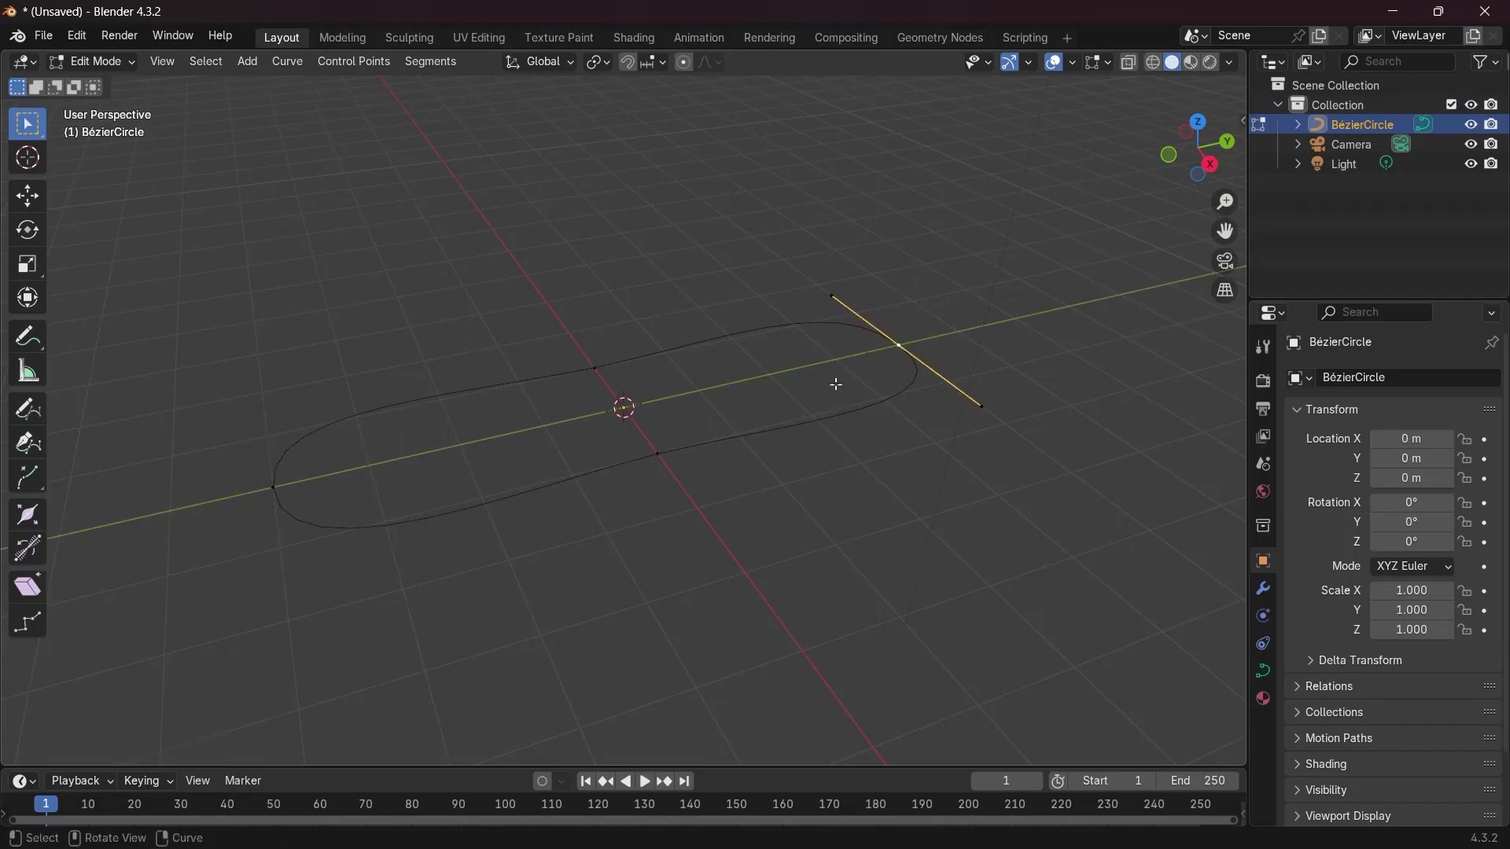
Raise the two opposite end points of the stretched Bézier circle together by about 2 m along Z
left_click(281, 490, "shift")
key("g")
key("z")
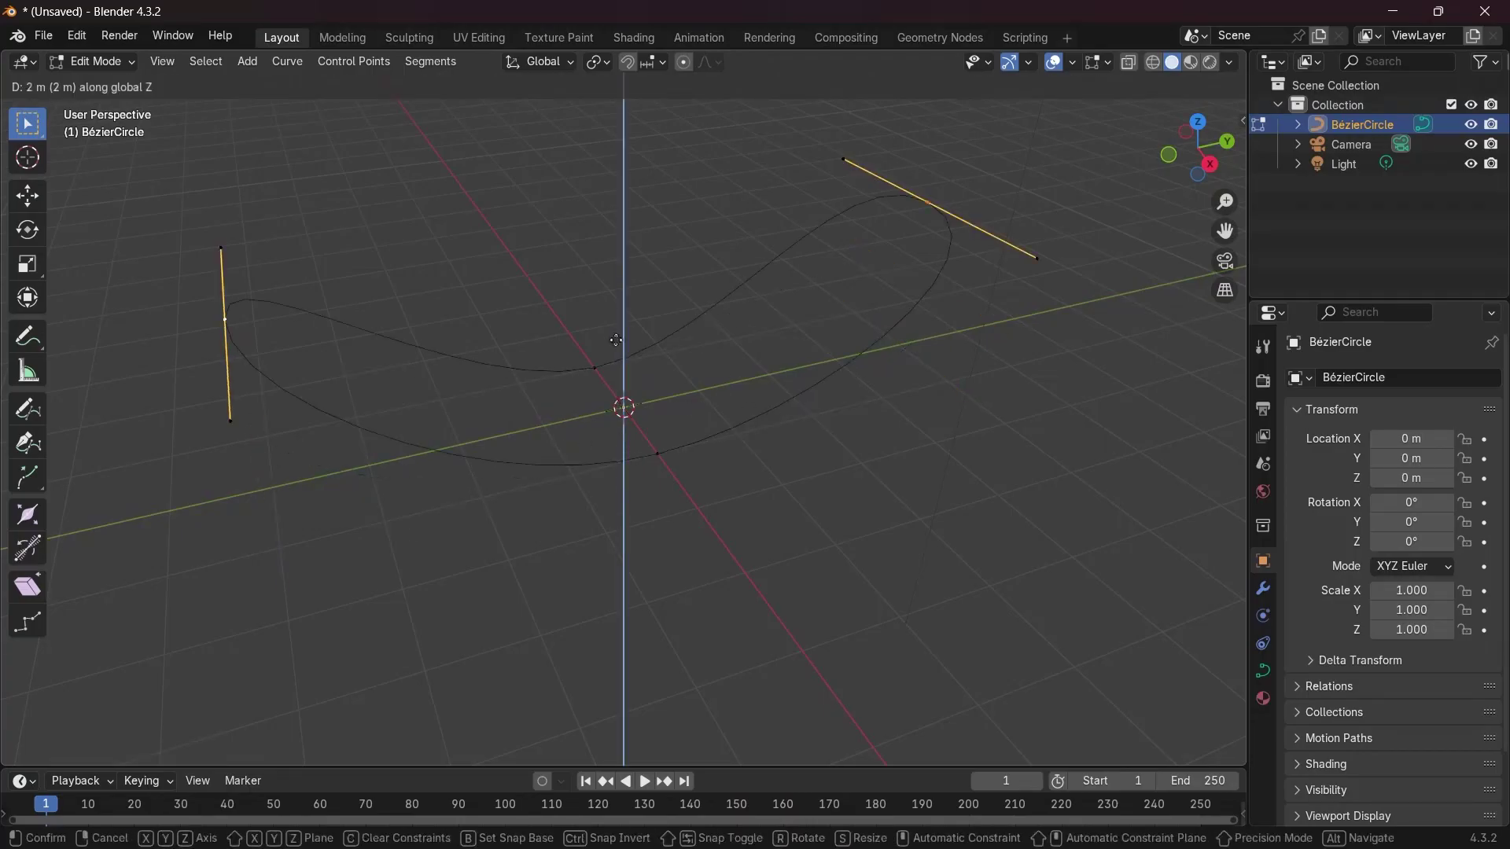
left_click(608, 415)
middle_click_drag(608, 415, 687, 435)
scroll(671, 439, "up", 4)
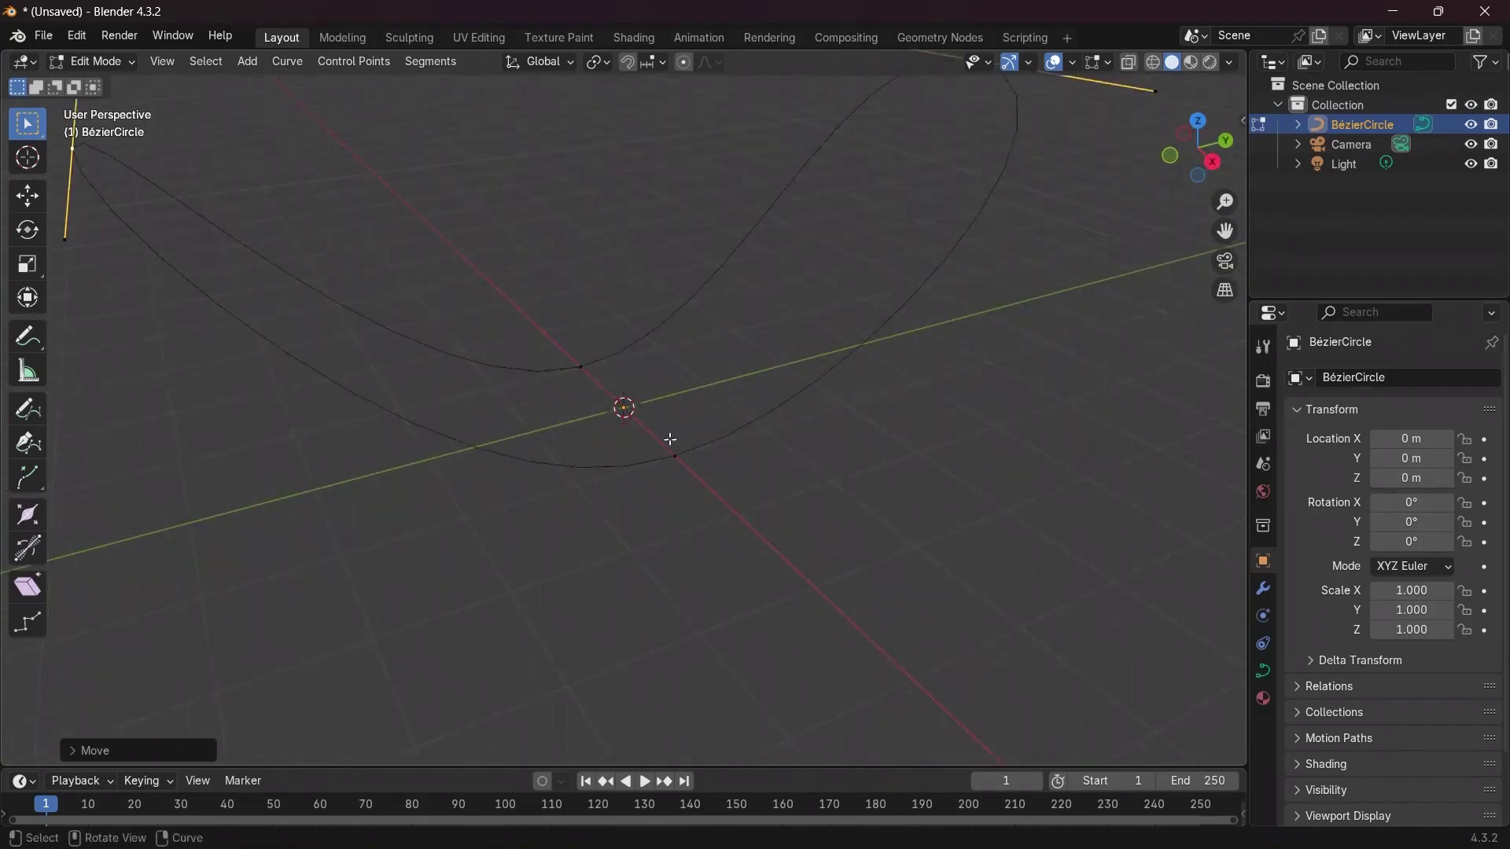
scroll(703, 381, "down", 3)
left_click(779, 271)
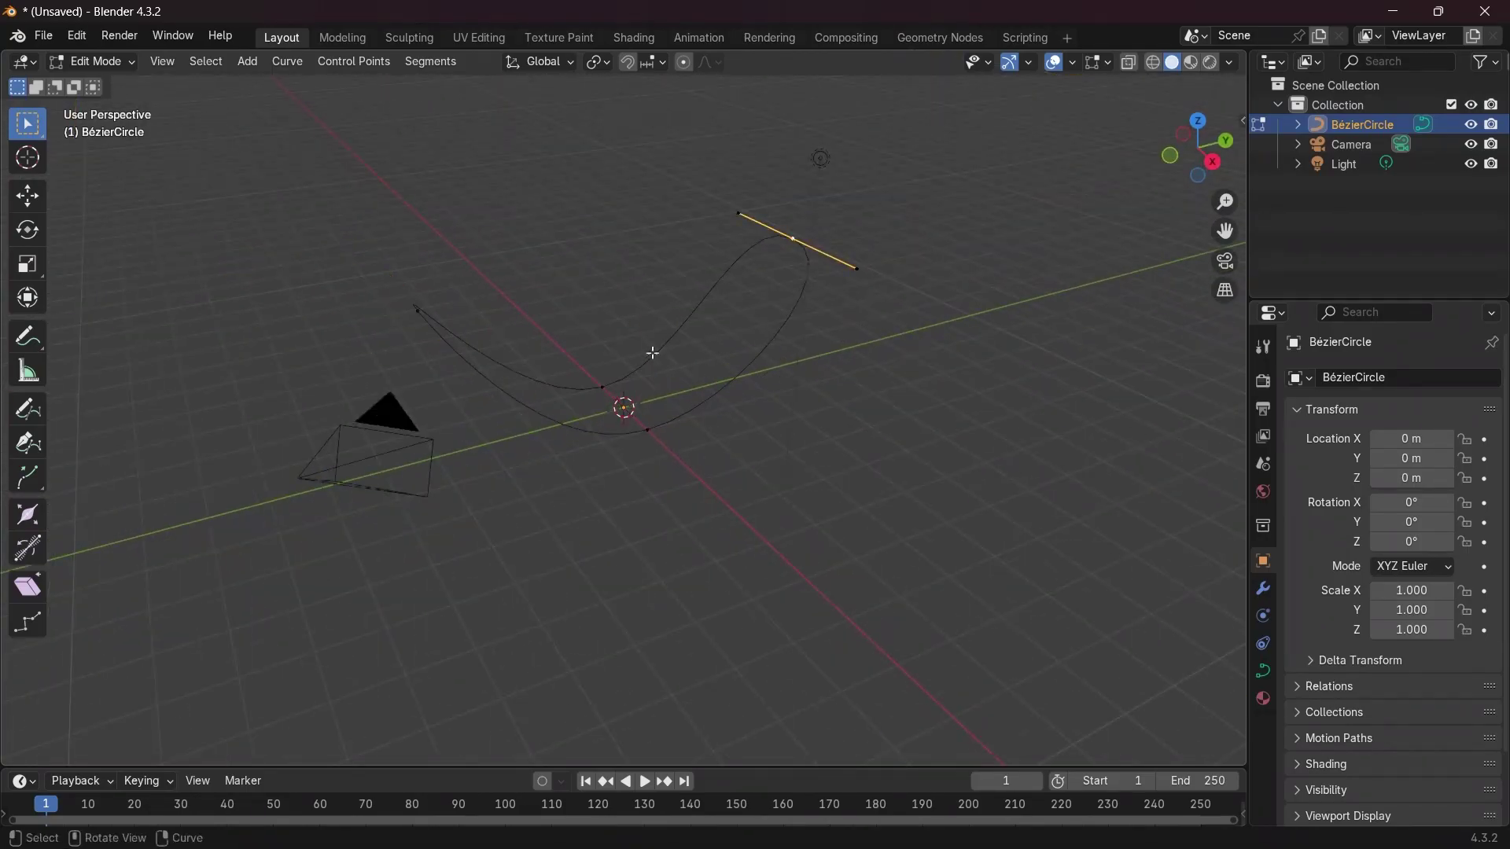
middle_click_drag(651, 347, 687, 375)
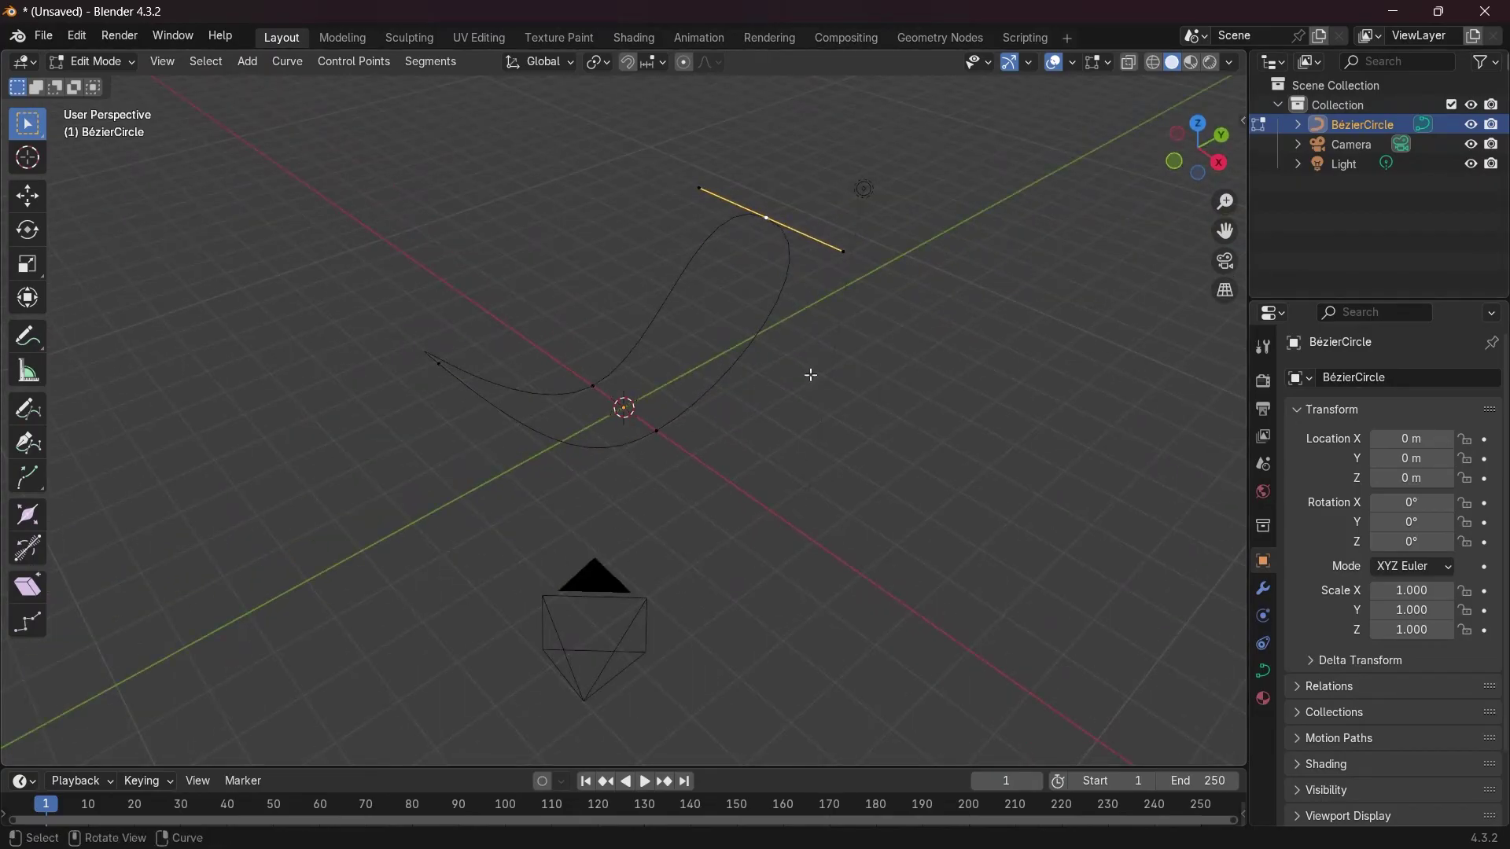
Leave curve editing, look through the camera, and reset the camera's location and rotation to zero
key("Tab")
left_click(1345, 151)
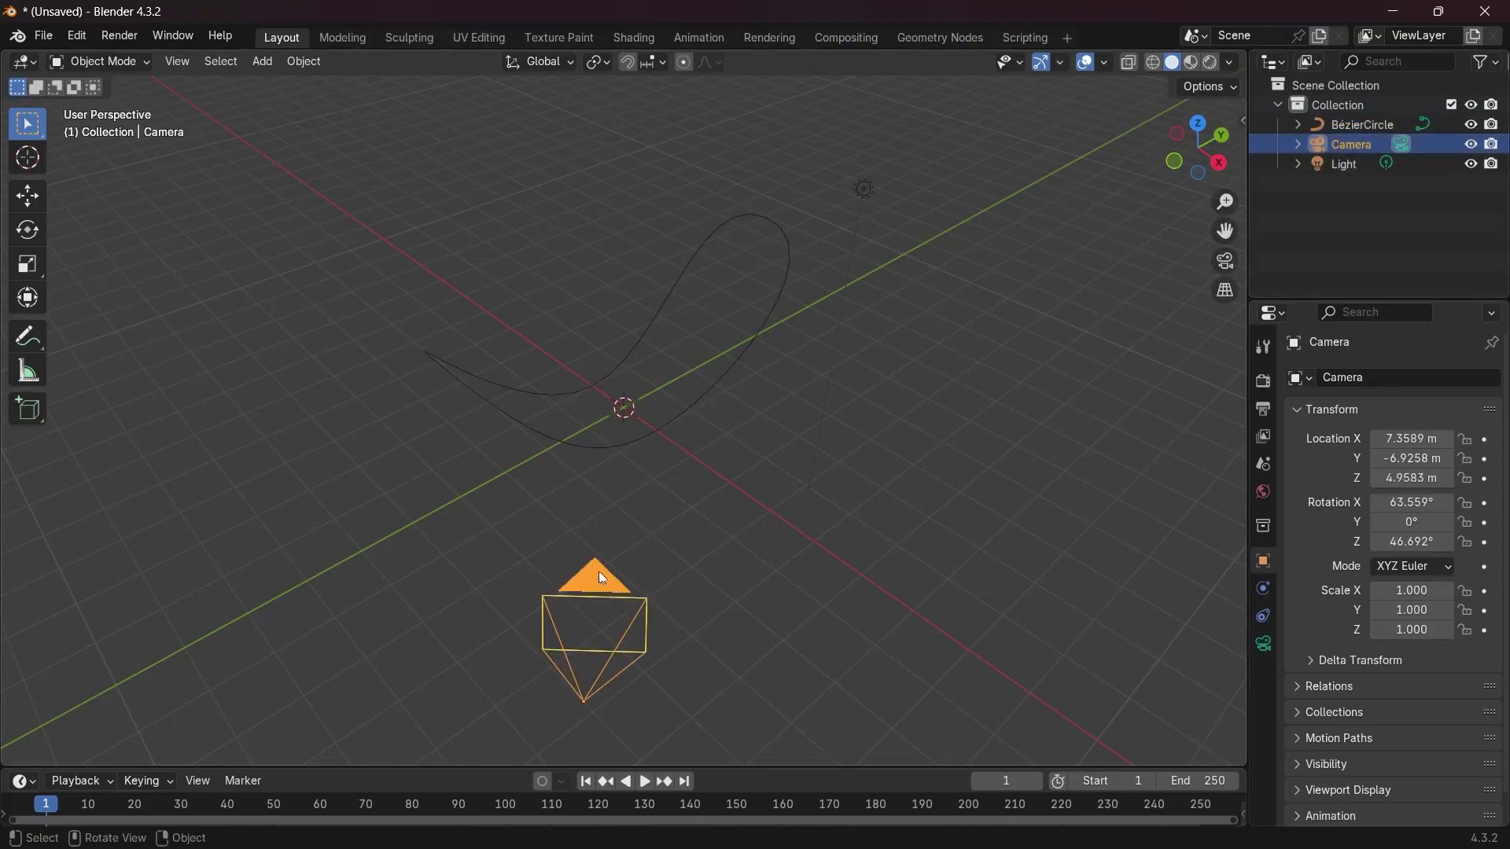
left_click(1225, 262)
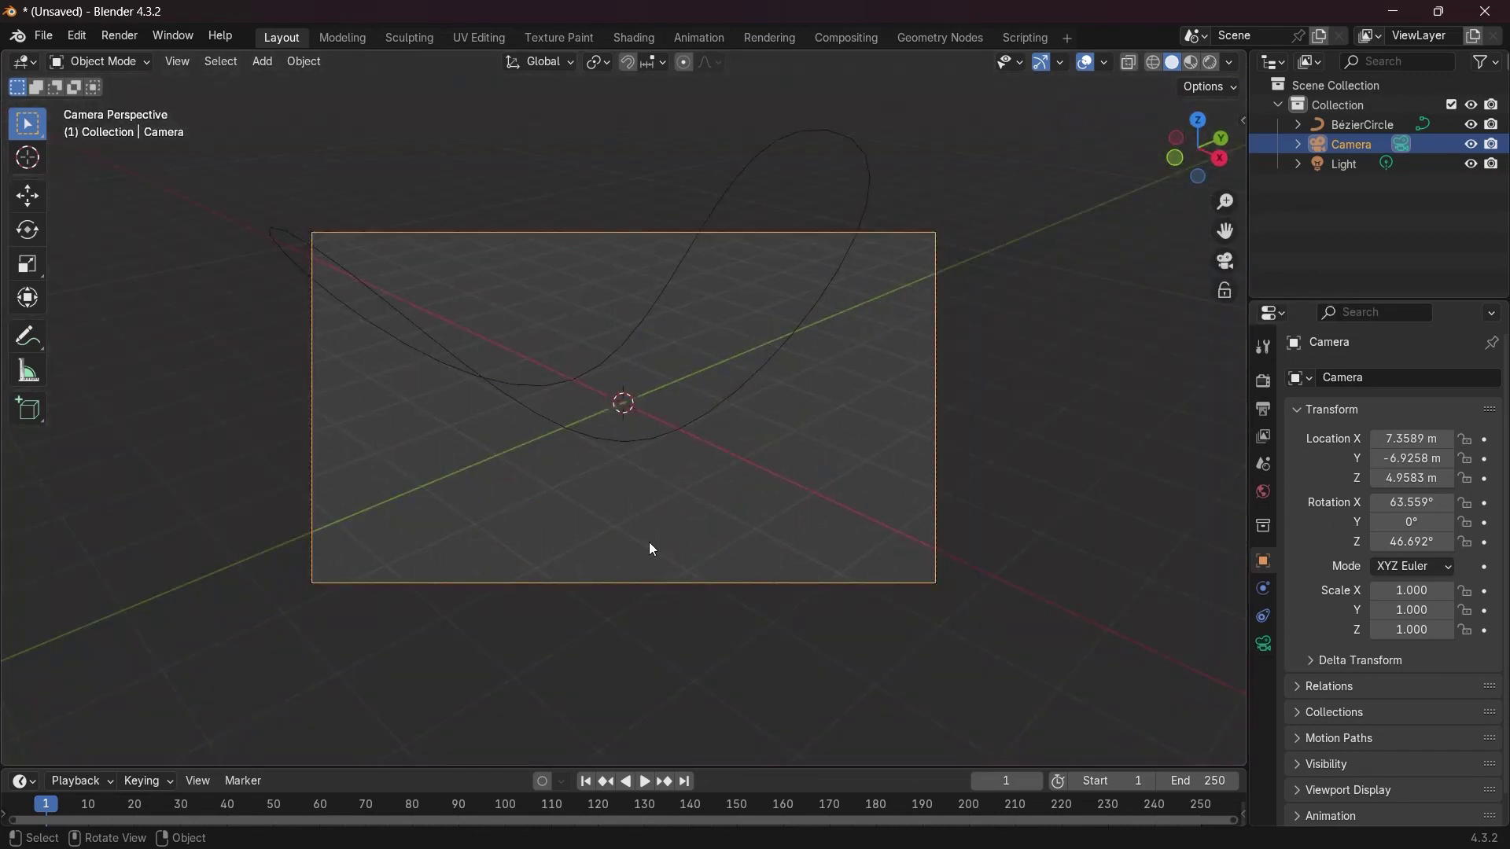
key("alt+g")
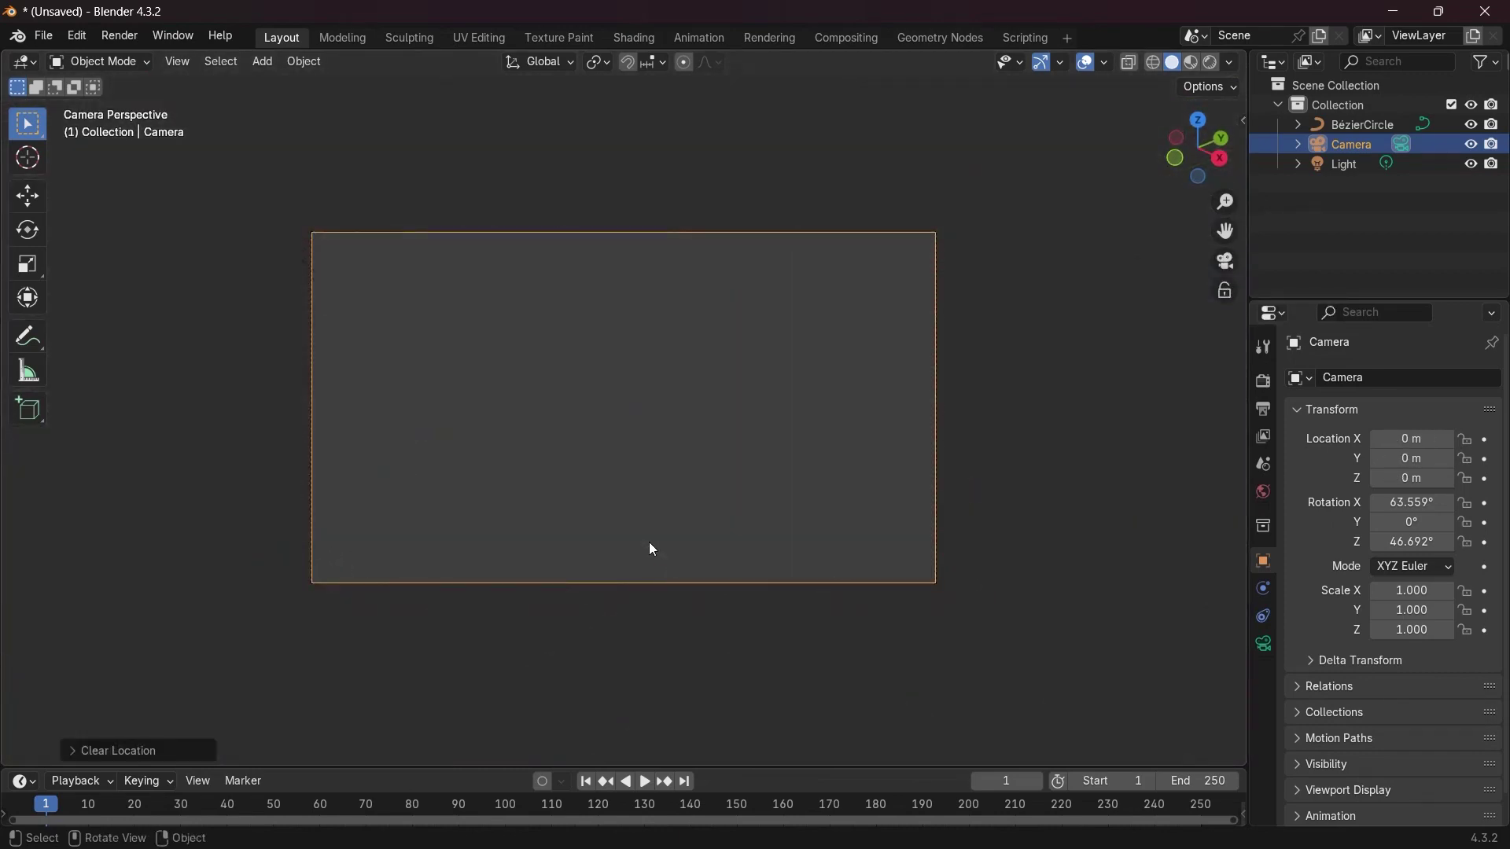
key("alt+r")
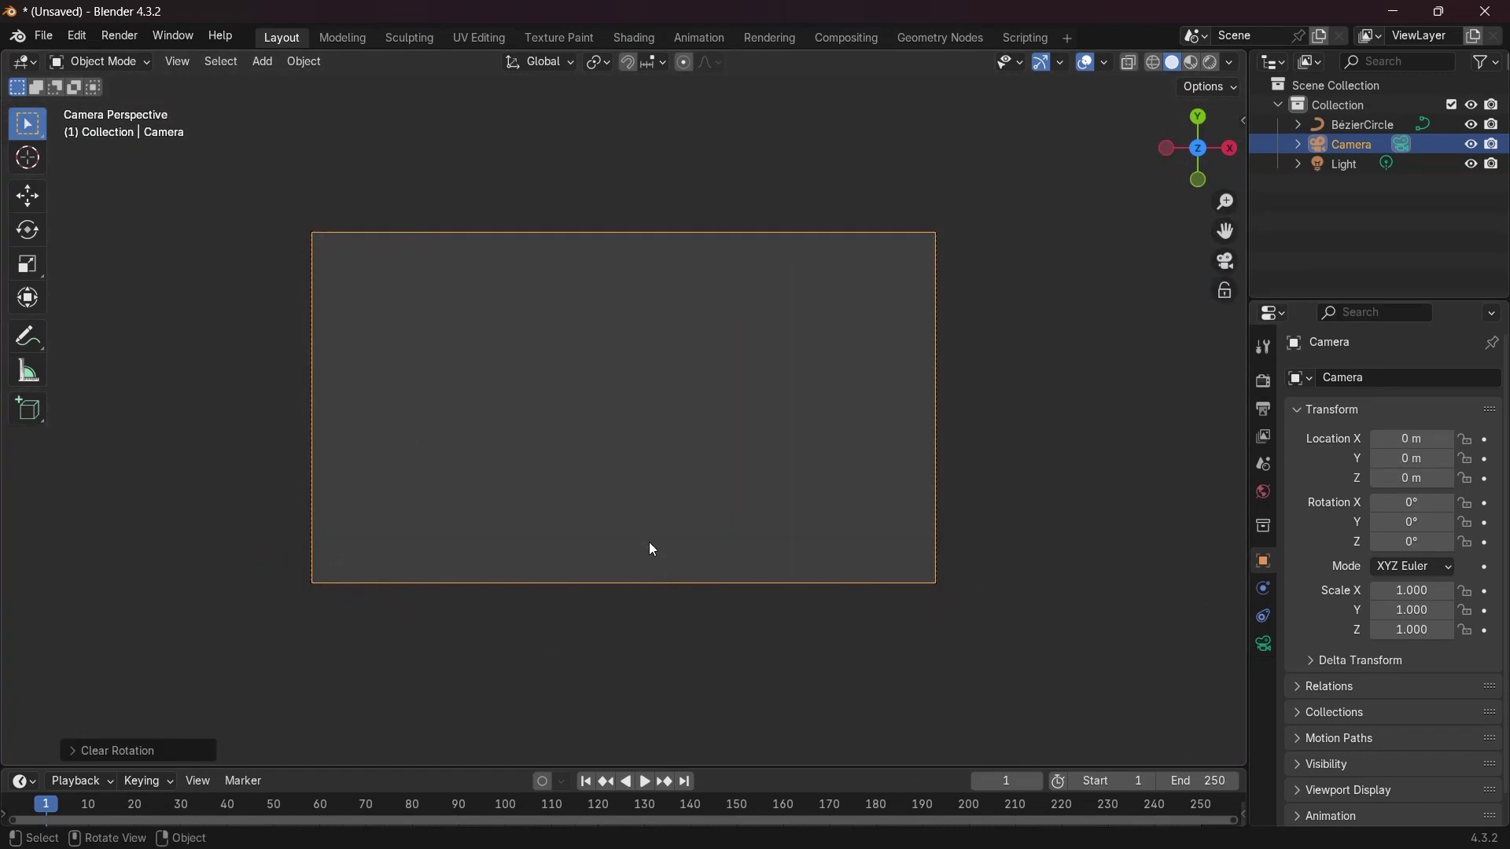
Rotate the camera 90° about the X axis
type("r")
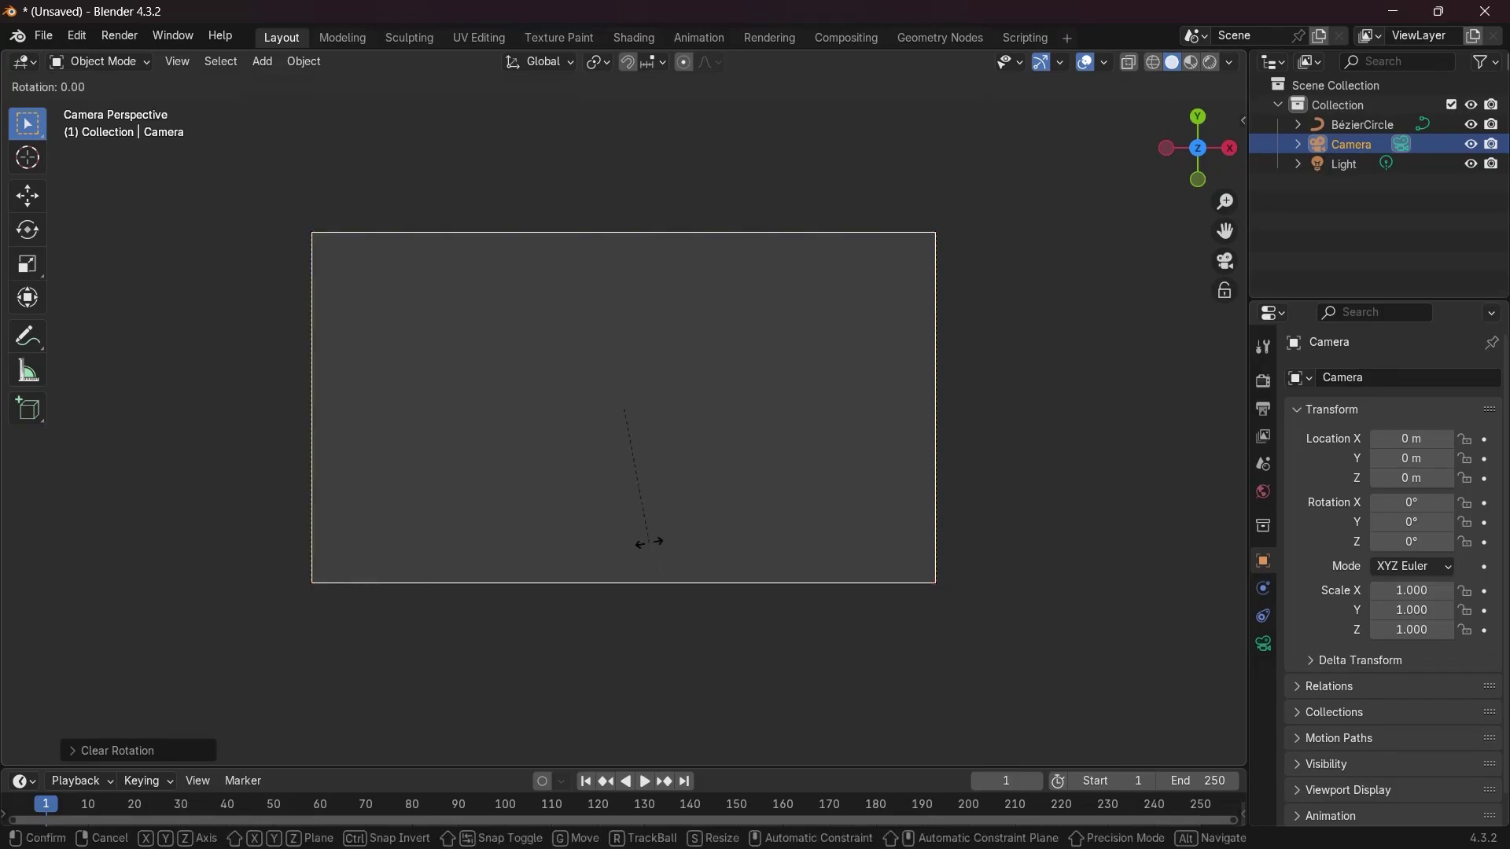
type("x90")
key("Return")
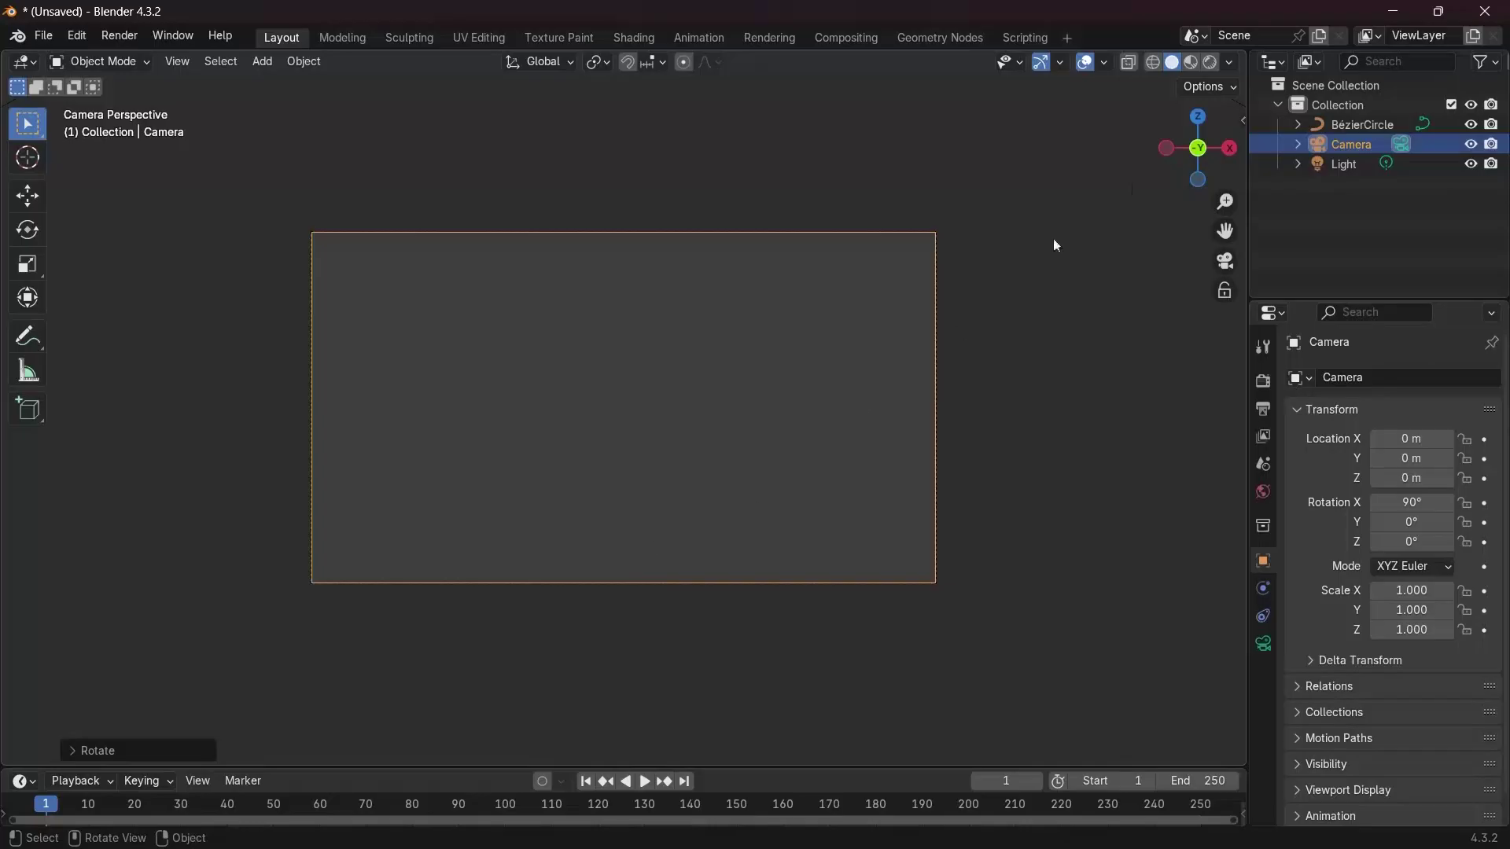
Set the camera's focal length to 12 mm
left_click(1354, 126)
scroll(584, 418, "down", 5)
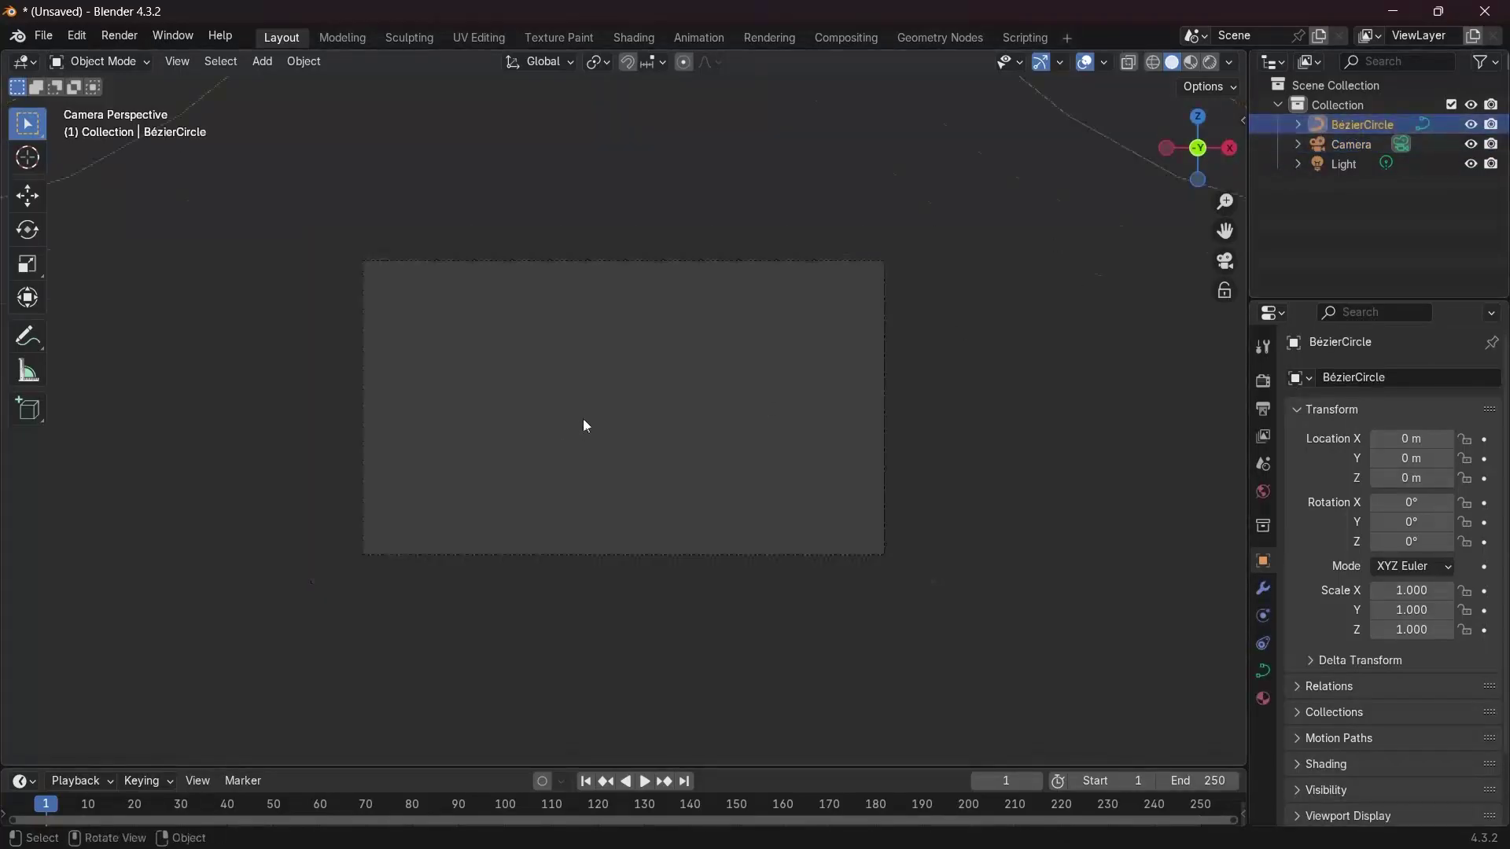
scroll(584, 417, "up", 5)
scroll(583, 417, "down", 5)
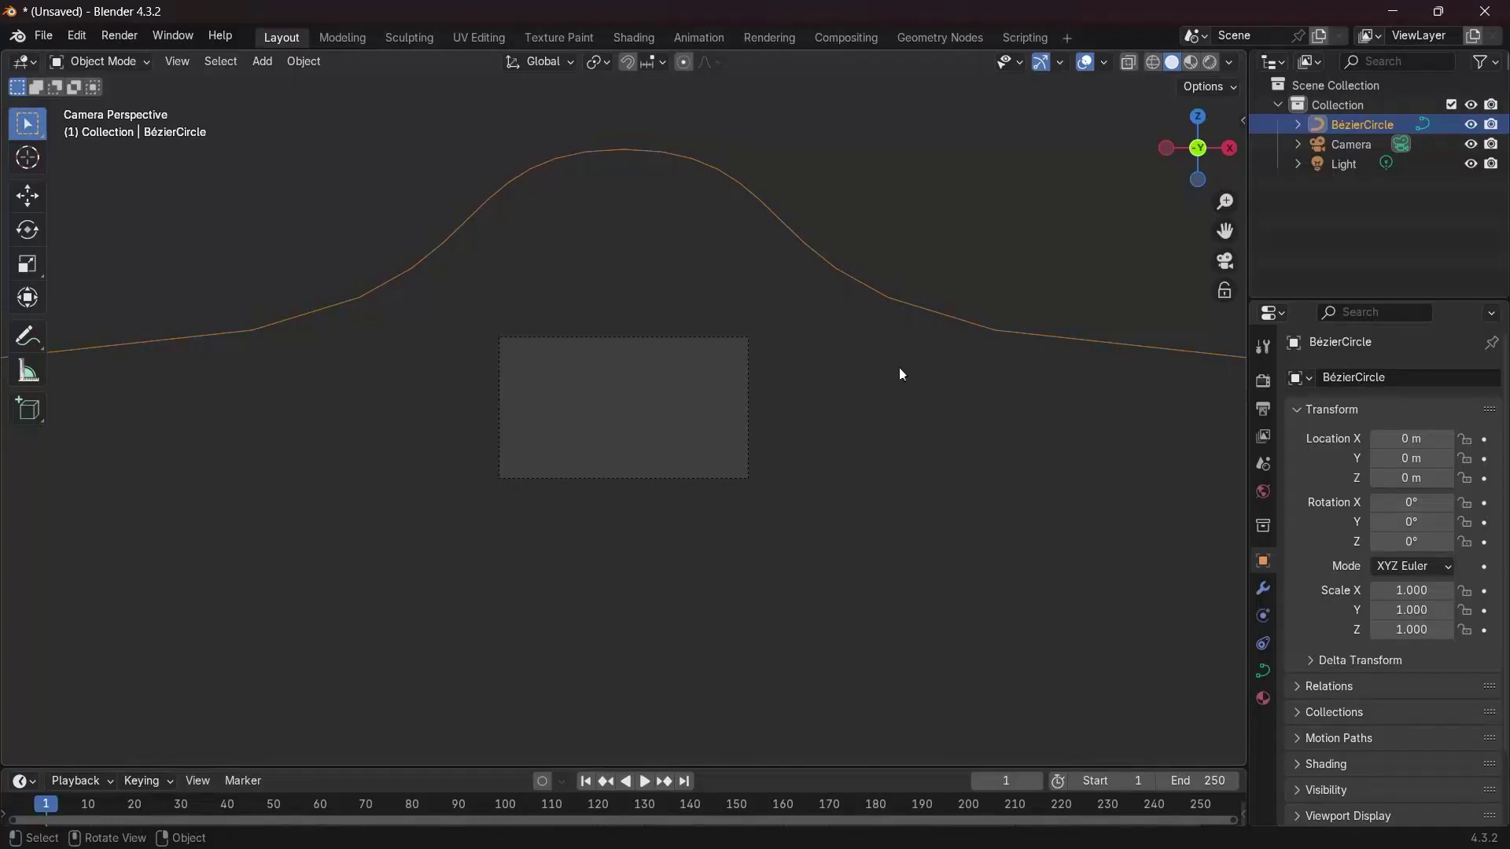
left_click(644, 338)
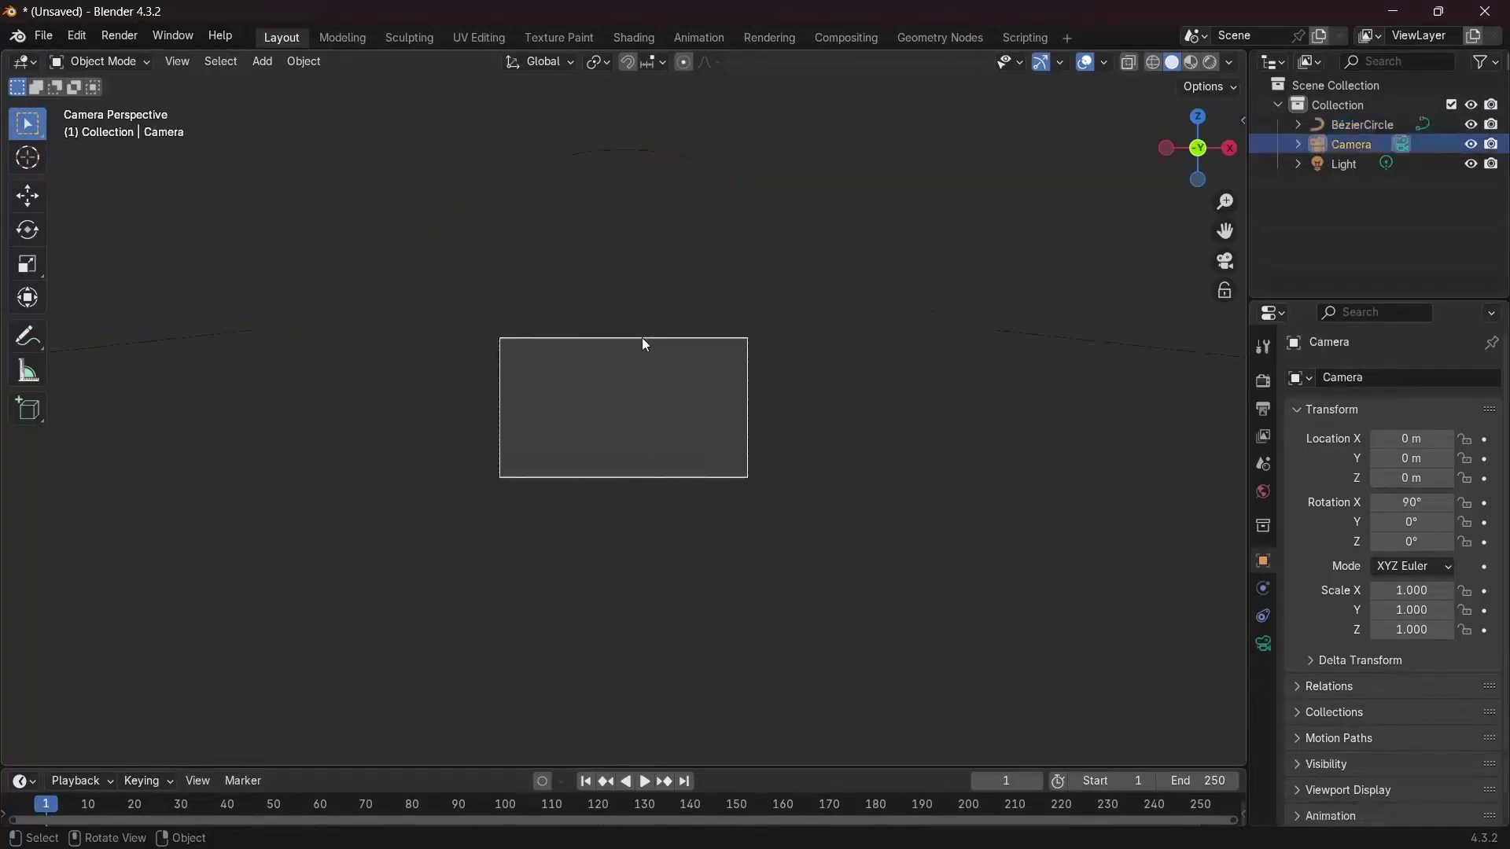
left_click(1263, 644)
left_click(1407, 470)
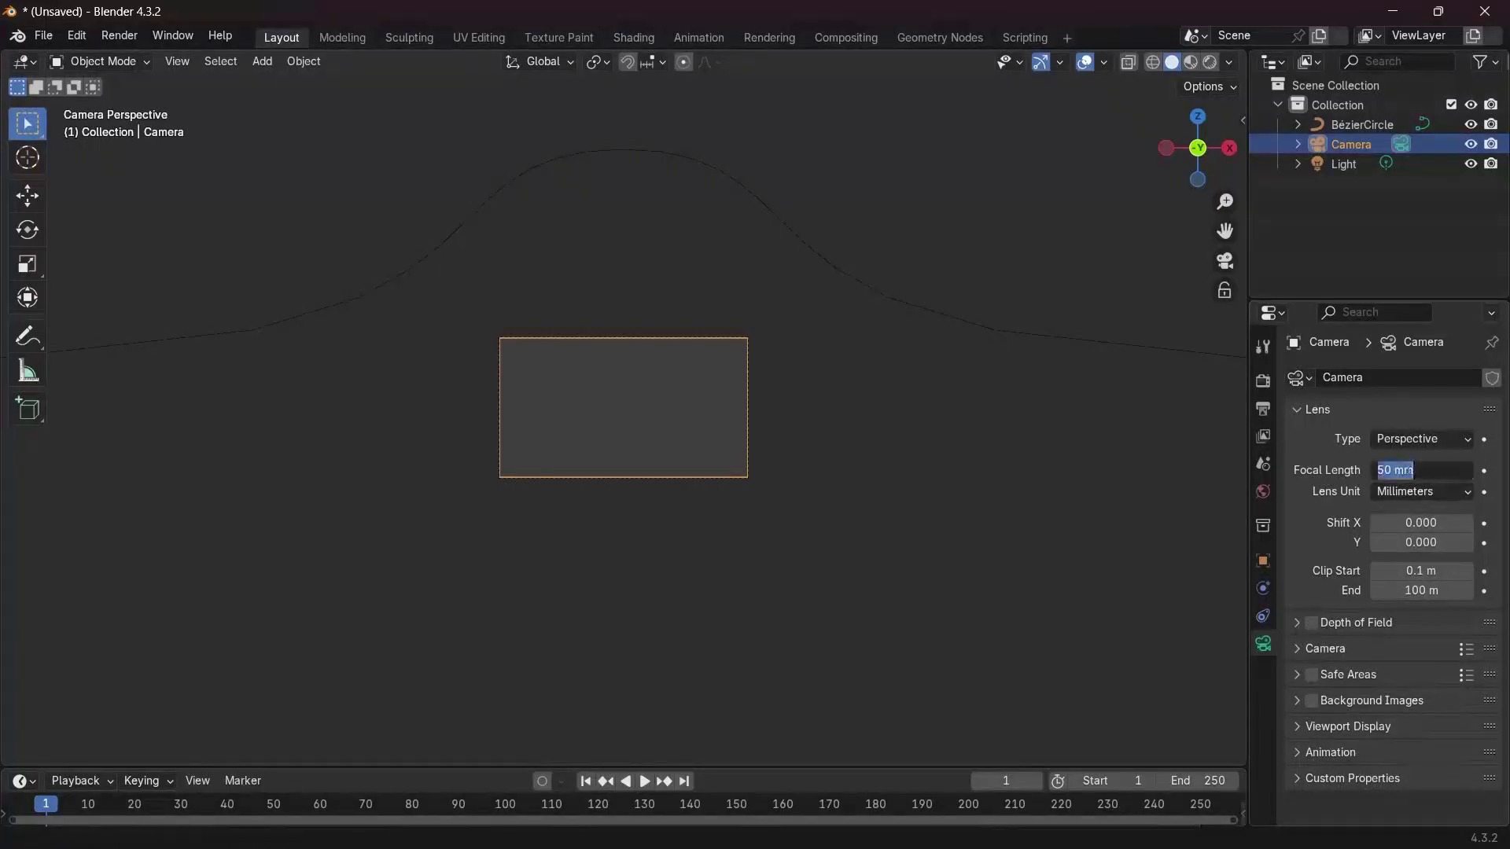
type("12")
key("Return")
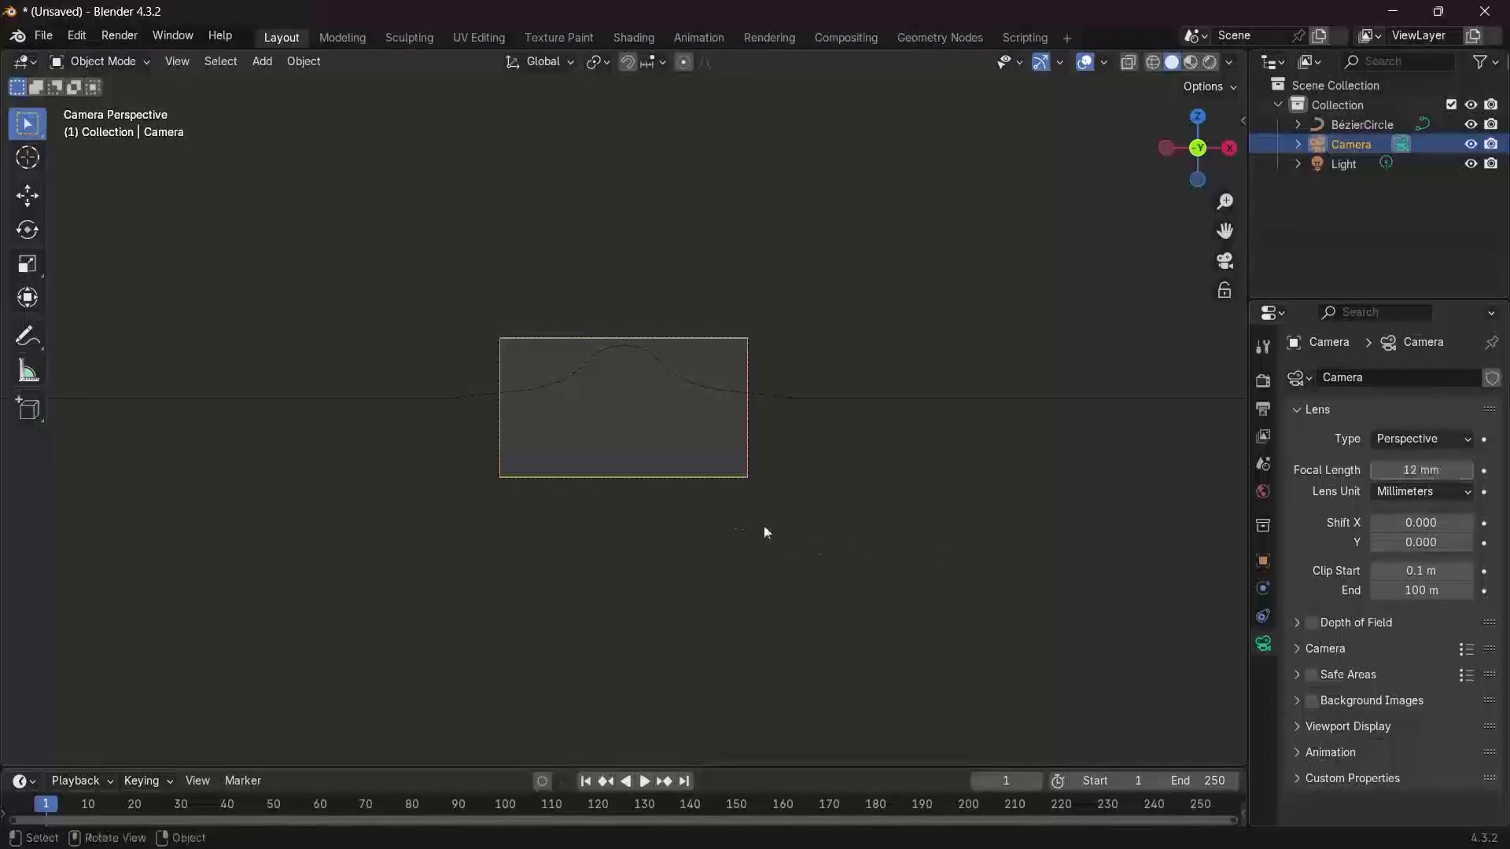
scroll(660, 523, "up", 5)
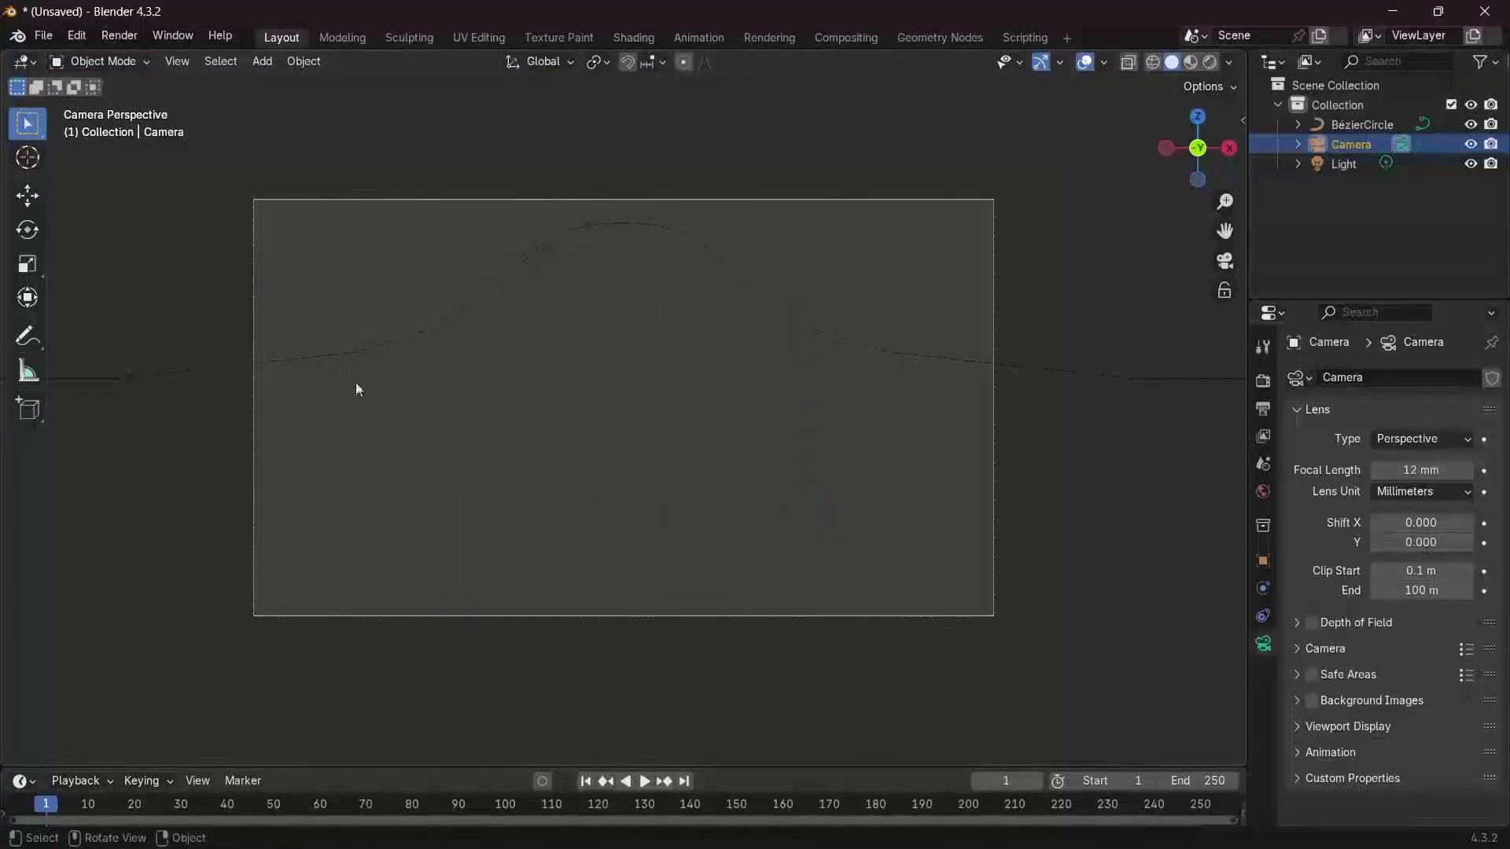
Lower the Bézier circle by about 0.5 m along the global Z axis
left_click(396, 349)
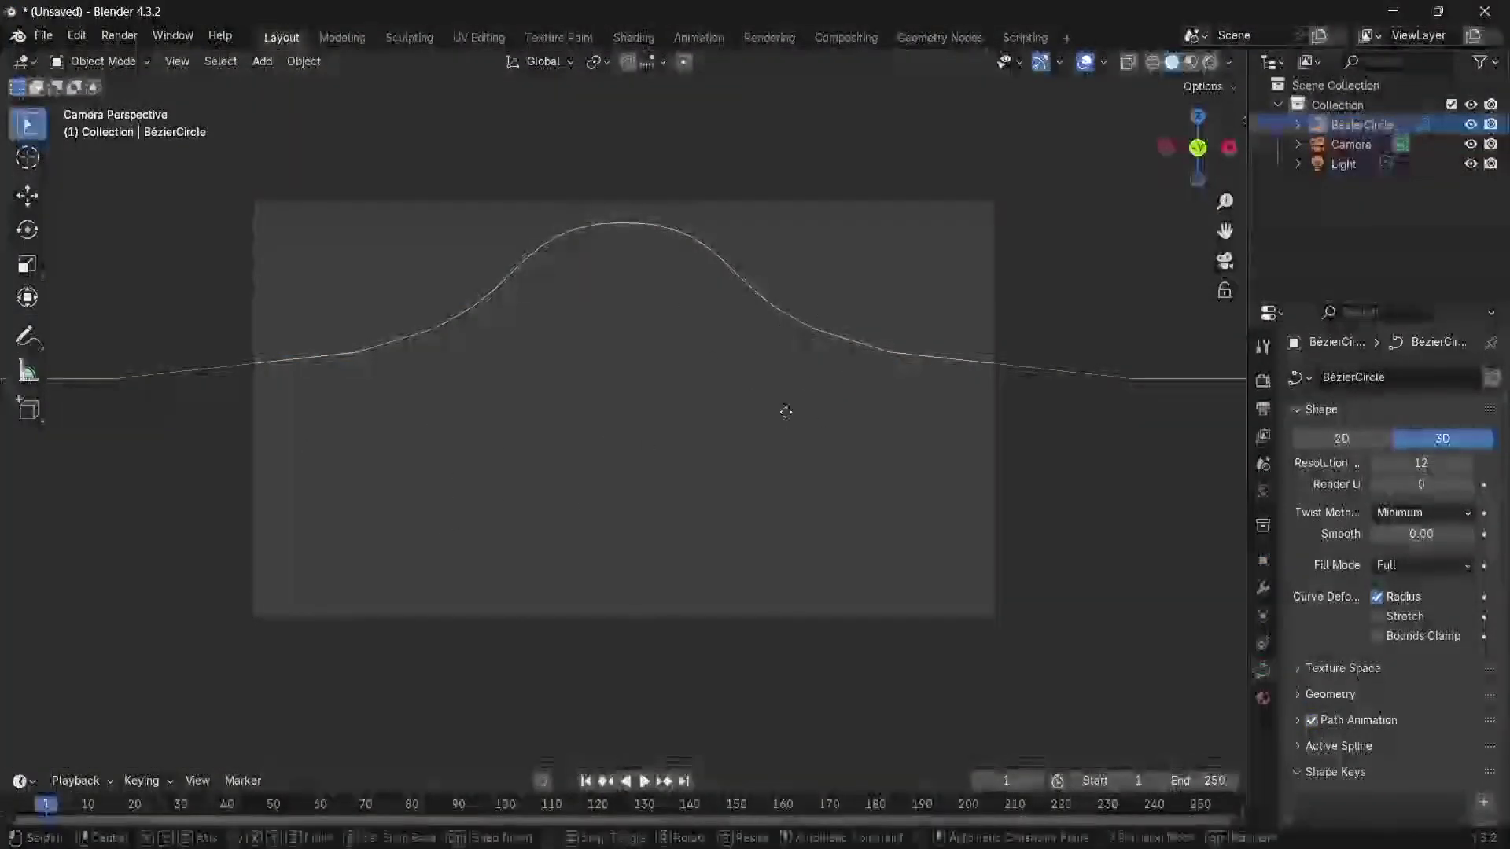
key("g")
key("z")
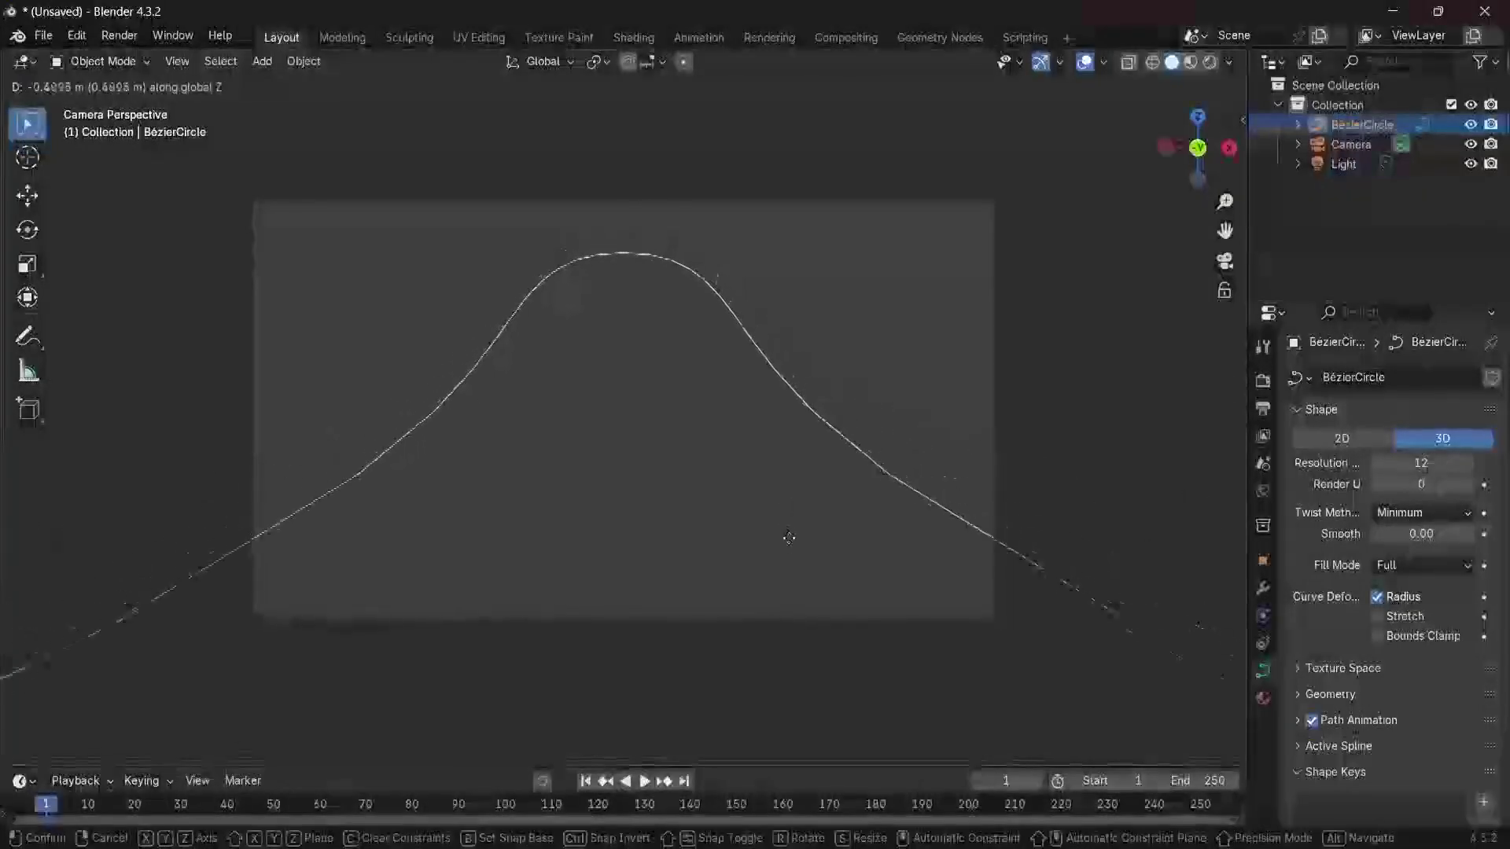
left_click(795, 563)
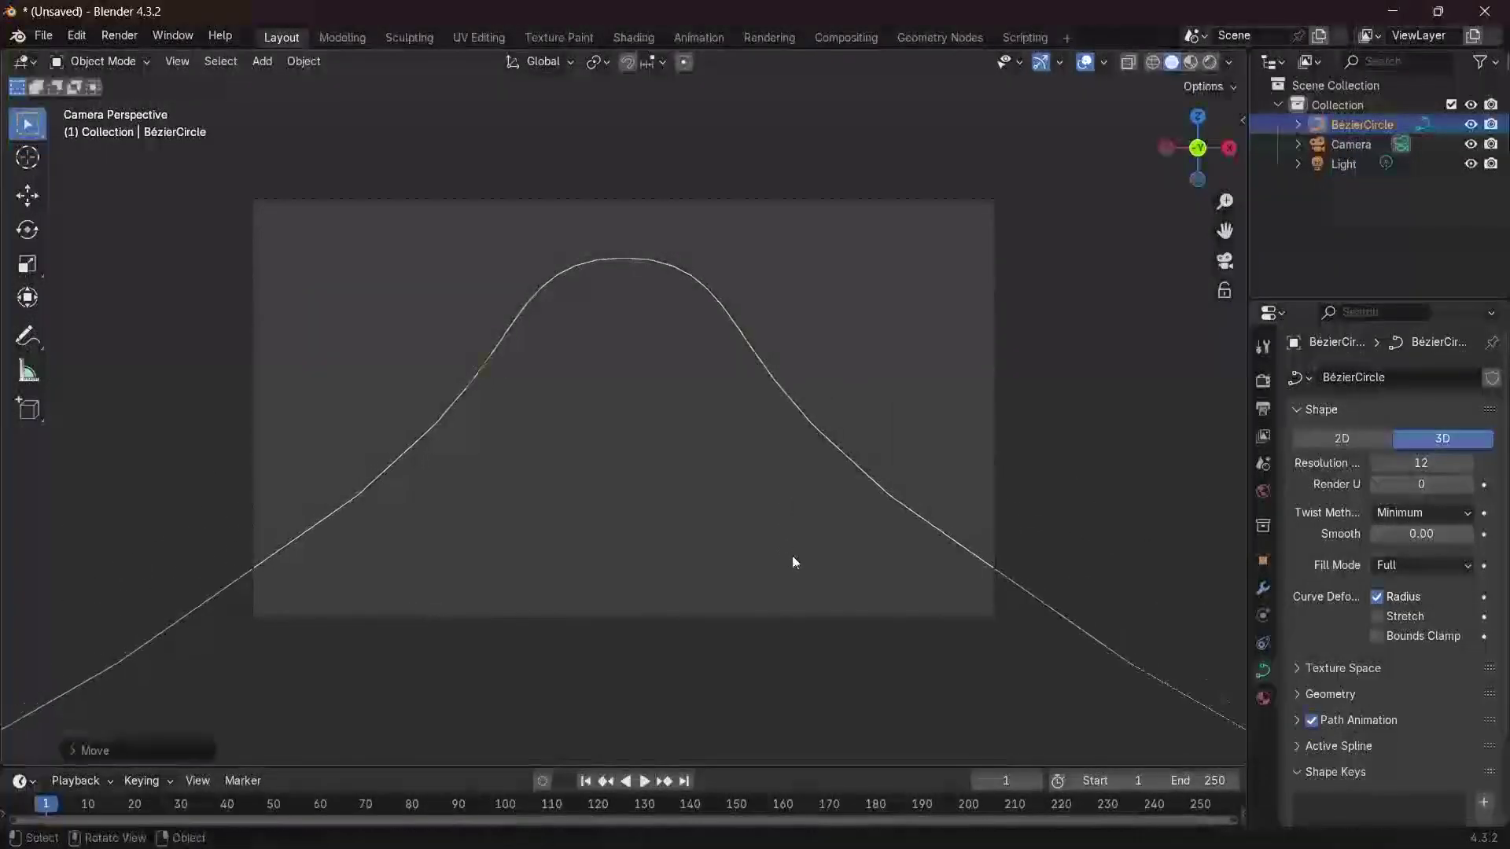
Set the Bézier circle's preview resolution to 64
left_click(604, 274)
left_click(613, 258)
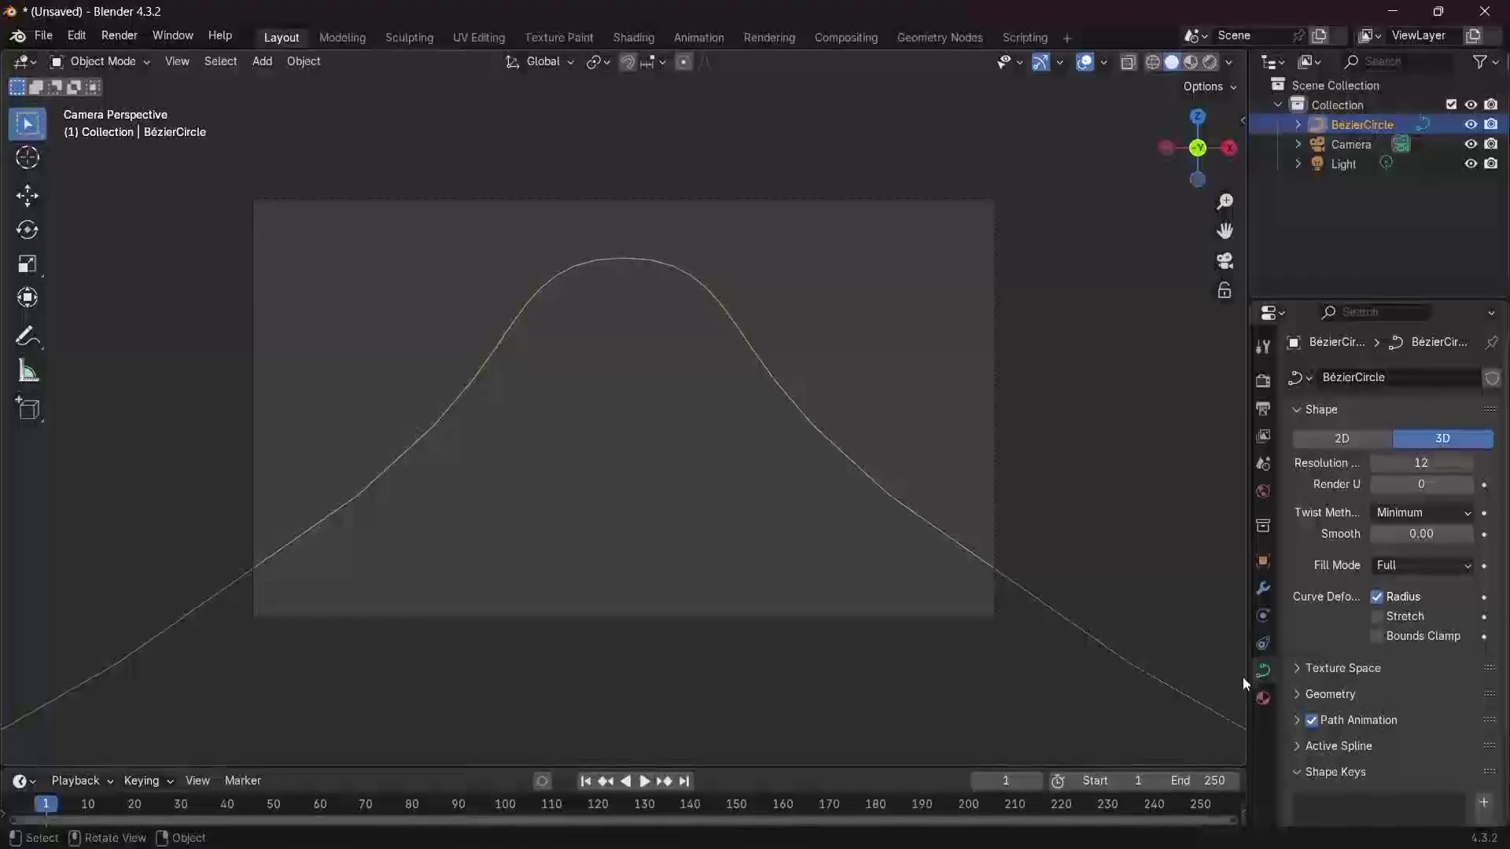
double_click(1421, 462)
type("64")
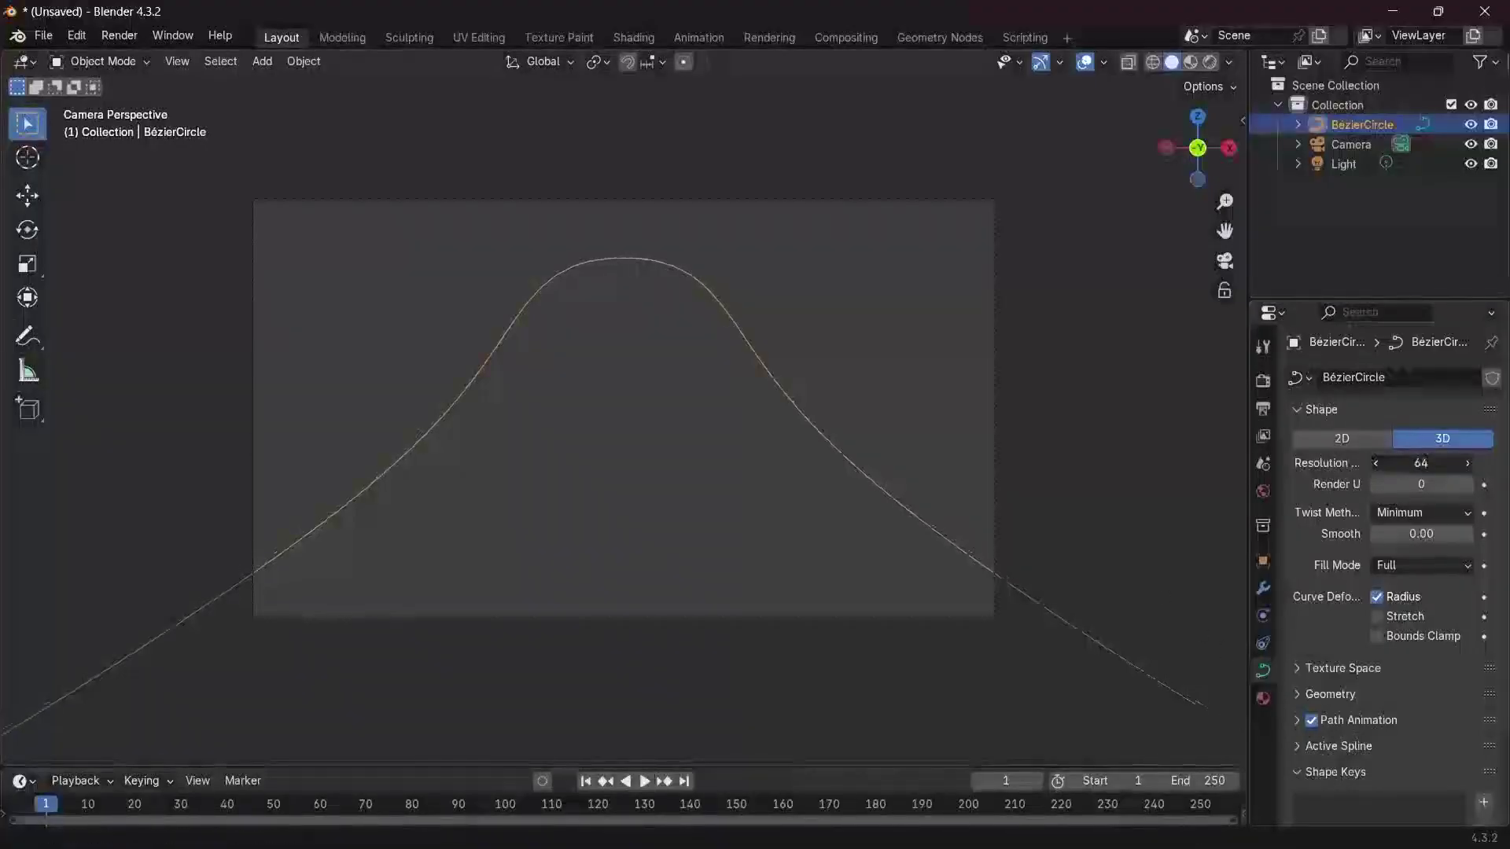
key("Return")
In curve editing, turn the far control point's handles vertical and move the point lower and slightly right in the camera view
key("Tab")
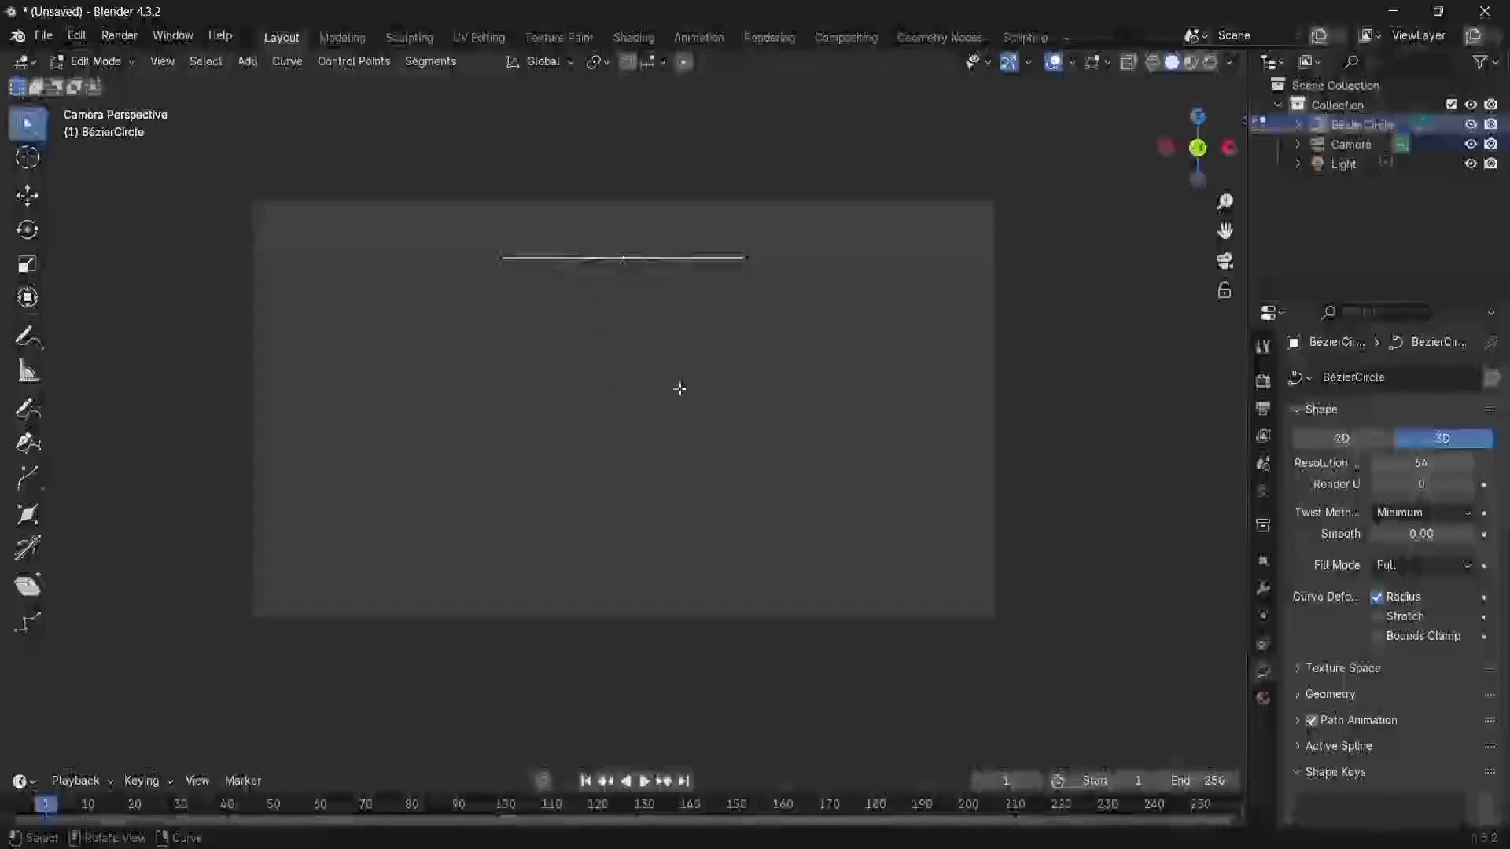
key("r")
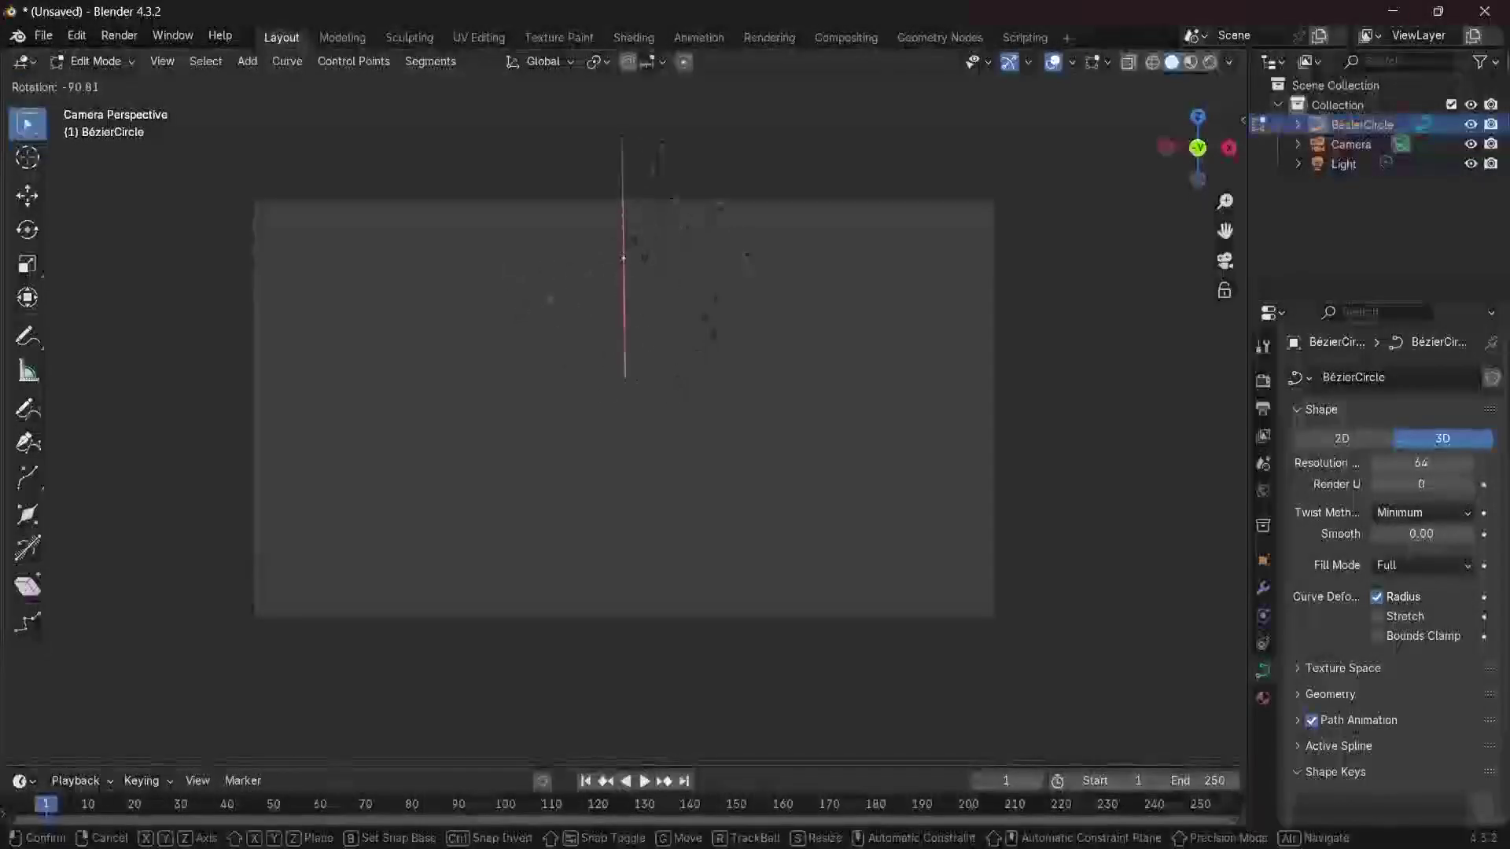
left_click(743, 236)
key("g")
left_click(690, 448)
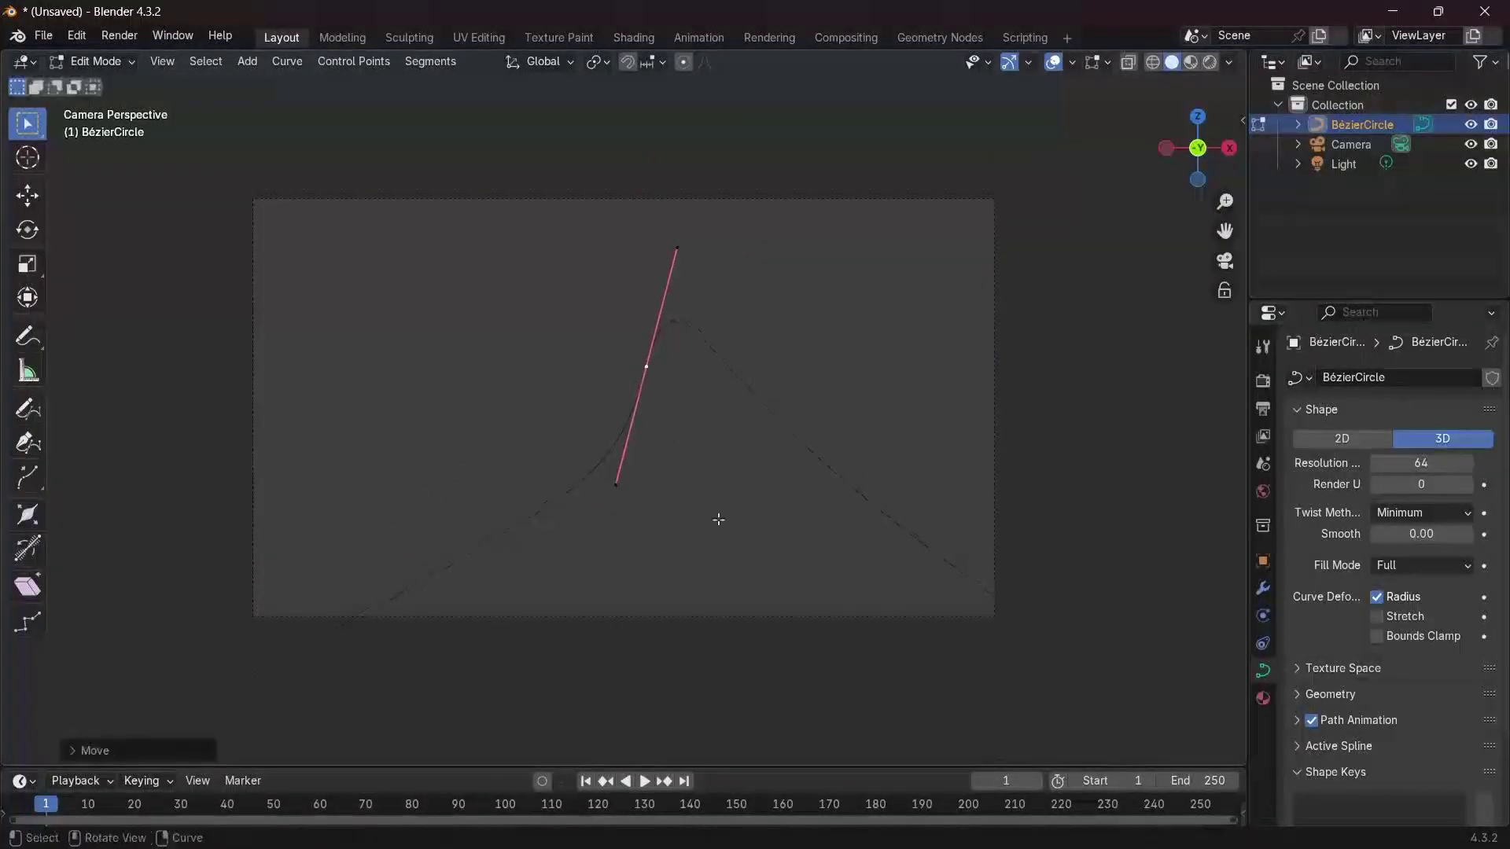
key("r")
left_click(684, 455)
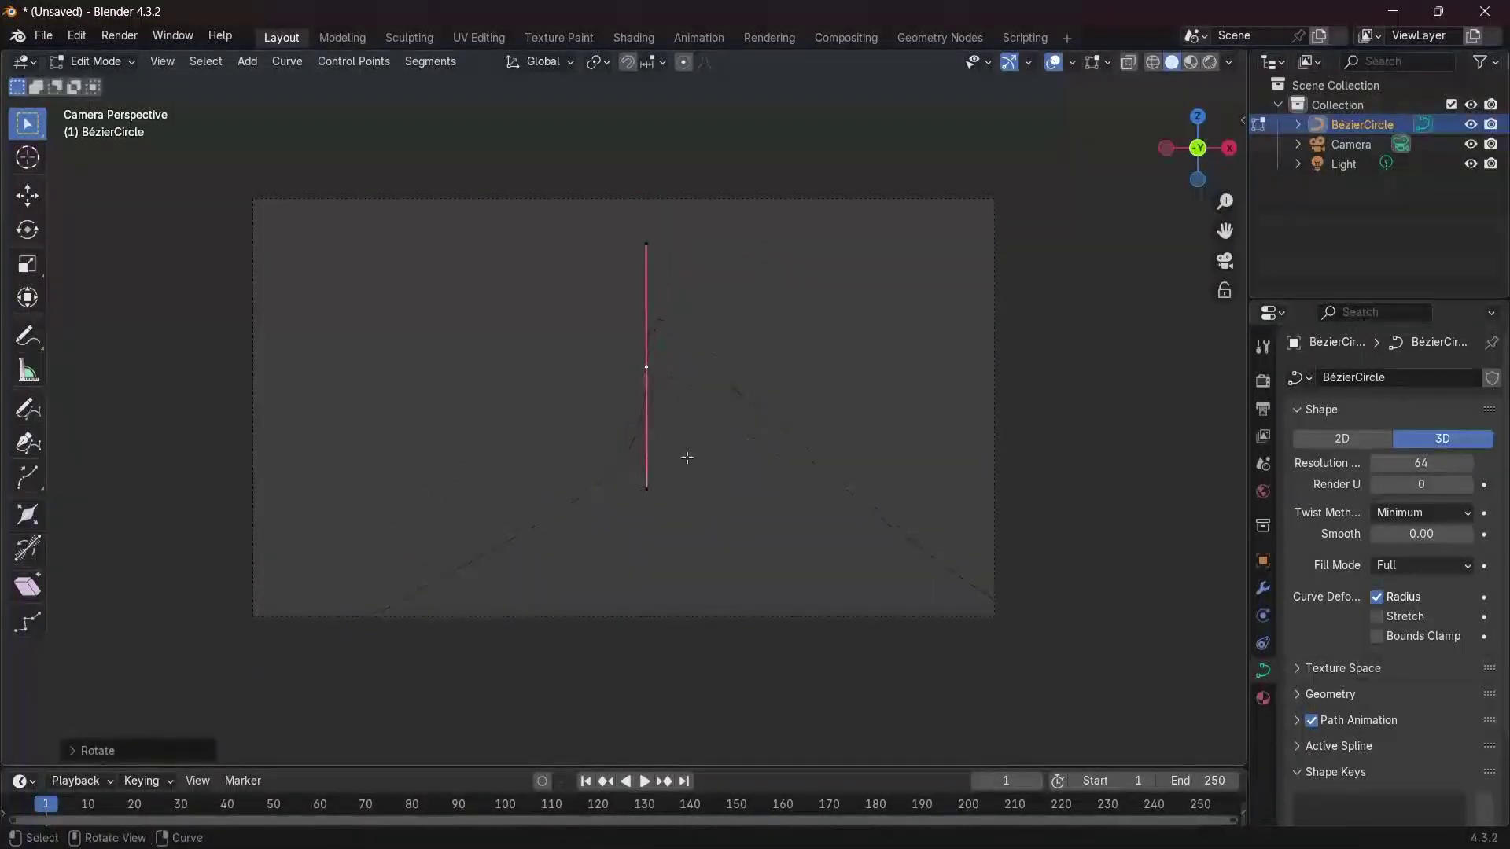
Select the curve's two side control points and move them along Y toward the far control point
middle_click_drag(684, 455, 532, 475)
left_click(620, 518)
left_click(822, 488, "shift")
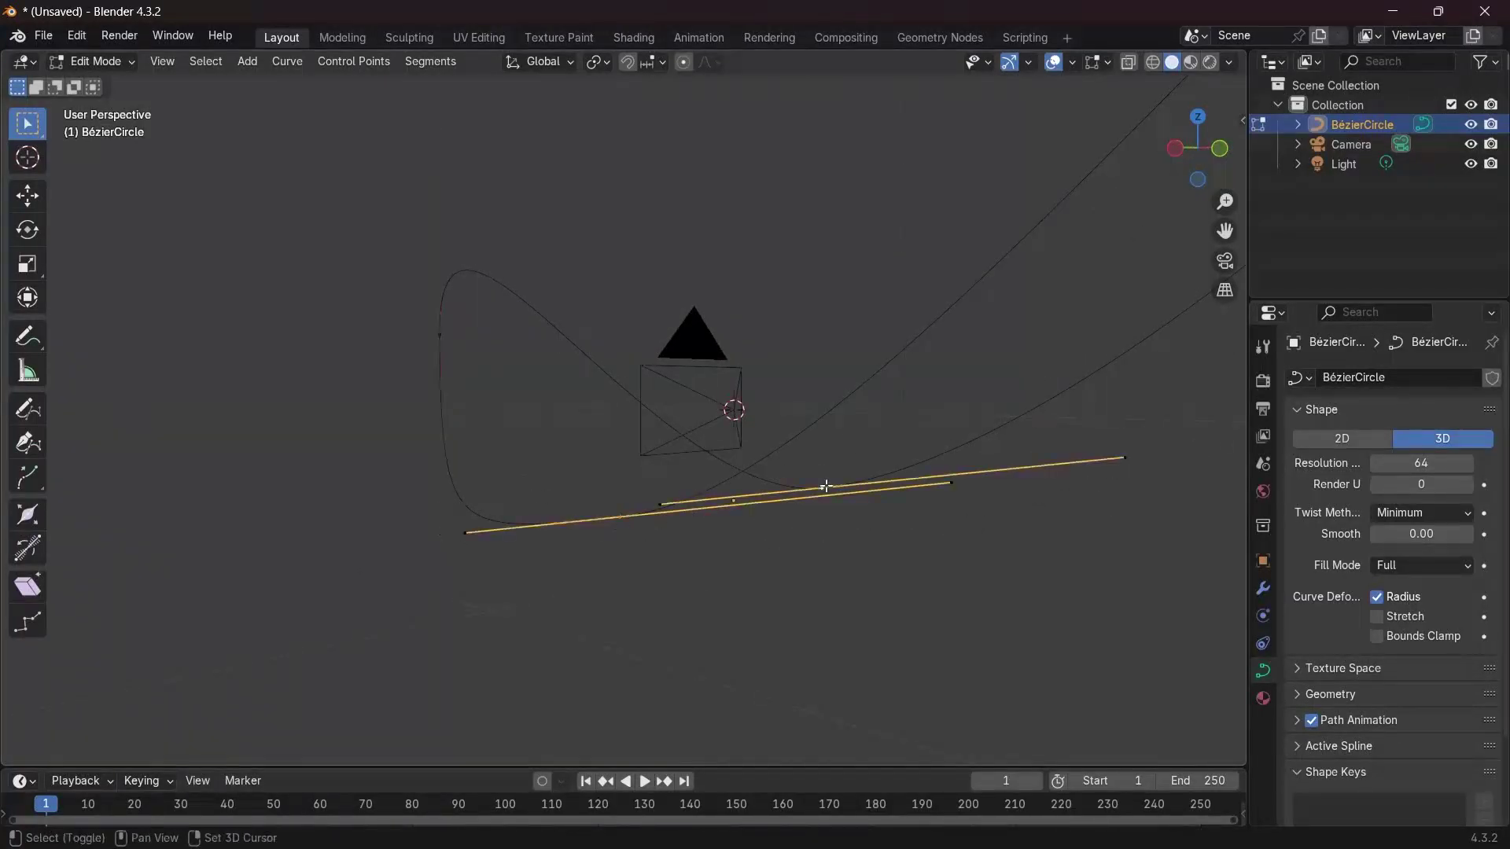
key("g")
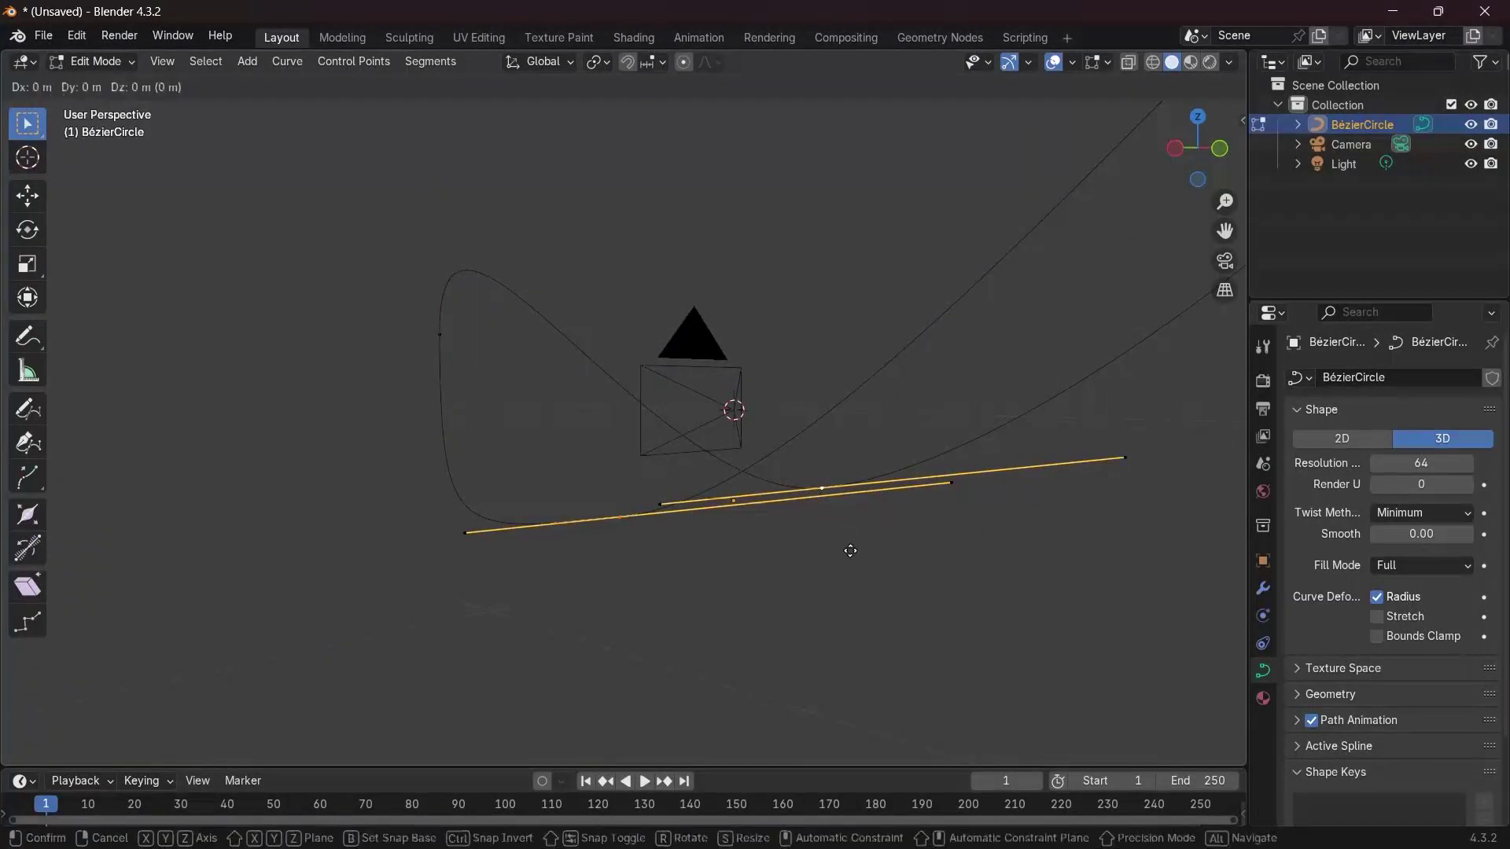
key("y")
left_click(699, 547)
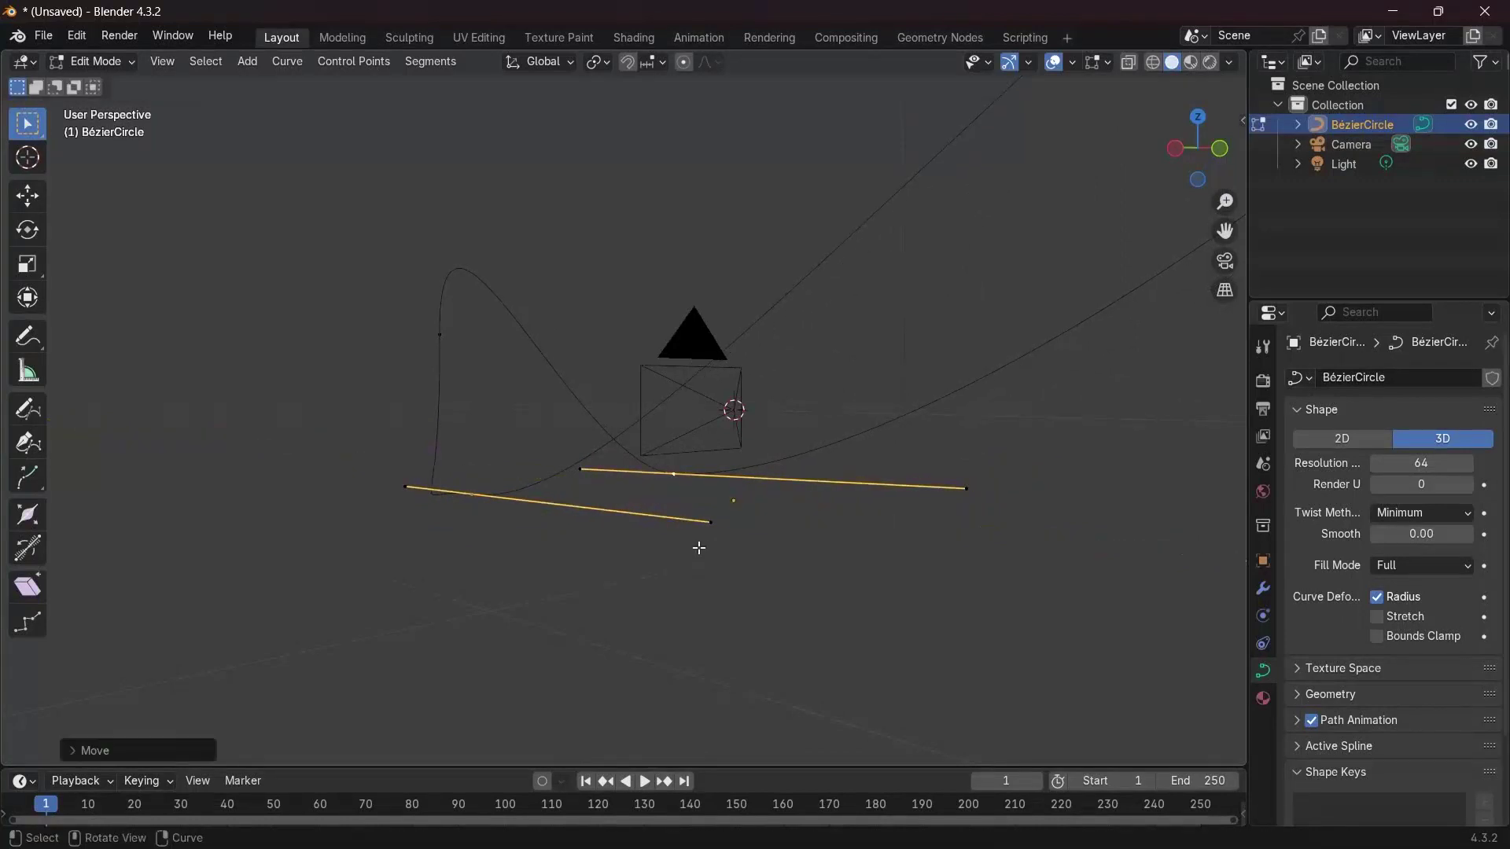
Return to the camera view and lower the two side control points slightly along Z
left_click(1225, 260)
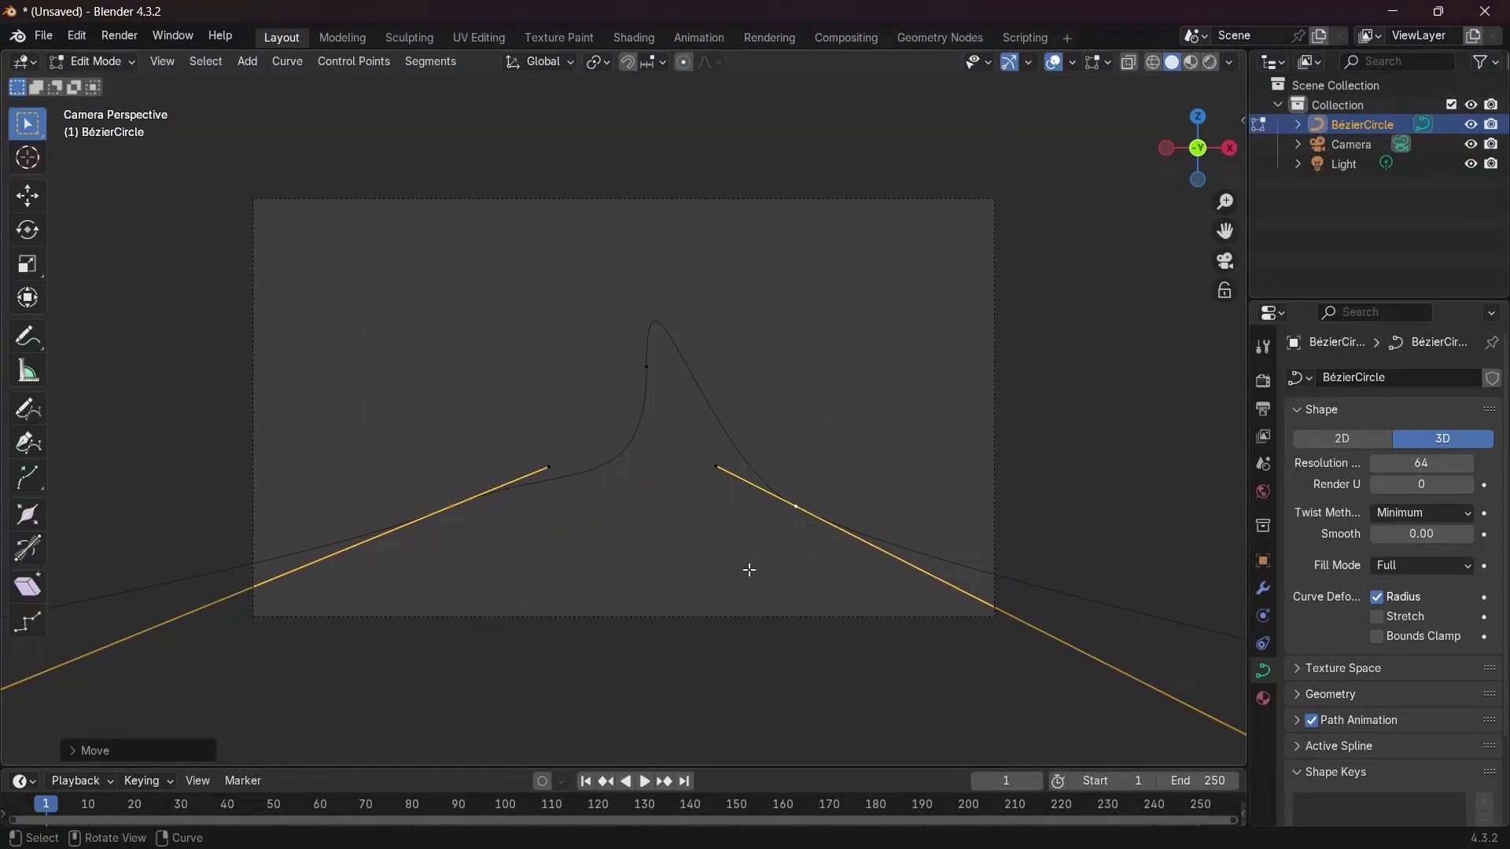
key("g")
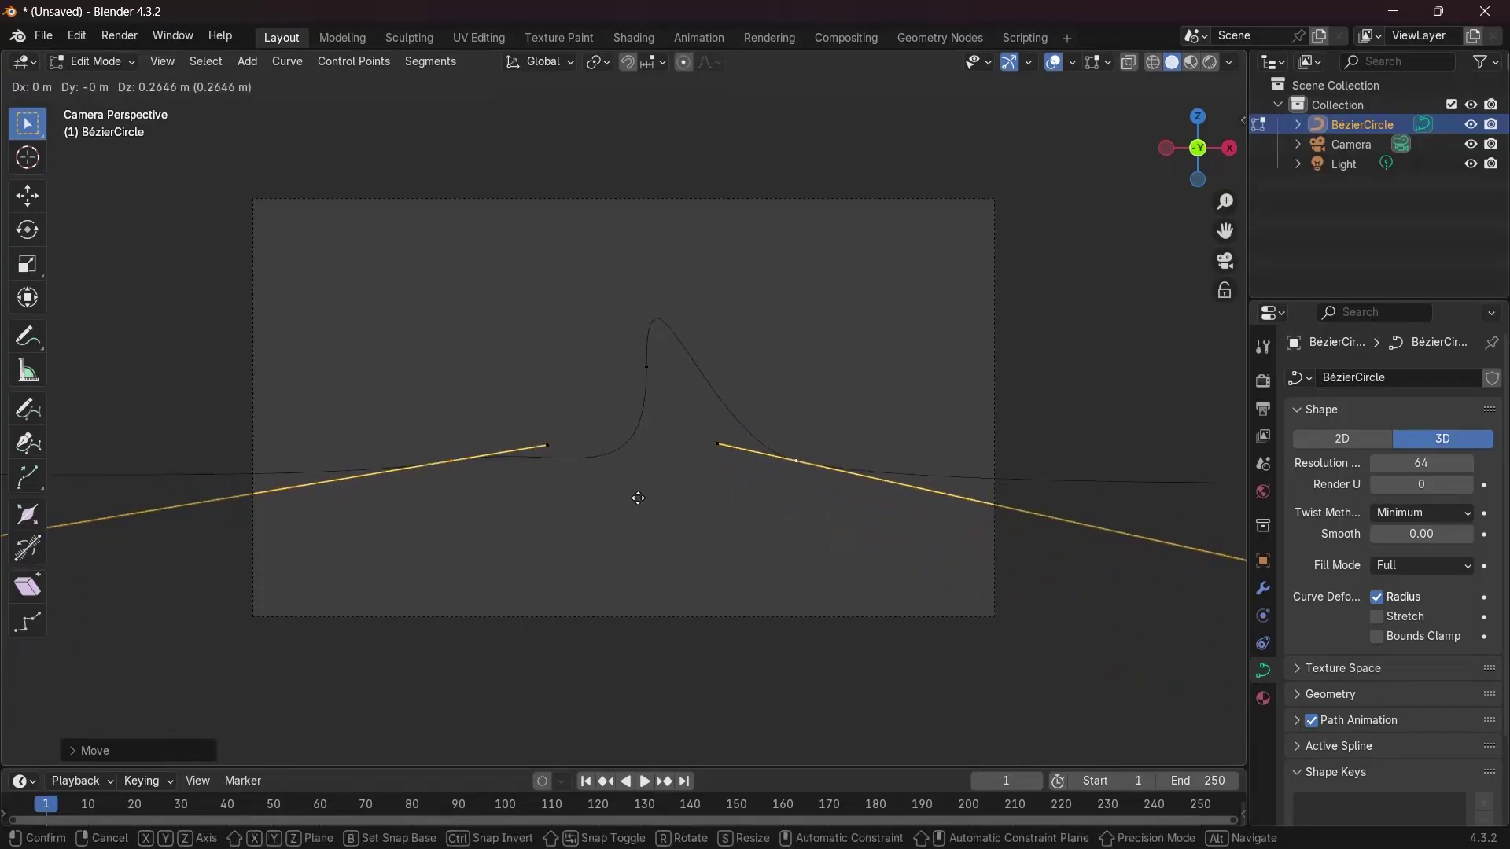
left_click(645, 564)
Move the raised end point behind the camera along Y, closer to the middle of the curve
middle_click_drag(645, 564, 855, 296)
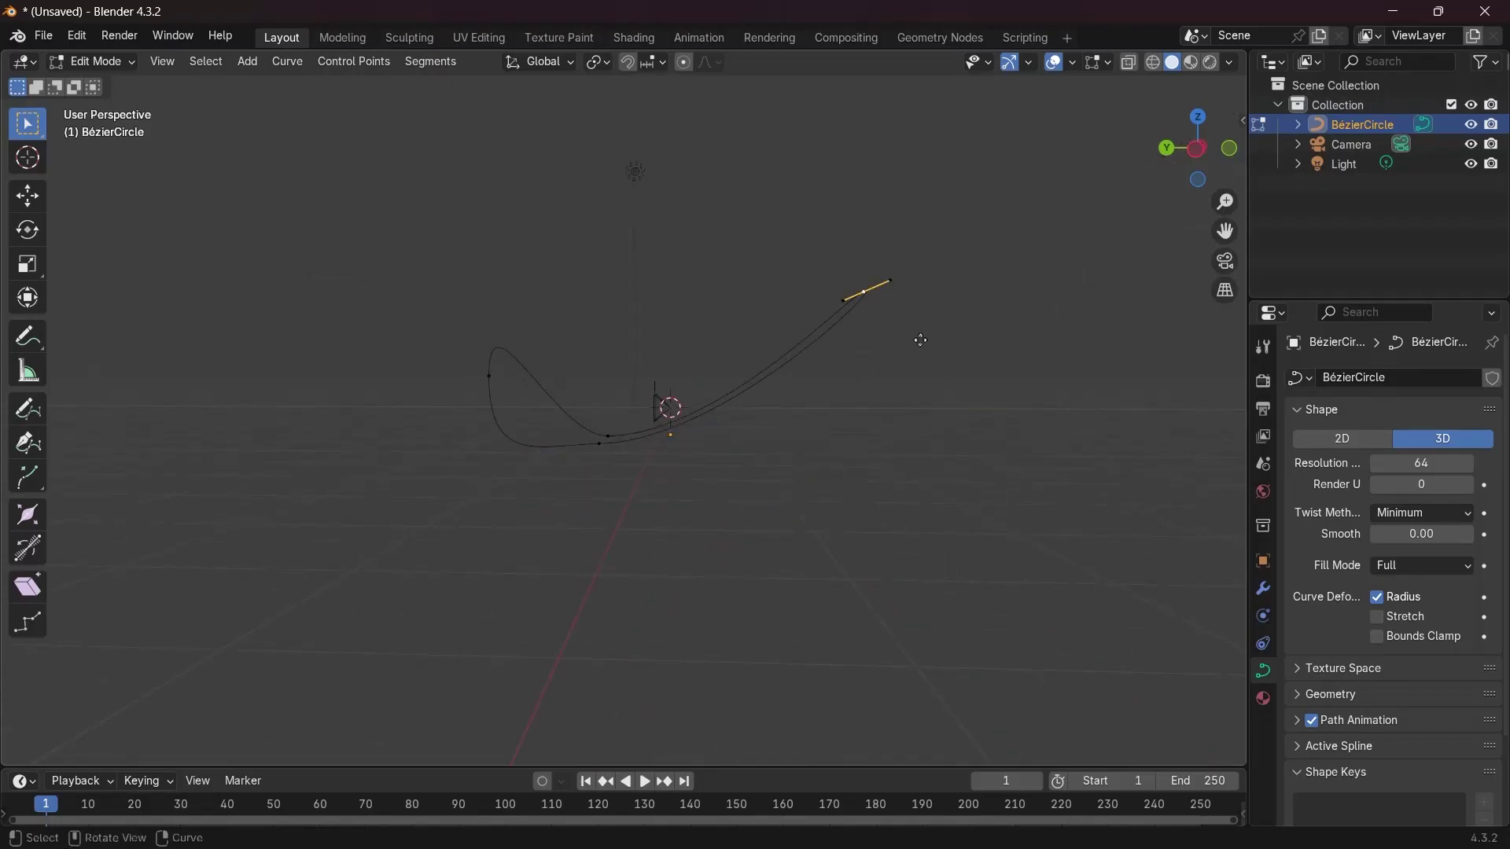
key("g")
key("y")
left_click(794, 359)
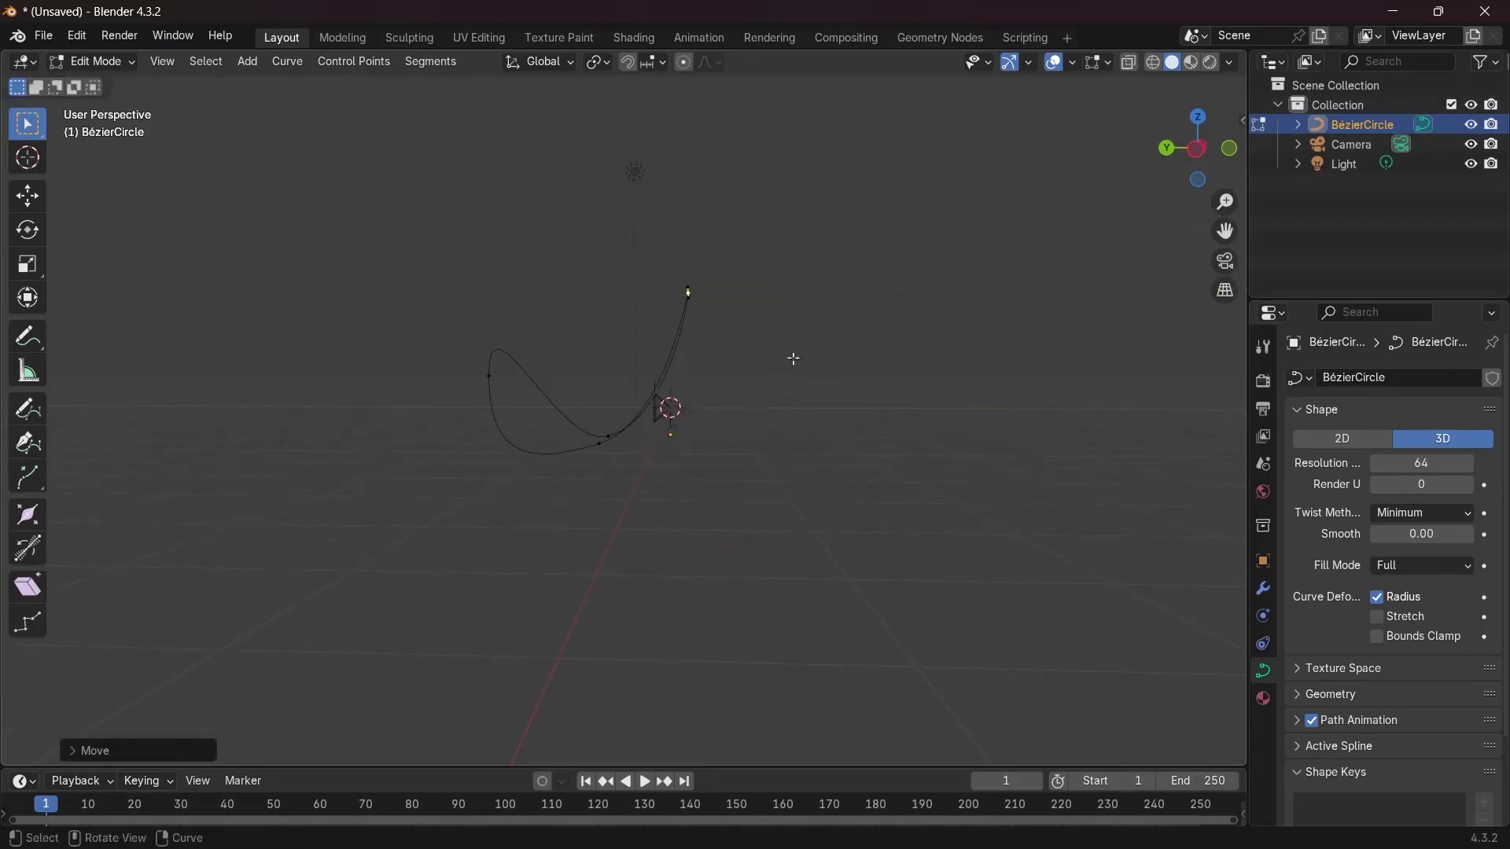
In the camera view, rotate the handles of the left side control point to reshape the curve around it
key("KP_0")
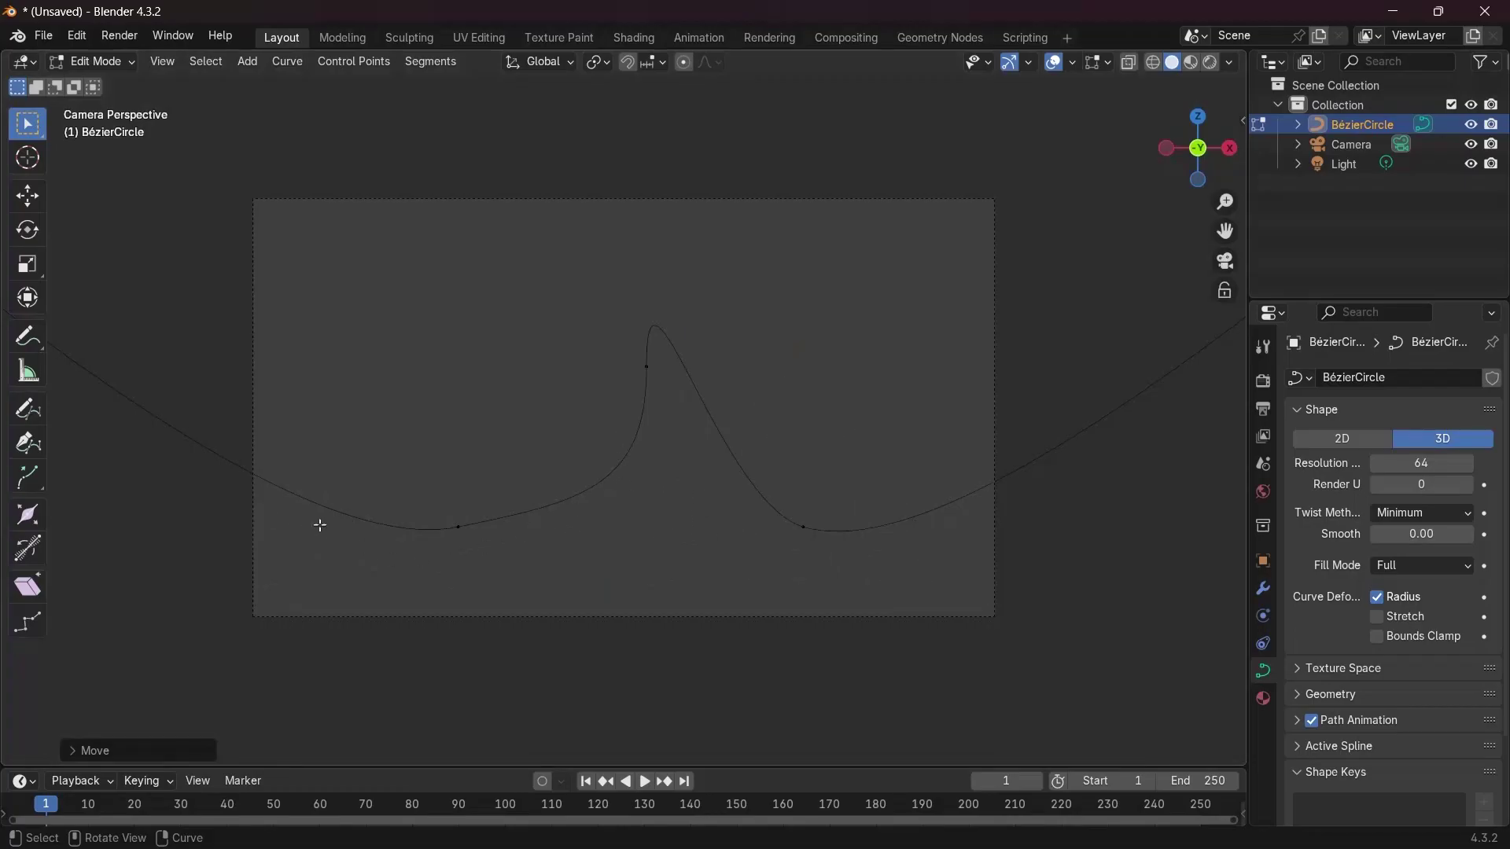
left_click(480, 526)
key("r")
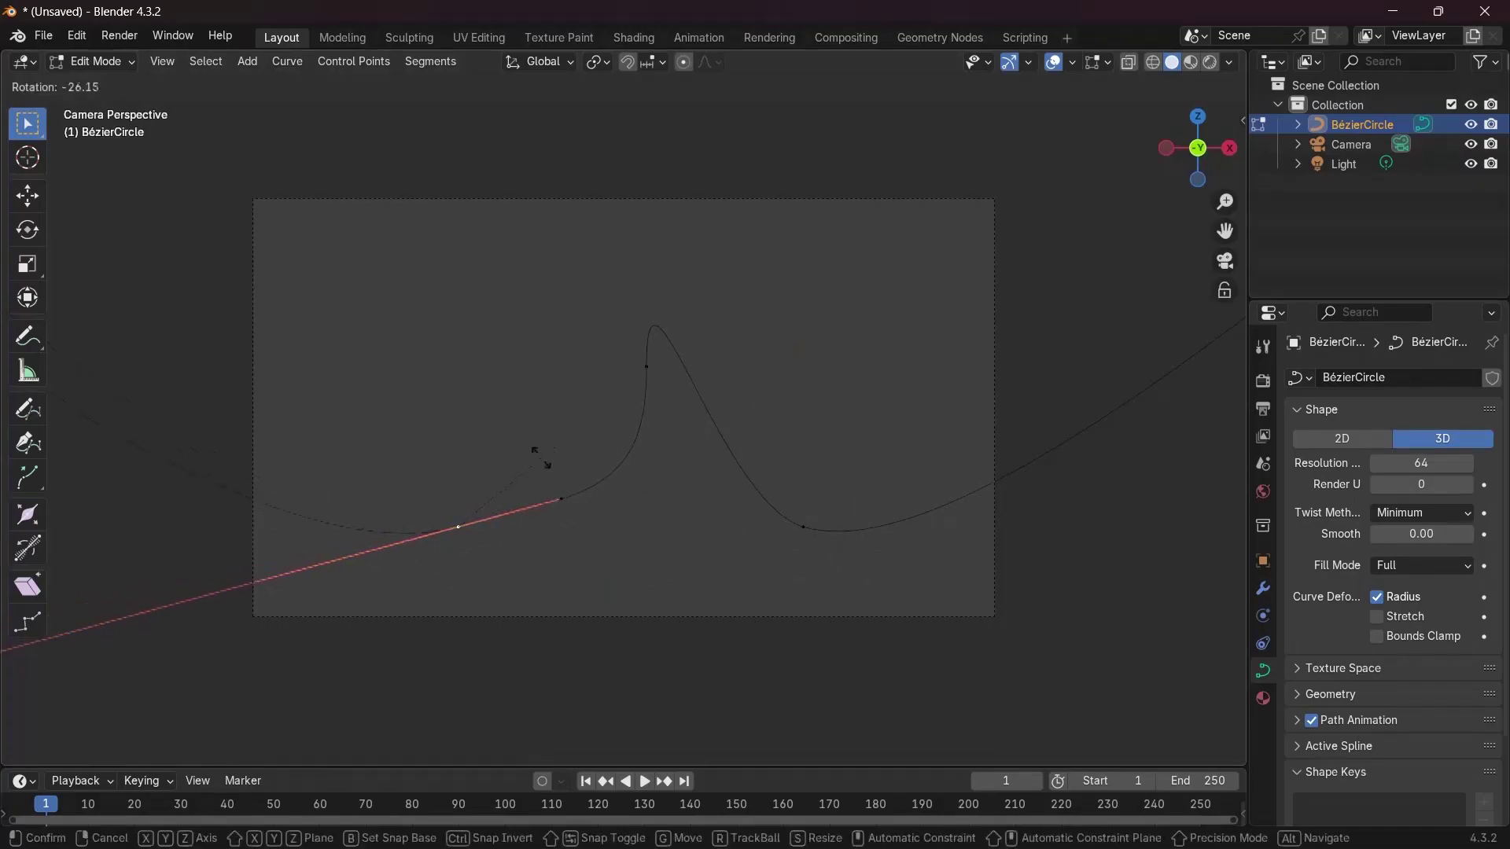
left_click(488, 634)
Move the far control point with the vertical handles to the left in the camera view
left_click(646, 366)
key("g")
left_click(550, 405)
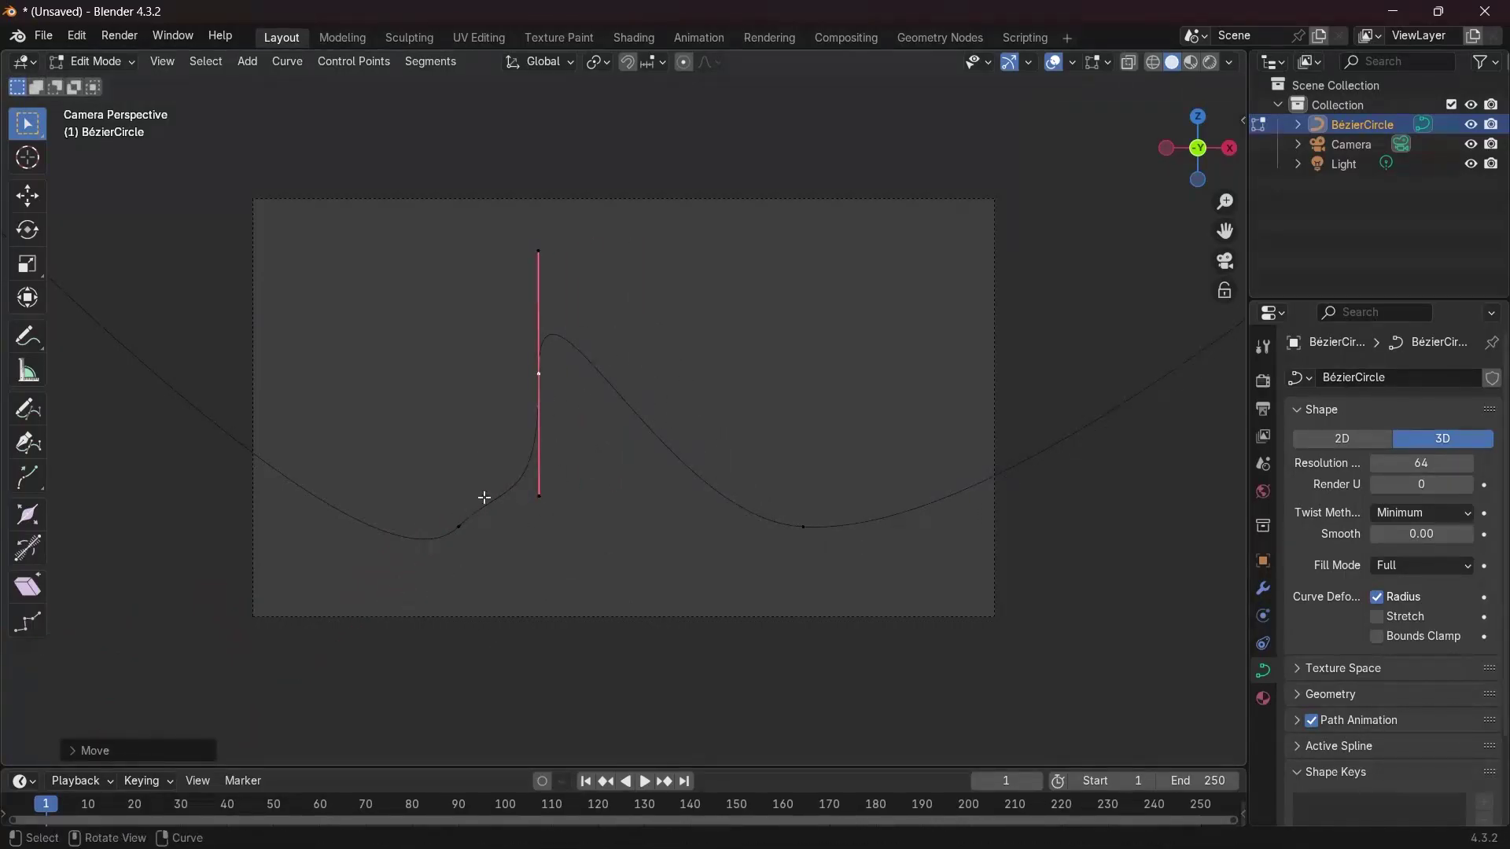
Rotate the far control point's handles to nearly horizontal, raise the point slightly and lengthen its handles to form a loop
key("r")
left_click(652, 358)
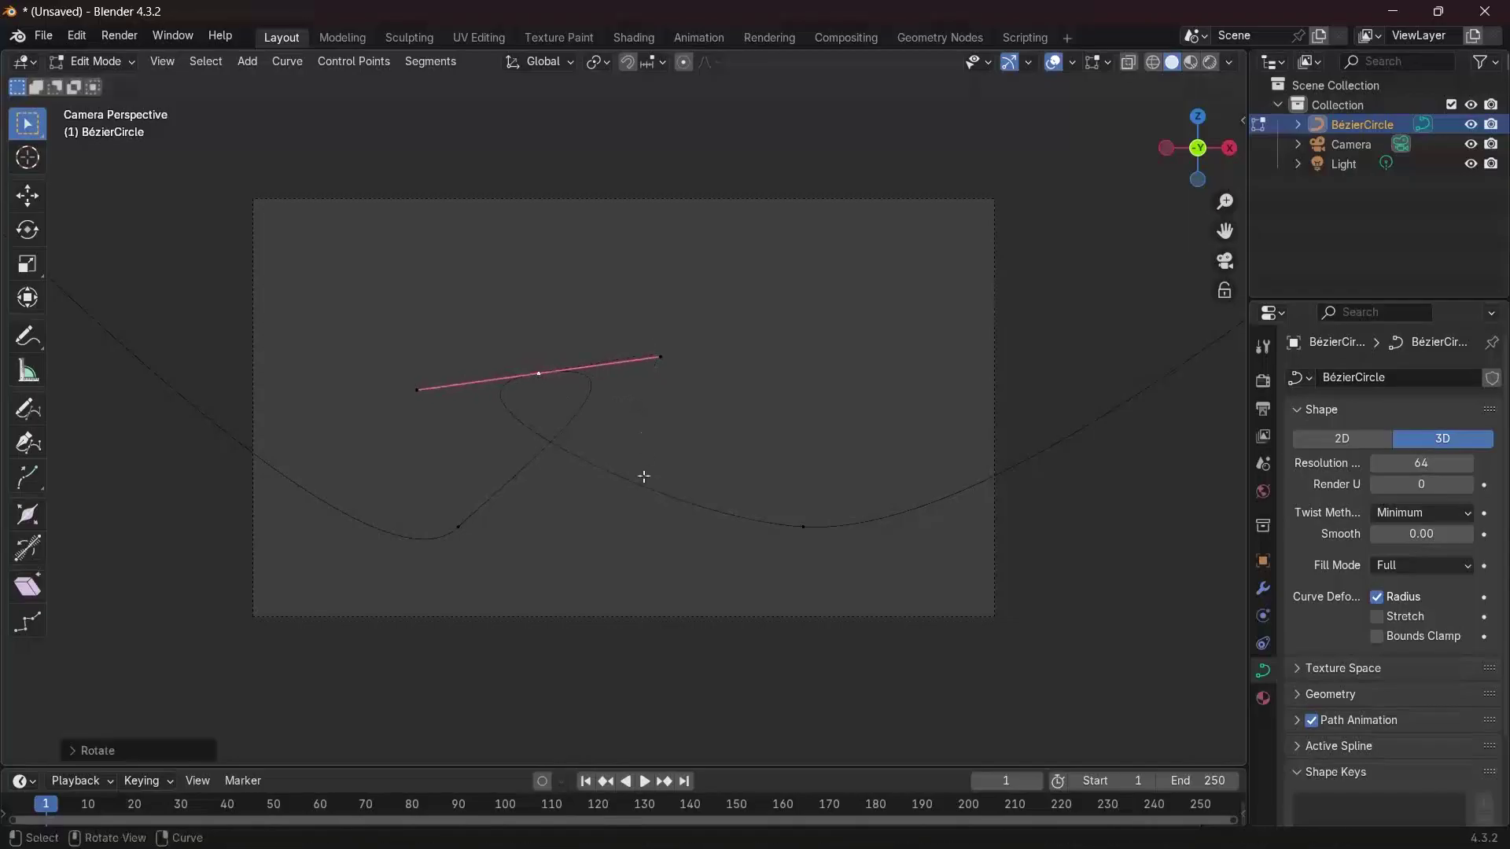
key("g")
left_click(626, 414)
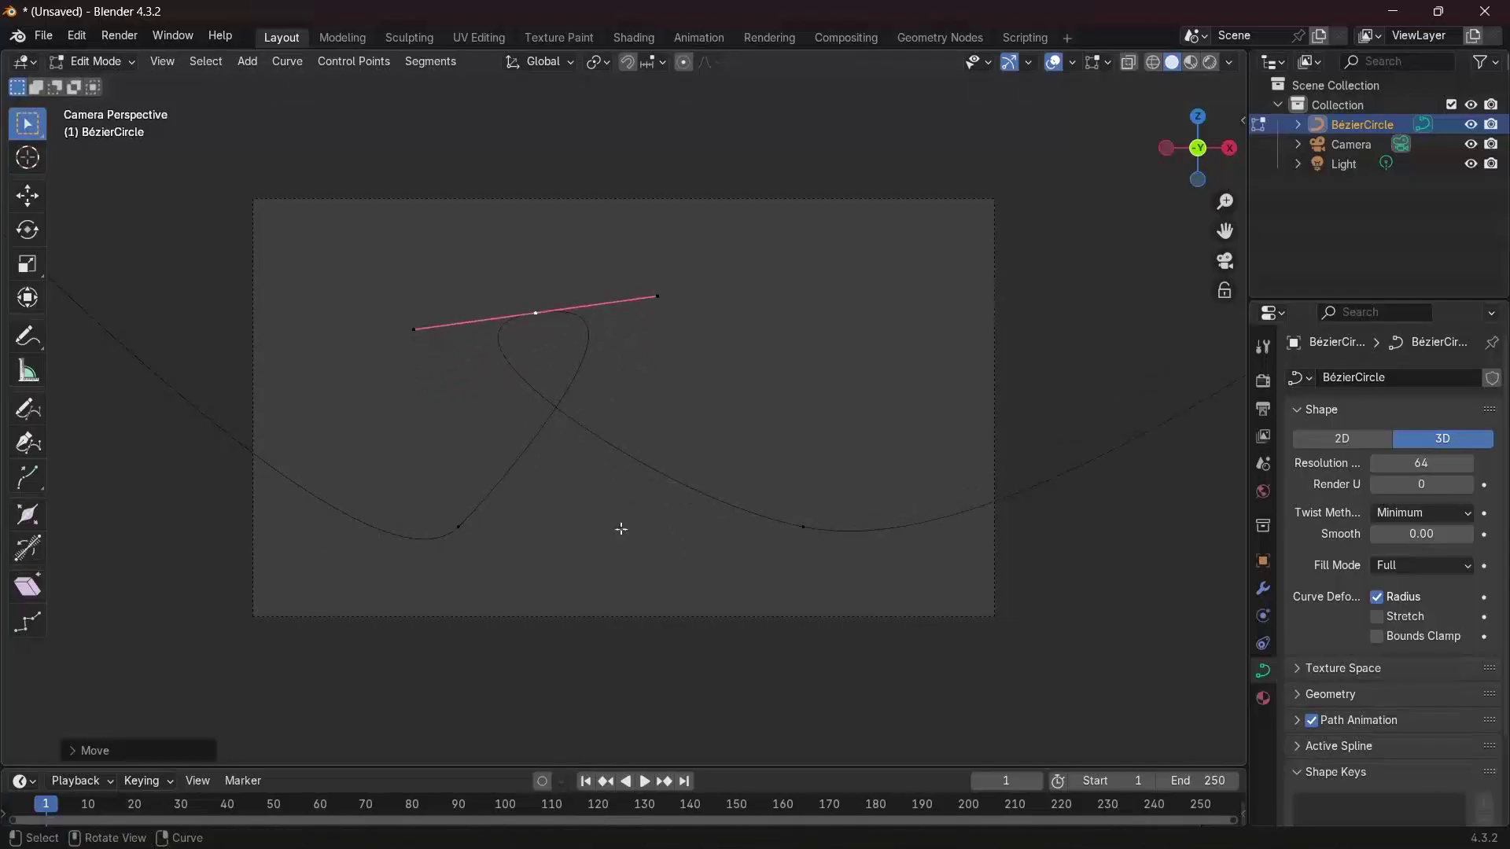
key("s")
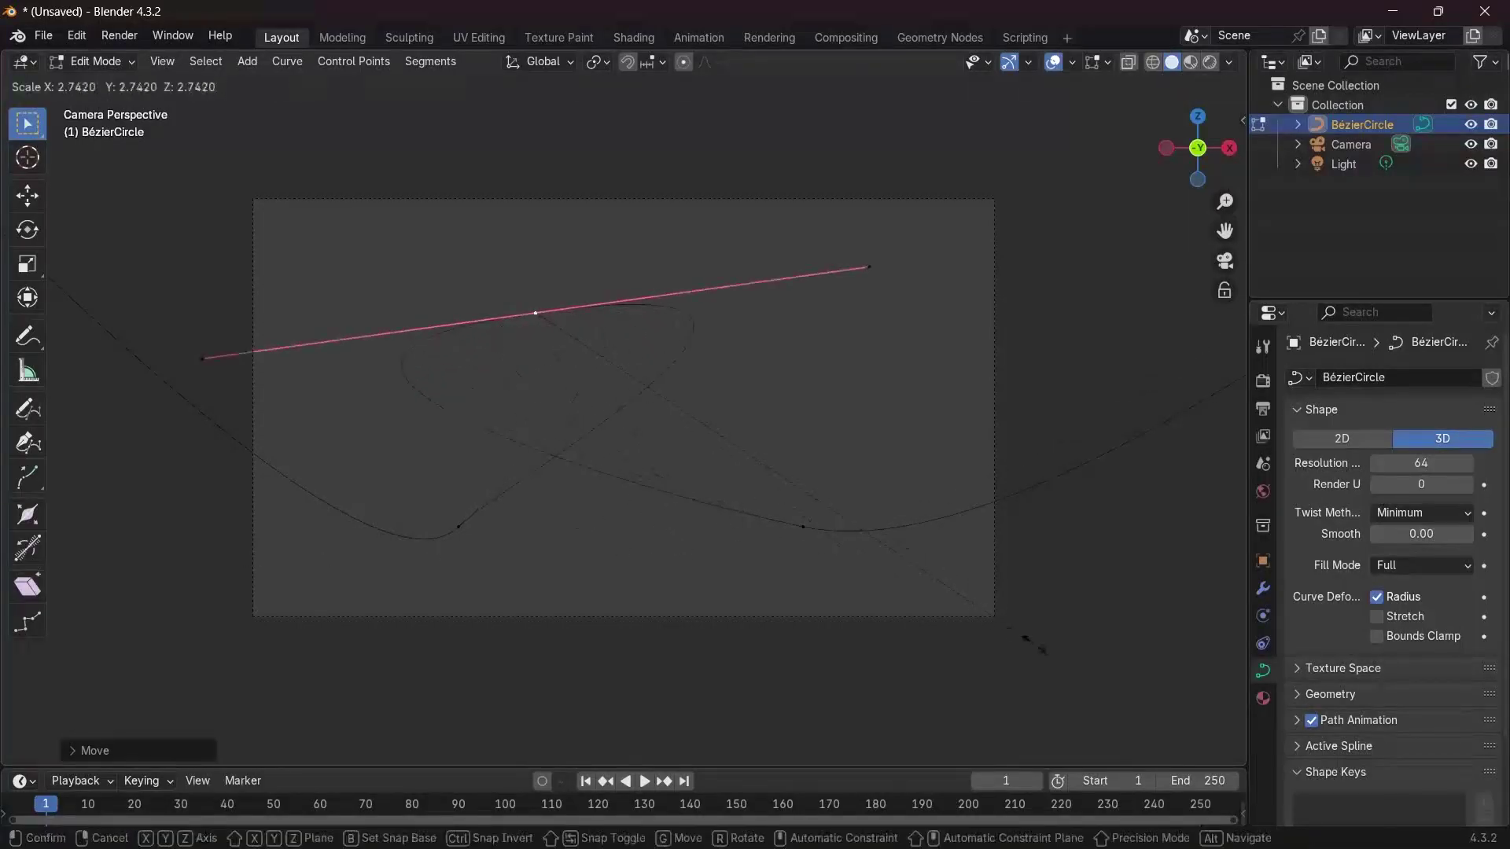
left_click(720, 556)
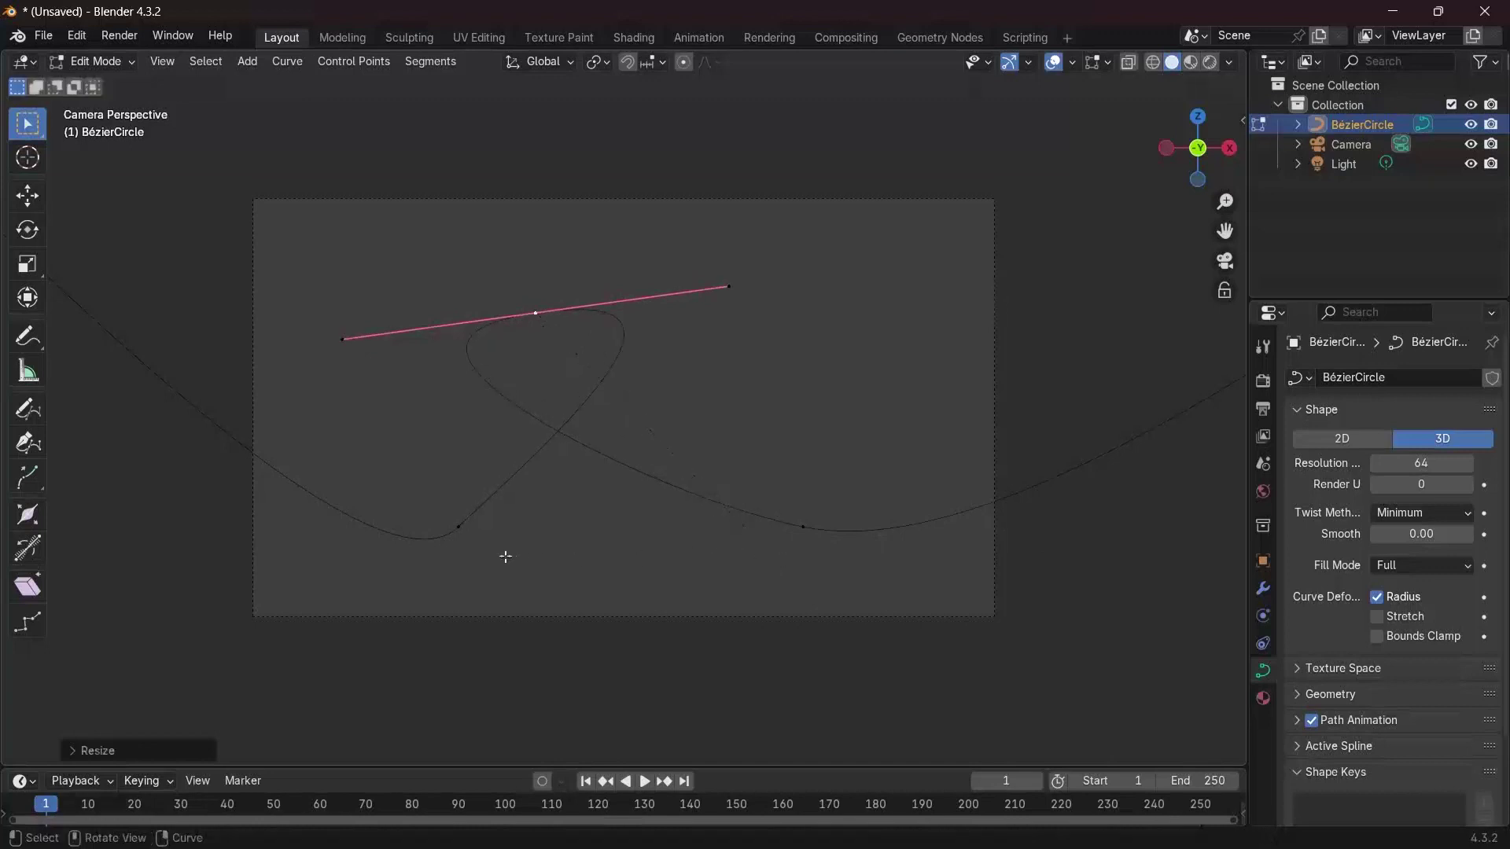
Subdivide the curve segment between the loop's top control point and the front left control point
left_click(466, 548, "shift")
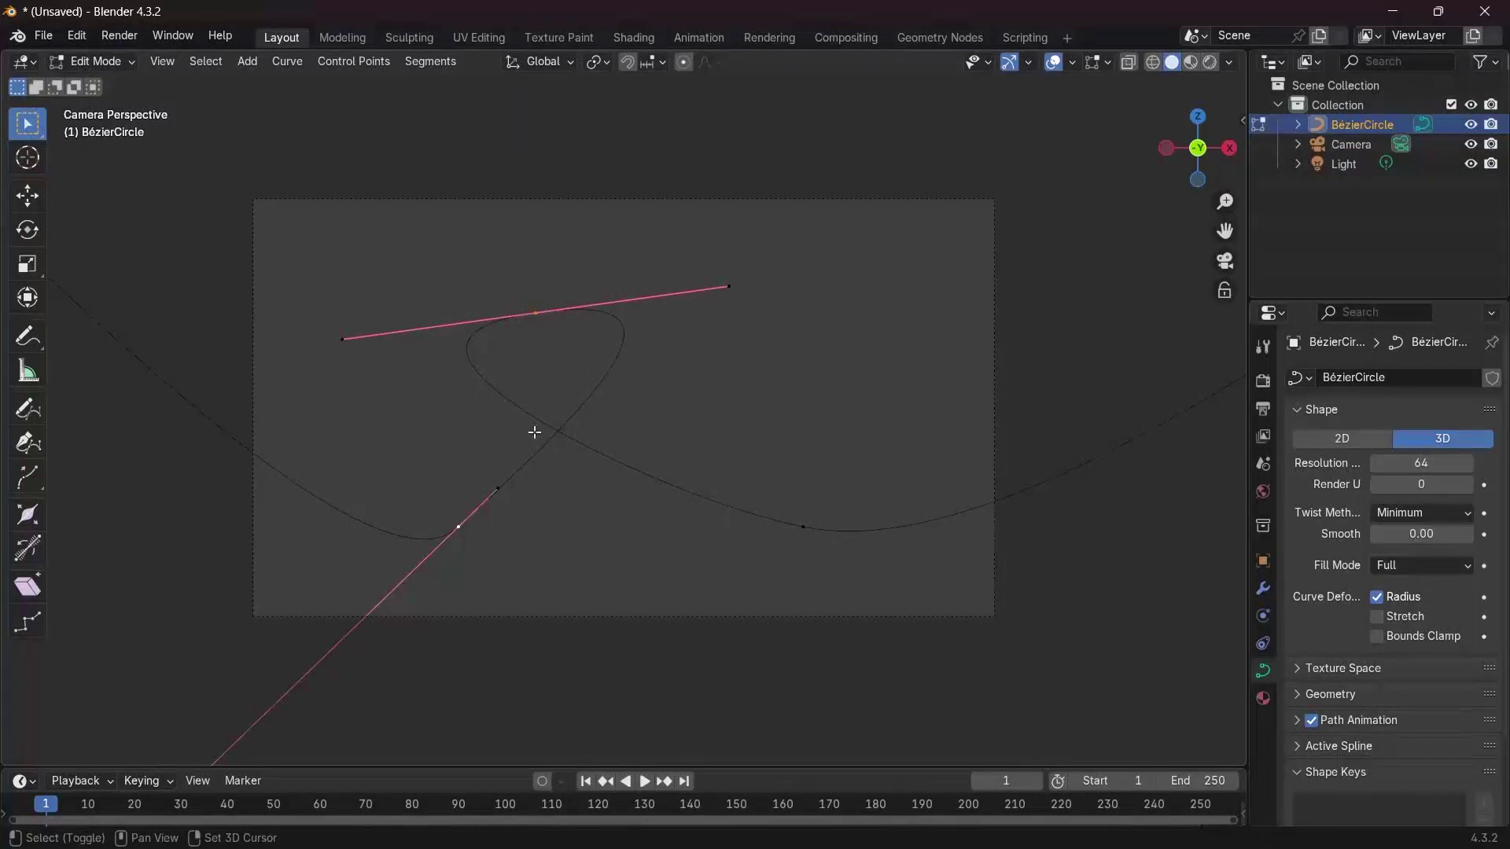
left_click(430, 62)
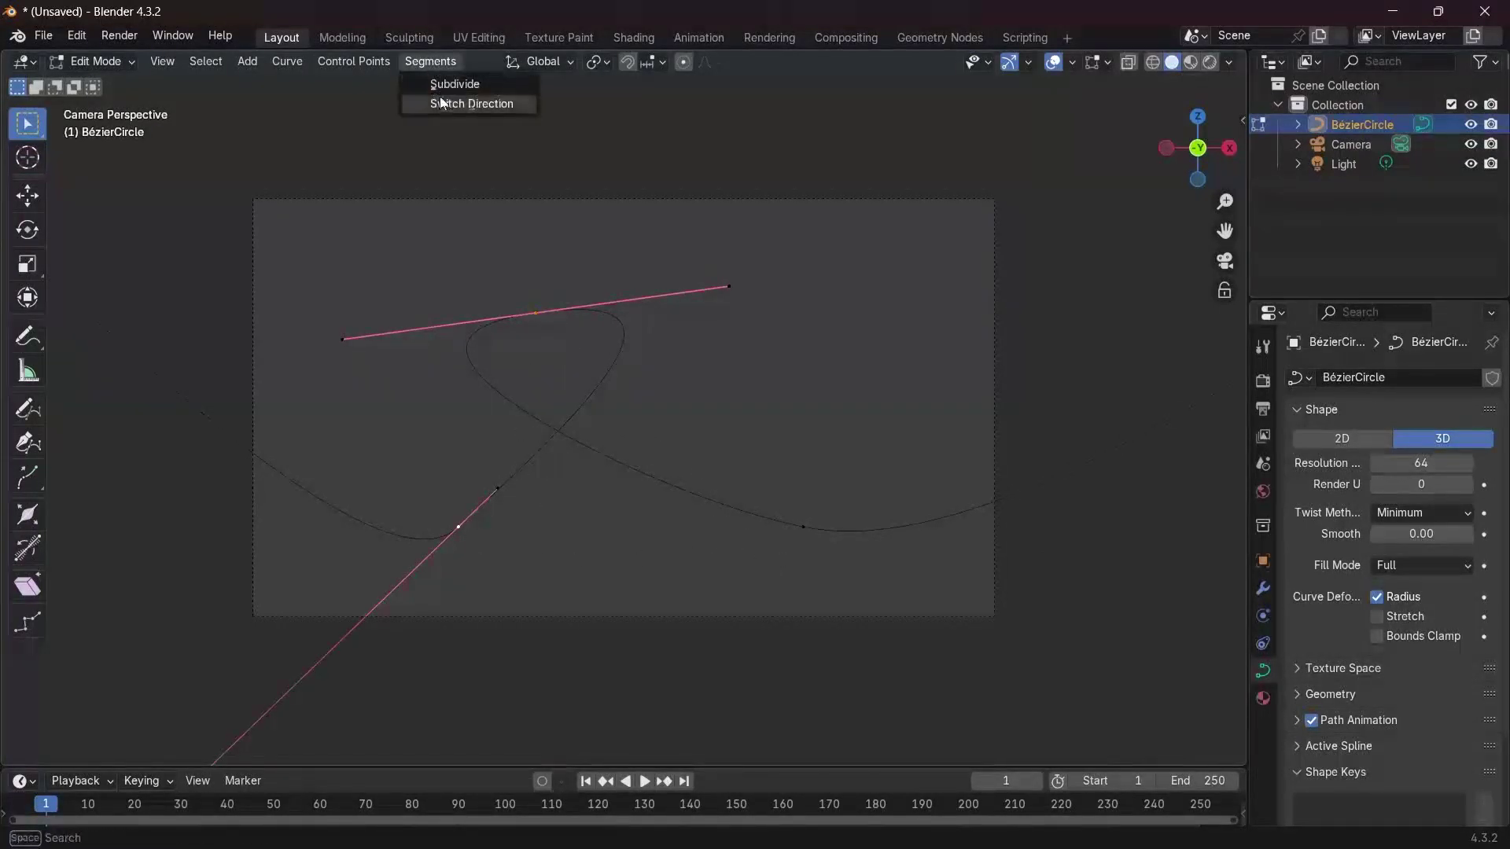
left_click(445, 98)
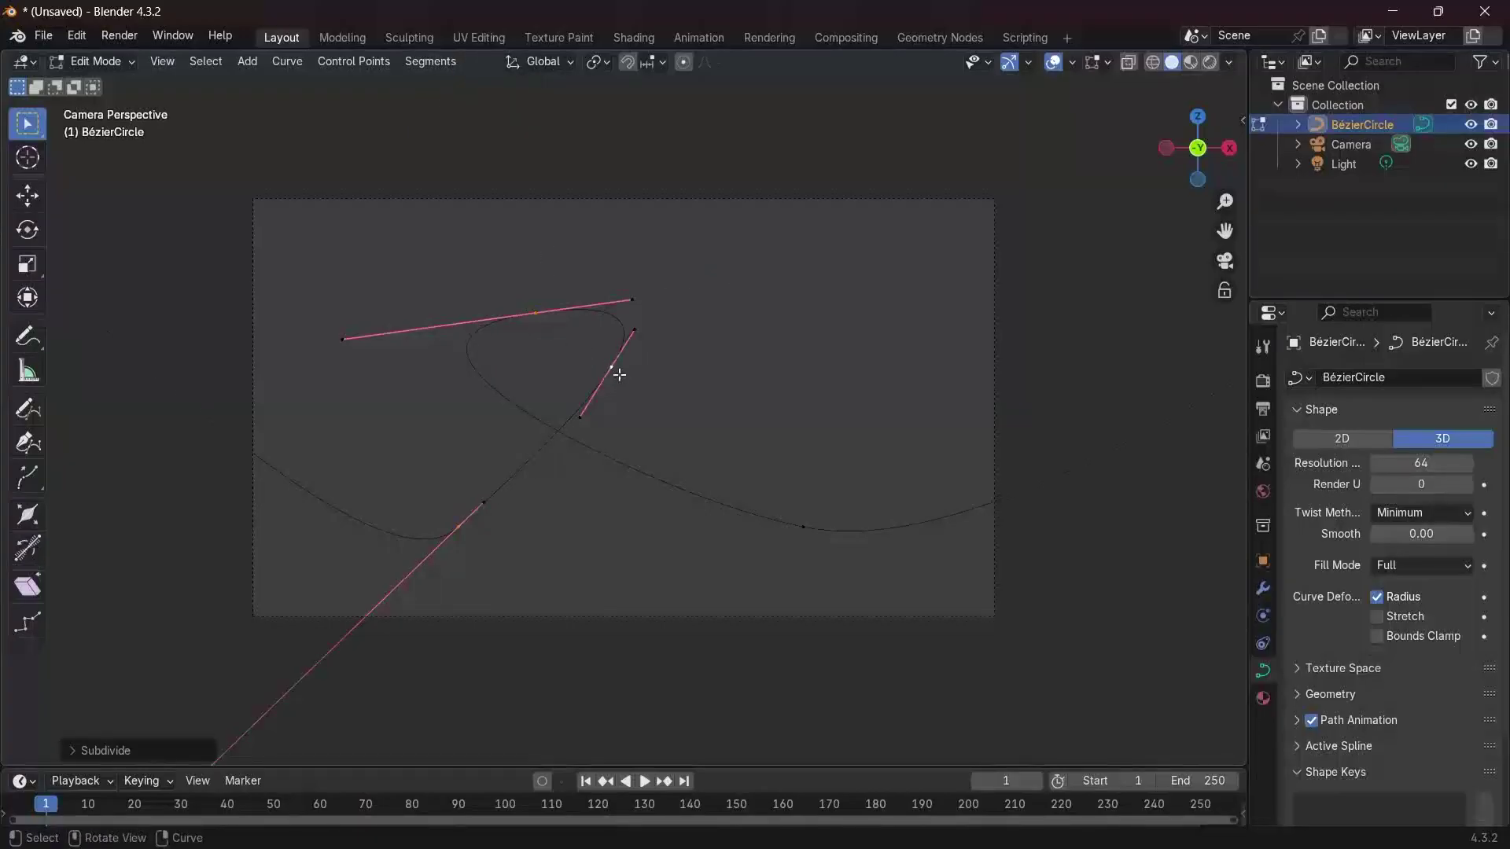
Move the new control point slightly lower on the right side of the loop and lengthen its handles to round the curve
left_click(619, 376)
key("g")
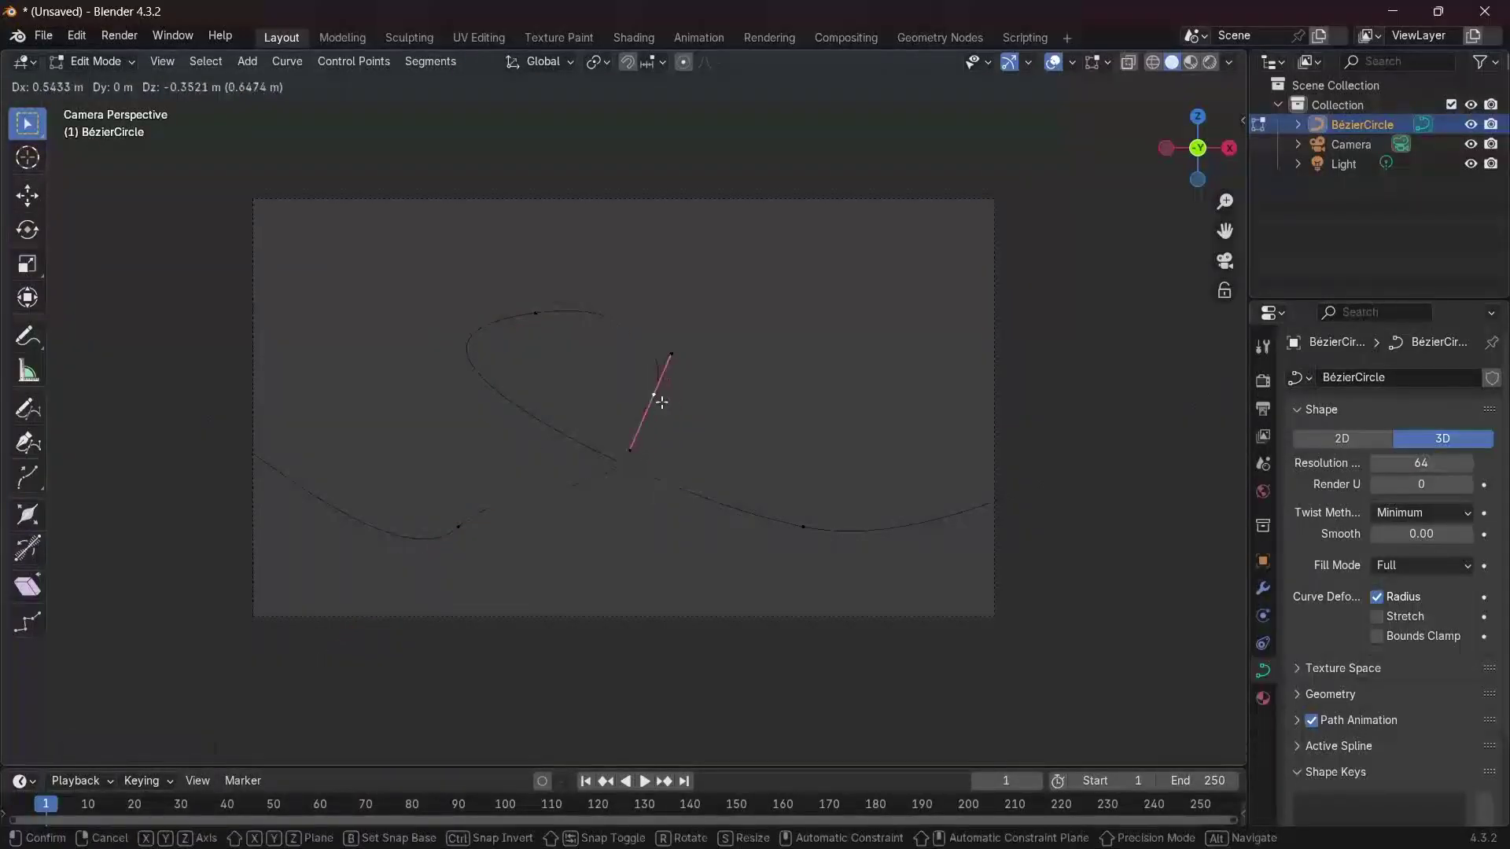
left_click(658, 398)
key("s")
left_click(722, 422)
key("g")
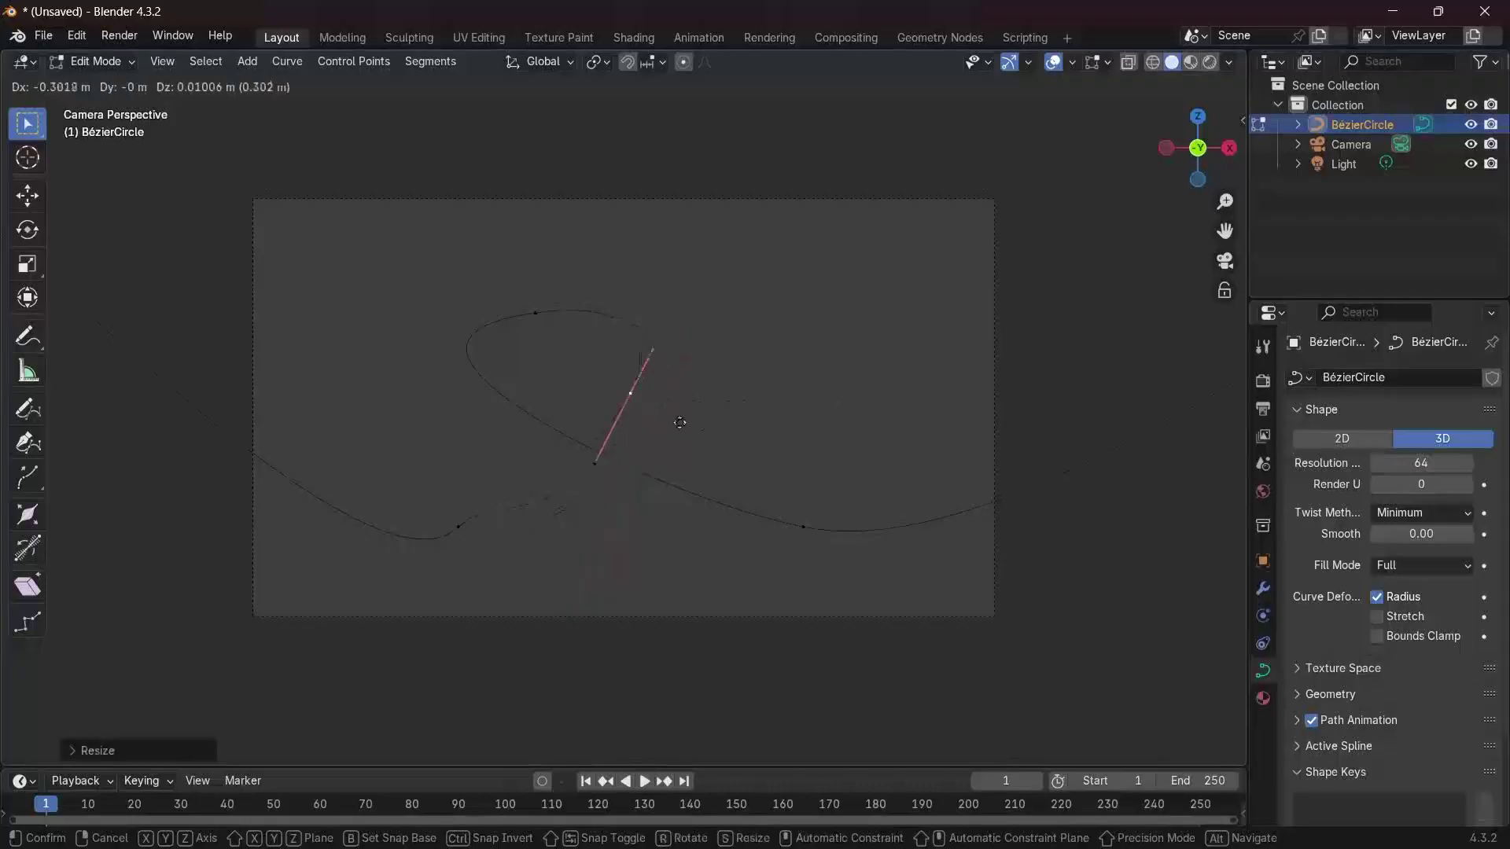
left_click(668, 422)
Rotate the front left control point's handles about -14 degrees around the global Z axis
left_click(437, 533)
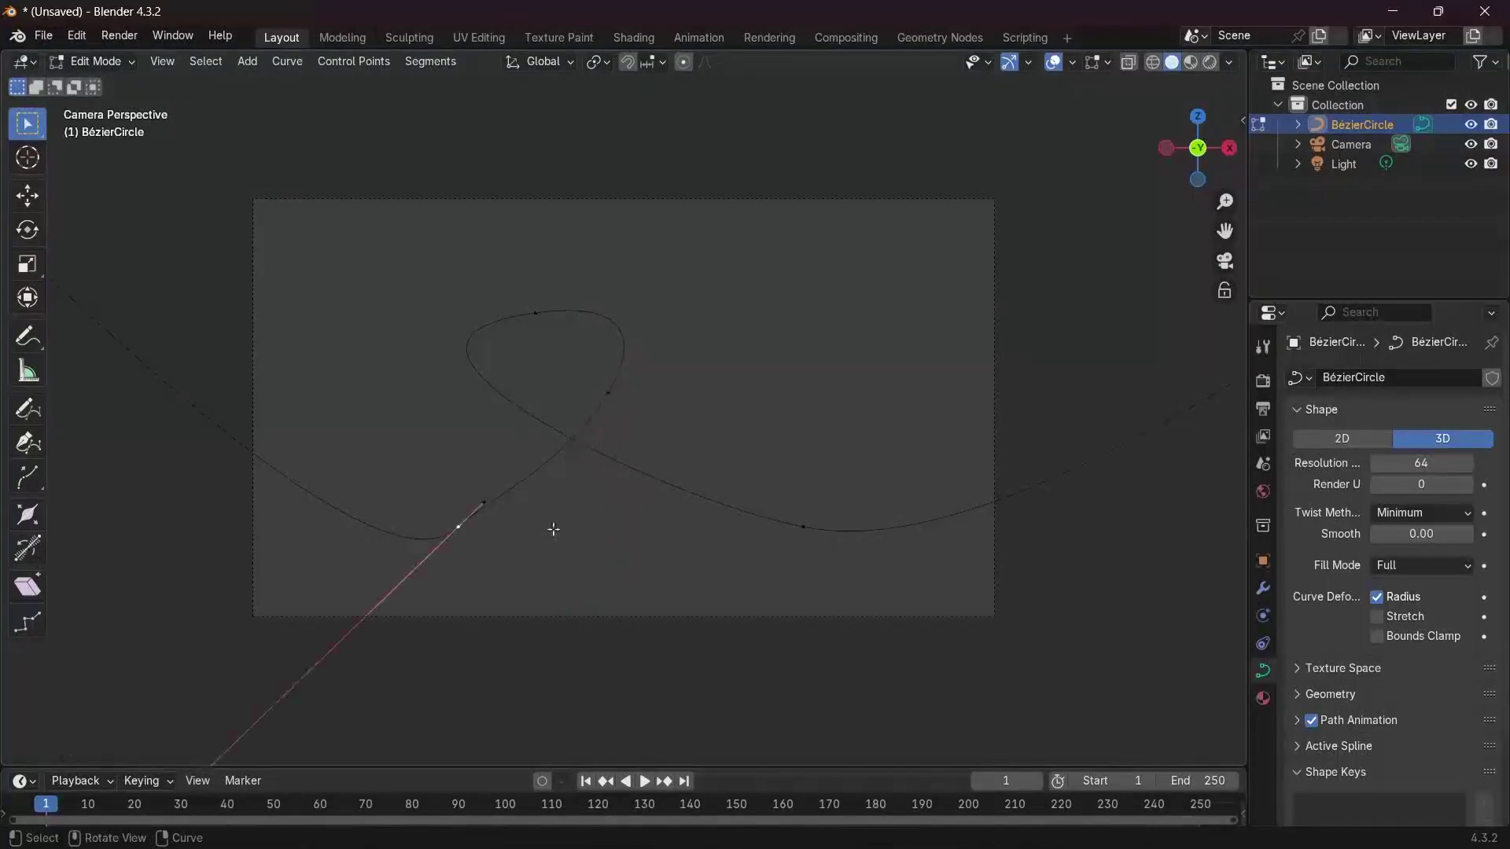
key("r")
key("z")
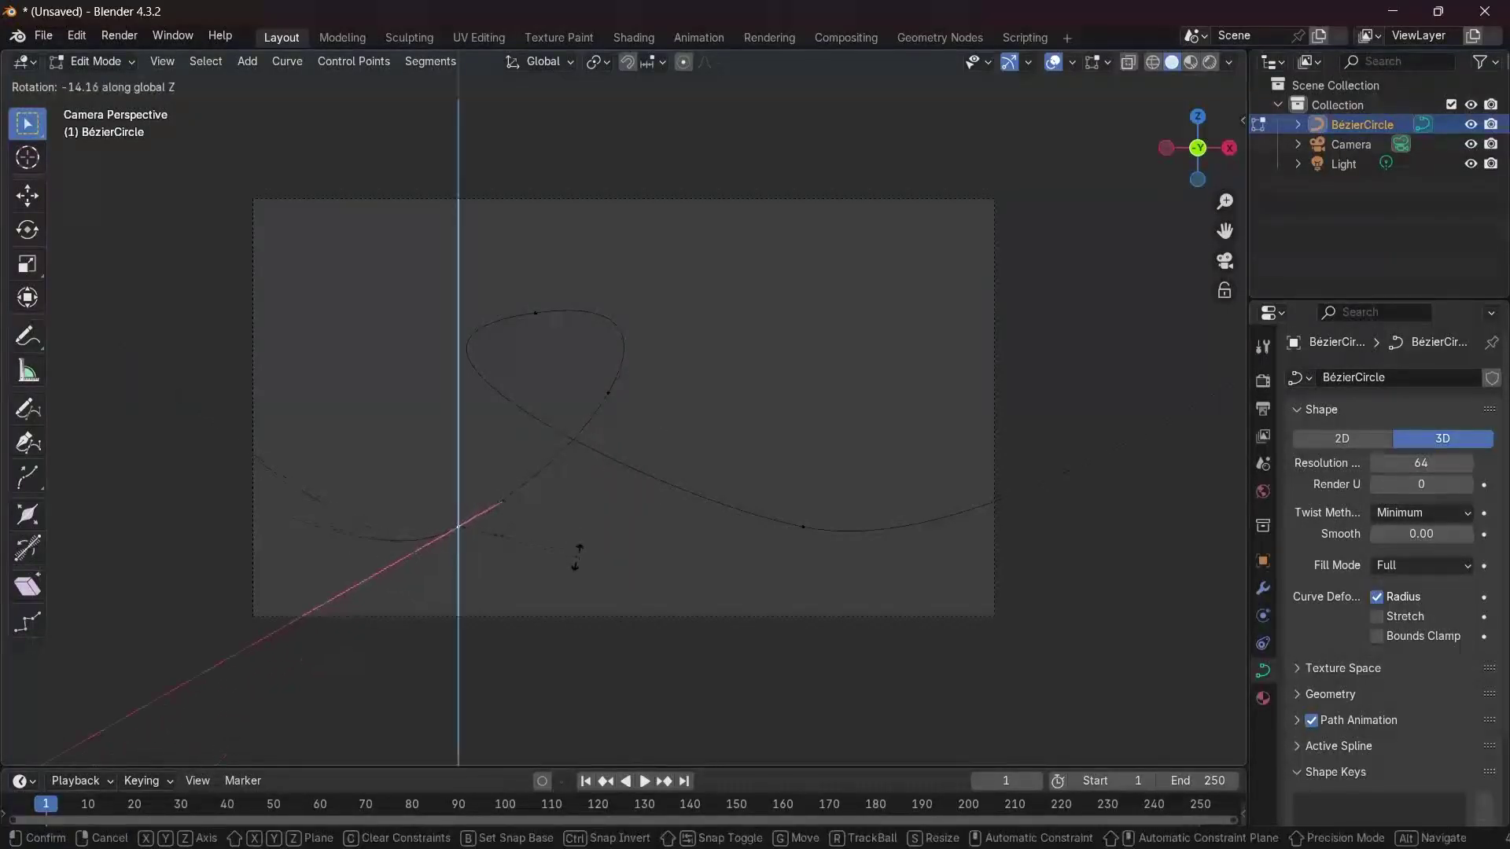
left_click(573, 550)
Give the curve thickness with a round bevel, trying a depth of 0.1 m and settling on 0.12 m
left_click(798, 500)
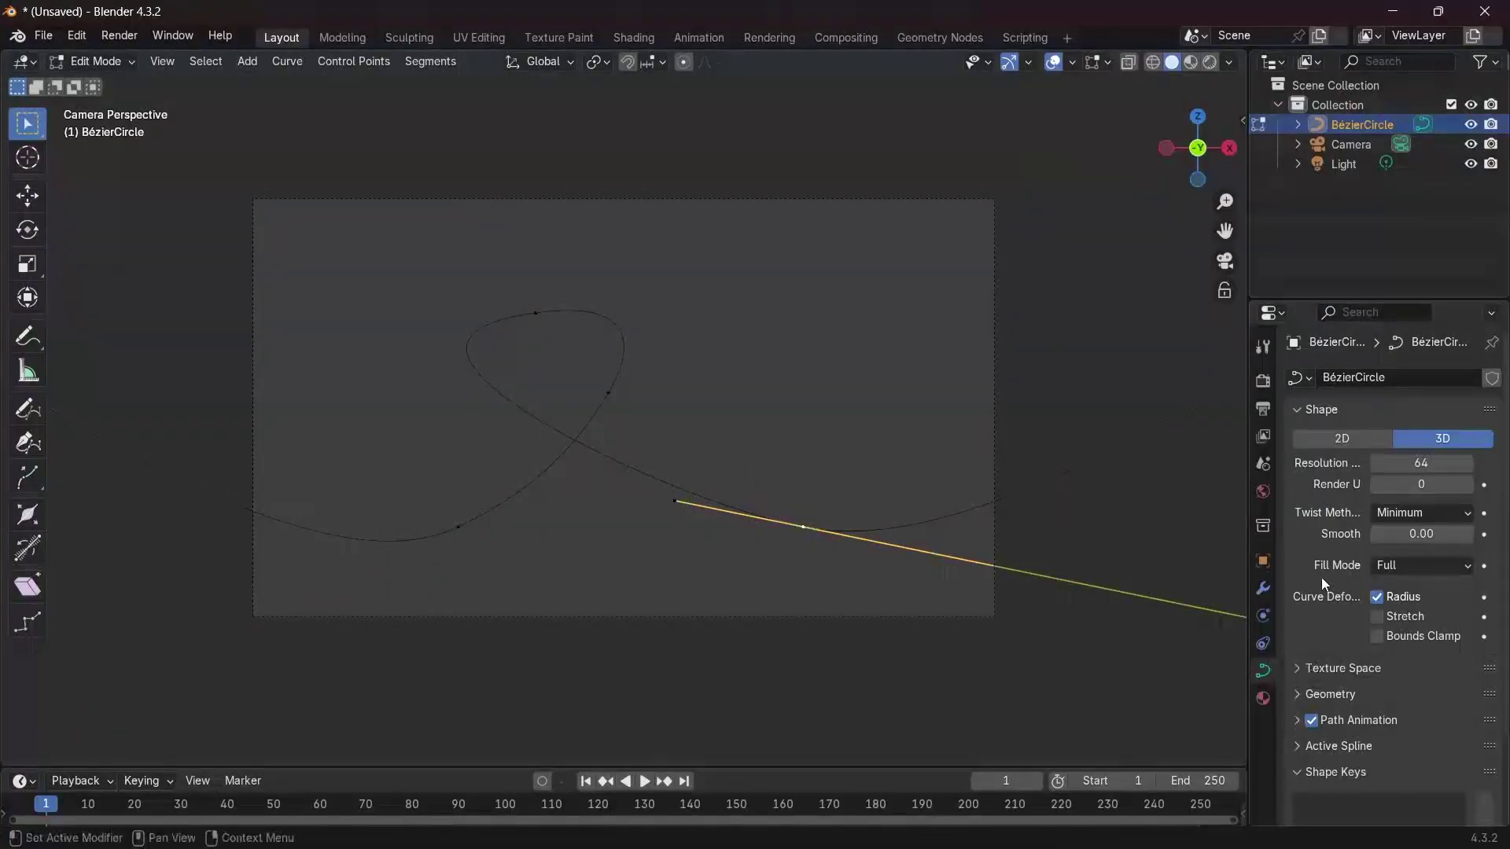
scroll(1322, 578, "down", 3)
left_click(1310, 616)
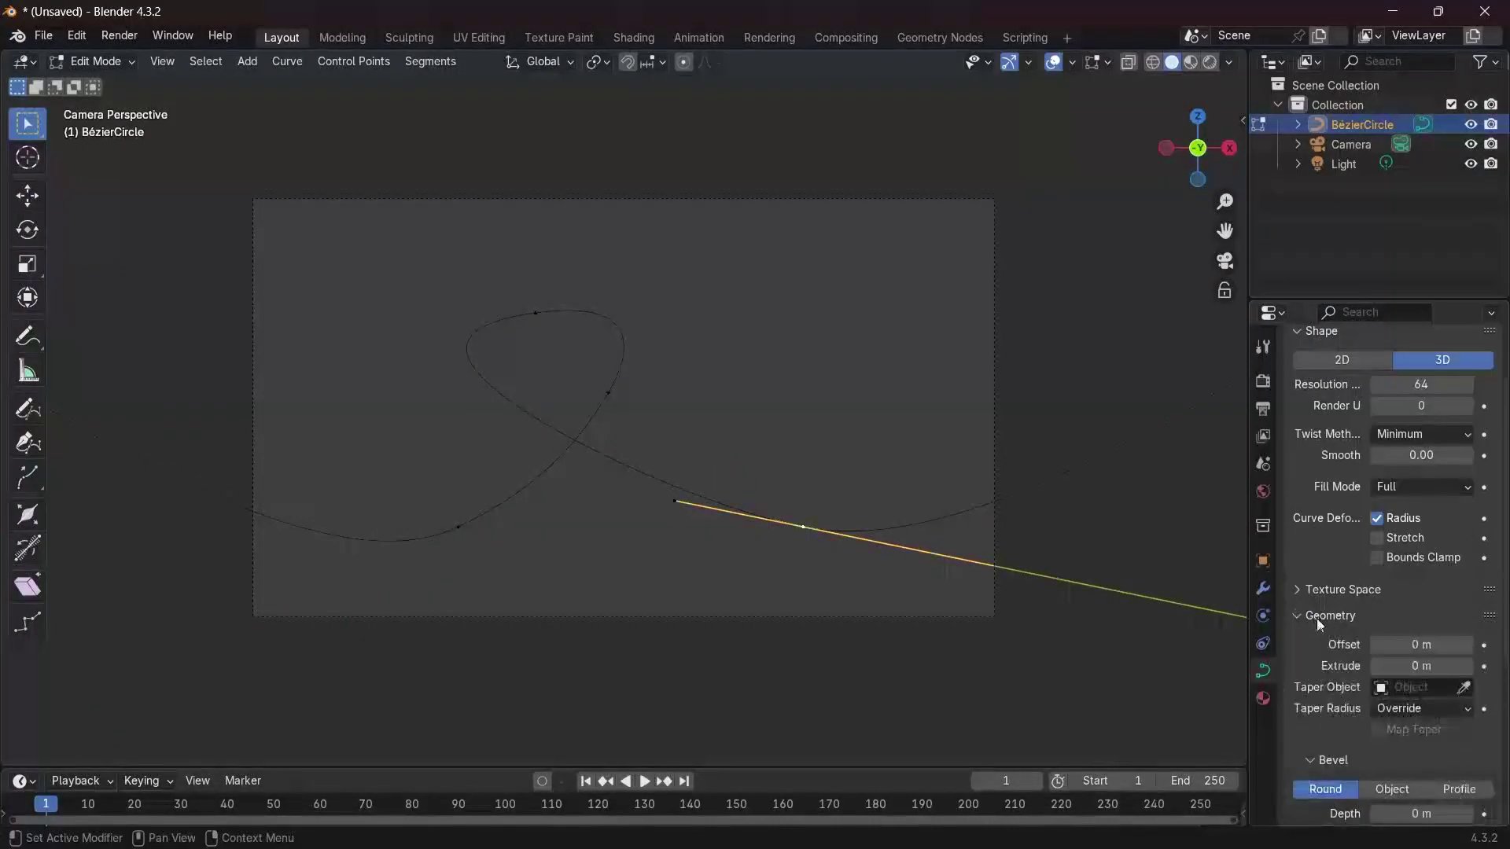
scroll(1321, 686, "down", 8)
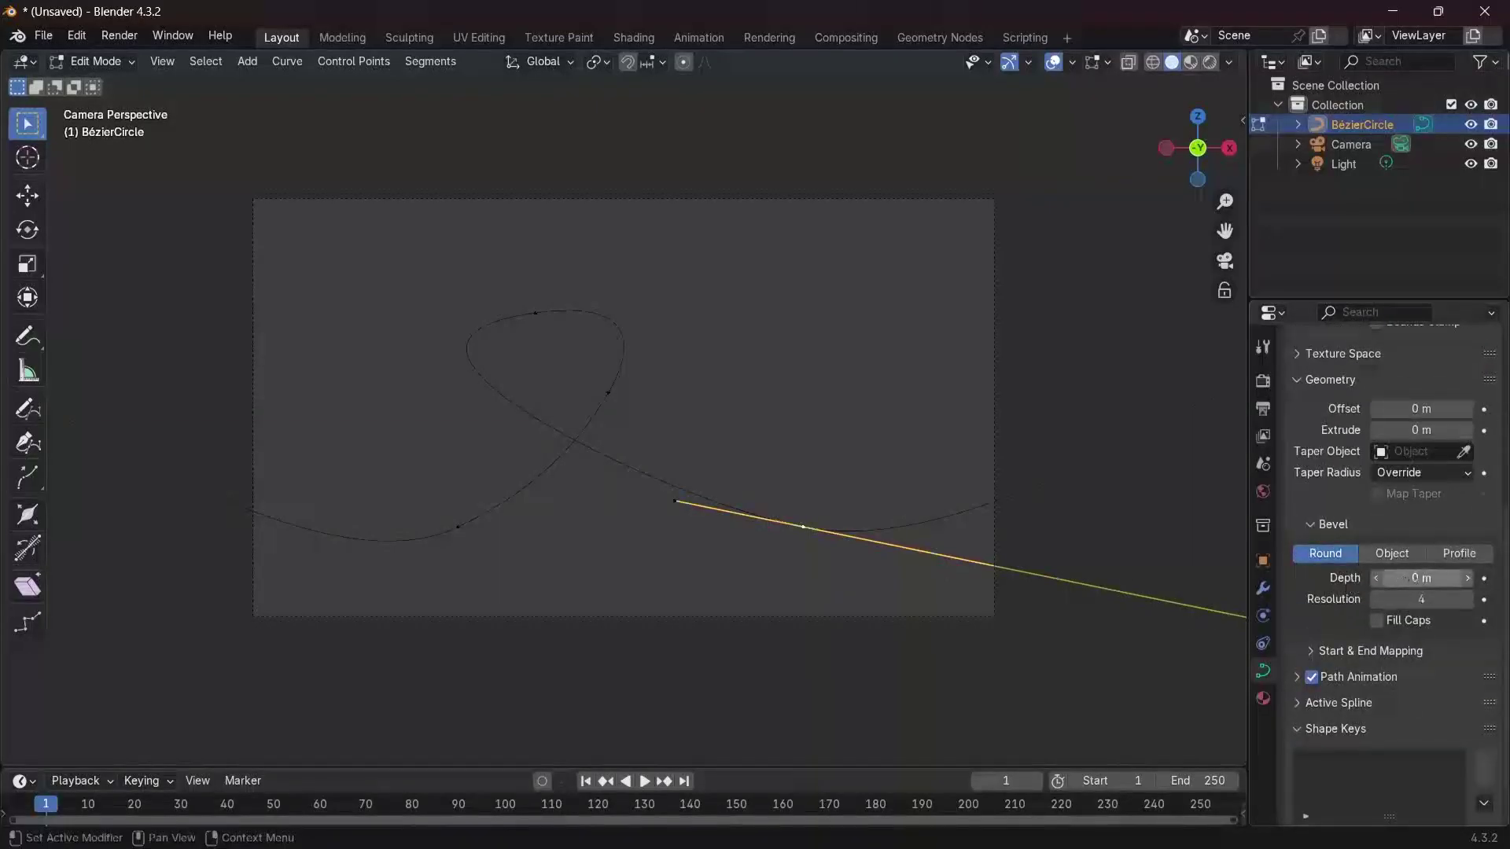
left_click(1412, 579)
type("0.")
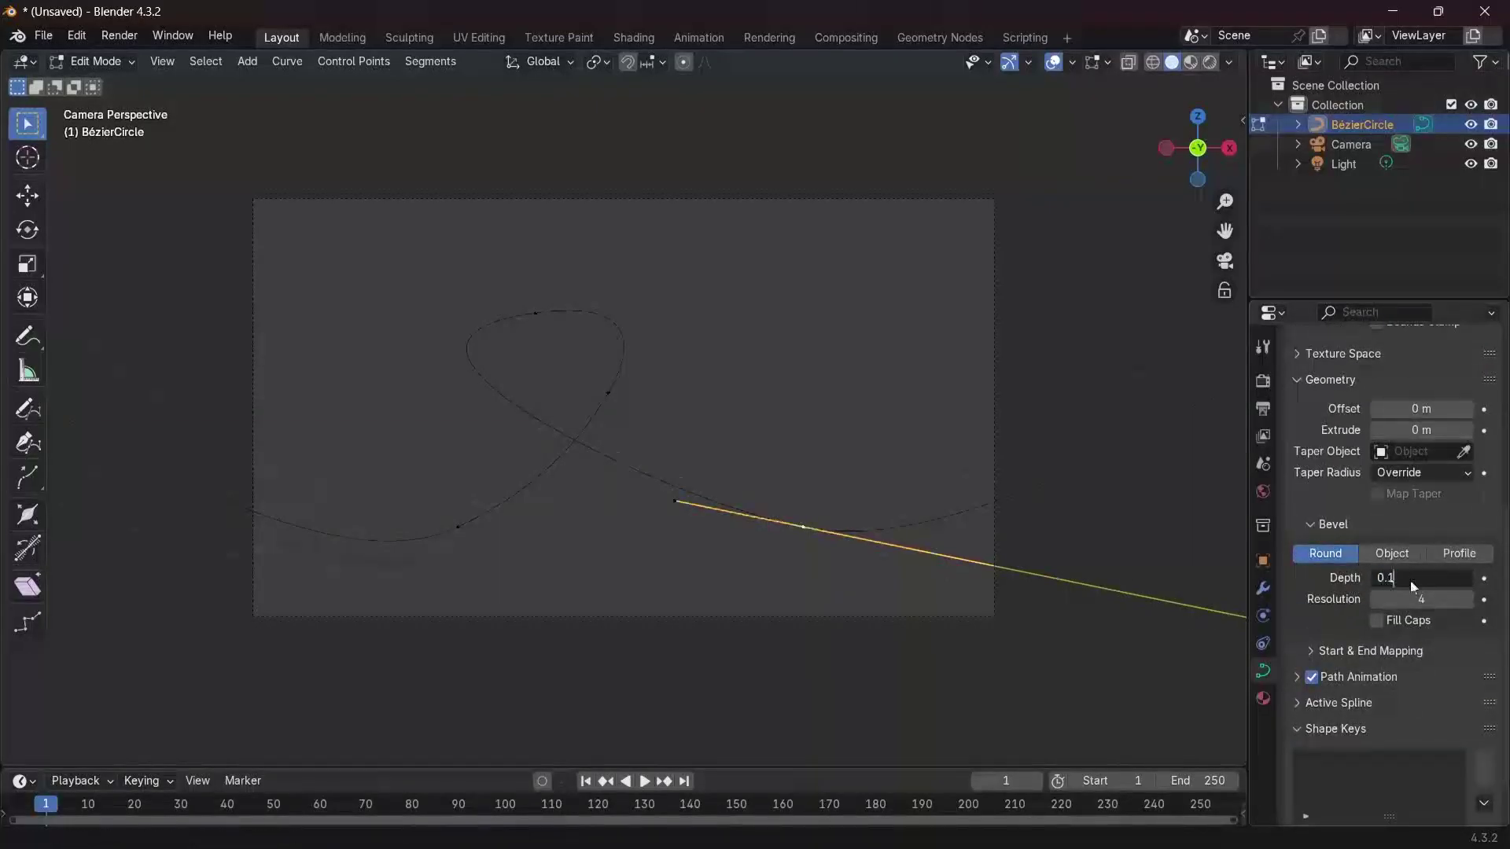
type("1")
key("Return")
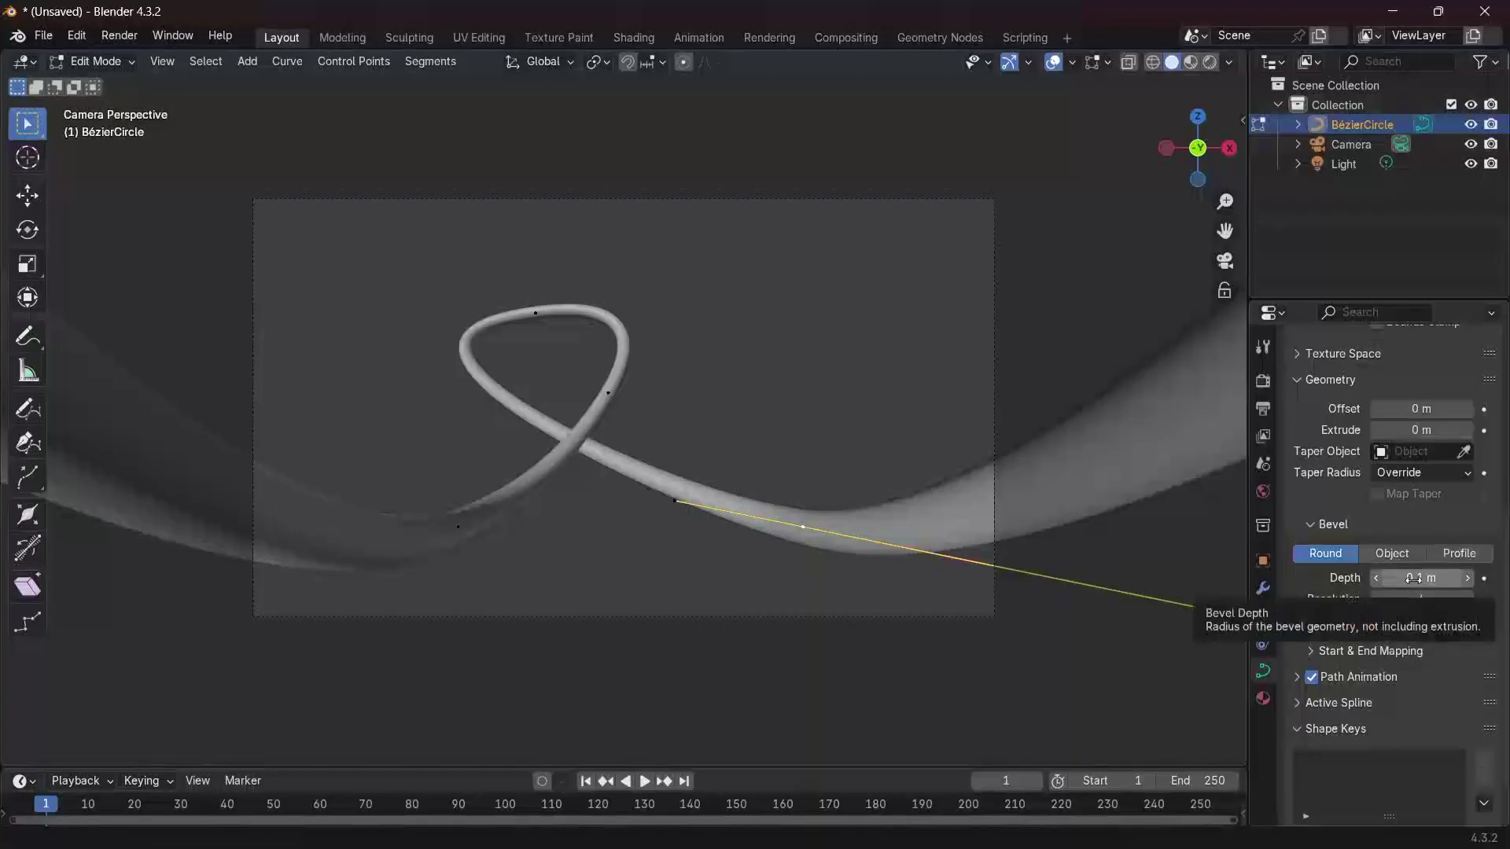
left_click_drag(1413, 579, 1427, 579)
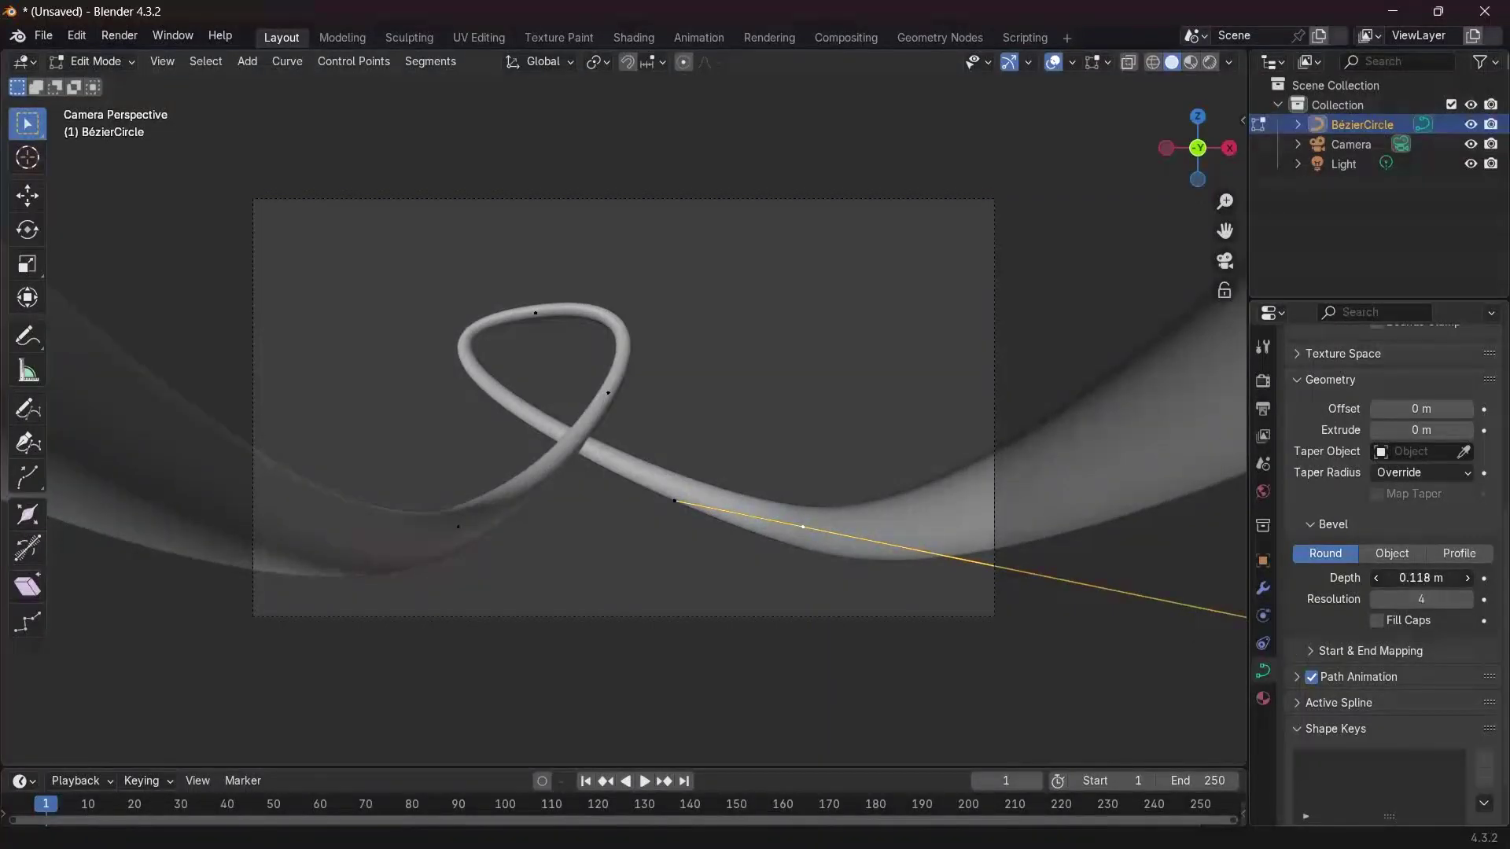
left_click(1423, 578)
type("0.12")
key("Return")
Scale down the handles of the loop's top control point to narrow the loop
left_click(535, 313)
key("s")
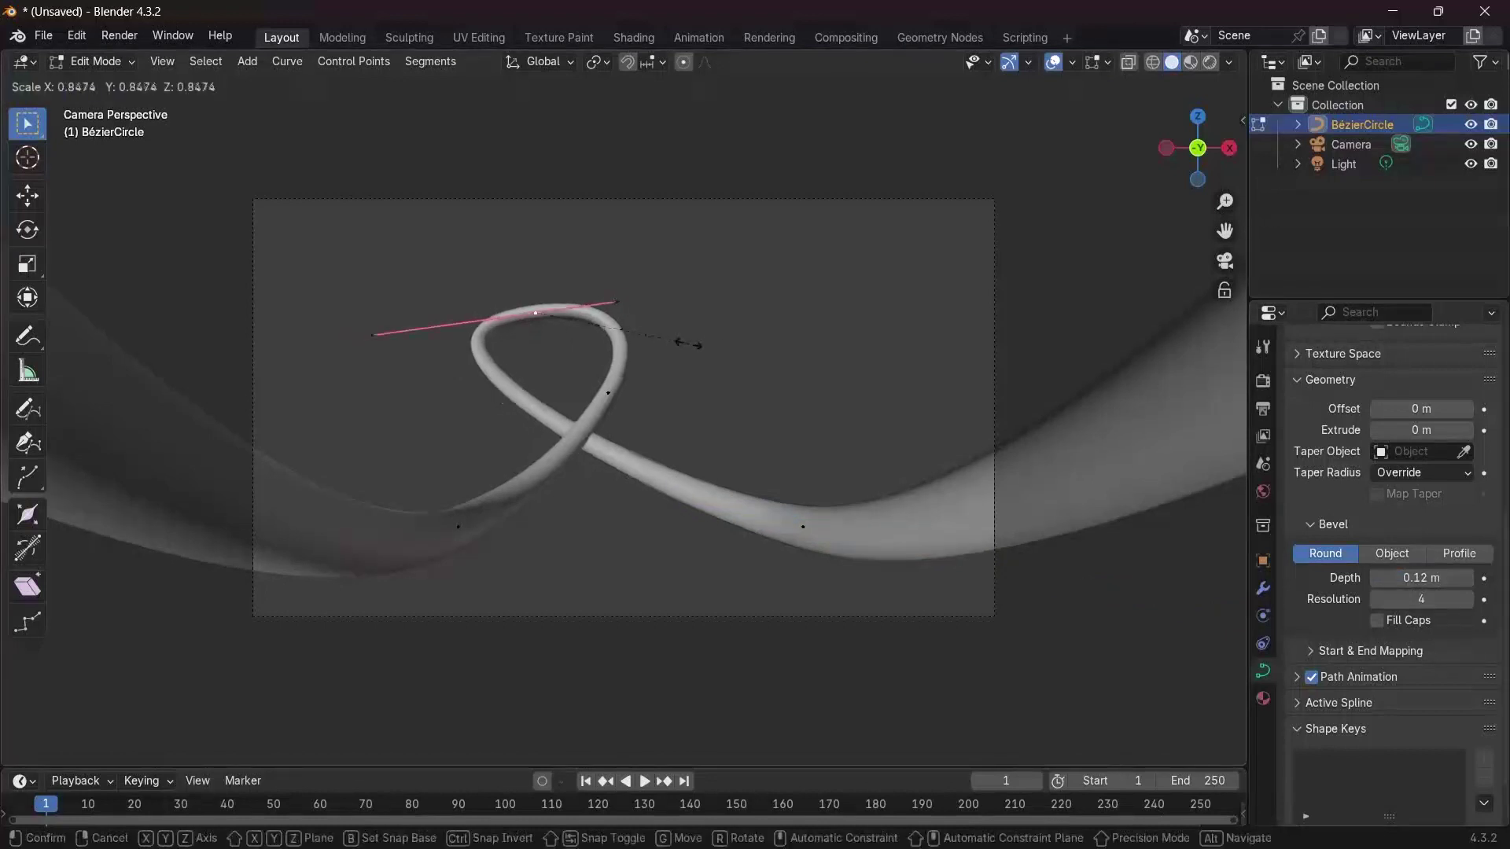
left_click(680, 345)
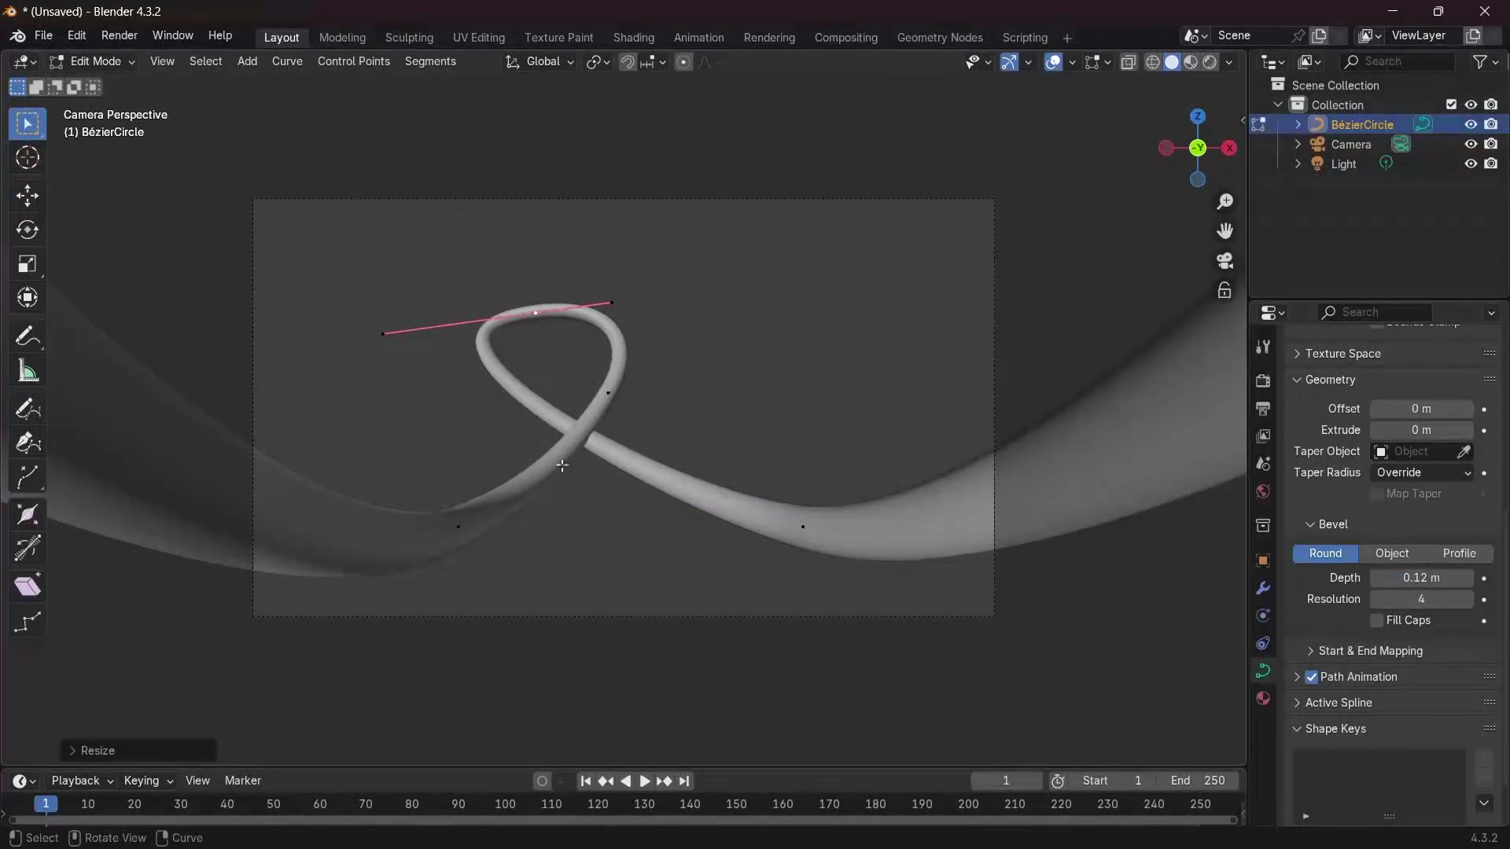
Subdivide the curve segment between the loop's top control point and the front right control point
left_click(803, 526)
left_click(431, 62)
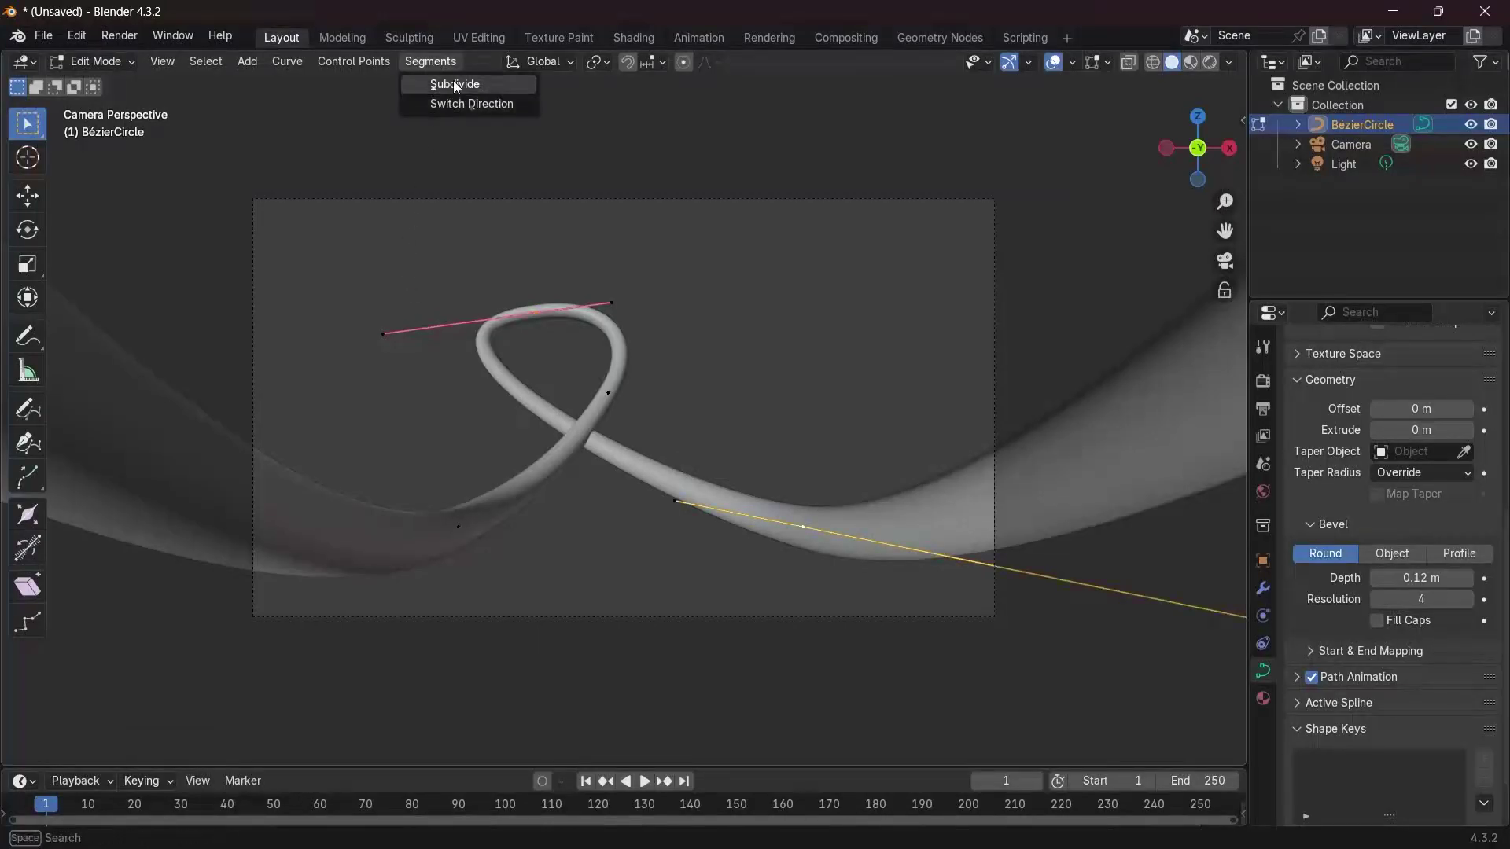
left_click(449, 84)
Move the new control point down and left, then rotate its handles slightly and lengthen them to round the loop's left side
key("g")
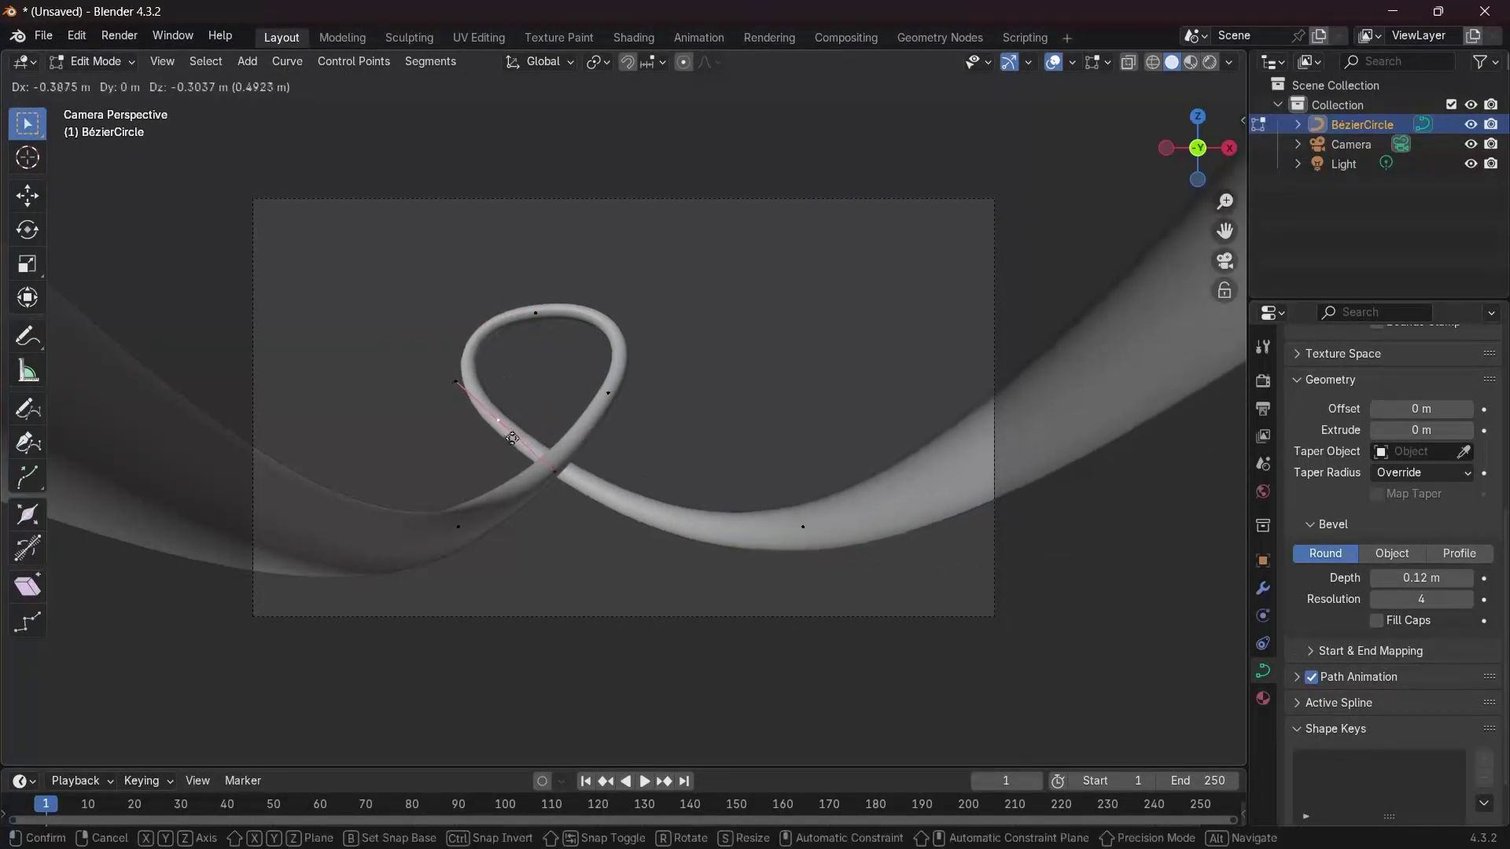
left_click(513, 448)
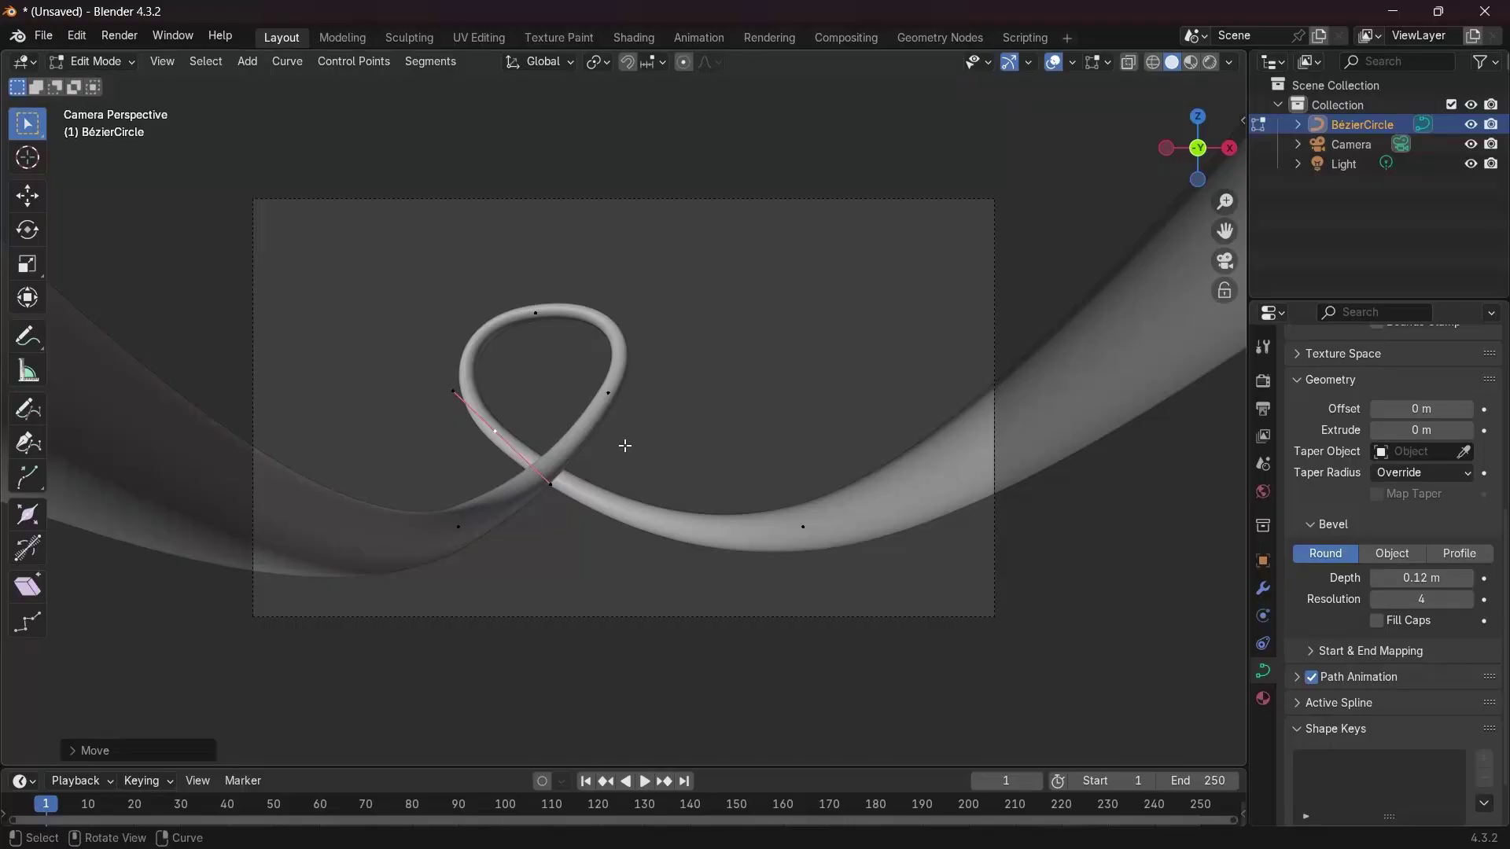
key("r")
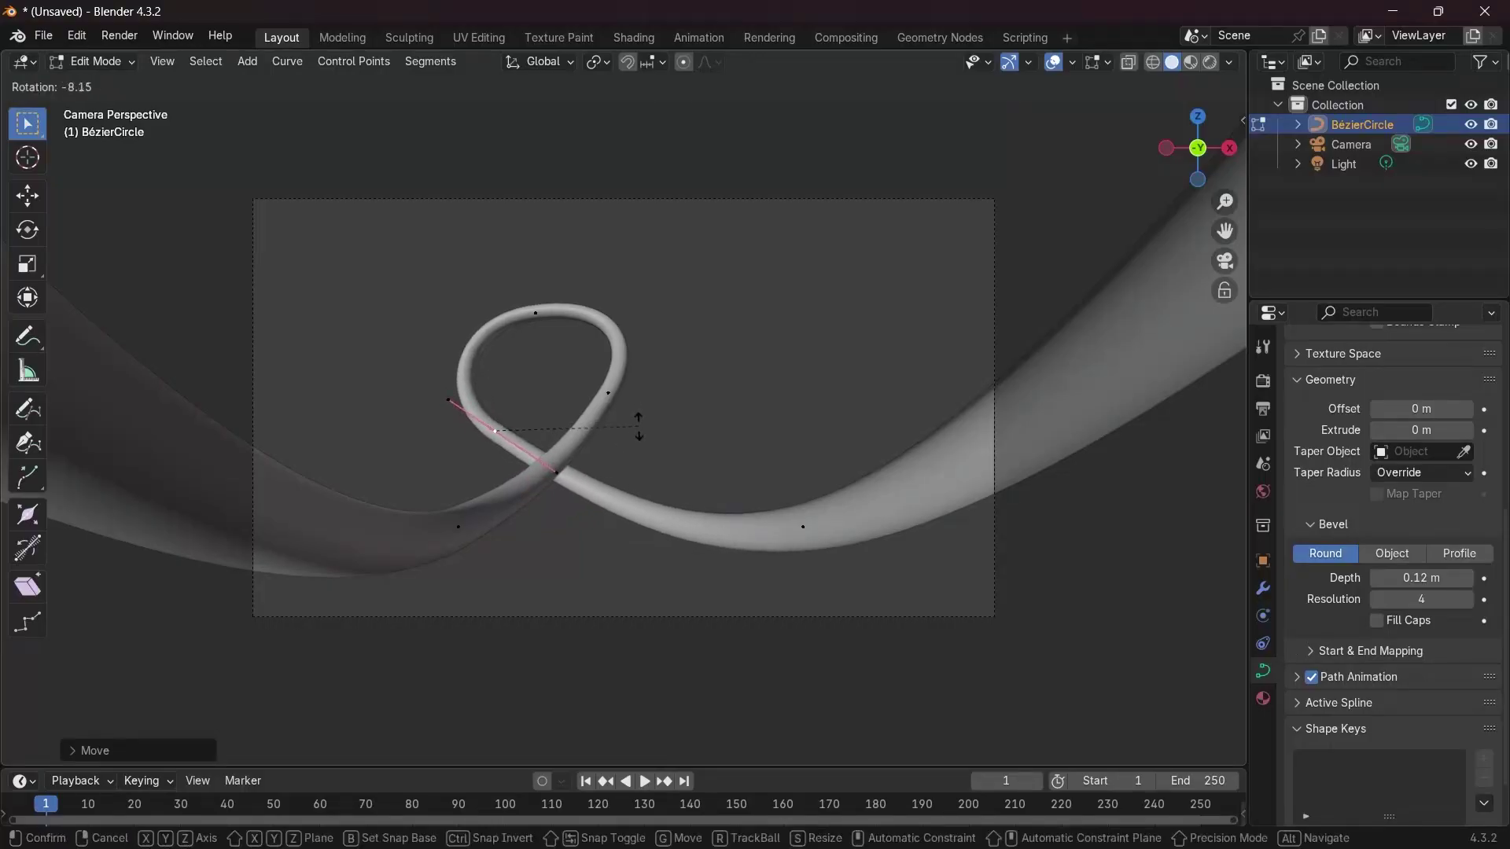
left_click(633, 423)
key("s")
left_click(640, 369)
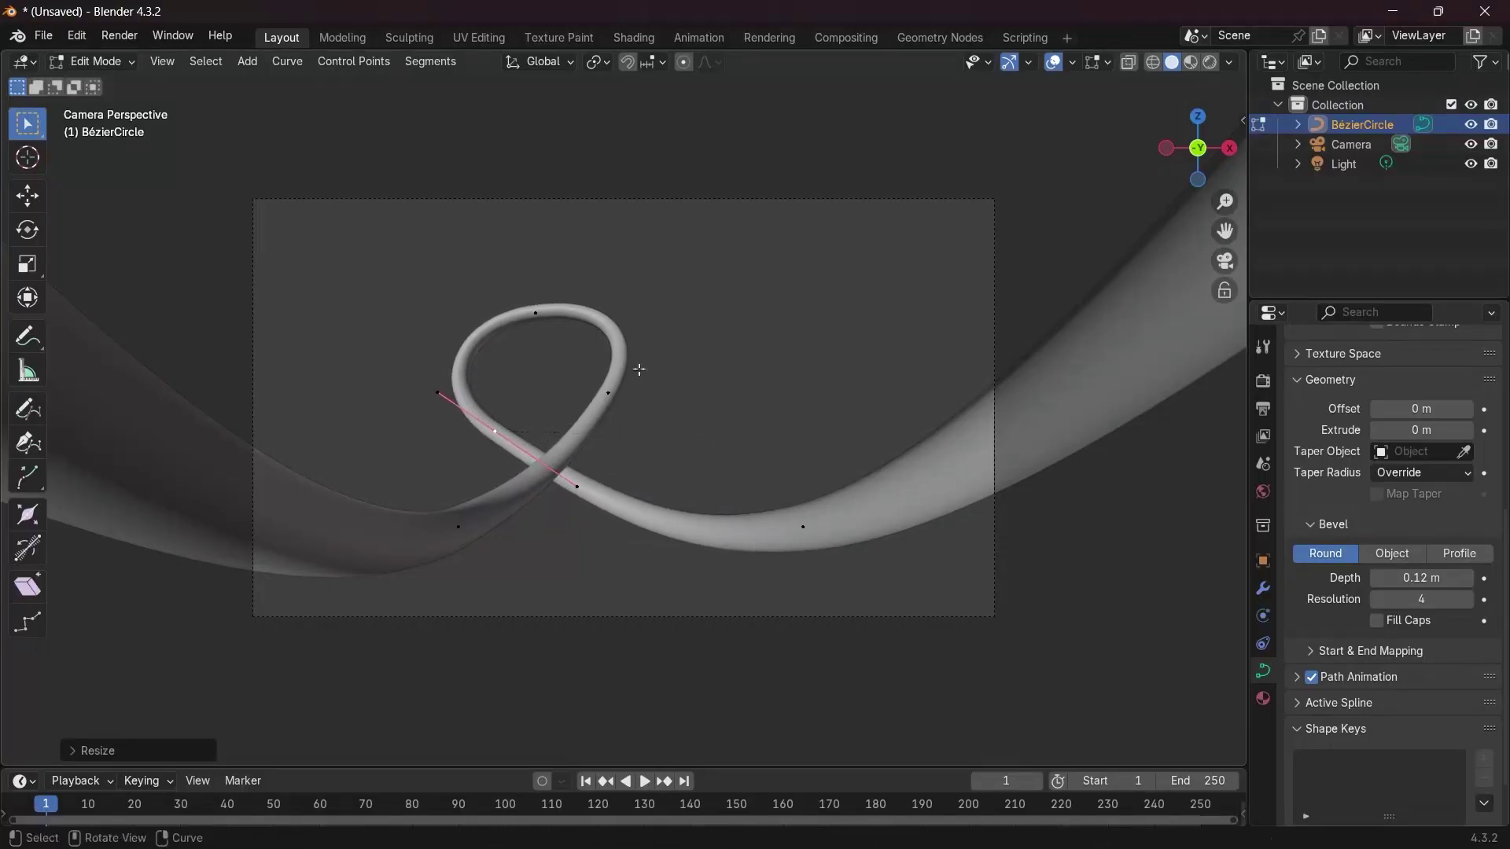
Raise the loop's top control point slightly and shorten its handles
left_click(531, 309)
key("g")
left_click(614, 374)
key("s")
left_click(344, 575)
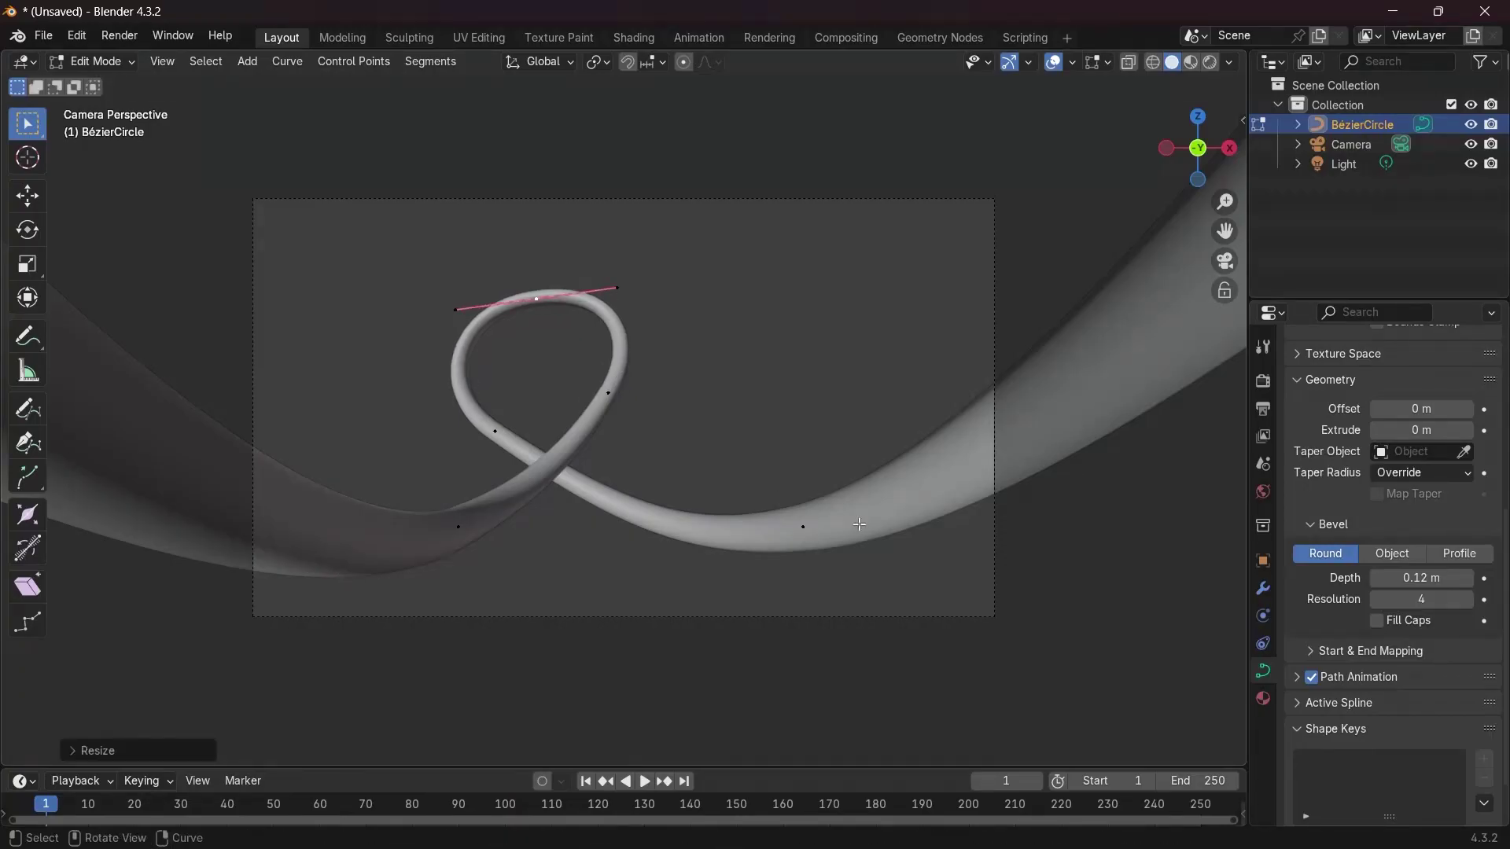
In Object Mode with Rendered viewport shading, add a new material to the Bézier circle
key("Tab")
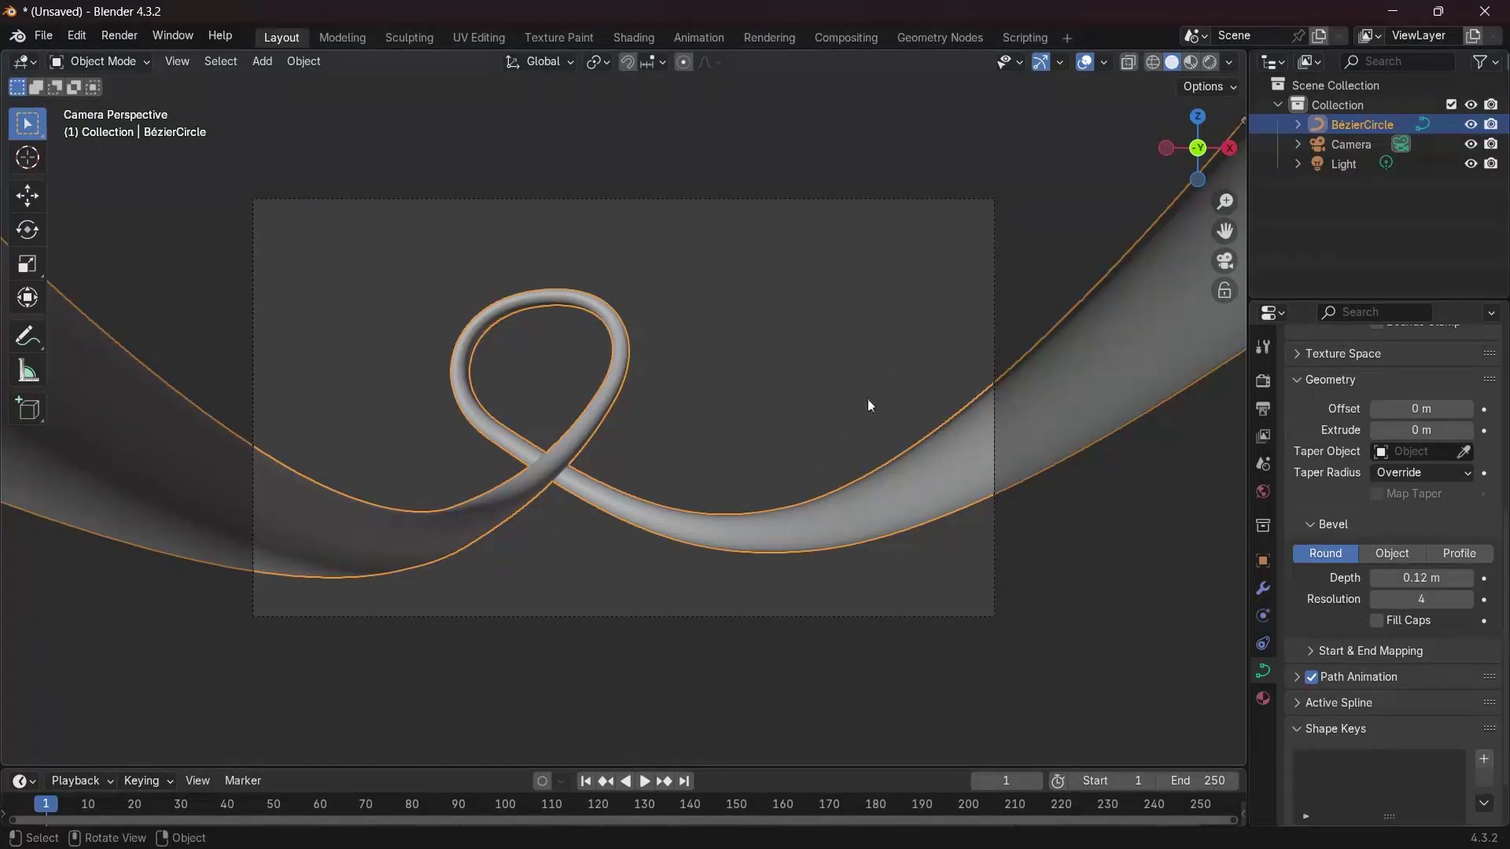
left_click(1211, 67)
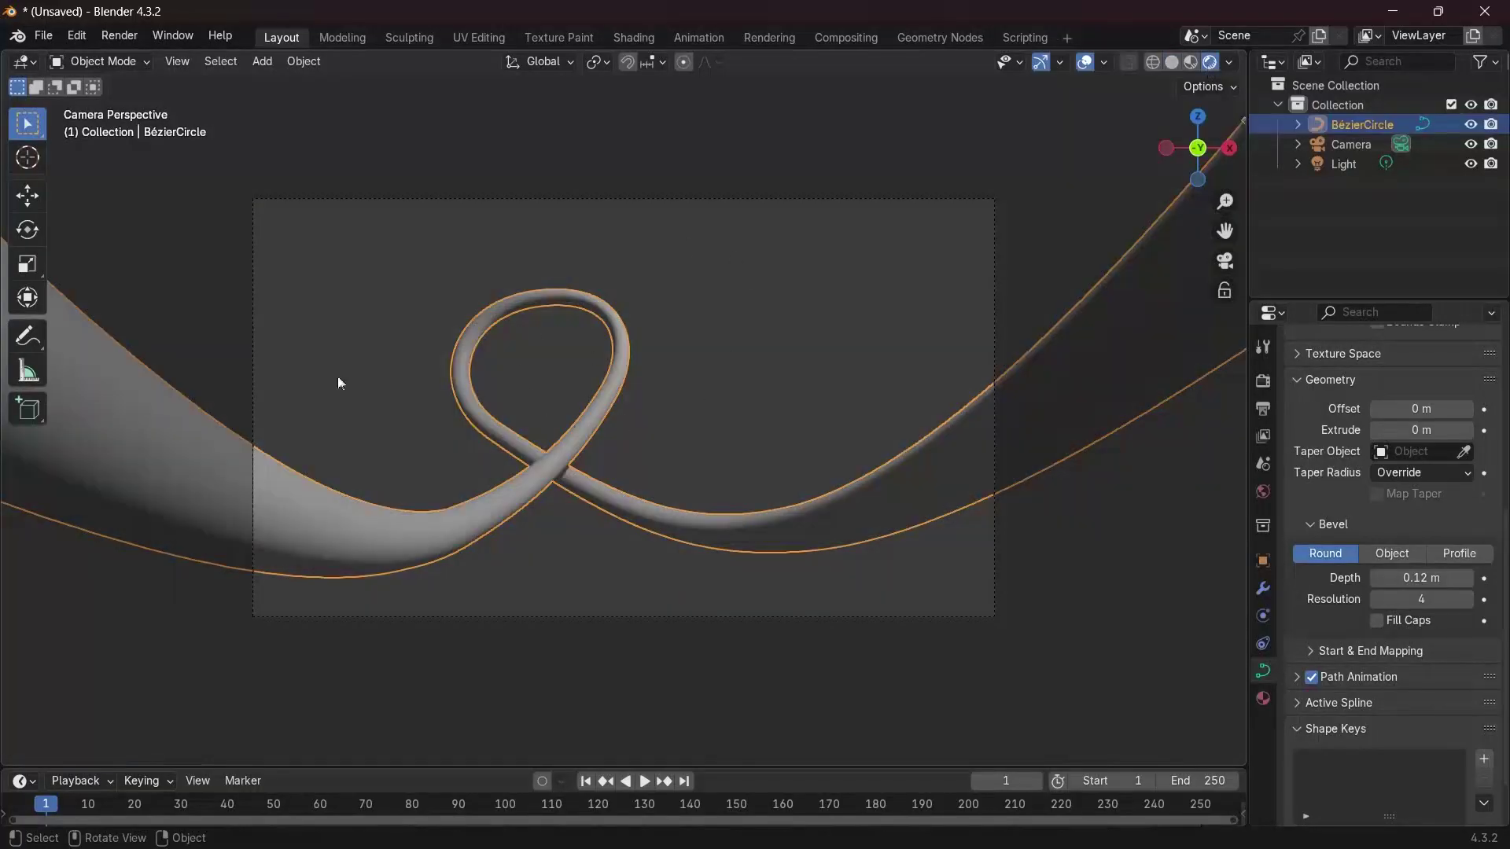
left_click(1262, 697)
left_click(1385, 460)
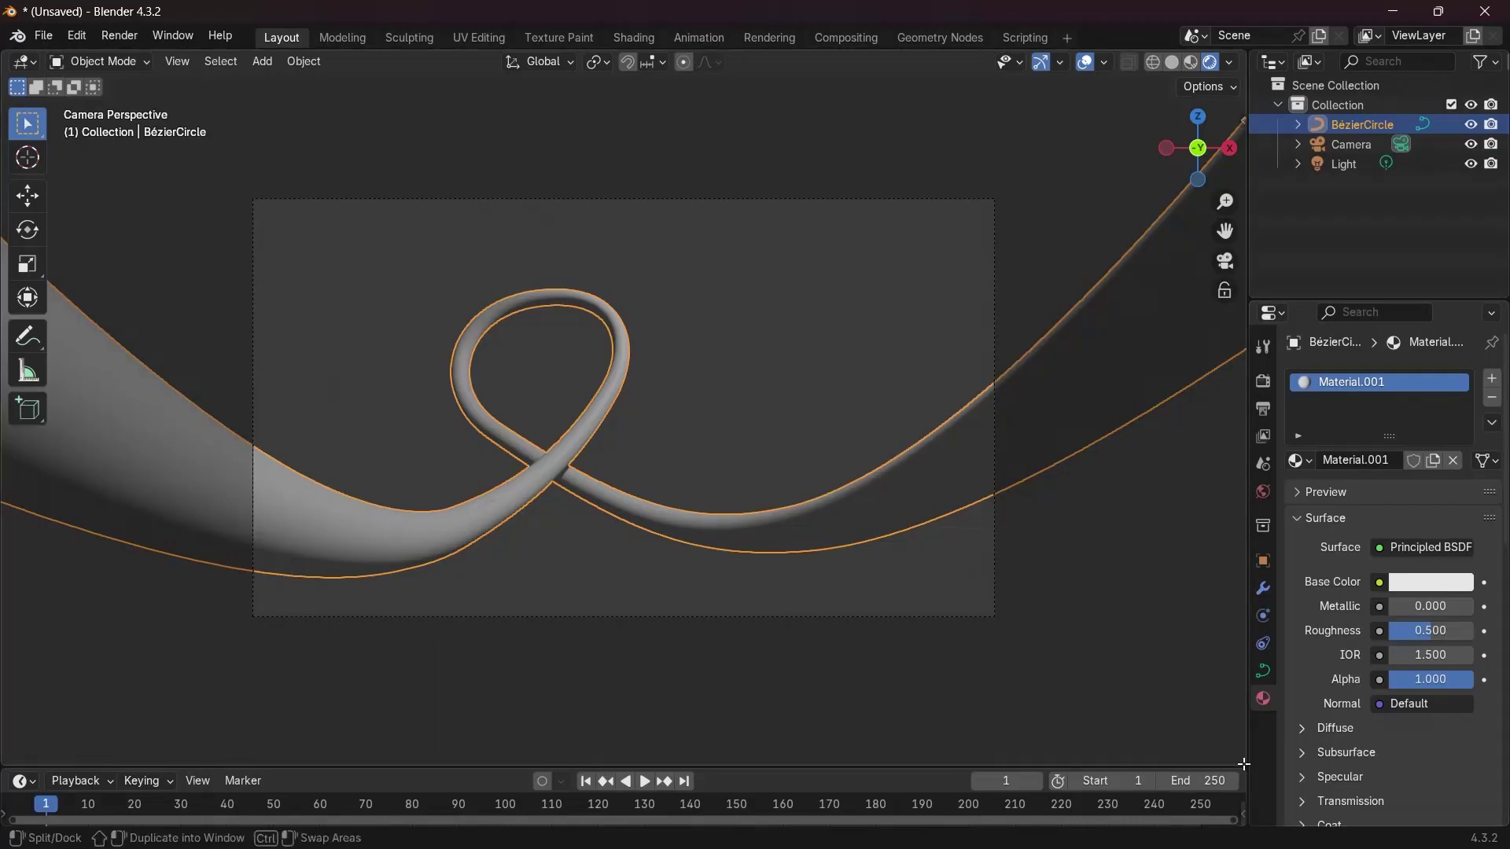
Split the 3D viewport side by side and turn the right half into a Shader Editor with its sidebar hidden, framing the Principled BSDF node
left_click_drag(1243, 763, 716, 354)
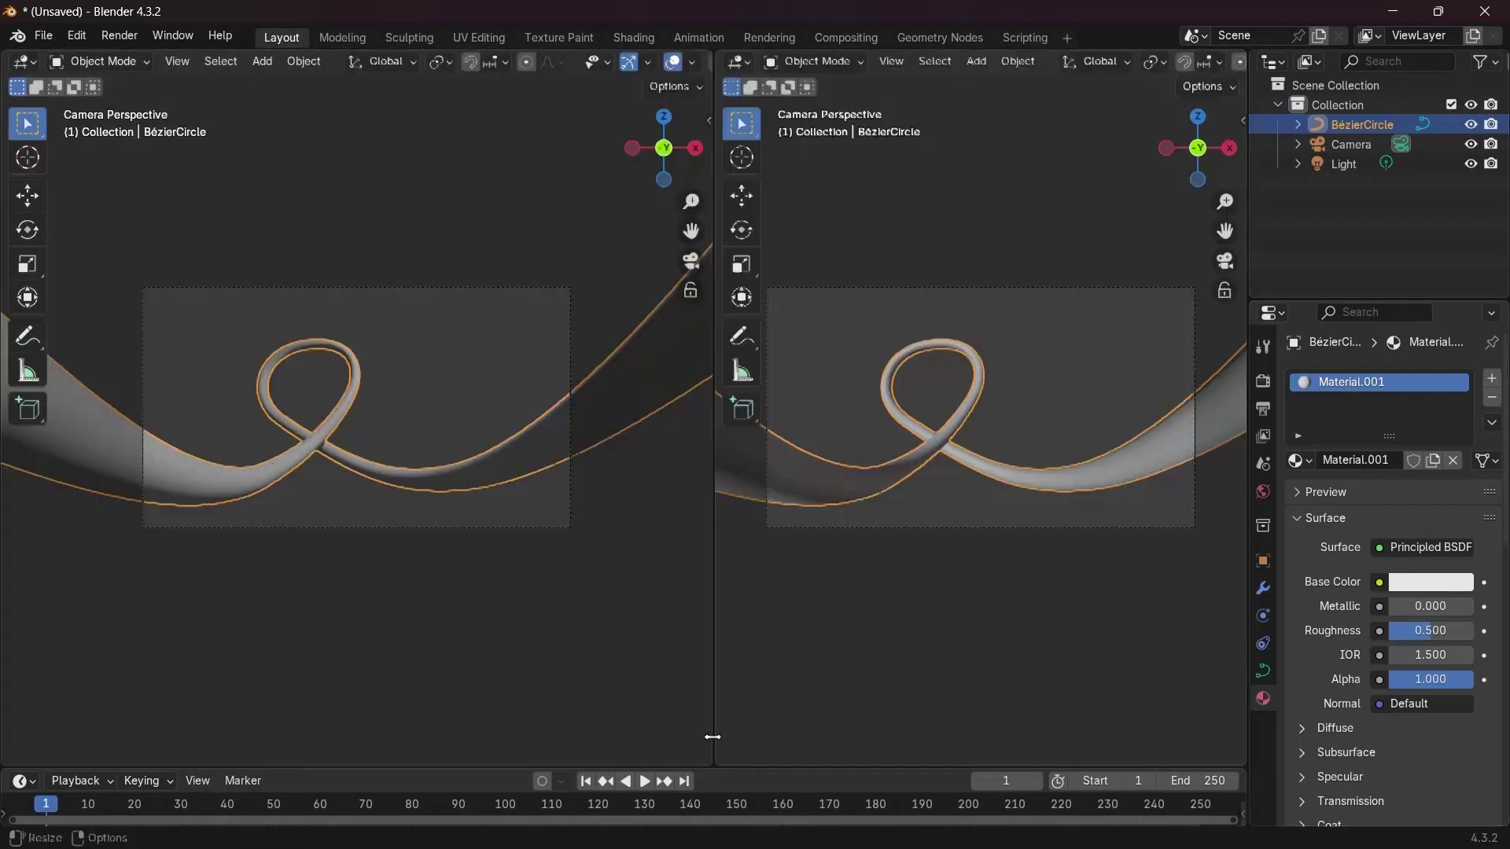
left_click(726, 64)
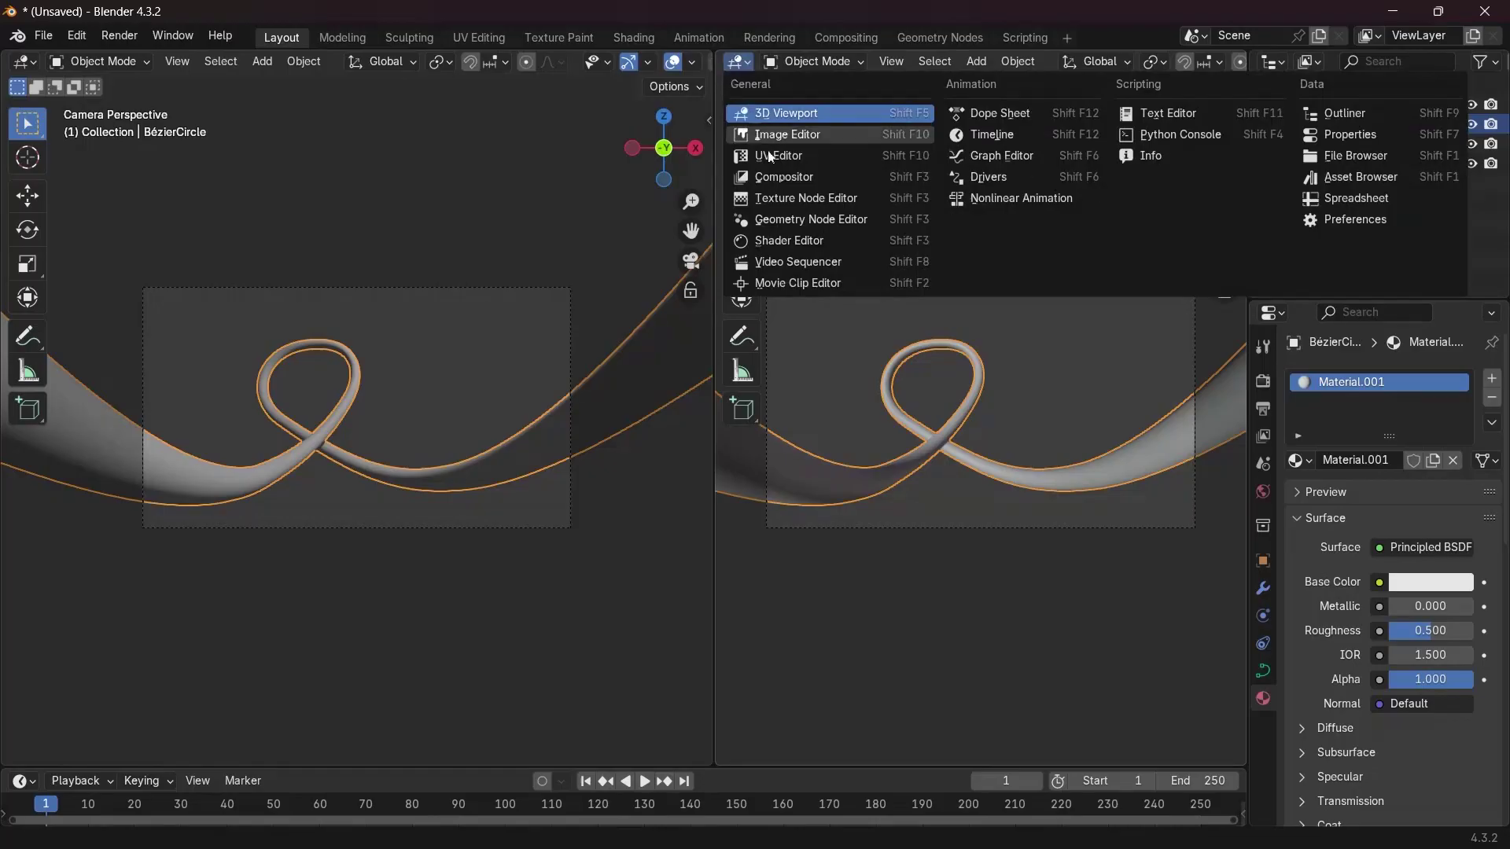
left_click(806, 243)
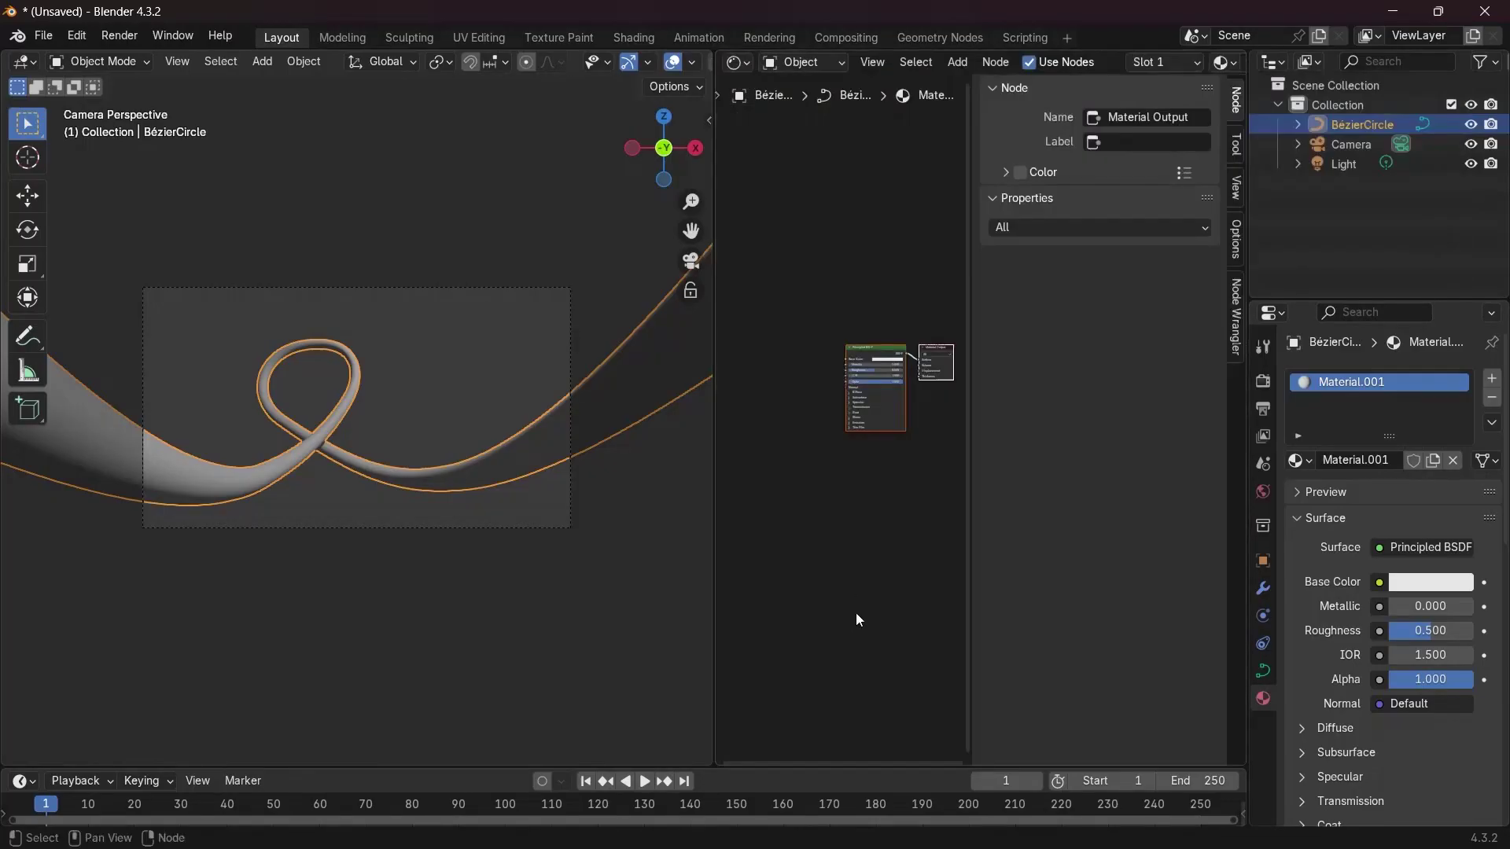
key("n")
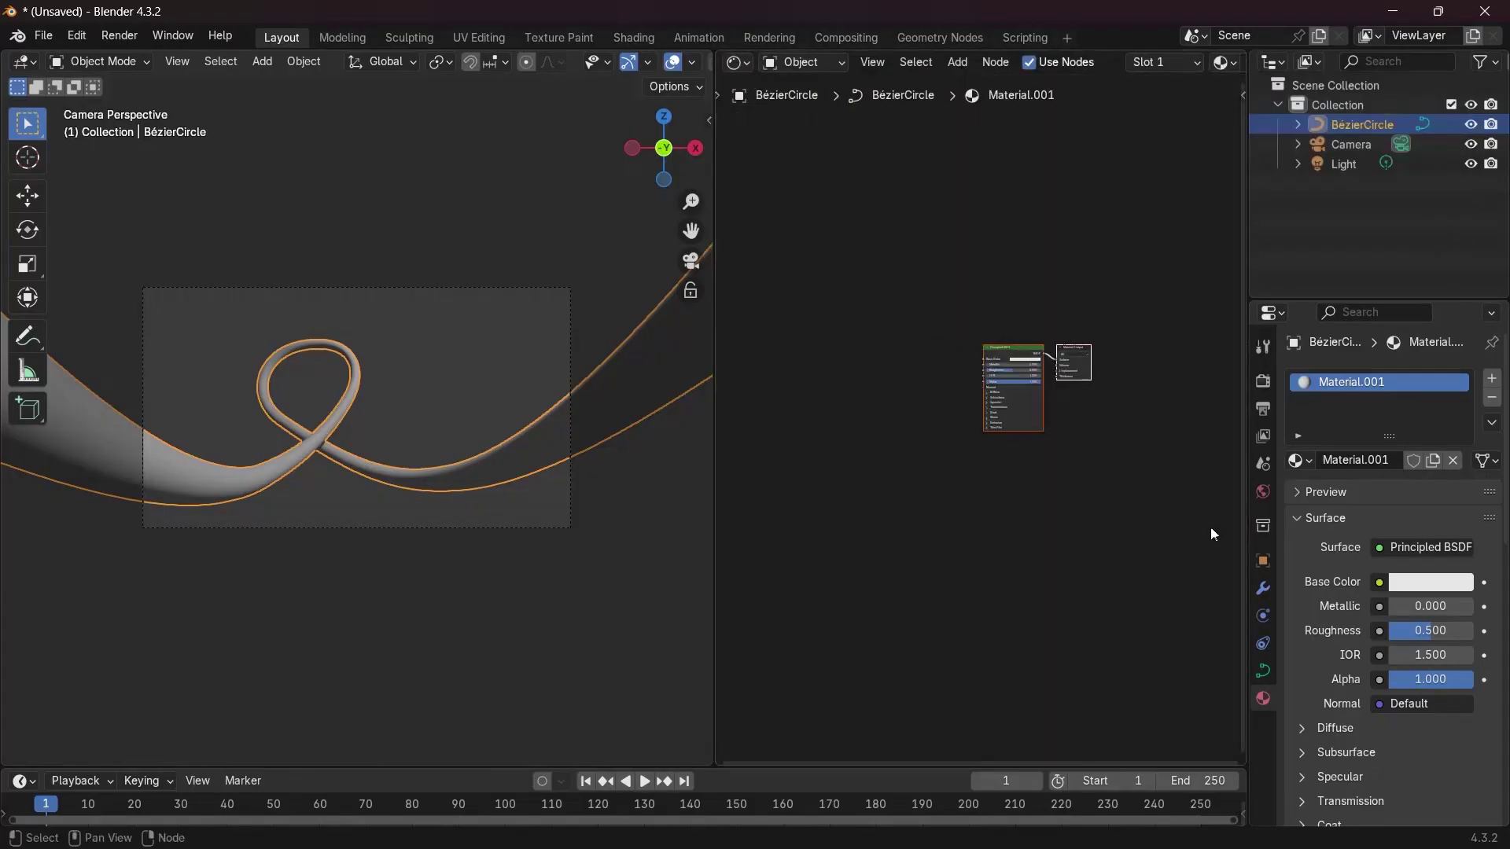
scroll(1082, 512, "up", 6)
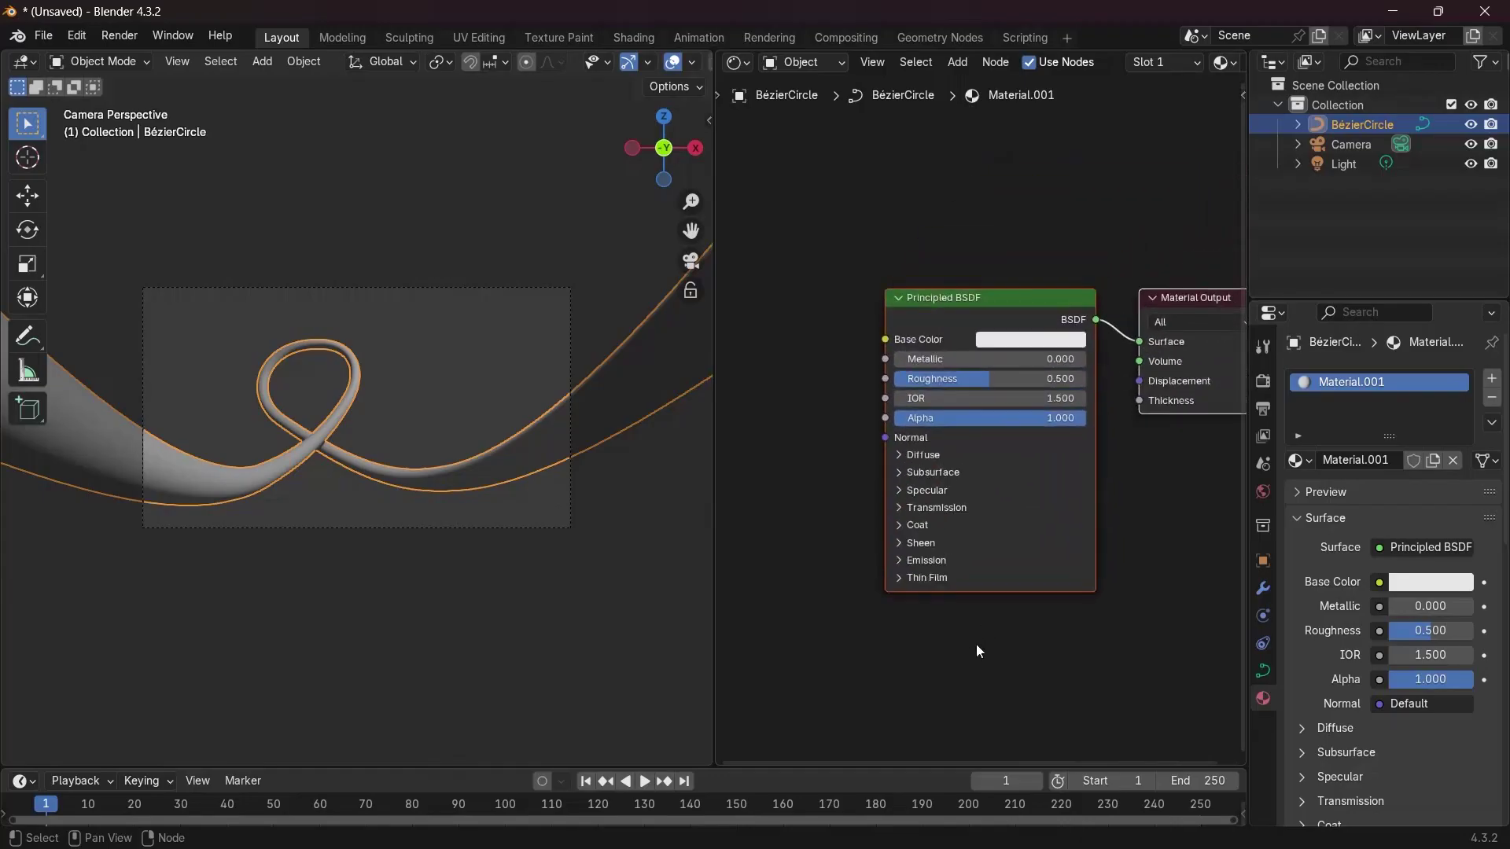
scroll(977, 651, "up", 1)
middle_click_drag(846, 333, 880, 328)
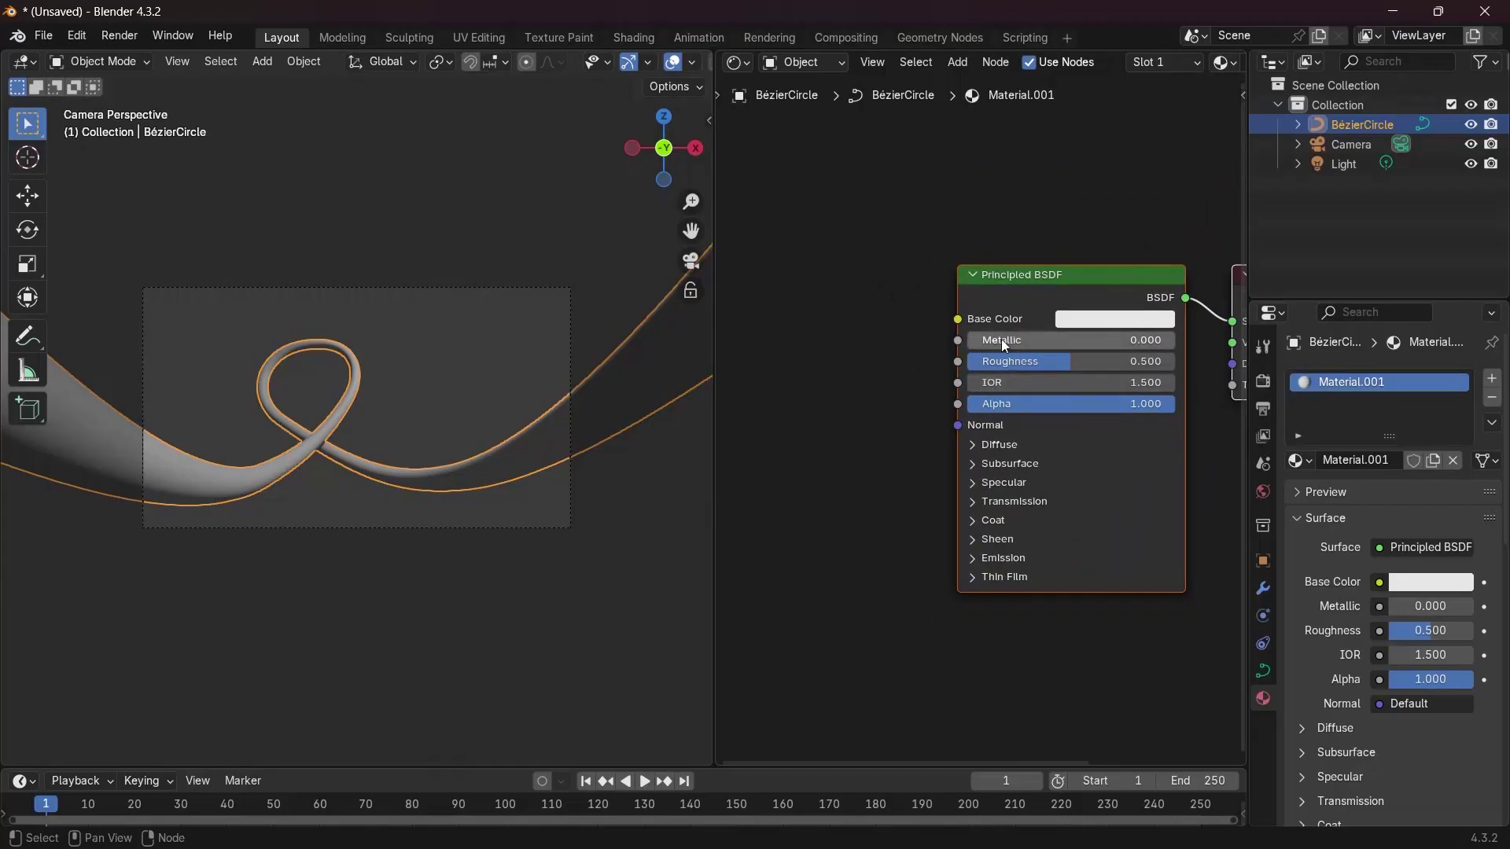
Set the Principled BSDF's Metallic to 1.000 and expand its Emission settings
left_click_drag(1002, 340, 1180, 340)
scroll(1003, 582, "up", 3)
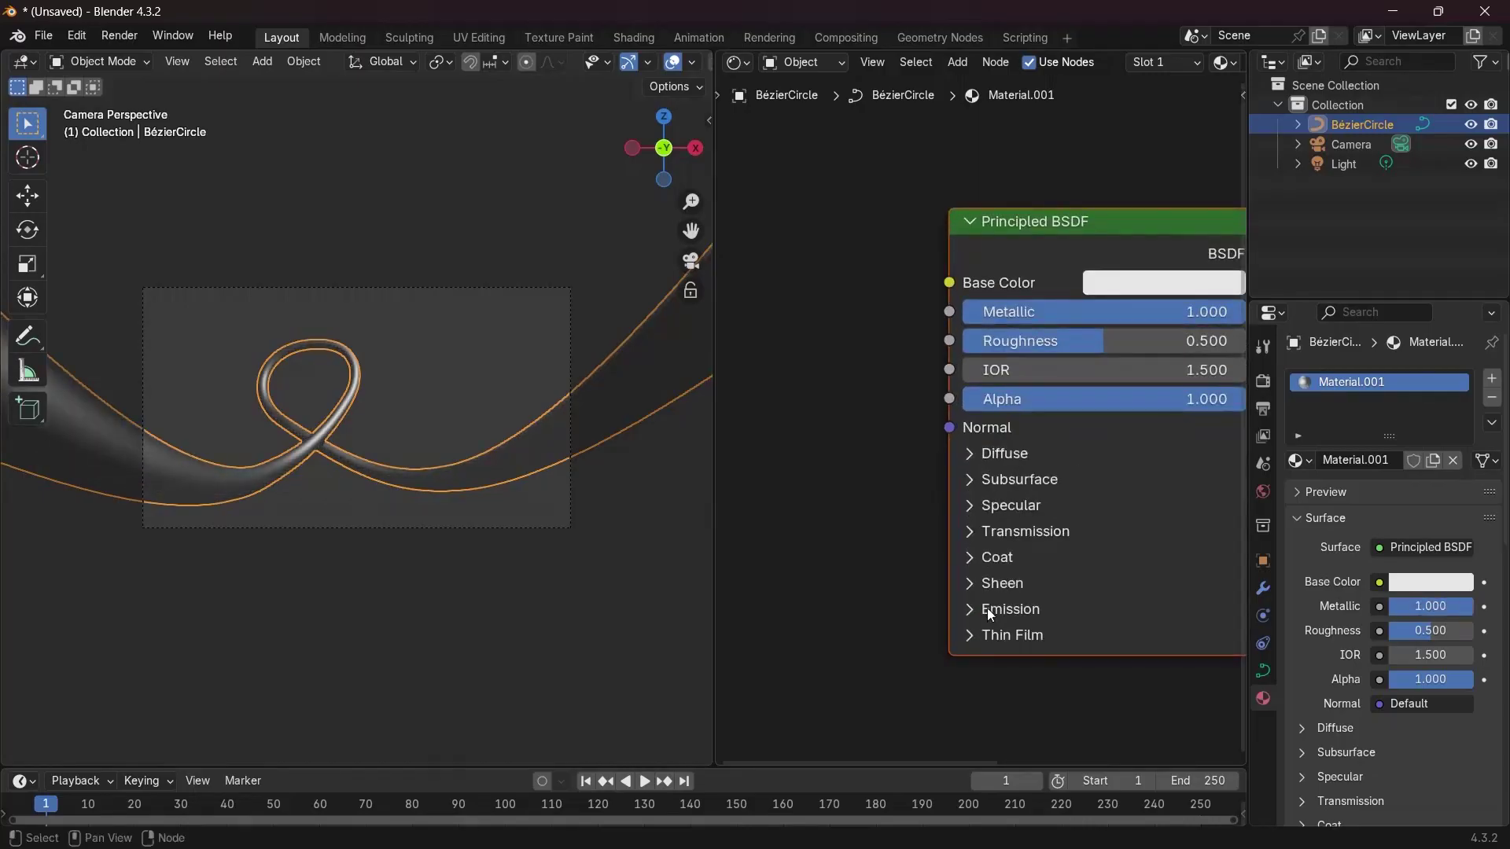
left_click(989, 615)
middle_click_drag(985, 615, 884, 457)
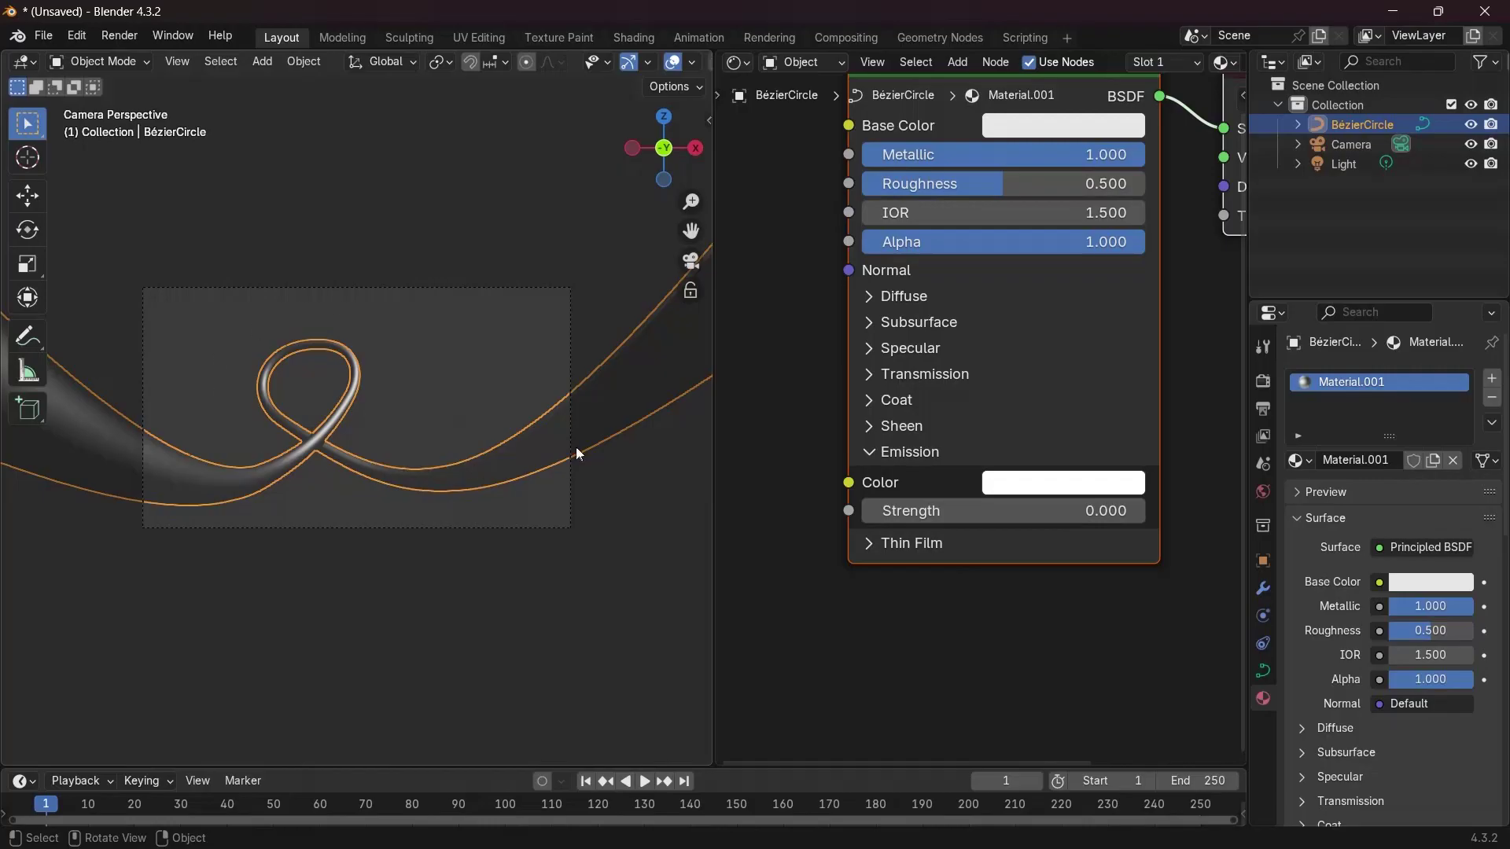
Add a Color Ramp node before the Principled BSDF and a Noise Texture node before the ramp
middle_click_drag(723, 506, 914, 464)
scroll(805, 484, "down", 5)
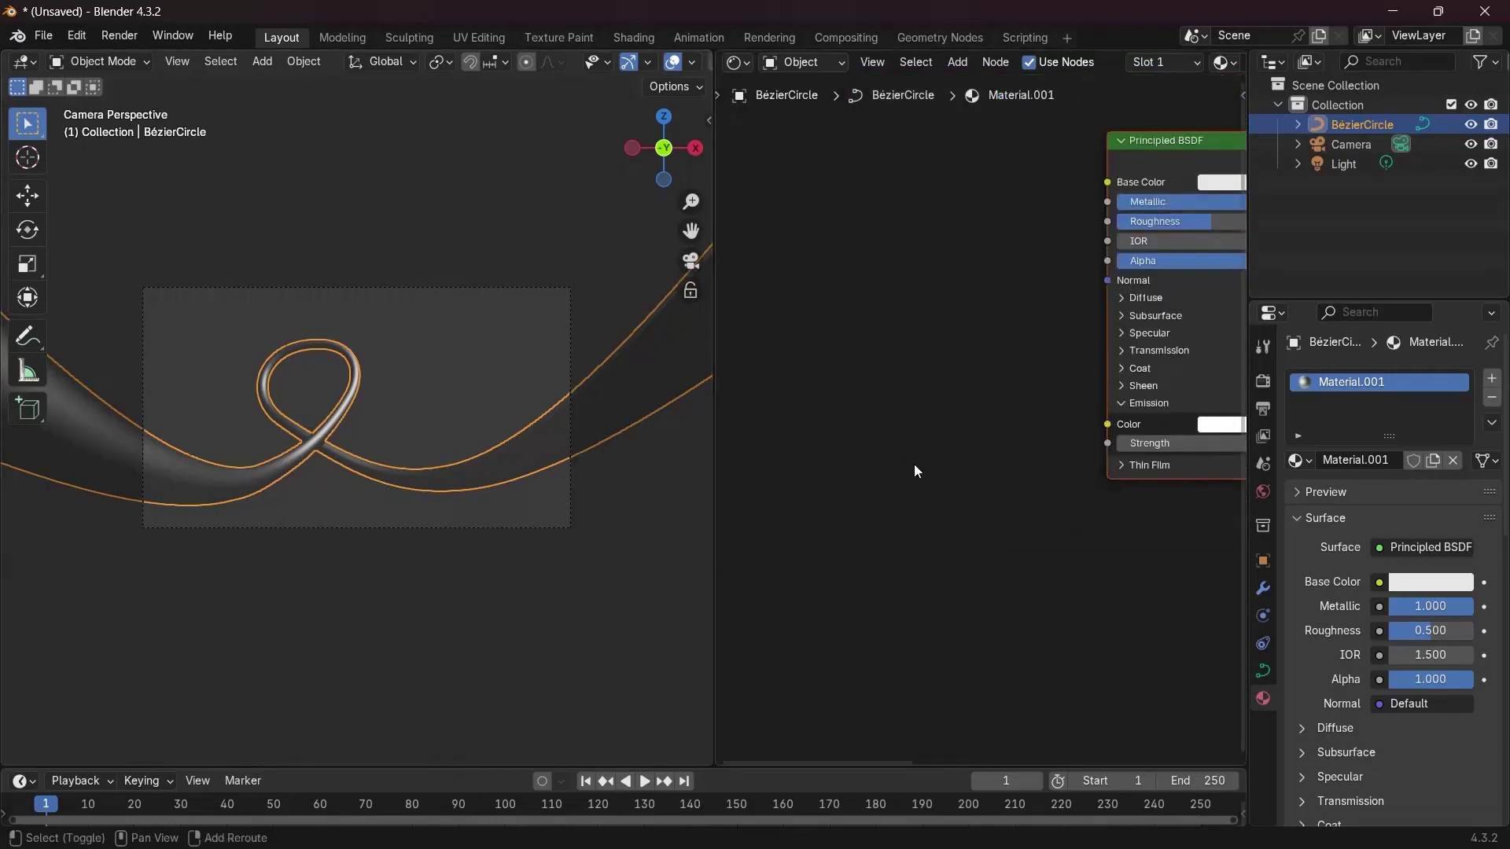
key("shift+a")
type("co")
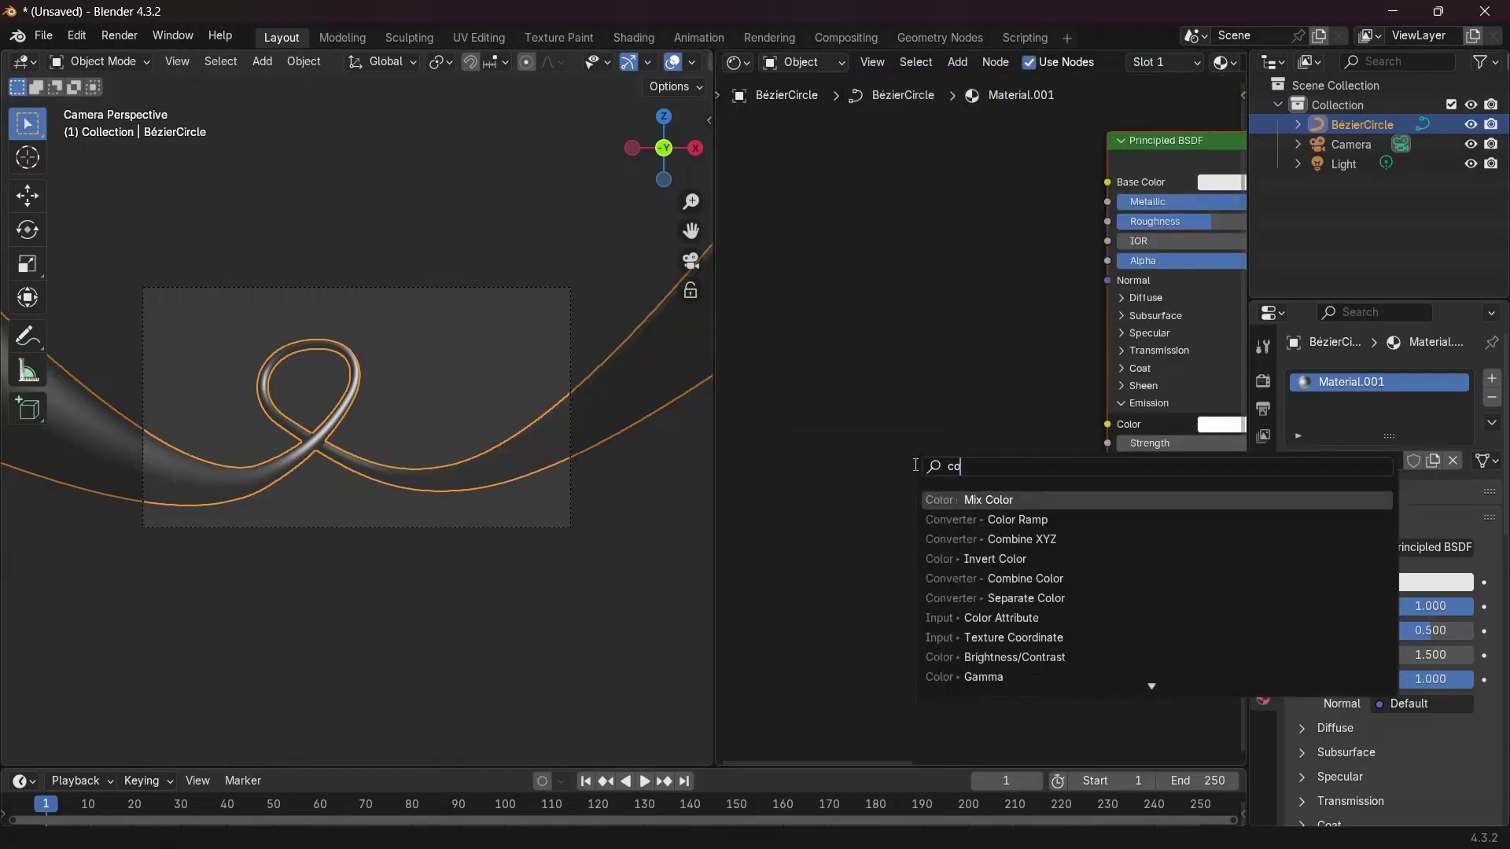
left_click(991, 519)
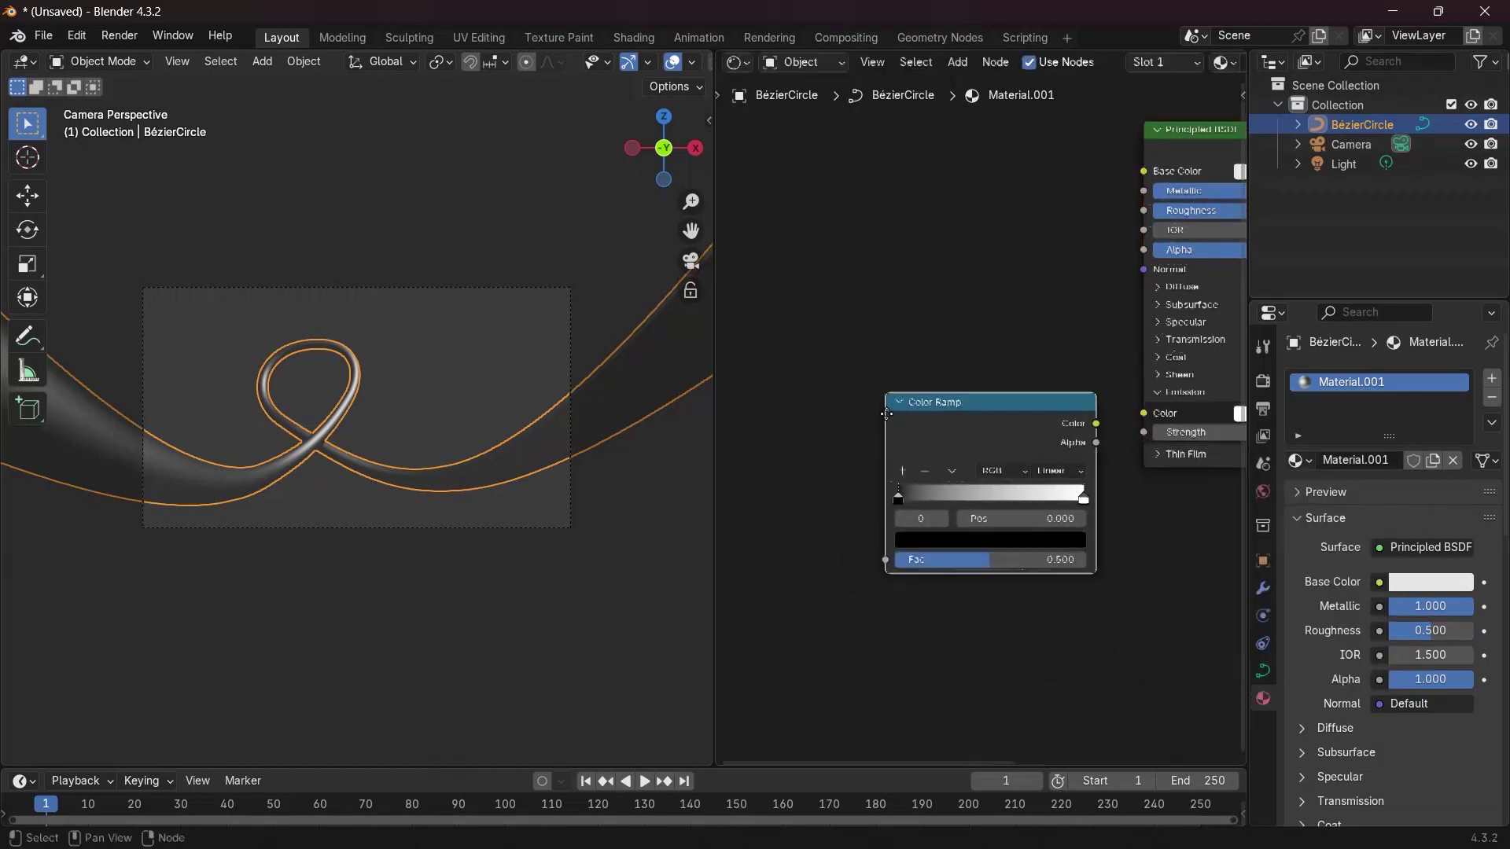
left_click(867, 450)
key("shift+a")
type("nois")
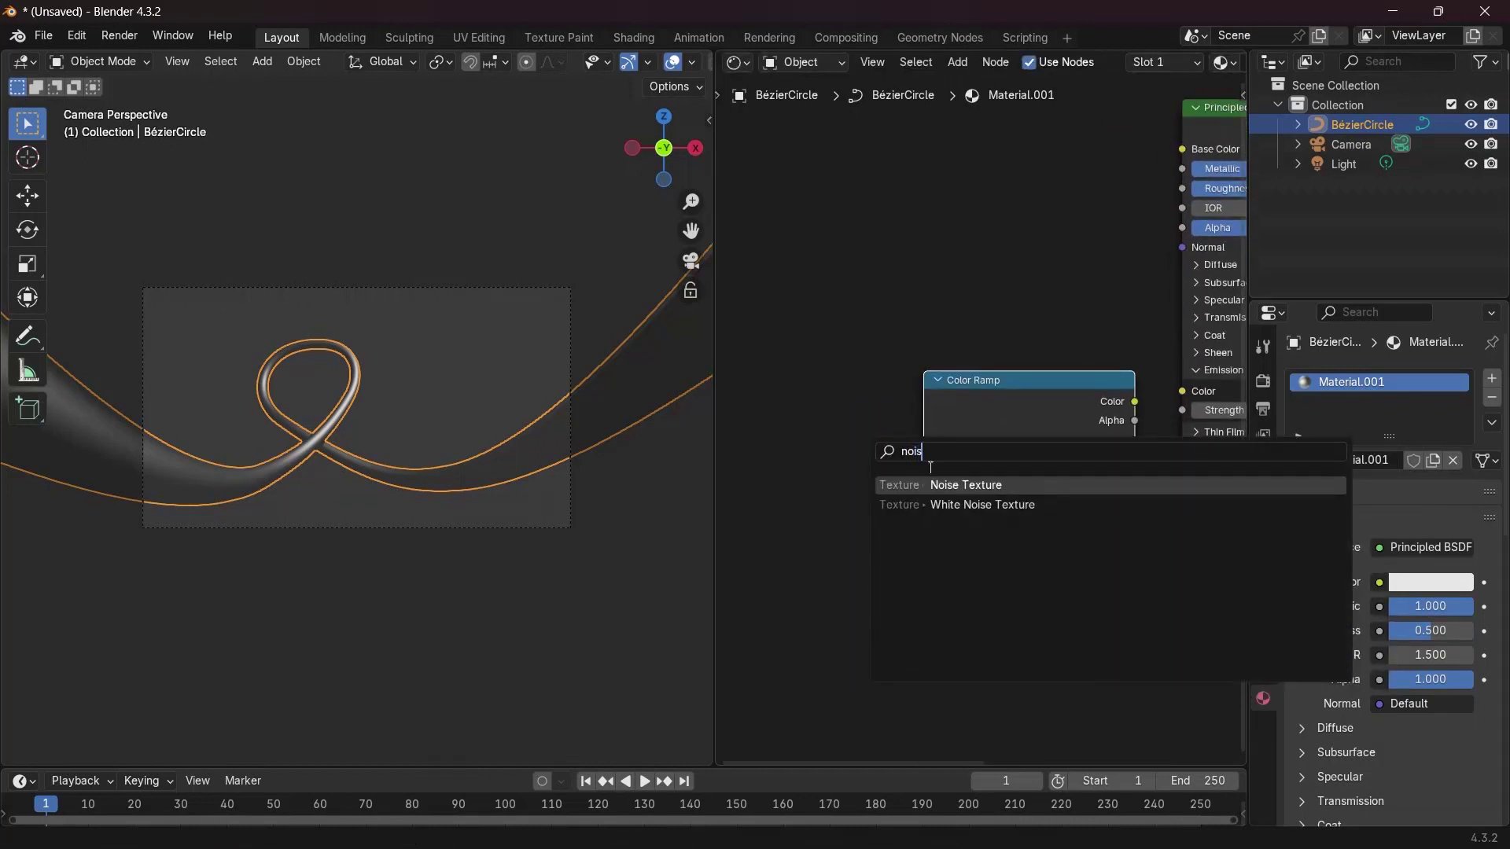
key("Return")
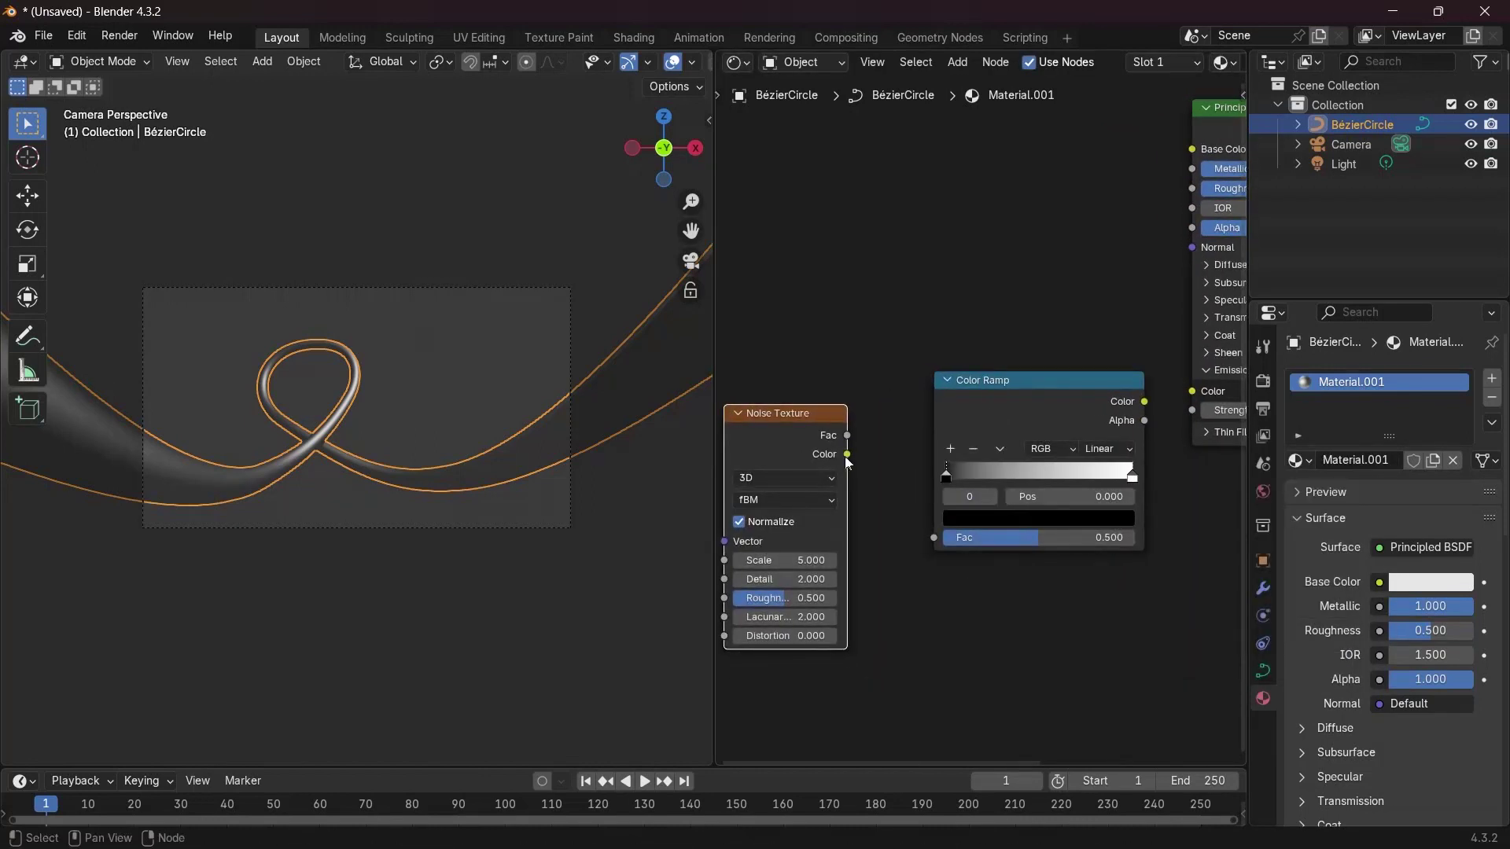
Connect the Noise Texture's Color to the Color Ramp's Fac, and the ramp's Color to the Principled BSDF's Emission Strength
left_click_drag(847, 454, 933, 538)
middle_click_drag(1119, 459, 899, 478)
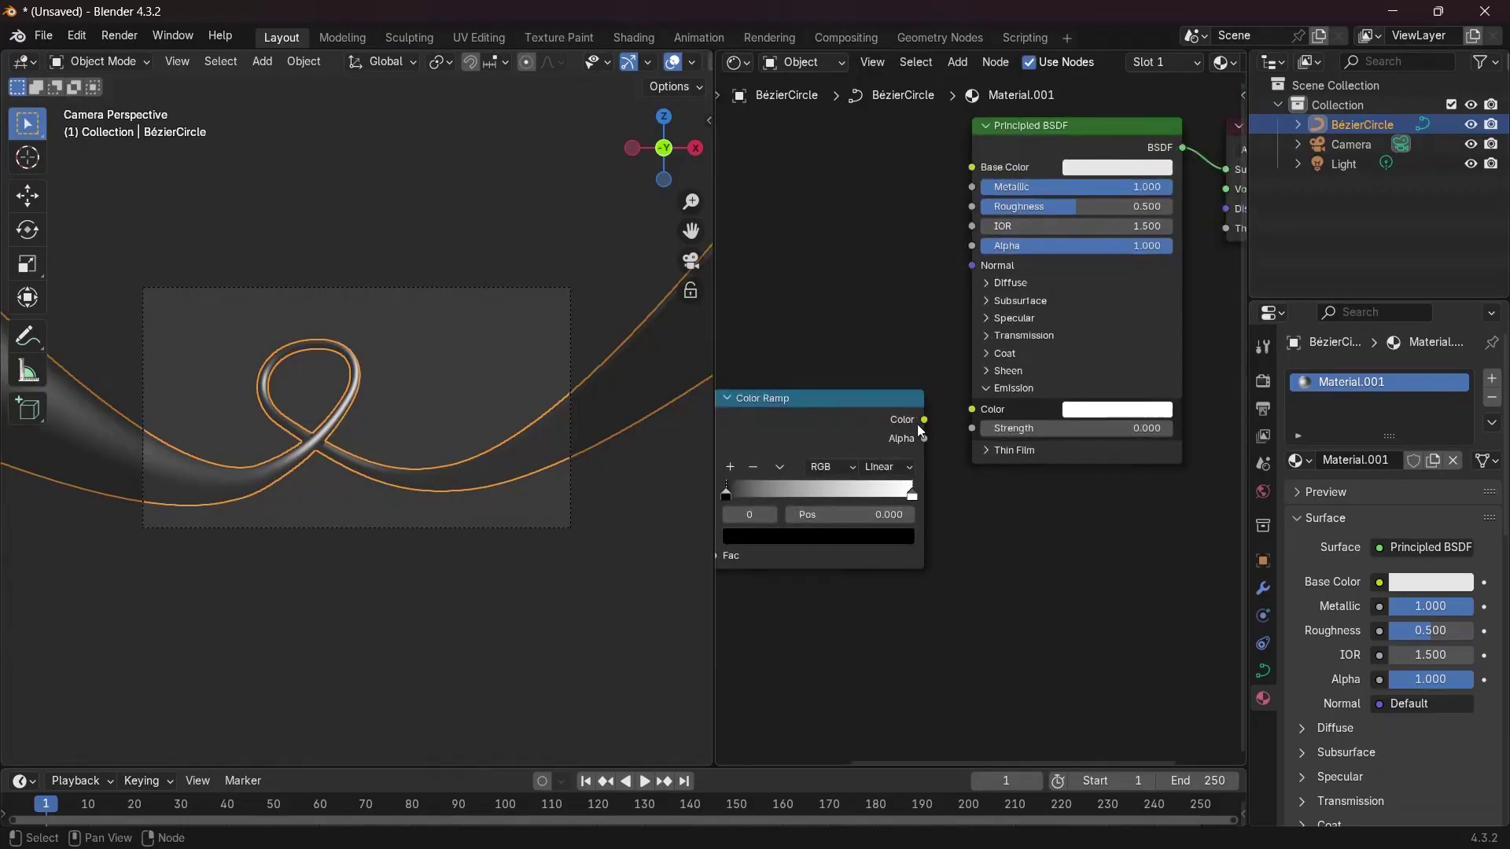
left_click_drag(923, 419, 982, 430)
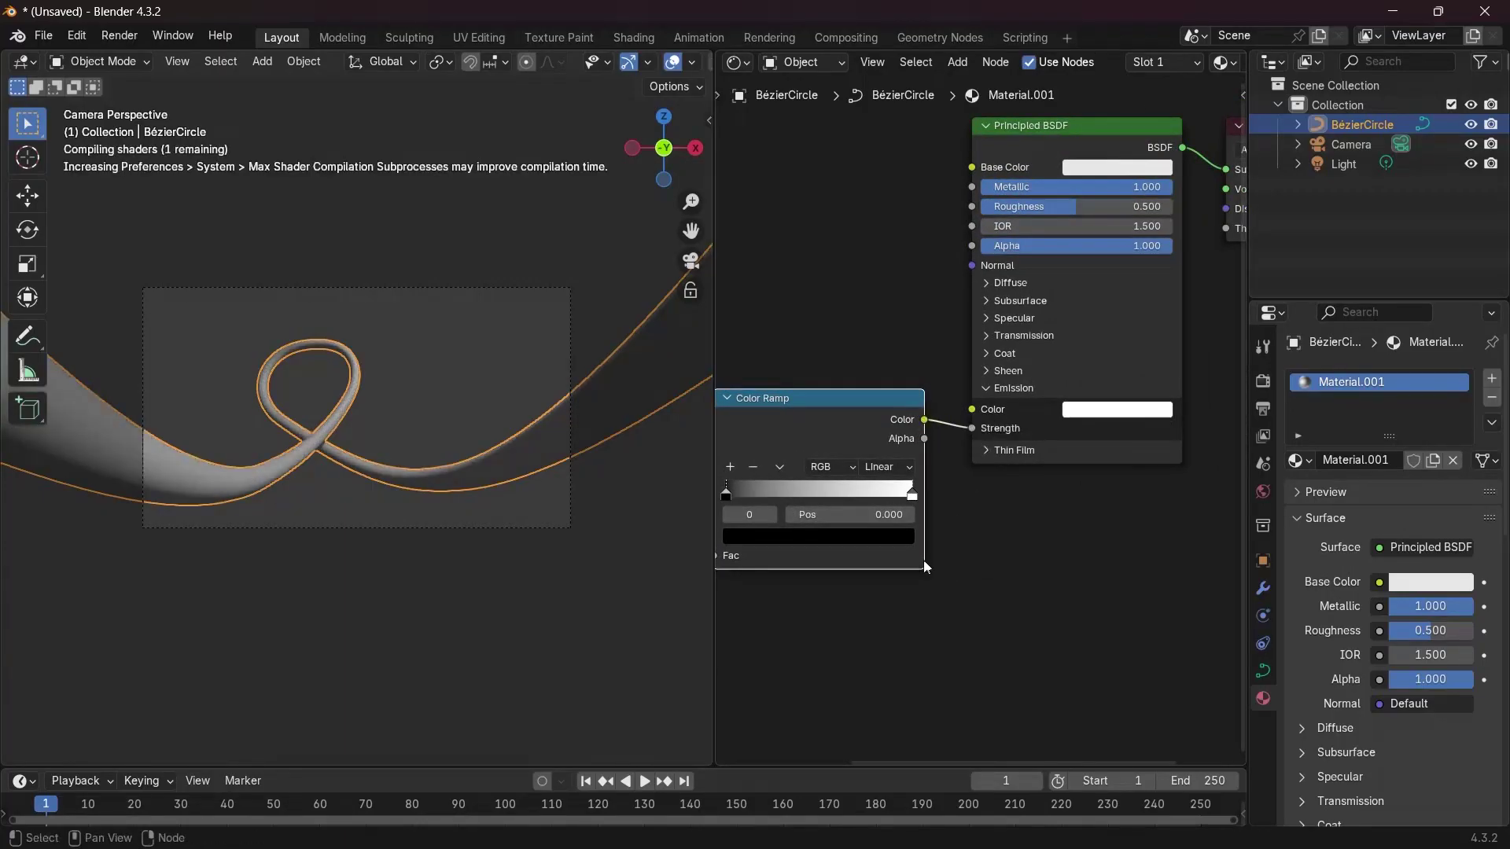
Narrow the Color Ramp's gradient by moving the black stop to about 0.44 and the white stop inward close to it
middle_click_drag(923, 560, 1232, 498)
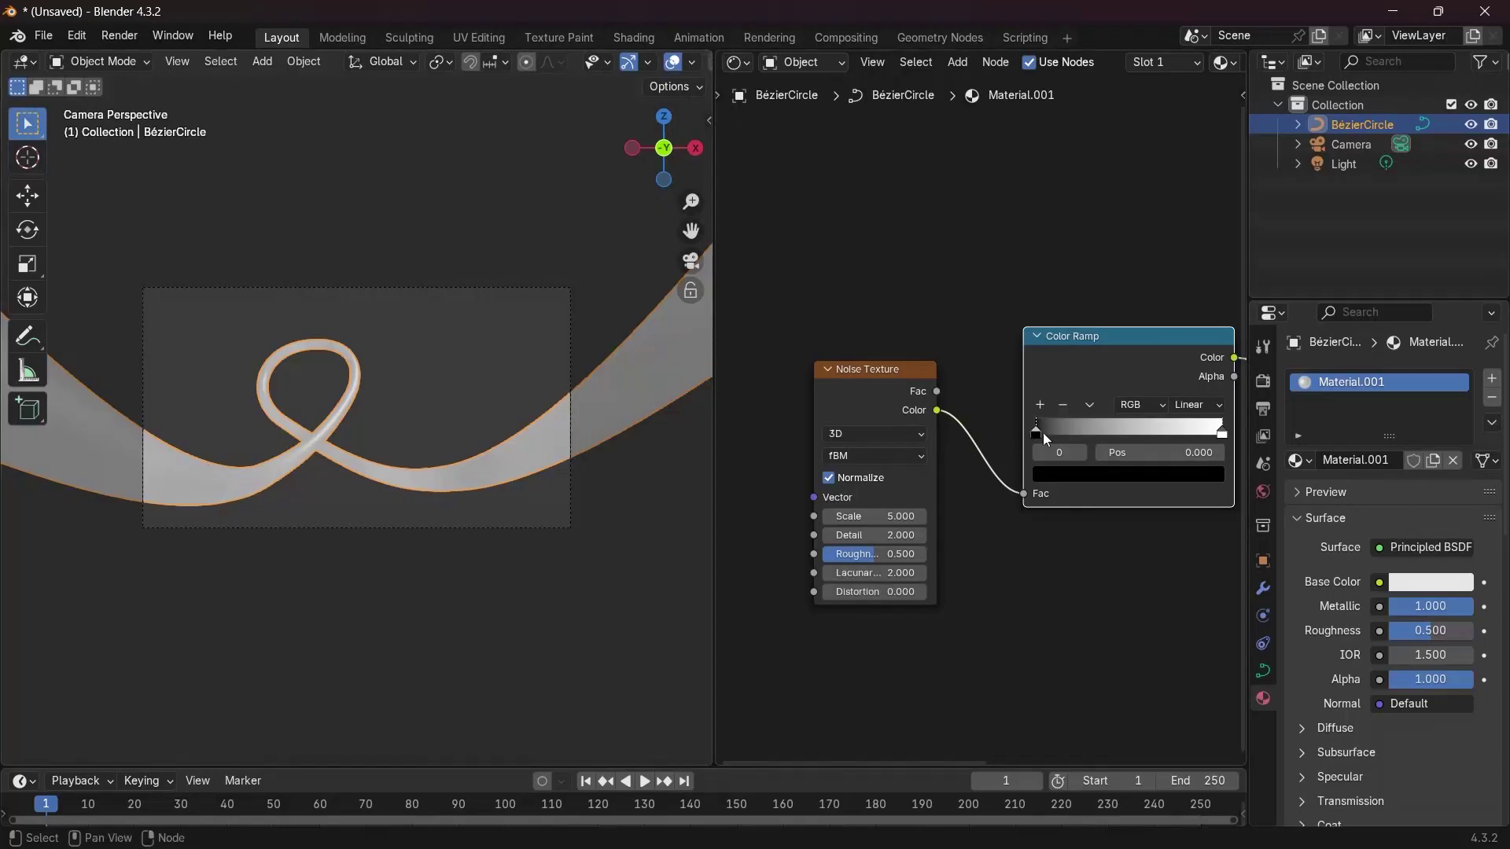
left_click_drag(1046, 439, 1126, 439)
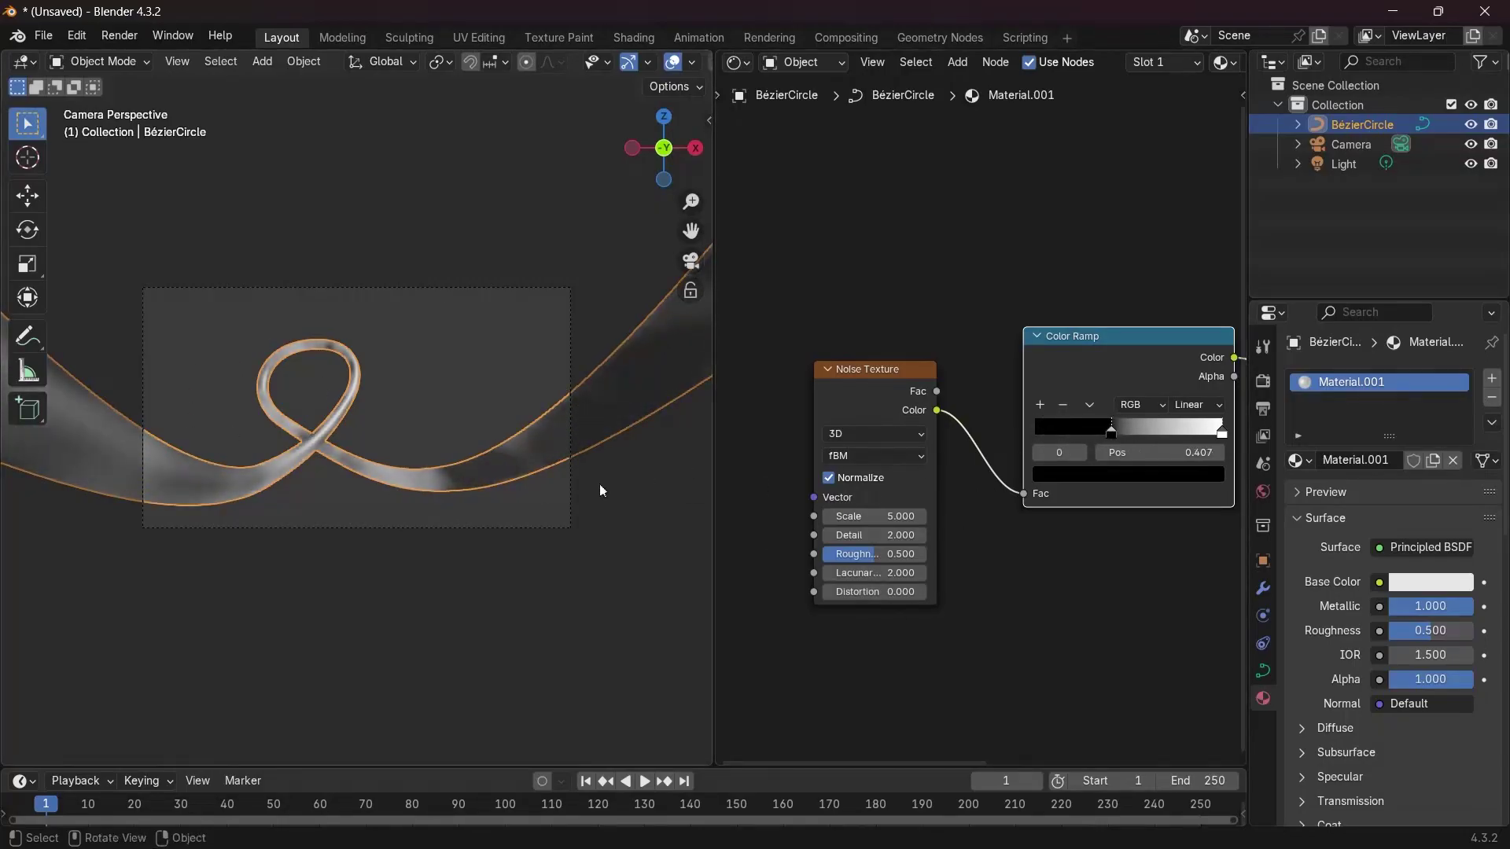
left_click_drag(1221, 433, 1118, 433)
Add Mapping and Texture Coordinate nodes feeding the Noise Texture's Vector and space the nodes apart
middle_click_drag(840, 452, 884, 432)
left_click(894, 363)
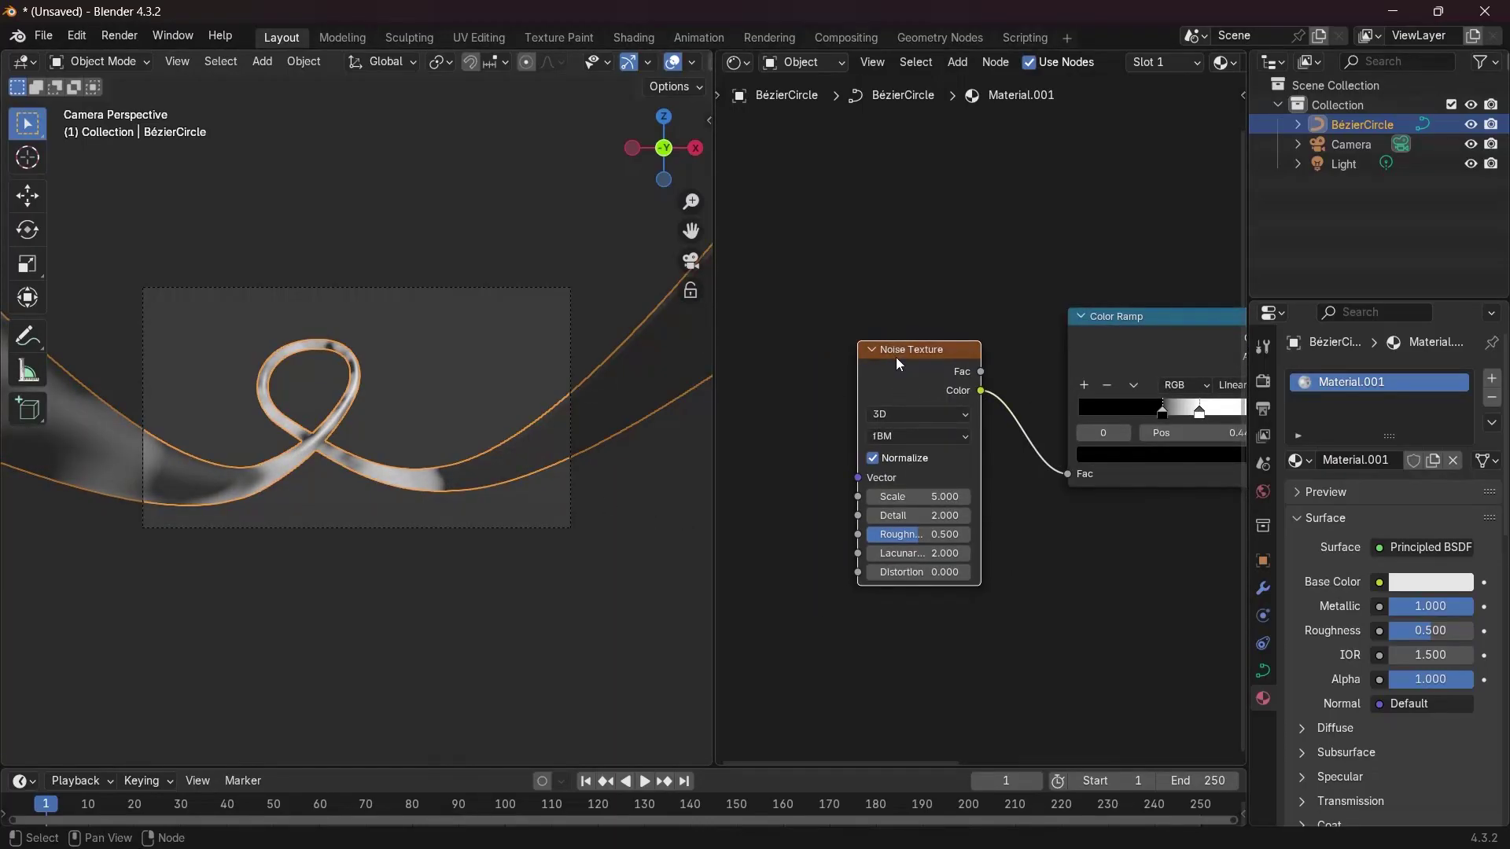
key("ctrl+t")
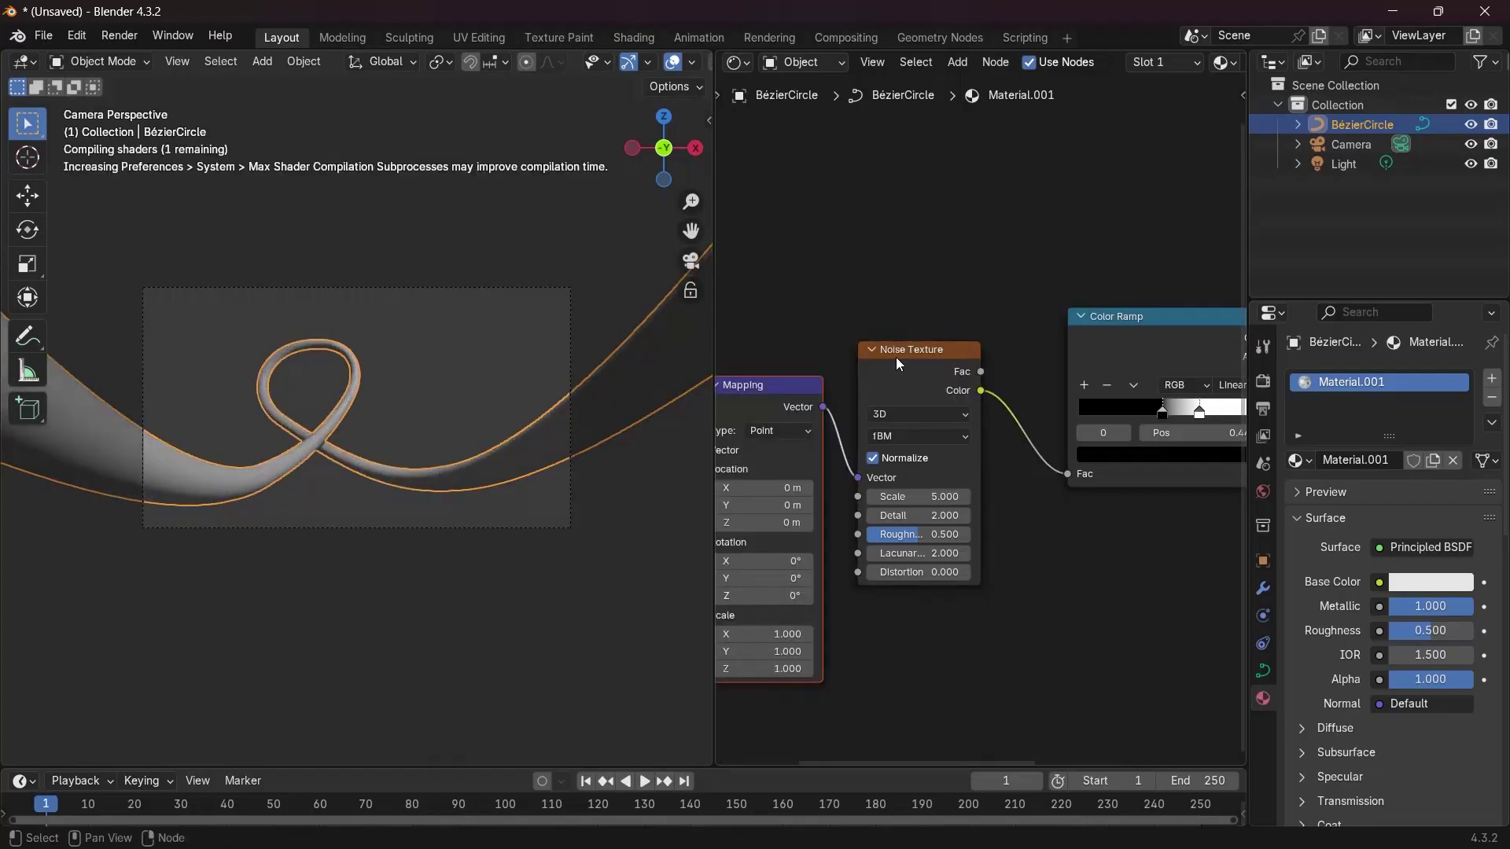
middle_click_drag(756, 326, 991, 239)
left_click(832, 328)
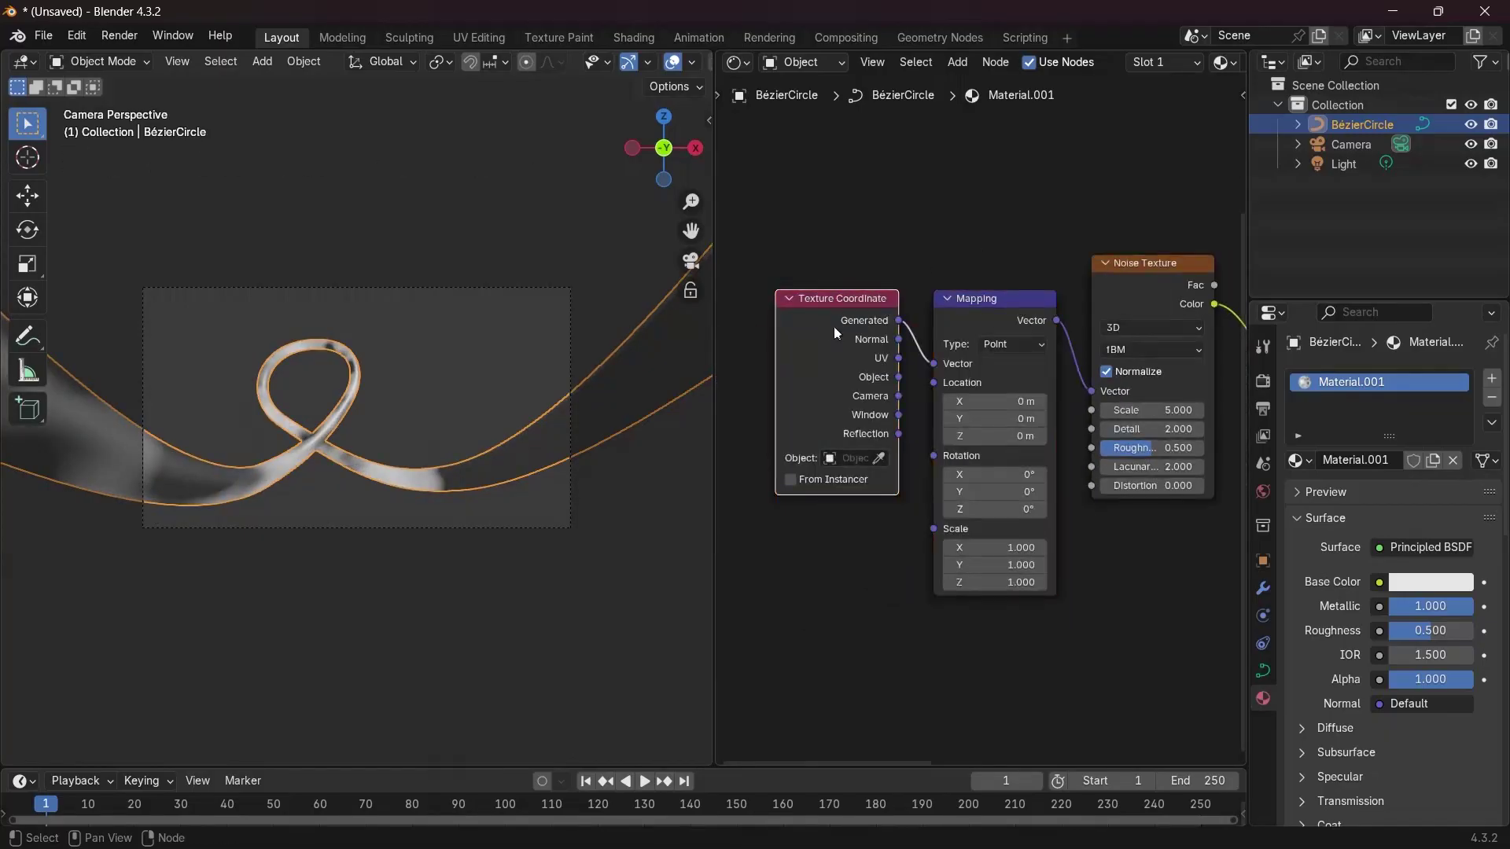
left_click_drag(869, 338, 795, 310)
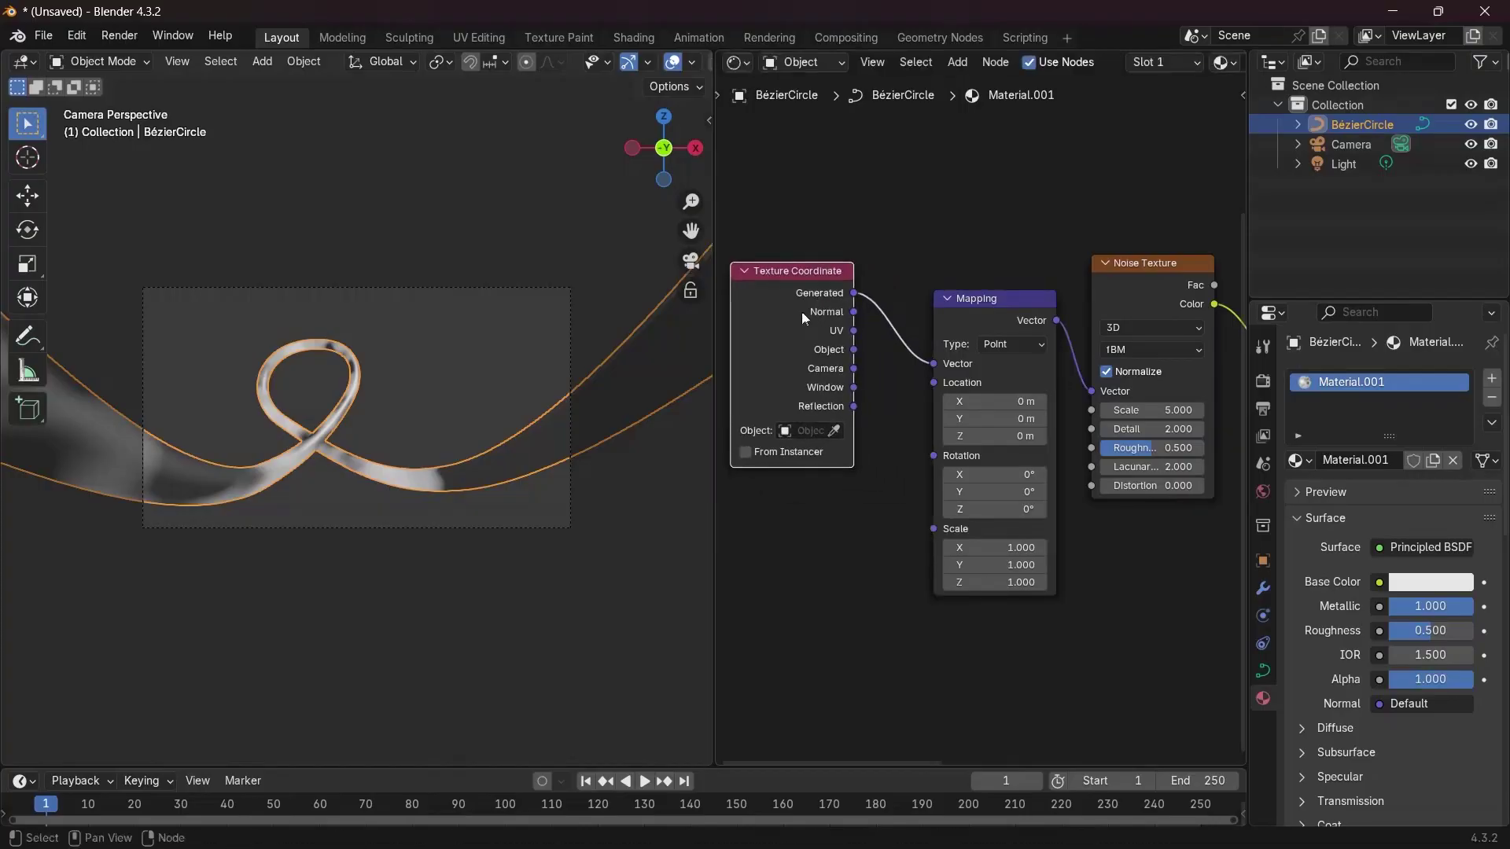
left_click_drag(996, 315, 966, 276)
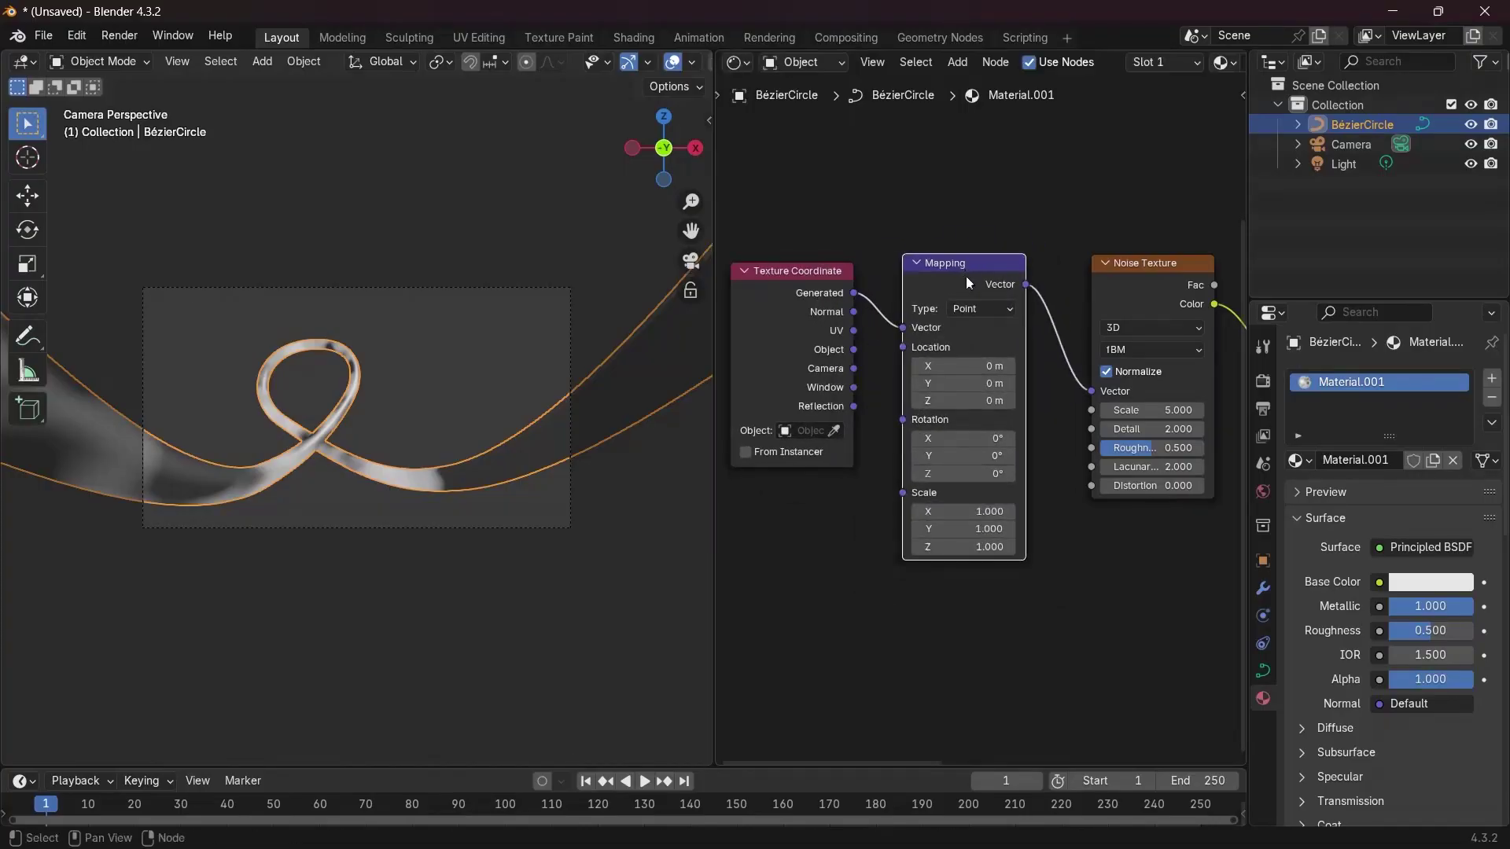
Set the Mapping location to X 0.53 m, Y 0.88 m, Z 0.8 m and feed its Vector from the UV output
middle_click_drag(1088, 448, 995, 447)
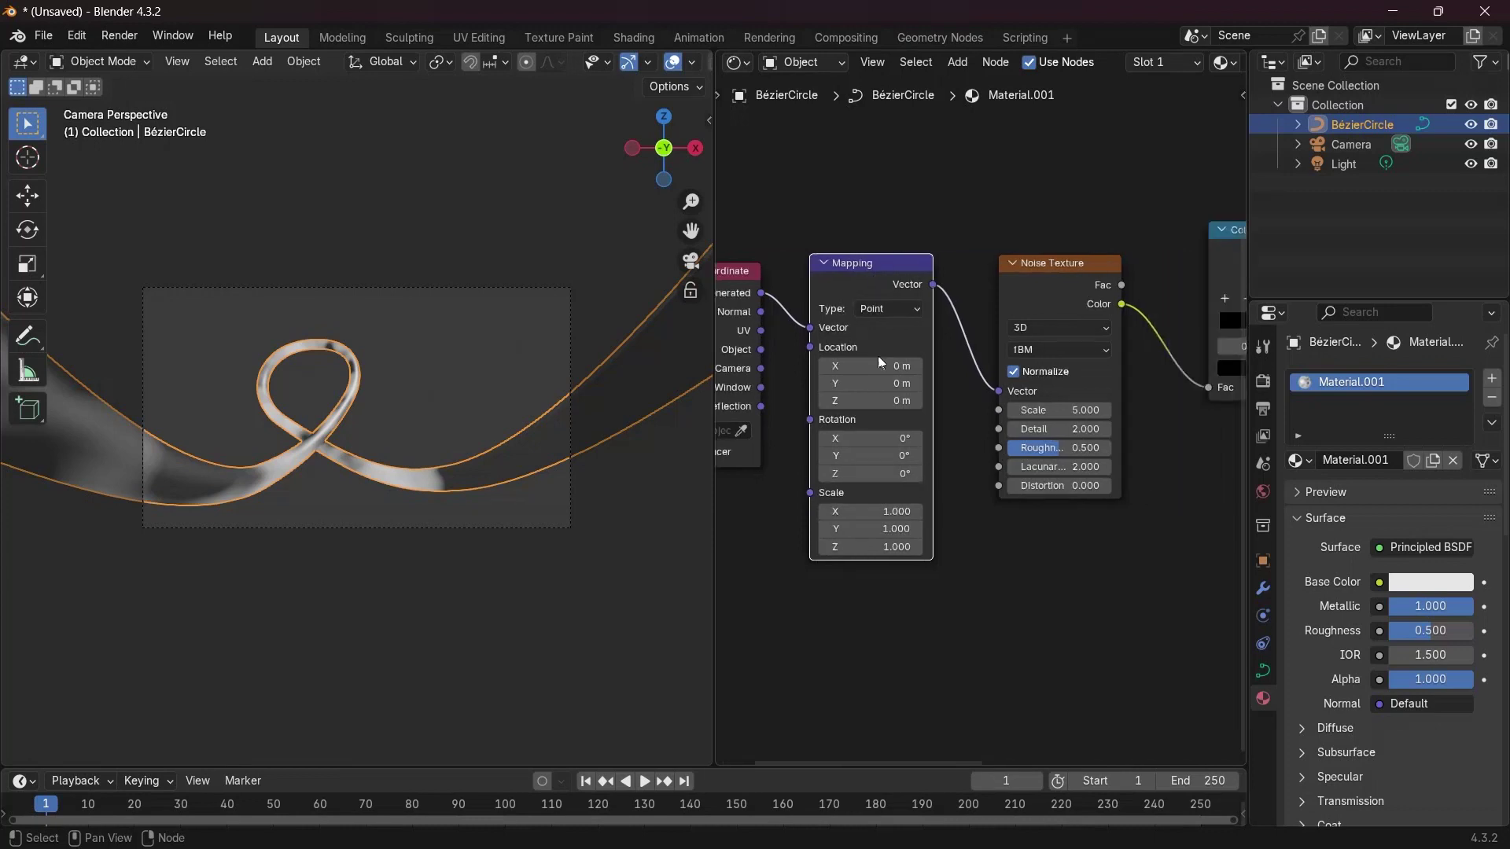
left_click_drag(878, 366, 928, 400)
middle_click_drag(724, 298, 830, 320)
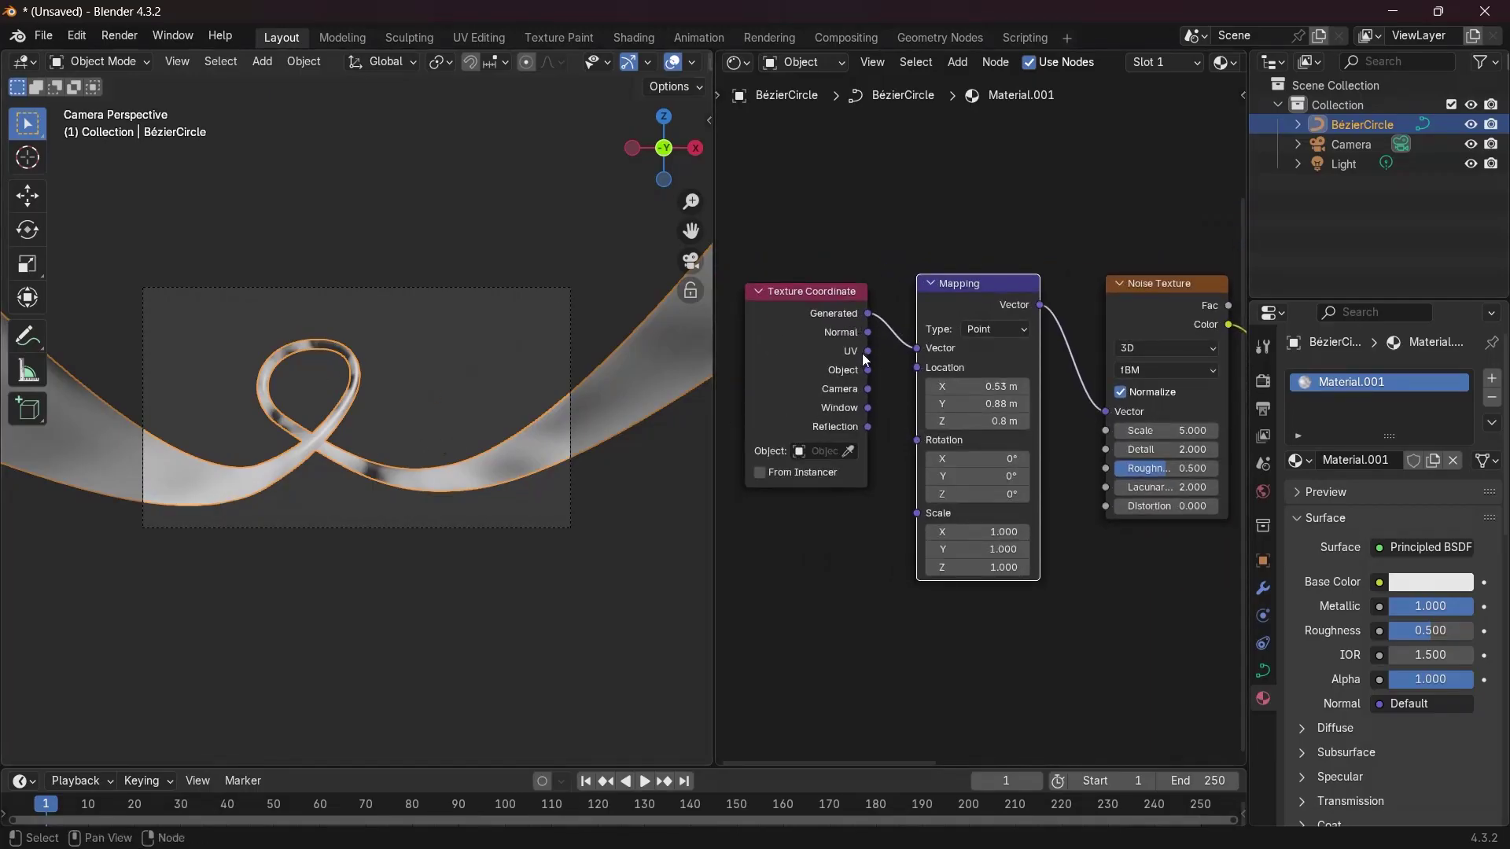
left_click_drag(862, 352, 918, 349)
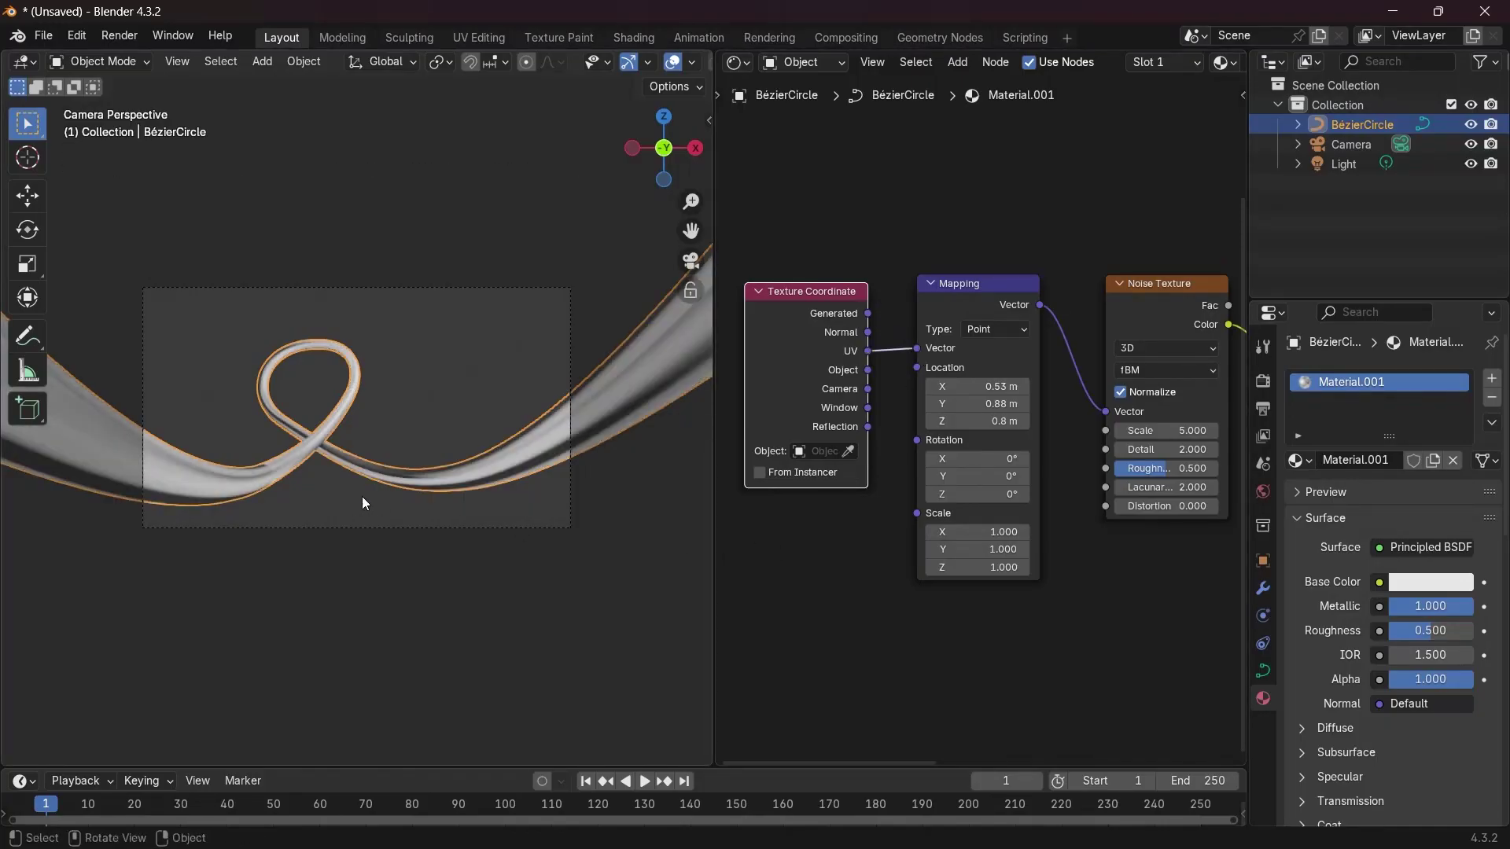
Try shifting the noise pattern by setting the Mapping location X to 1.78 m
scroll(299, 498, "up", 5)
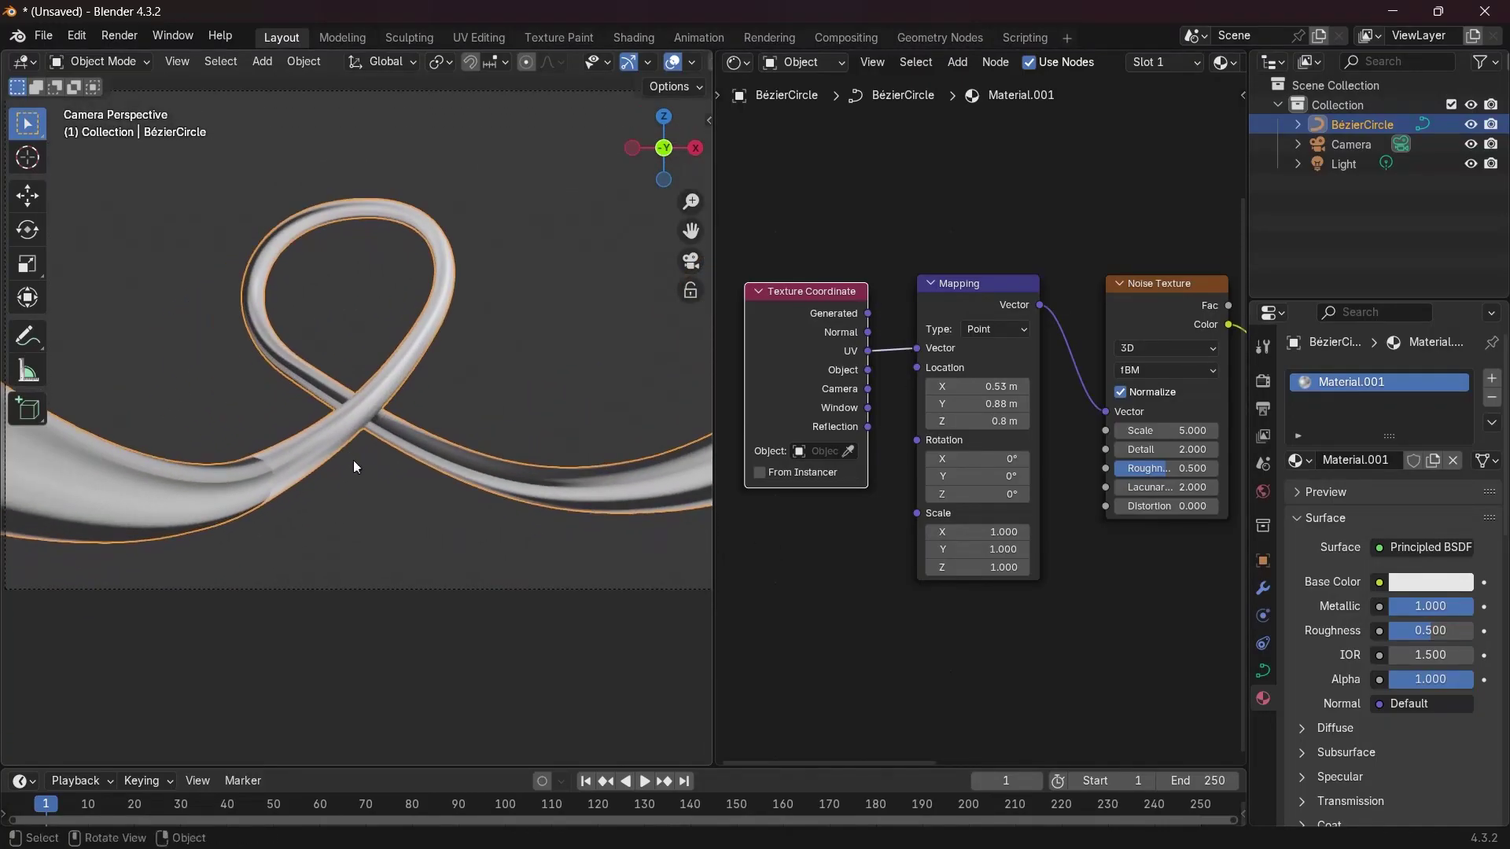
left_click_drag(979, 386, 1062, 386)
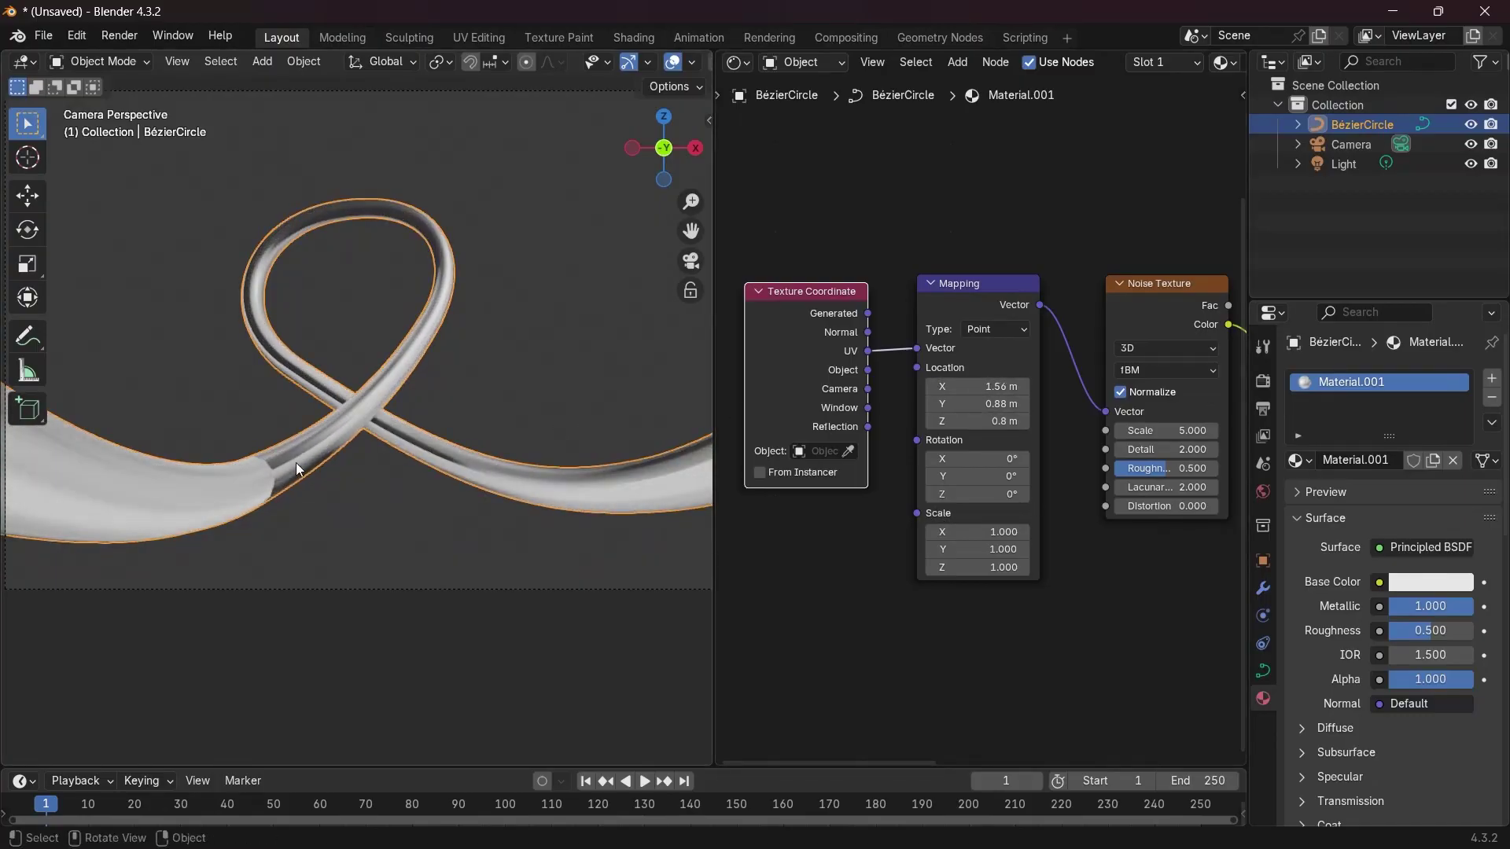
scroll(296, 463, "up", 4)
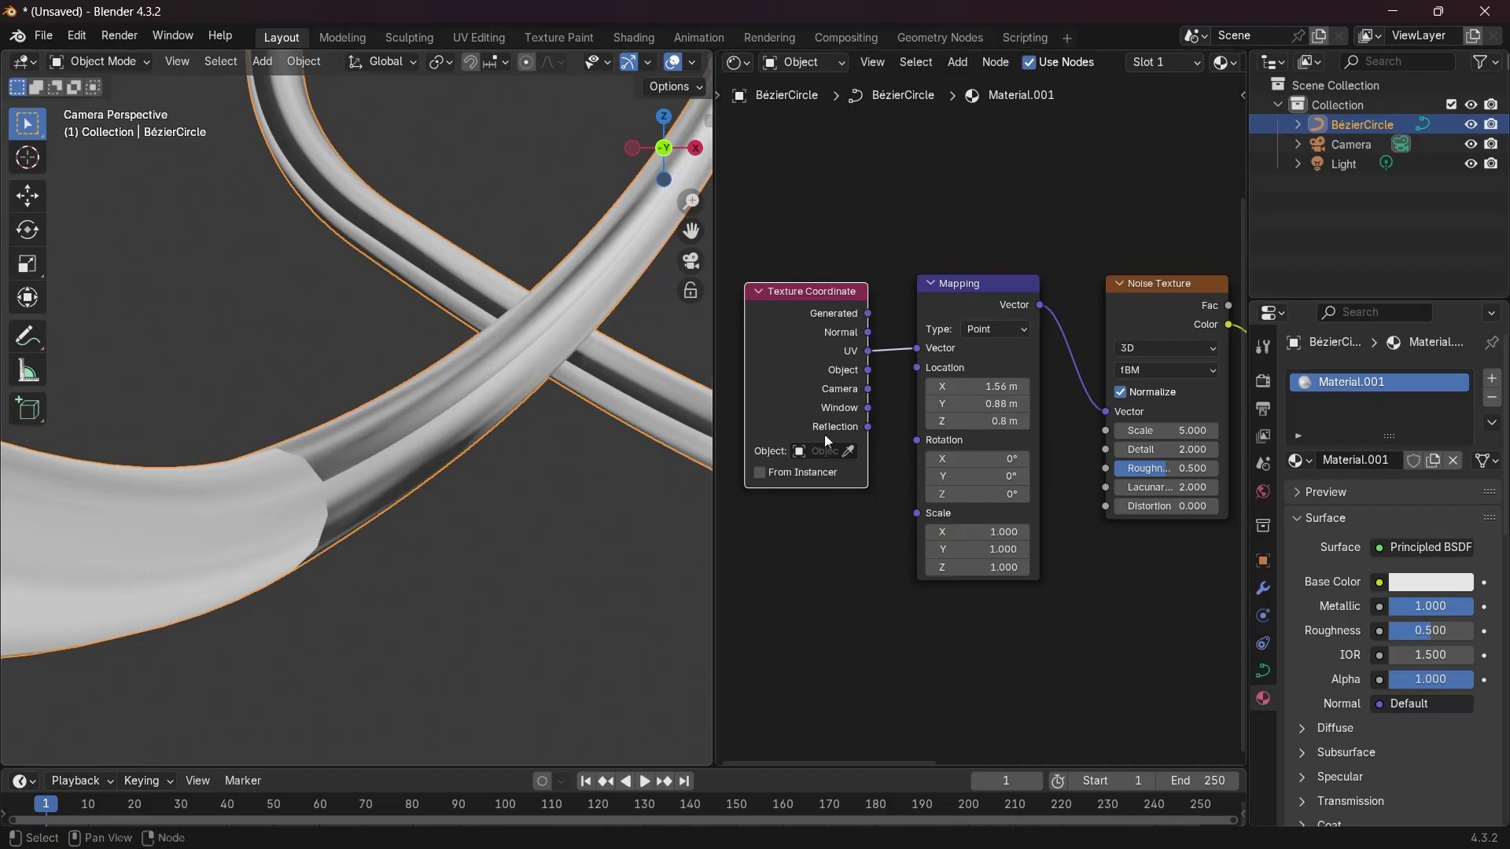
left_click_drag(980, 387, 995, 386)
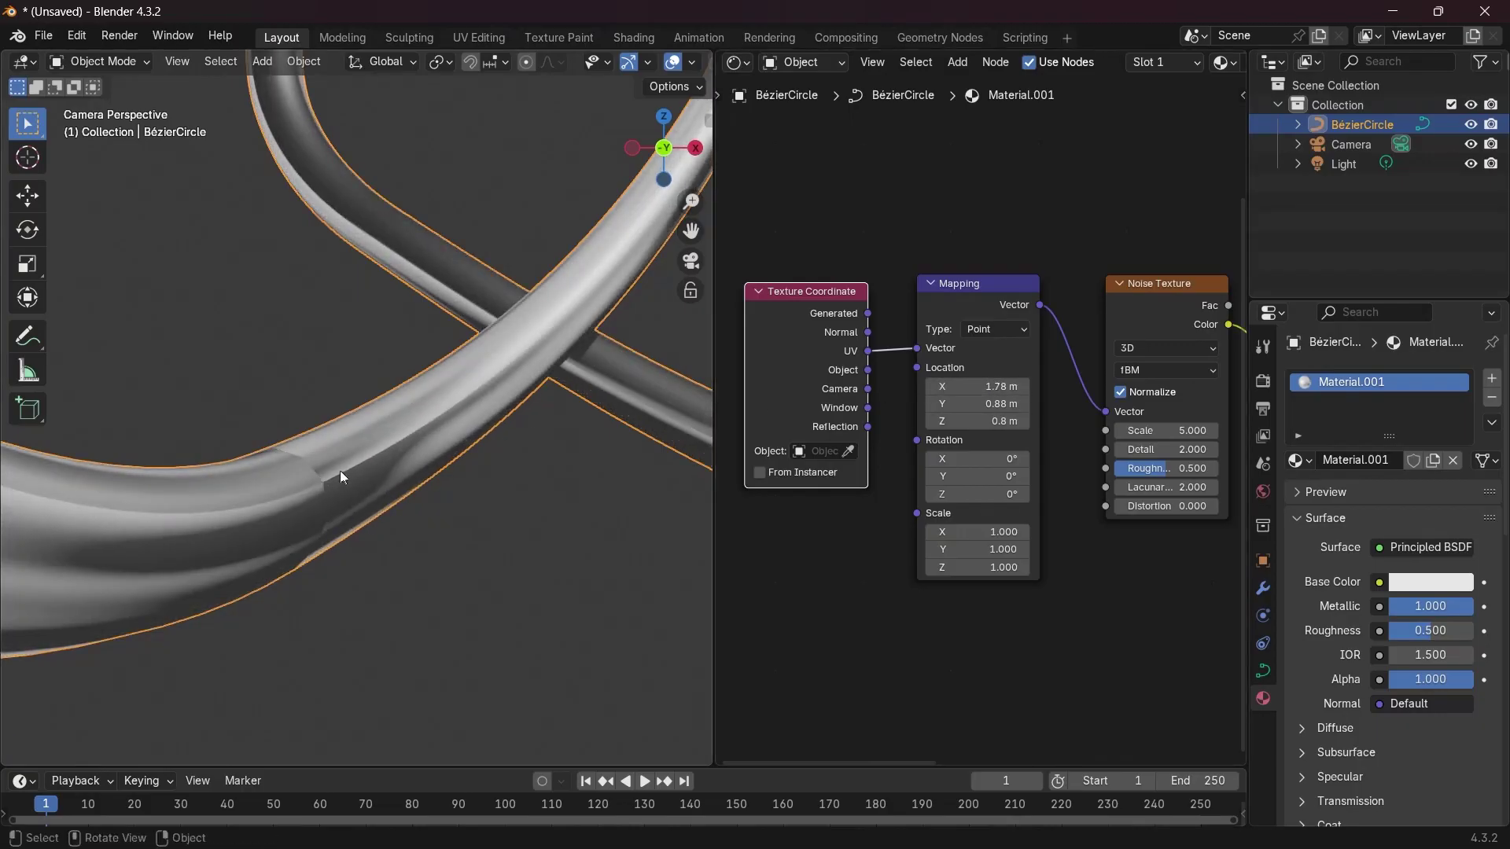
Examine how the noise texture runs along the tube from an outside angle and close up through the camera
scroll(437, 413, "down", 5)
middle_click_drag(437, 413, 593, 445)
scroll(475, 413, "down", 7)
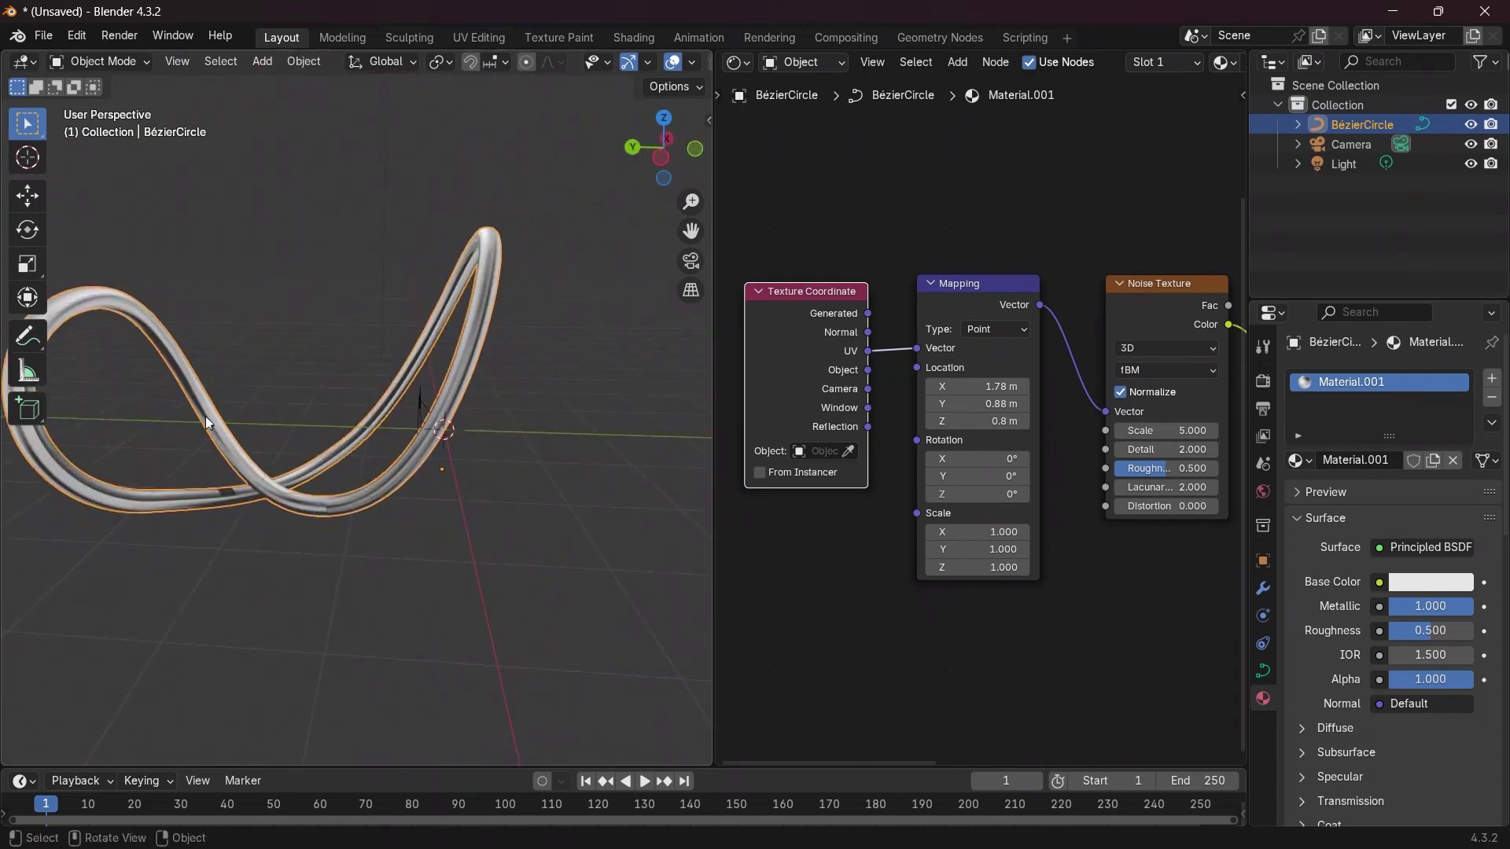
scroll(337, 492, "up", 4)
middle_click_drag(306, 538, 379, 438, "shift")
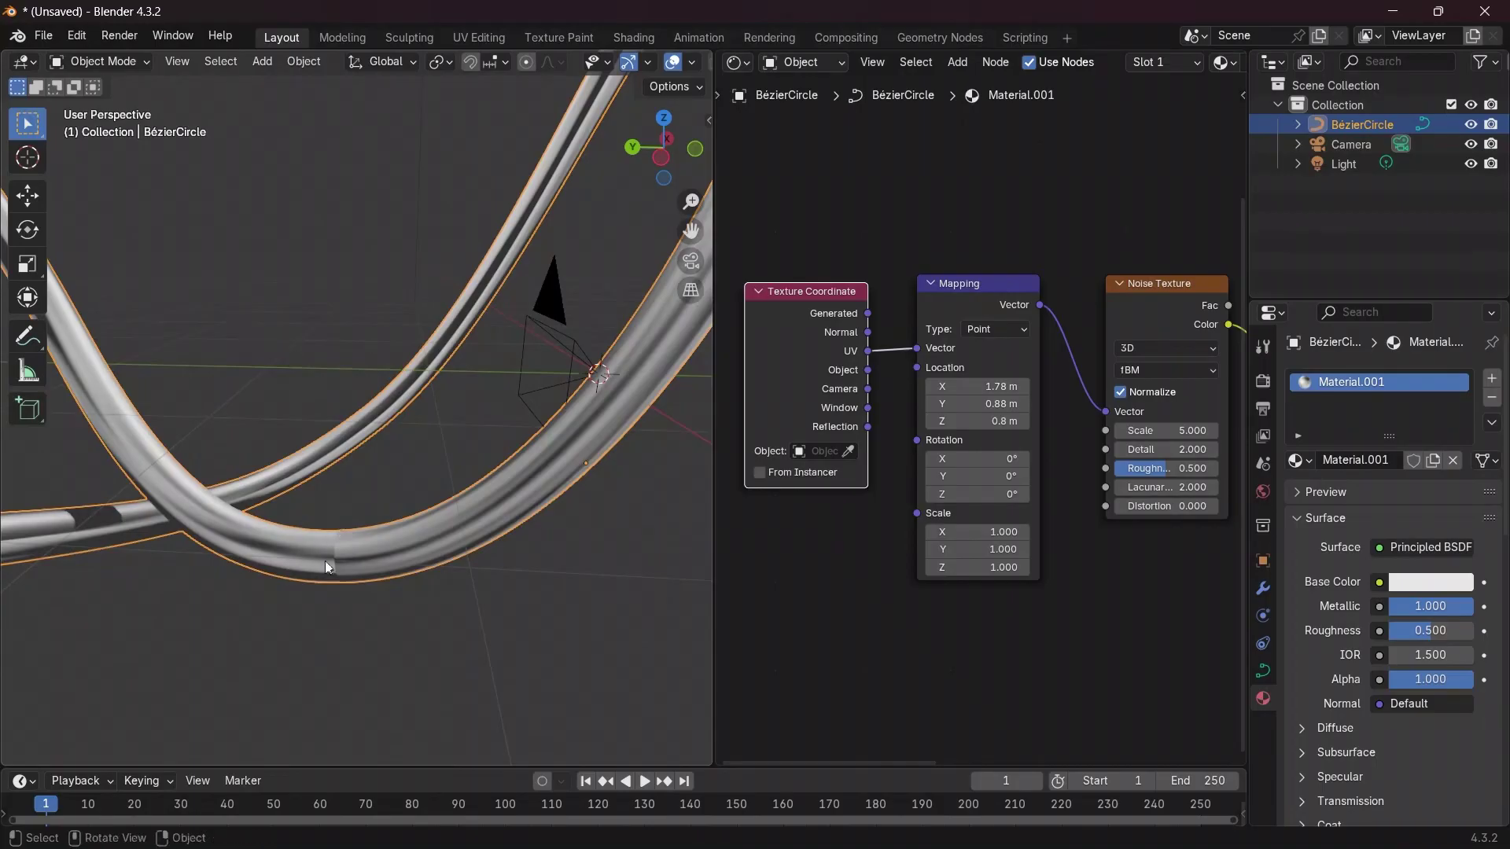
left_click(690, 261)
scroll(288, 519, "up", 5)
middle_click_drag(288, 520, 339, 434, "shift")
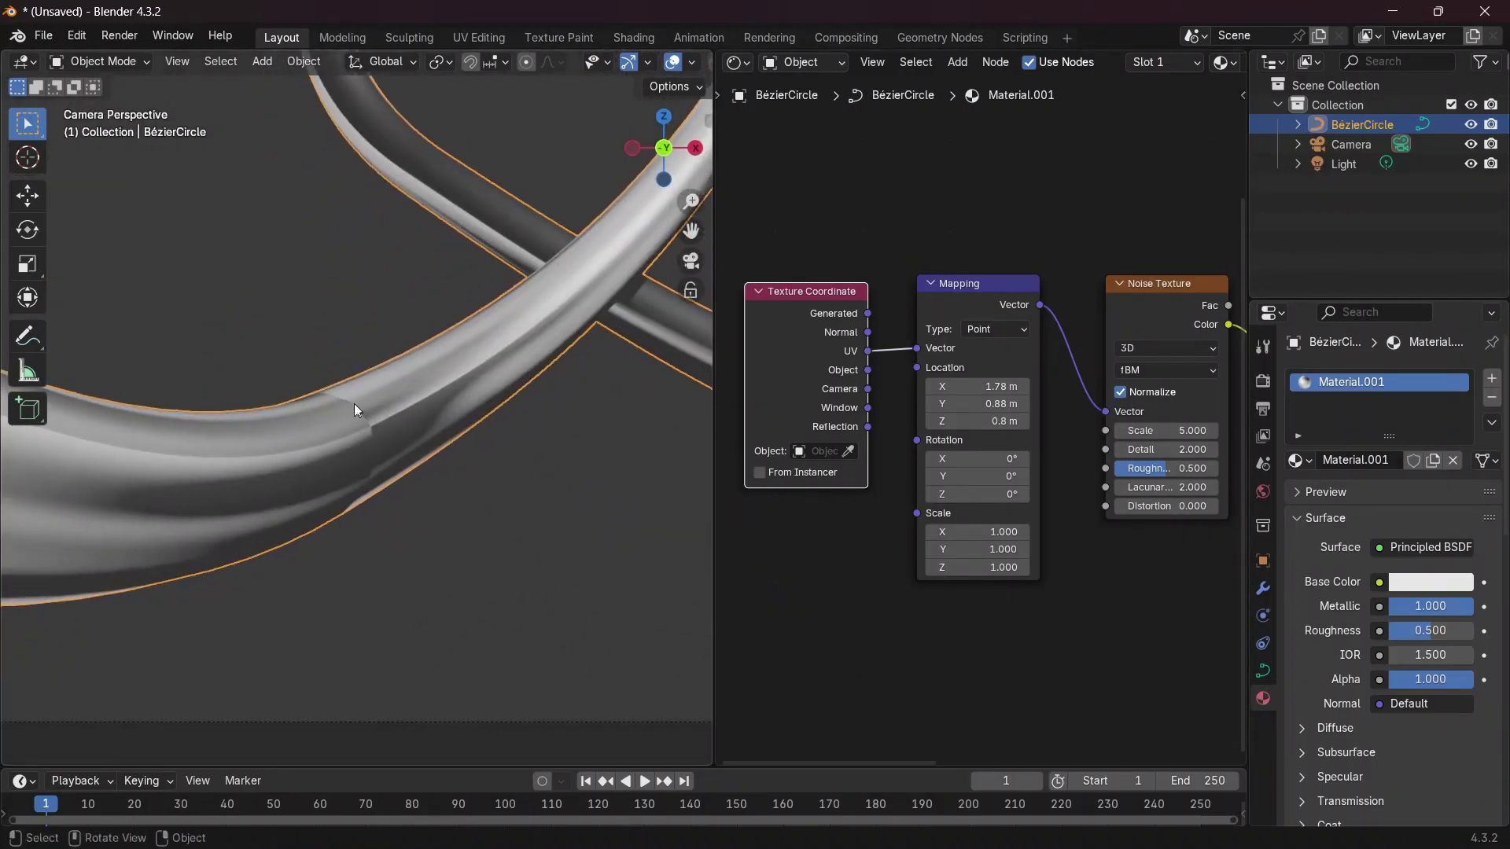
Shift the noise pattern by setting the Mapping location to X 3.06 m and Y 1.19 m
left_click_drag(979, 404, 1021, 403)
left_click_drag(1004, 386, 1074, 386)
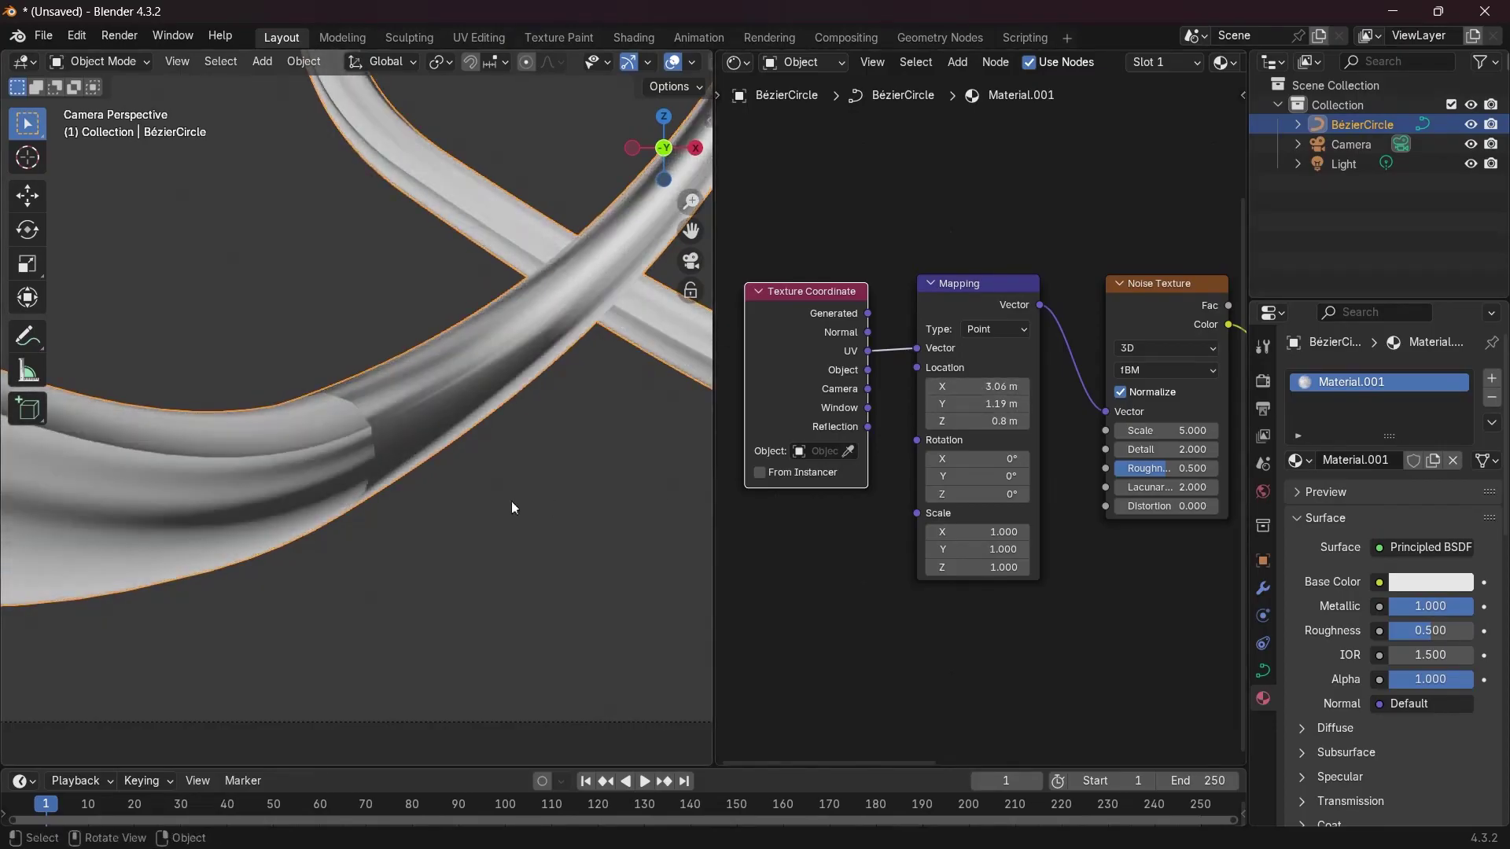
scroll(384, 497, "up", 3)
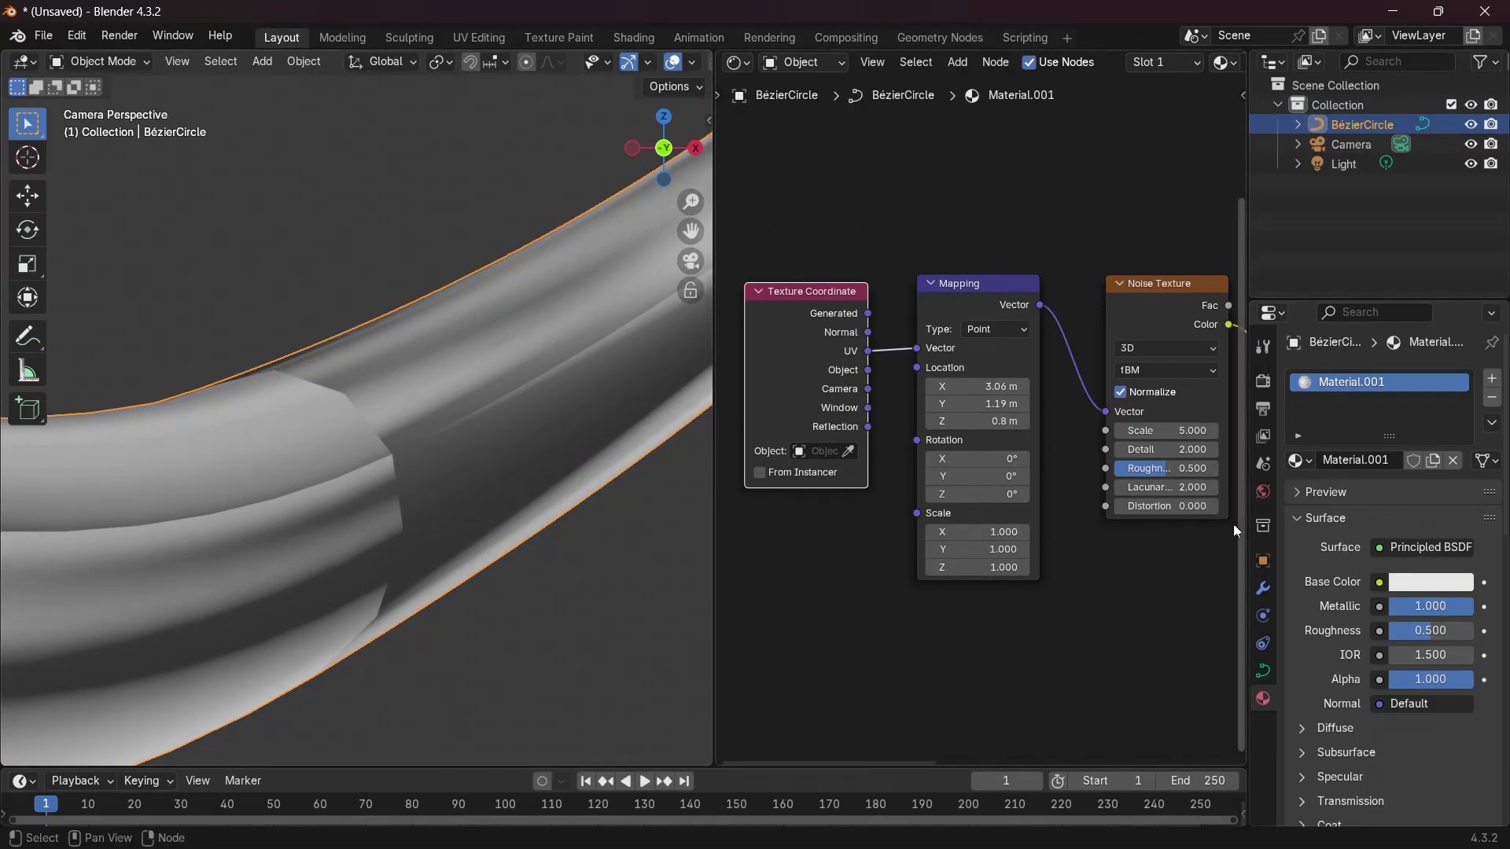
Smooth the tube's cross-section by setting the curve's bevel Resolution to 32
left_click(1261, 673)
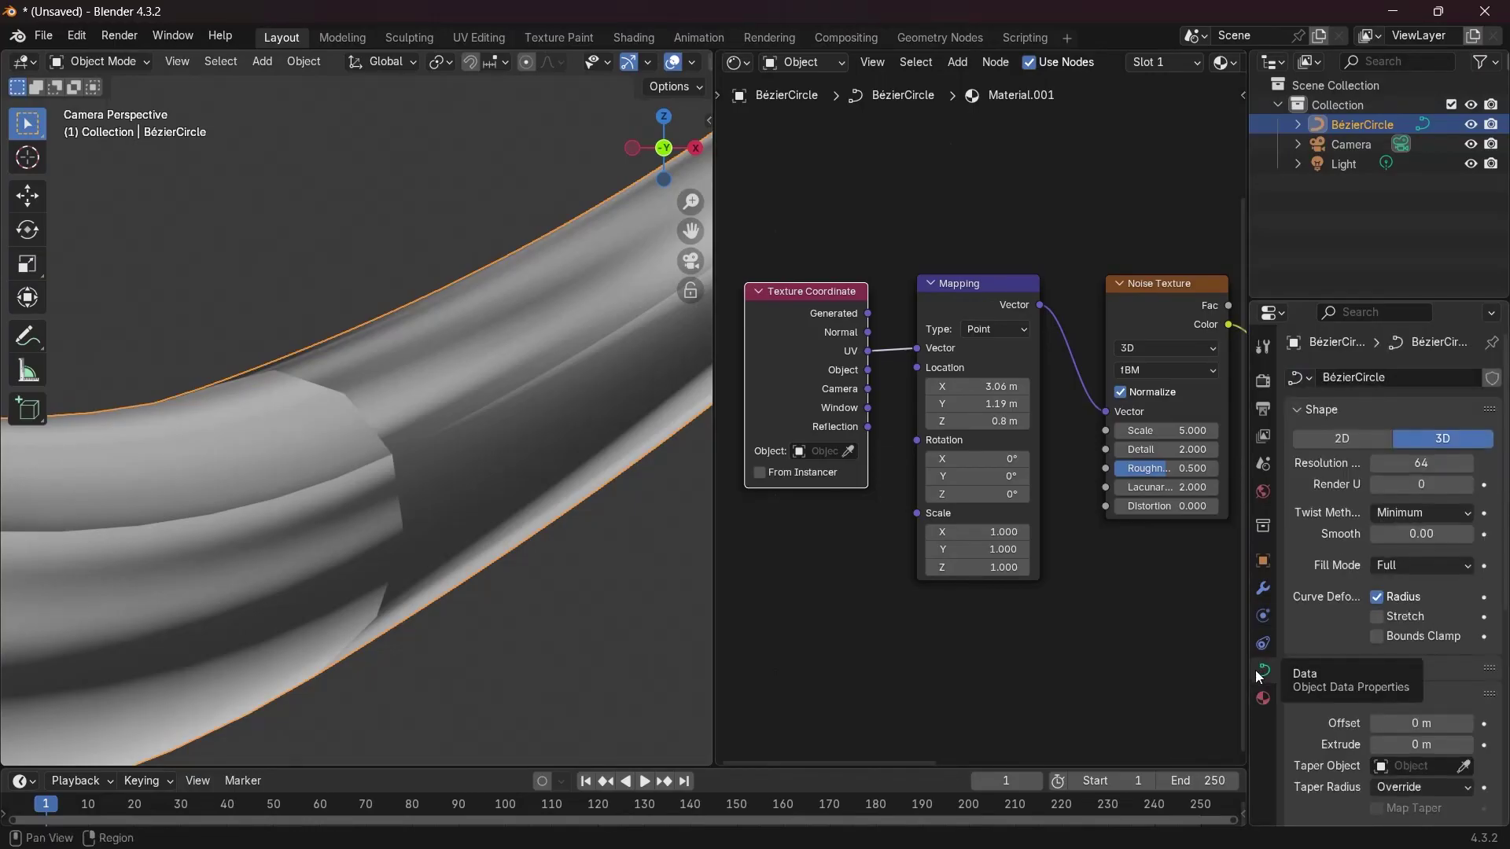
scroll(1341, 601, "down", 5)
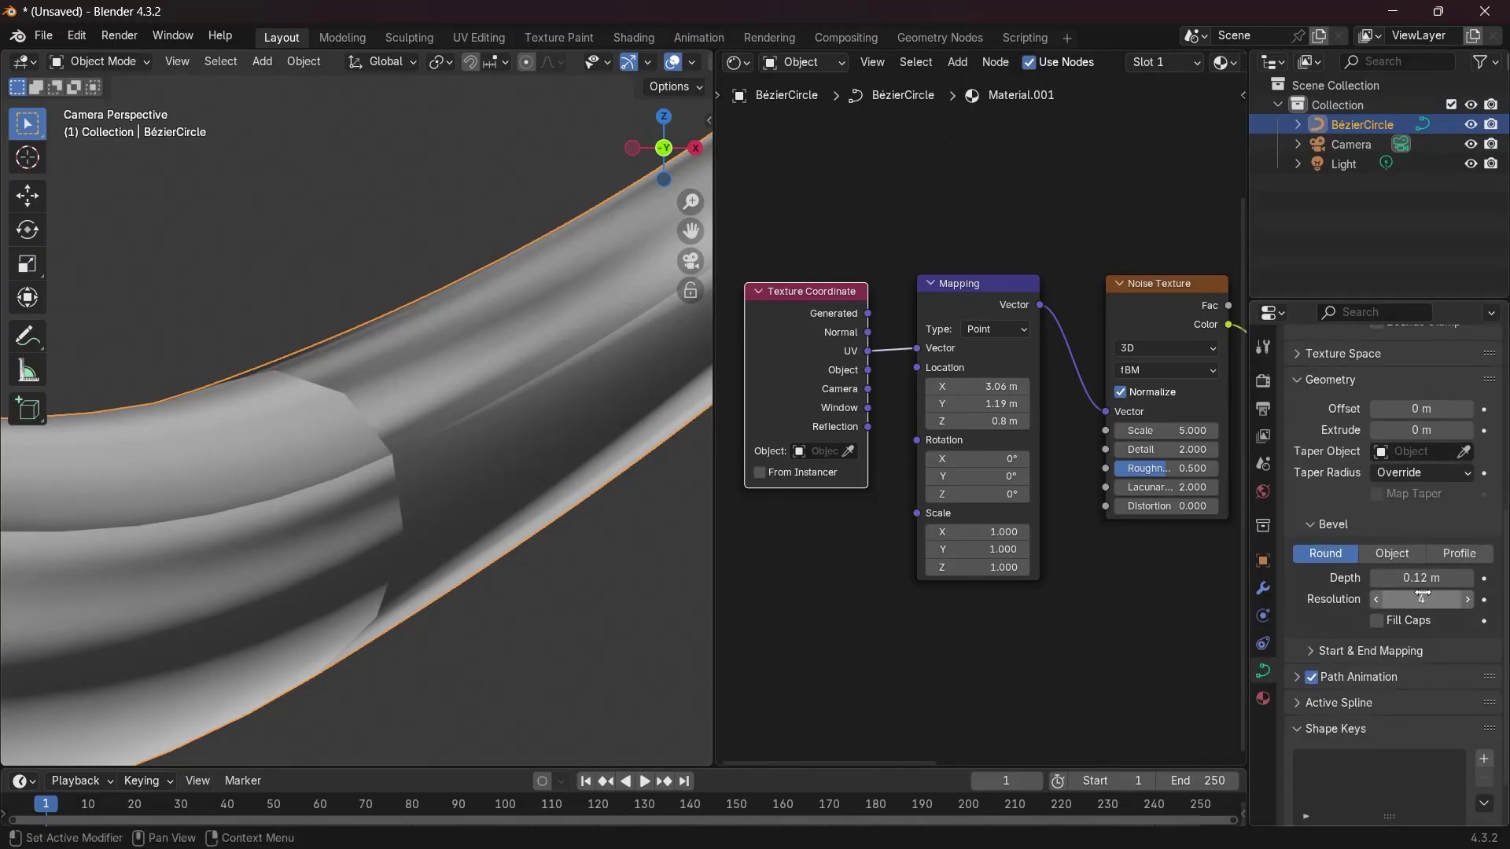
mouse_move(1422, 599)
left_mouse_down()
mouse_move(1499, 599)
mouse_move(1430, 601)
left_mouse_up()
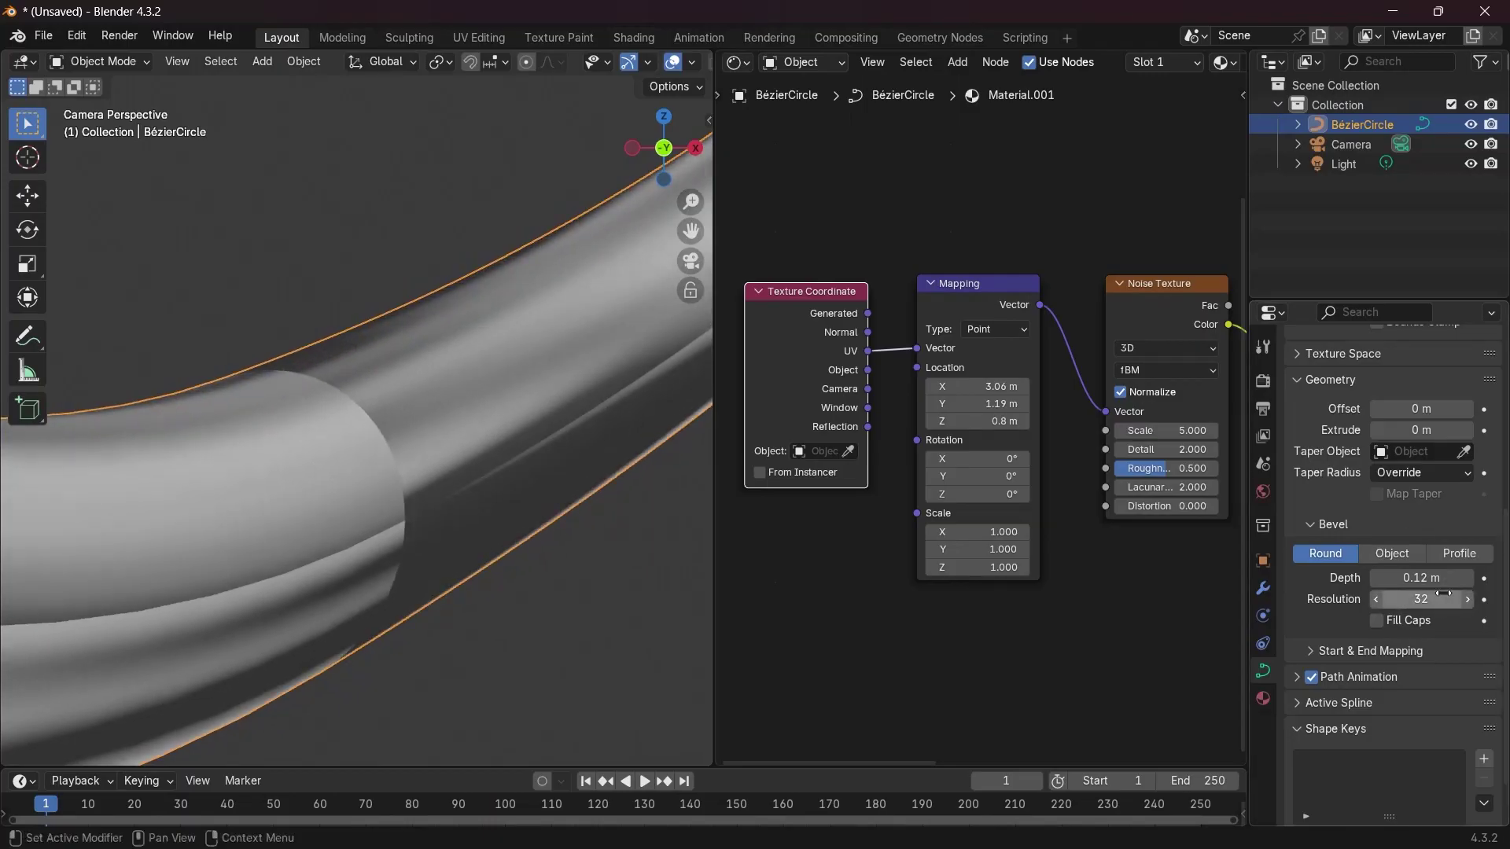
Set the Mapping location Y to 2.36 m to move the streaks around the tube near the seam
scroll(381, 441, "down", 5)
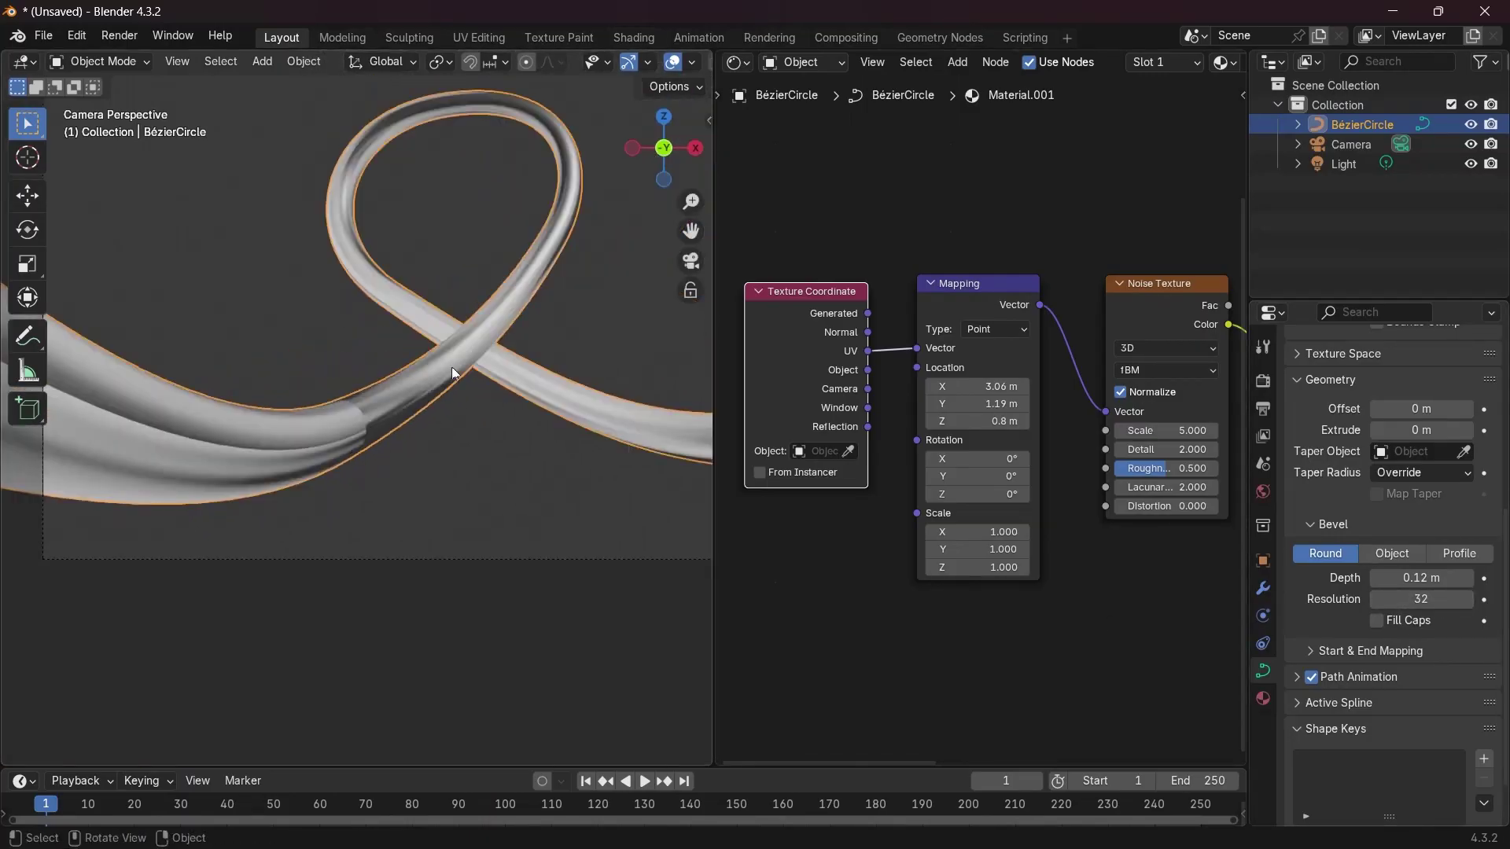
scroll(335, 469, "up", 6)
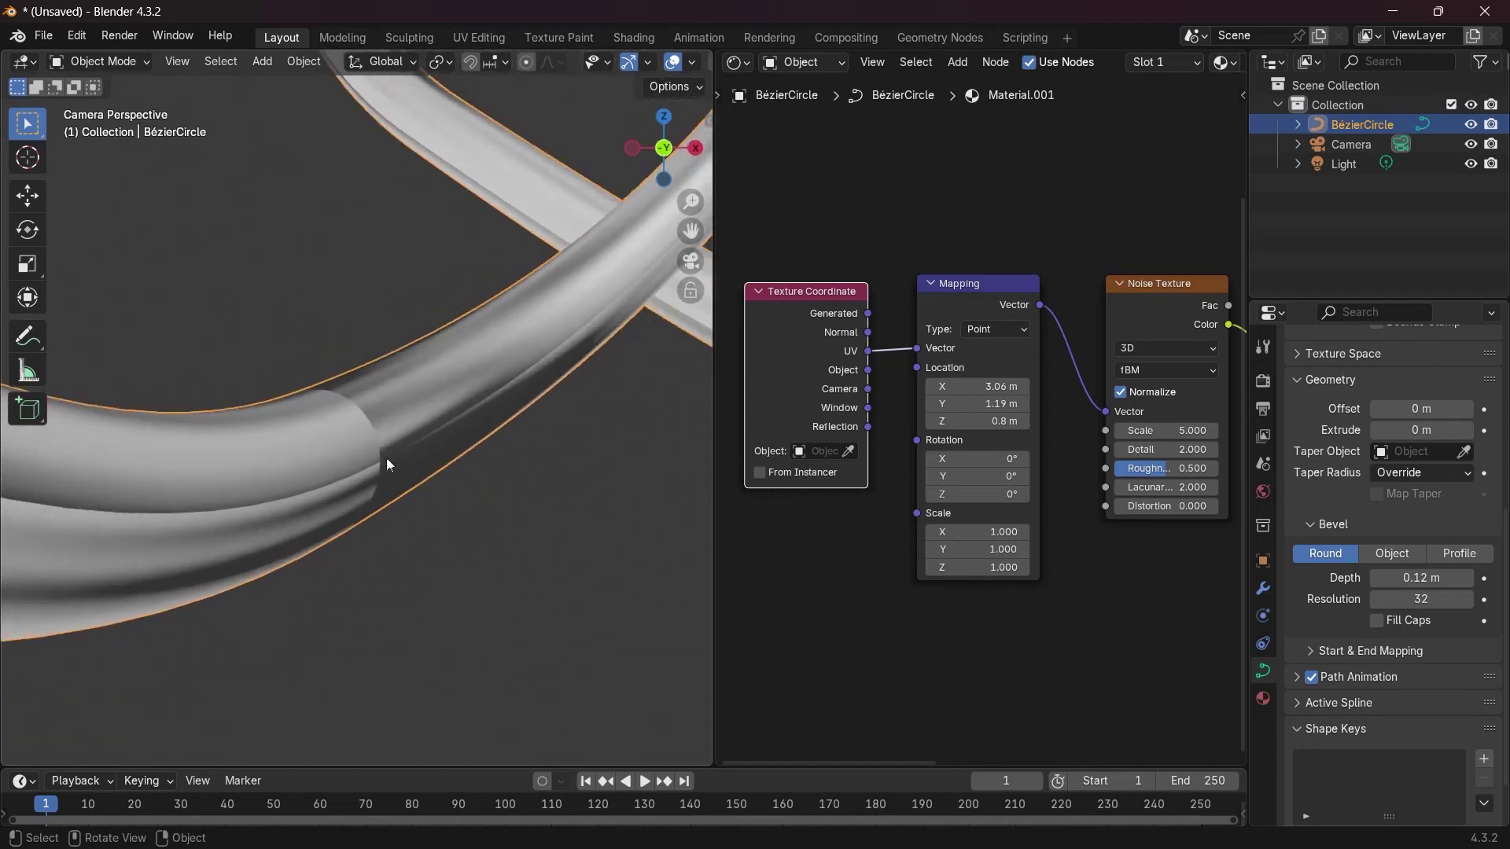
scroll(373, 503, "down", 4)
scroll(258, 451, "up", 3)
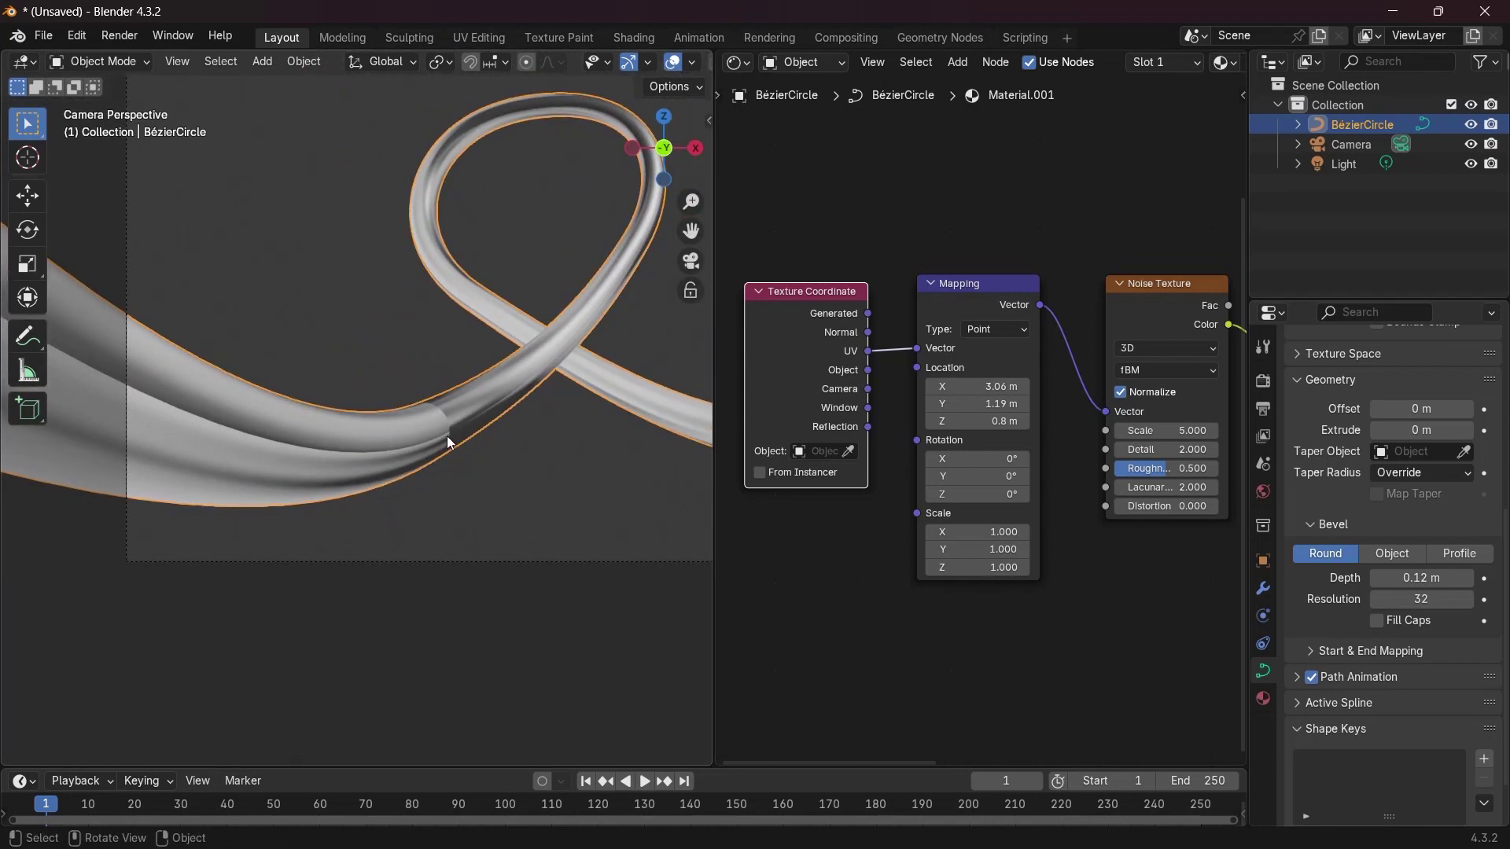
left_click_drag(976, 403, 1058, 403)
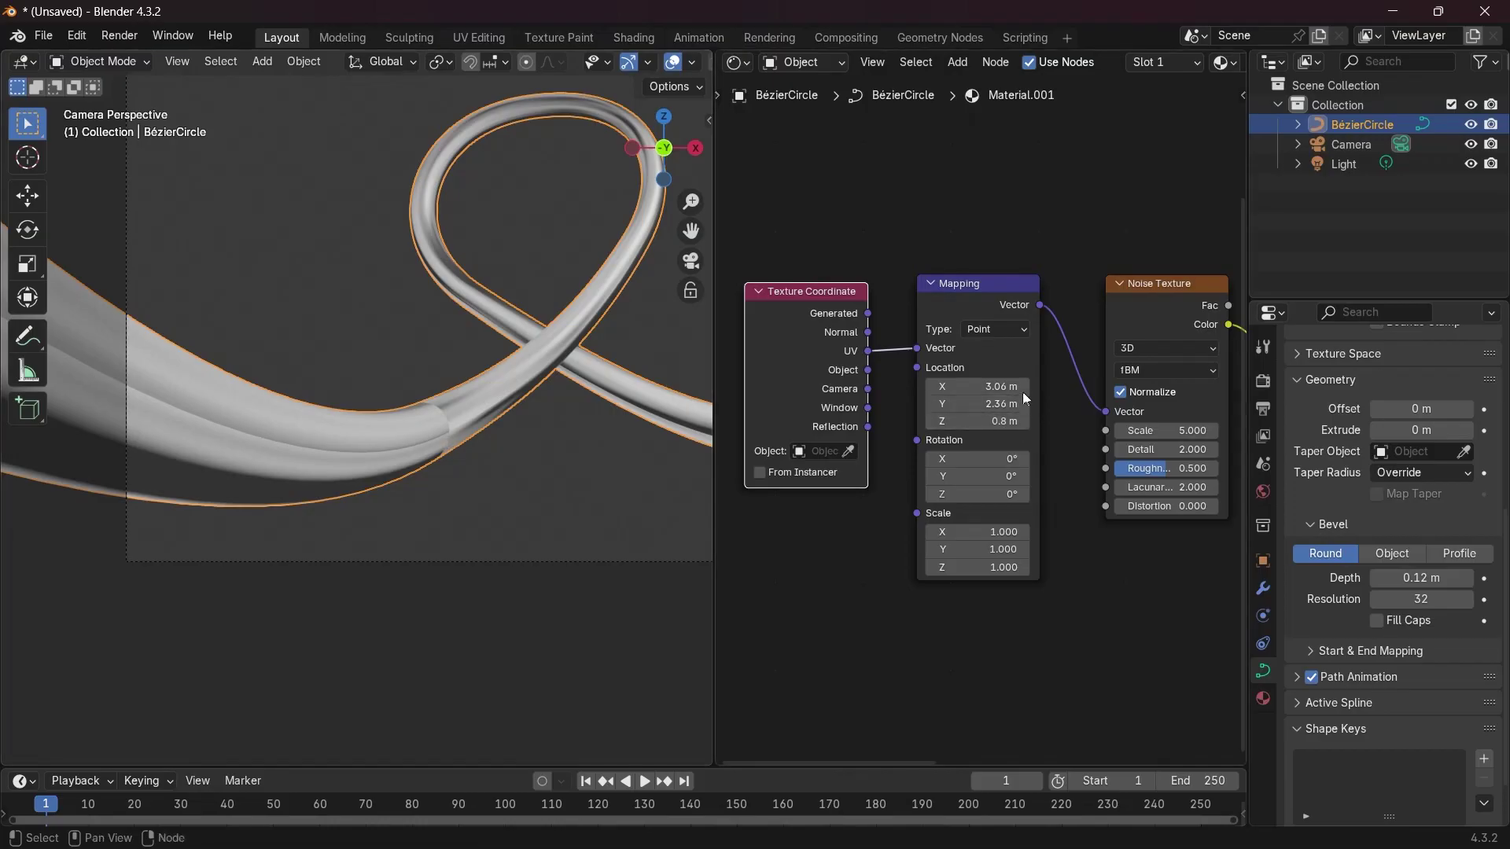
Set the Mapping location X to 3.91 m and check the shifted noise streaks from outside the camera
left_click_drag(980, 386, 1035, 386)
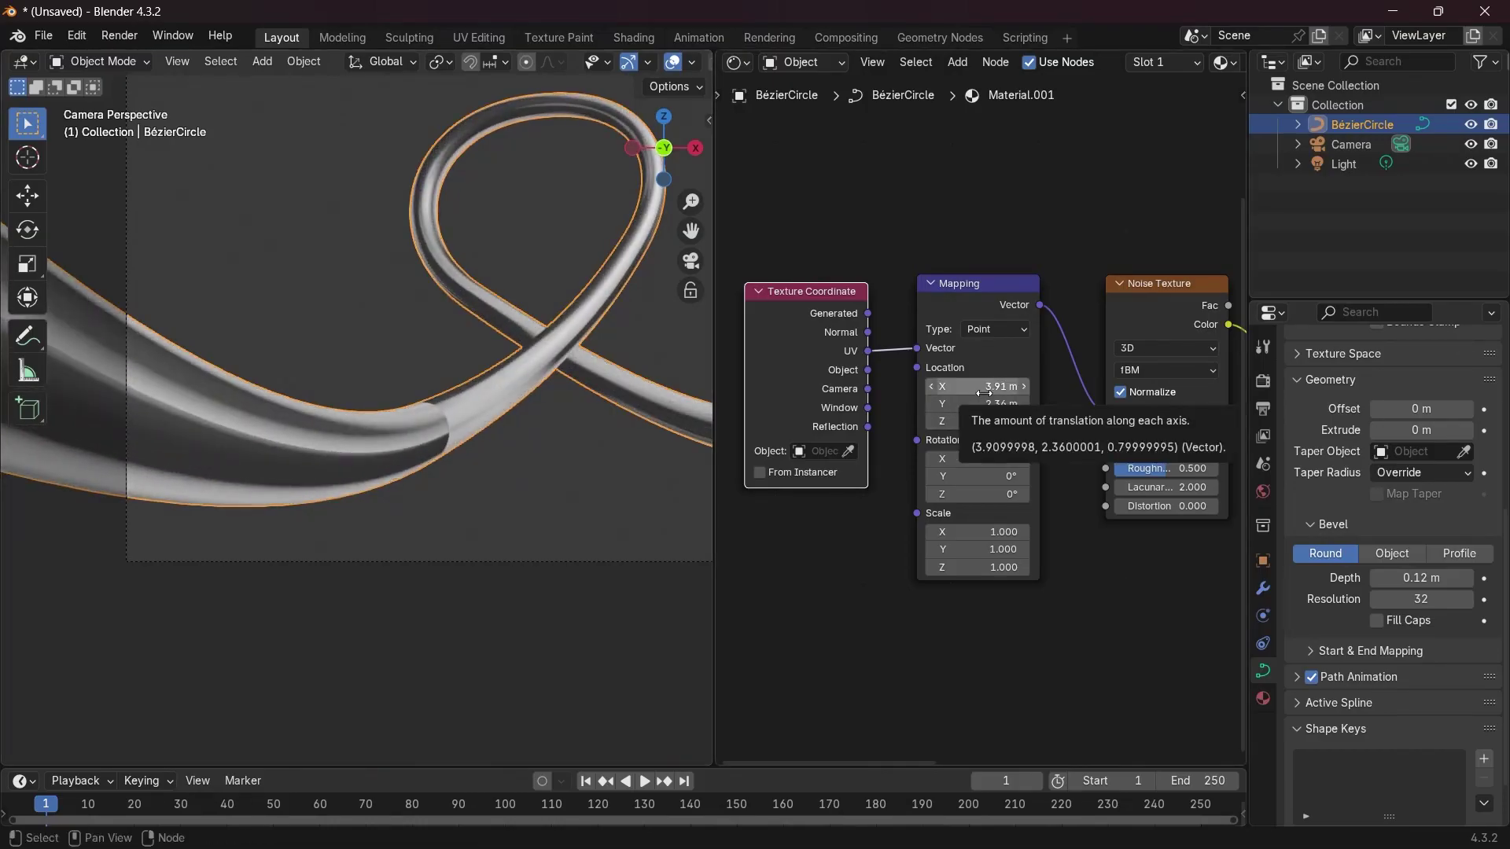
middle_click_drag(417, 421, 437, 420)
scroll(437, 420, "down", 8)
middle_click_drag(285, 517, 421, 471)
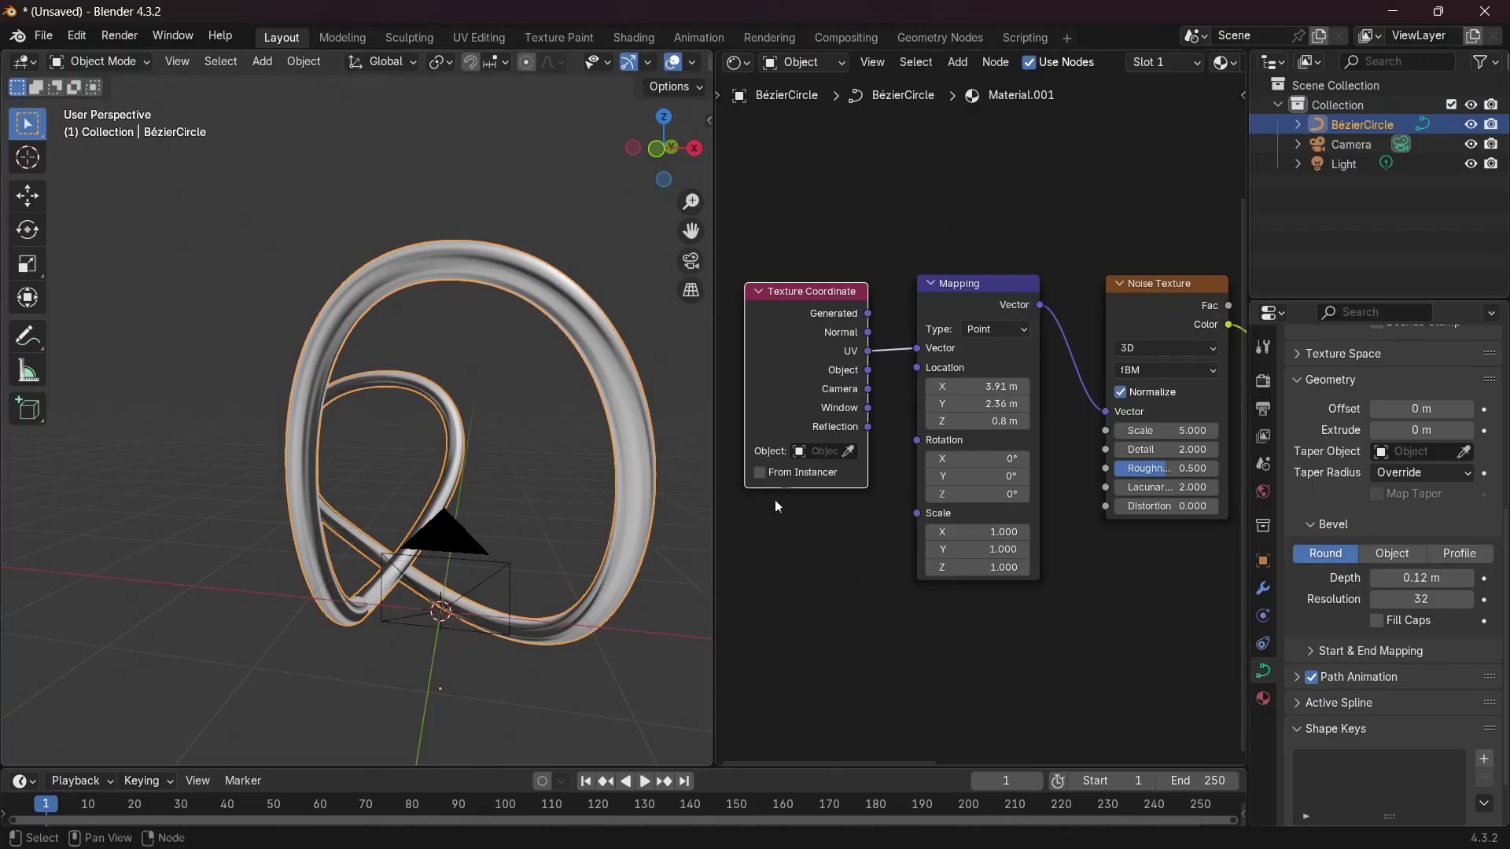
Split the shader editor area horizontally and turn the upper half into a UV Editor
left_click_drag(722, 57, 802, 518)
left_click(737, 62)
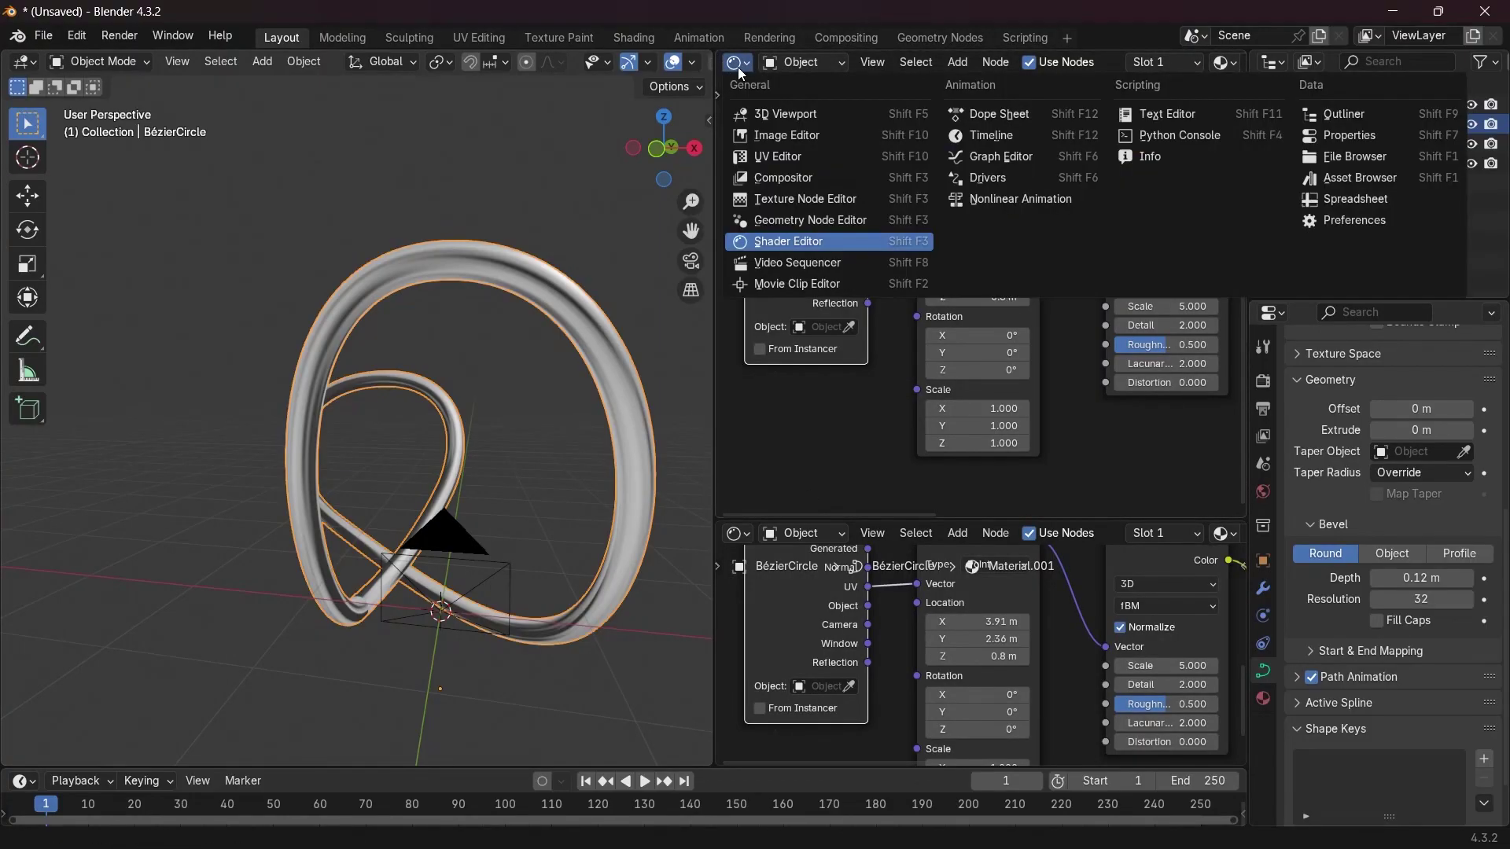
left_click(823, 161)
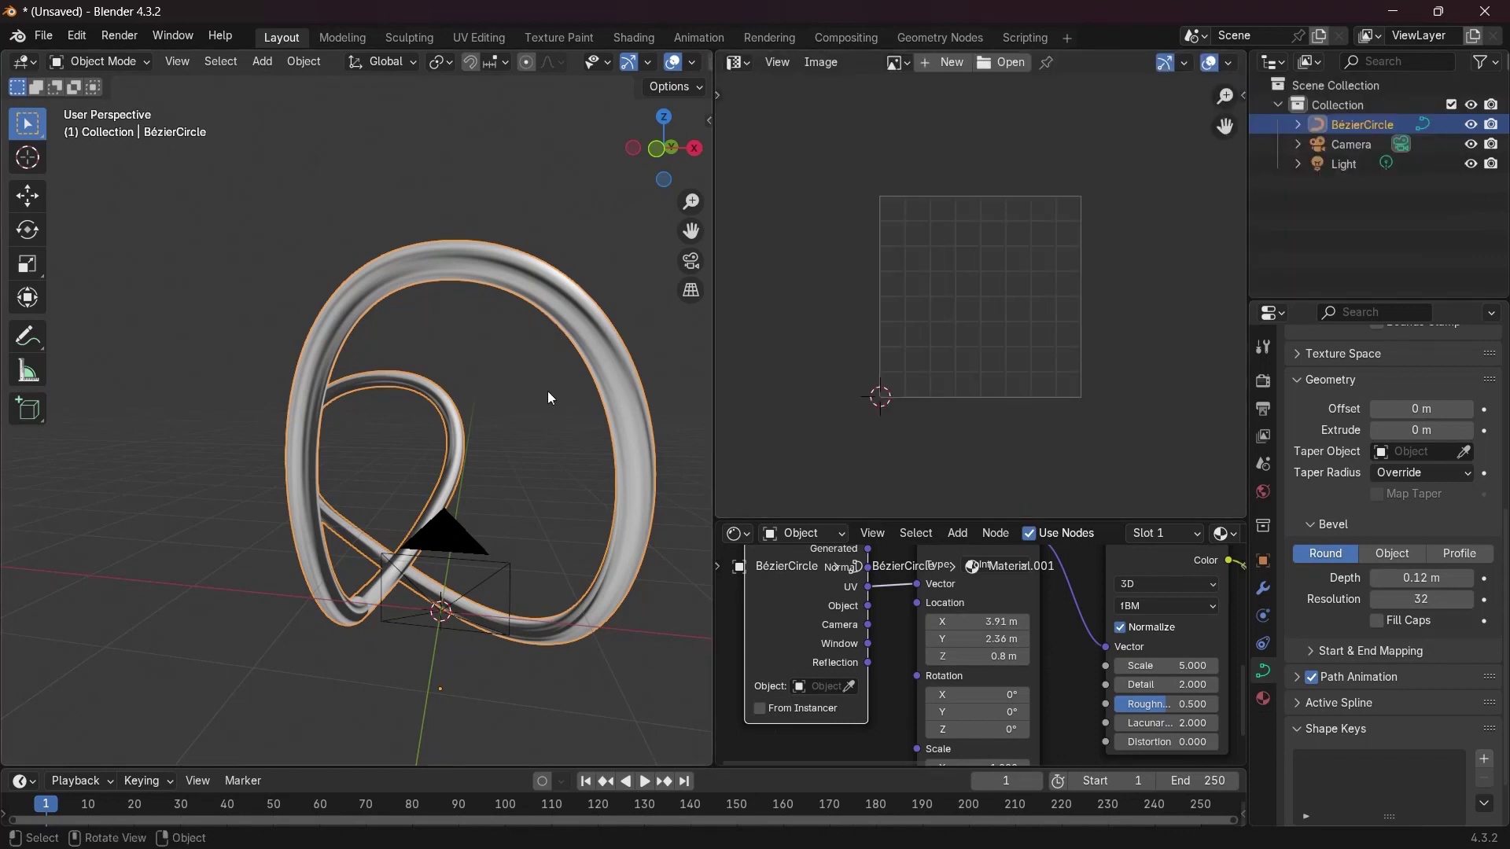
Convert the looping Bézier curve tube to a mesh
key("Tab")
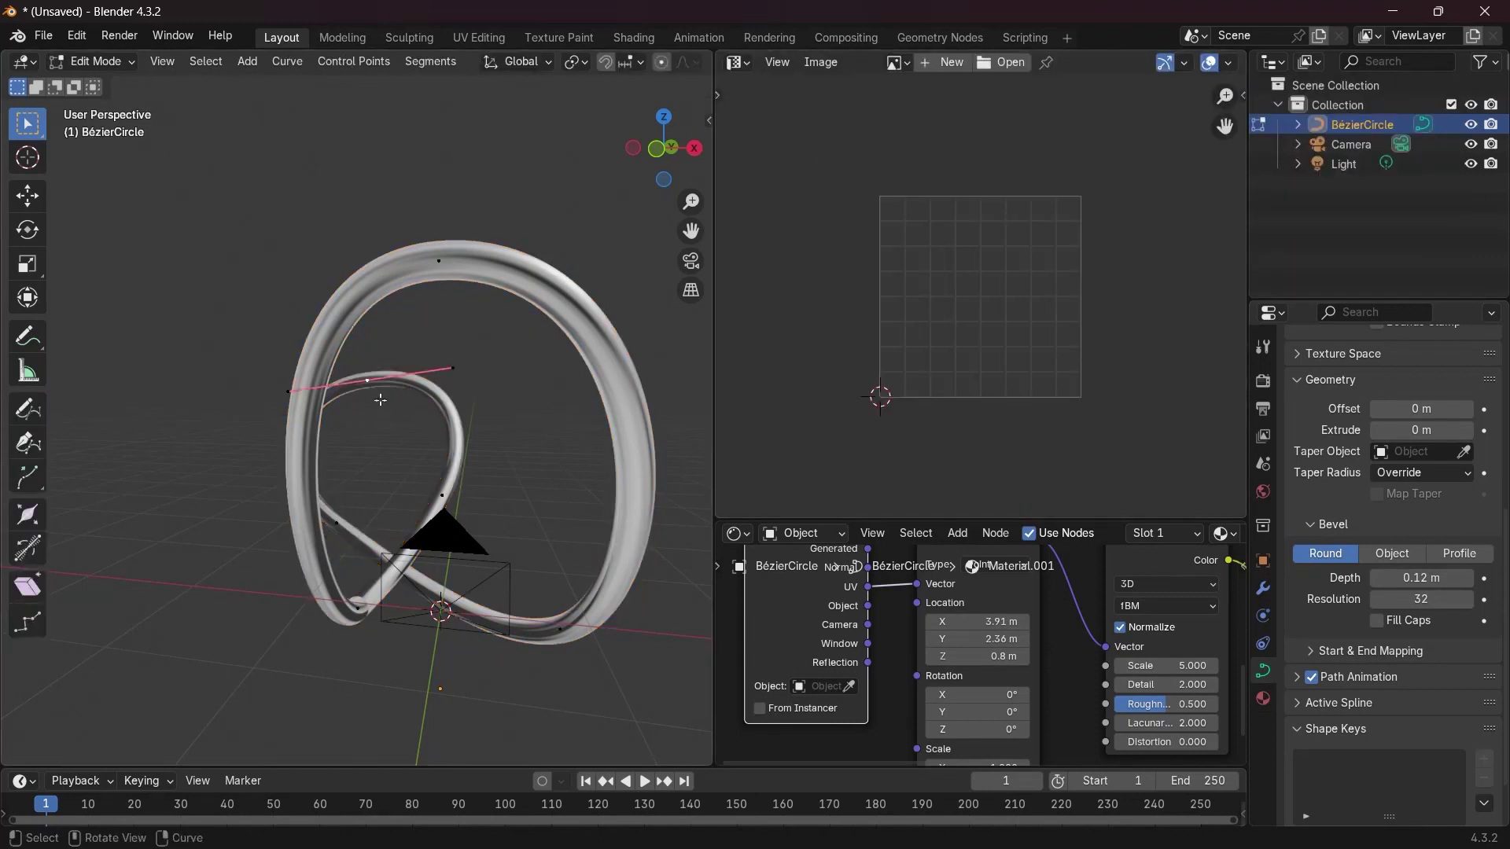
key("Tab")
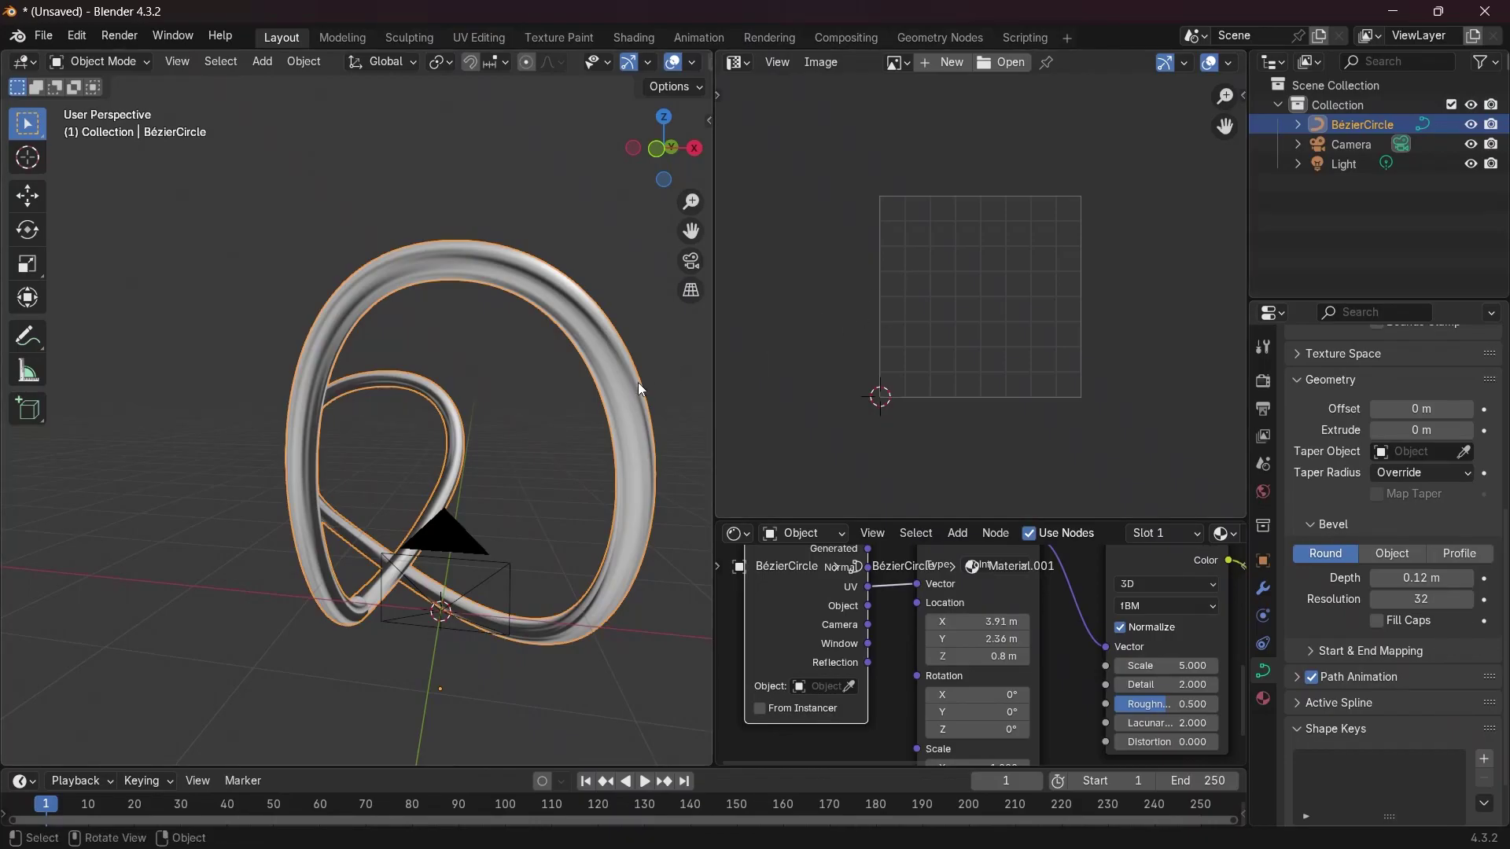
left_click(690, 264)
scroll(535, 272, "down", 3)
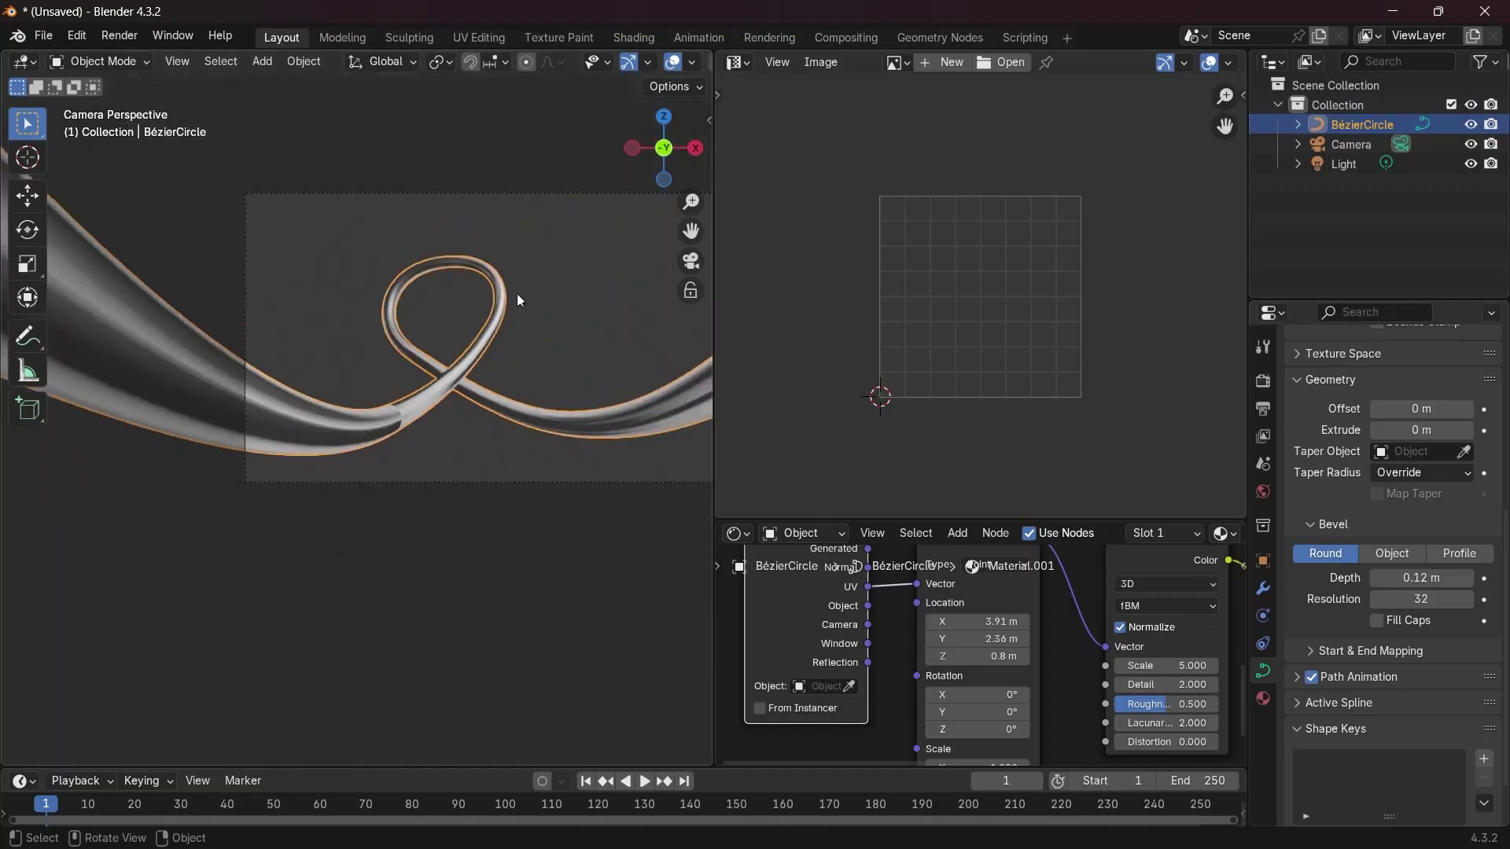
scroll(492, 365, "down", 2)
middle_click_drag(492, 364, 416, 376, "shift")
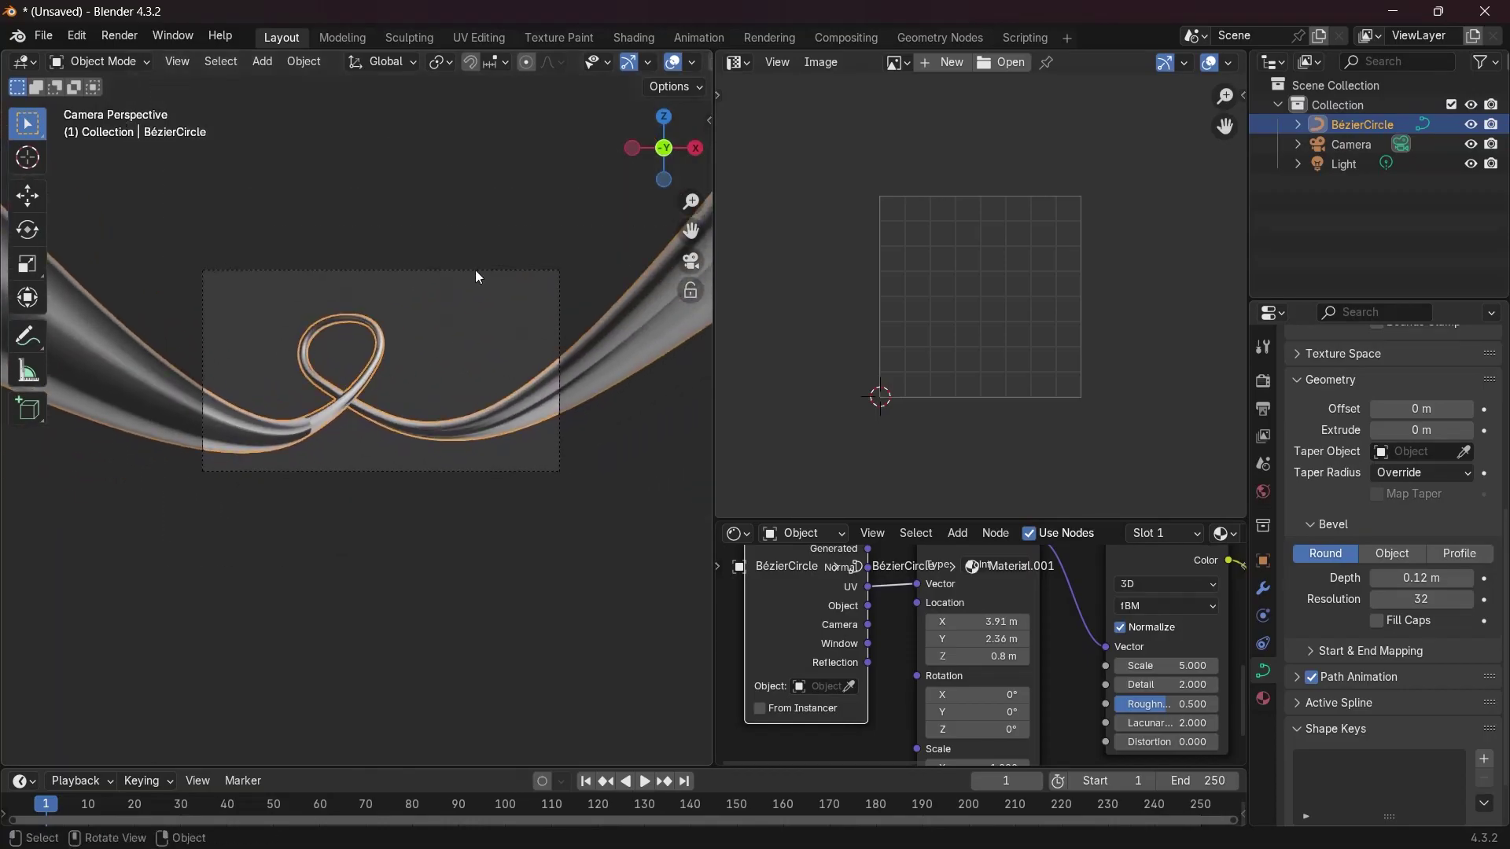
key("Tab")
key("Tab")
left_click(304, 61)
mouse_move(329, 626)
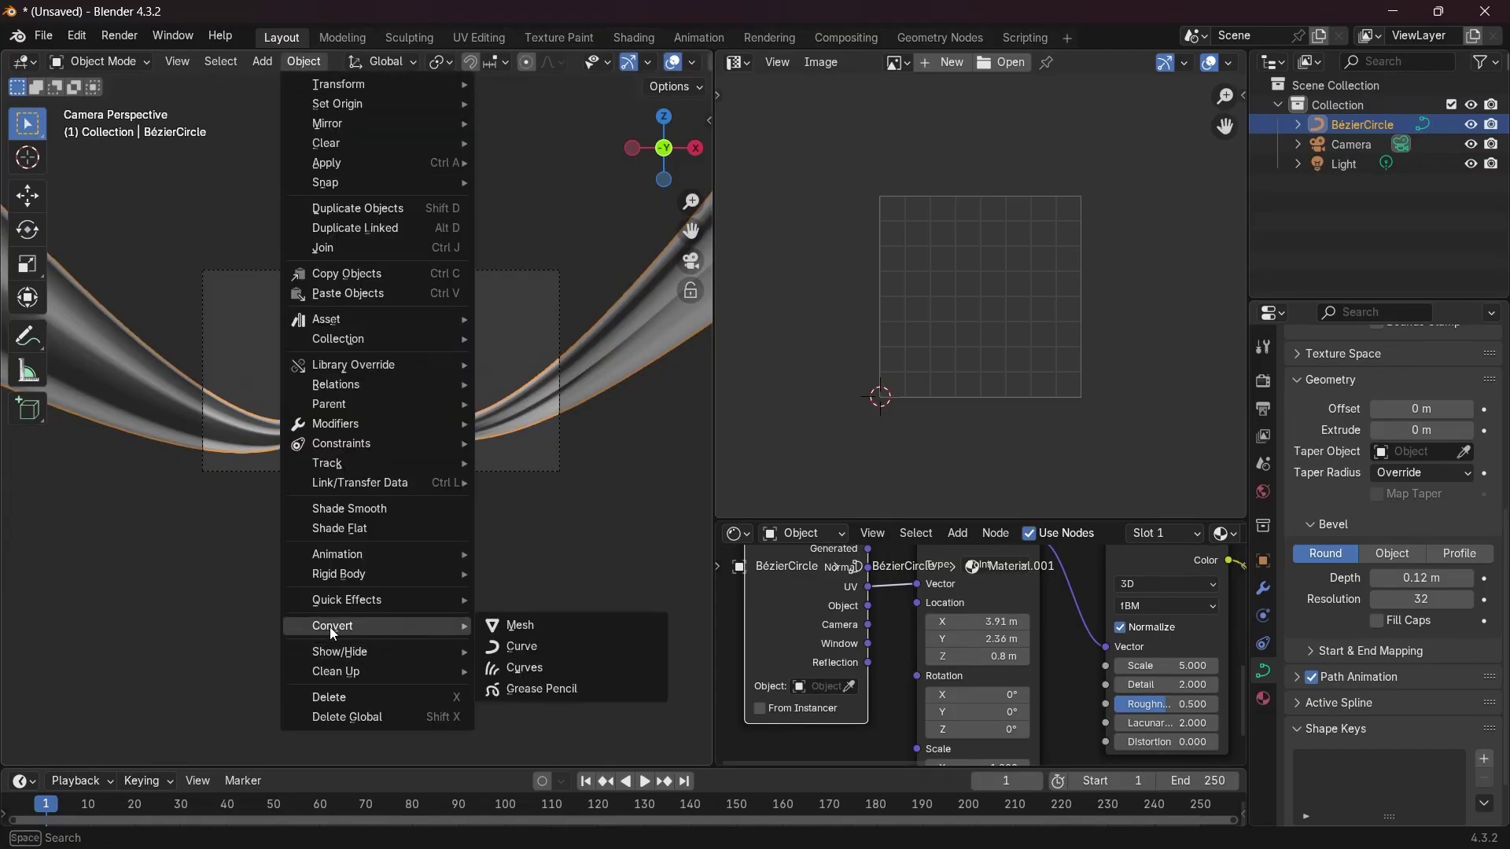
left_click(513, 625)
Enter Edit Mode on the converted tube mesh, inspect its seam area and select all of its geometry
key("Tab")
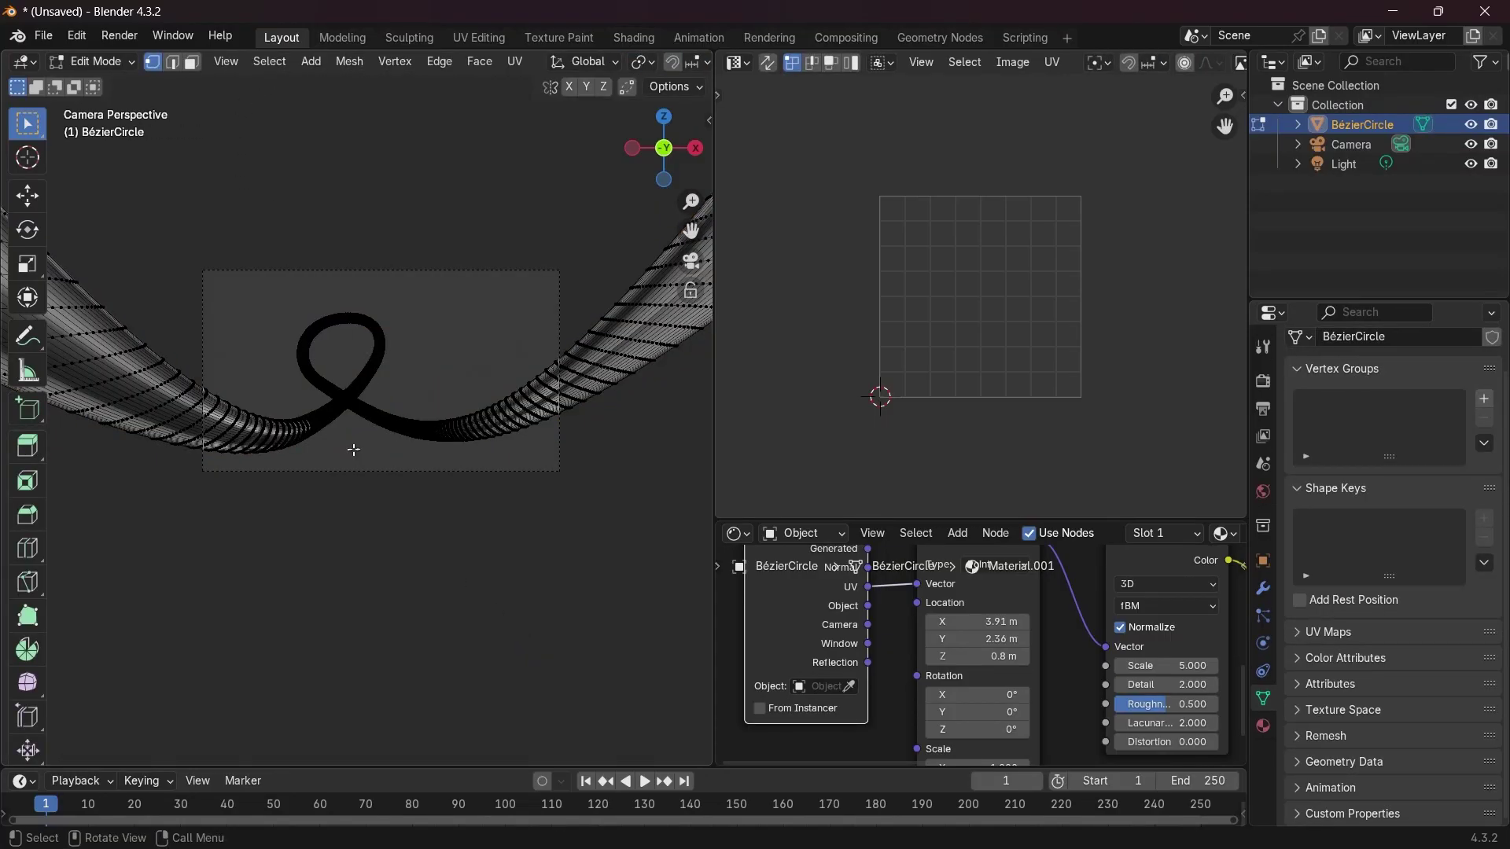
middle_click_drag(353, 450, 174, 423)
scroll(421, 630, "up", 5)
scroll(175, 423, "down", 2)
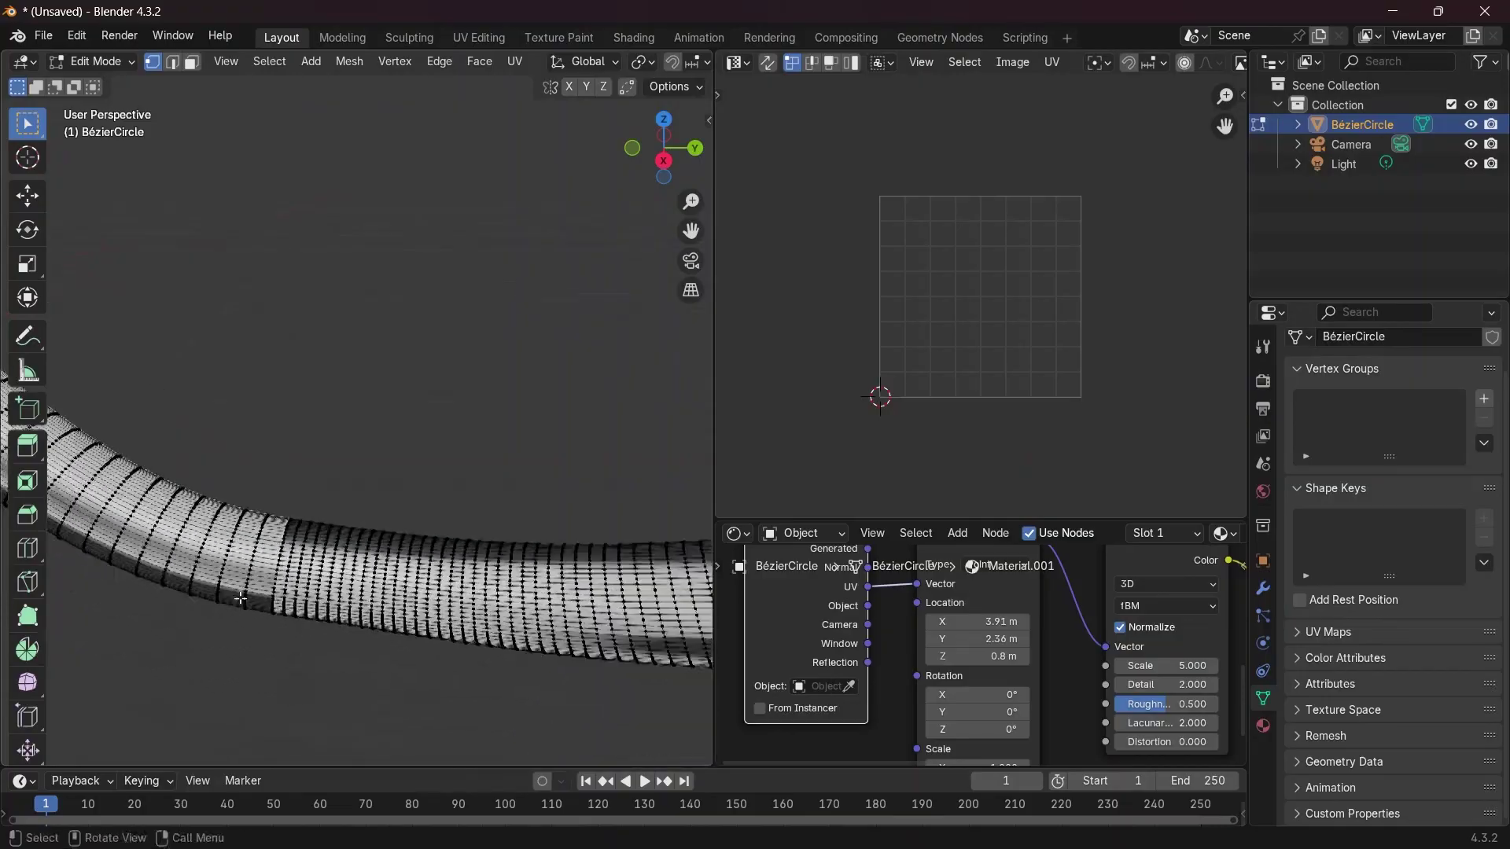
scroll(240, 598, "down", 2)
scroll(271, 515, "up", 3)
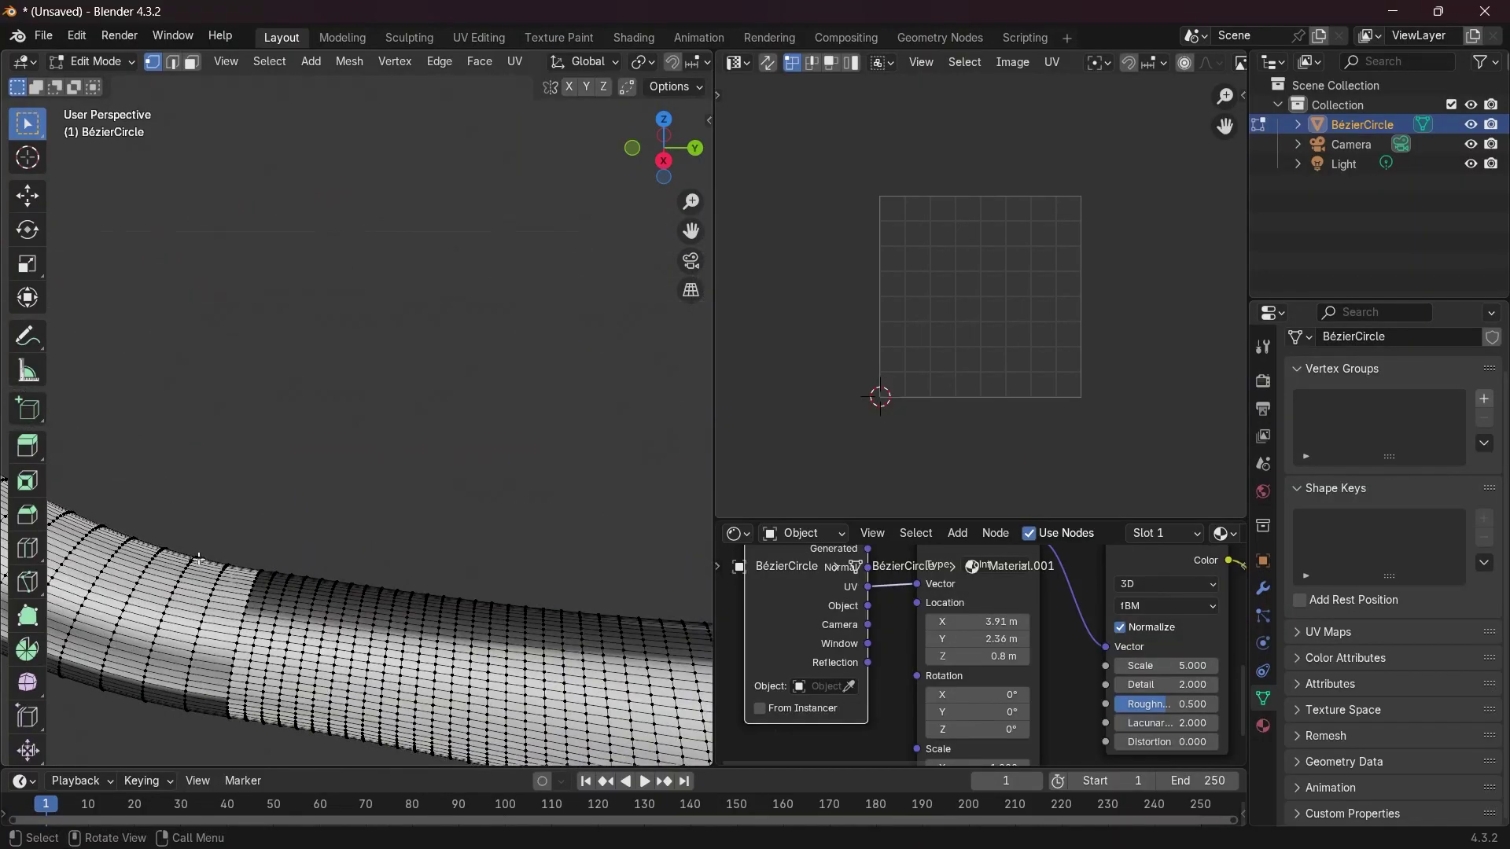
scroll(196, 556, "down", 8)
middle_click_drag(220, 556, 420, 566)
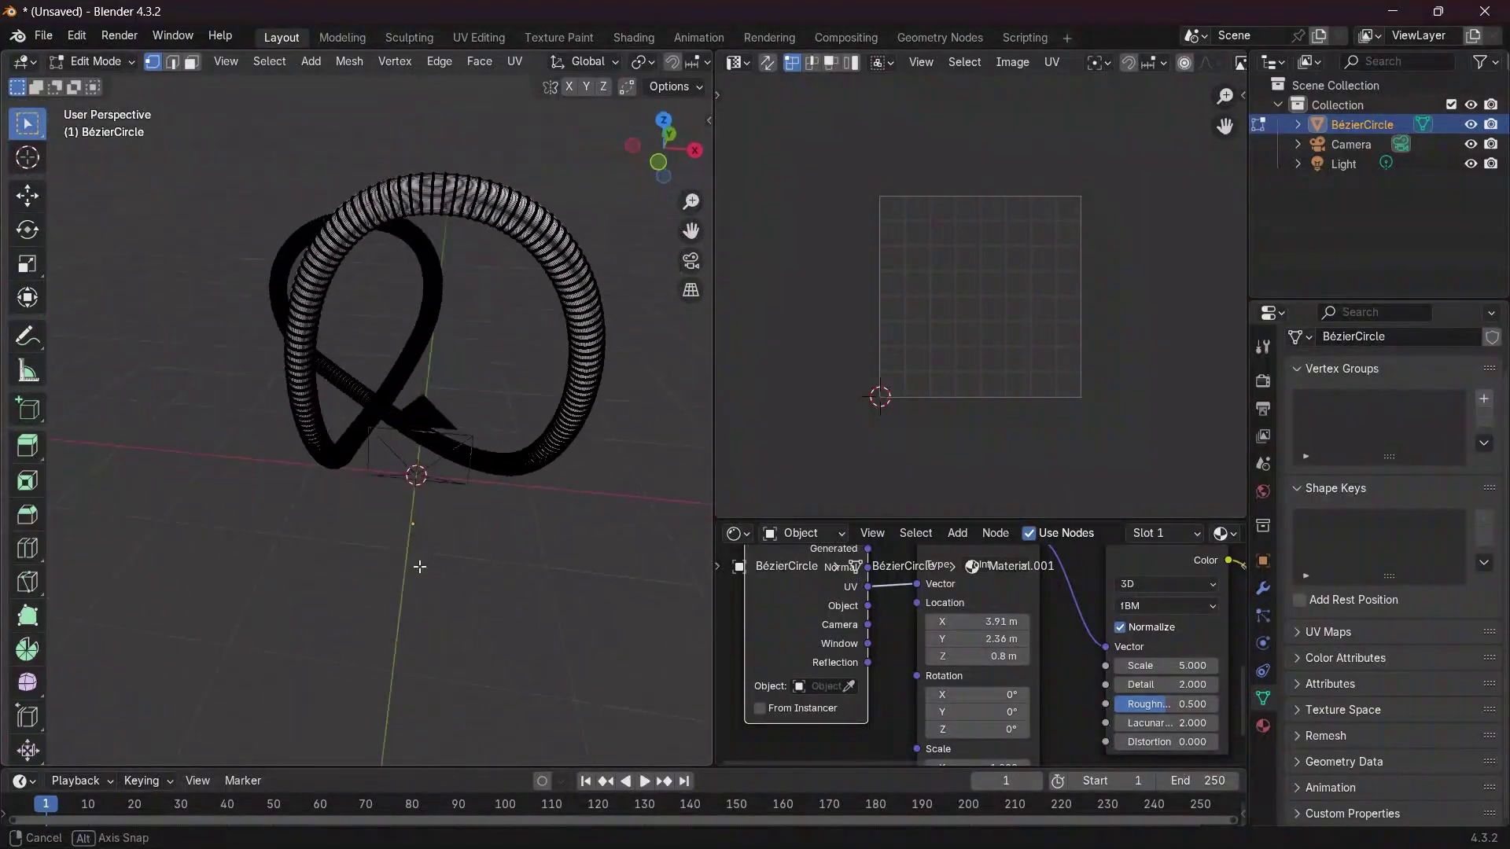
key("a")
Examine how the tube's UV layout fills the UV grid, from close up and as a whole
scroll(937, 343, "up", 5)
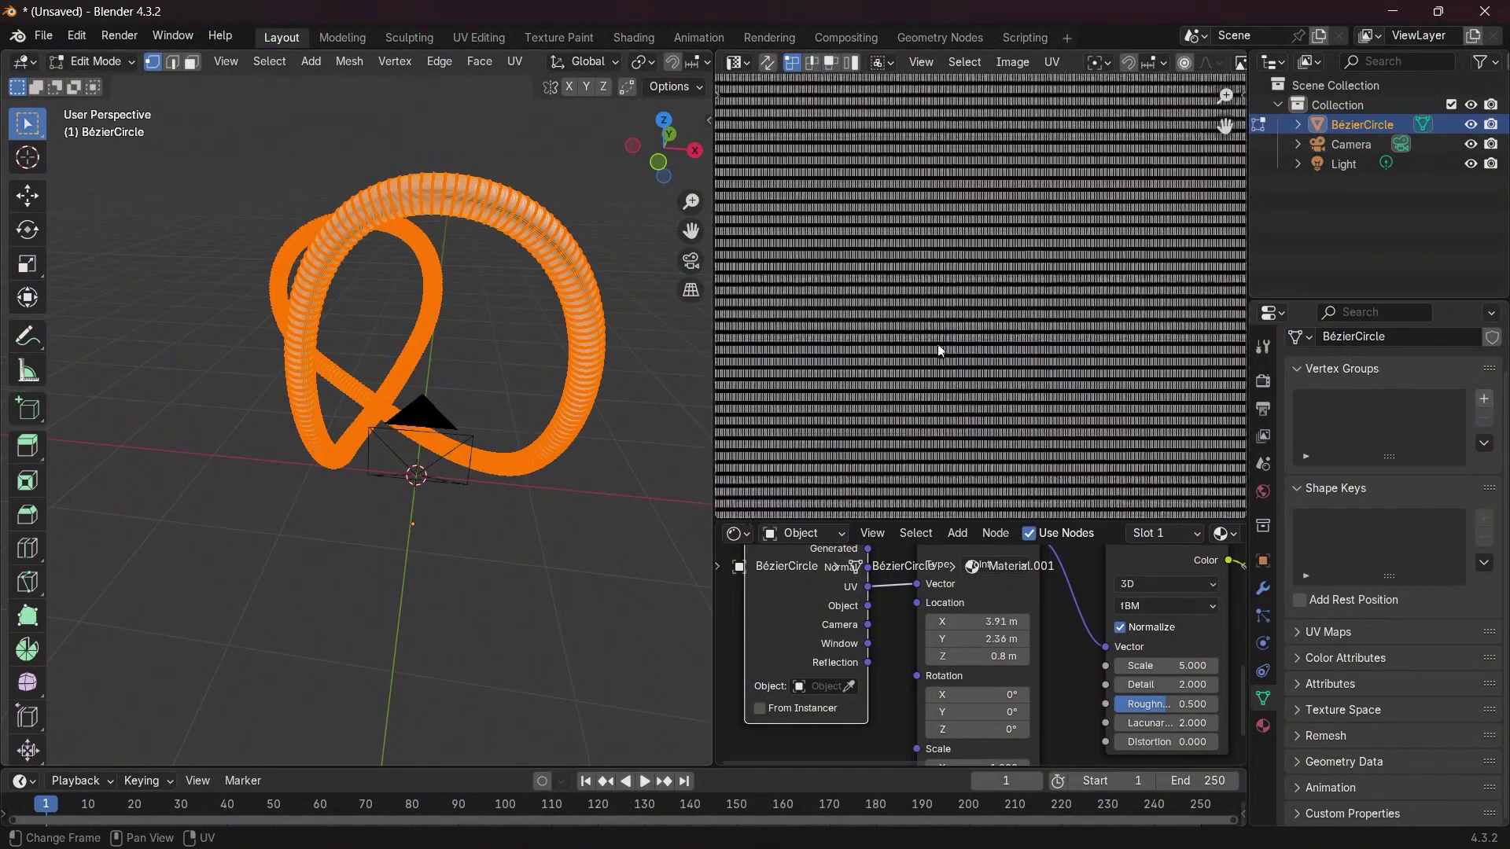
scroll(942, 349, "down", 5)
scroll(988, 297, "up", 2)
middle_click_drag(948, 347, 877, 346, "shift")
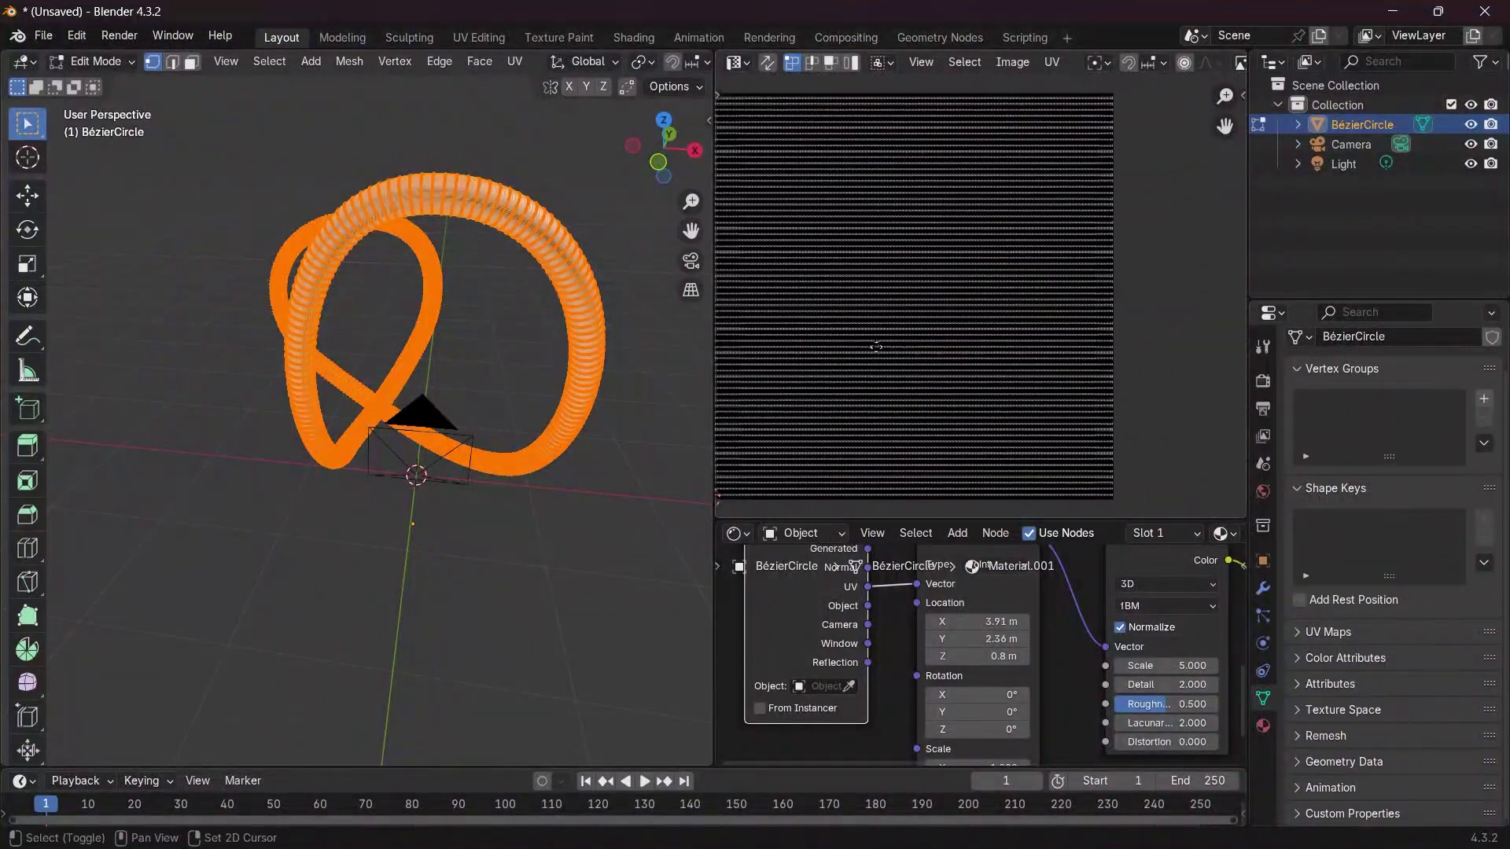
scroll(936, 333, "down", 8)
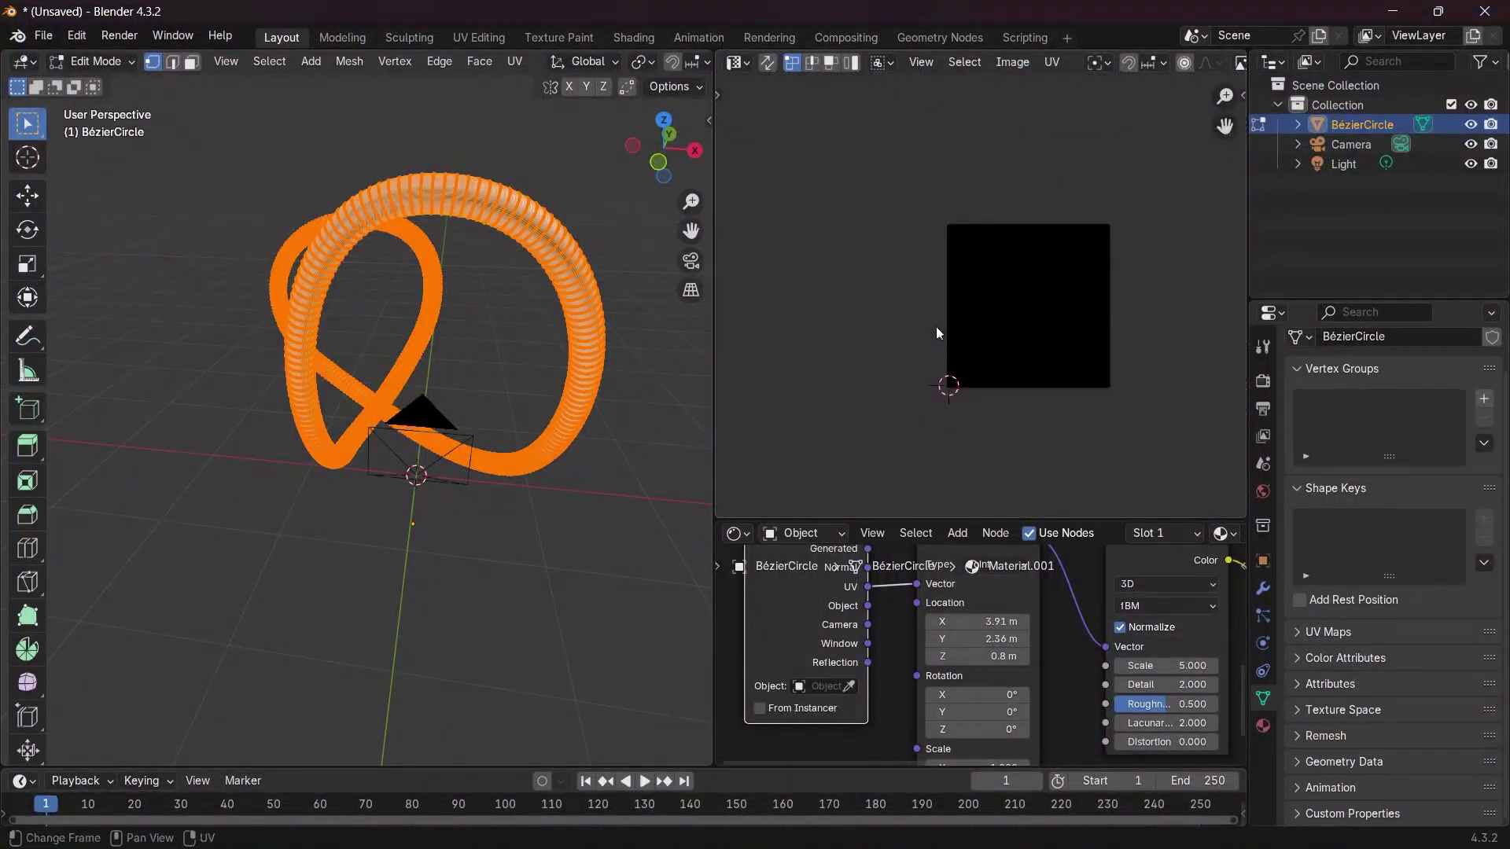
scroll(971, 337, "up", 3)
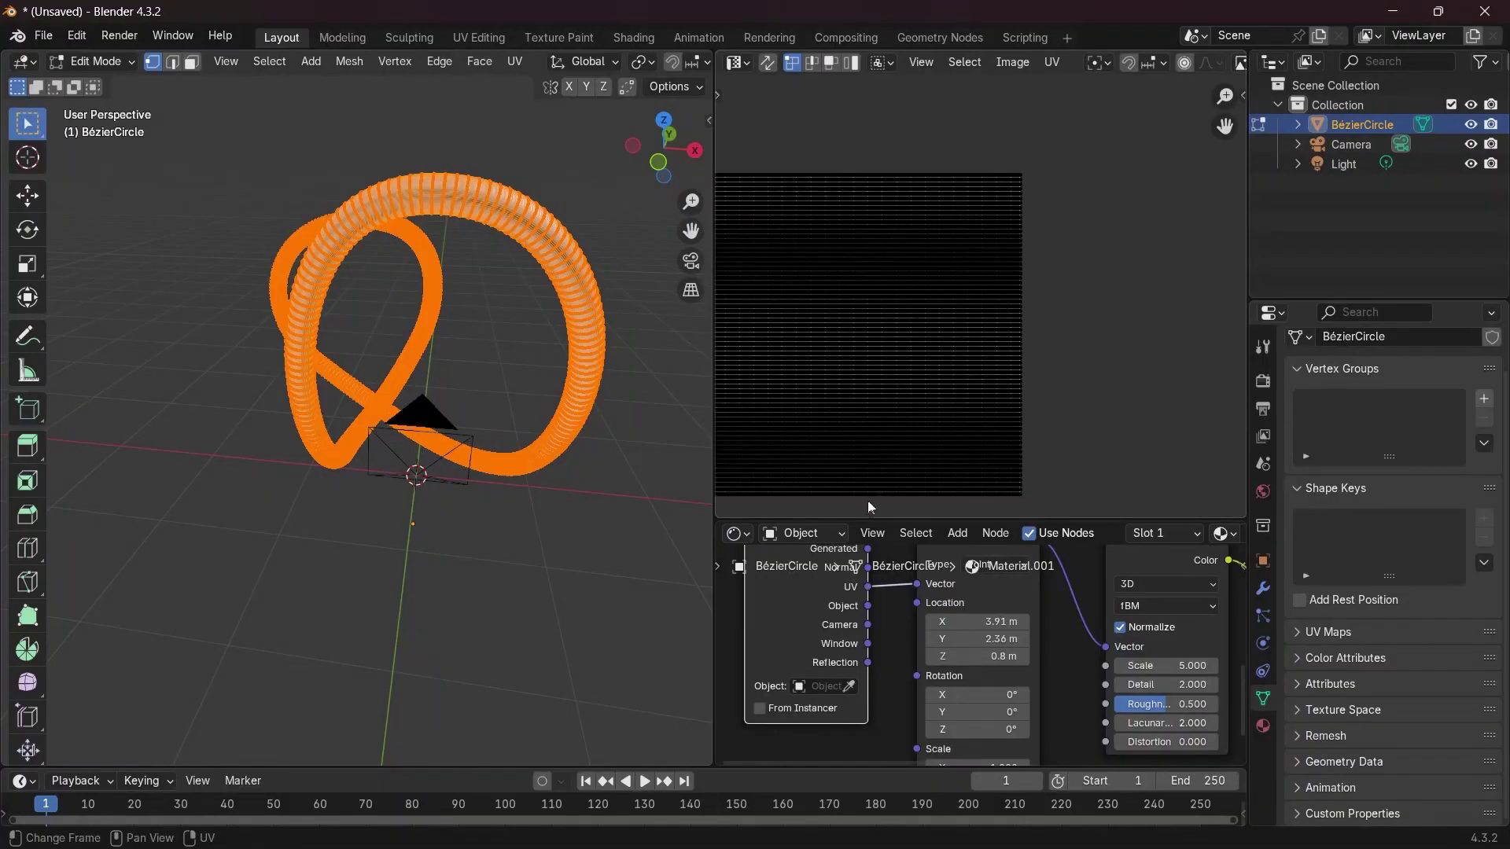
middle_click_drag(973, 384, 1025, 366)
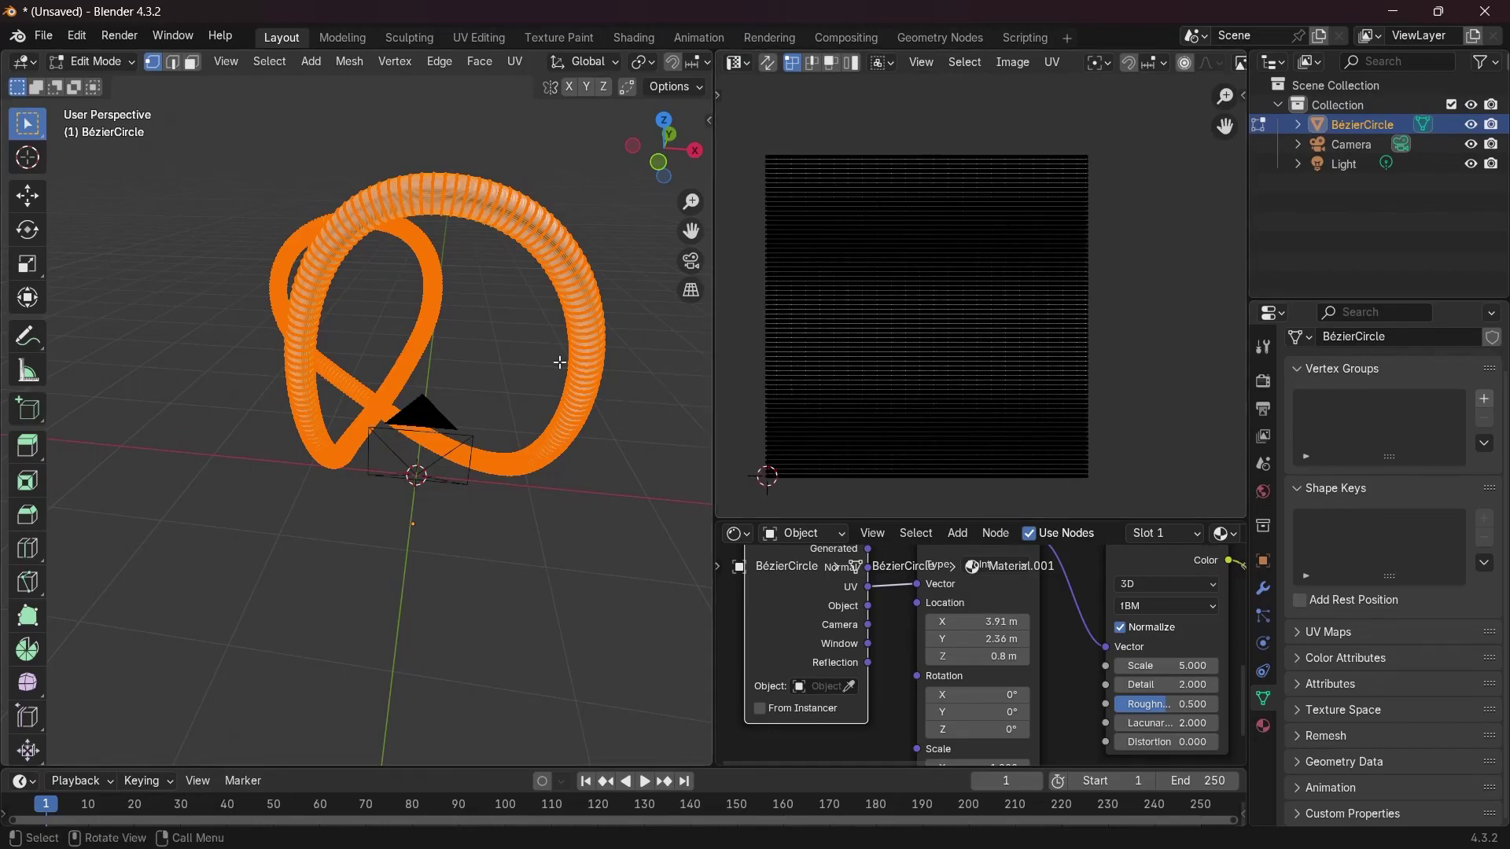
scroll(368, 411, "up", 5)
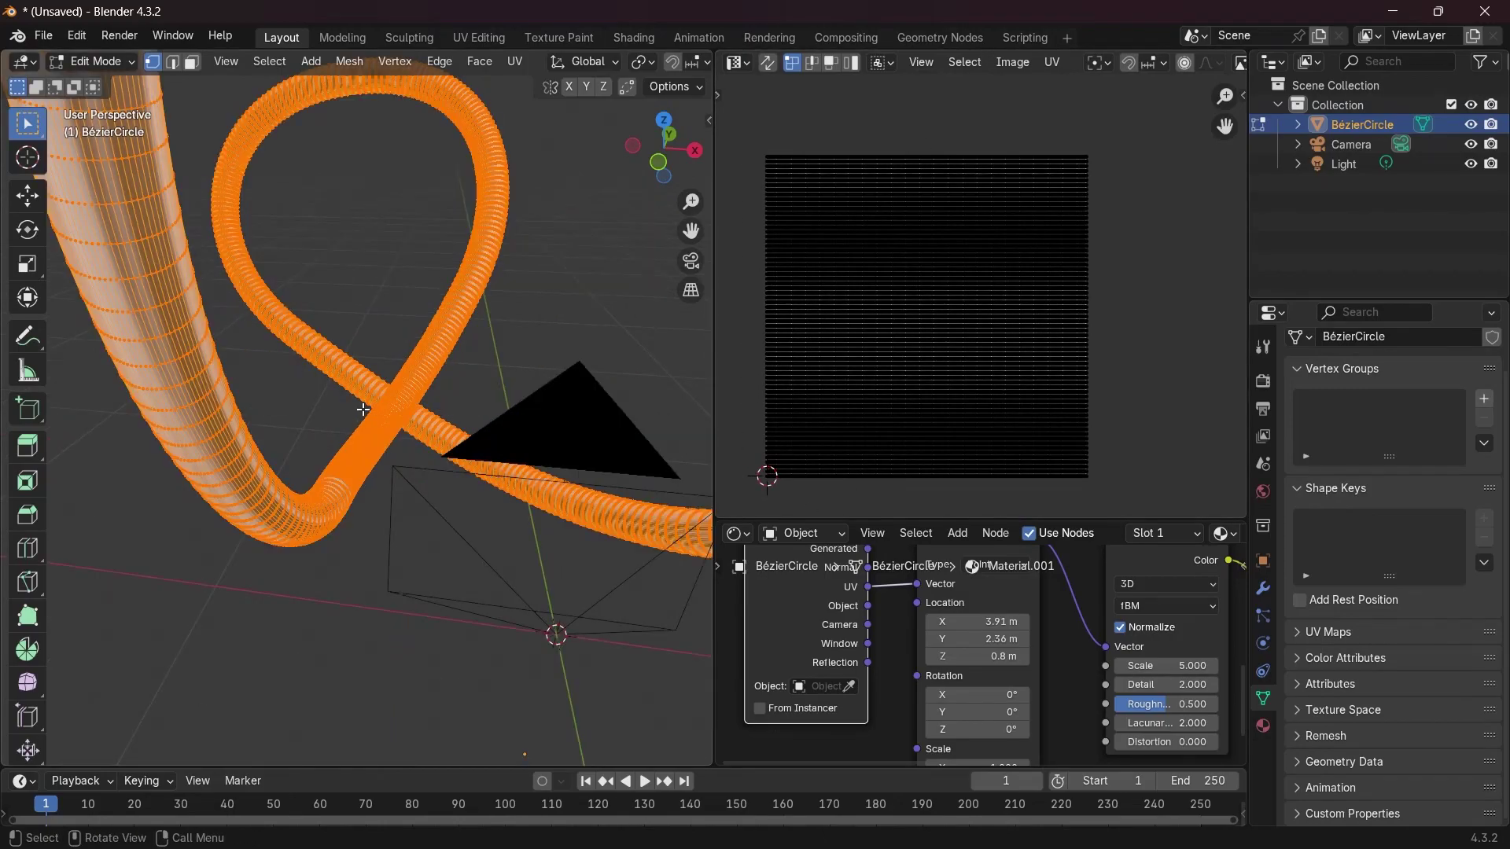
key("u")
mouse_move(364, 412)
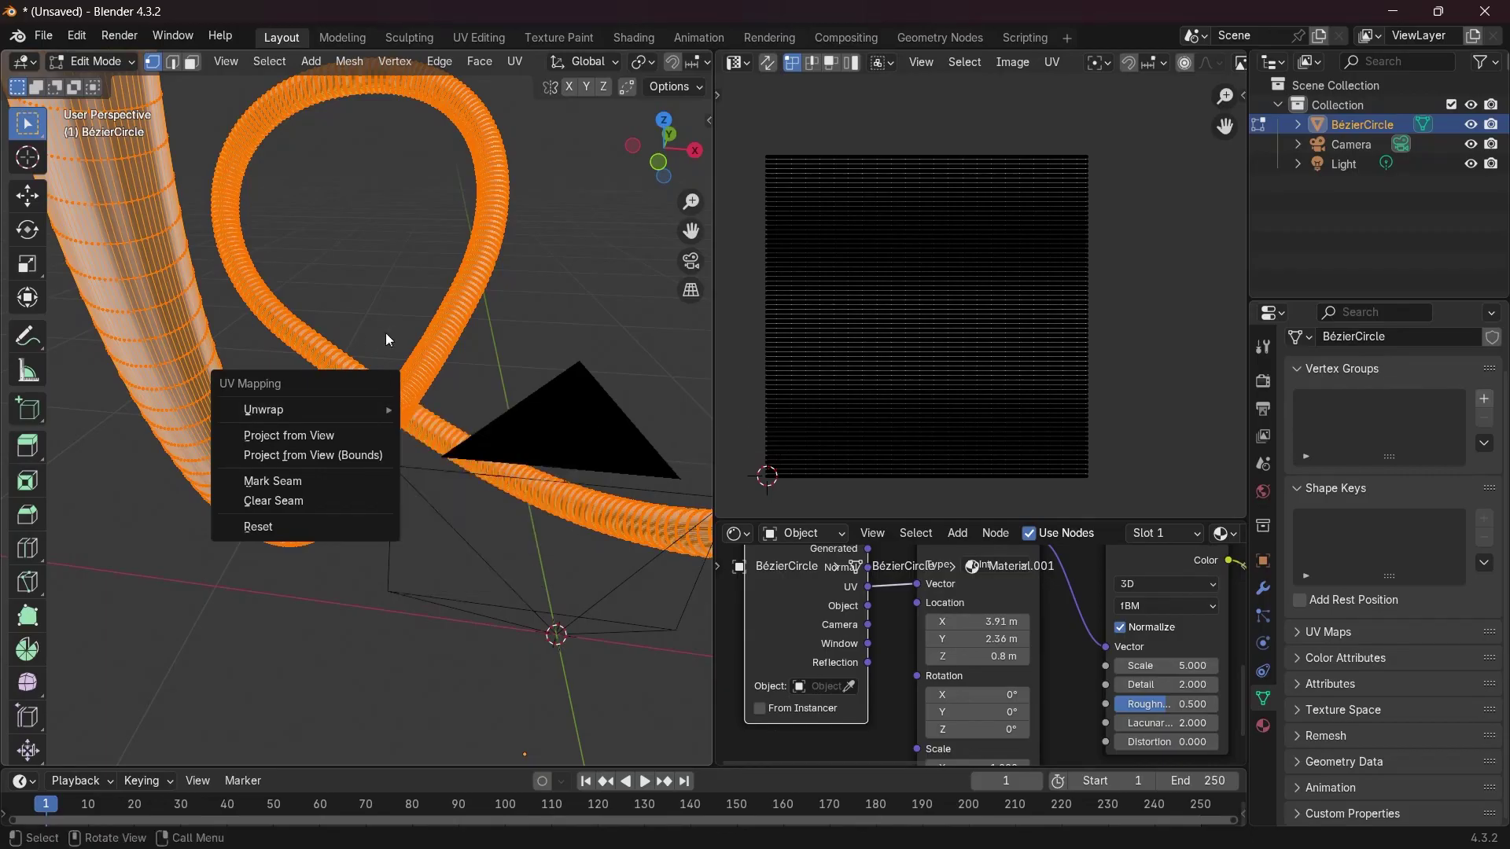
scroll(432, 325, "down", 4)
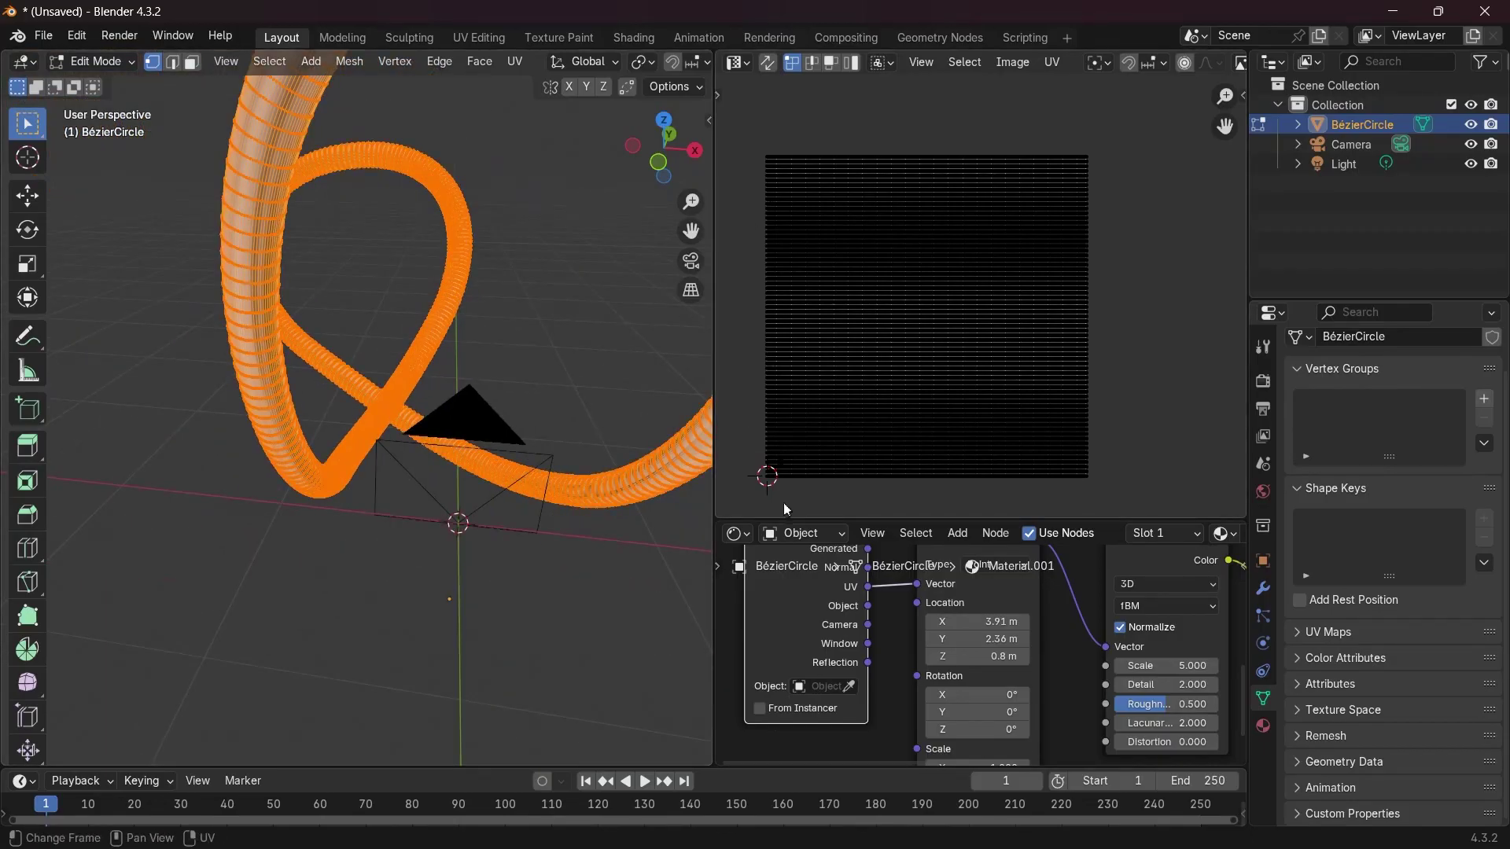
scroll(391, 217, "down", 3)
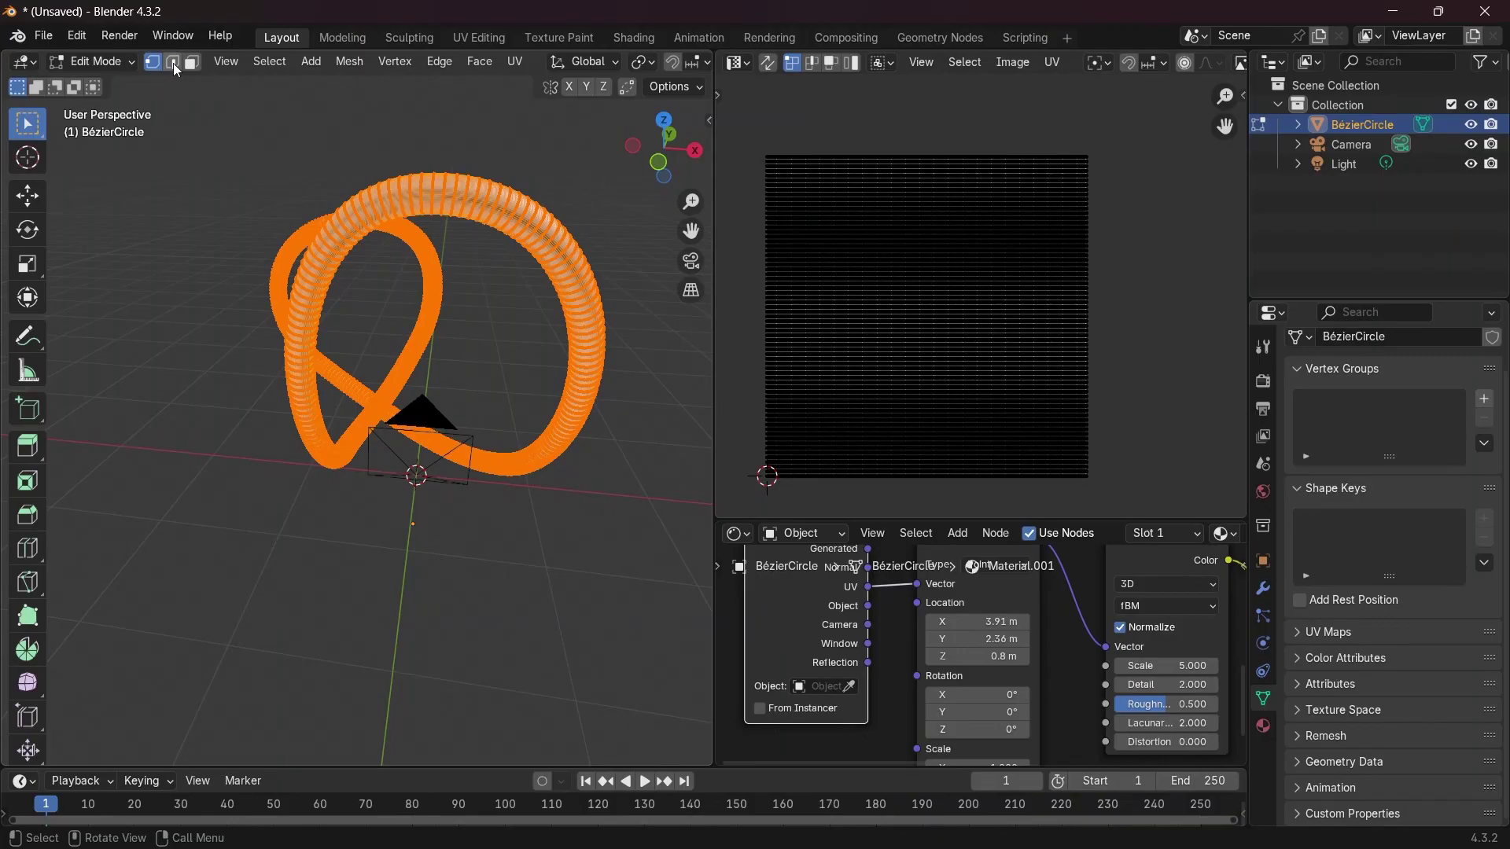
Switch the mesh to edge selection and deselect all of the tube's geometry
left_click(173, 63)
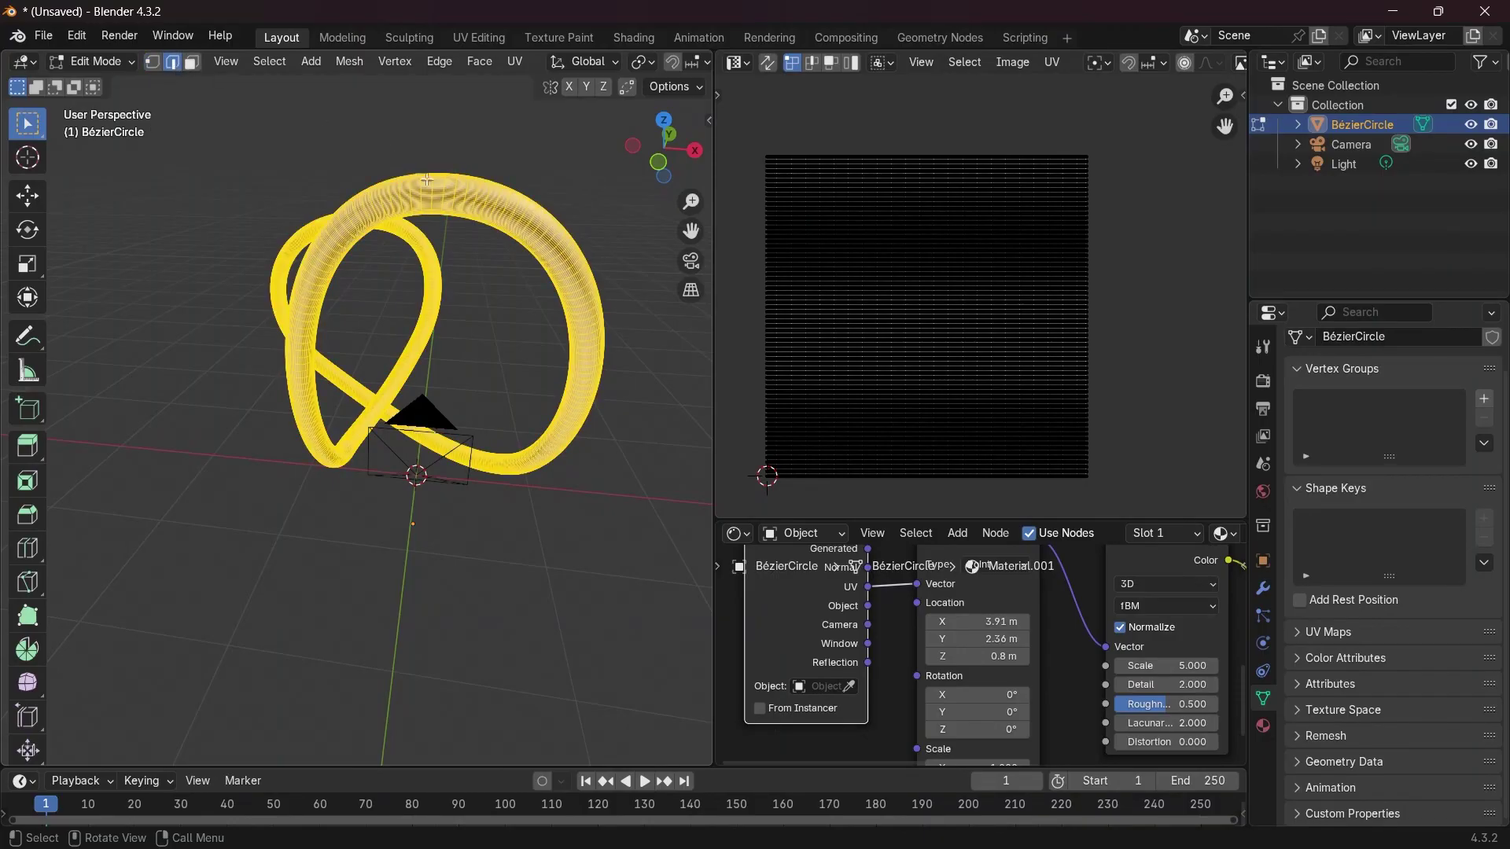
scroll(427, 179, "up", 2)
scroll(441, 188, "down", 1)
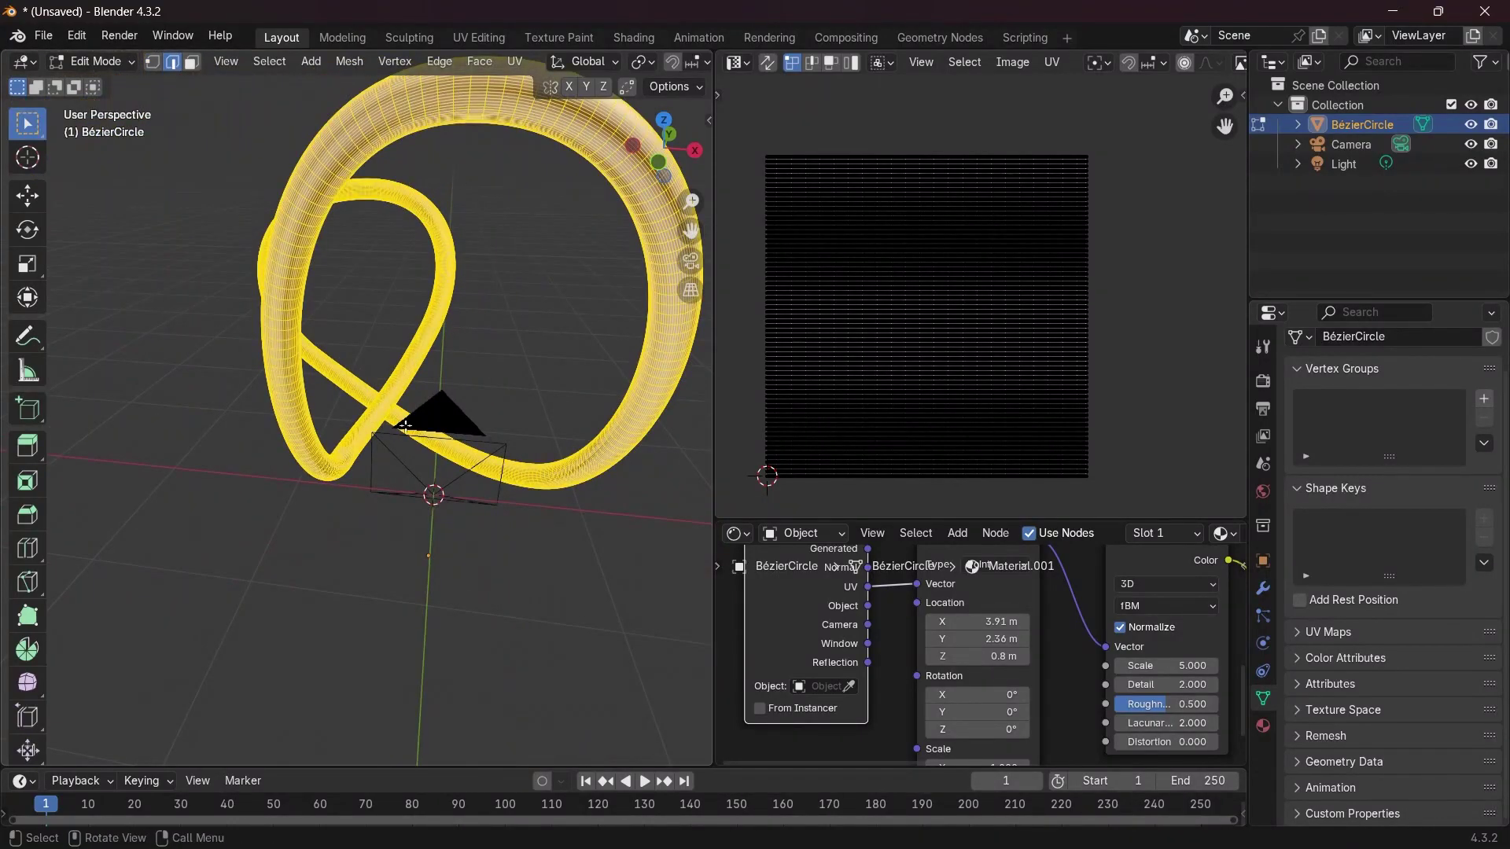
middle_click_drag(464, 367, 395, 409, "shift")
left_click(446, 446)
Try selecting an edge loop running lengthwise along the upper outer side of the tube
scroll(450, 447, "up", 3)
scroll(450, 447, "down", 2)
left_click(204, 151)
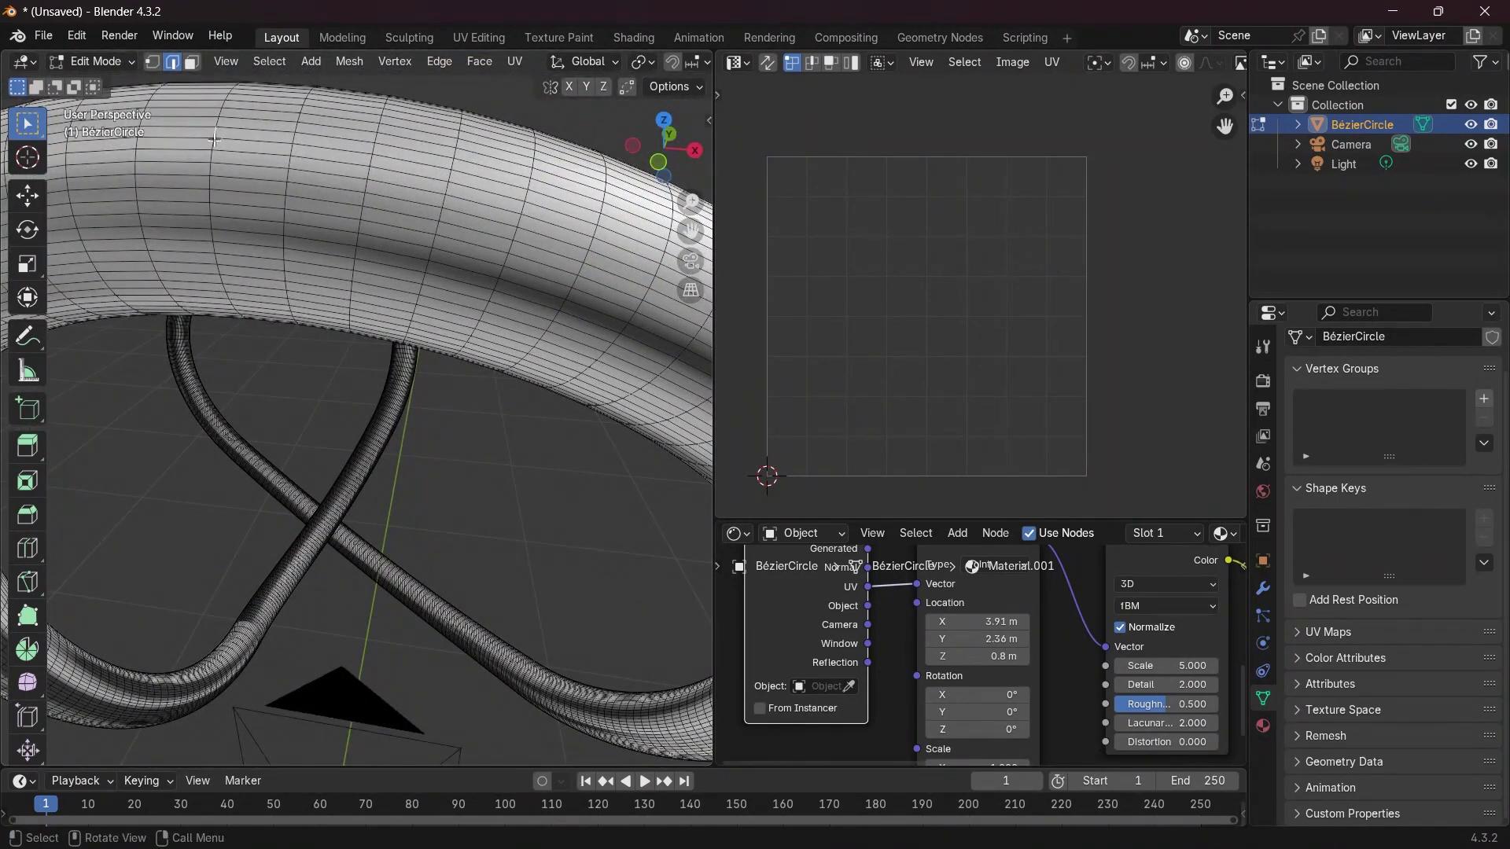
key("shift")
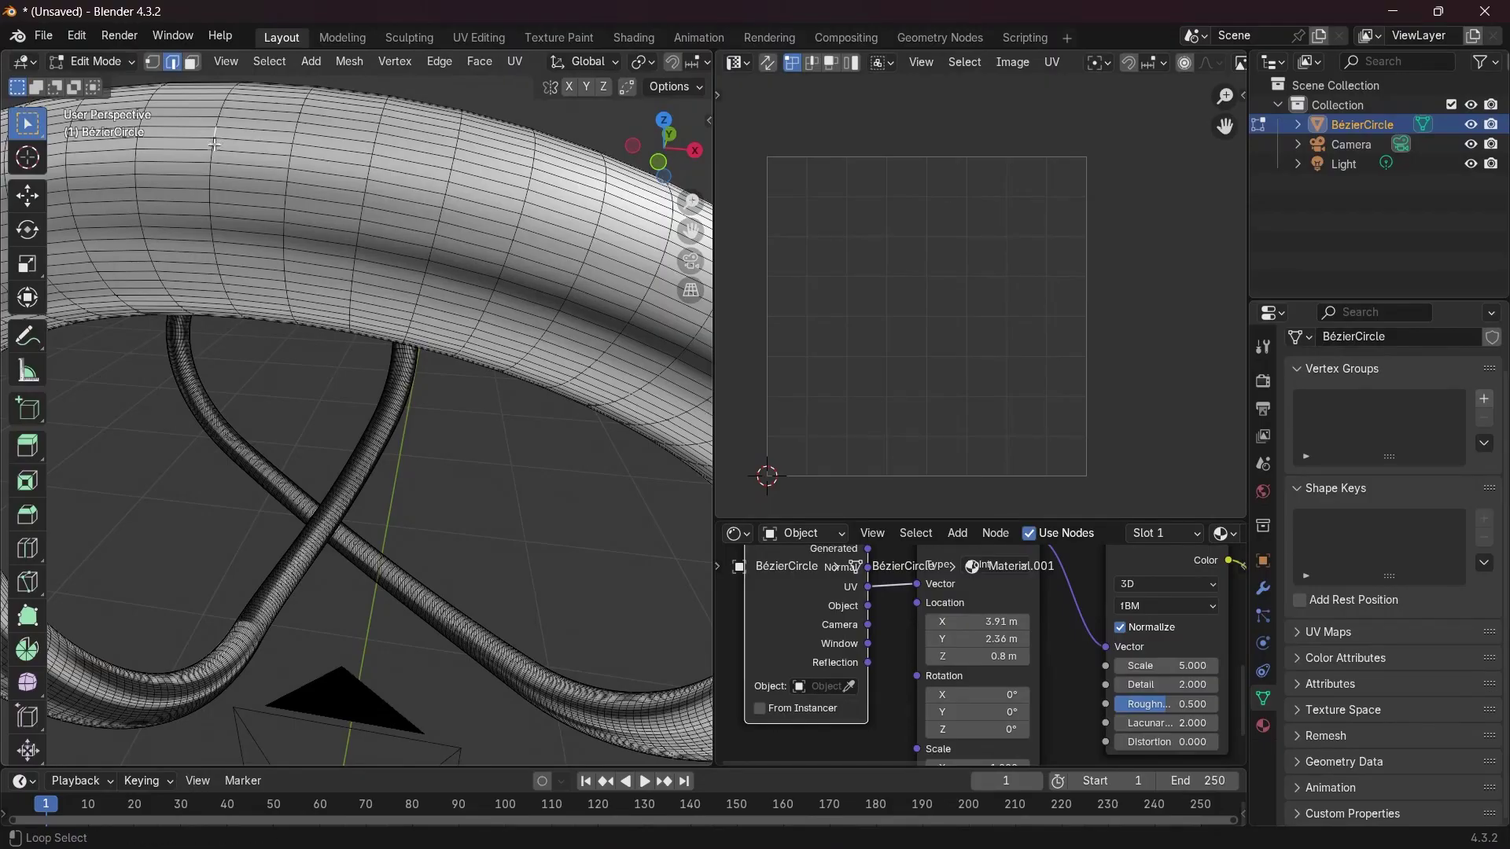
left_click(212, 149, "alt")
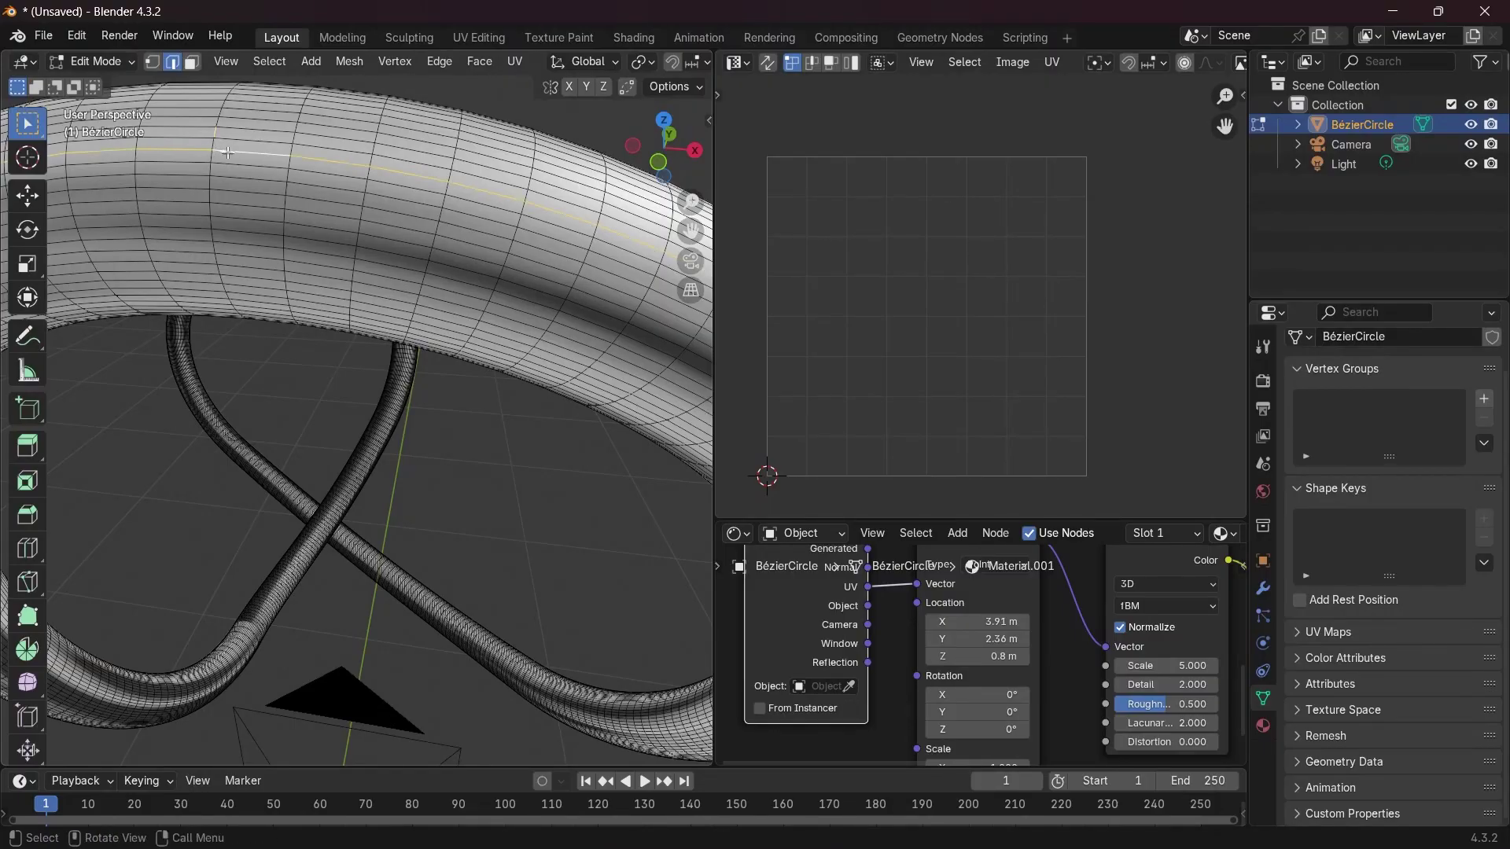
scroll(236, 162, "down", 5)
scroll(392, 328, "up", 5)
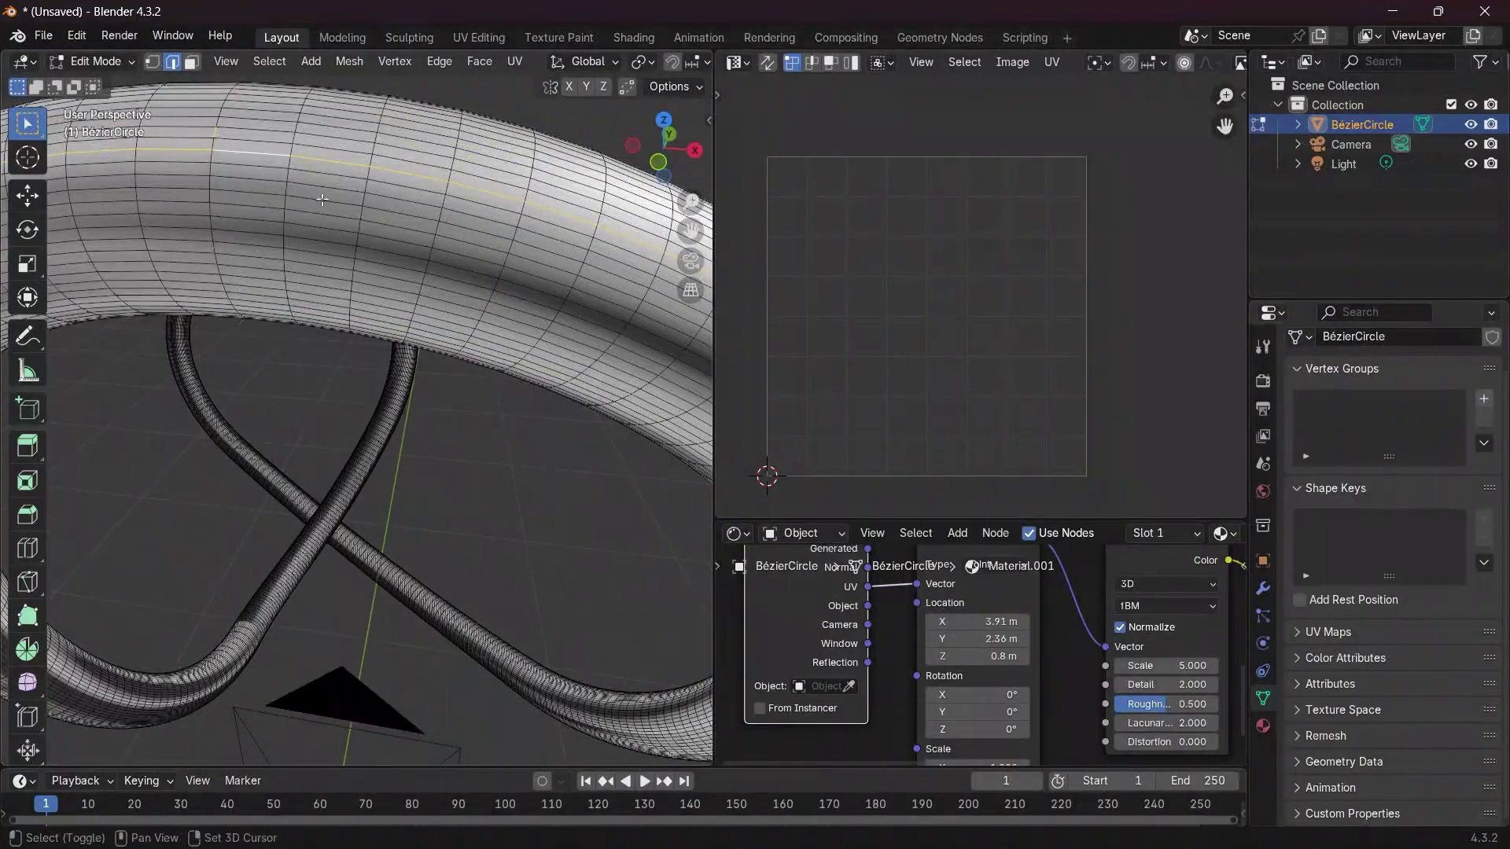
left_click(203, 146, "alt")
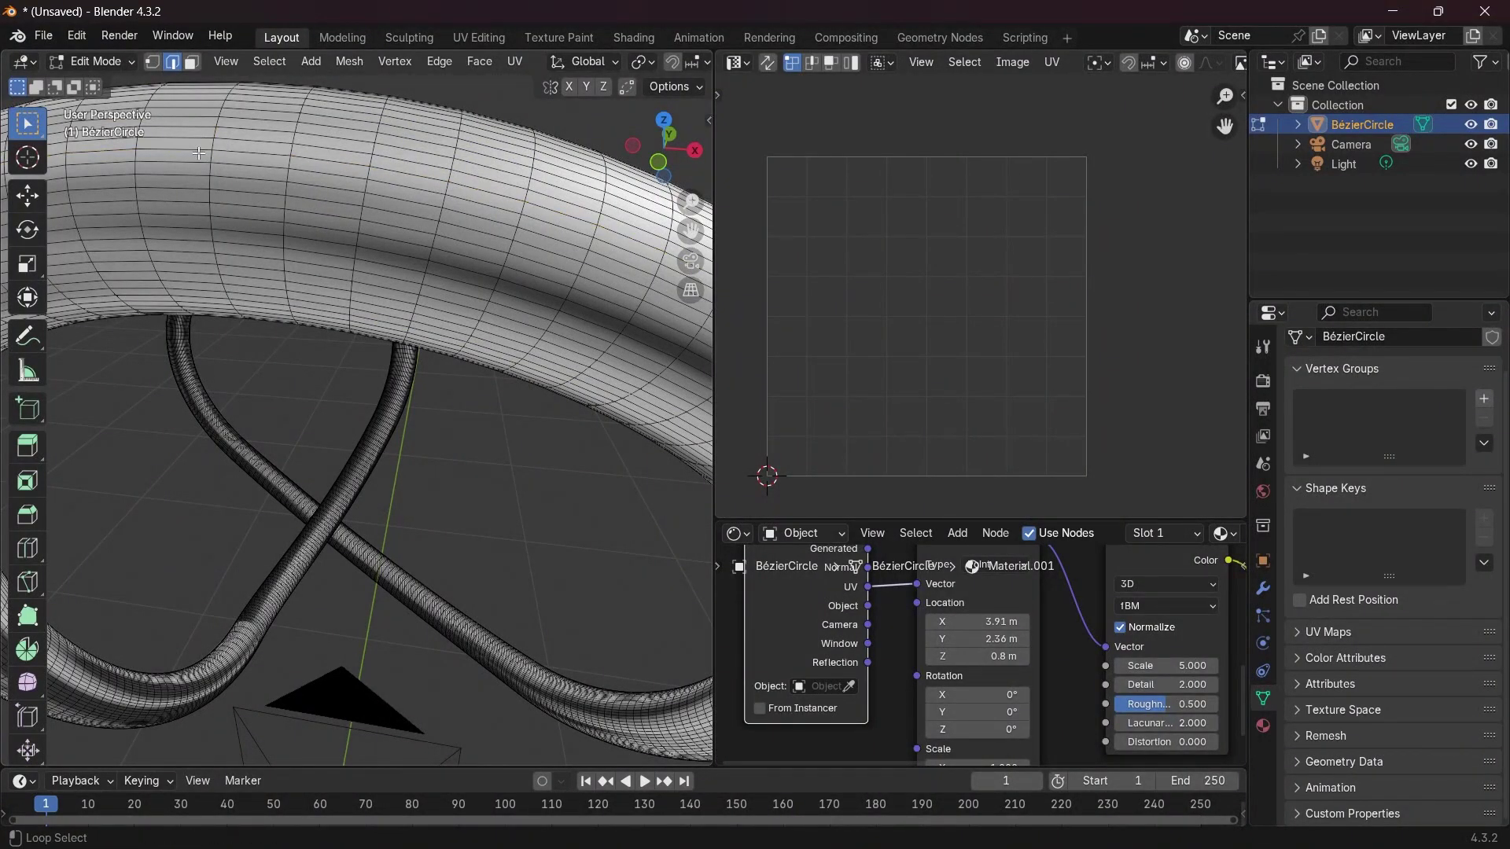
Select a lengthwise edge loop along the inner side of the tube's loop and check its position through the camera
left_click(692, 265)
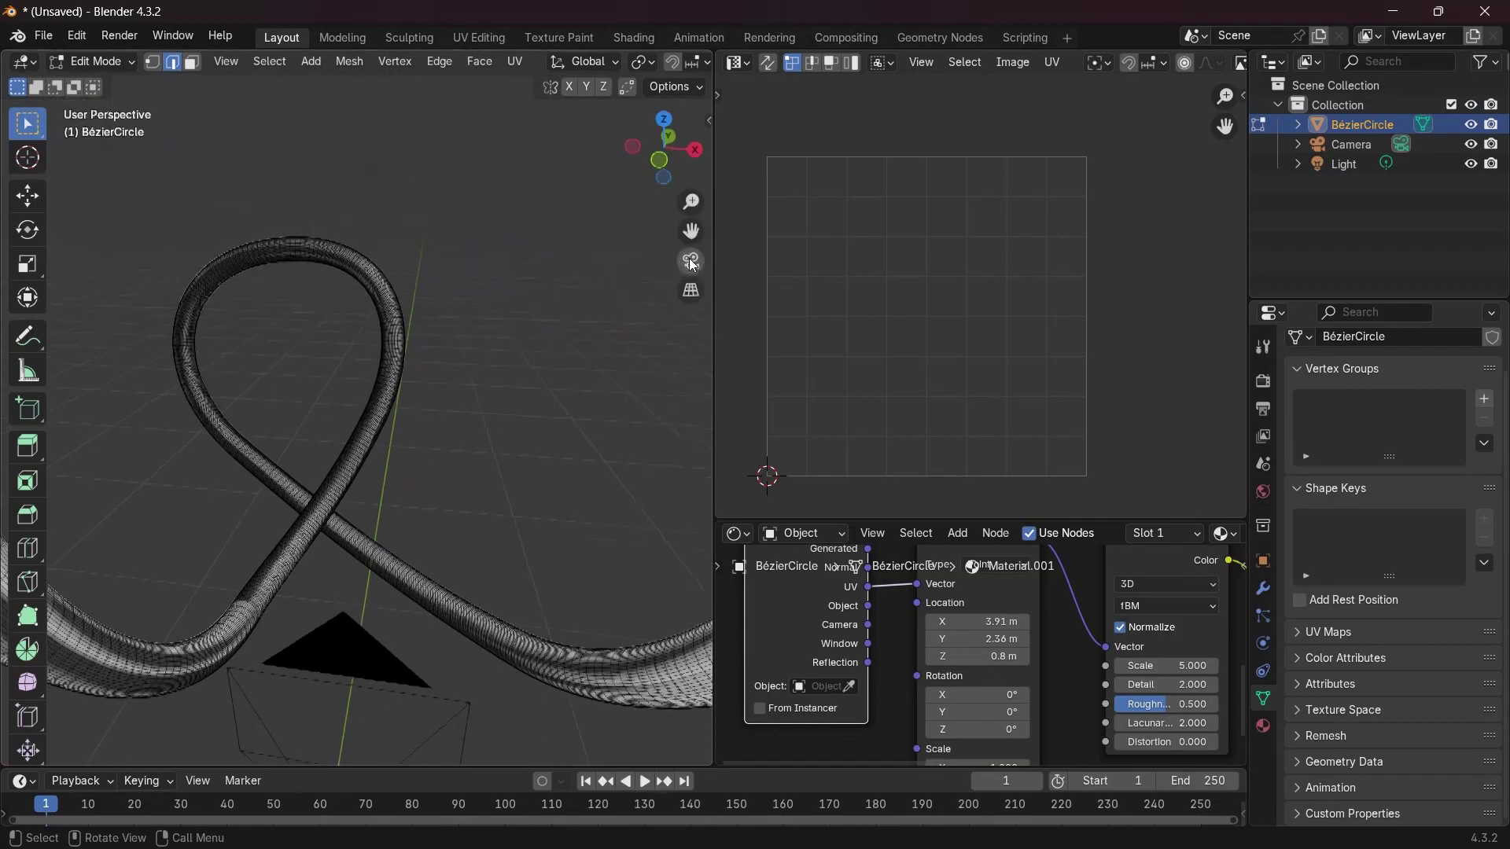
scroll(362, 465, "up", 8)
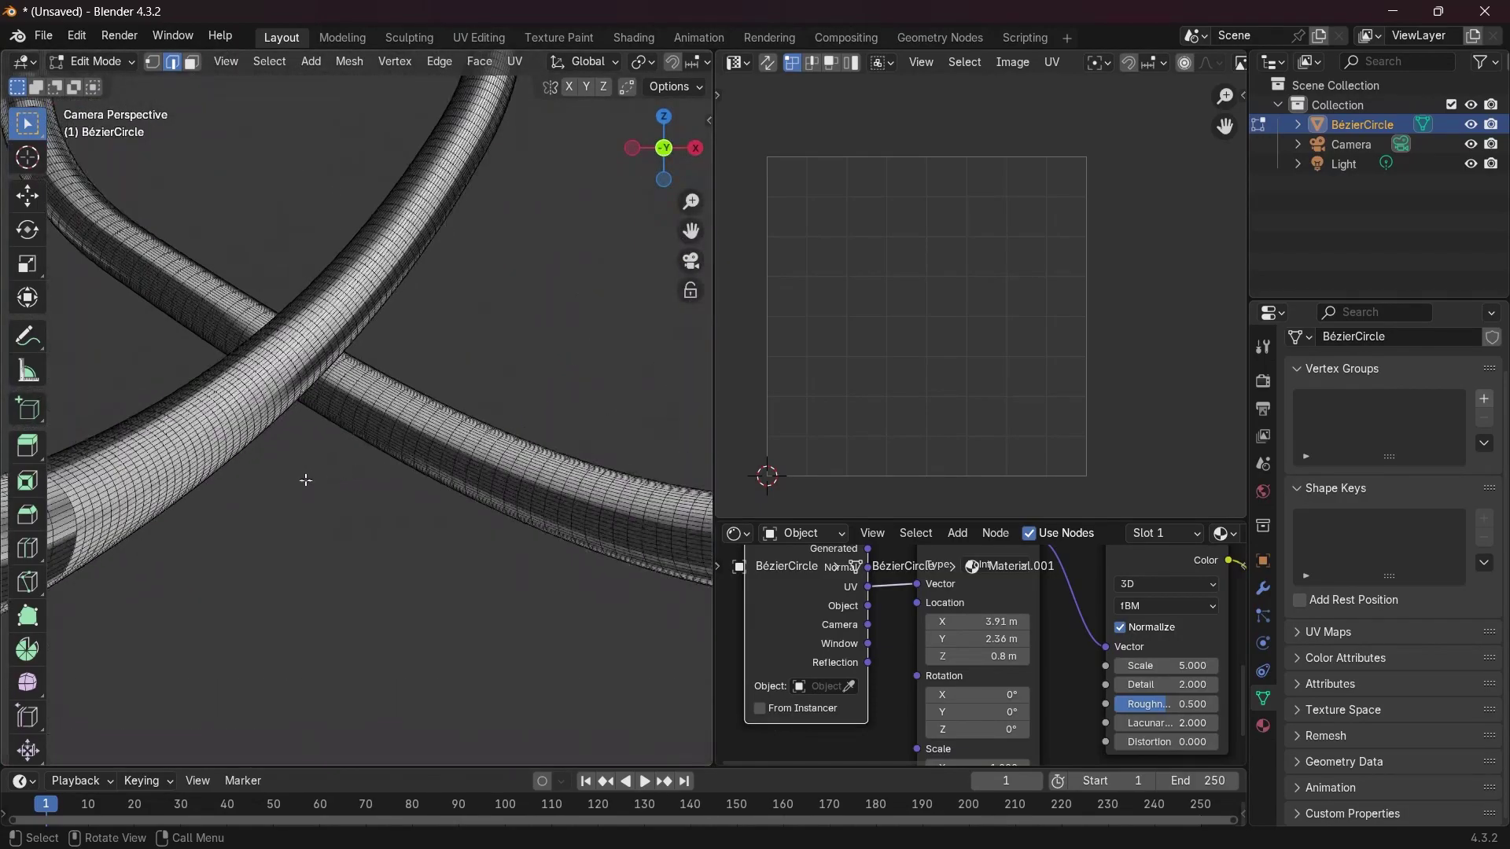
scroll(306, 474, "down", 4)
scroll(312, 320, "down", 5)
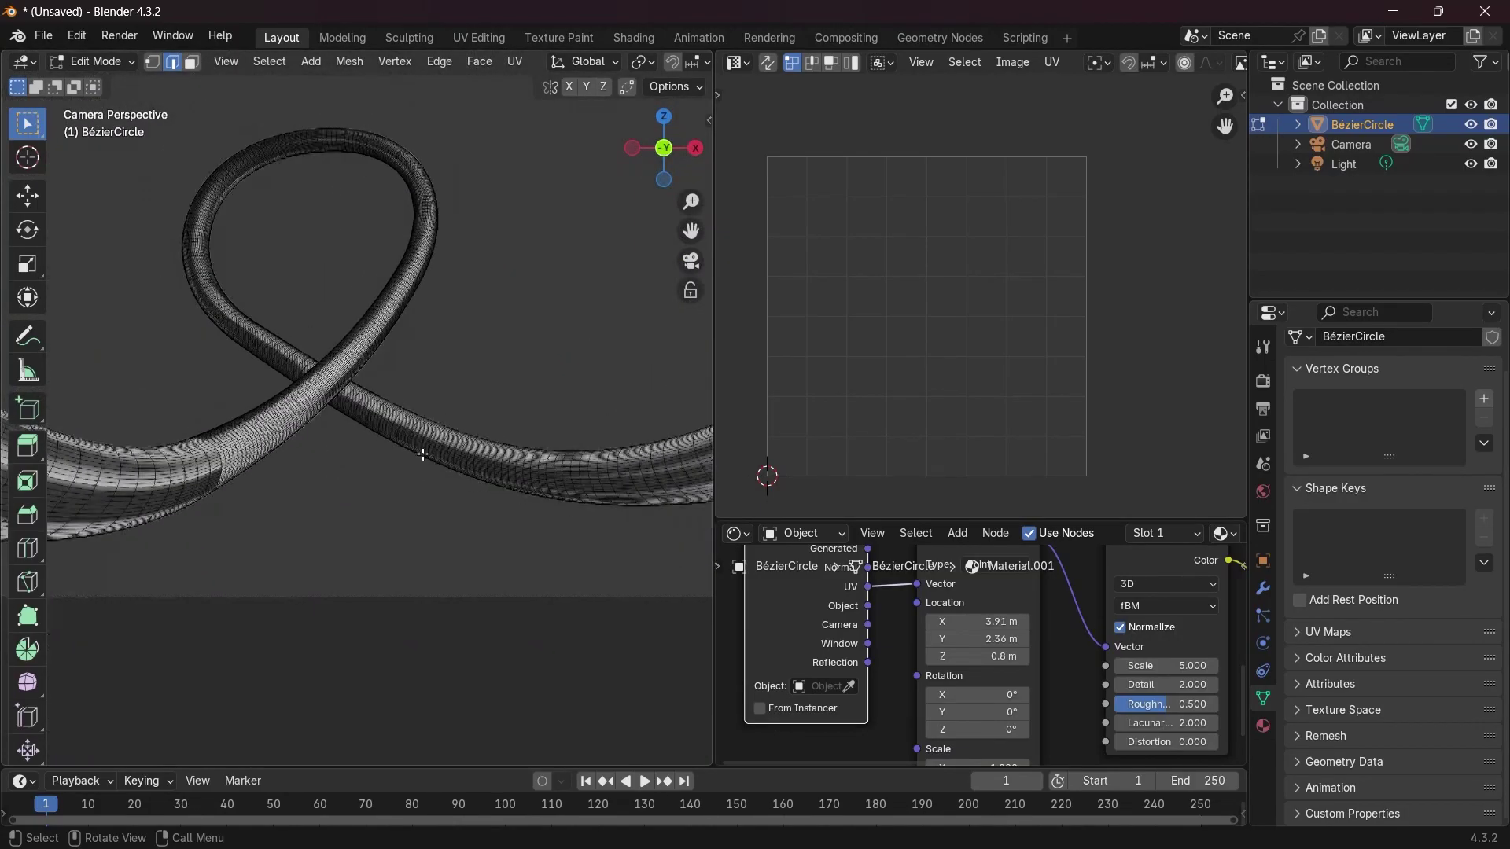
middle_click_drag(497, 398, 220, 339)
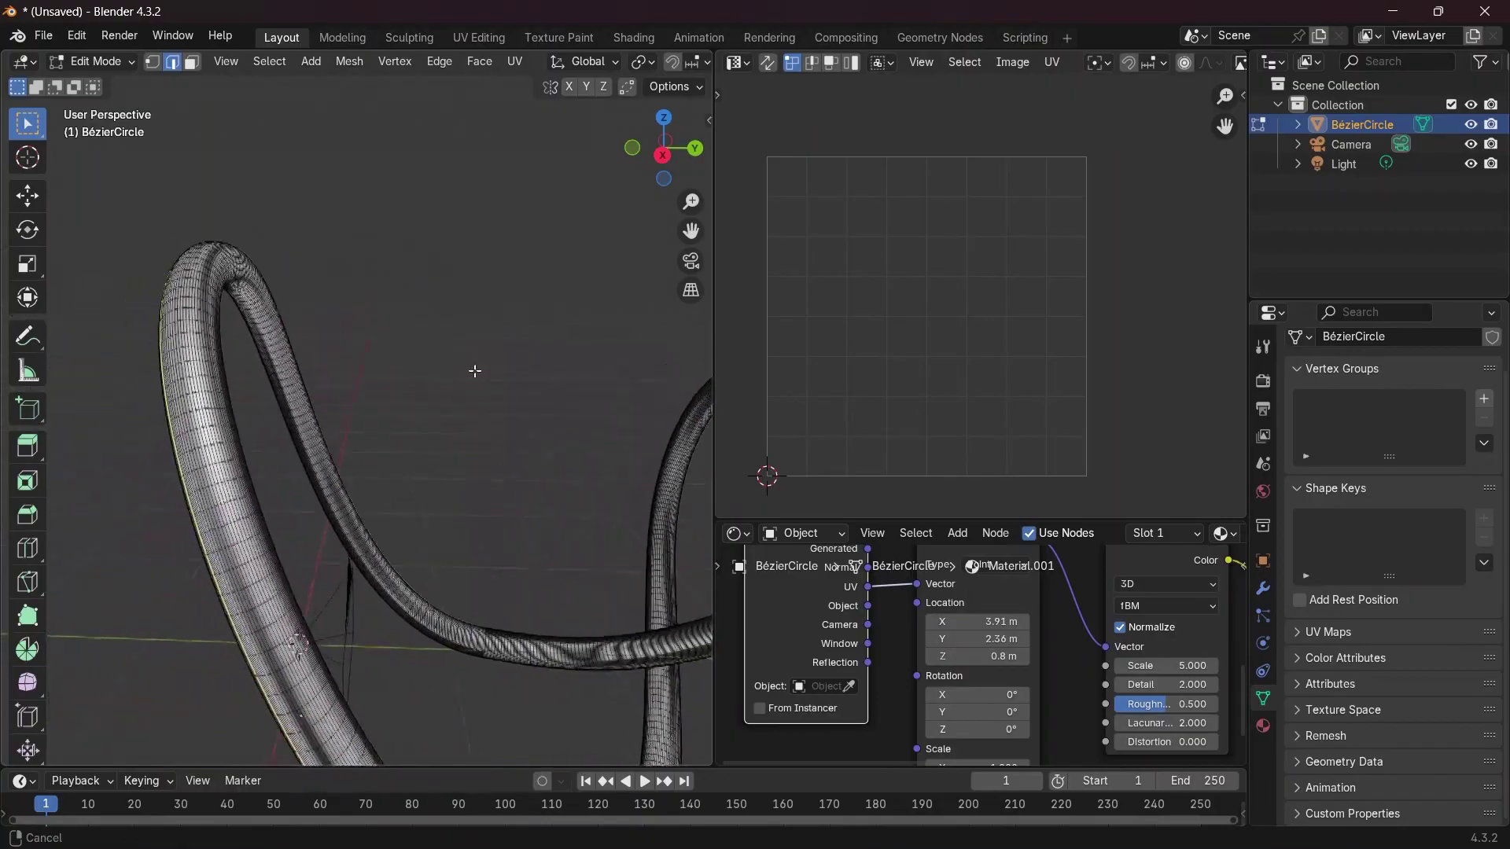
left_click(693, 265)
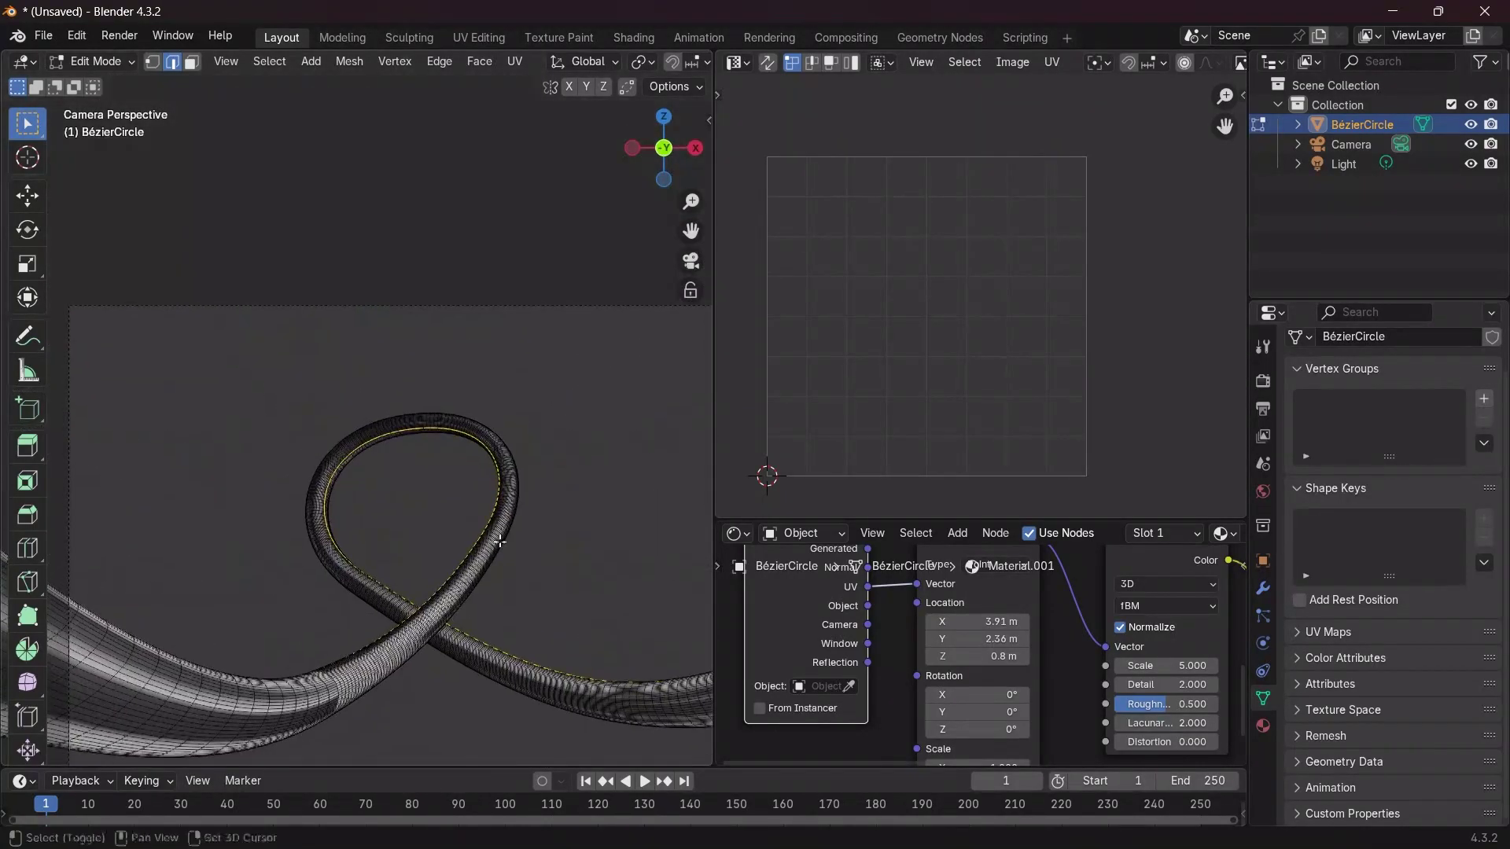
scroll(555, 491, "up", 3)
scroll(541, 460, "down", 5)
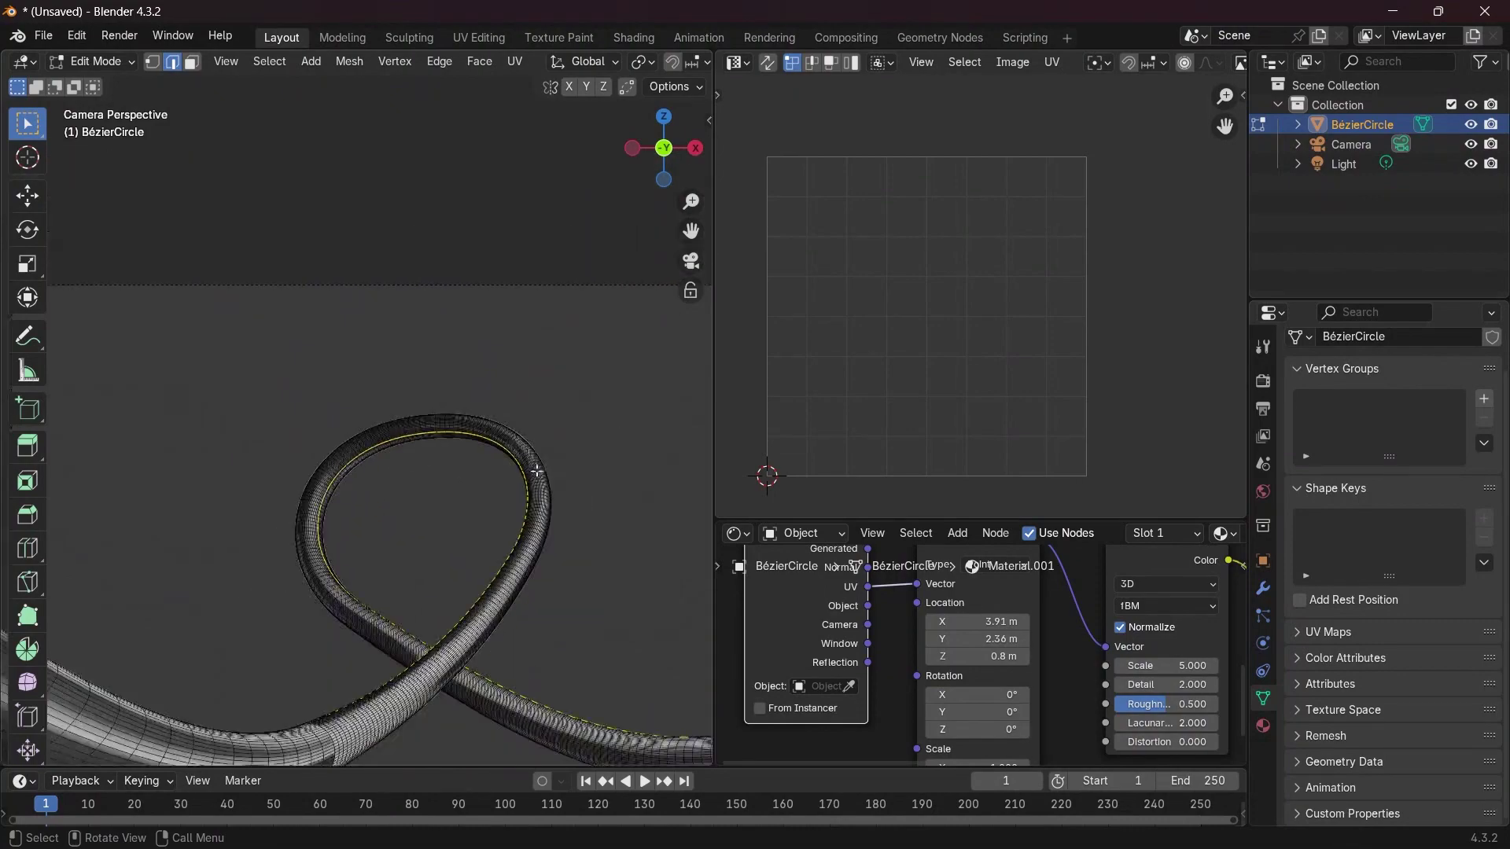
Select a lengthwise edge loop running along the middle of the tube's thick section, away from the small loop
scroll(422, 461, "down", 3)
middle_click_drag(468, 519, 327, 7)
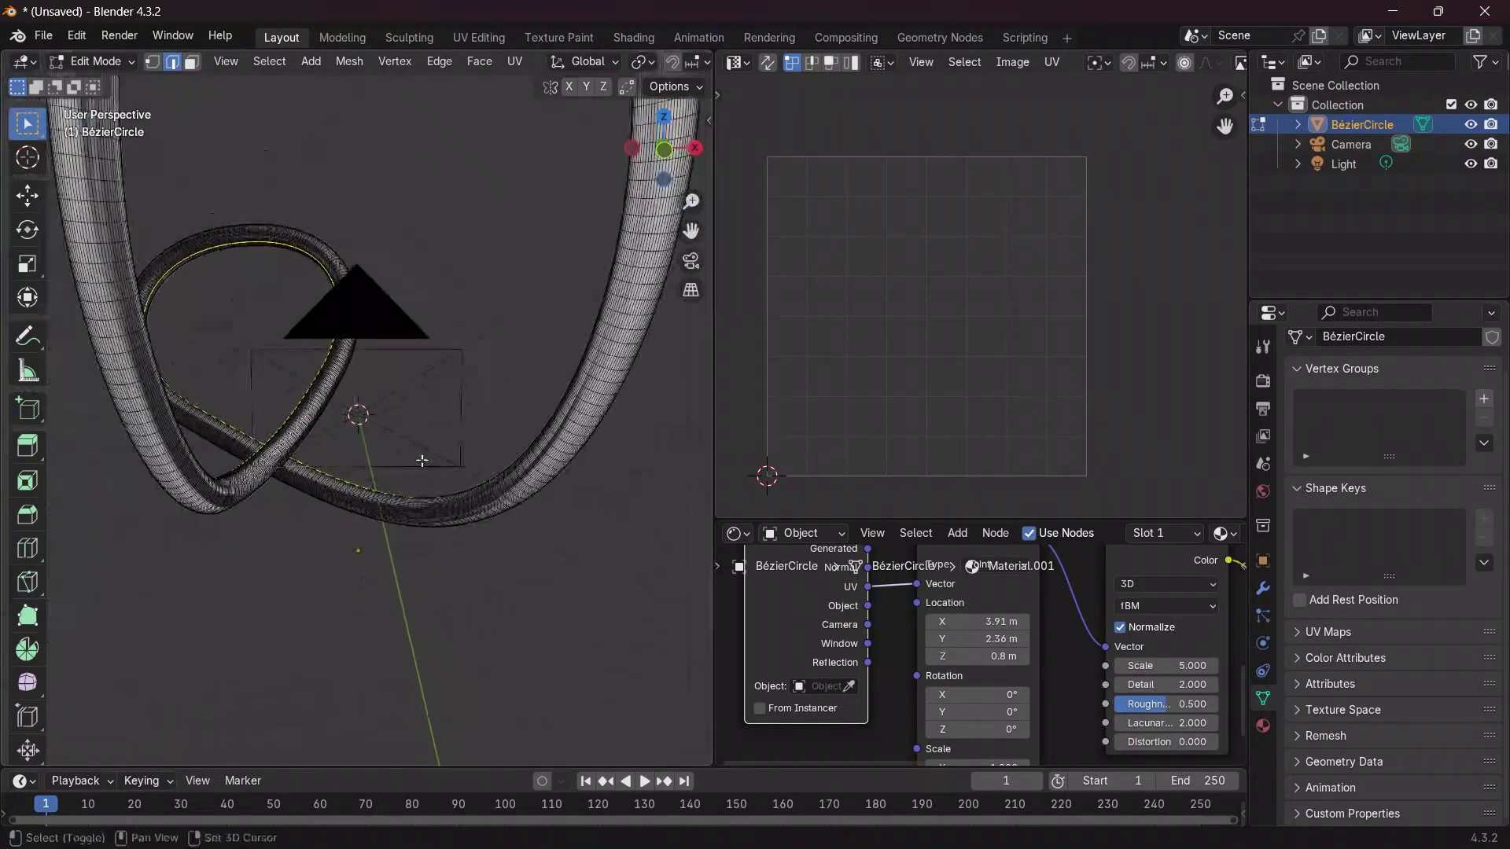
scroll(369, 184, "up", 3)
scroll(368, 184, "down", 2)
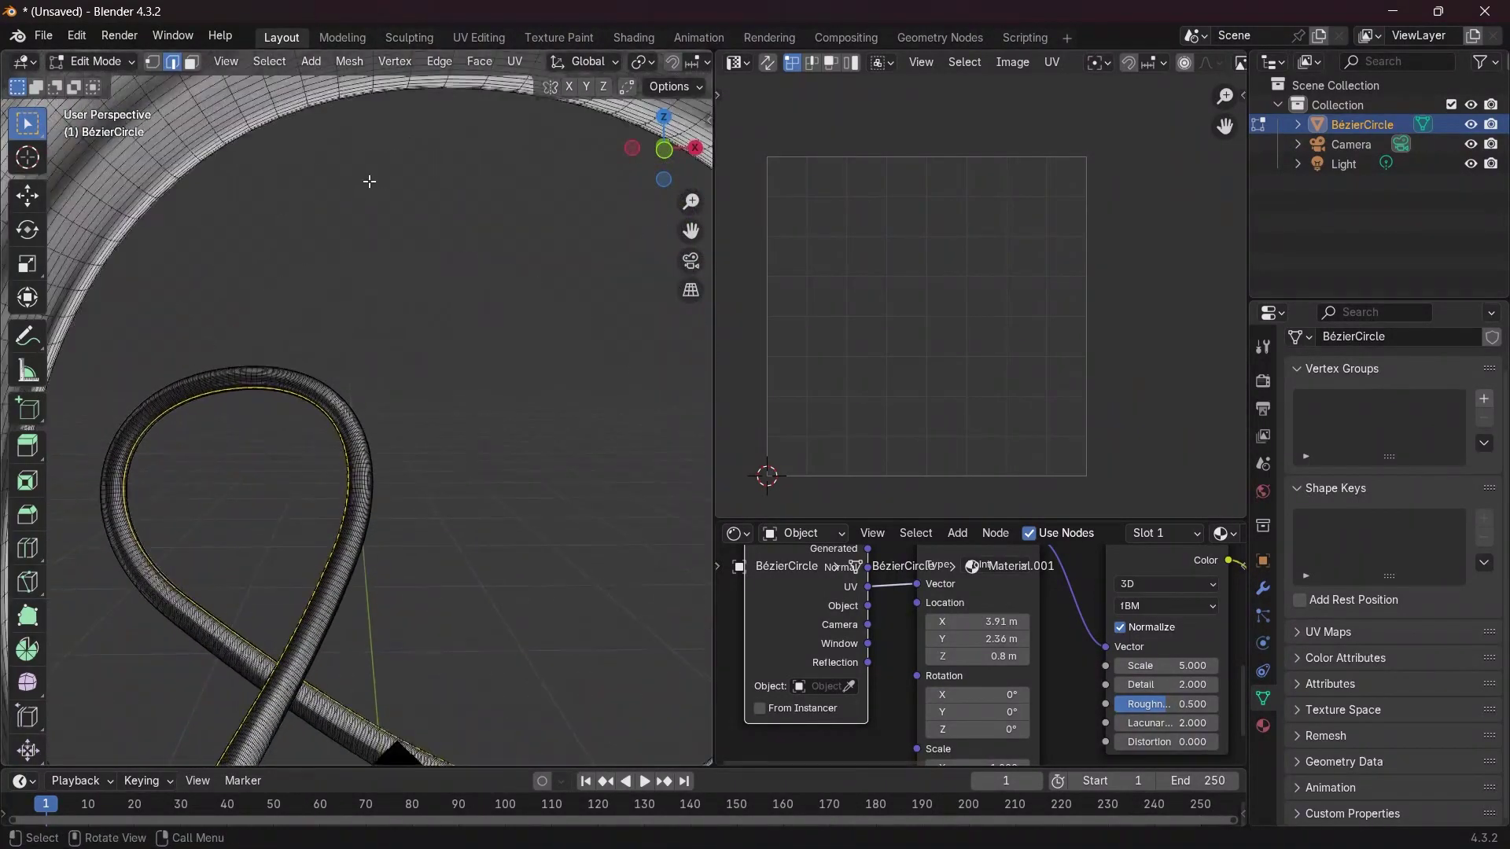
middle_click_drag(368, 184, 378, 330, "shift")
left_click(410, 270, "alt+shift")
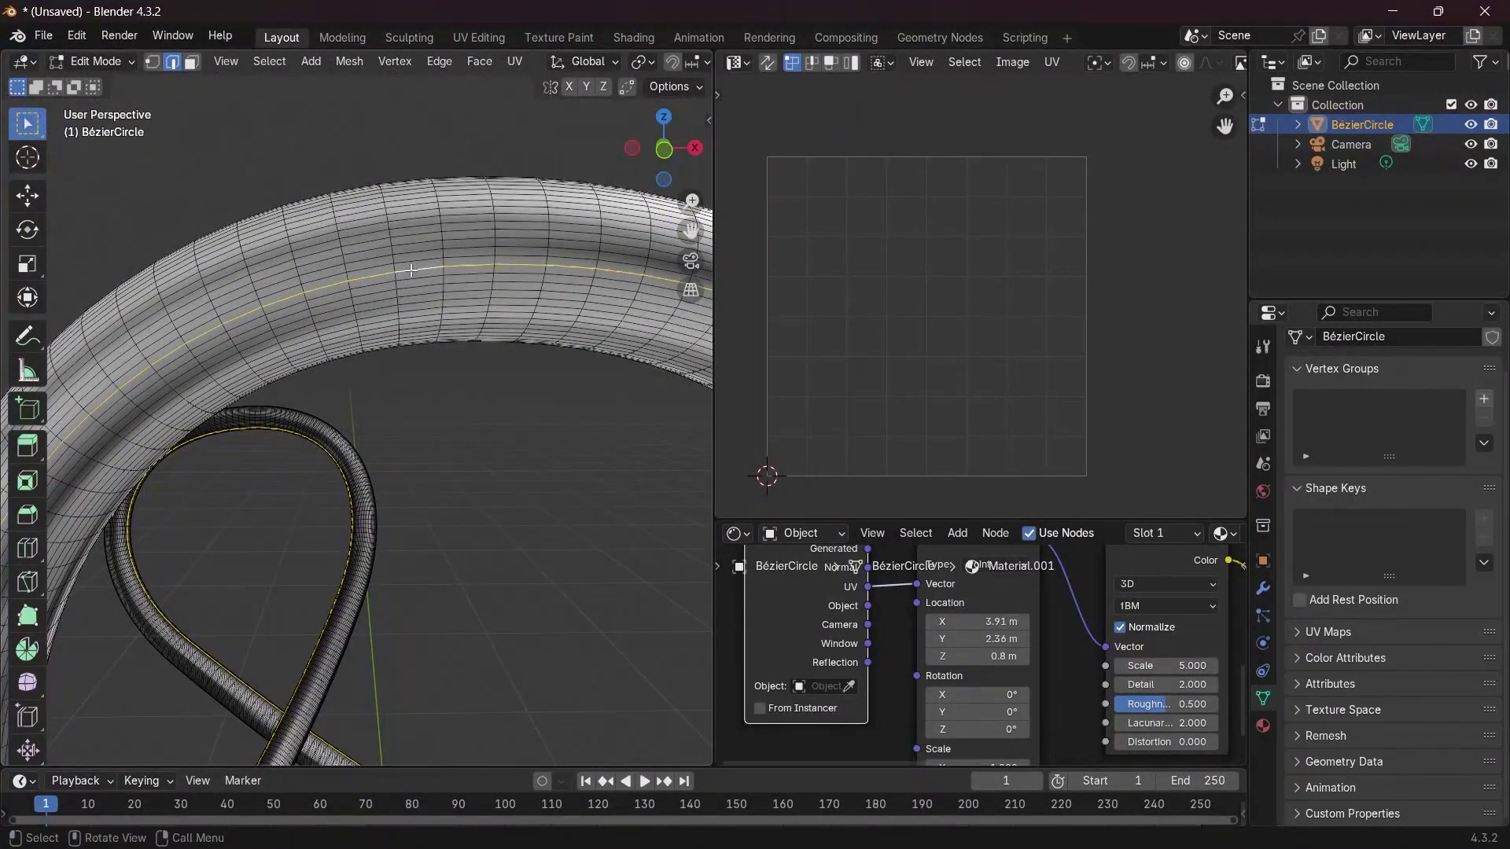
left_click(411, 271)
left_click(410, 271, "alt")
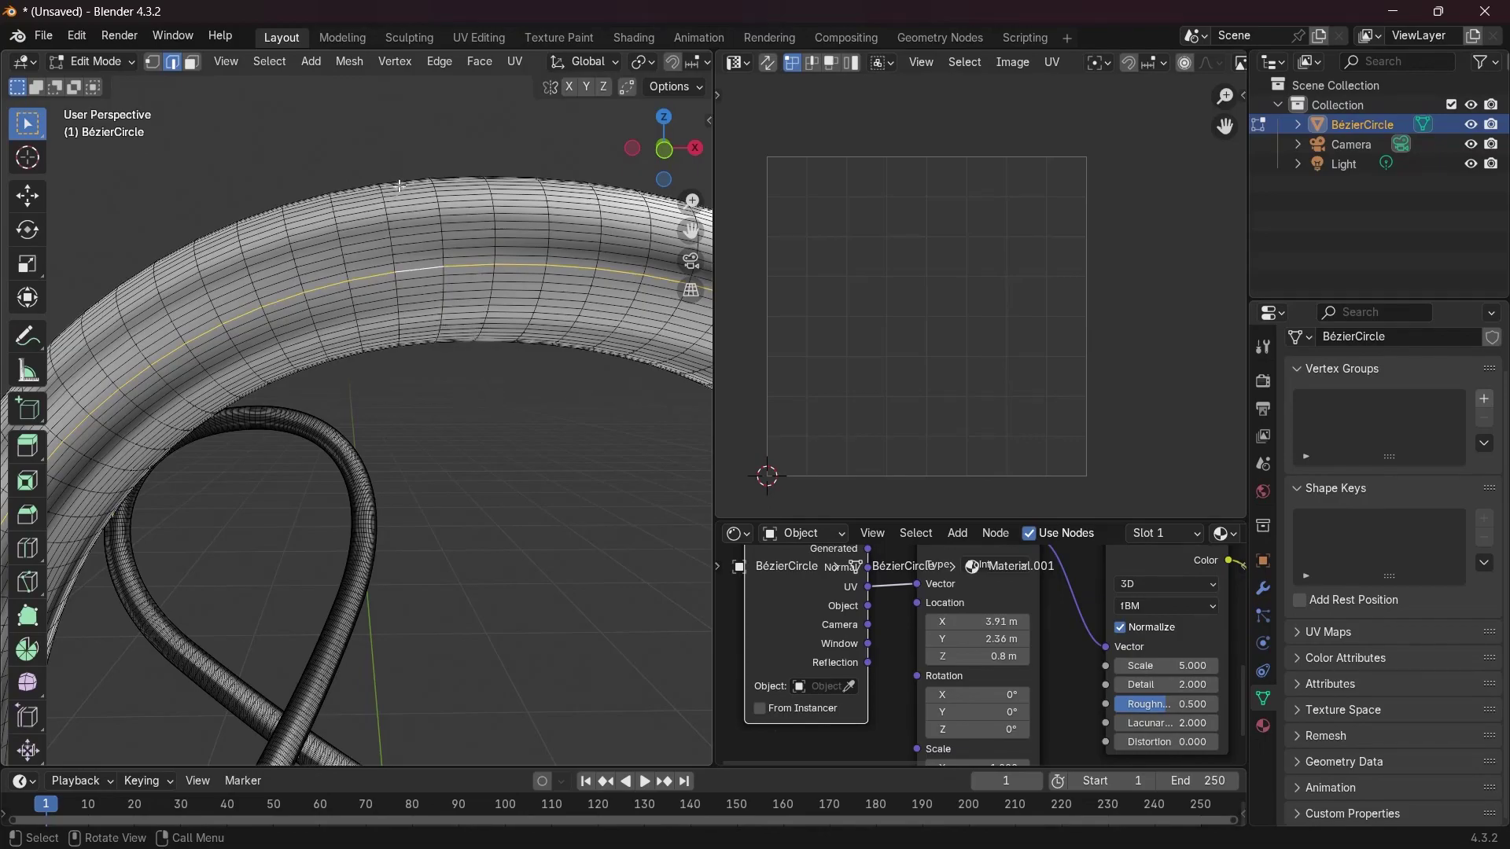
Add a crosswise edge ring around the thick section to the selection and mark both edge loops as seams
scroll(444, 257, "up", 3)
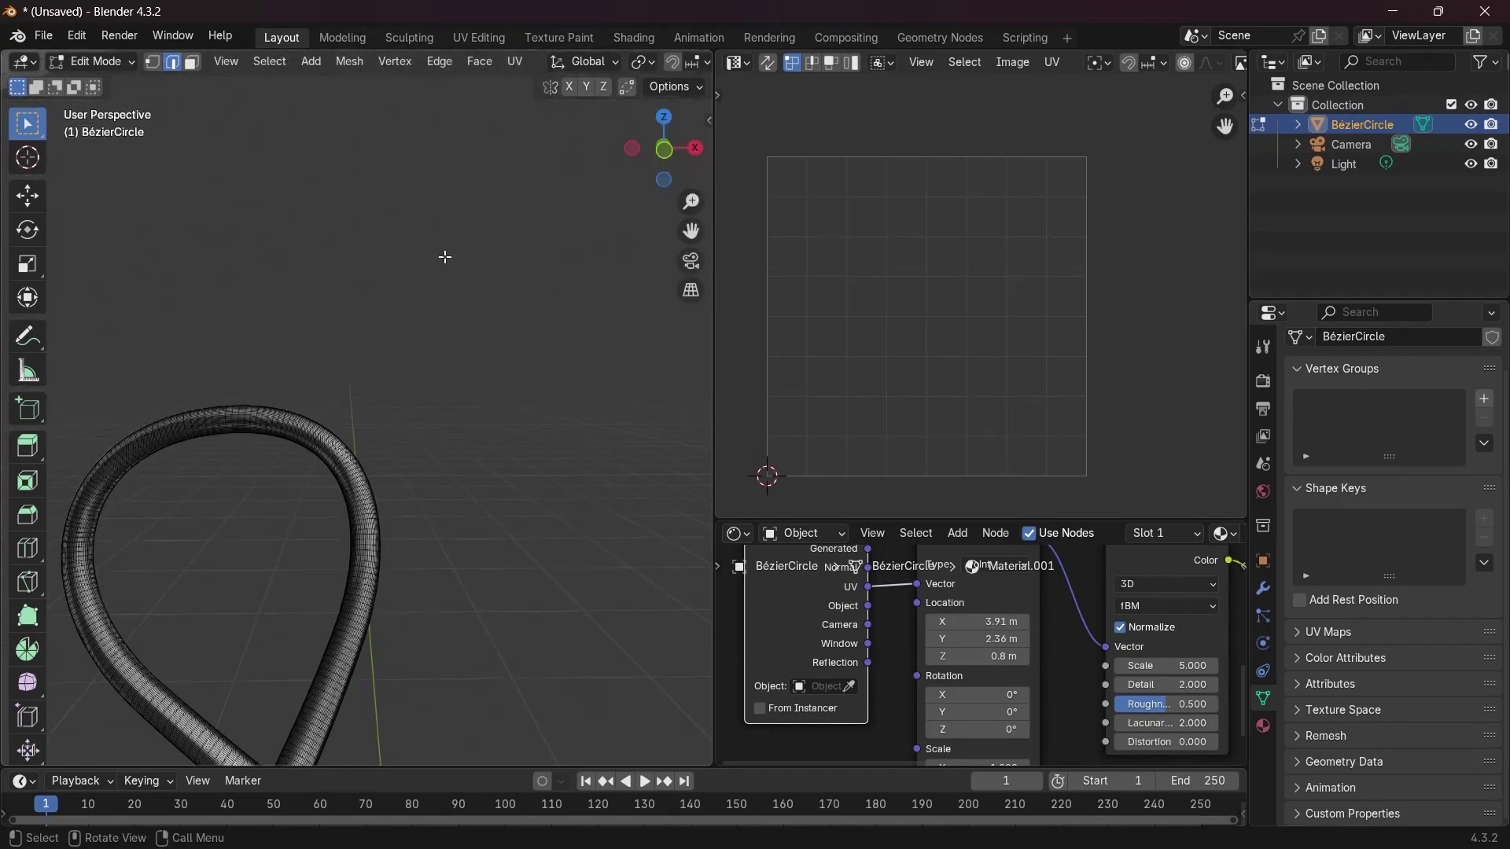
scroll(445, 257, "down", 2)
left_click(510, 152, "alt+shift")
scroll(509, 135, "down", 2)
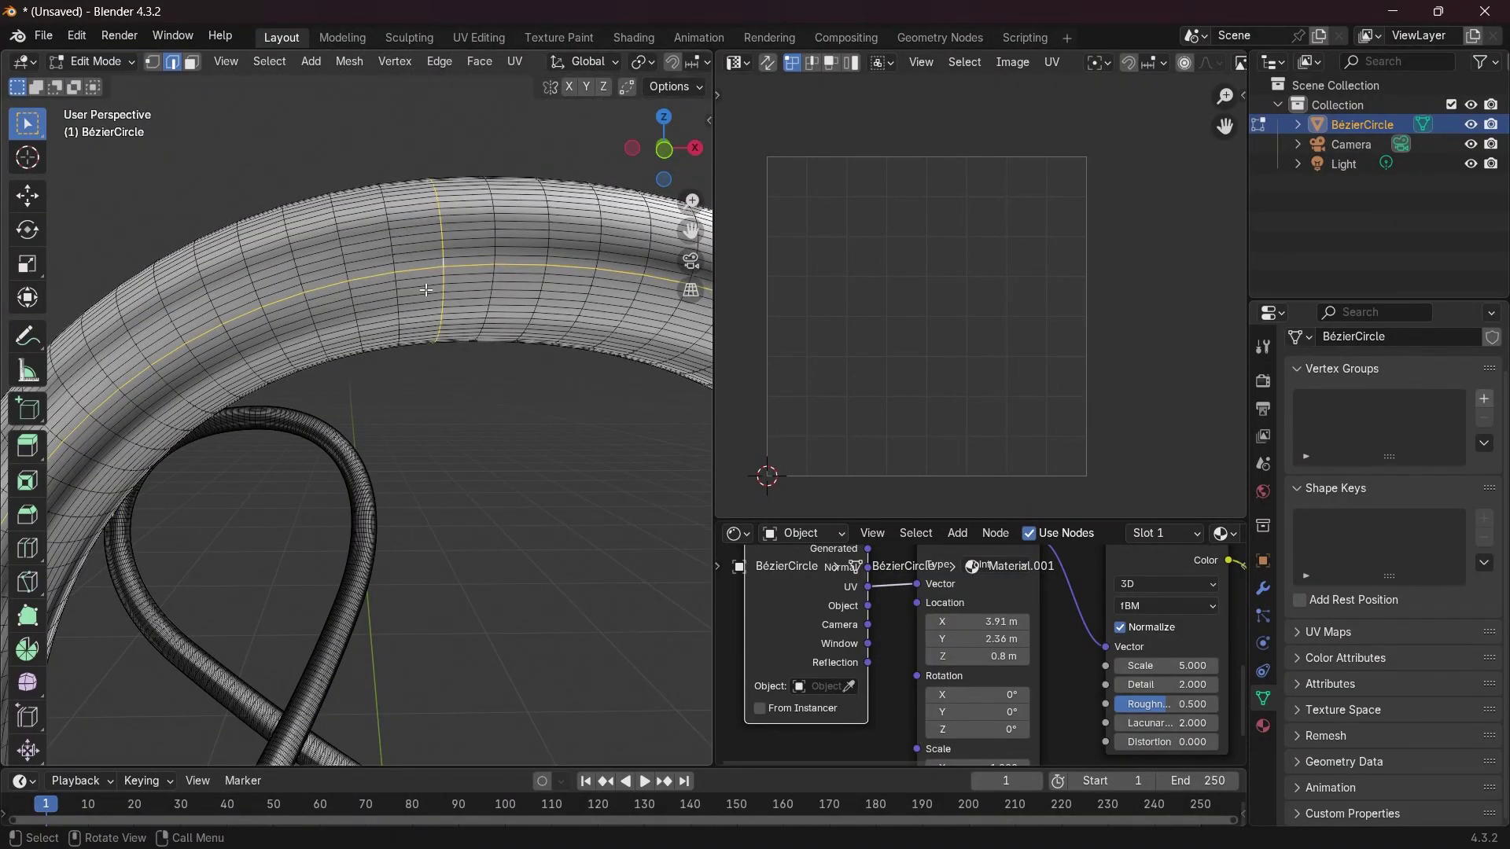
key("u")
mouse_move(426, 289)
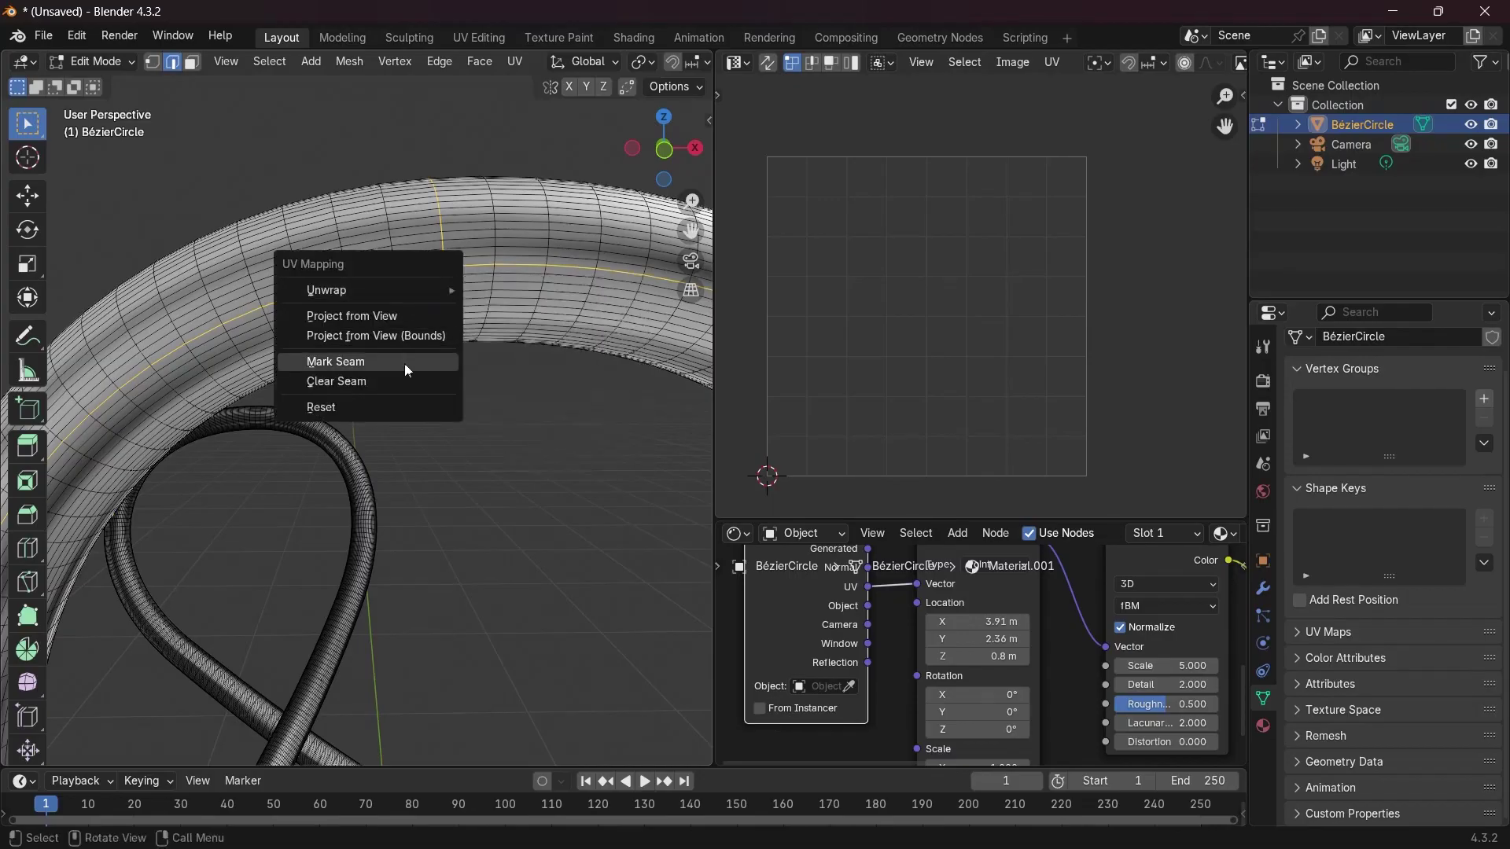
left_click(404, 362)
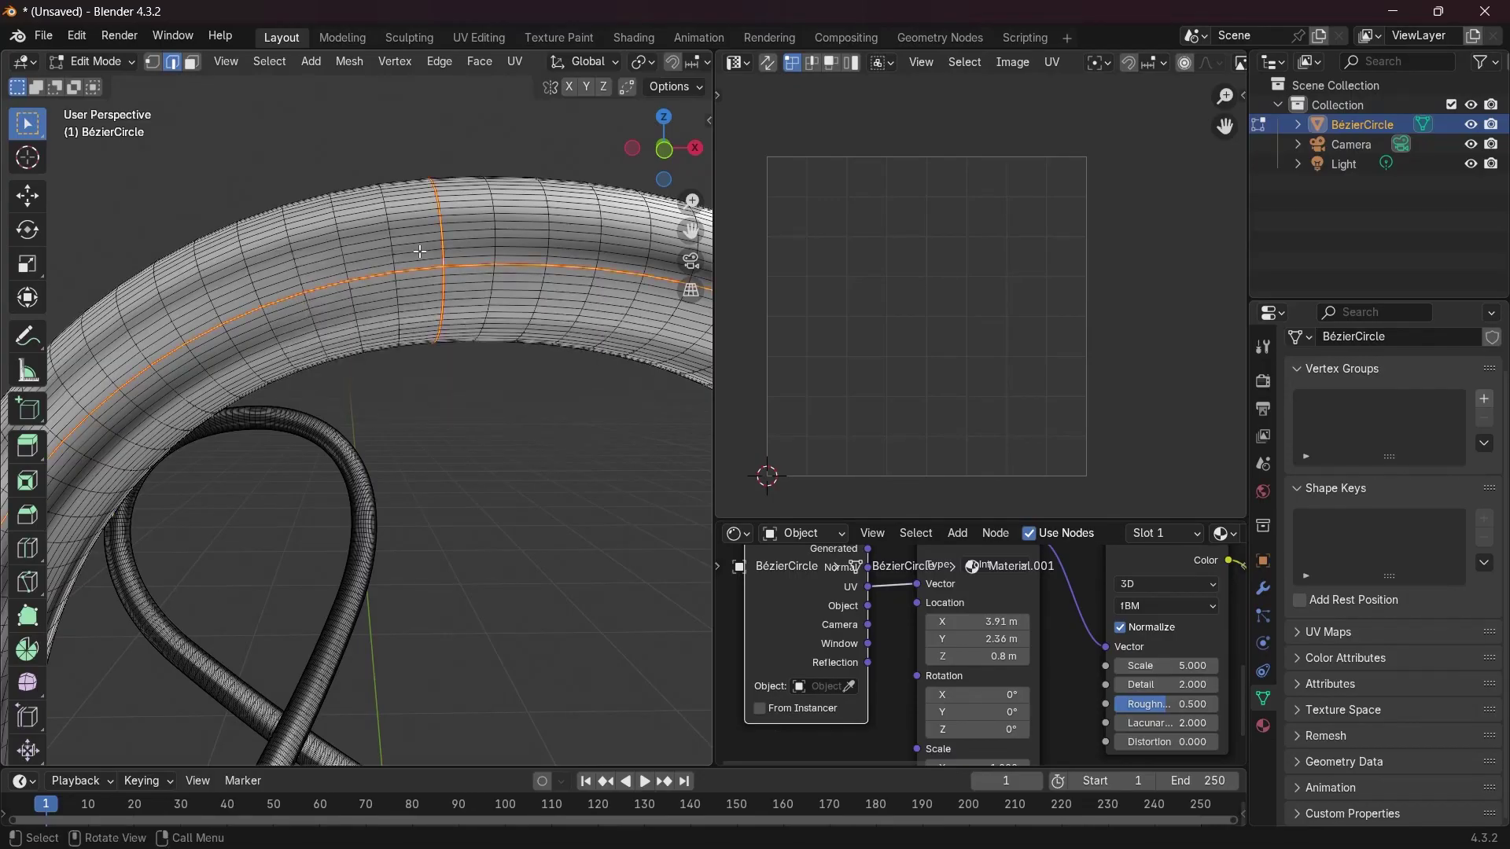
left_click(515, 63)
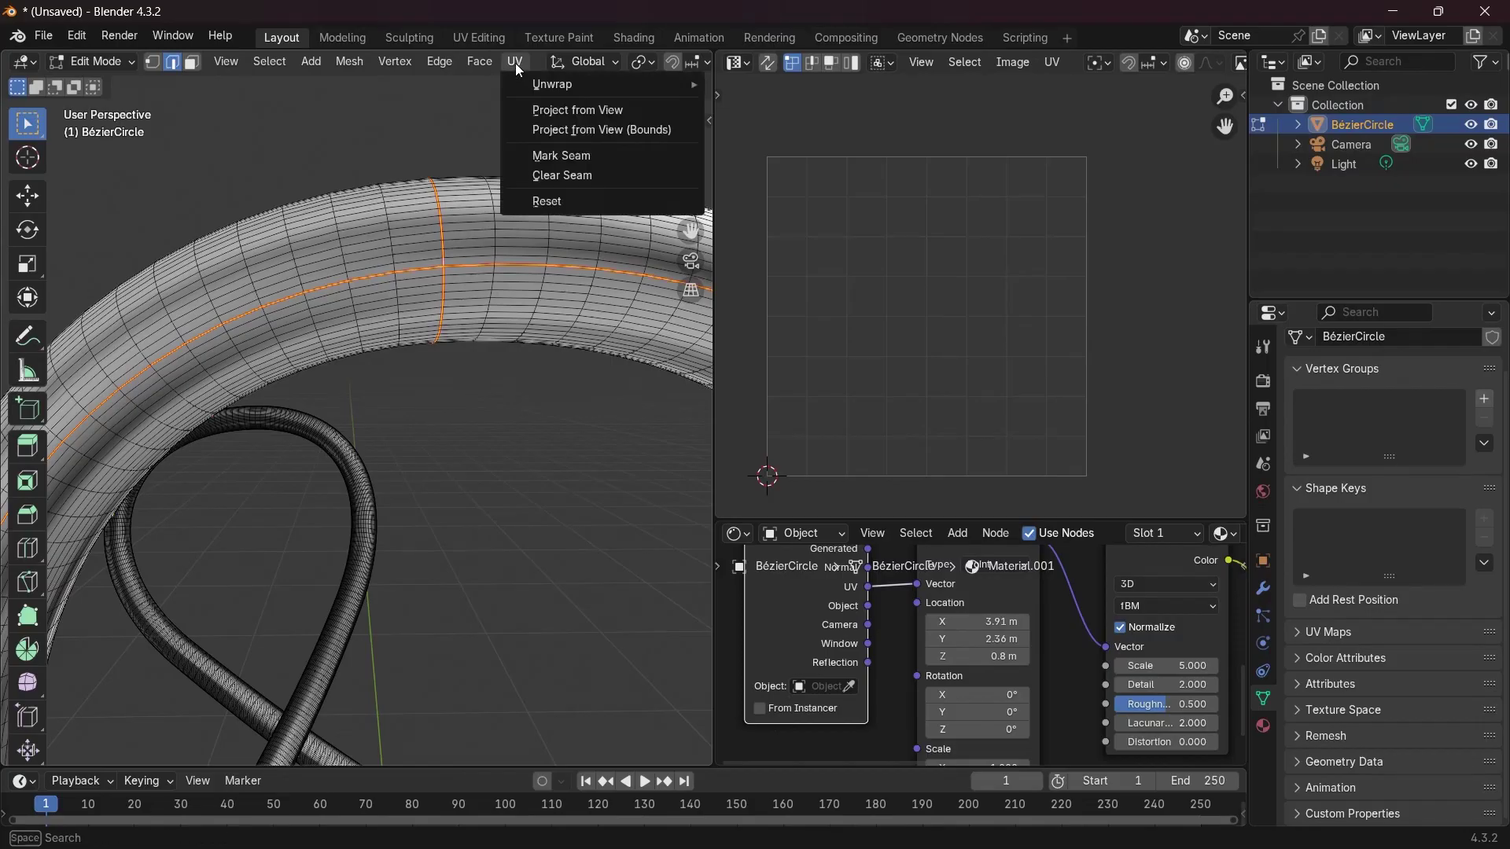
left_click(554, 159)
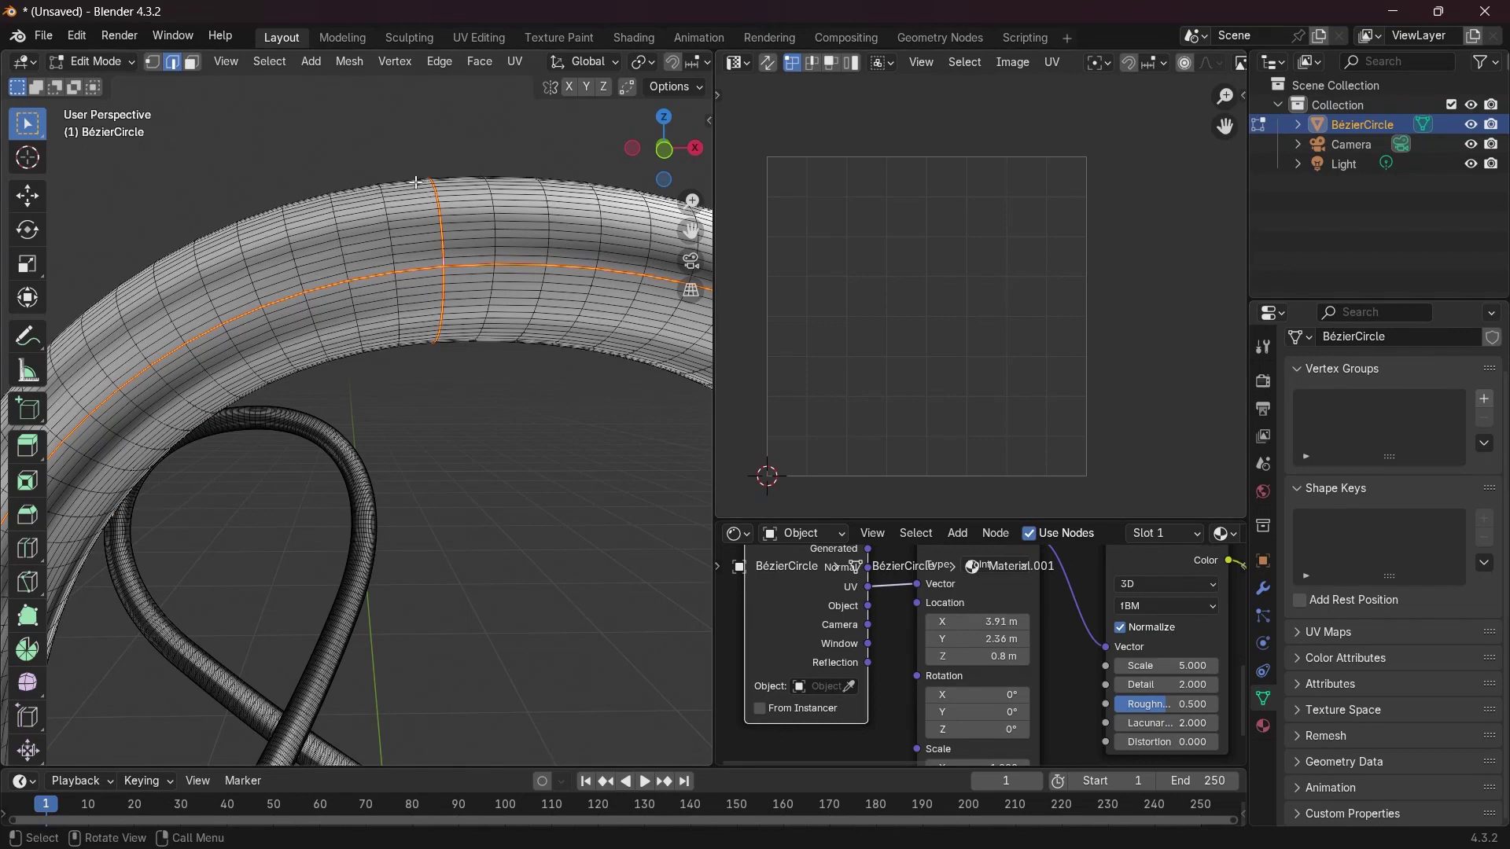
Select all of the tube's geometry and unwrap it with the Angle Based method
key("a")
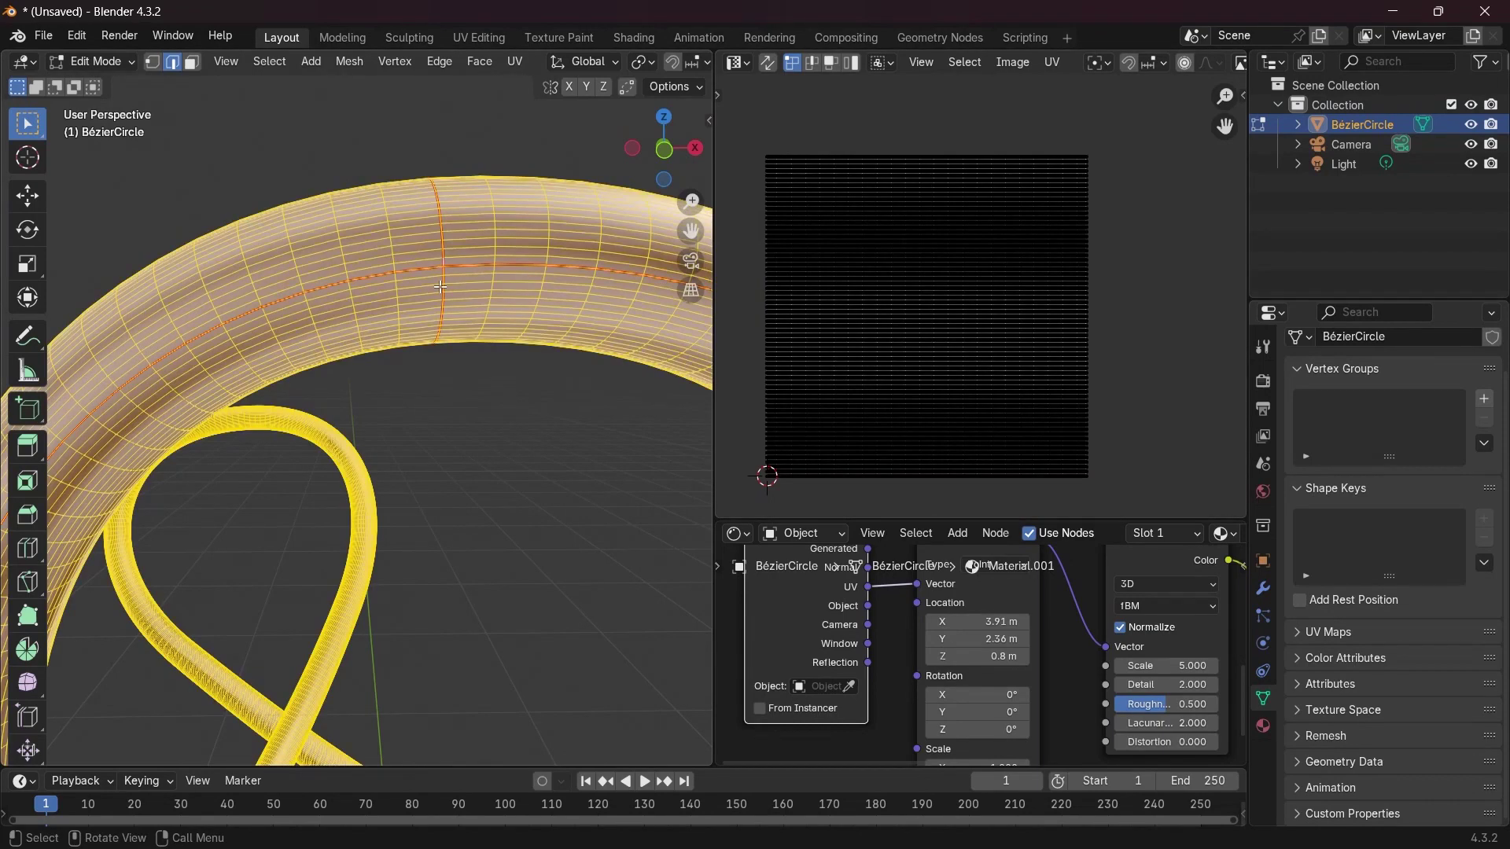
key("u")
mouse_move(437, 216)
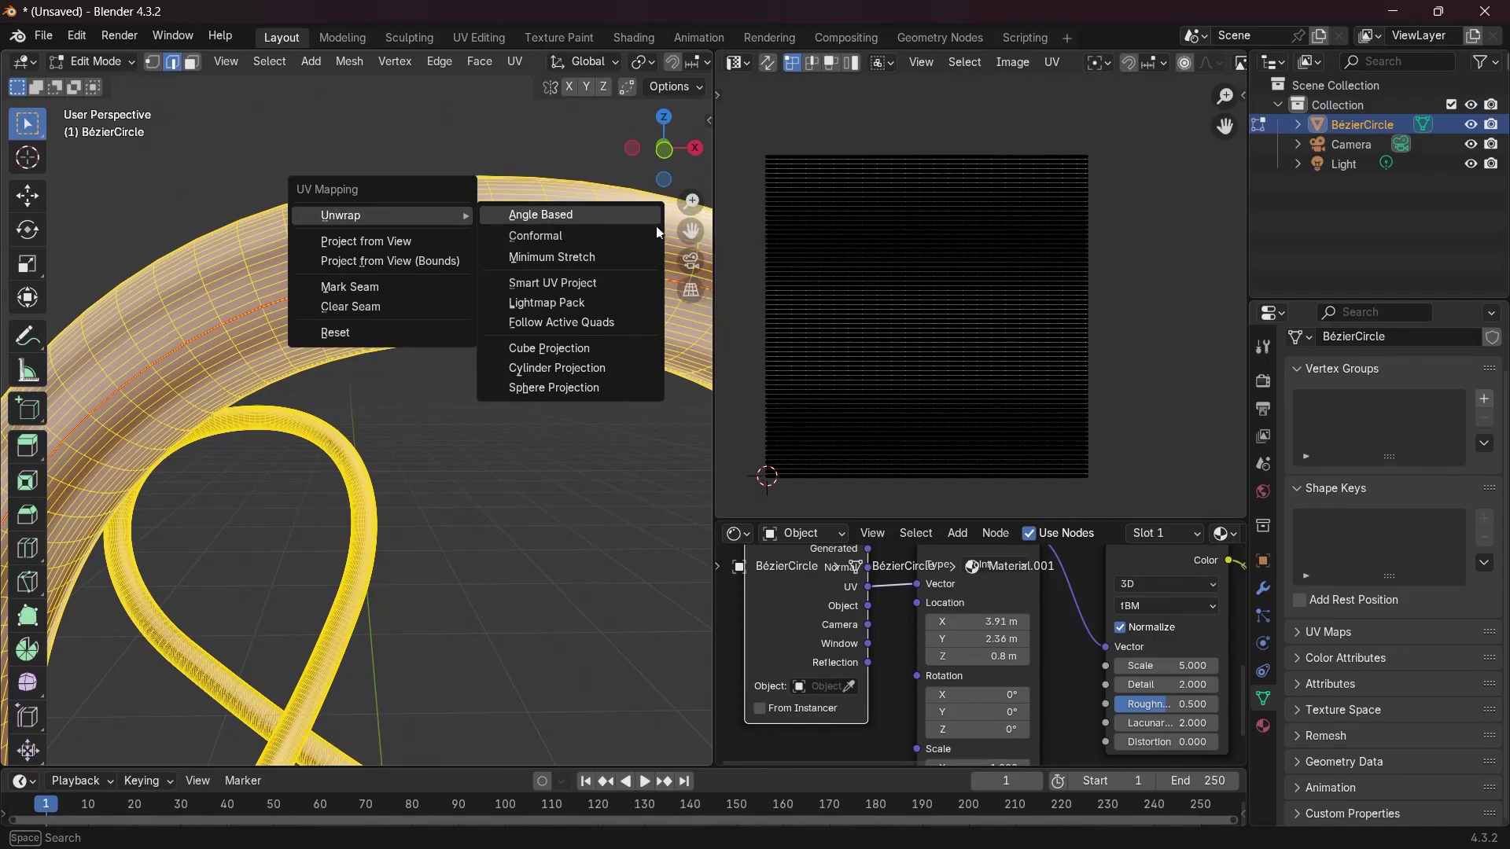
left_click(534, 217)
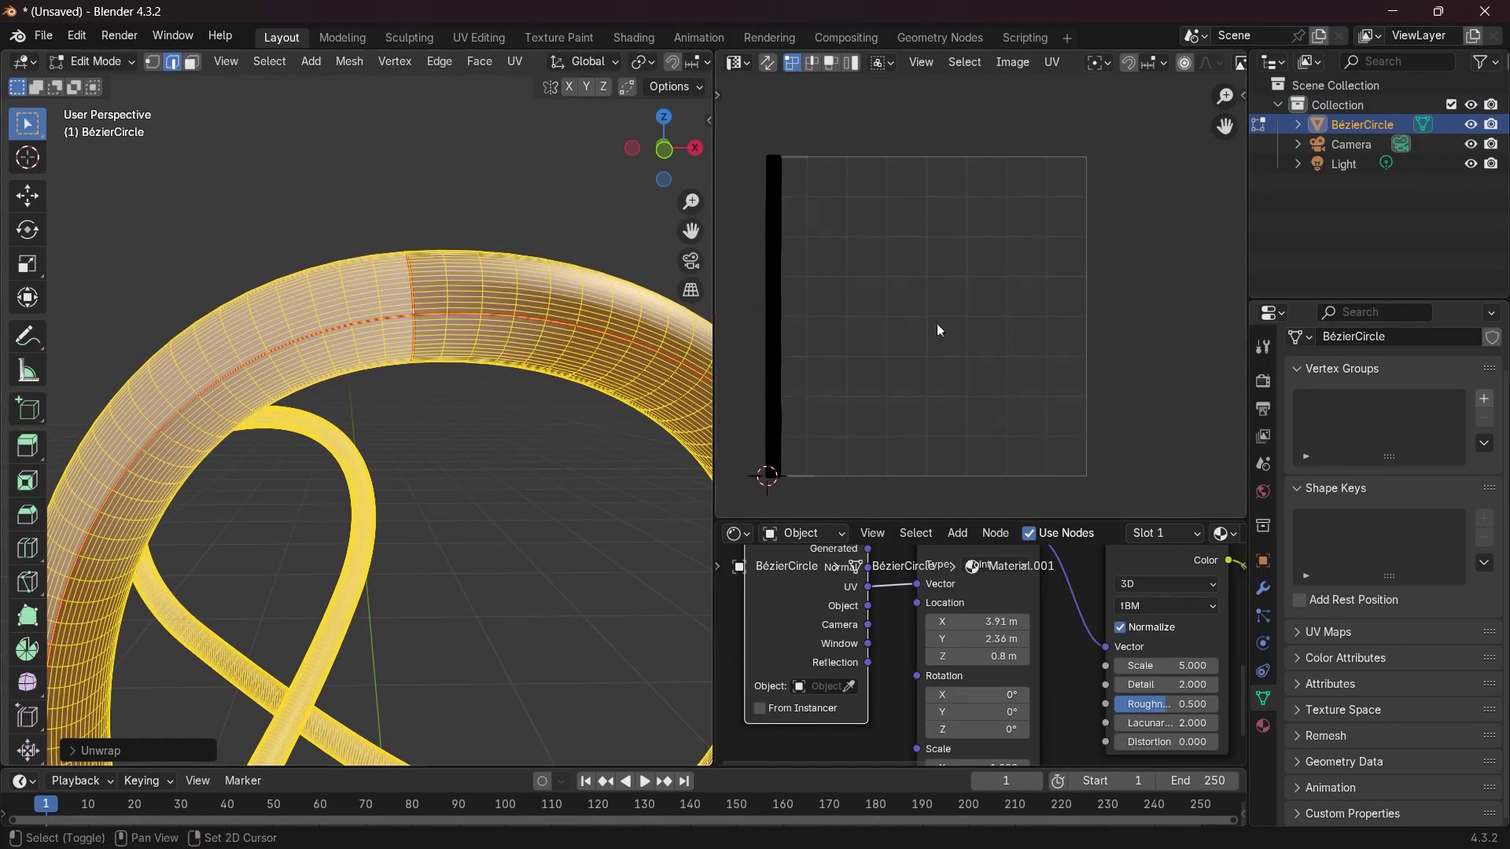
Examine the tube's newly unwrapped UV strip up close along its length
scroll(937, 324, "up", 4)
middle_click_drag(928, 321, 799, 296)
scroll(893, 293, "up", 3)
middle_click_drag(893, 293, 794, 291)
scroll(795, 291, "up", 5)
scroll(807, 291, "down", 4)
scroll(807, 295, "right", 4, "ctrl")
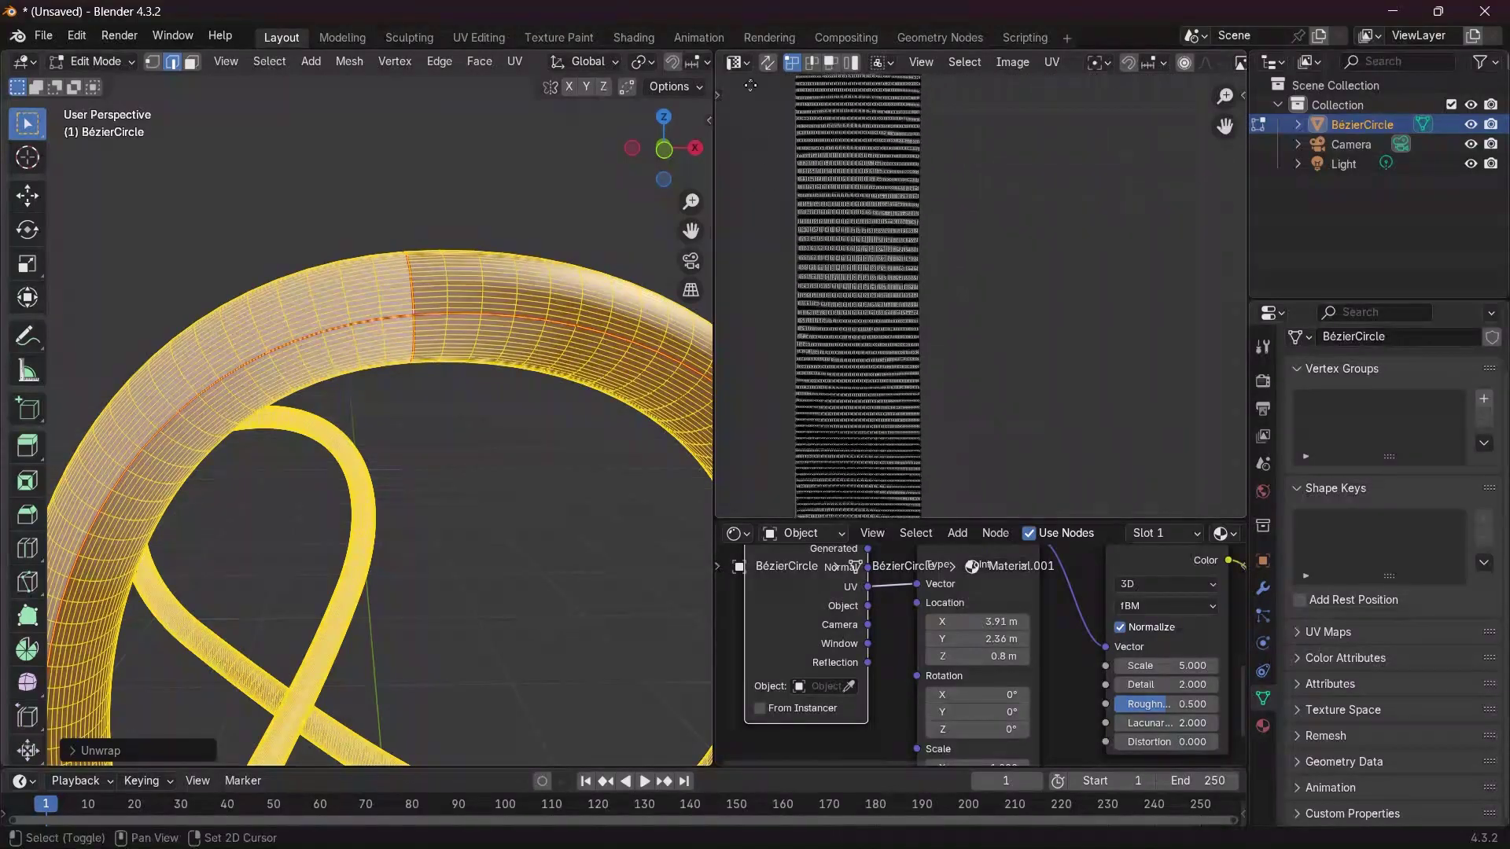
scroll(557, 230, "down", 1)
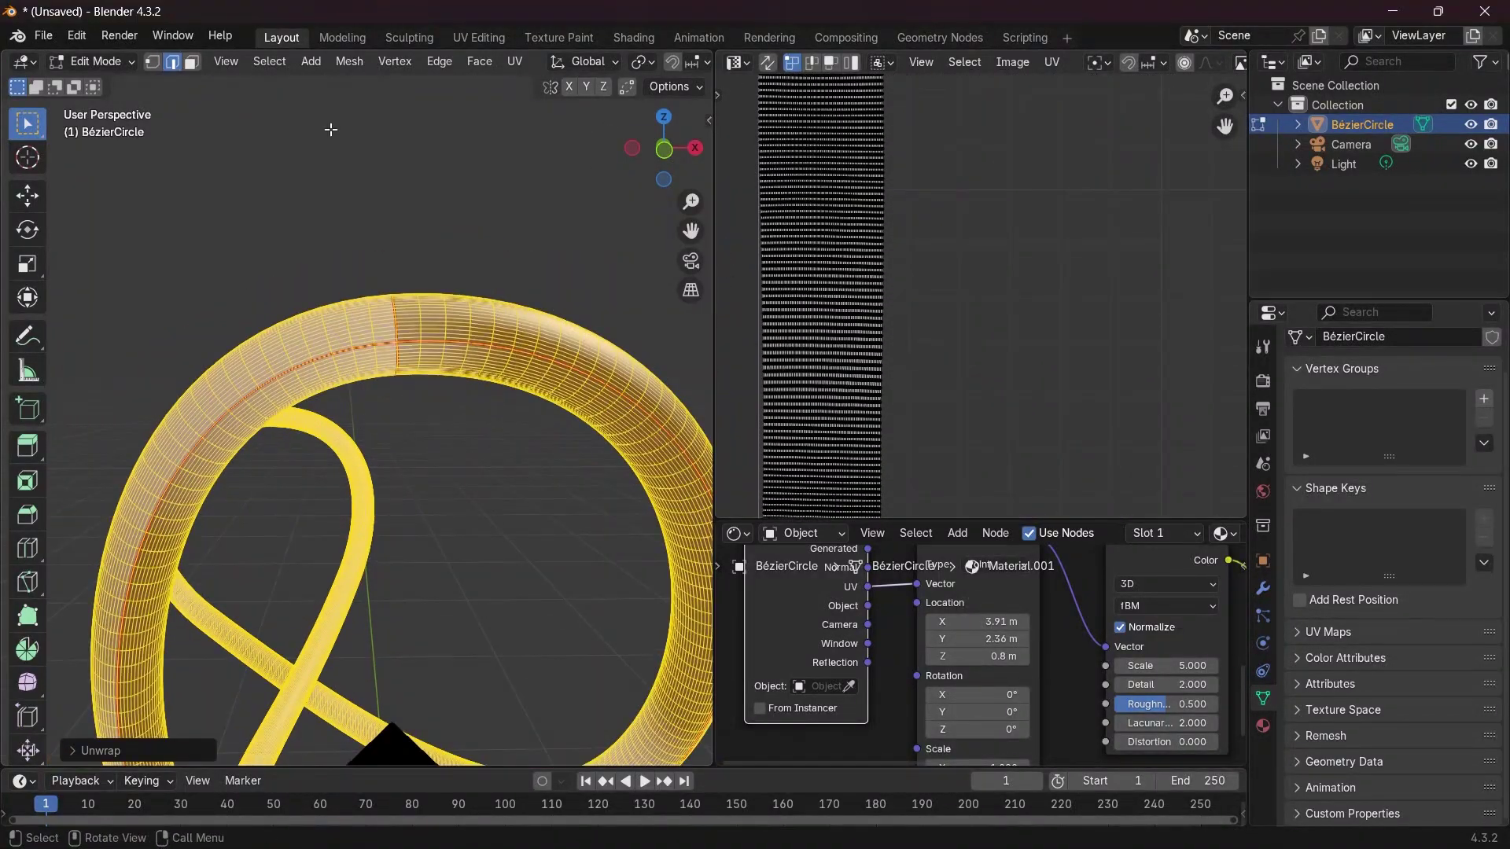
Deselect the tube's geometry and set the Mapping node's X location to 3.52 m
left_click(353, 219)
scroll(416, 423, "up", 3)
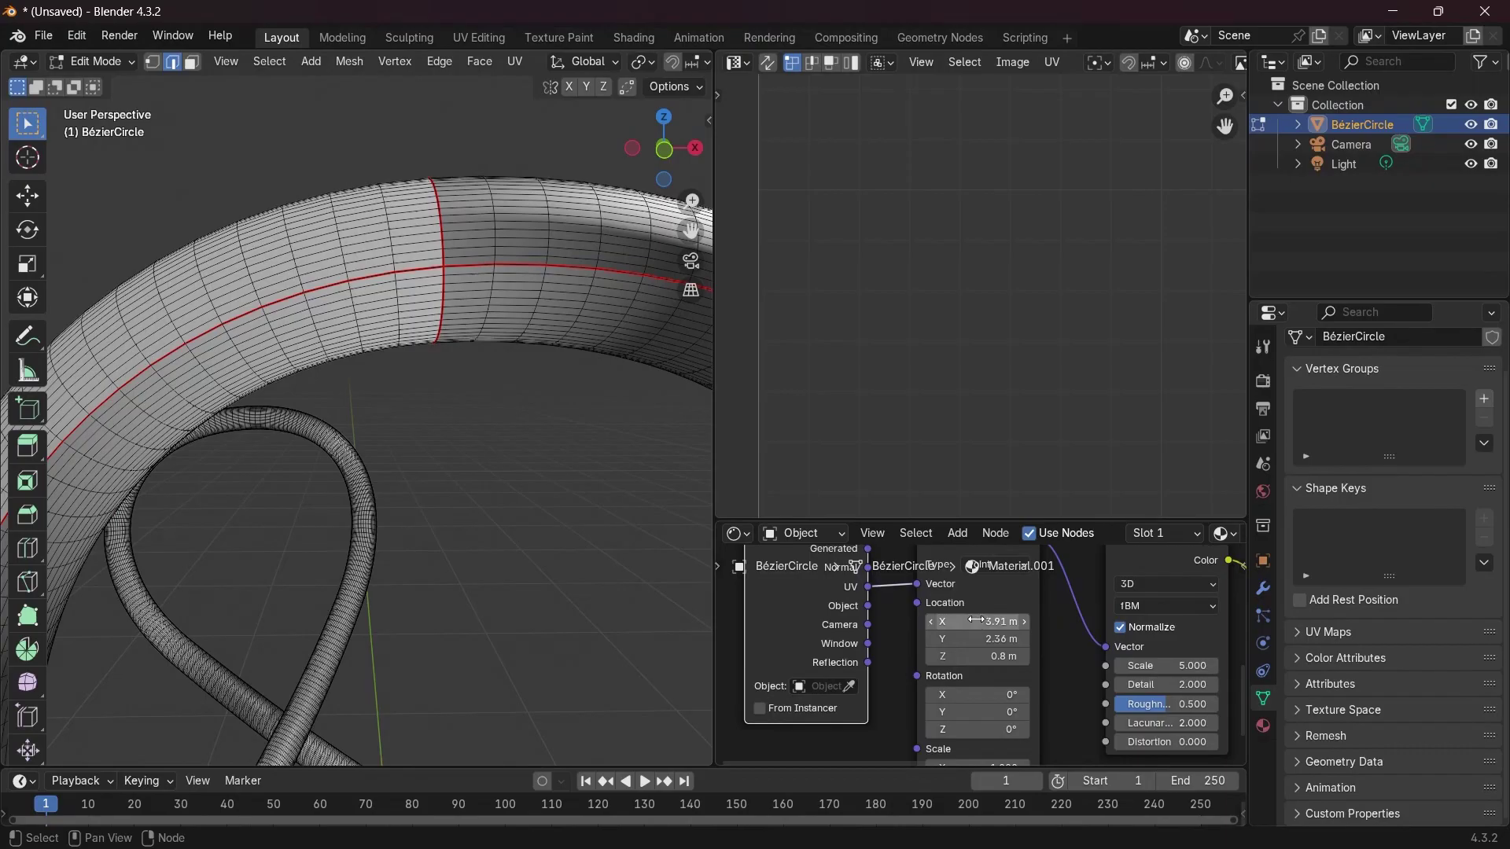
left_click_drag(978, 621, 944, 621)
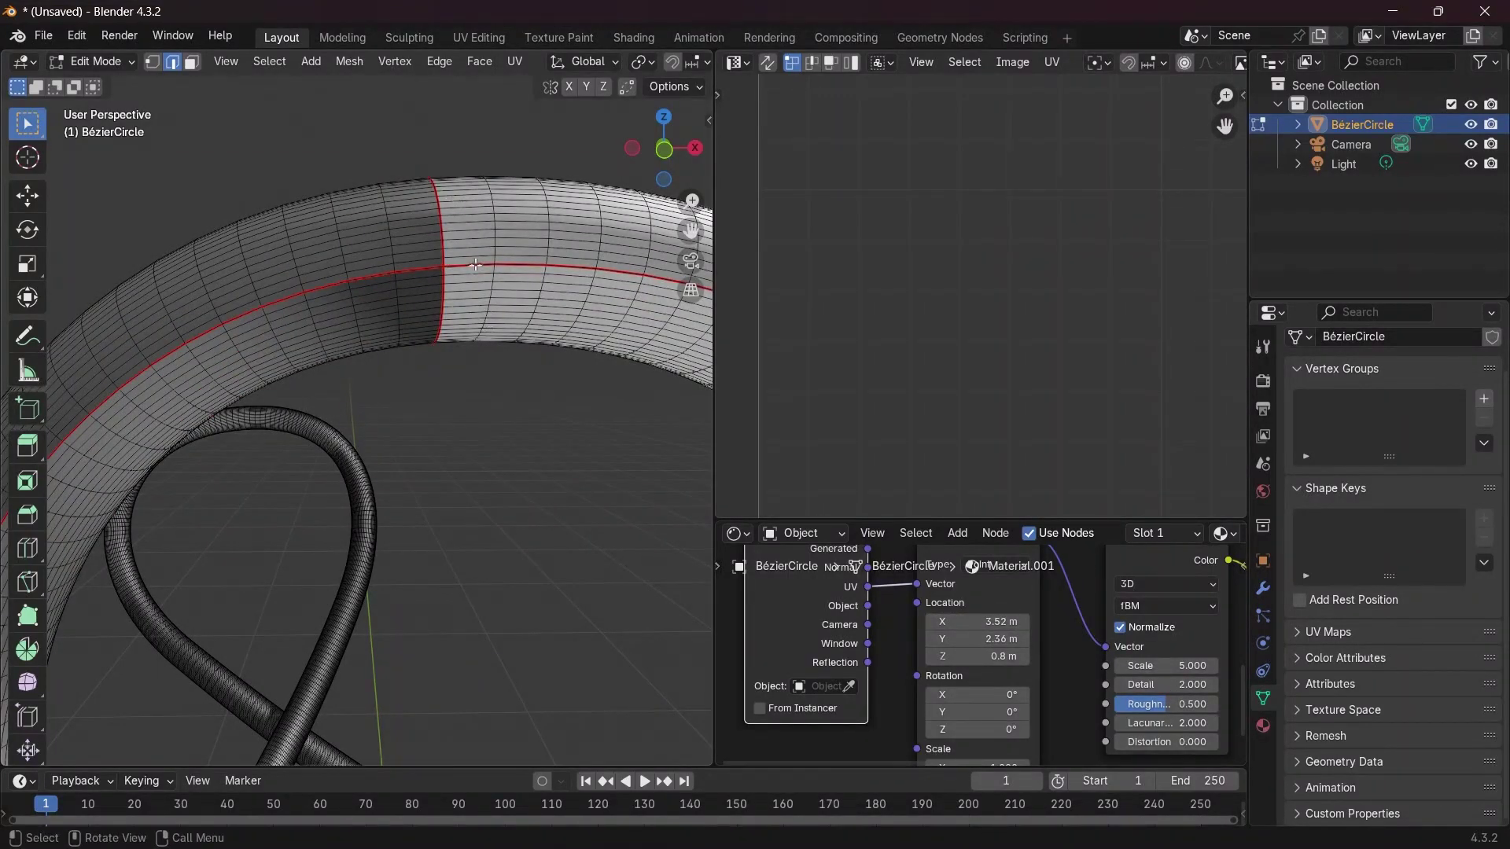
While looking through the camera, set the Mapping node's location to X 4.25 m and Y 4.89 m
left_click(700, 264)
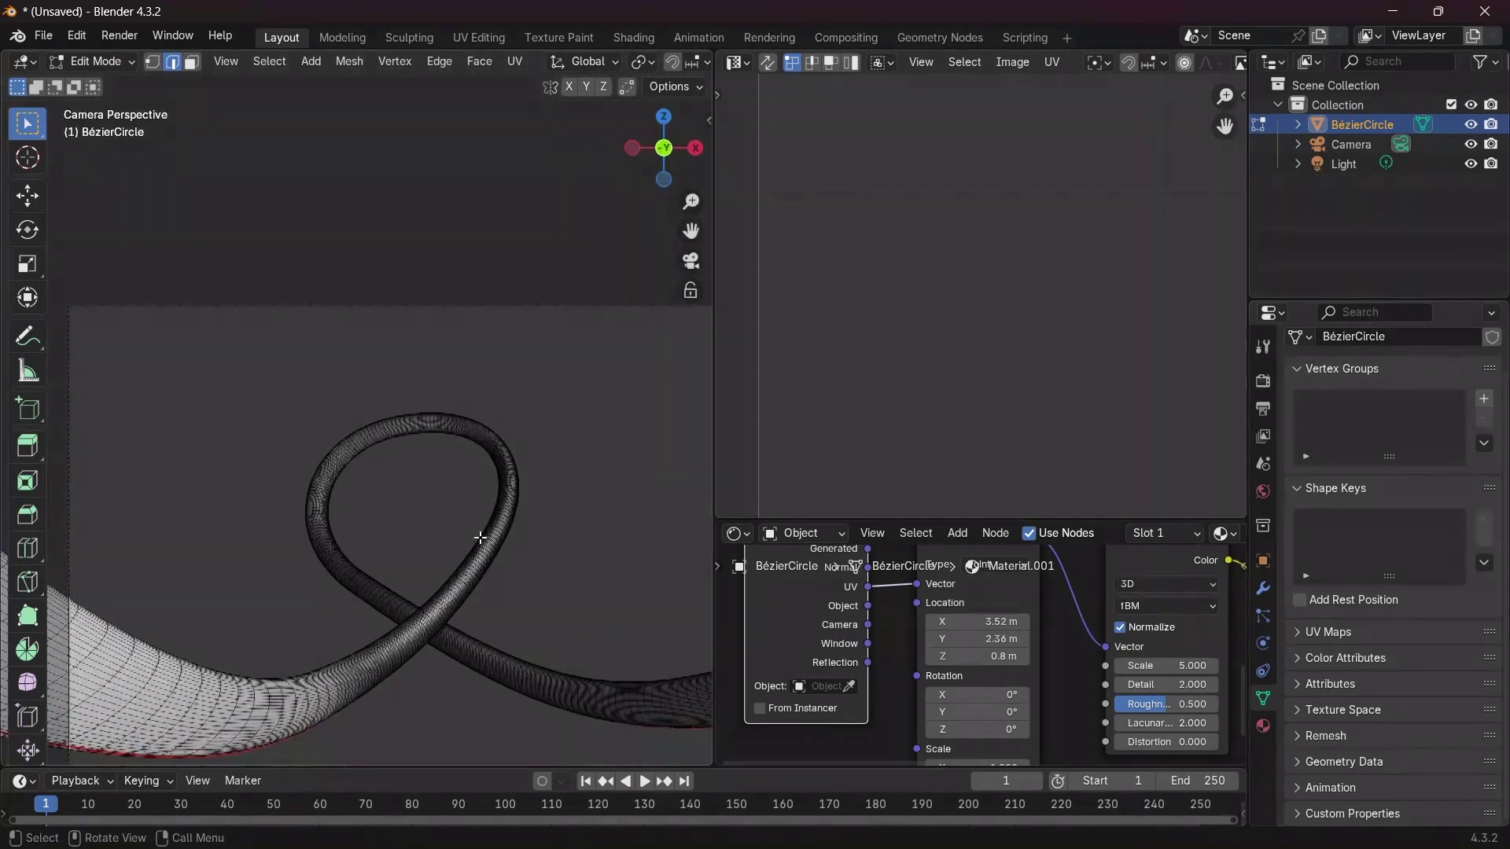
scroll(574, 320, "down", 4)
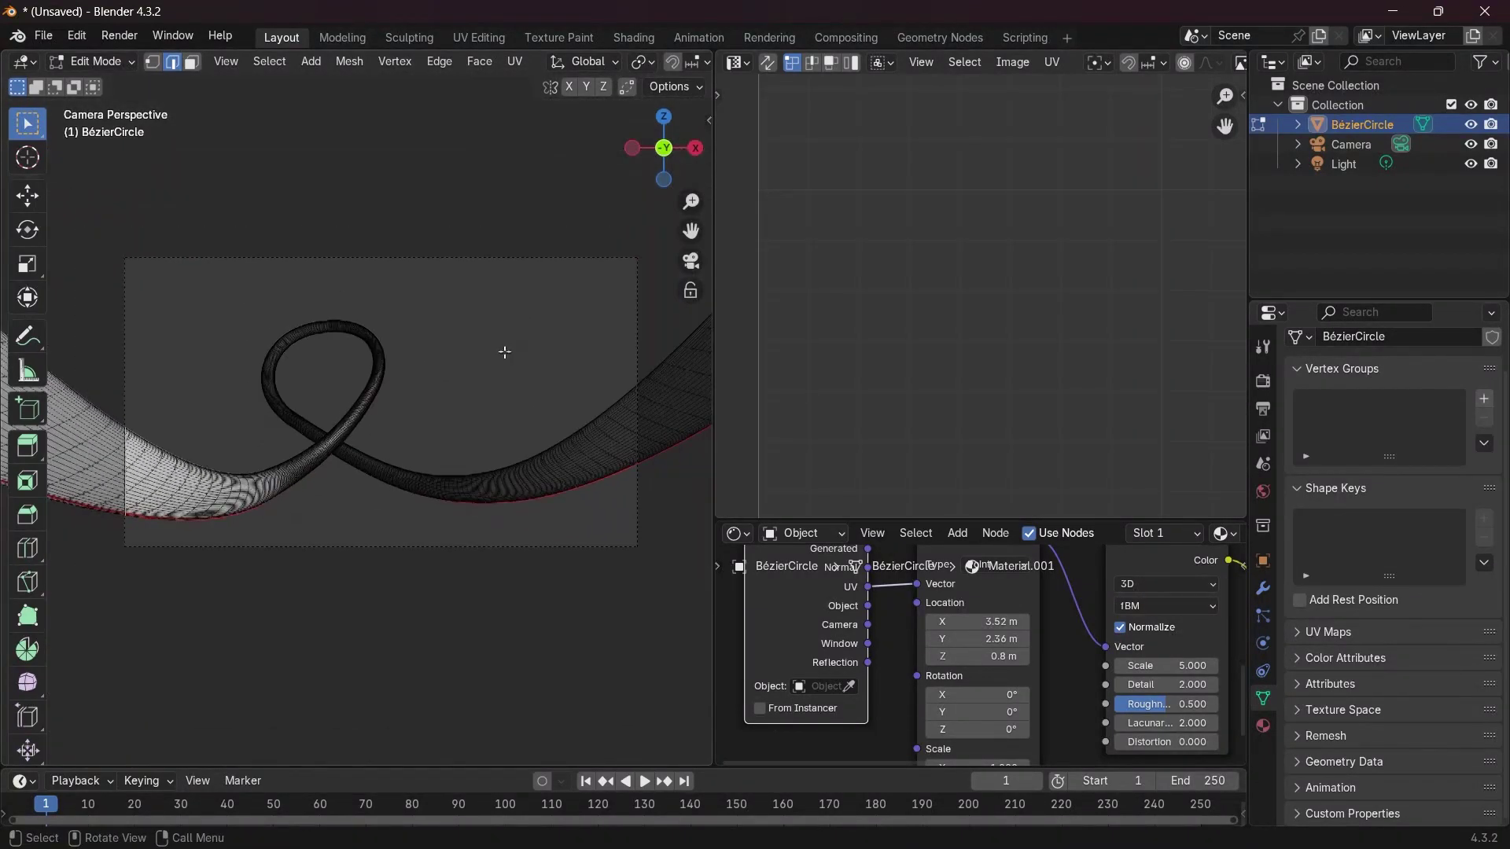
scroll(377, 410, "up", 1)
key("space")
key("space")
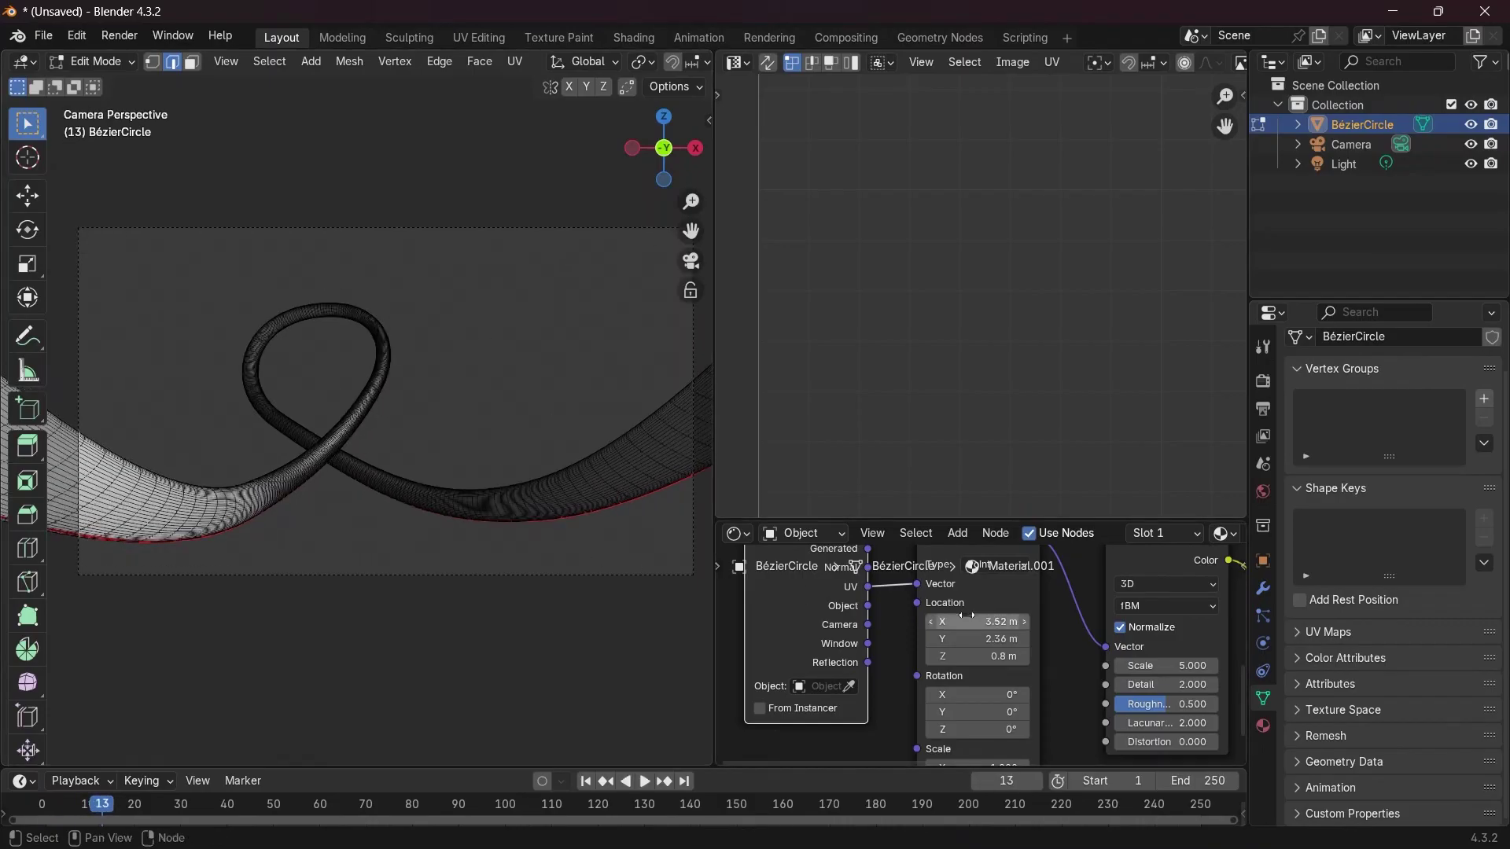
left_click_drag(998, 621, 1058, 622)
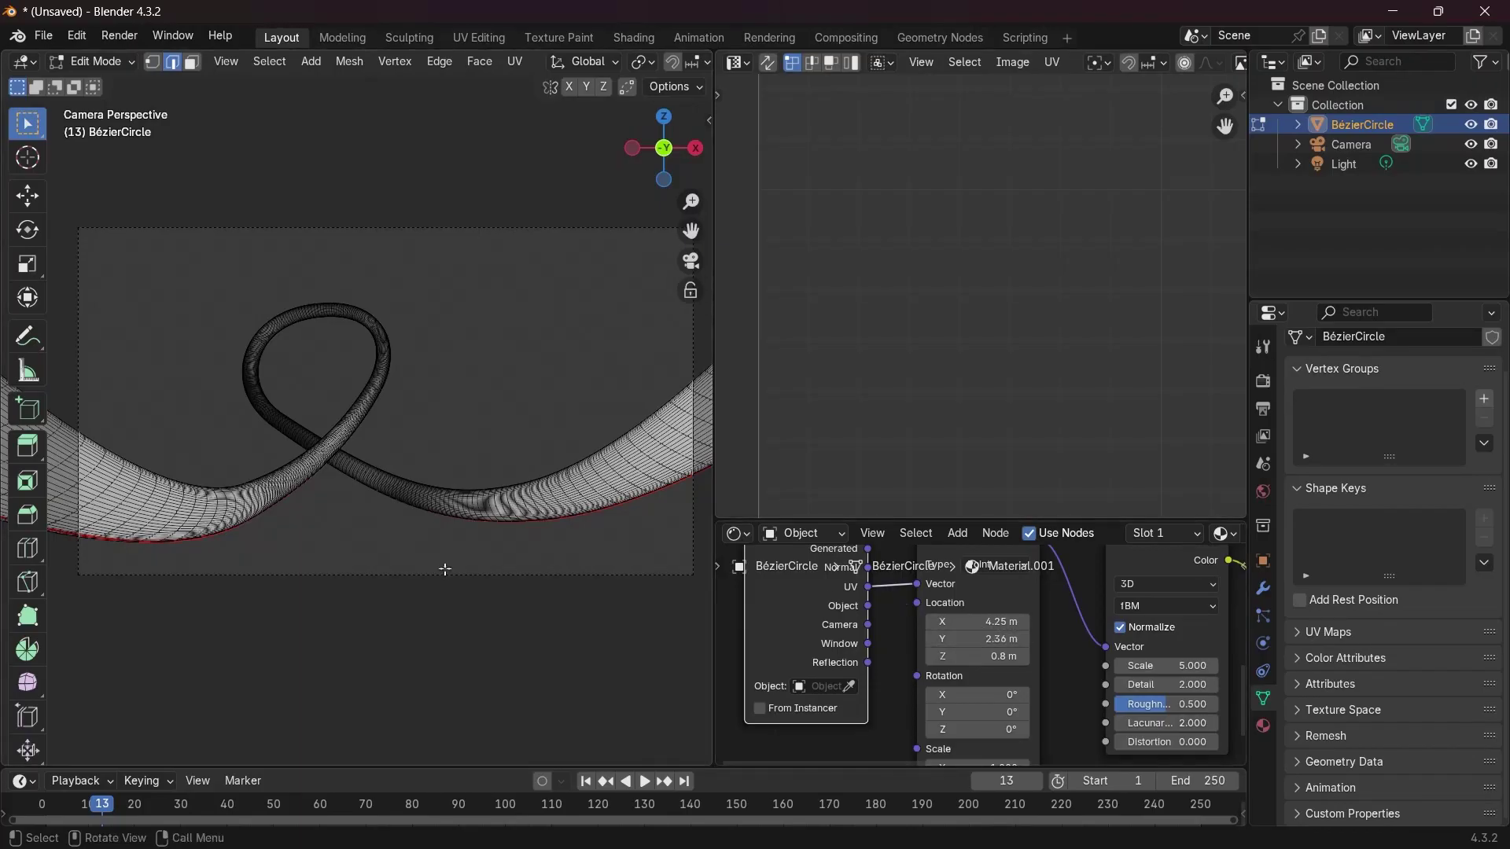
left_click_drag(980, 639, 1070, 638)
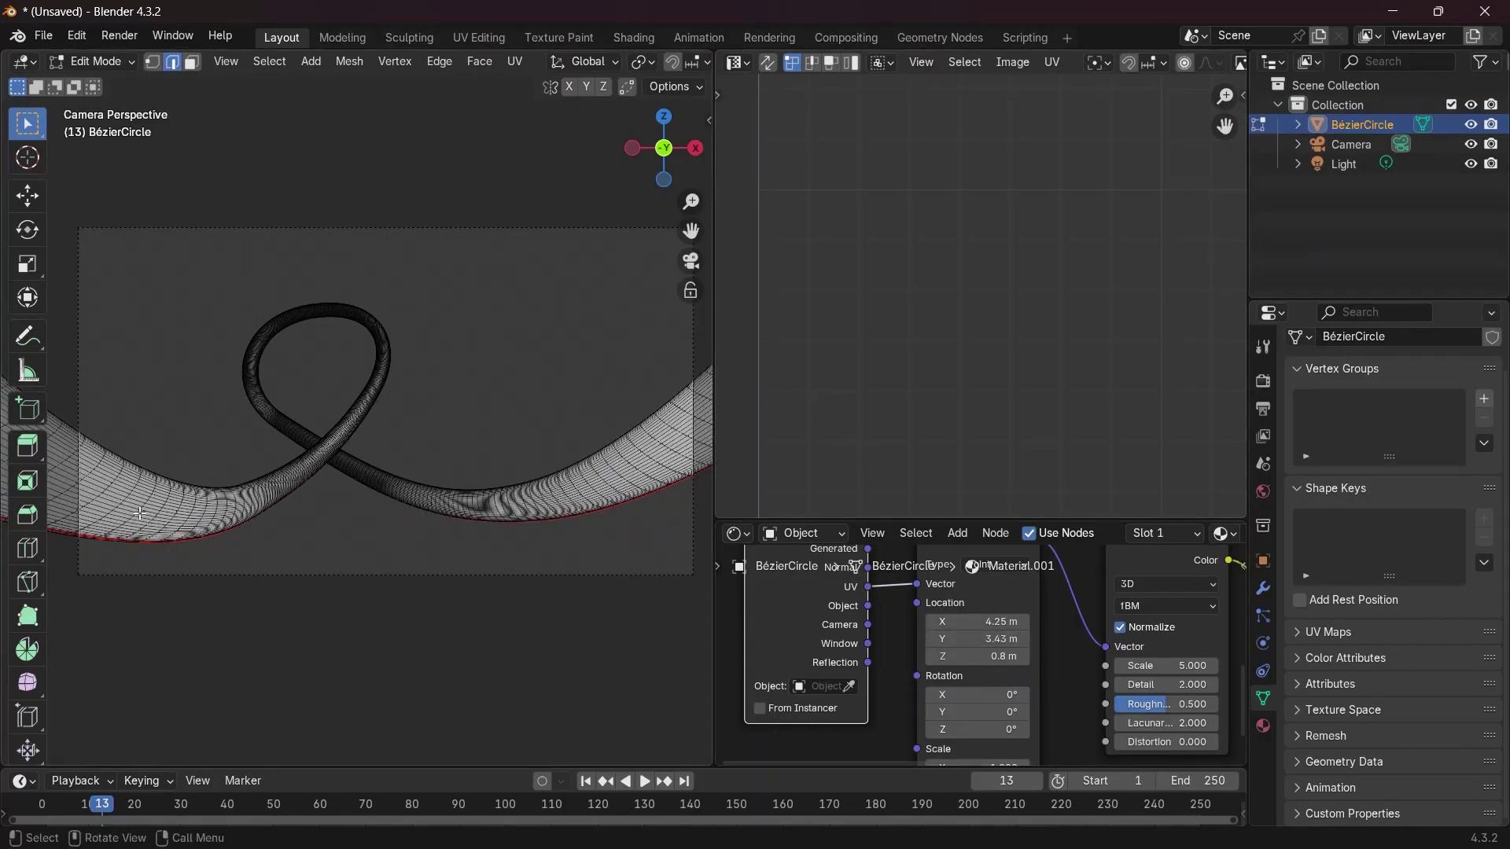
left_click_drag(963, 639, 1078, 638)
Return to Object Mode with the viewport overlays hidden, and enlarge the shader node editor over the UV editor
key("Tab")
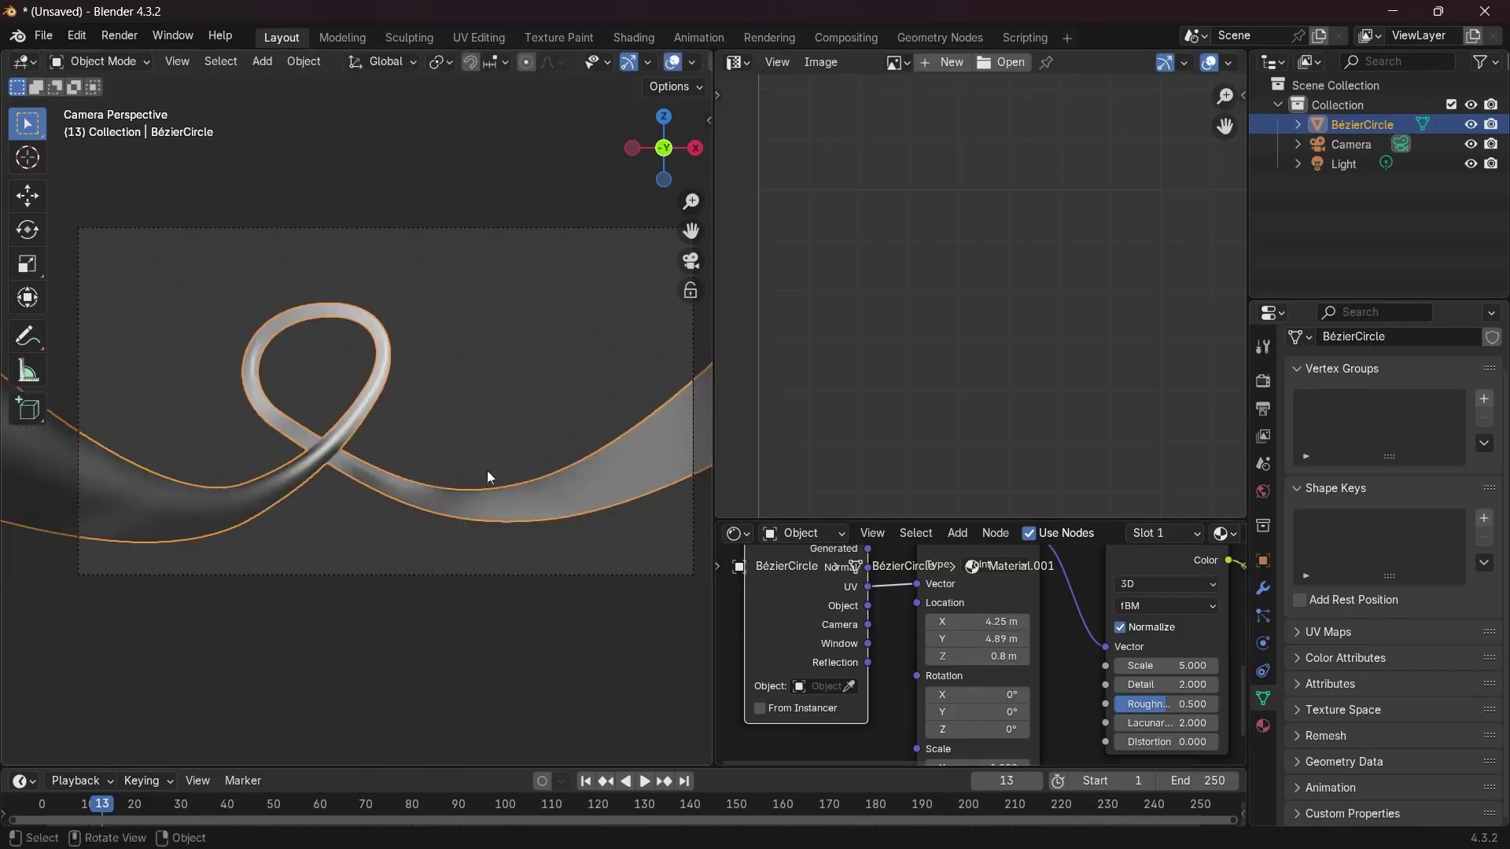
left_click(669, 63)
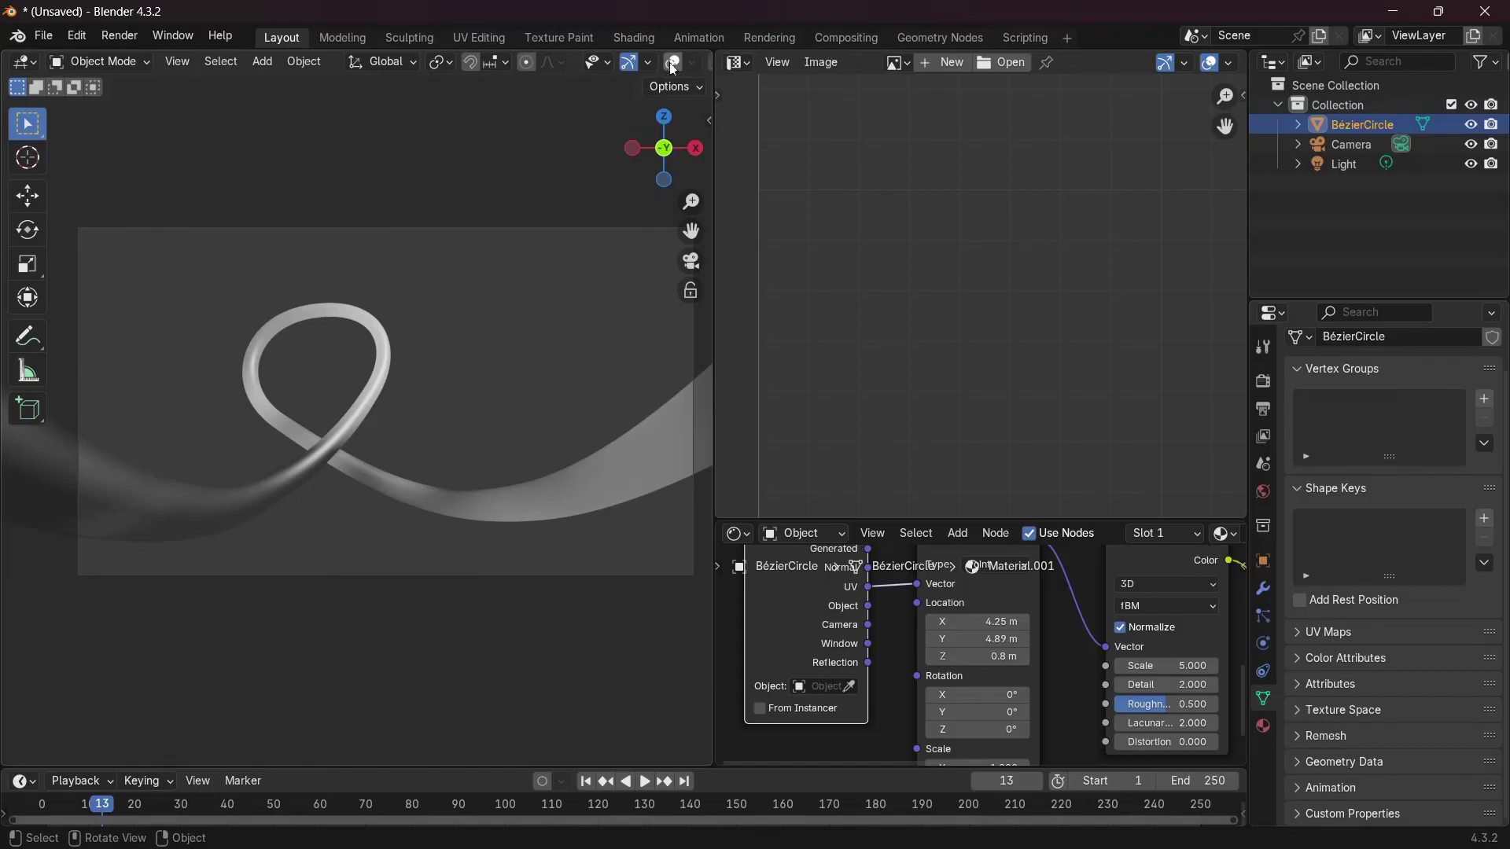
middle_click_drag(448, 320, 427, 277, "shift")
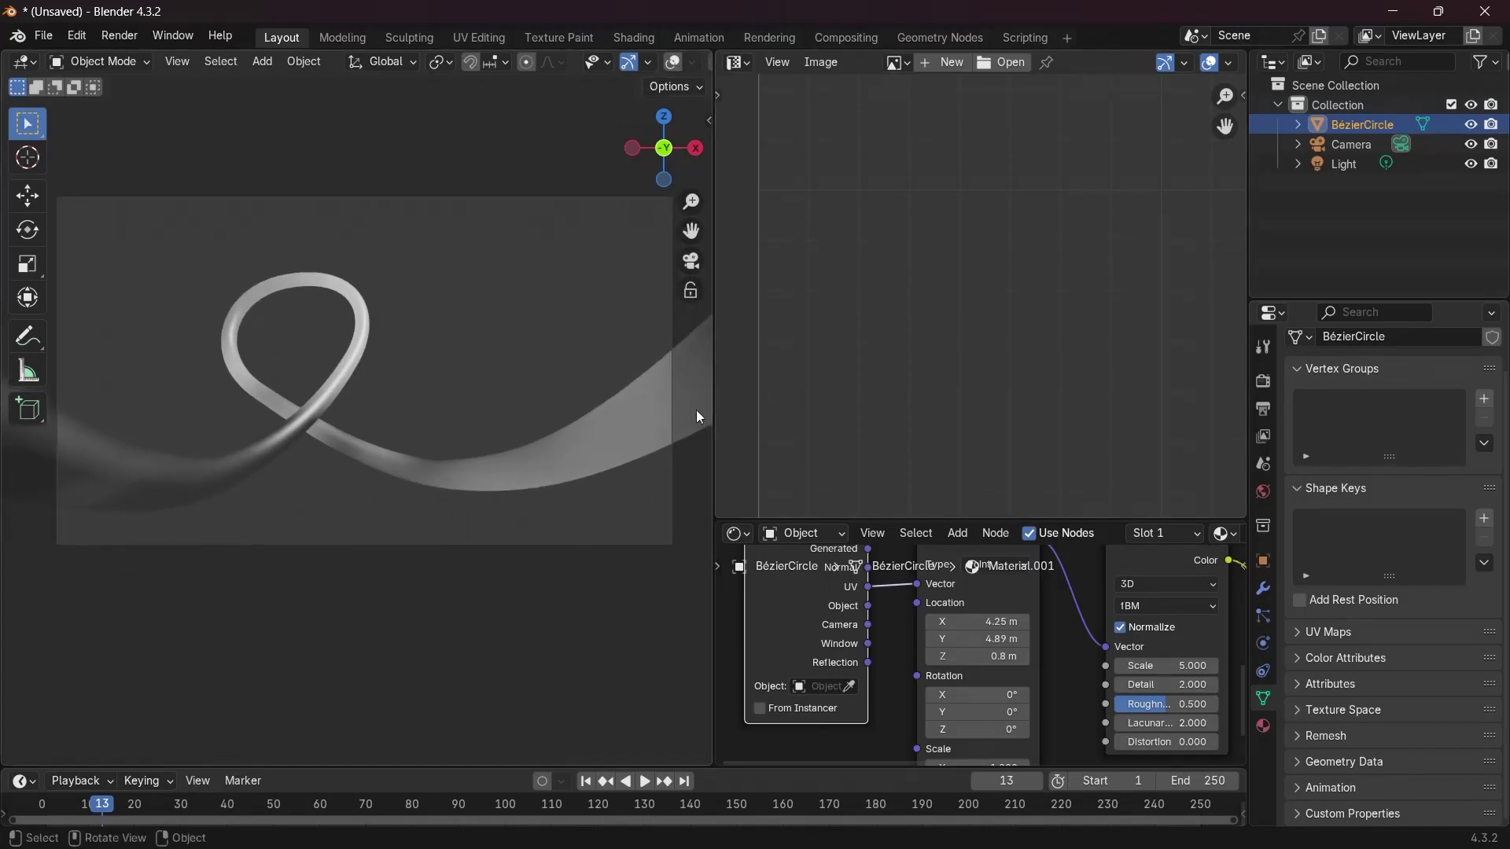
left_click_drag(877, 522, 861, 146)
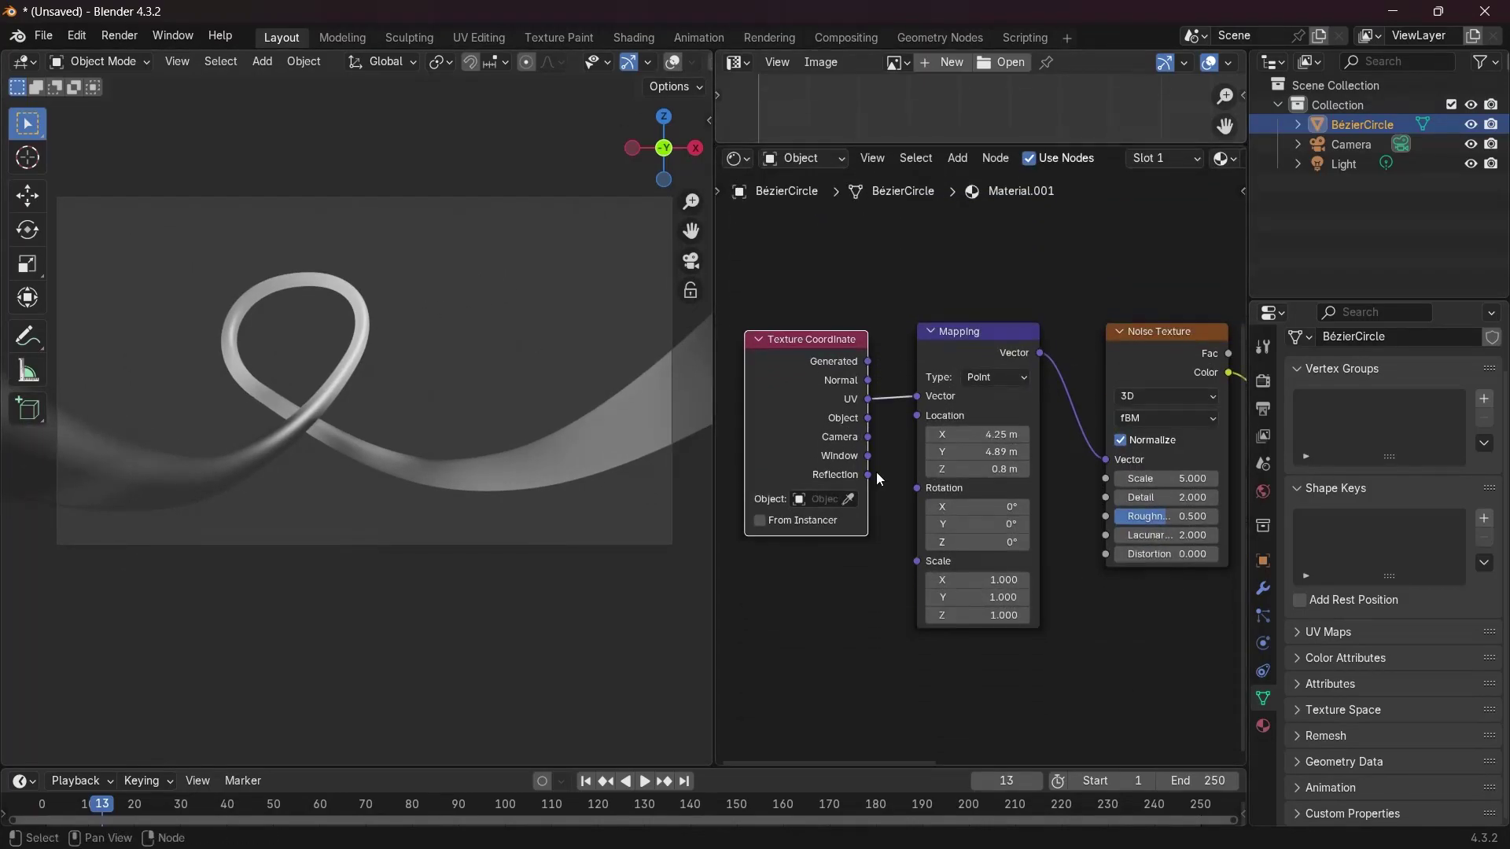
Set the Mapping node's X scale to 50 to stretch the noise into lengthwise streaks
scroll(321, 494, "up", 4)
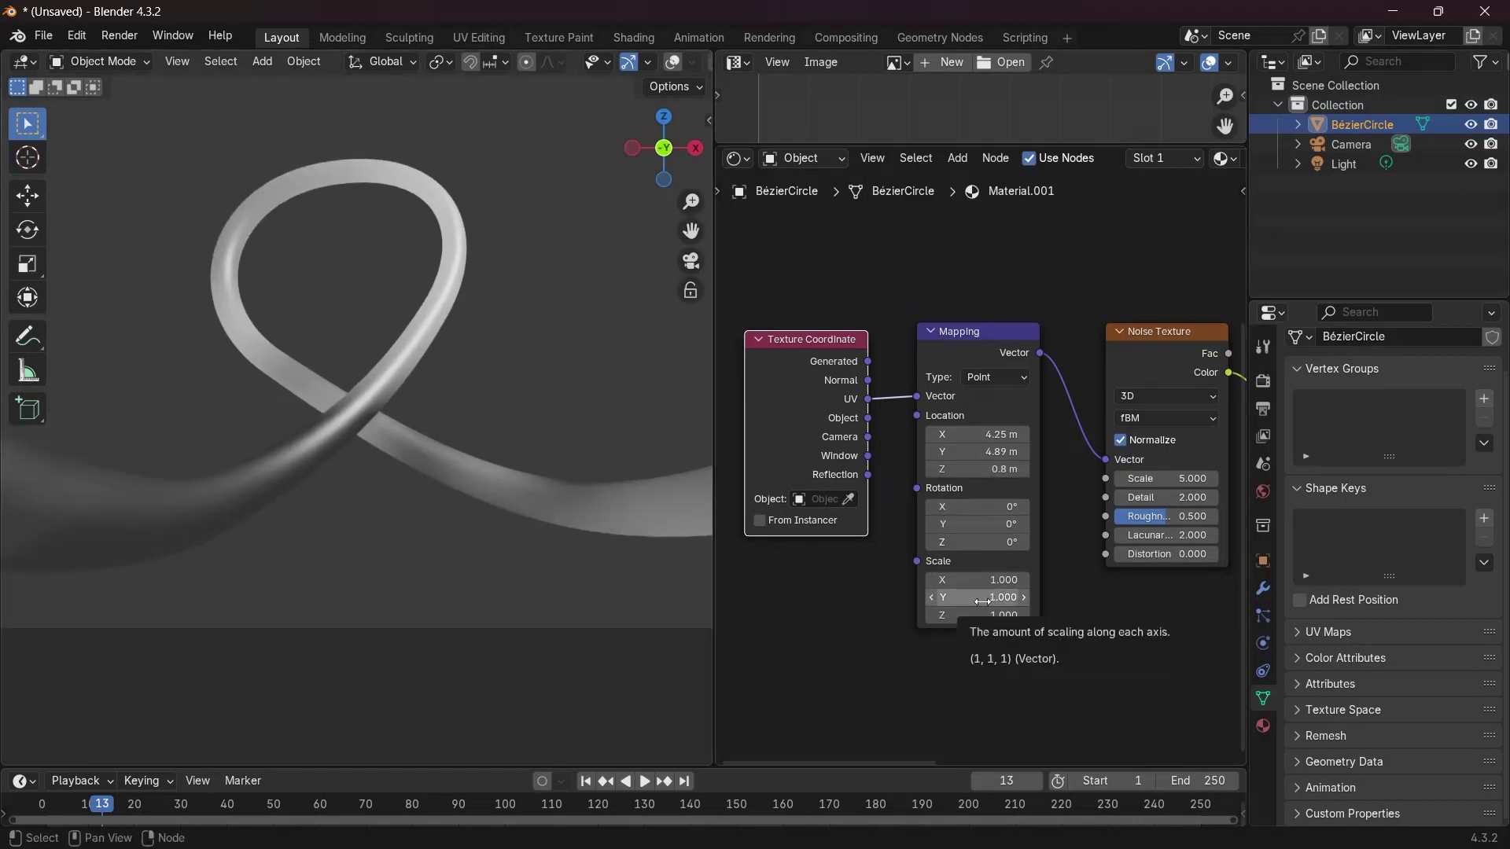
left_click_drag(982, 583, 1044, 579)
left_click(1008, 579)
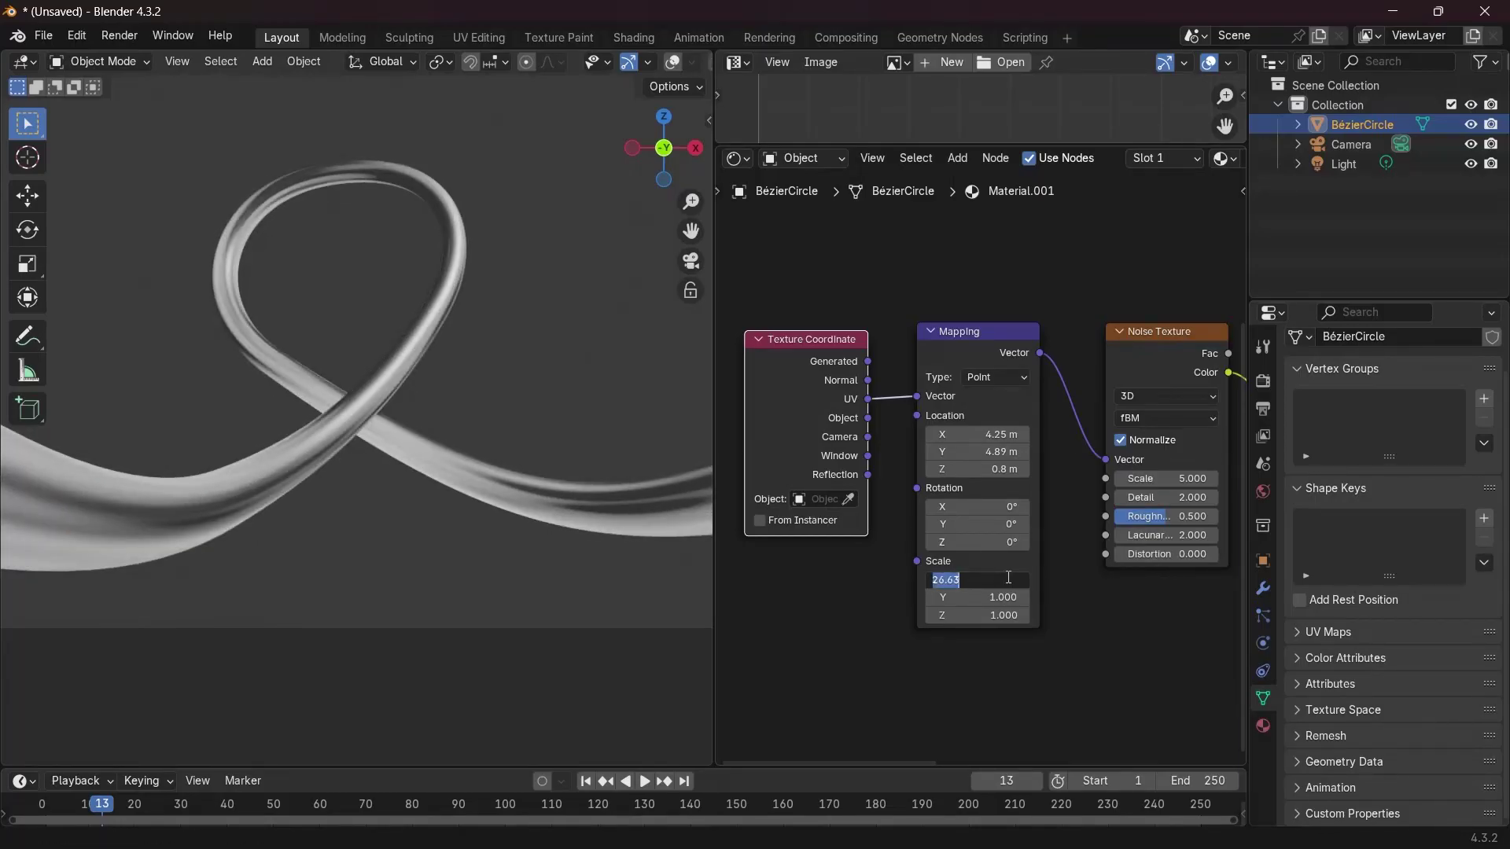
type("50")
key("Return")
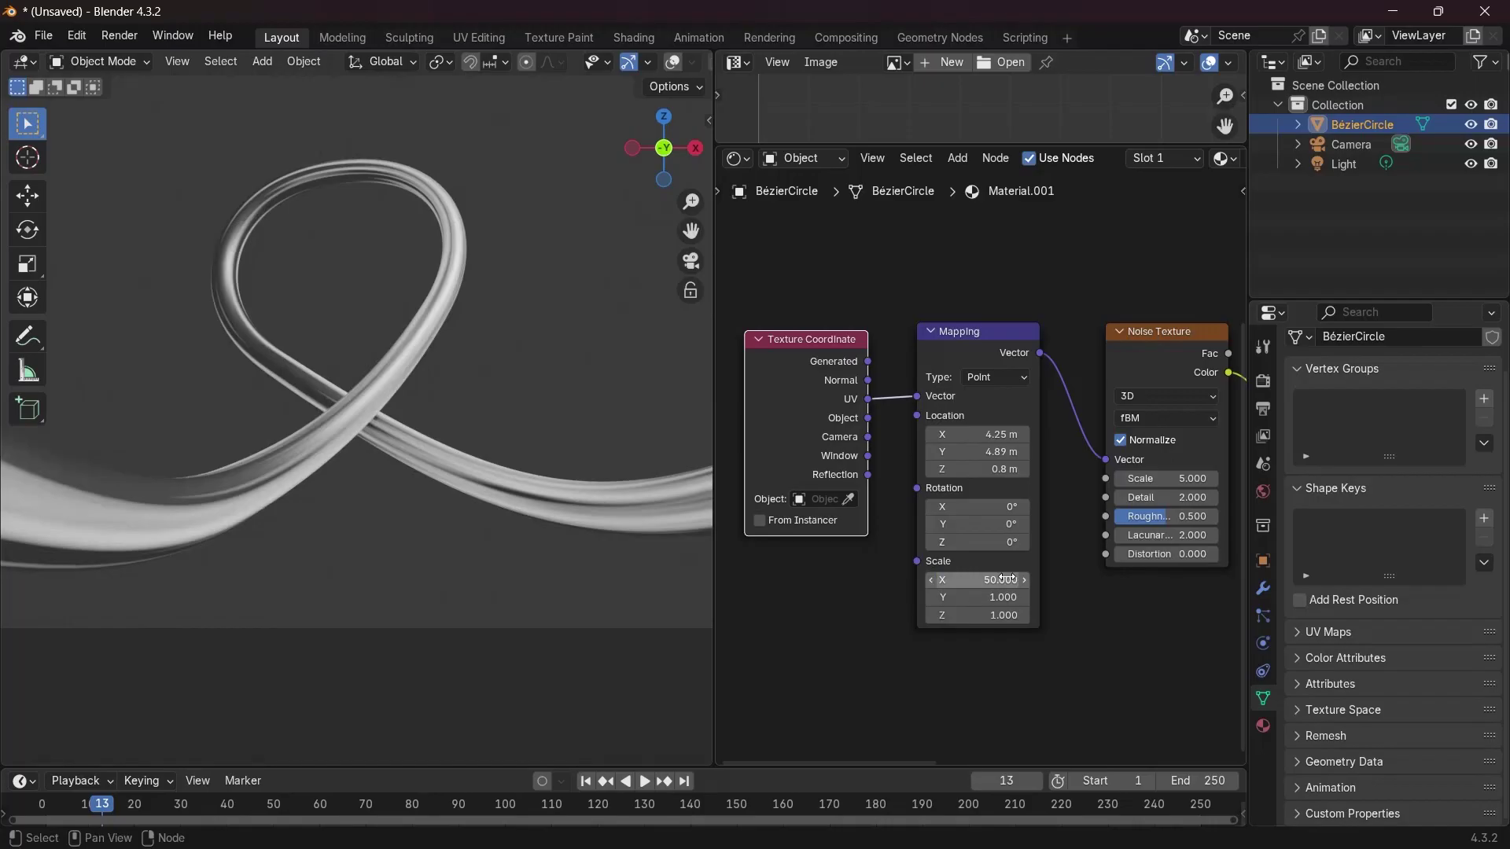
Set the Mapping node's Y scale to 0.5 and its Y location to 6.99 m
left_click(990, 596)
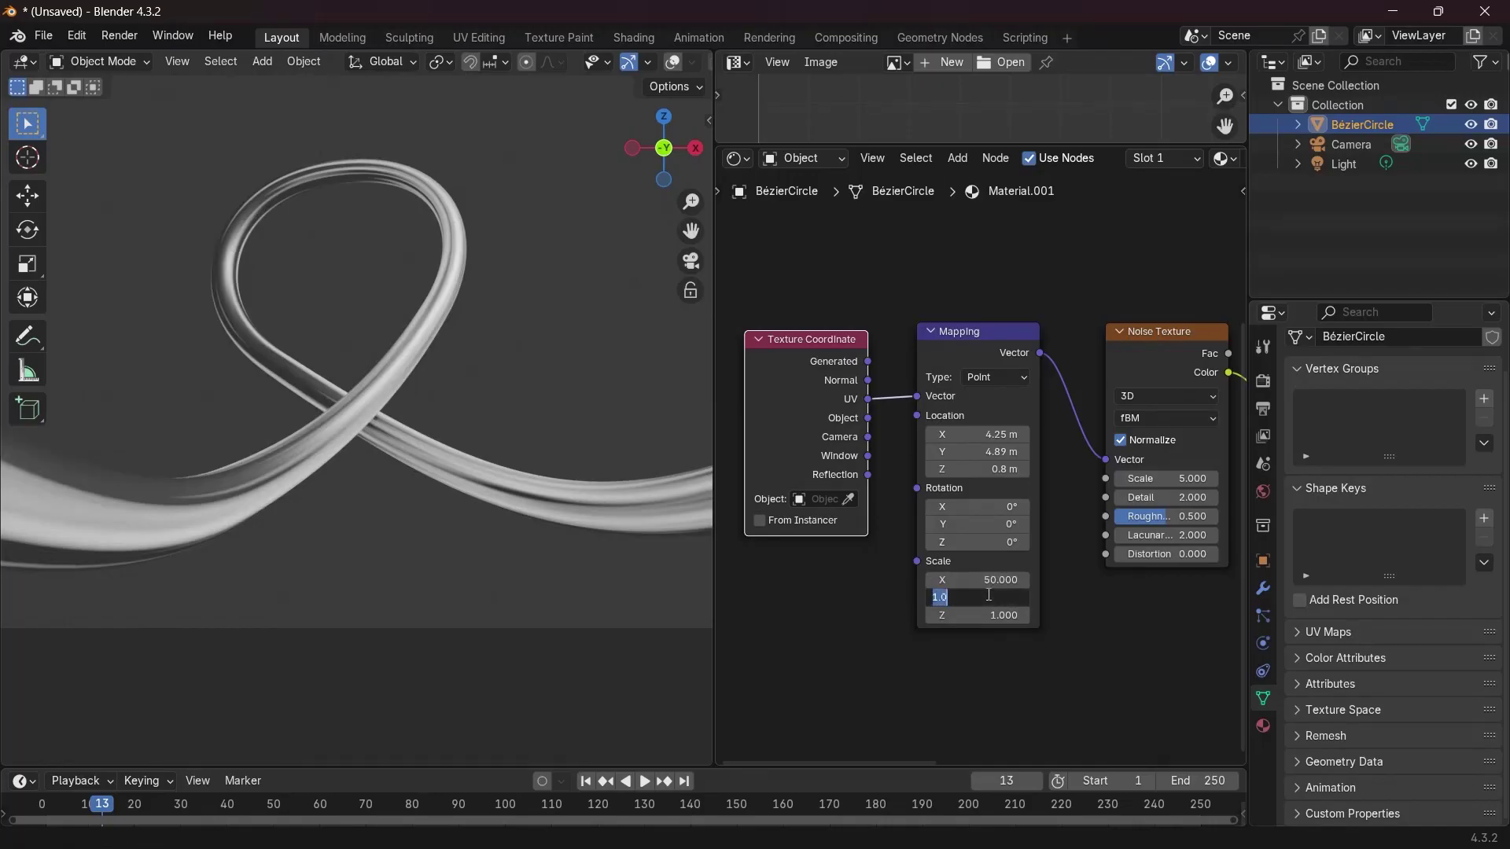
type("0.5")
key("Return")
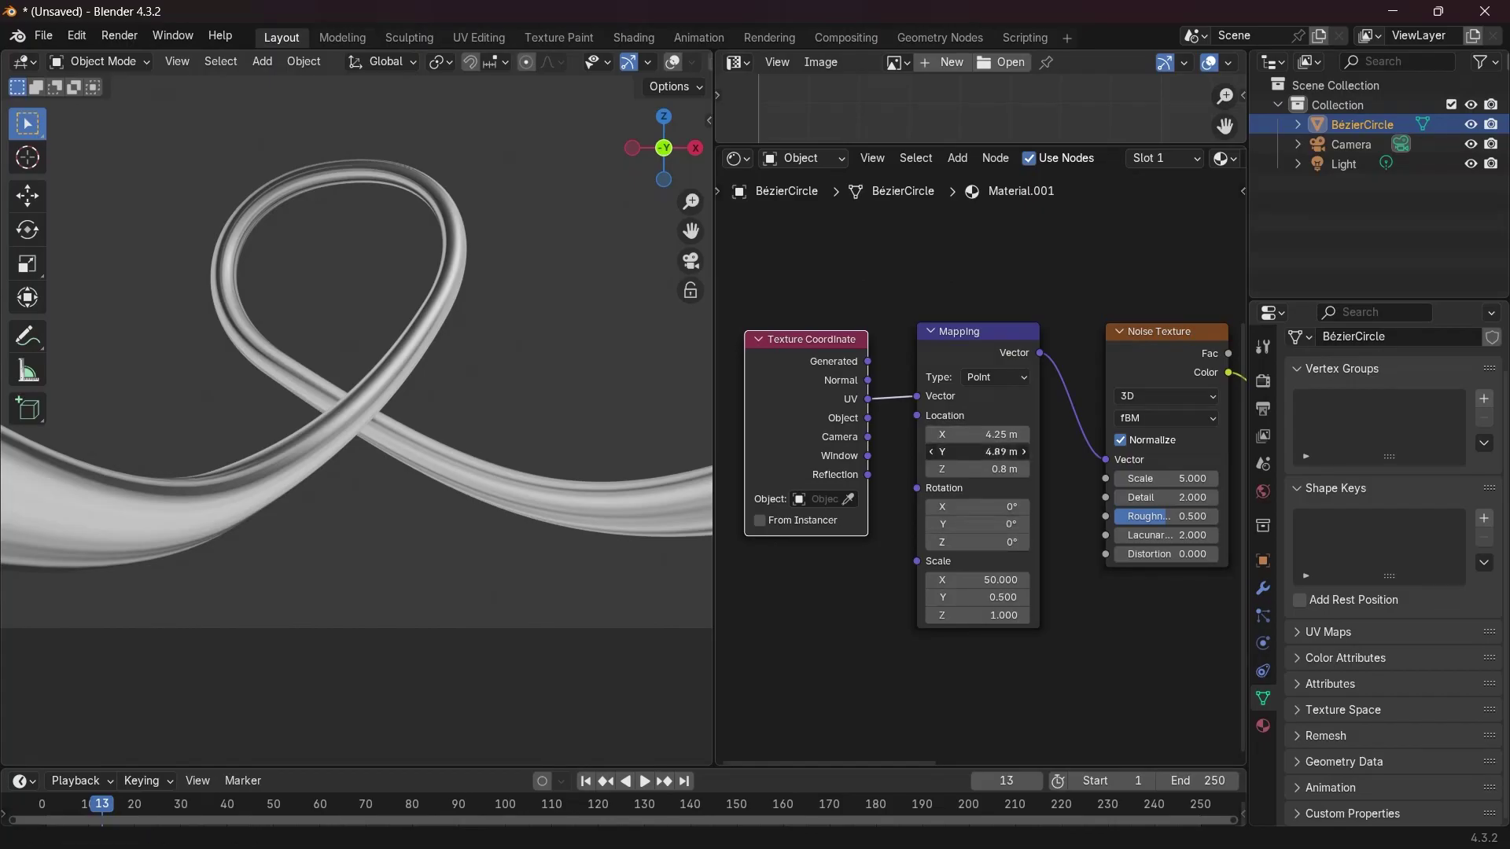
left_click_drag(998, 451, 1089, 451)
Spread the texture nodes out to leave a wide gap between the Mapping and Noise Texture nodes
scroll(982, 460, "down", 2)
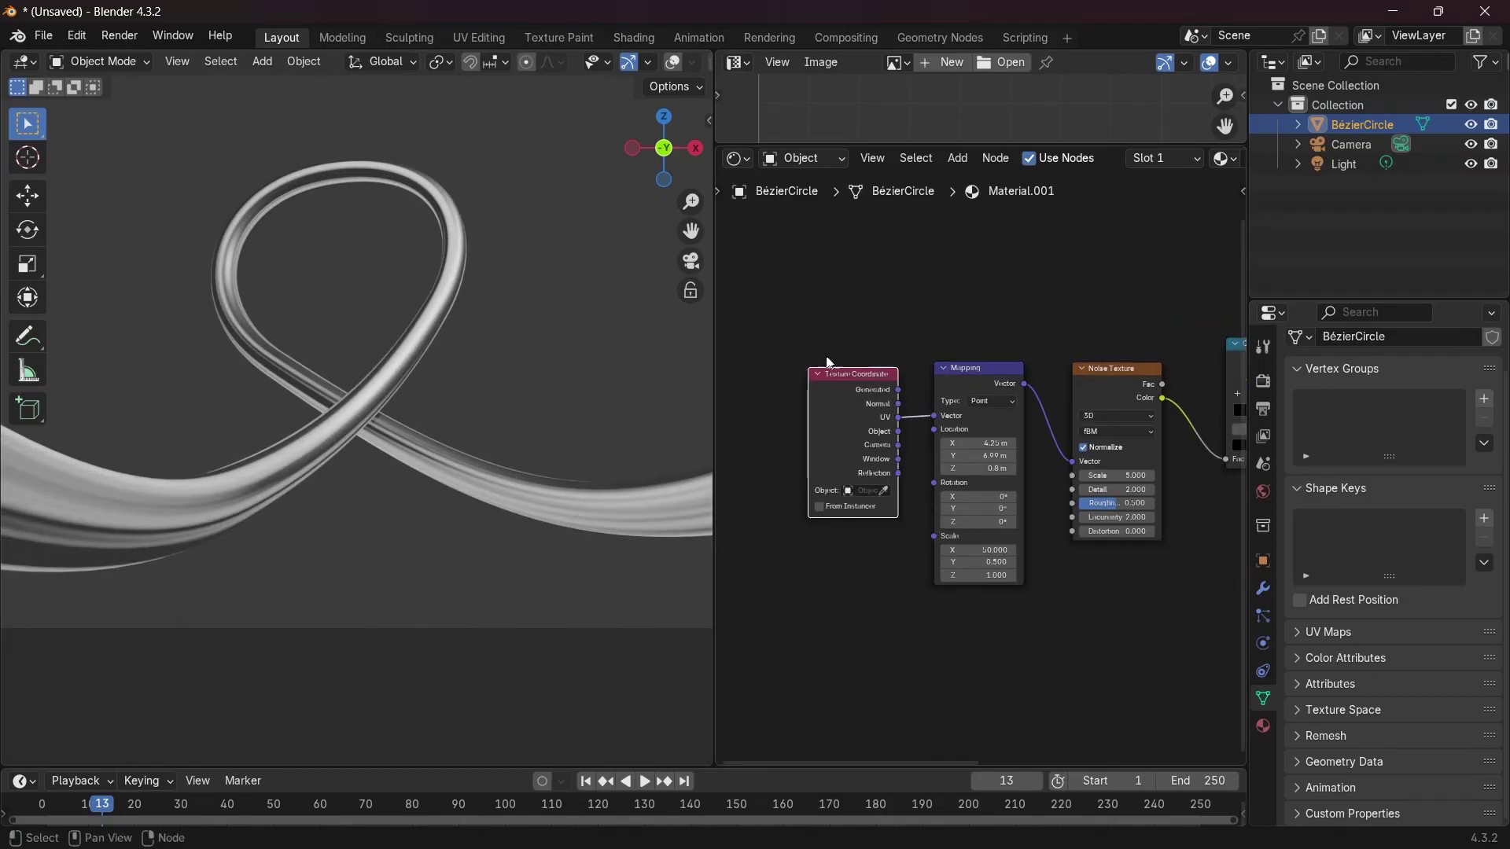
left_click_drag(812, 320, 1155, 473)
left_click_drag(1096, 380, 918, 441)
middle_click_drag(906, 403, 931, 384)
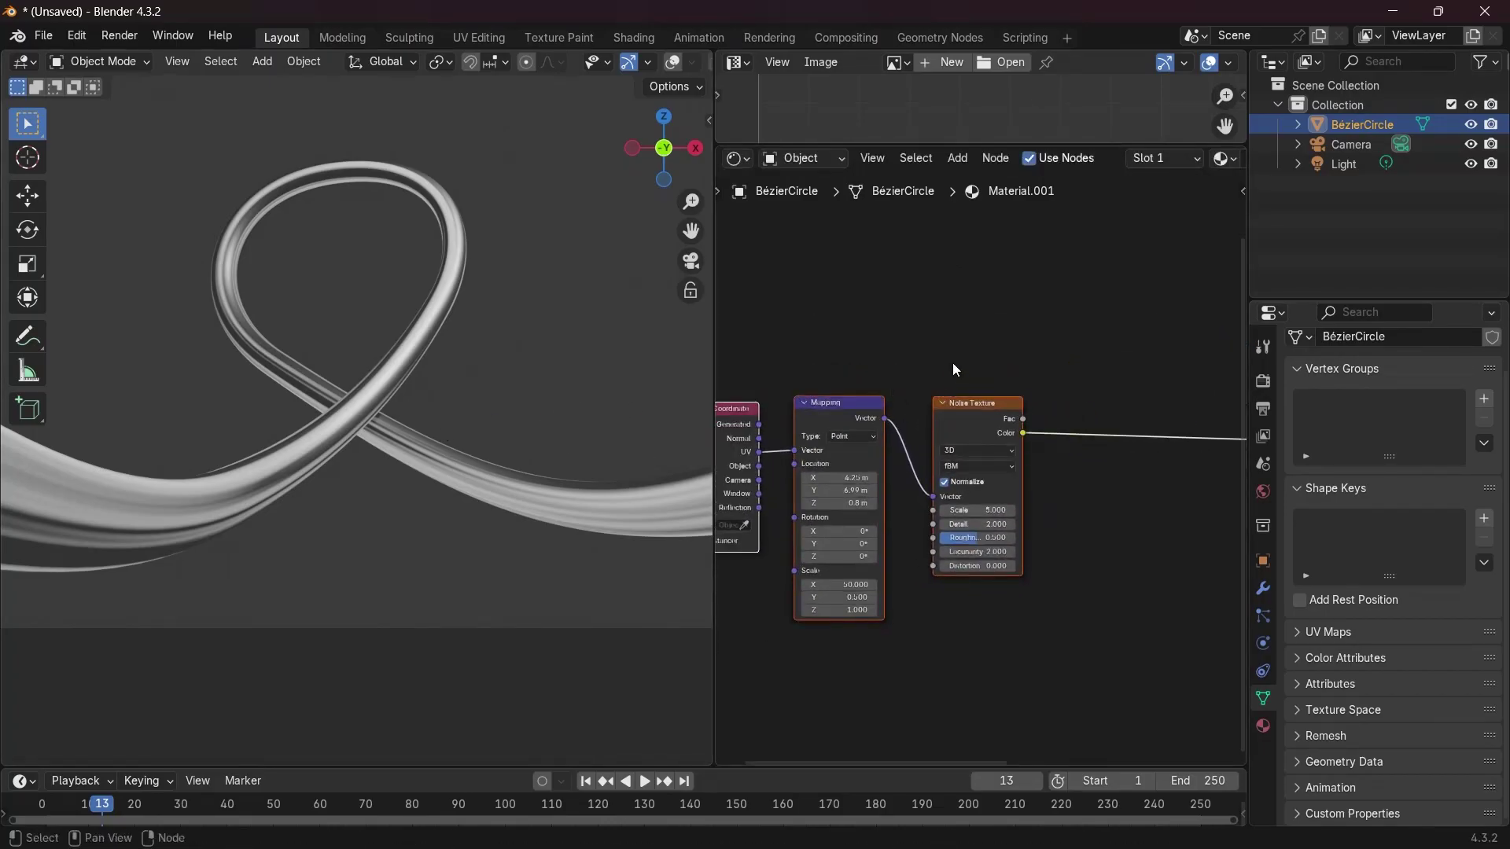
left_click_drag(961, 407, 1105, 397)
middle_click_drag(883, 397, 967, 387)
scroll(959, 384, "down", 3)
left_click_drag(782, 369, 838, 410)
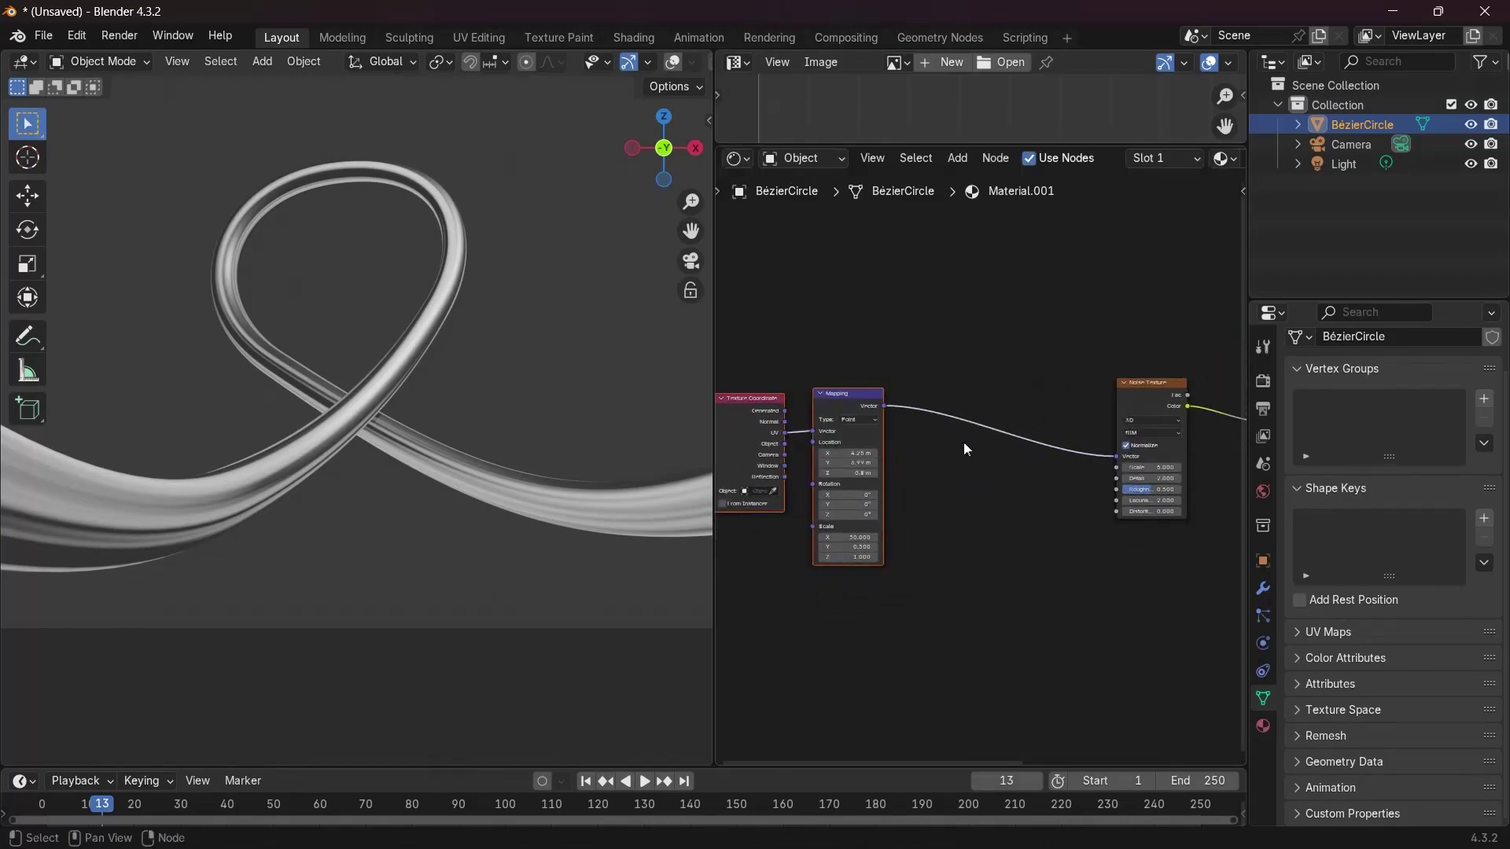
Add a Voronoi Texture node above the Noise Texture and feed it from the Mapping node's vector output
scroll(993, 411, "down", 2)
middle_click_drag(972, 405, 835, 474)
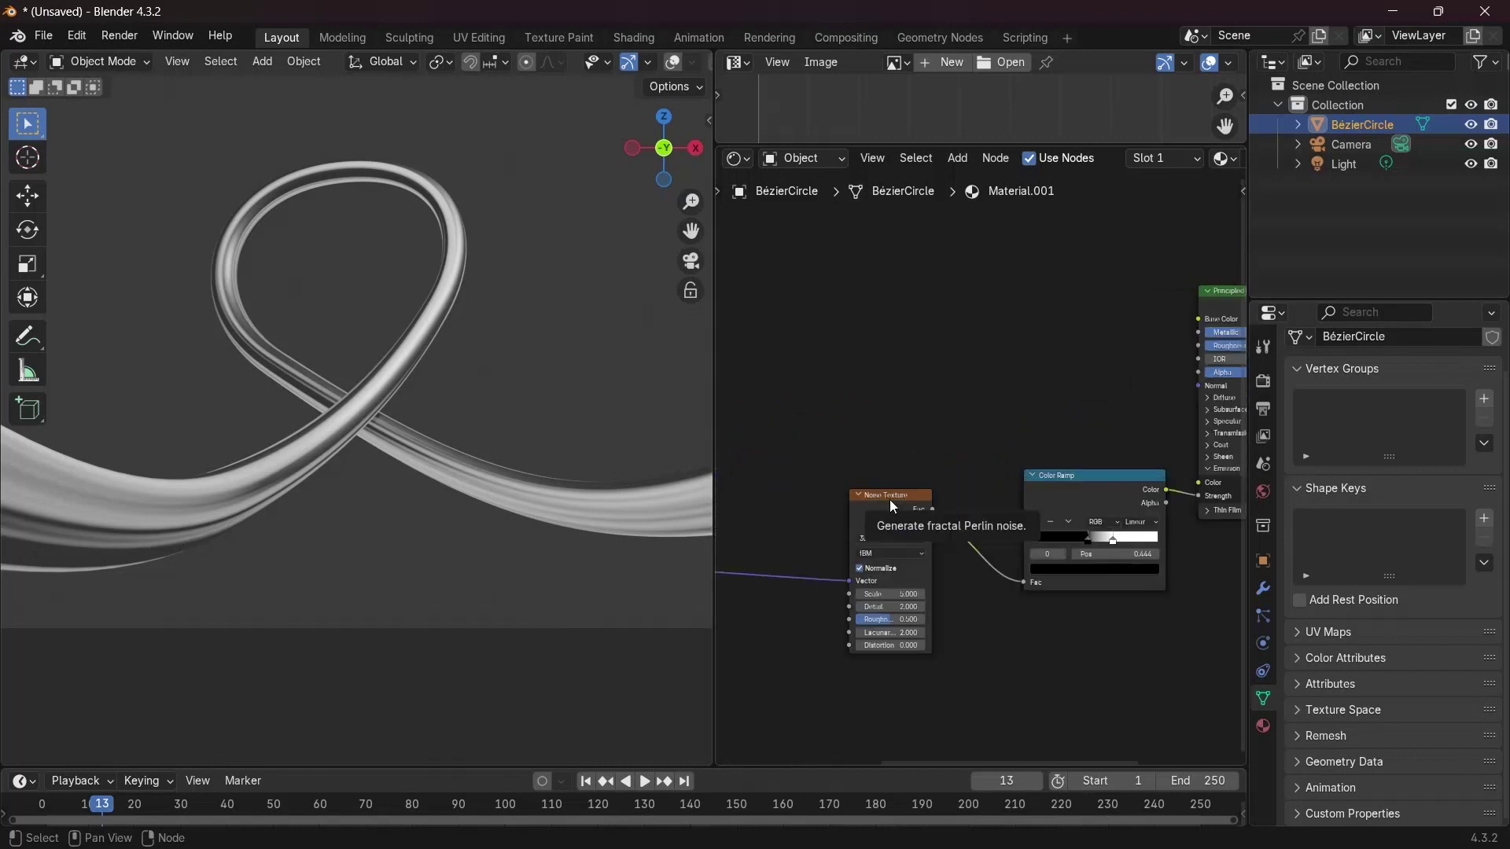
middle_click_drag(884, 430, 907, 479)
key("shift+a")
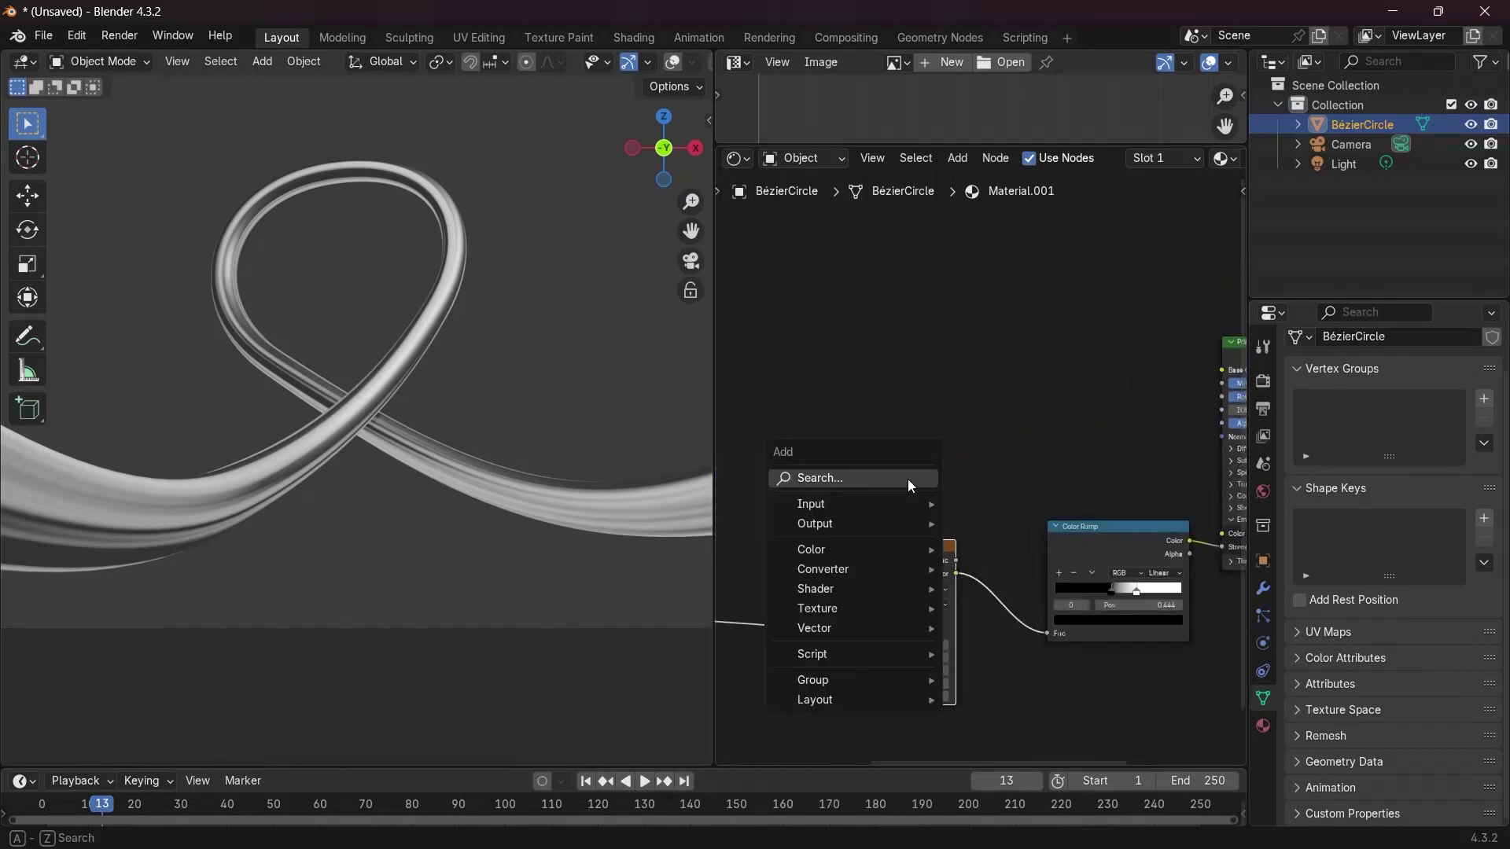
type("vo")
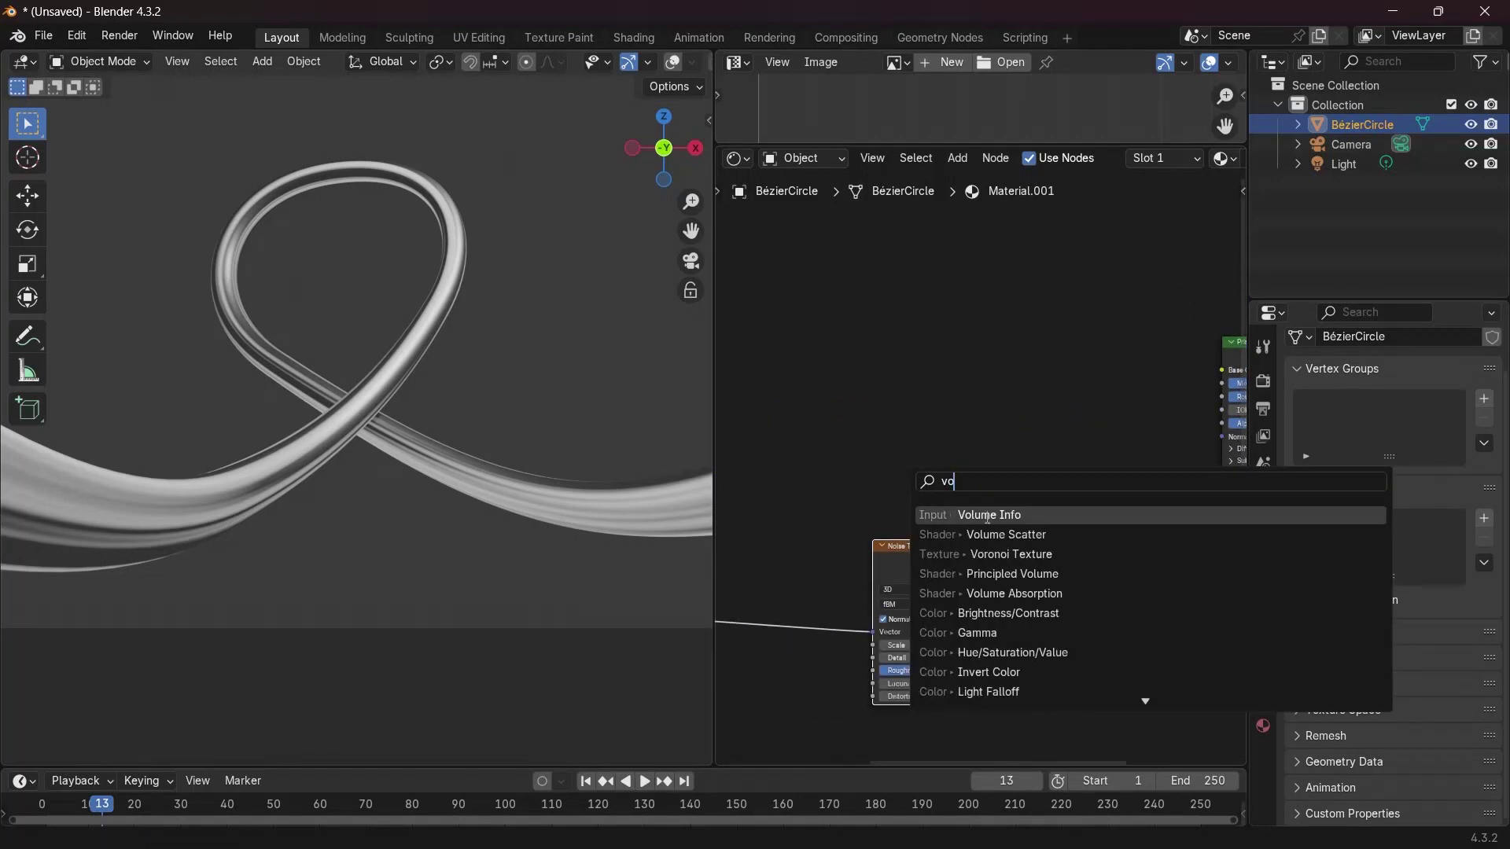
left_click(998, 552)
left_click(881, 357)
middle_click_drag(782, 454, 890, 392)
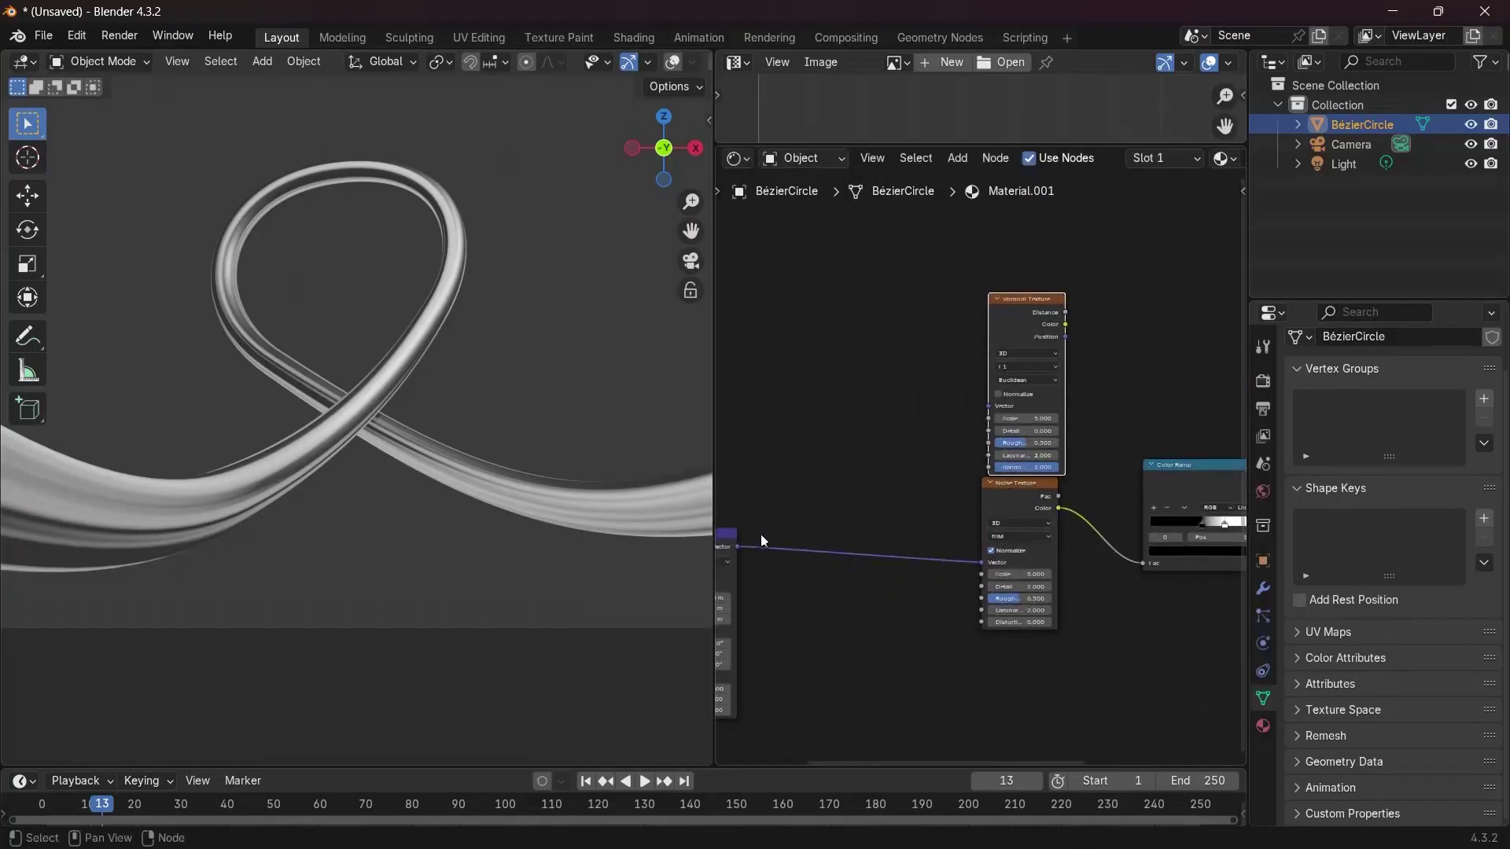
left_click_drag(741, 548, 988, 406)
scroll(1013, 336, "up", 2)
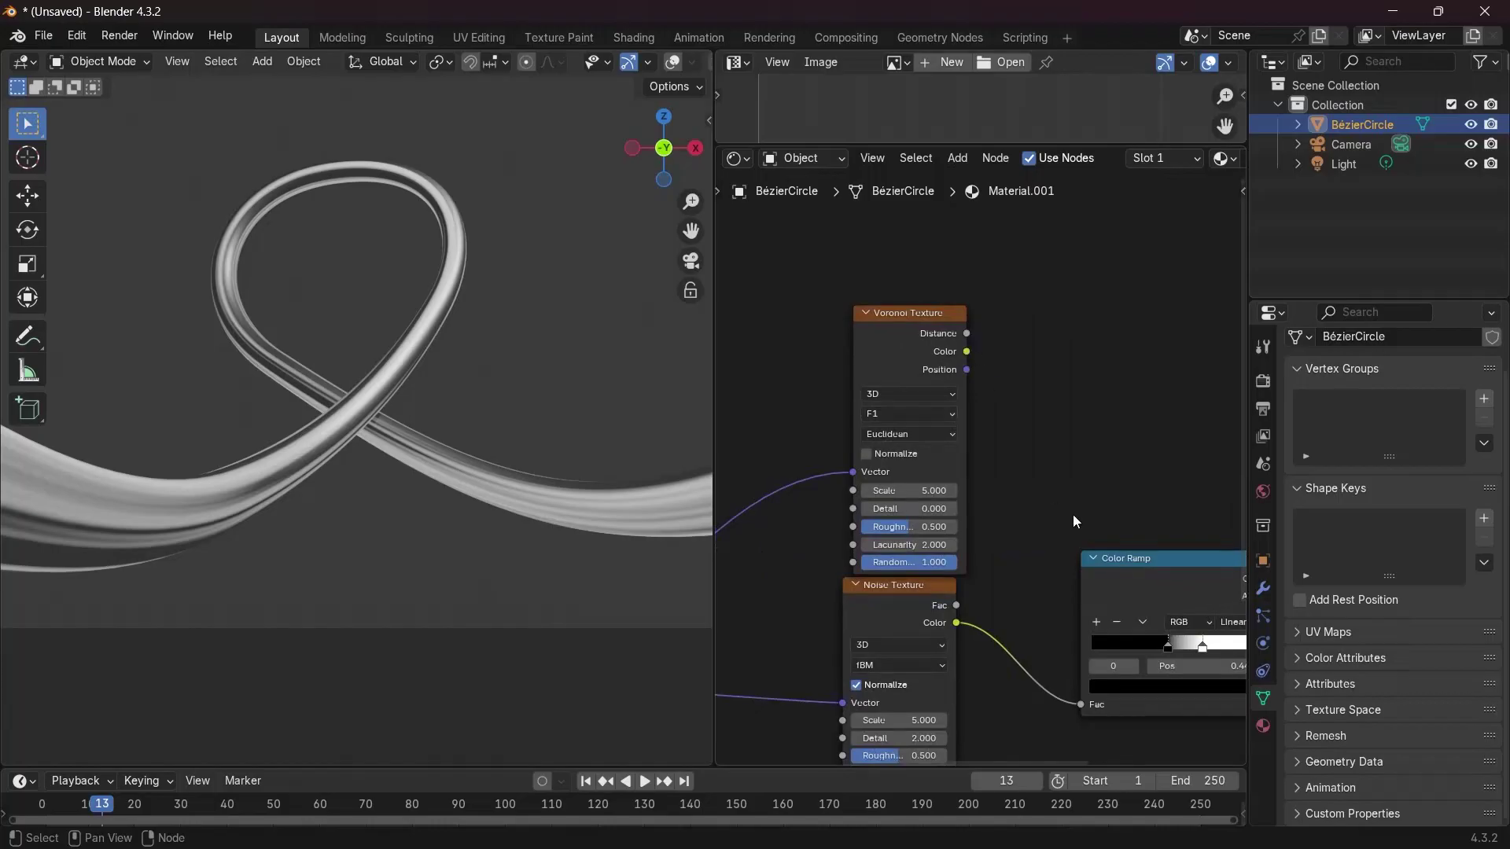
Duplicate the Color Ramp, place the copy beside the Voronoi Texture, and connect the Voronoi color output to the copy's Fac input
middle_click_drag(1073, 515, 1023, 536)
left_click(1068, 589)
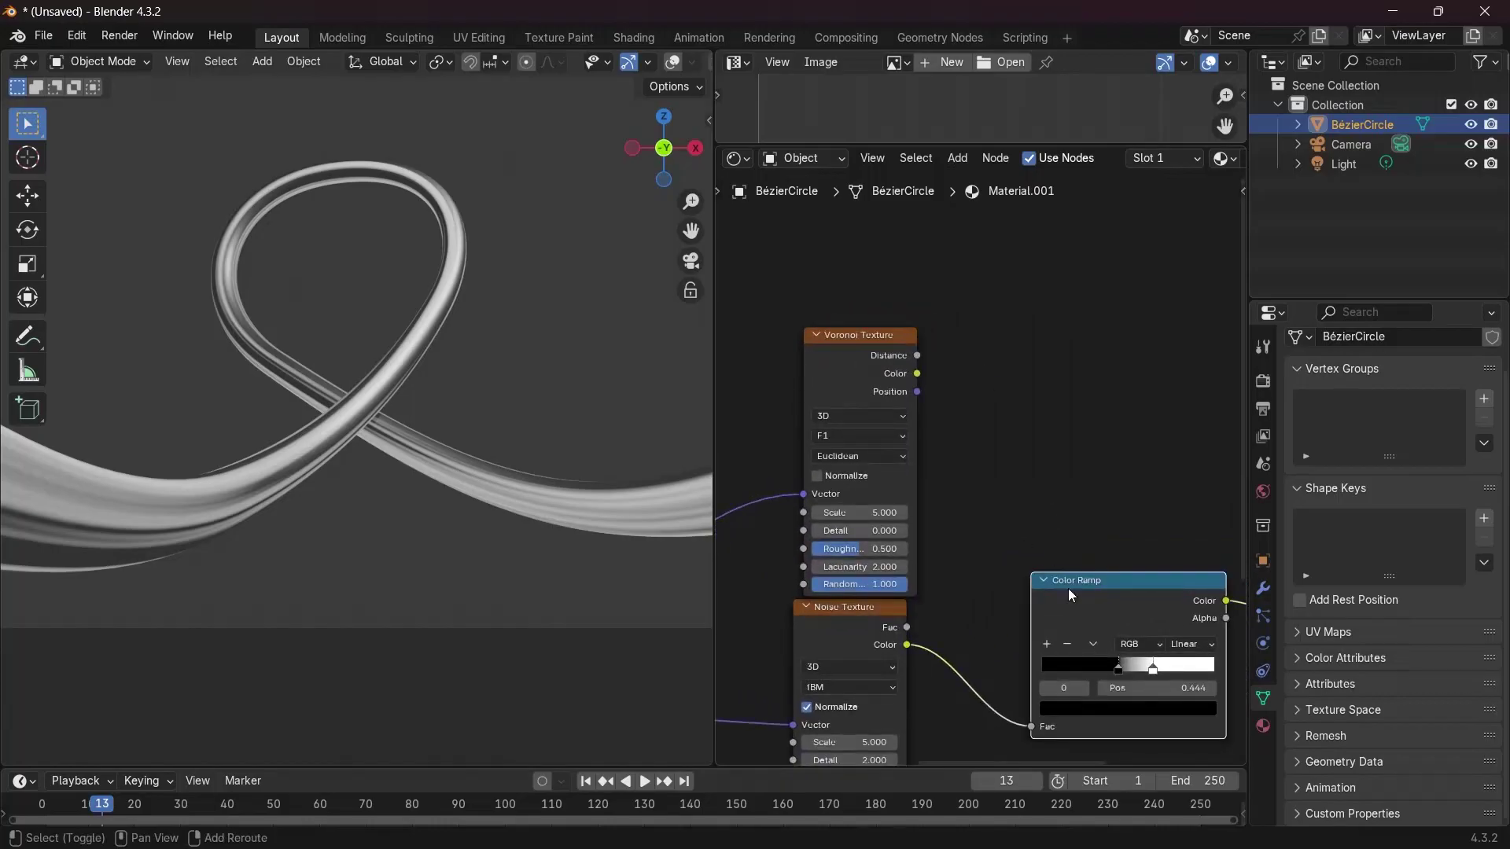
key("shift+d")
left_click(1046, 482)
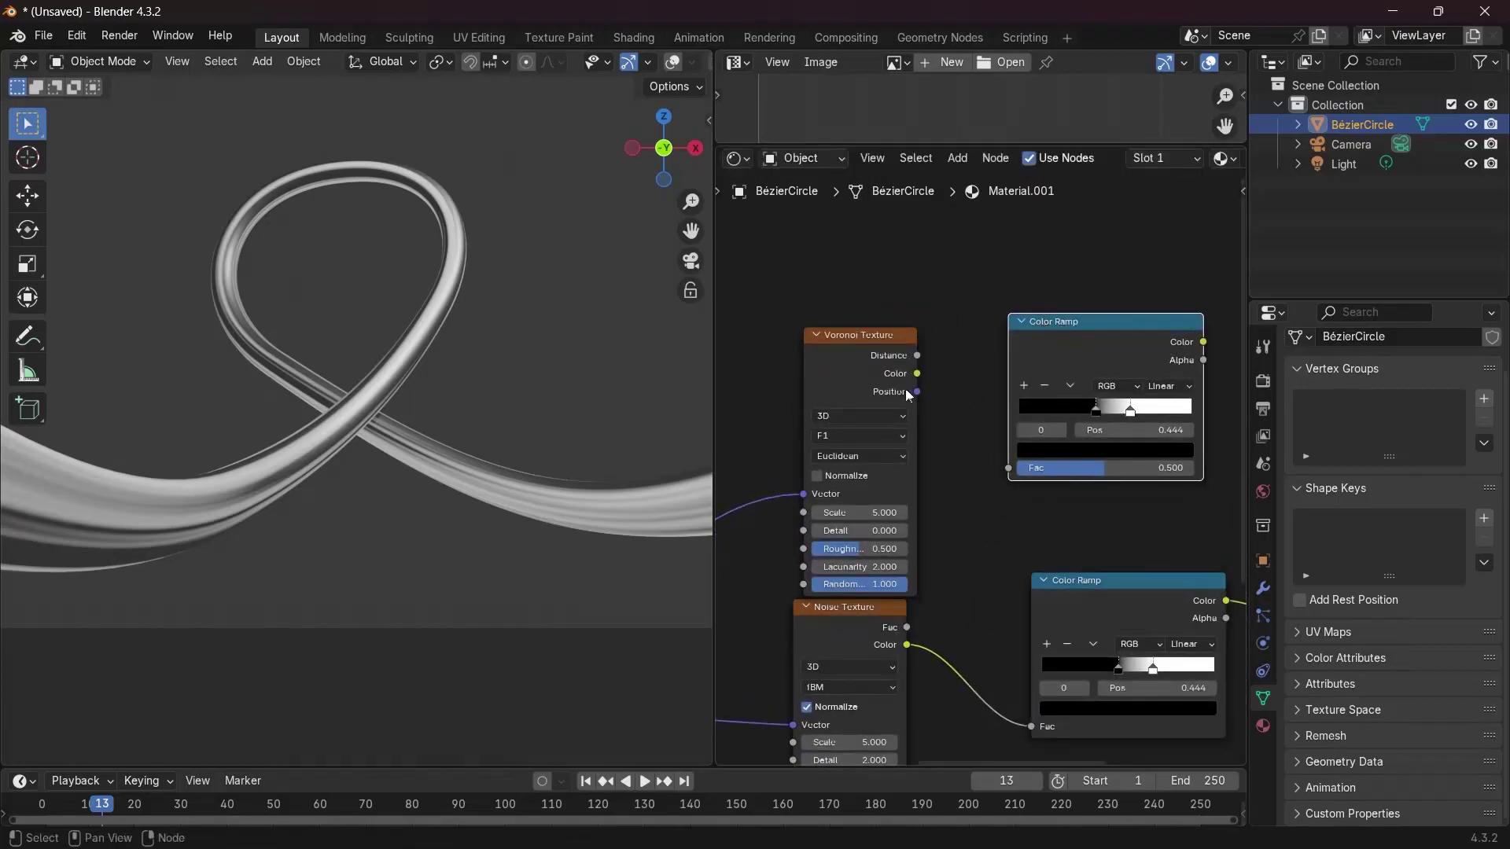
left_click_drag(917, 374, 1010, 468)
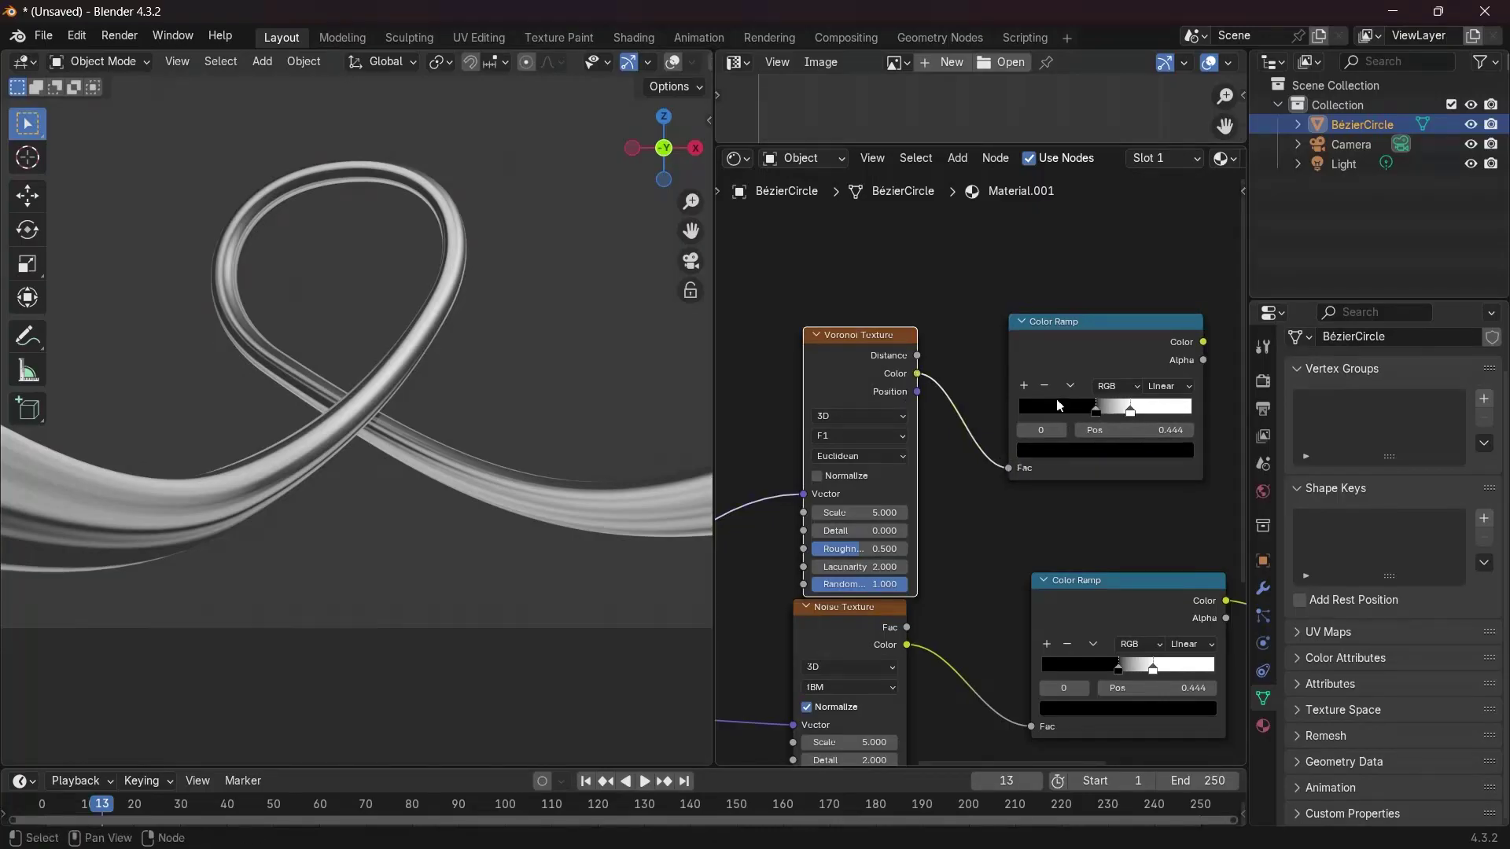
Reset the duplicated Color Ramp to its default gradient and add a middle stop at position 0.5
left_click(1072, 358)
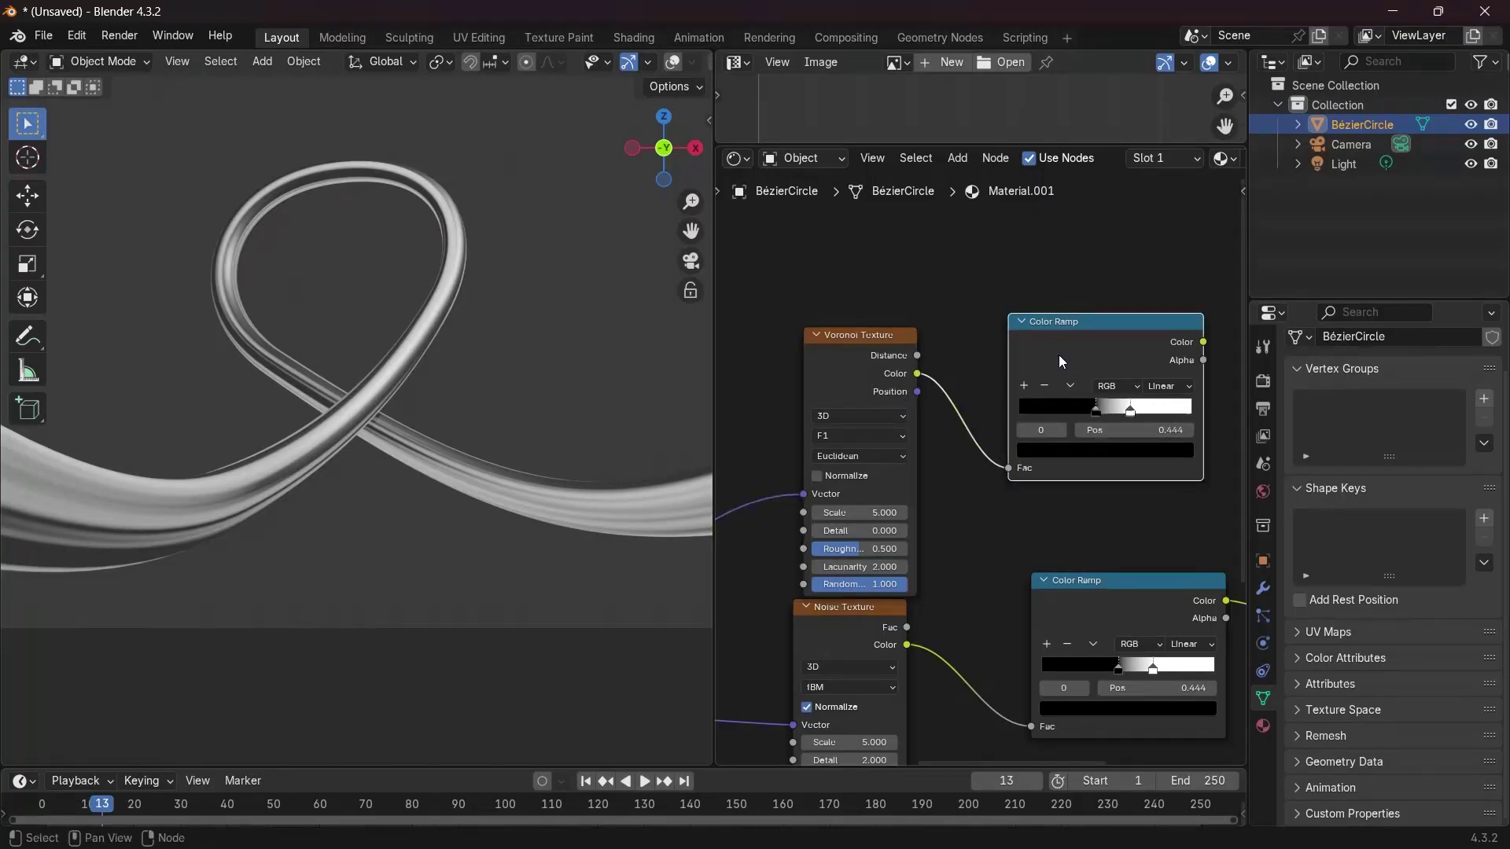
key("BackSpace")
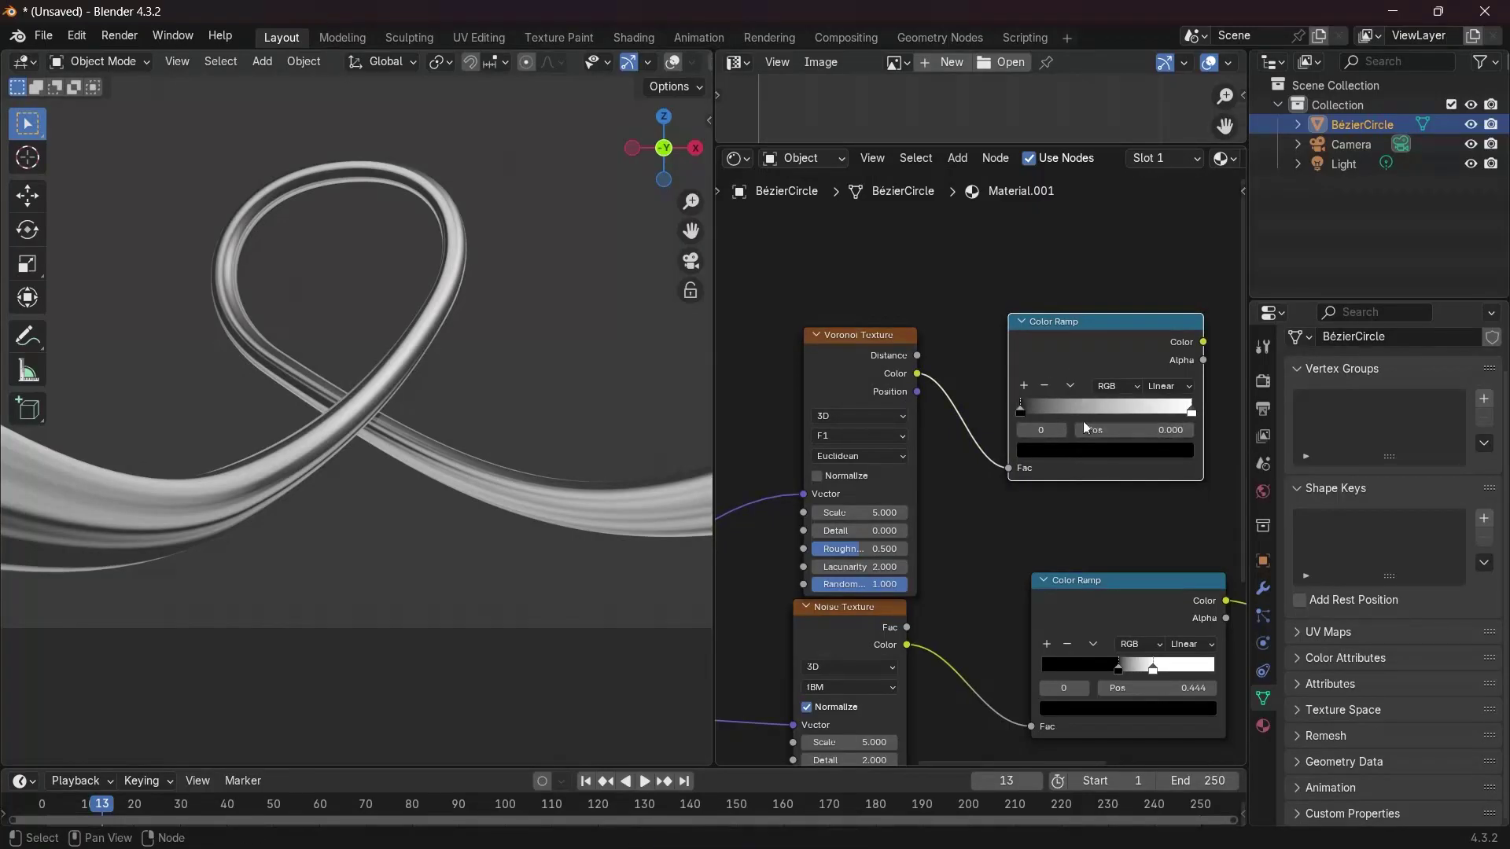
left_click(1025, 386)
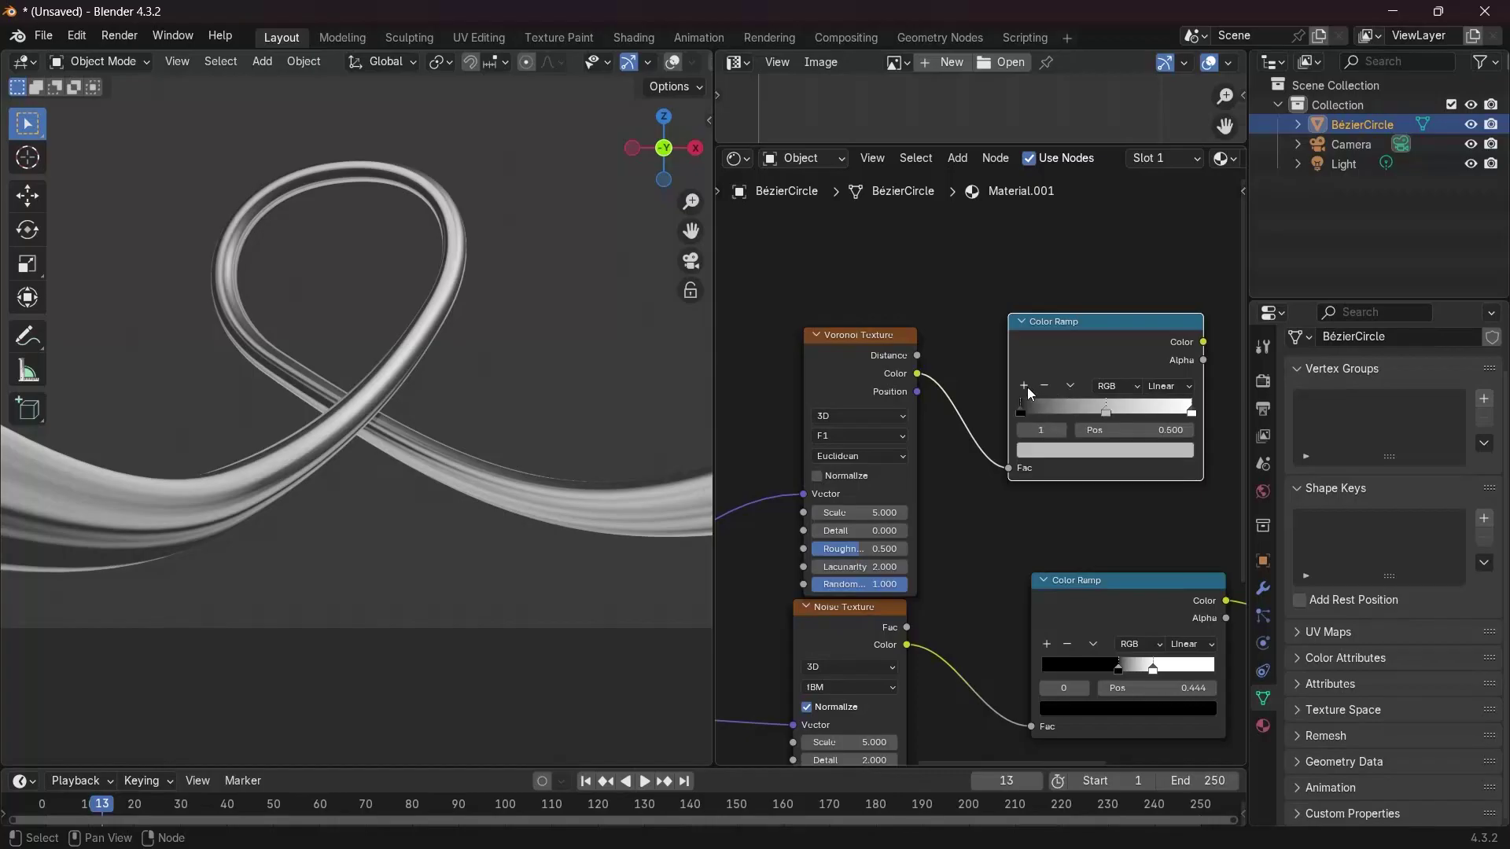
Color the duplicated ramp's first stop hot pink and its last stop orange
left_click(1024, 407)
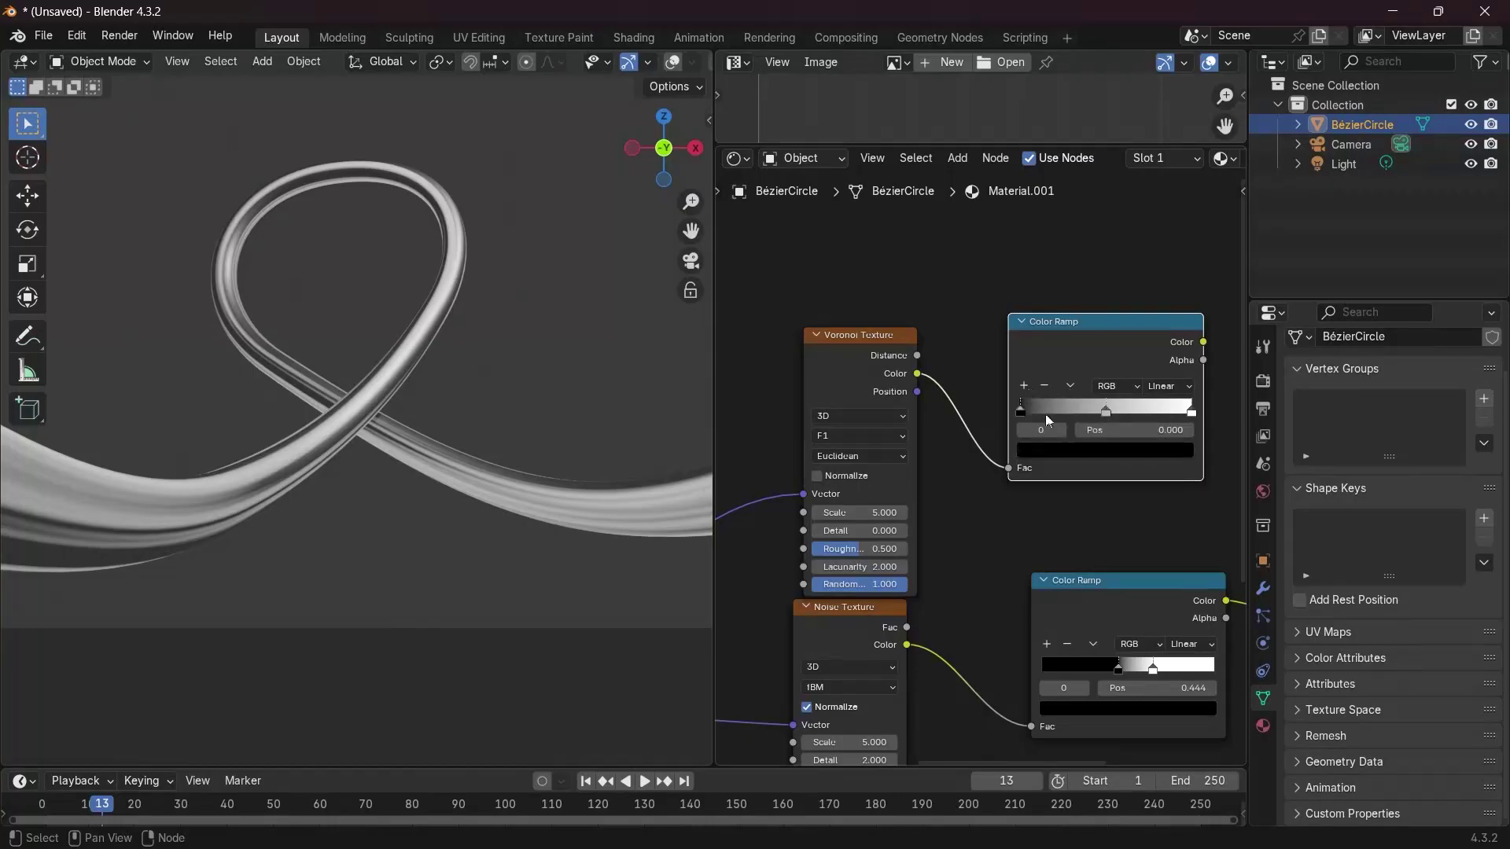
left_click(1097, 446)
left_click_drag(1162, 271, 1165, 186)
left_click(1121, 305)
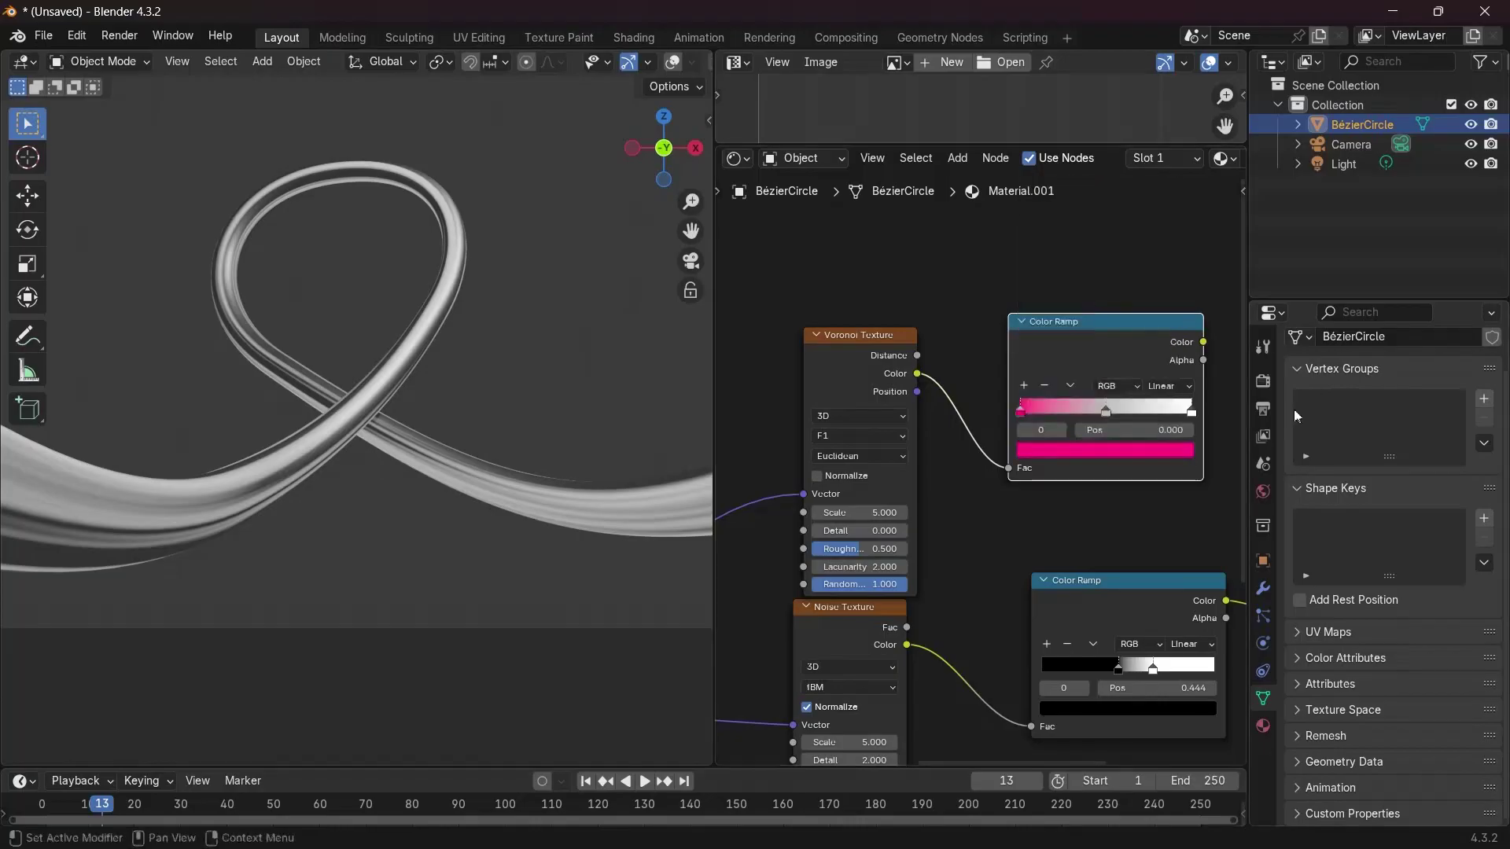
left_click(1191, 411)
left_click(1151, 455)
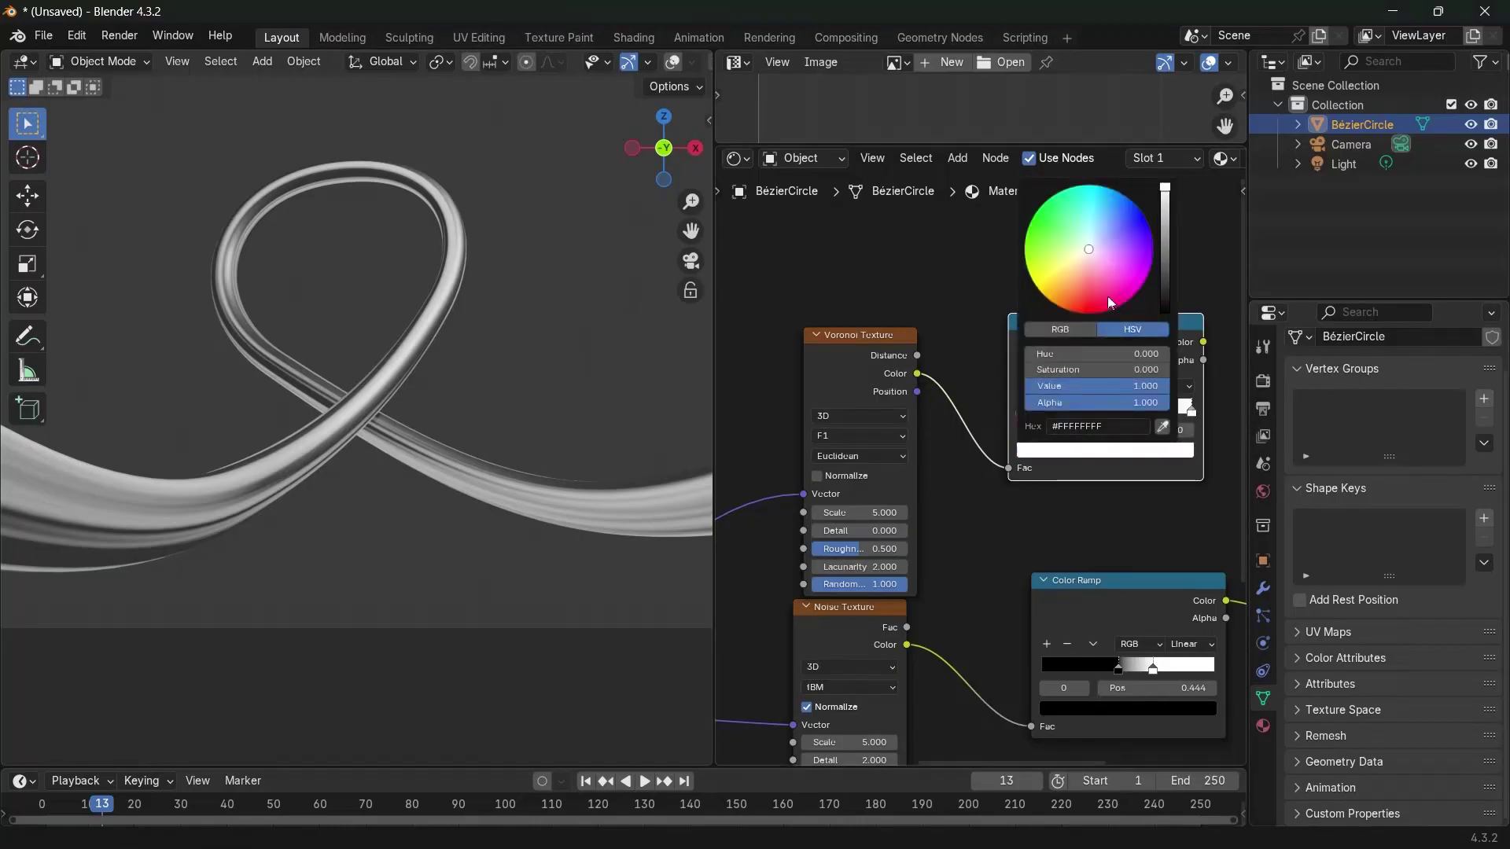
left_click(1117, 197)
left_click(1134, 453)
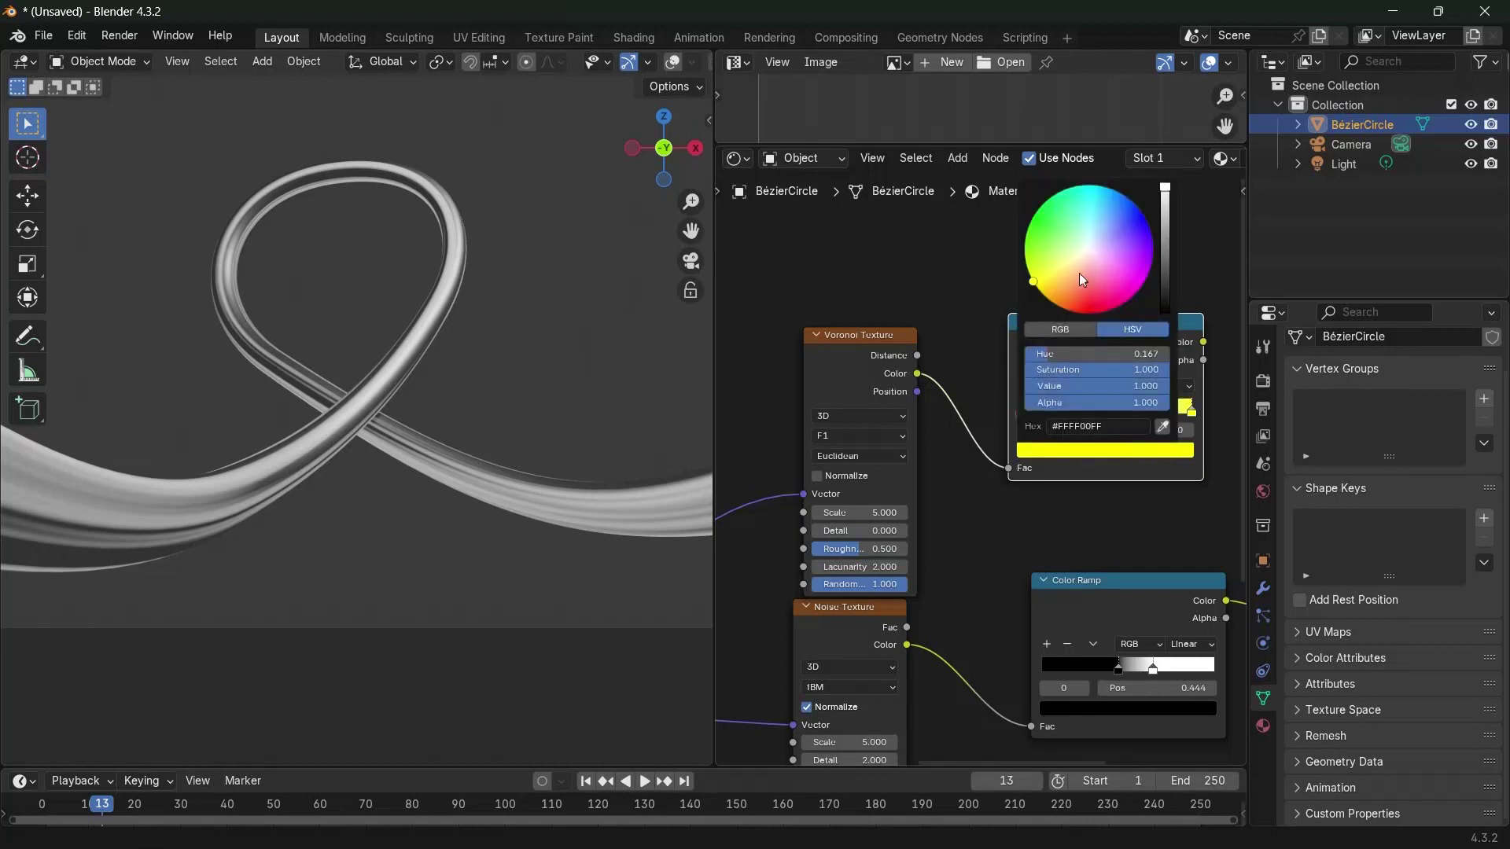
left_click(1056, 303)
Try coloring the ramp's middle stop bright red, and remove that stop from the gradient
left_click(1109, 408)
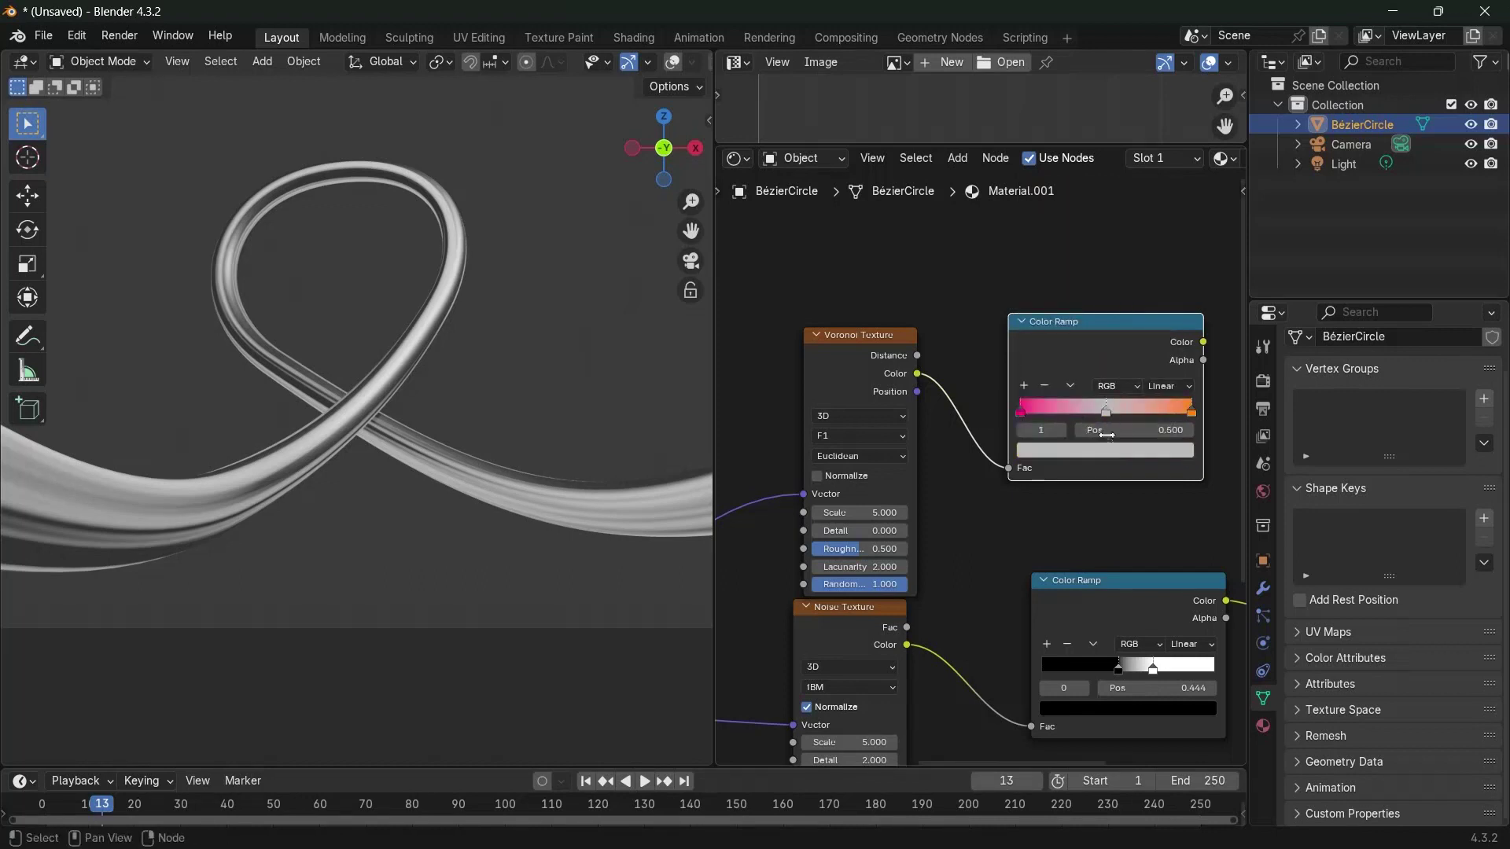
left_click(1111, 452)
left_click(1089, 313)
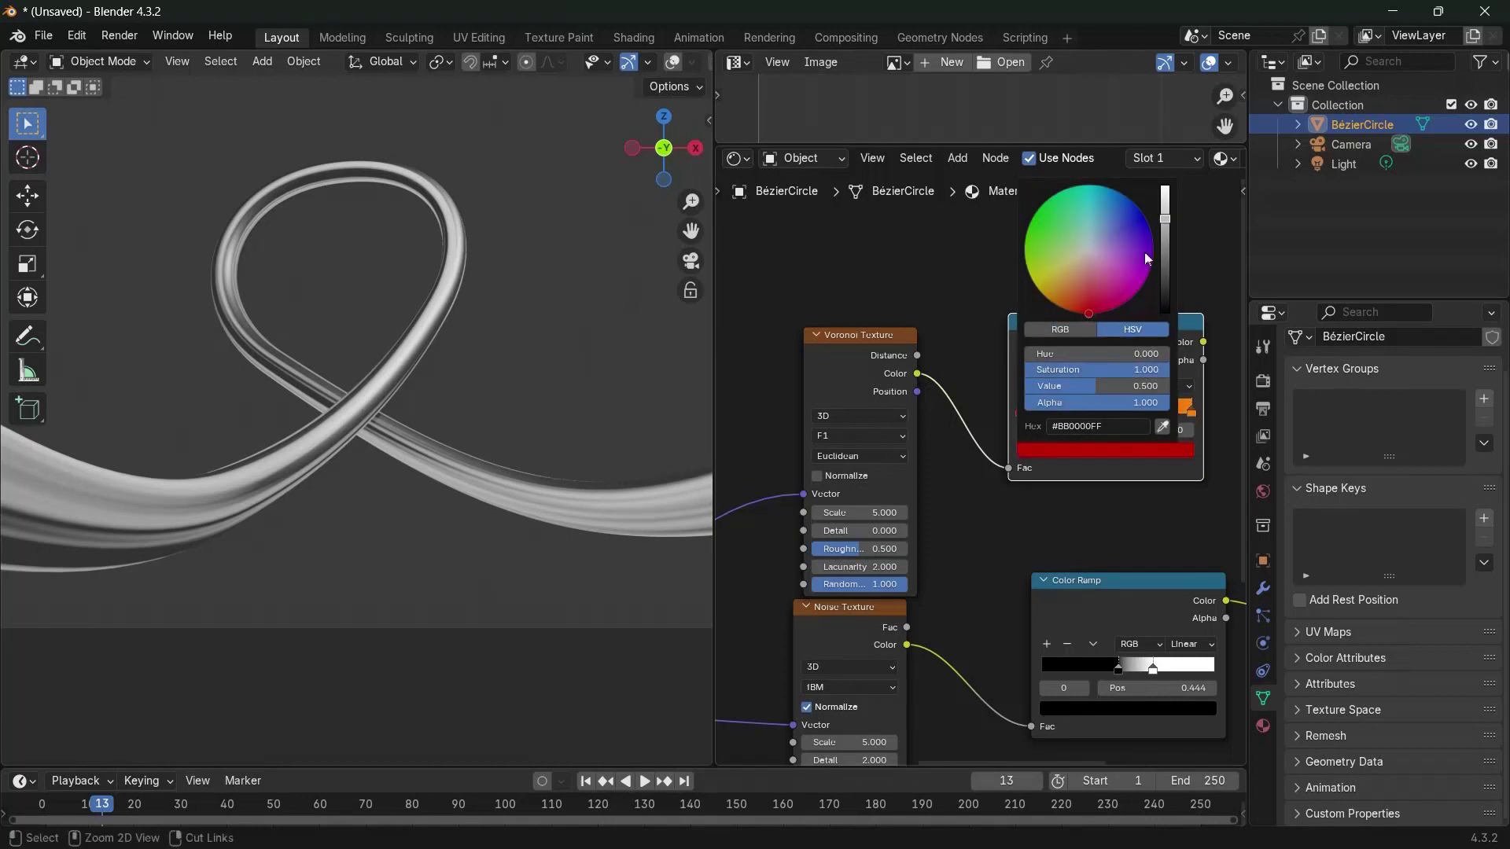
left_click_drag(1164, 206, 1165, 195)
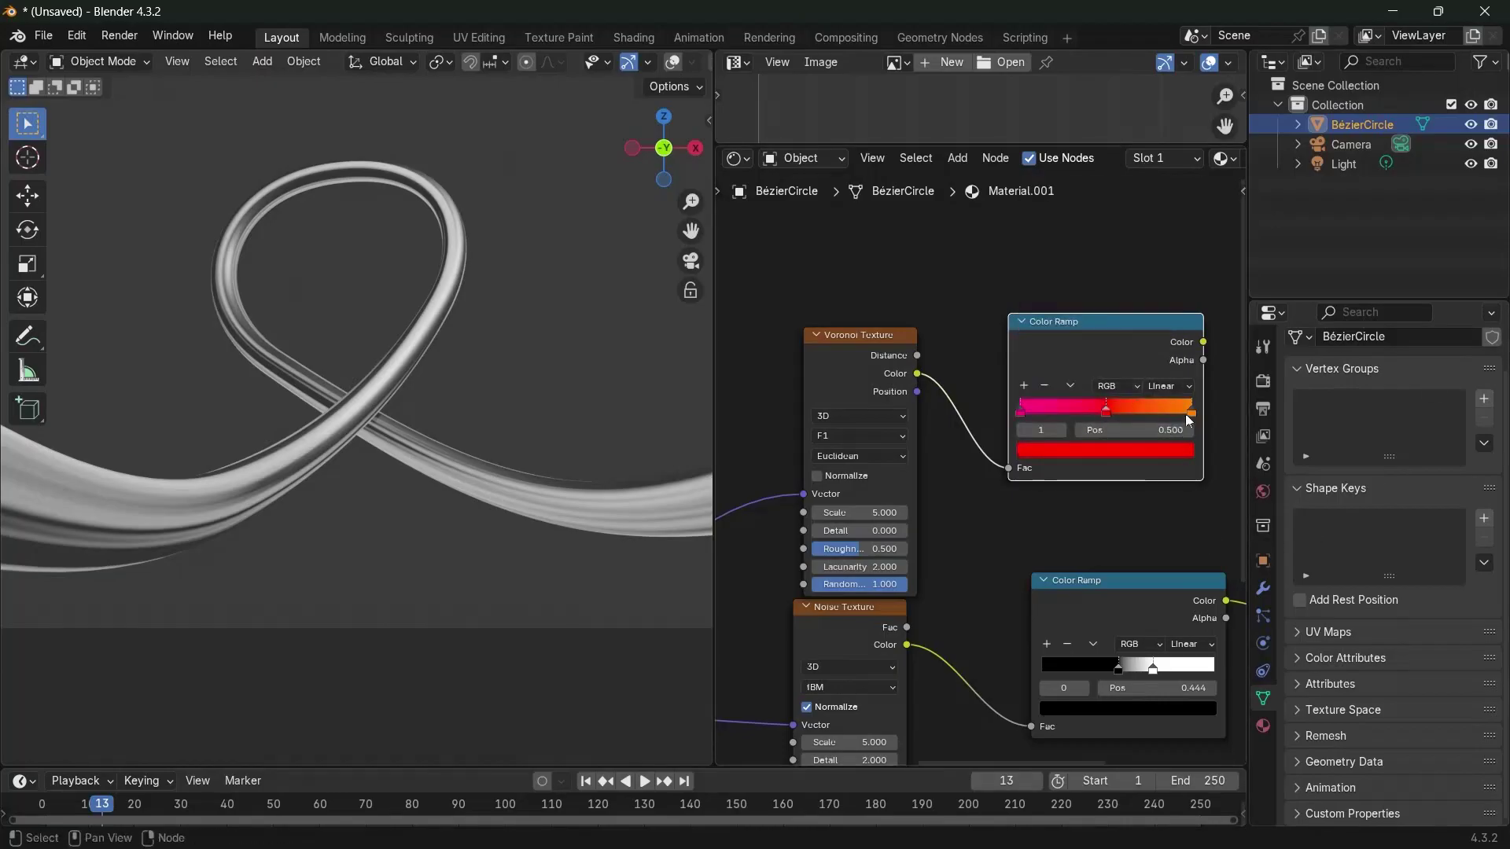
left_click(1045, 385)
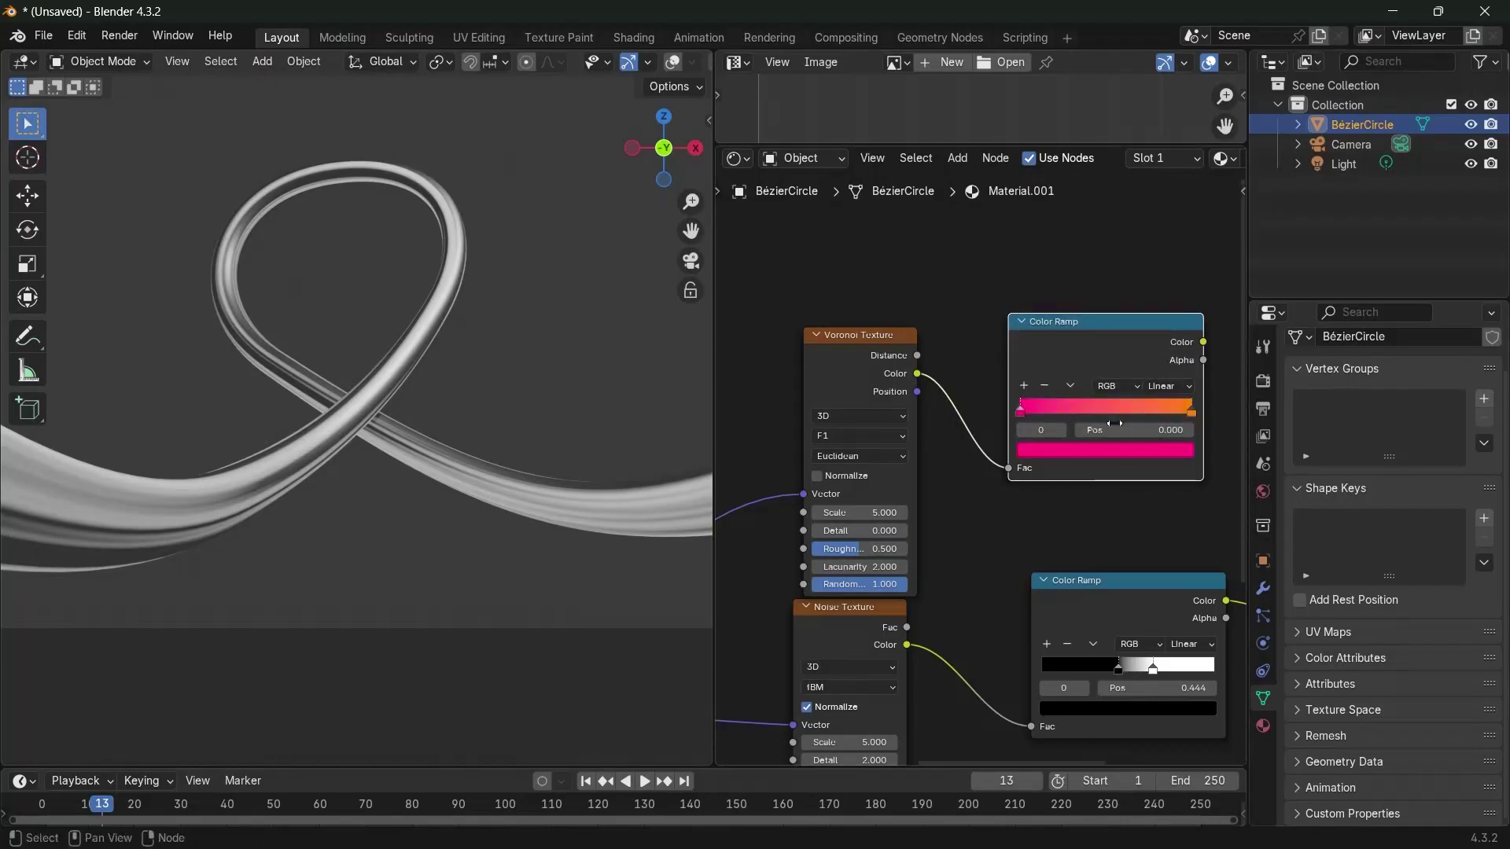
Try the HSV color mode on the pink-to-orange ramp and return it to RGB
left_click(1152, 386)
left_click(1122, 386)
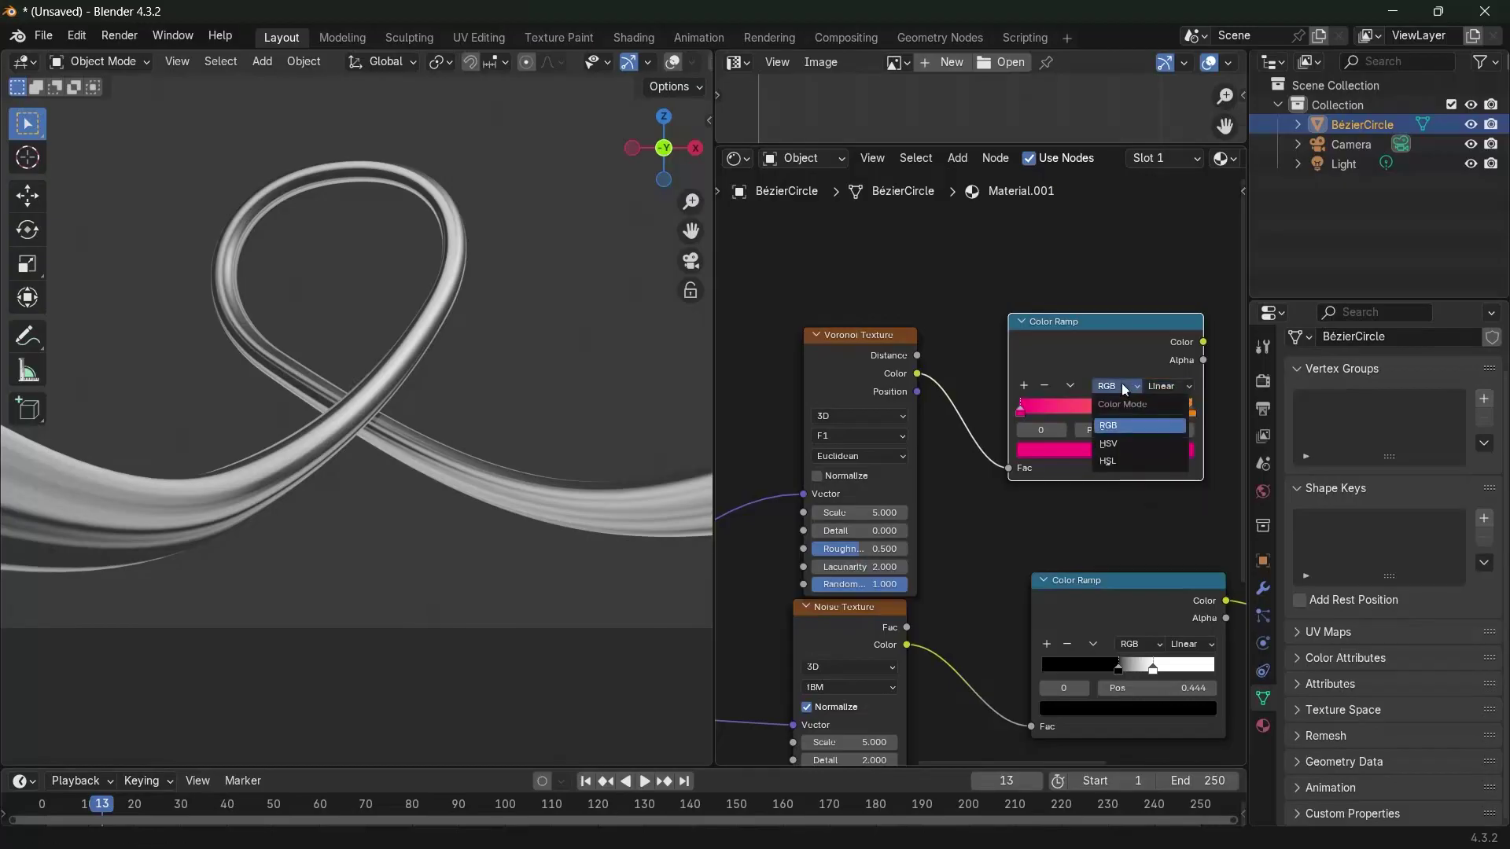
left_click(1125, 441)
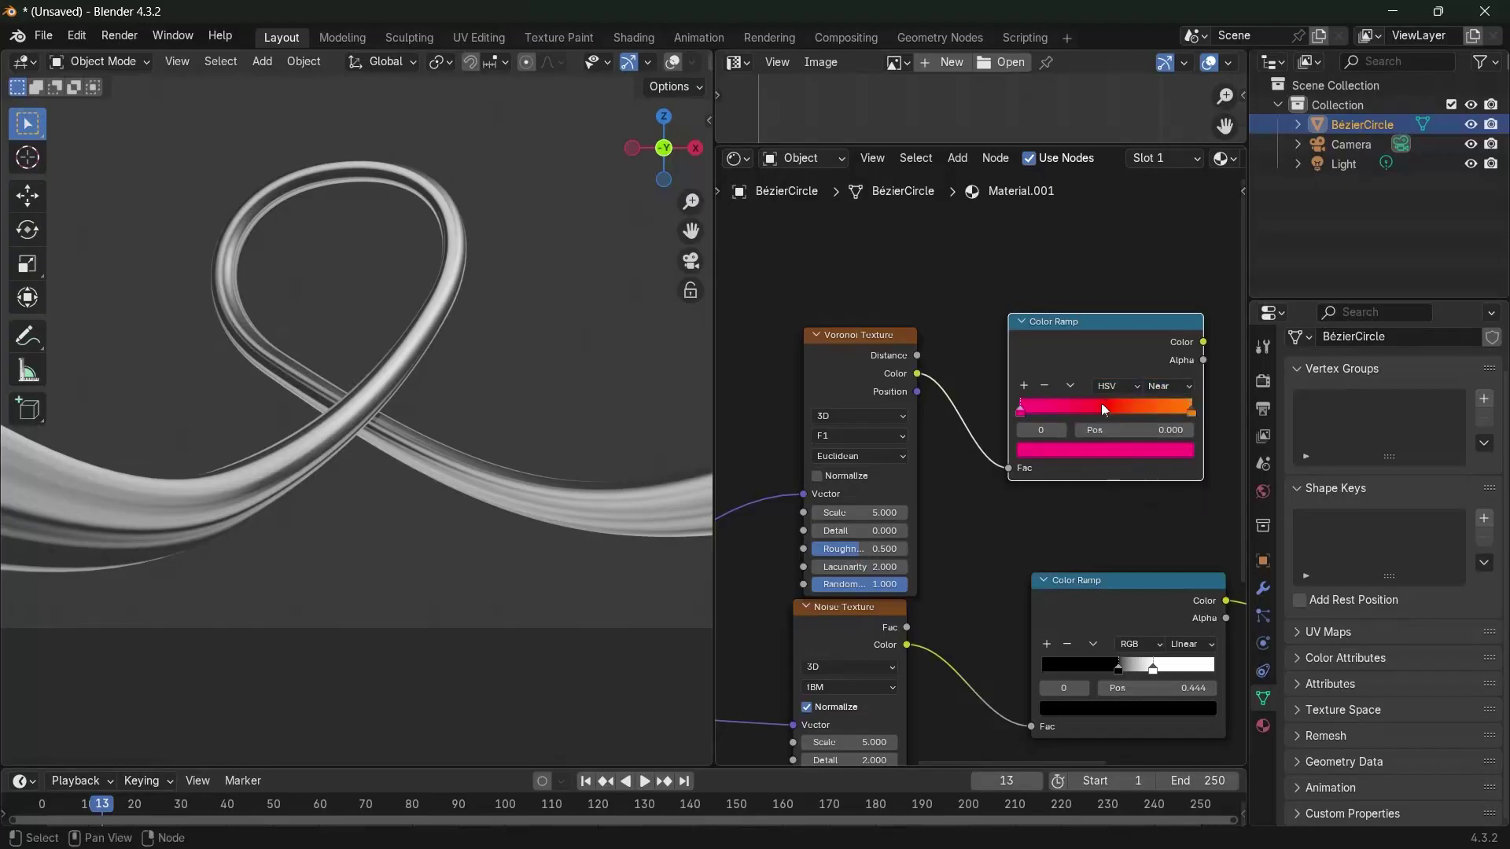
left_click(1115, 385)
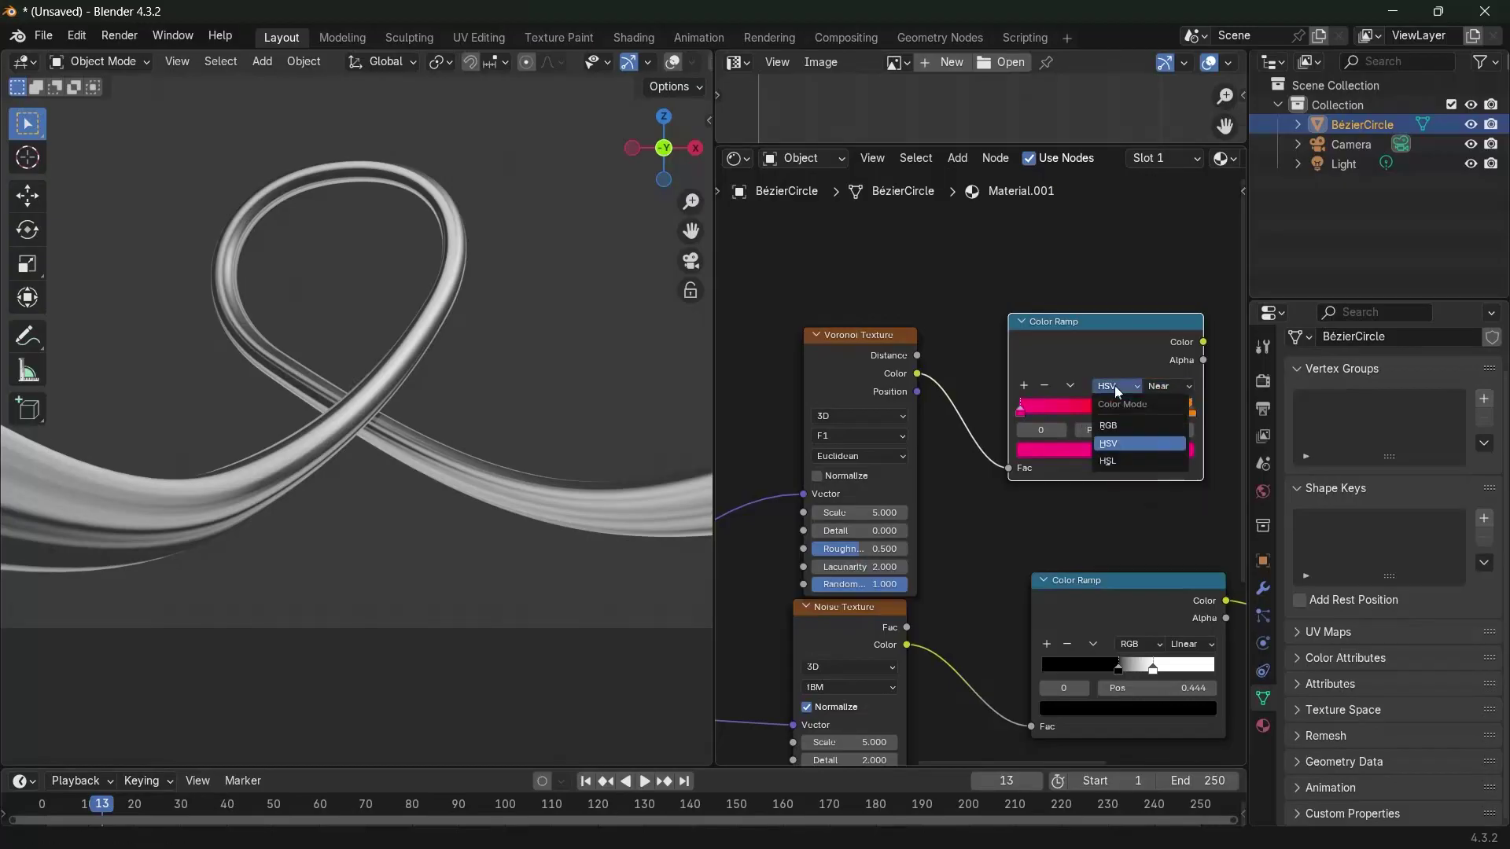
left_click(1117, 425)
Add a bright red stop near the middle of the pink-to-orange ramp at position 0.484
left_click(1102, 409, "ctrl")
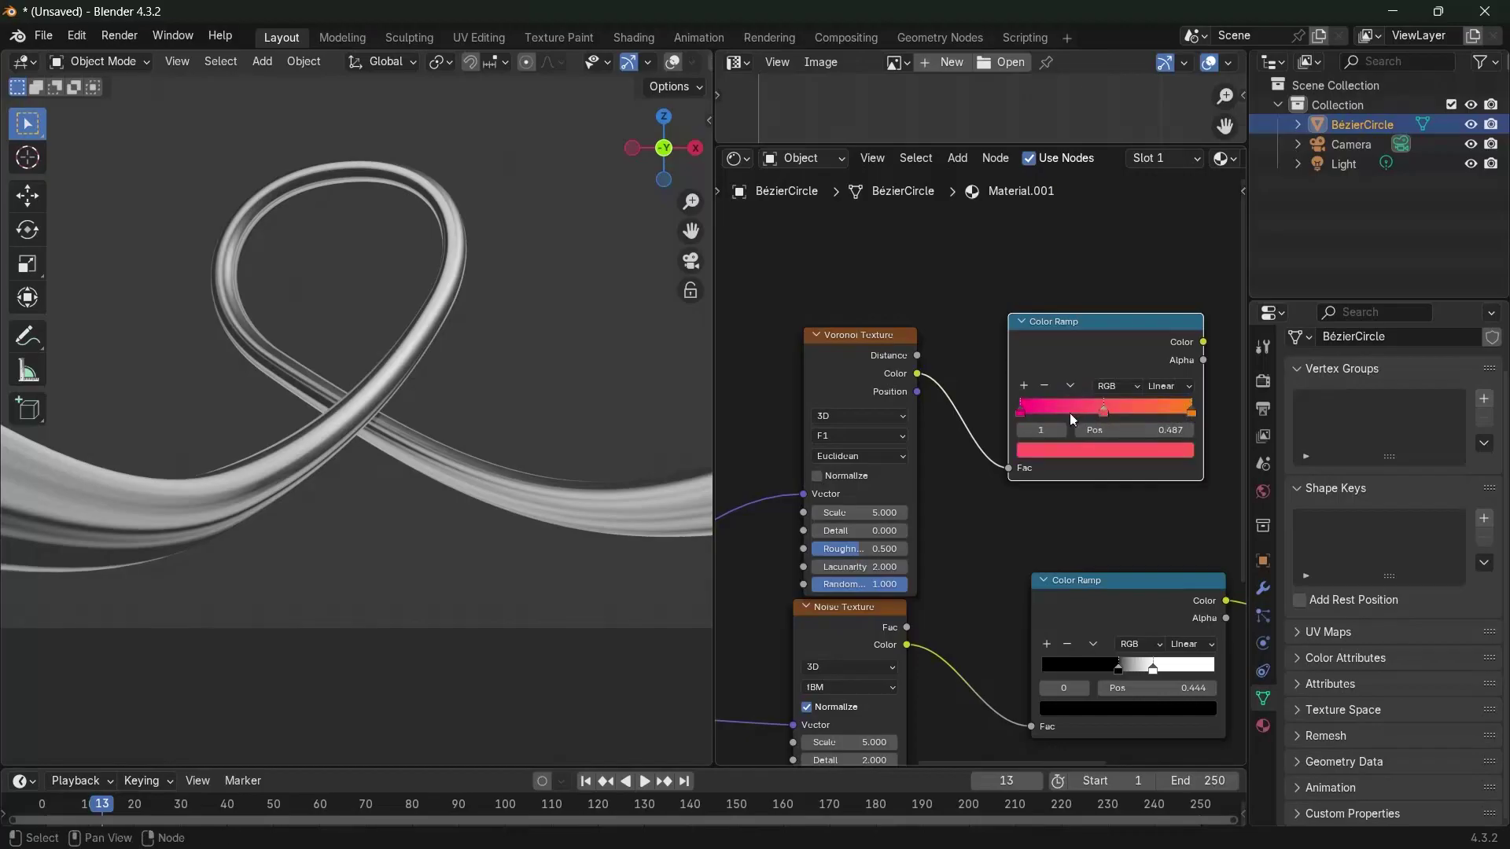
left_click(1110, 453)
left_click(1089, 308)
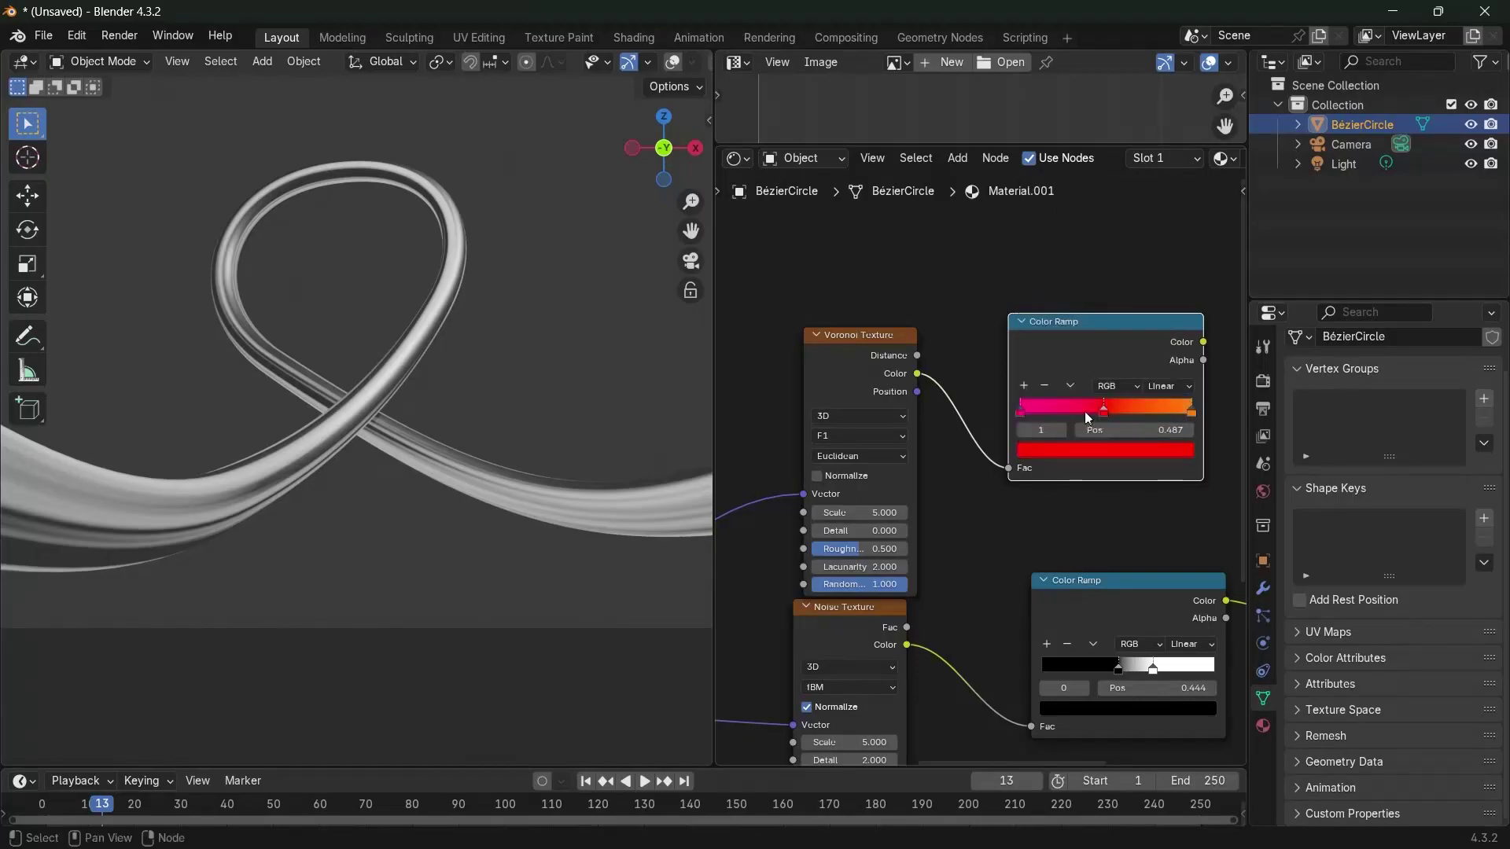
mouse_move(1099, 412)
left_mouse_down()
mouse_move(1031, 408)
mouse_move(1131, 411)
mouse_move(1090, 417)
left_mouse_up()
Connect the pink-to-orange Color Ramp to the Principled BSDF's emission color and check the tube, returning to the camera view
scroll(1074, 402, "down", 2)
middle_click_drag(1074, 402, 959, 426)
left_click_drag(1069, 375, 1128, 587)
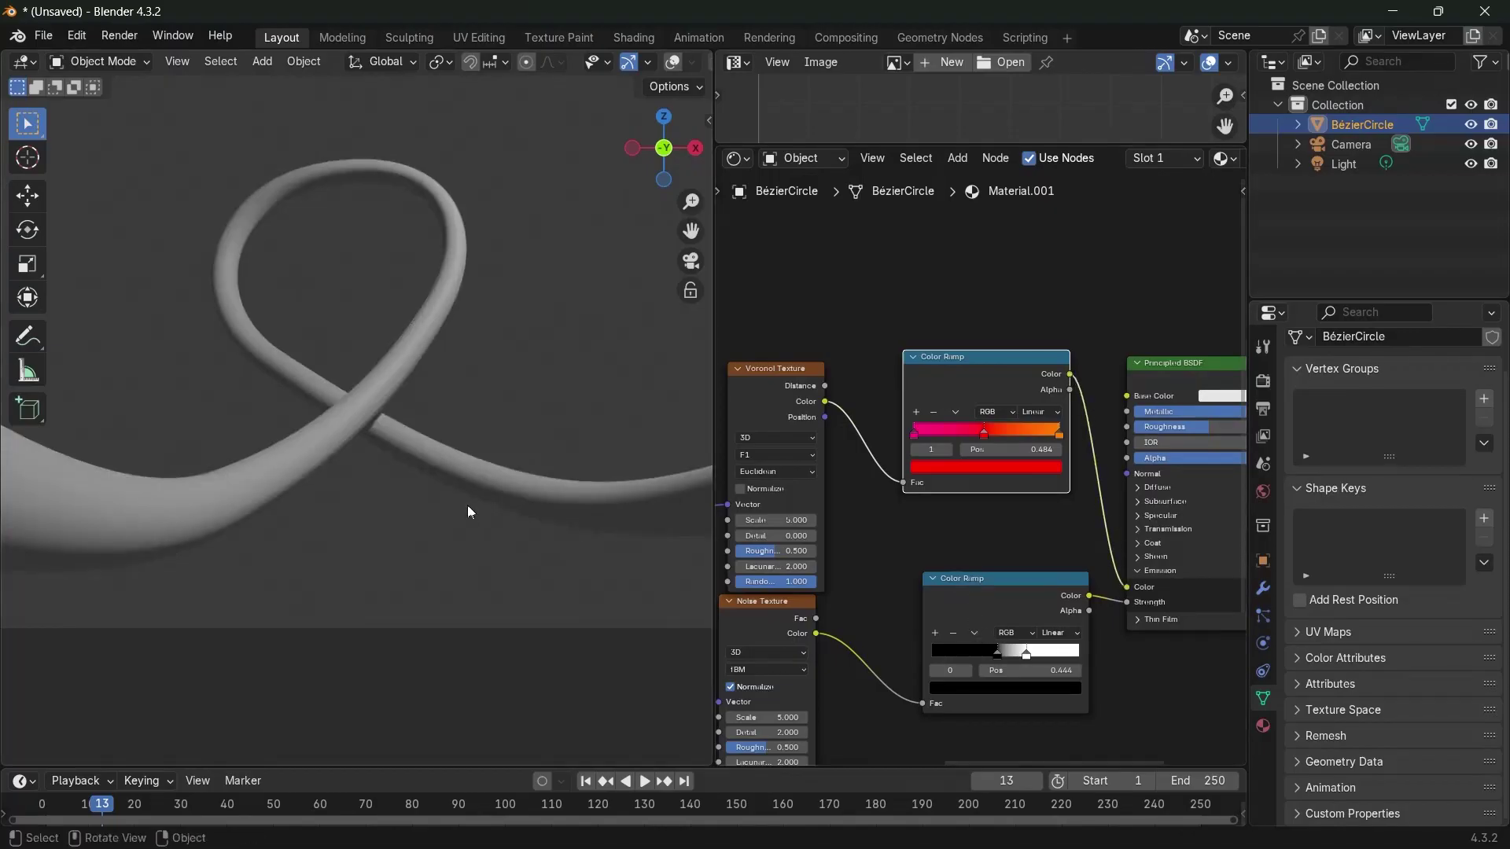
mouse_move(469, 507)
middle_mouse_down()
mouse_move(398, 509)
mouse_move(665, 391)
middle_mouse_up()
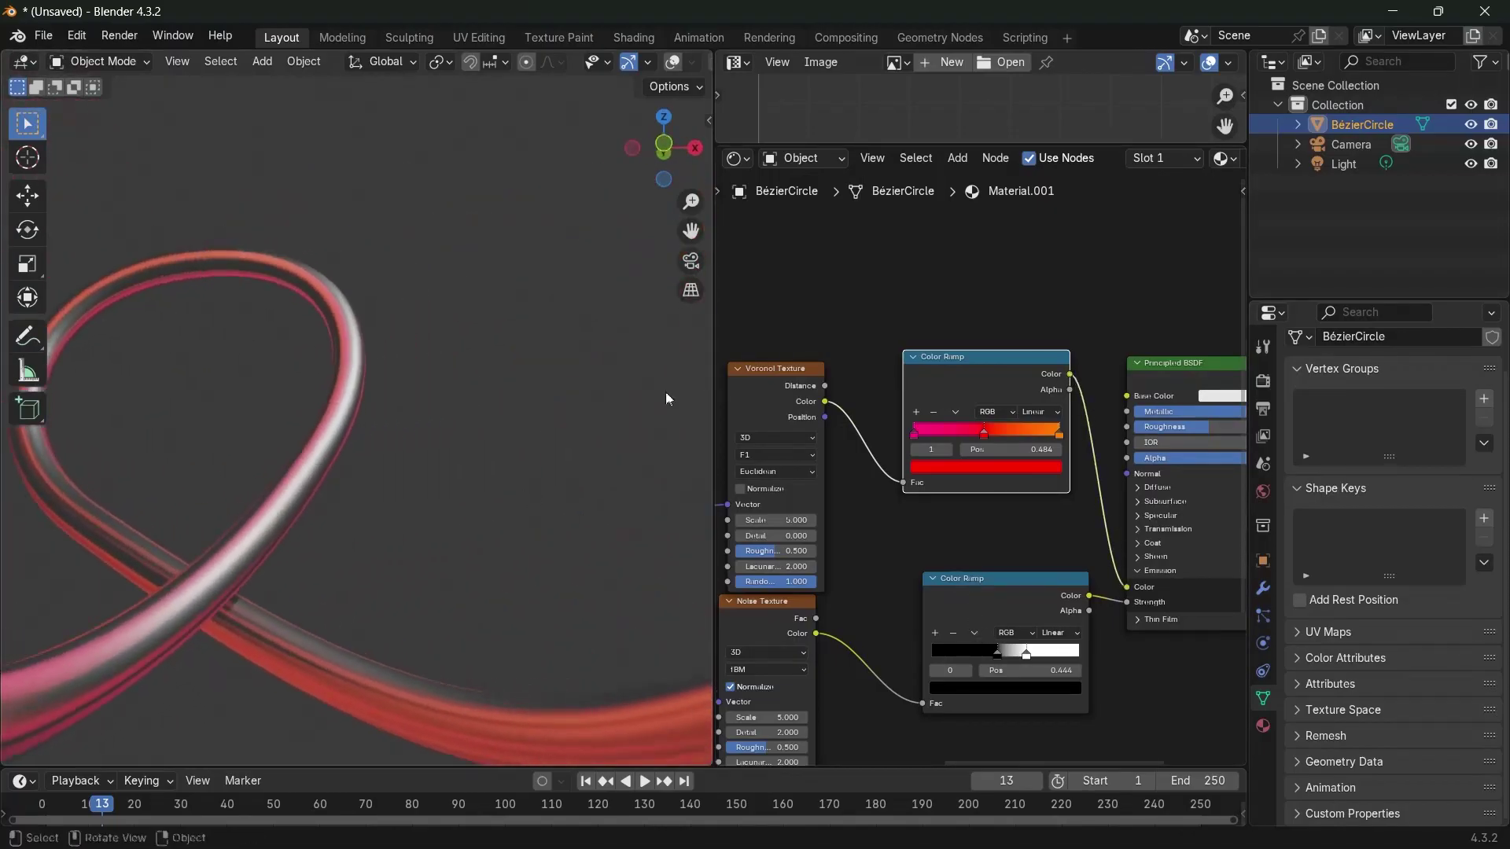
left_click(691, 260)
Set the Principled BSDF's base color to black and delete the scene's Light
left_click(1215, 396)
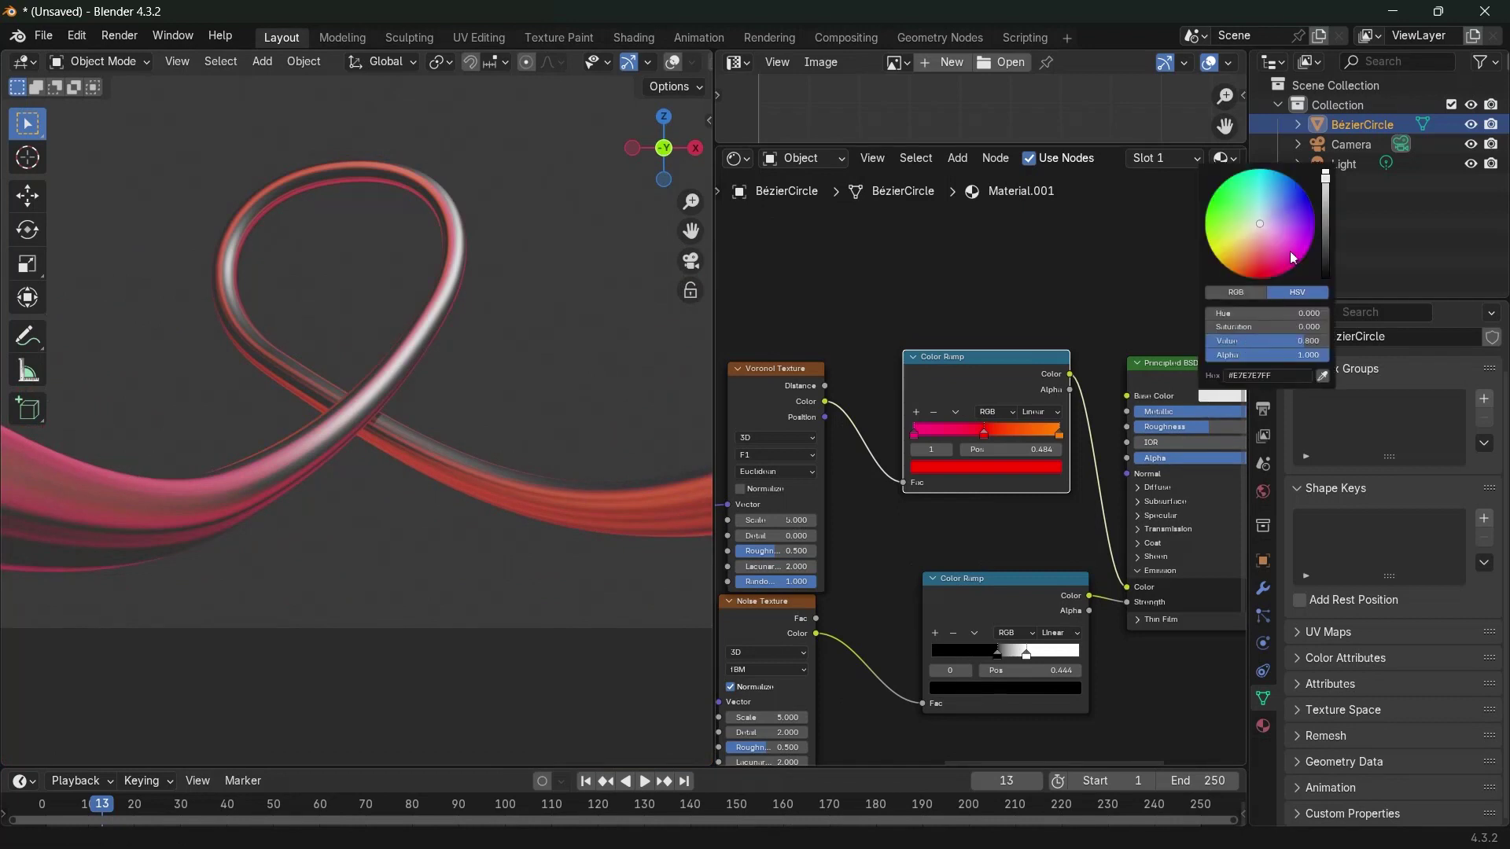
scroll(1293, 258, "down", 8)
left_click(1345, 163)
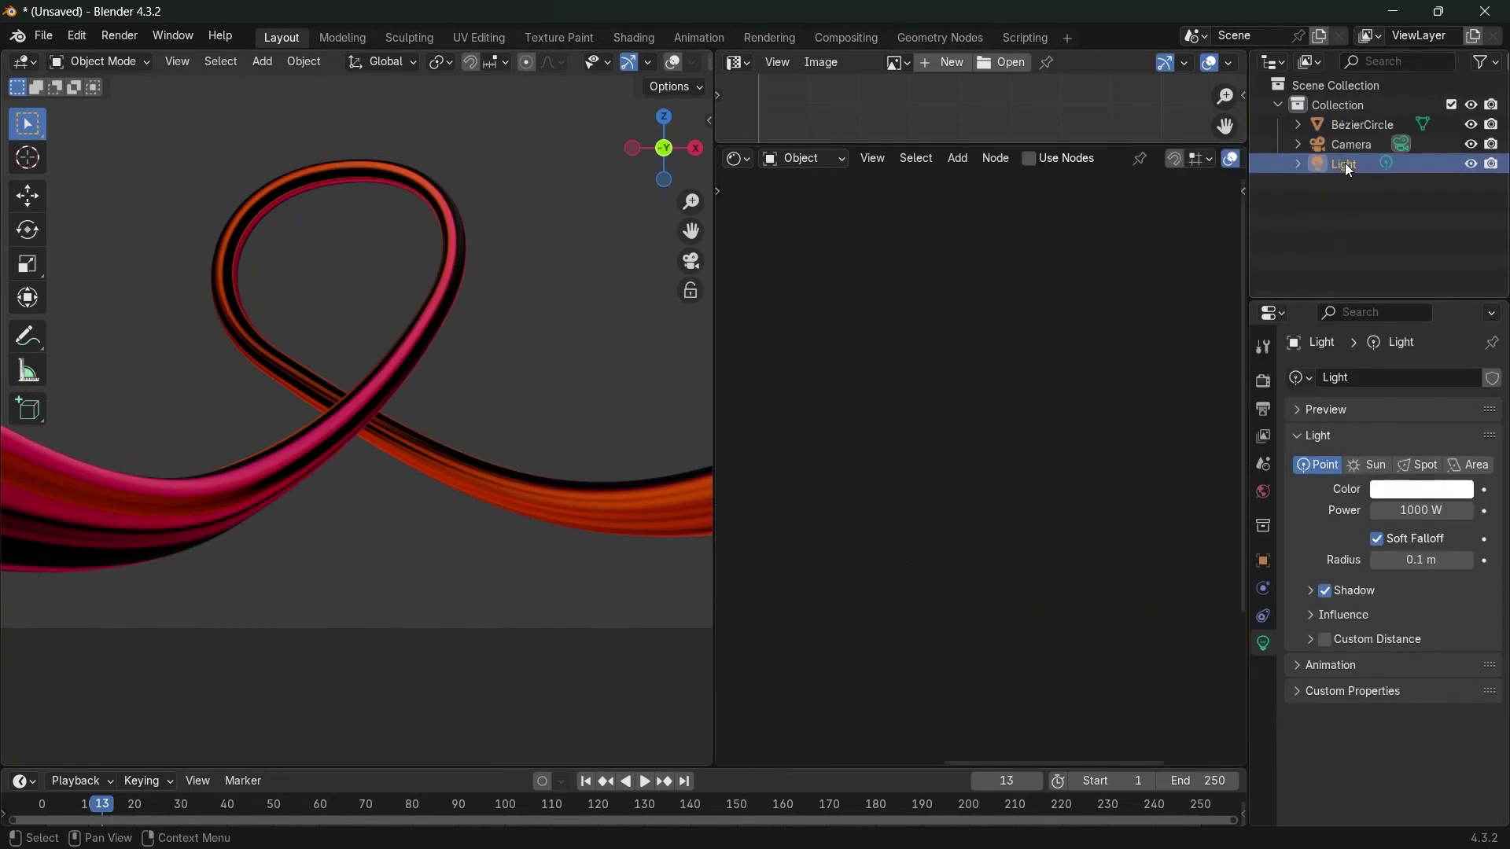
key("Delete")
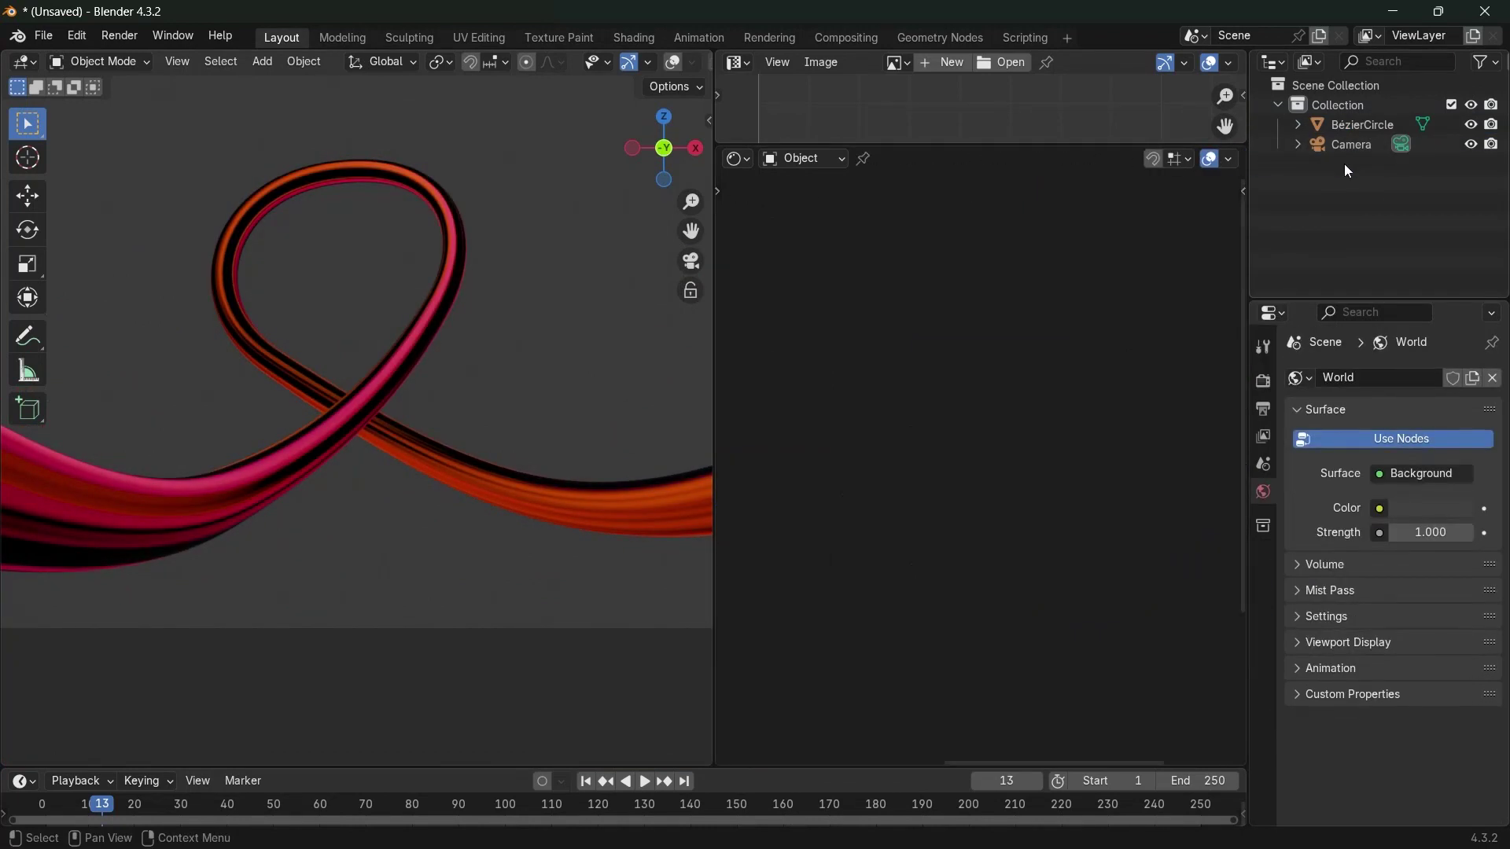
Add a second red stop to the tube's colored ramp and redistribute the stops, with pink at 0.131 and orange drawn inward
scroll(335, 459, "up", 3)
left_click(335, 460)
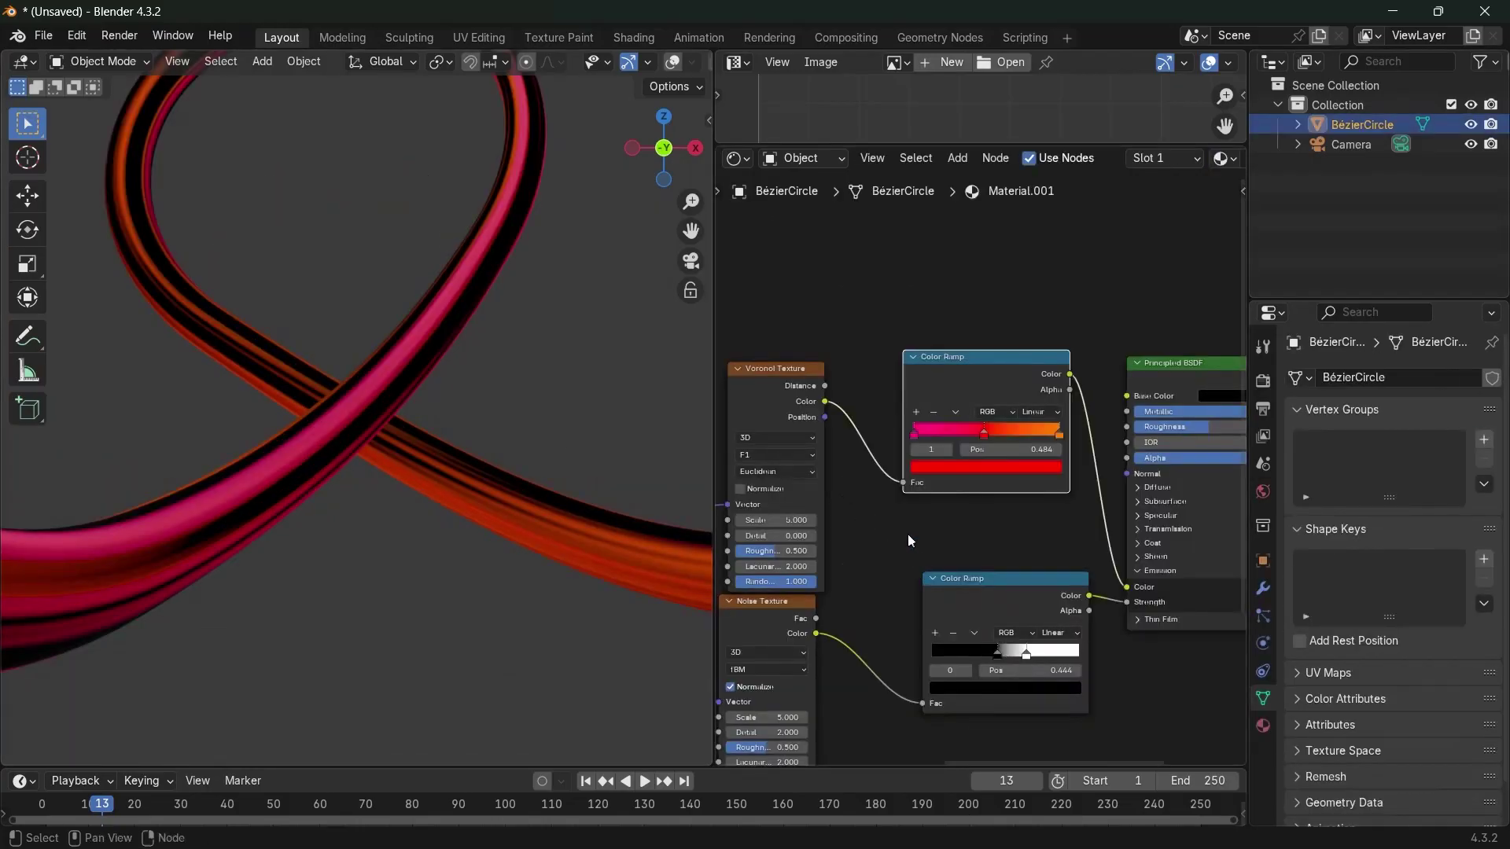
middle_click_drag(908, 541, 807, 516)
middle_click_drag(807, 515, 915, 373, "ctrl")
left_click(786, 352, "ctrl")
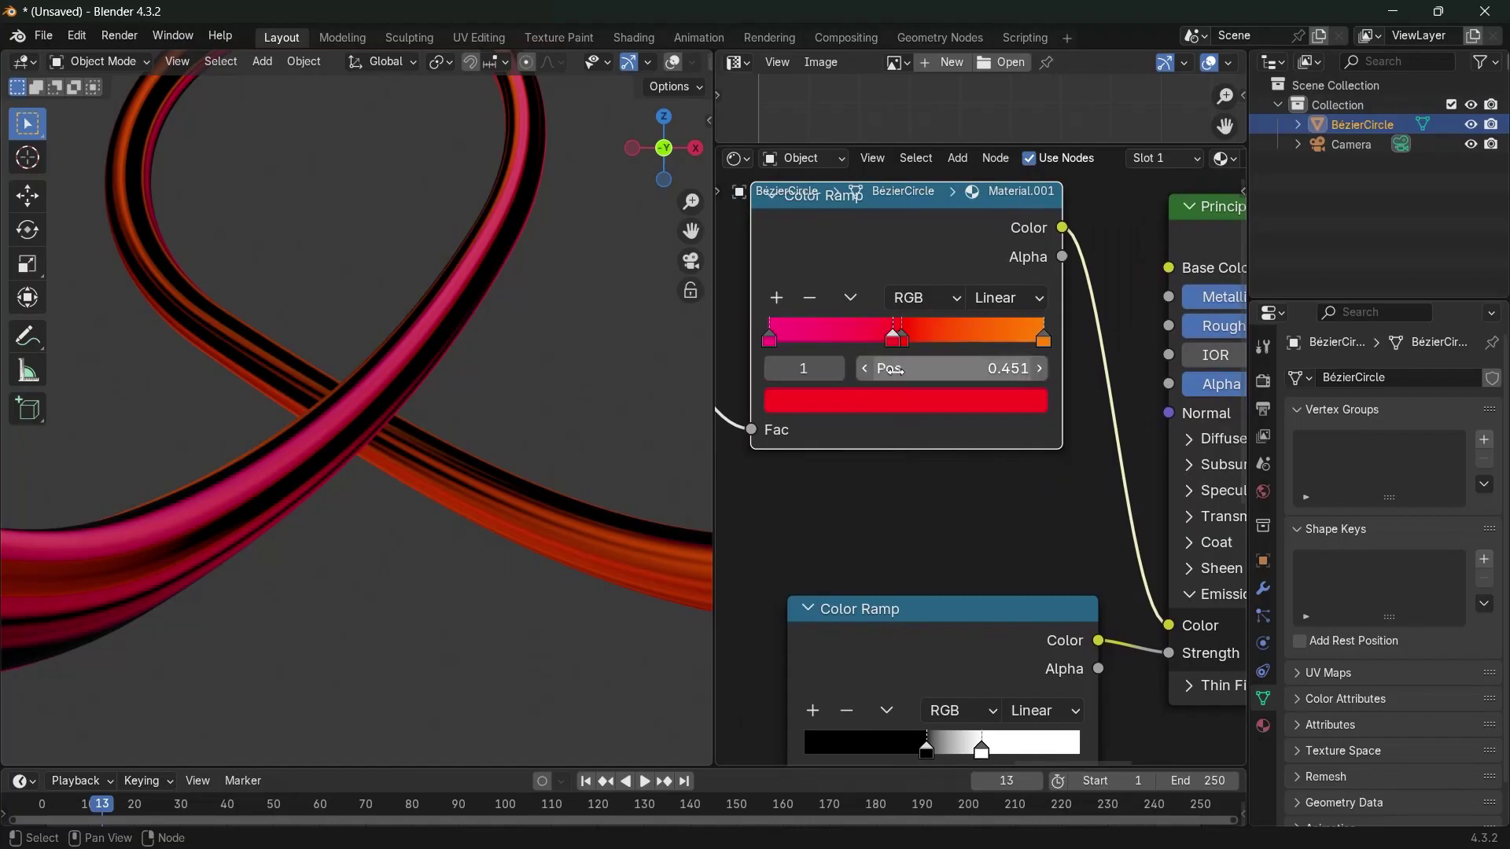
left_click_drag(891, 339, 952, 351)
left_click_drag(771, 338, 805, 342)
key("KP_0")
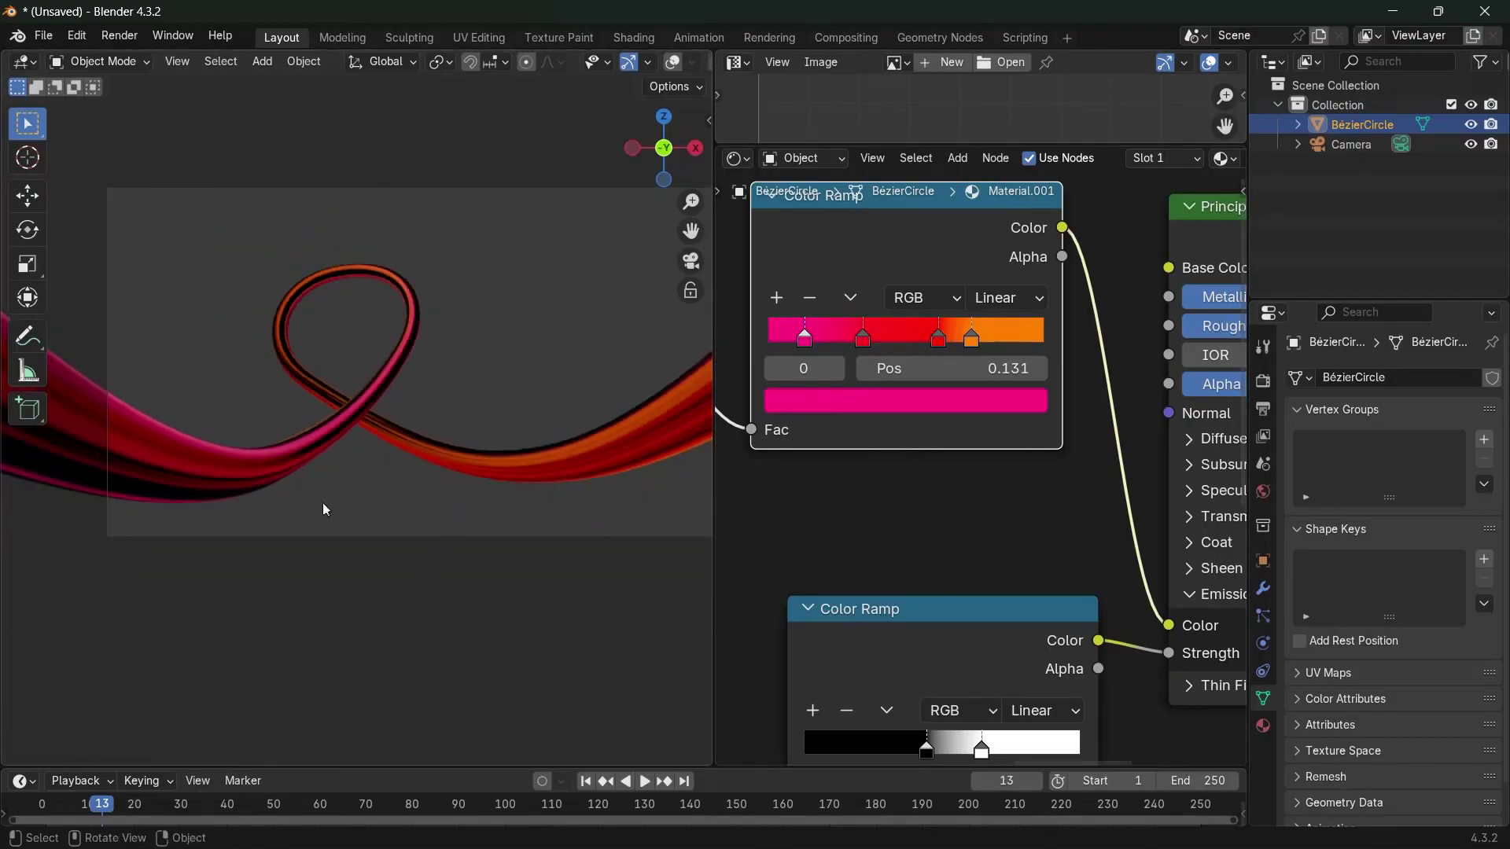
Move the black-and-white Color Ramp away from the Principled BSDF to leave a gap on its strength link
scroll(897, 535, "down", 2)
left_click_drag(932, 569, 772, 559)
mouse_move(984, 630)
middle_mouse_down()
mouse_move(1066, 614)
mouse_move(1006, 617)
middle_mouse_up()
left_click_drag(844, 557, 897, 569)
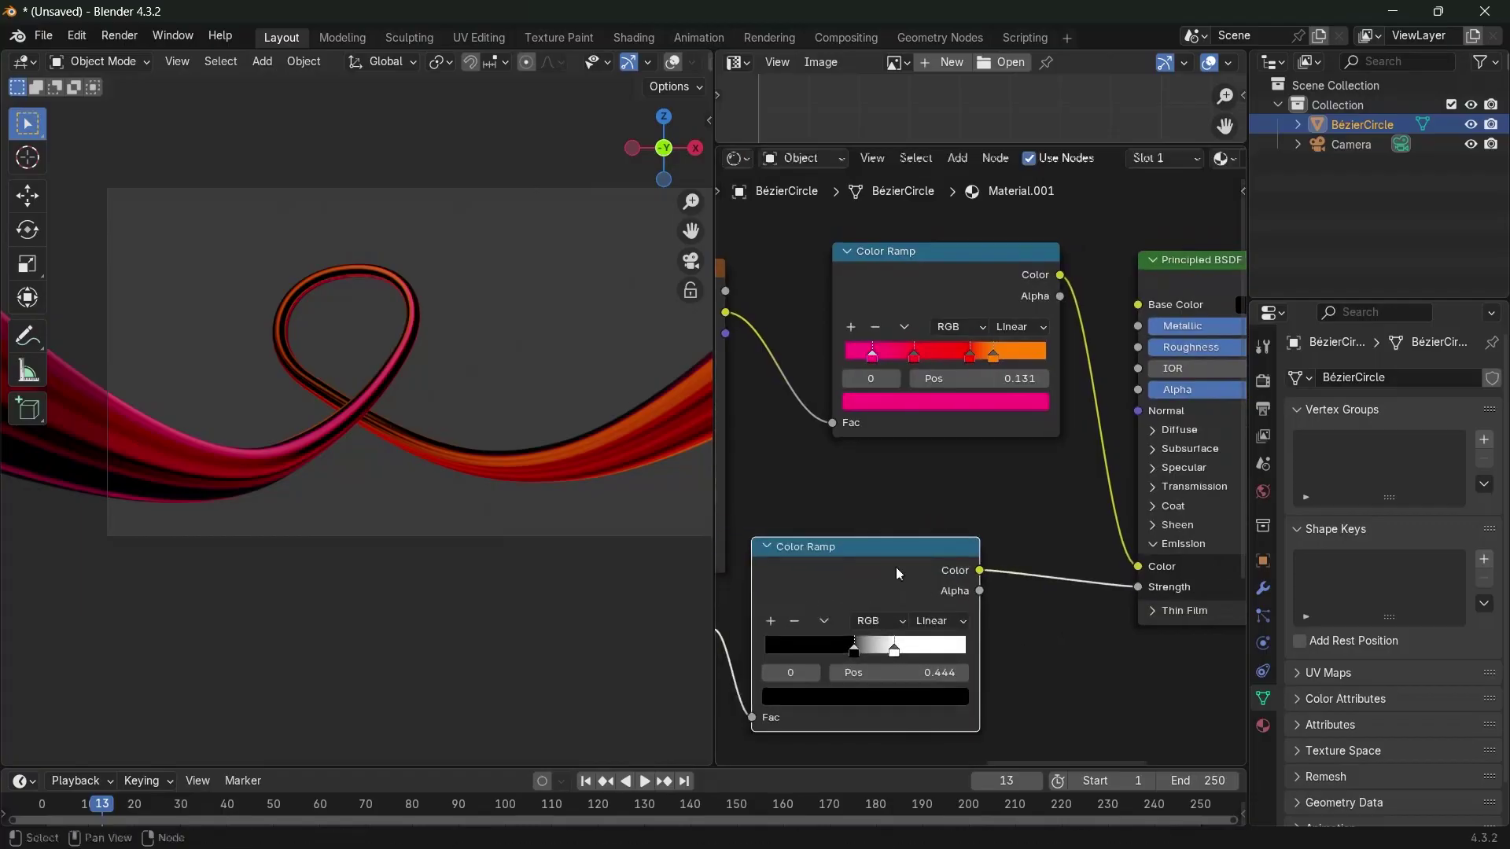
Add a Math node between the black-and-white Color Ramp and the Principled BSDF and set its operation to Multiply
key("shift+a")
mouse_move(1030, 639)
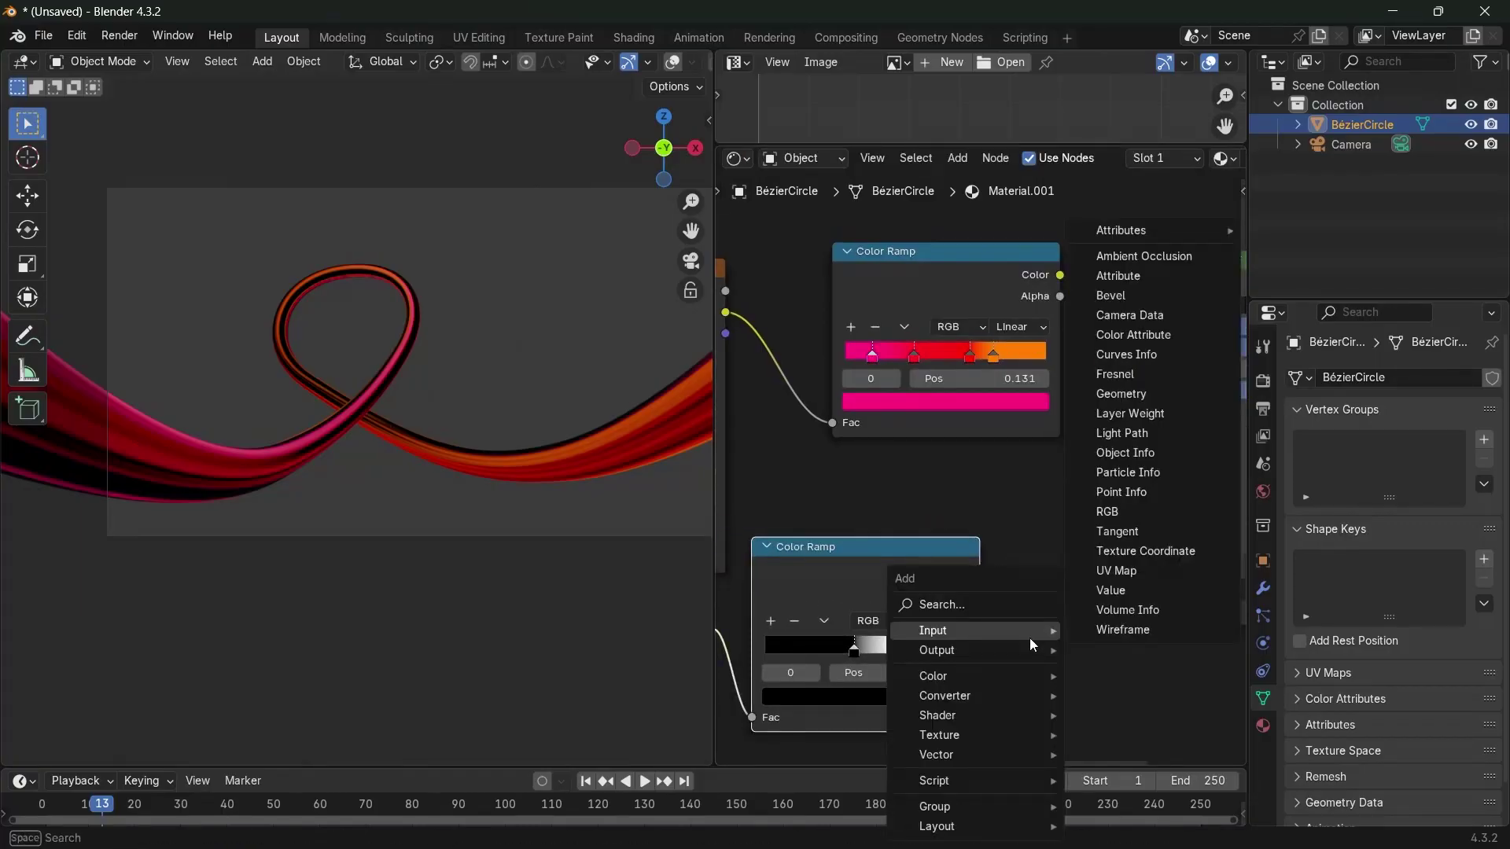
type("math")
key("Return")
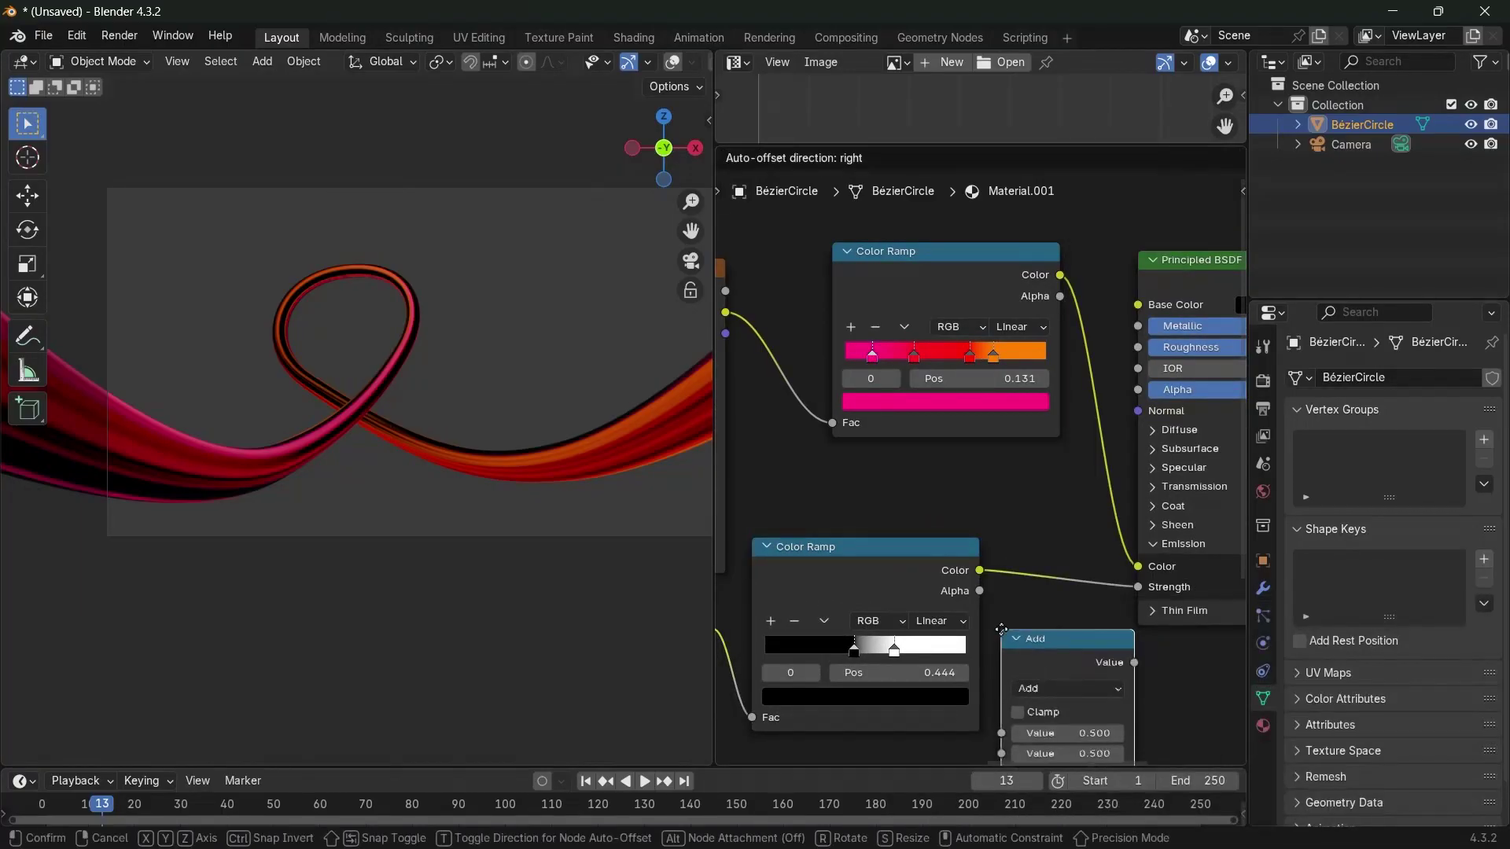
left_click(1085, 637)
left_click(1062, 685)
left_click(434, 493)
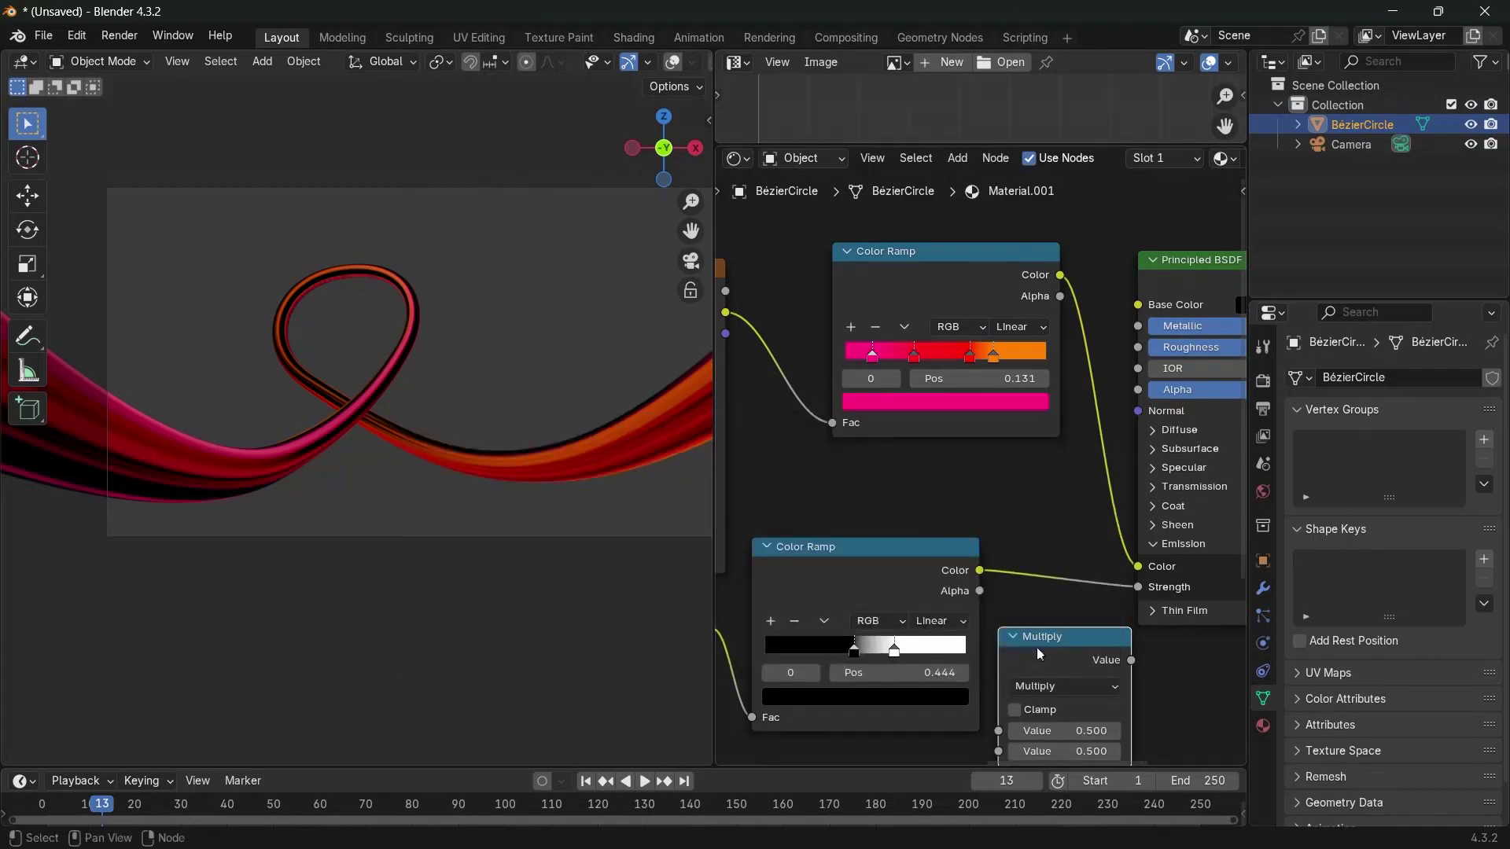
Insert the Multiply node into the link between the black-and-white Color Ramp and the emission strength, and set its multiplier to 15
left_click_drag(1022, 639, 1043, 582)
left_click(1068, 696)
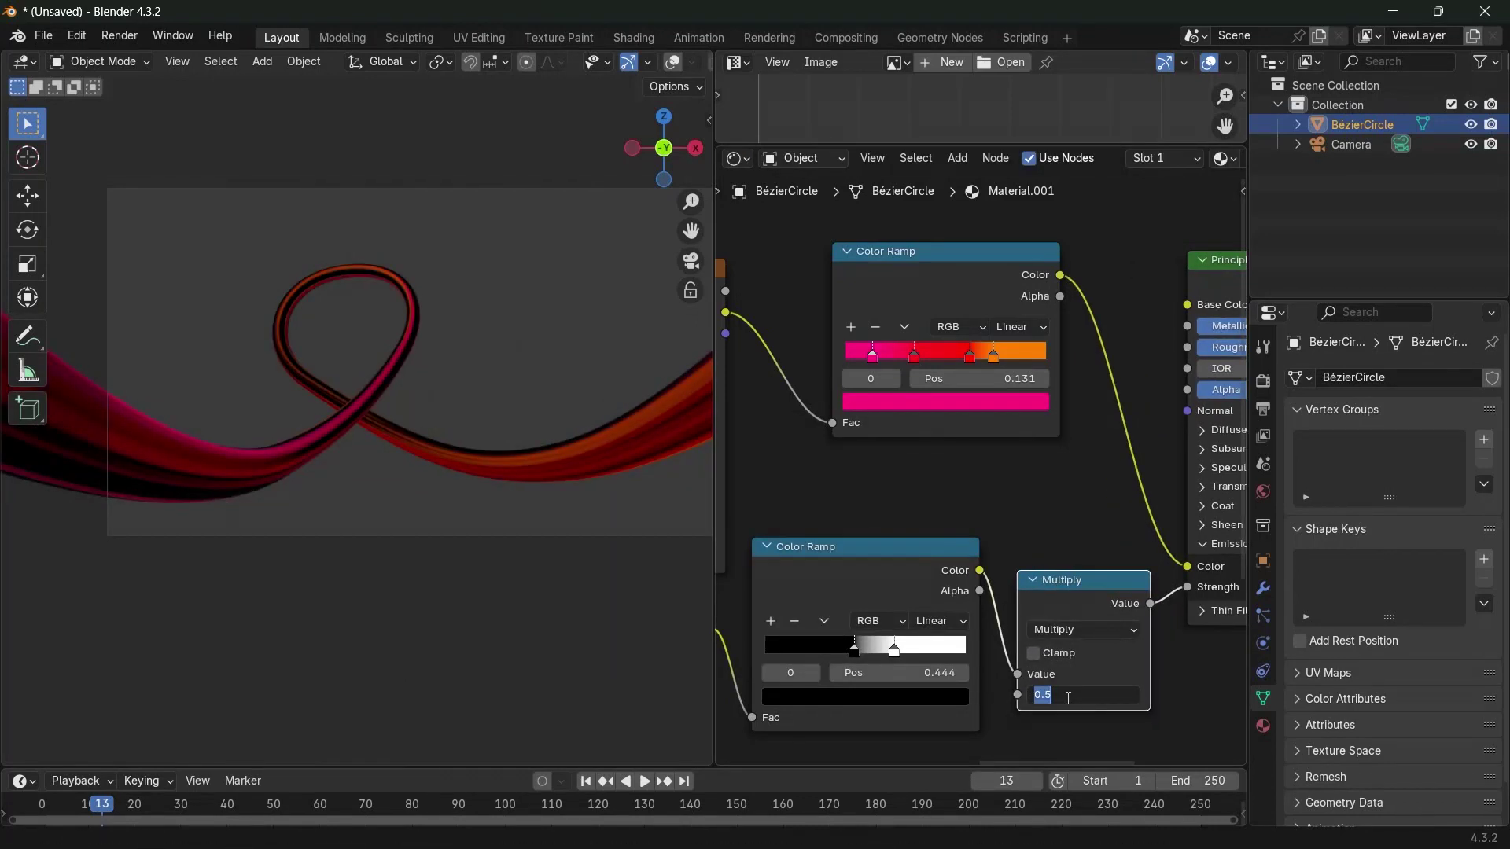
type("10")
key("Return")
left_click_drag(1065, 698, 1149, 698)
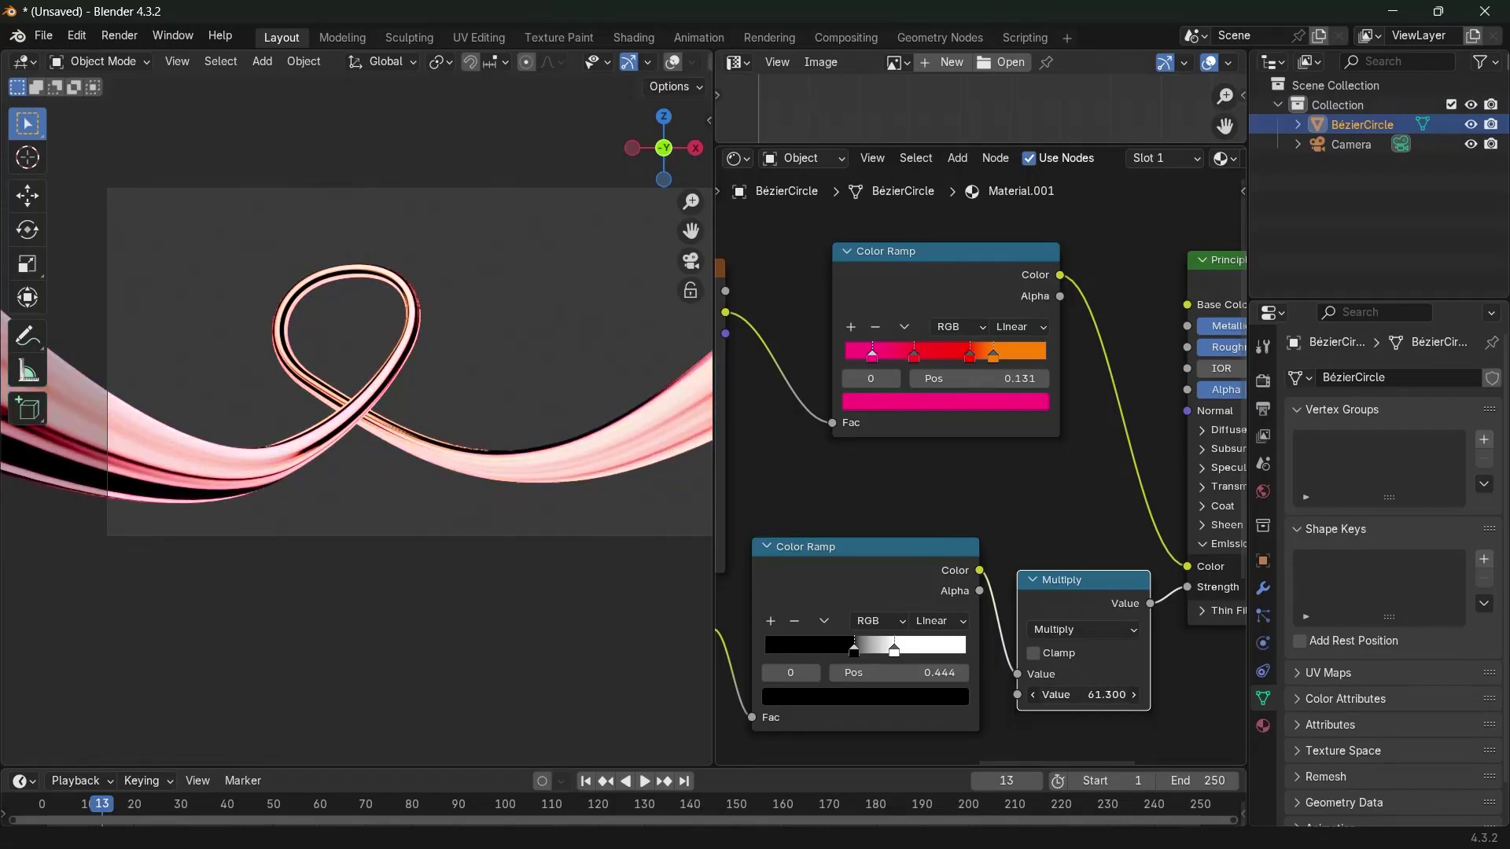
left_click(1085, 697)
type("15")
key("Return")
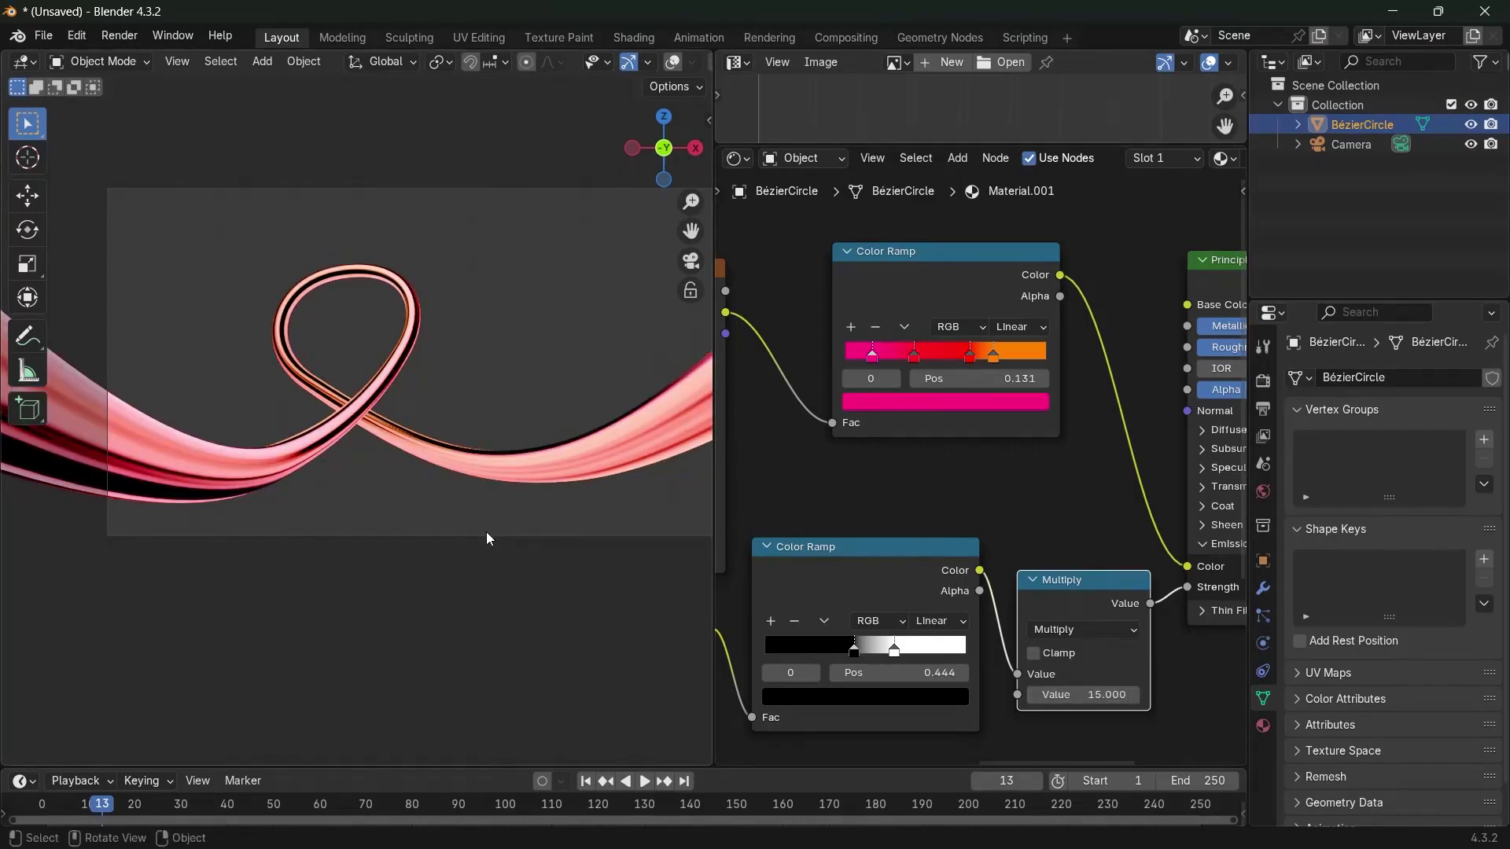
Set the scene's output resolution scale to 200% and its frame rate to 60 fps
left_click(1262, 410)
left_click(1412, 442)
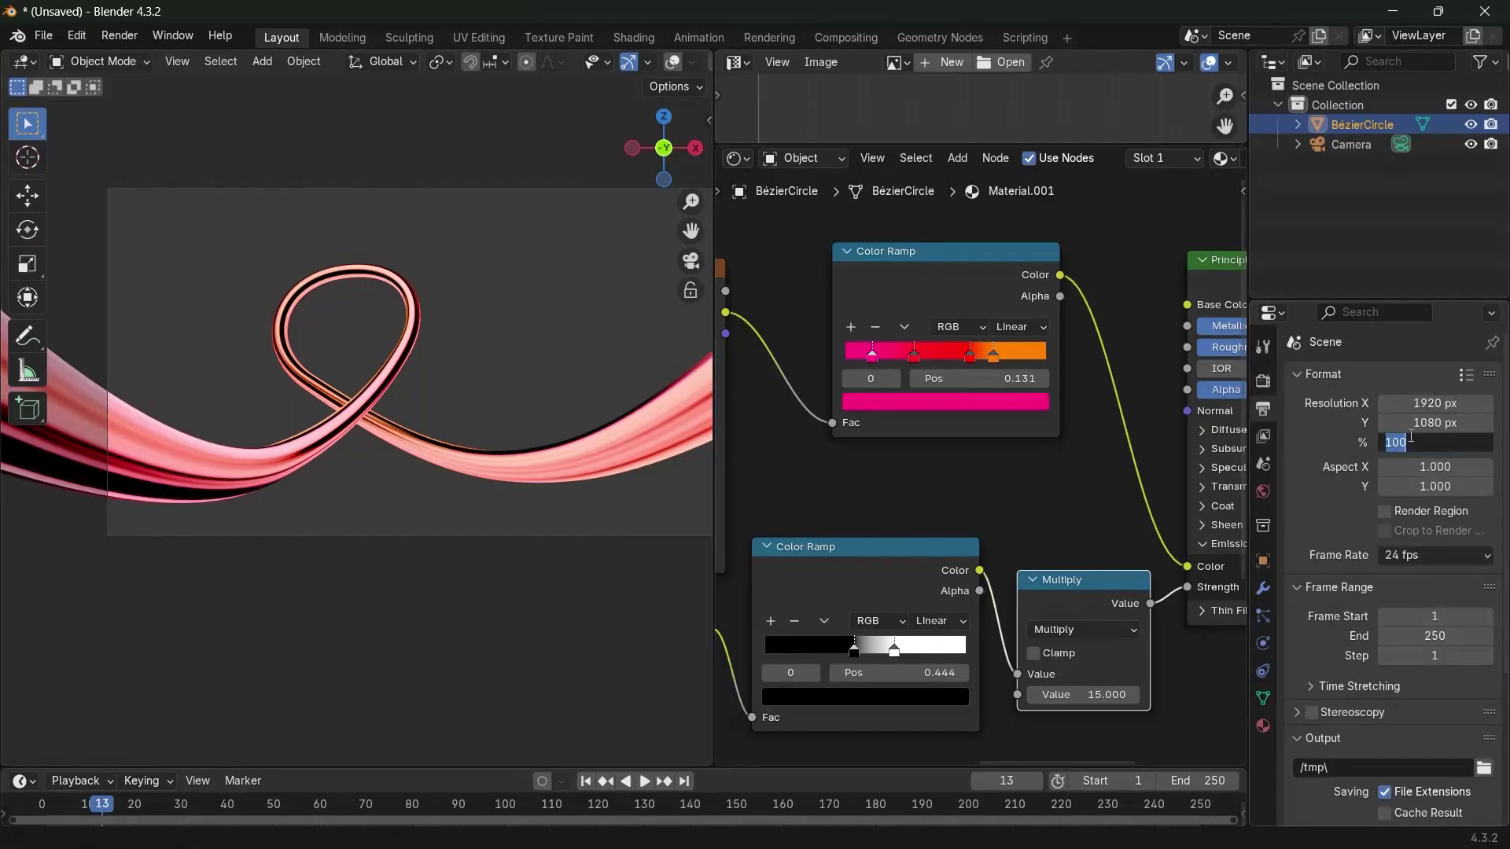
type("200")
key("Return")
left_click(1423, 552)
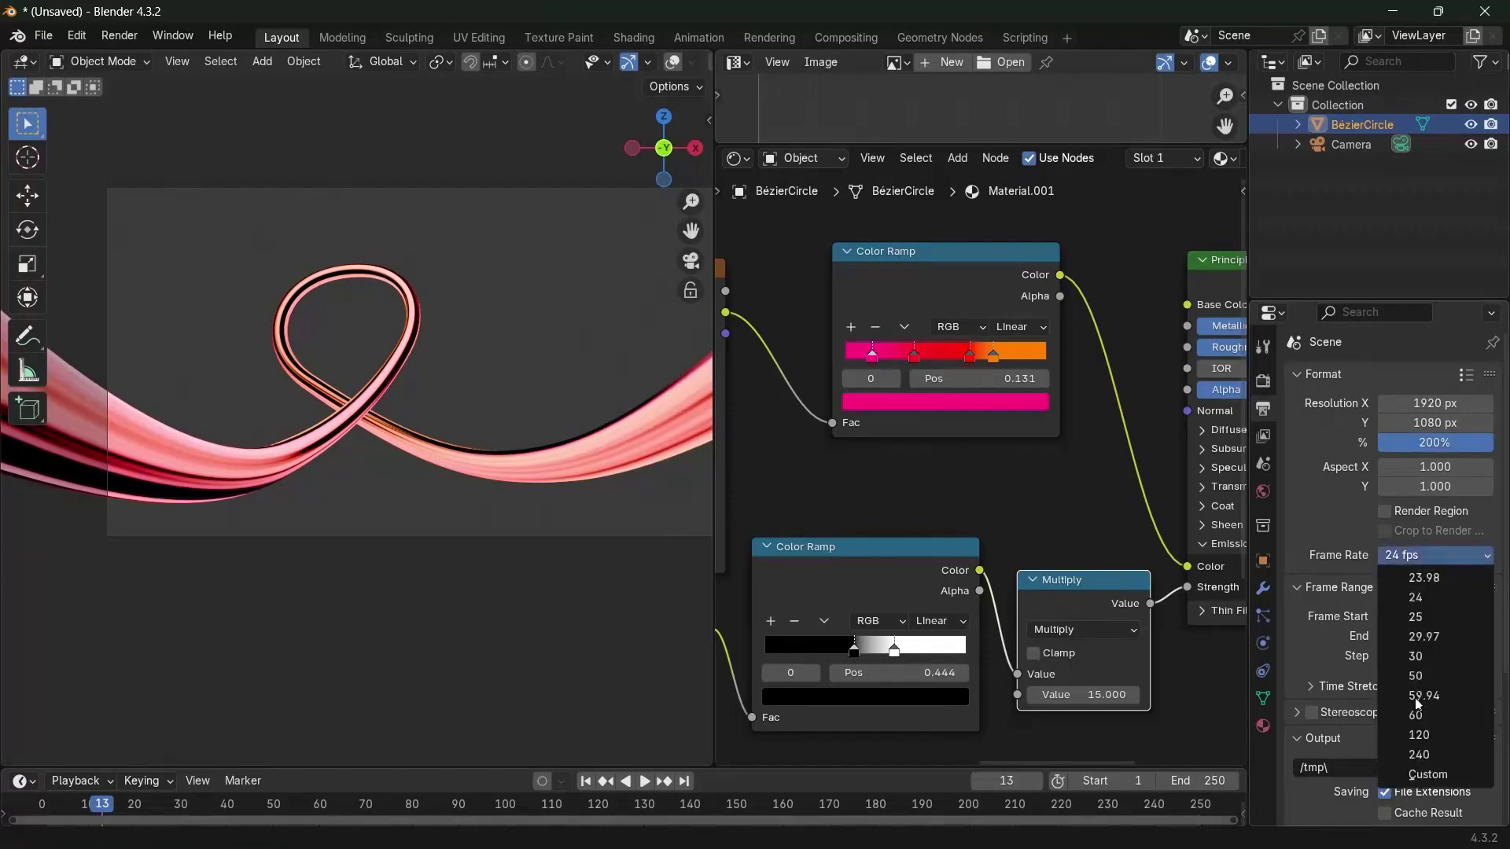
left_click(1418, 715)
Set the end frame of the animation's frame range to 1200
left_click(1433, 634)
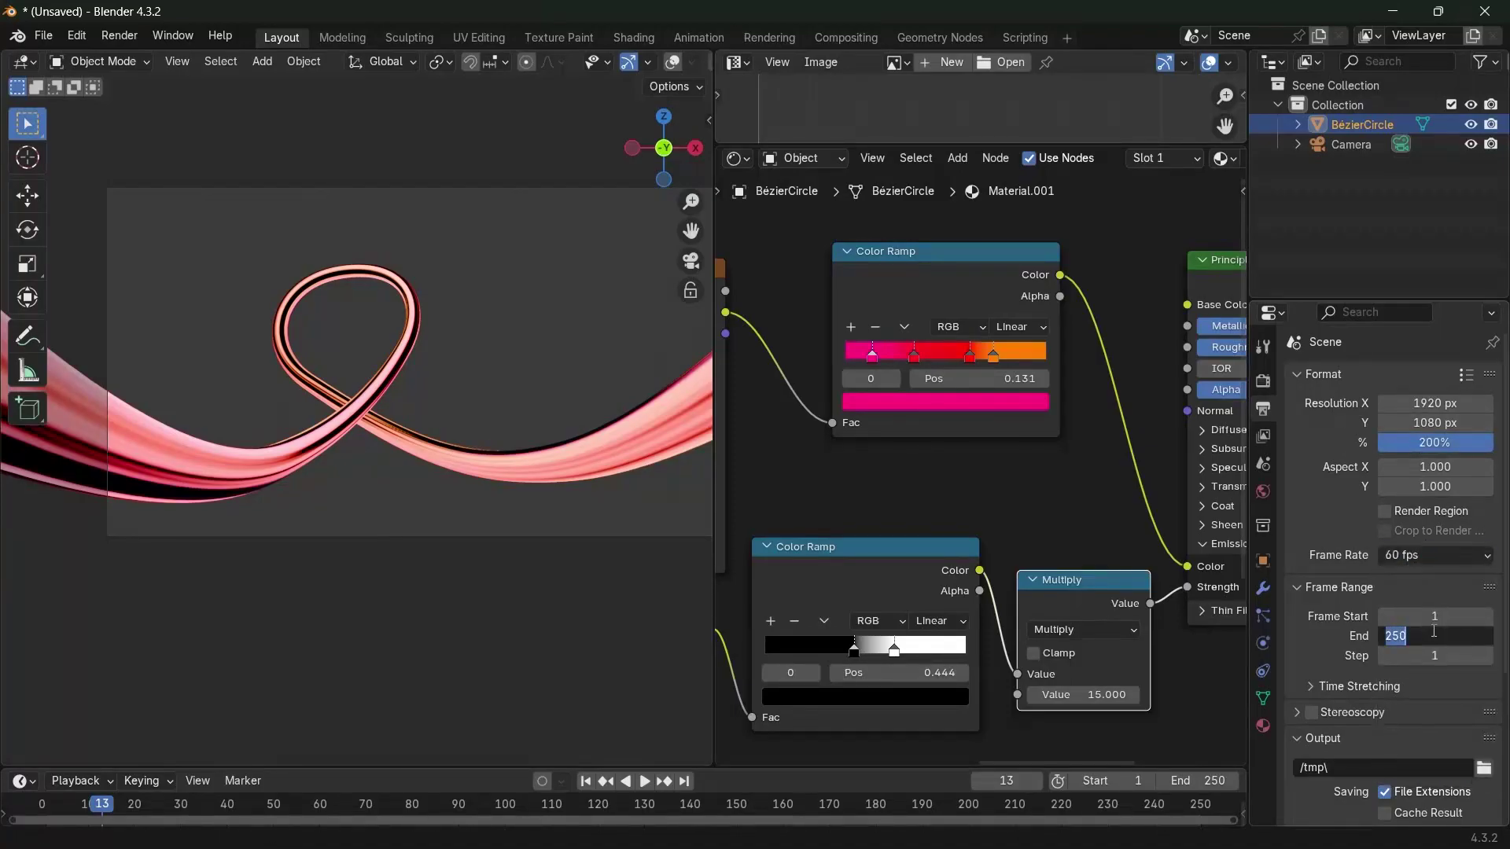
type("600")
key("Return")
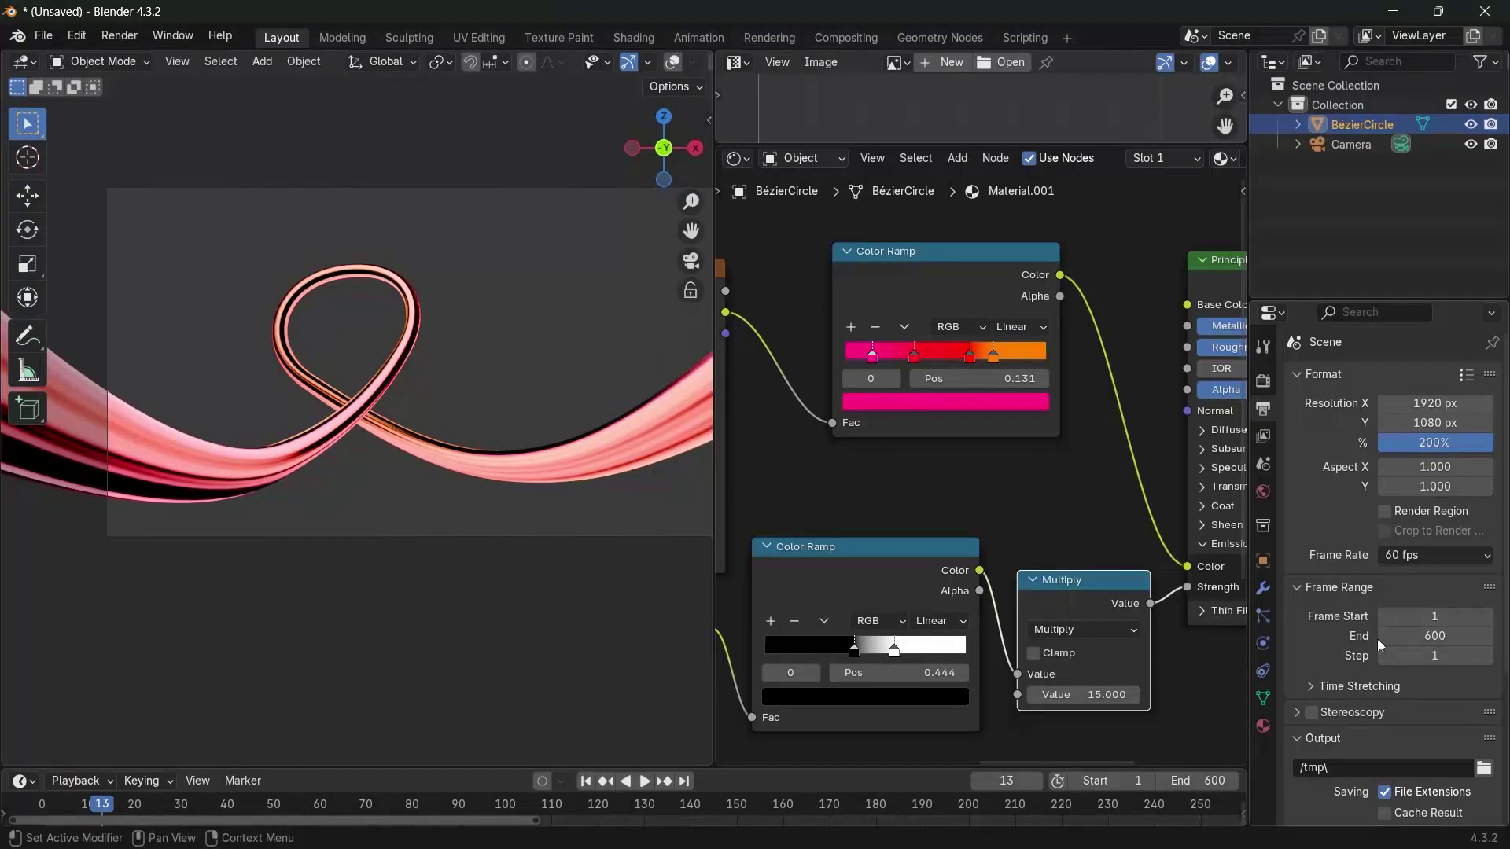
left_click(1434, 634)
type("1200")
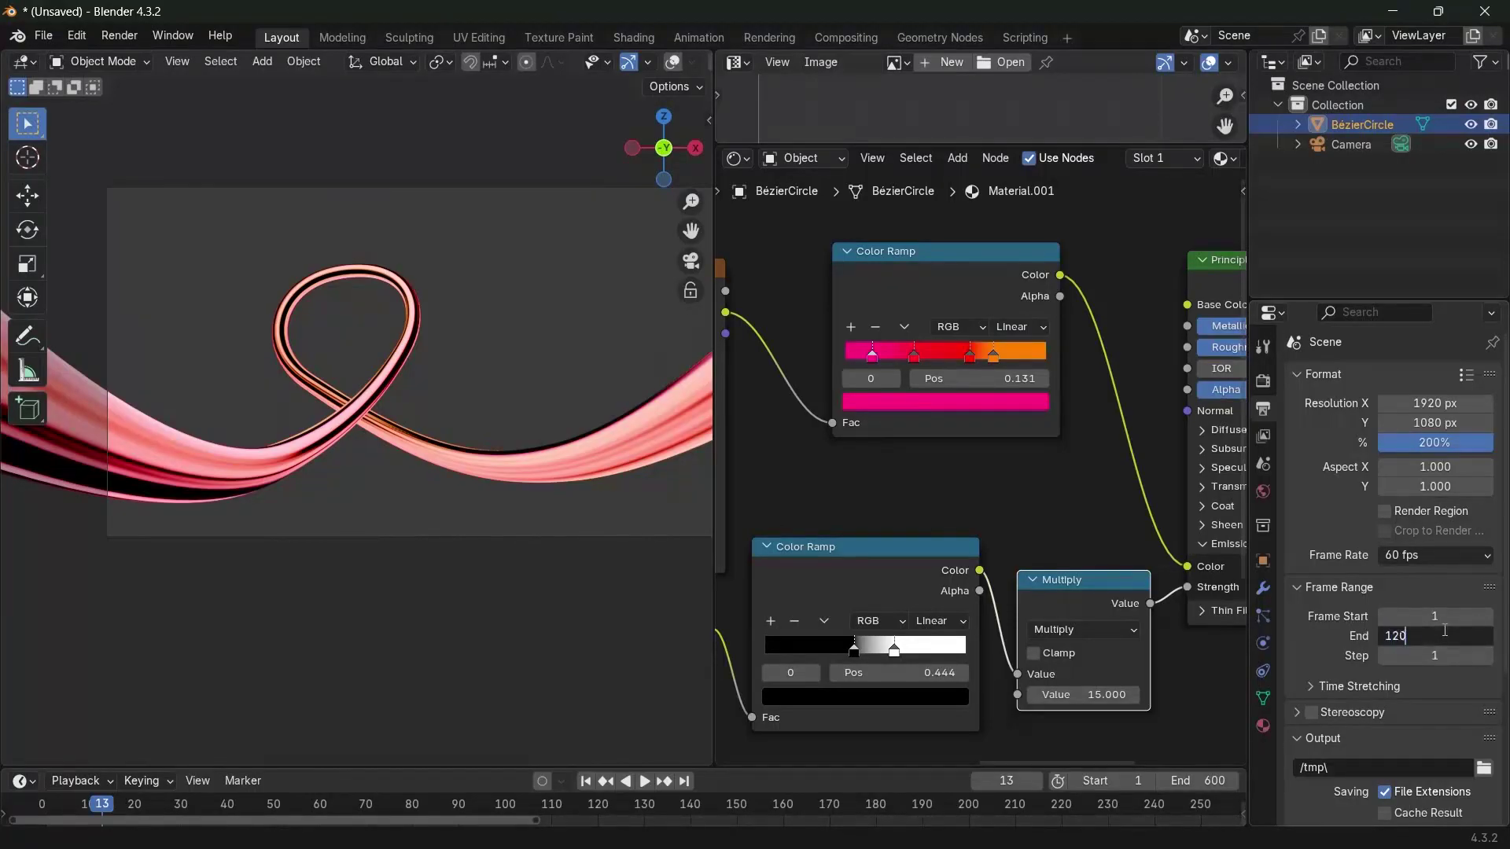
key("Return")
Set the render output path to // and the file format to FFmpeg Video
scroll(1441, 632, "down", 6)
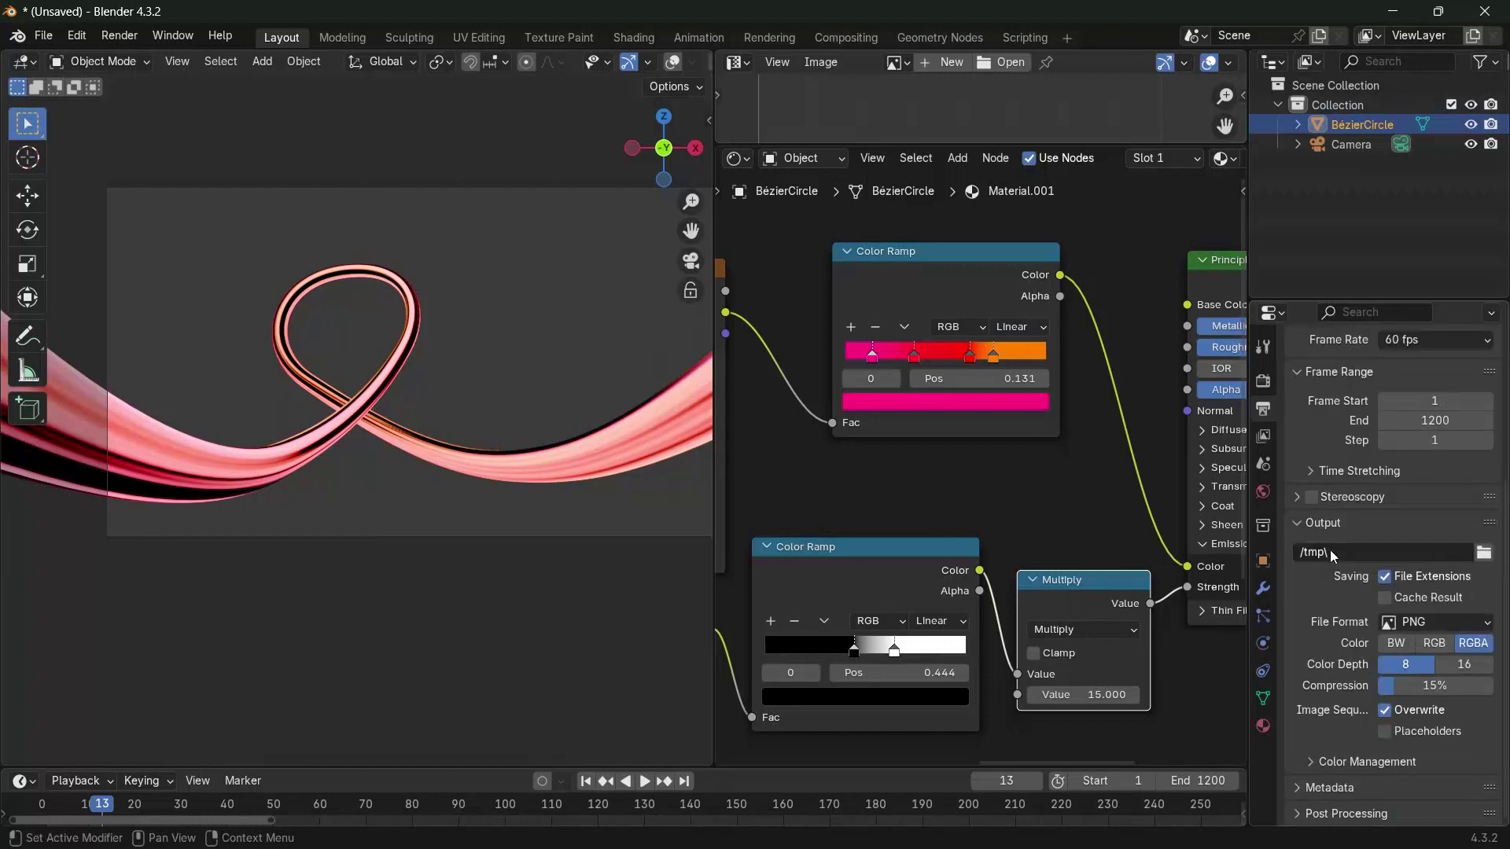
left_click(1329, 551)
type("//")
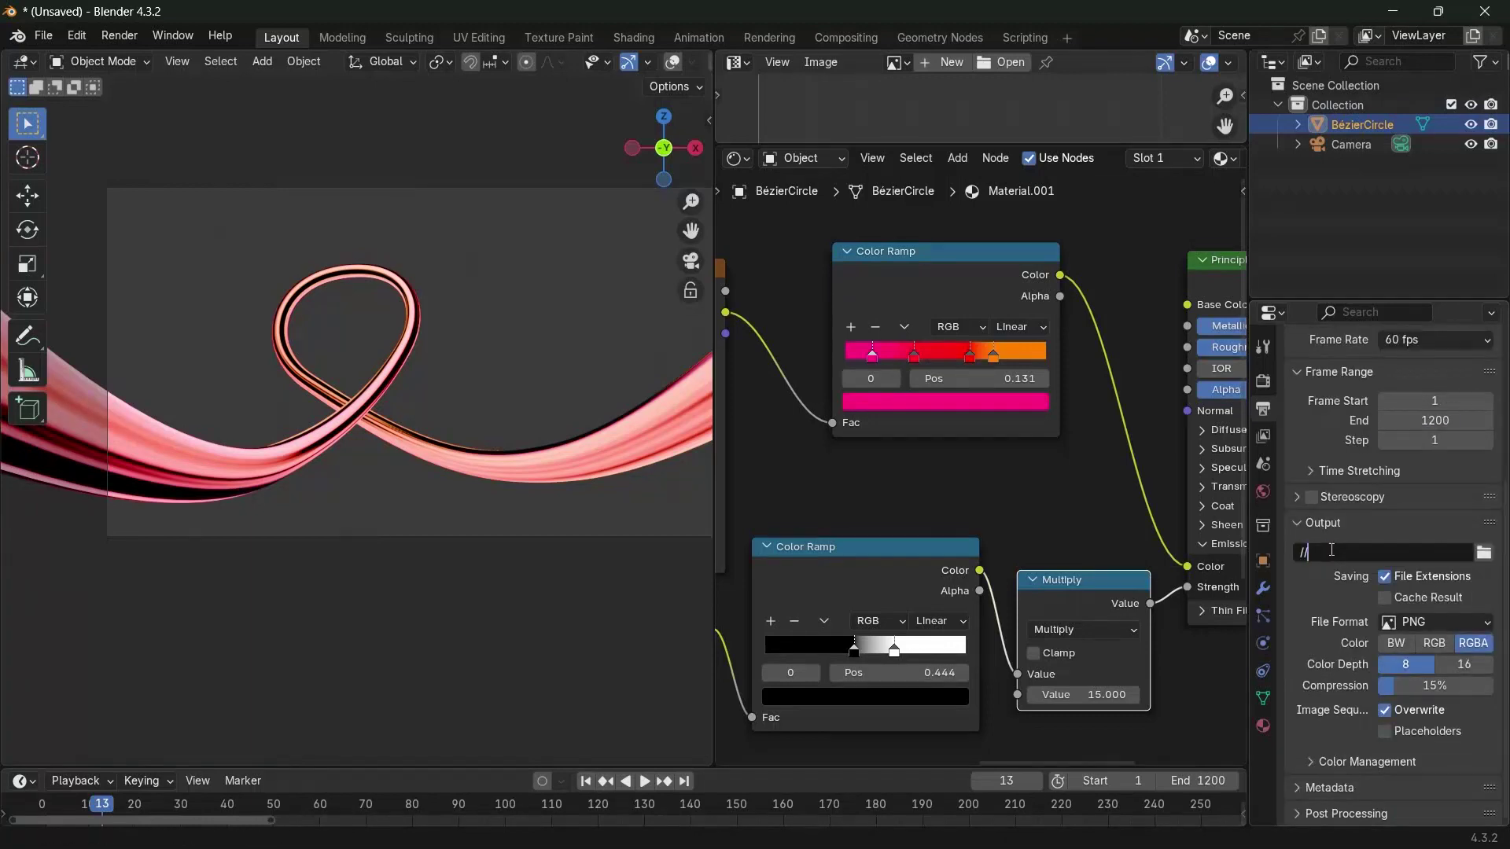
key("Return")
left_click(1397, 621)
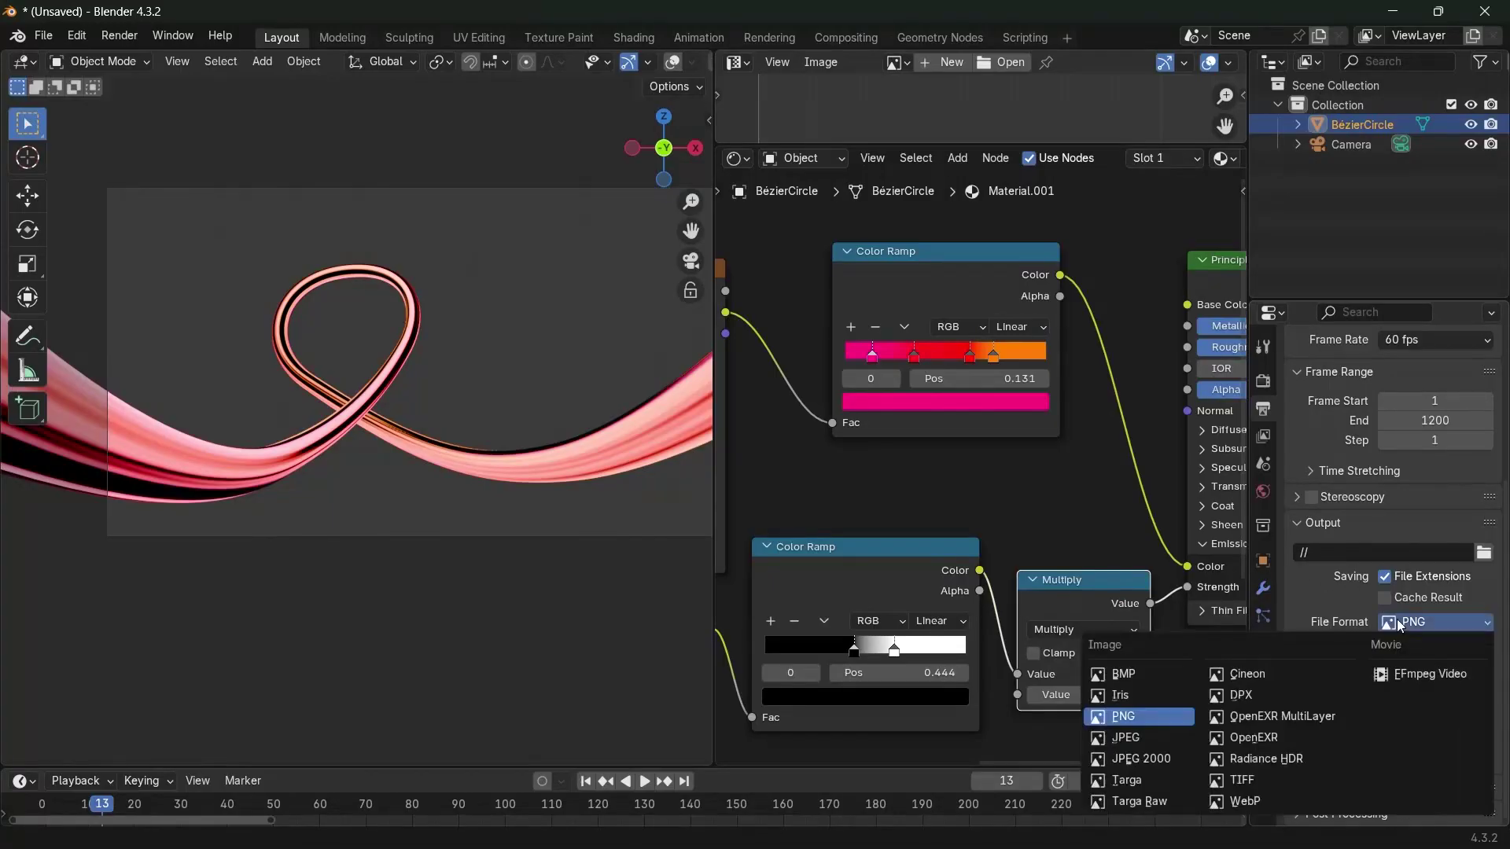
left_click(1469, 675)
left_click(1337, 762)
scroll(1318, 715, "down", 5)
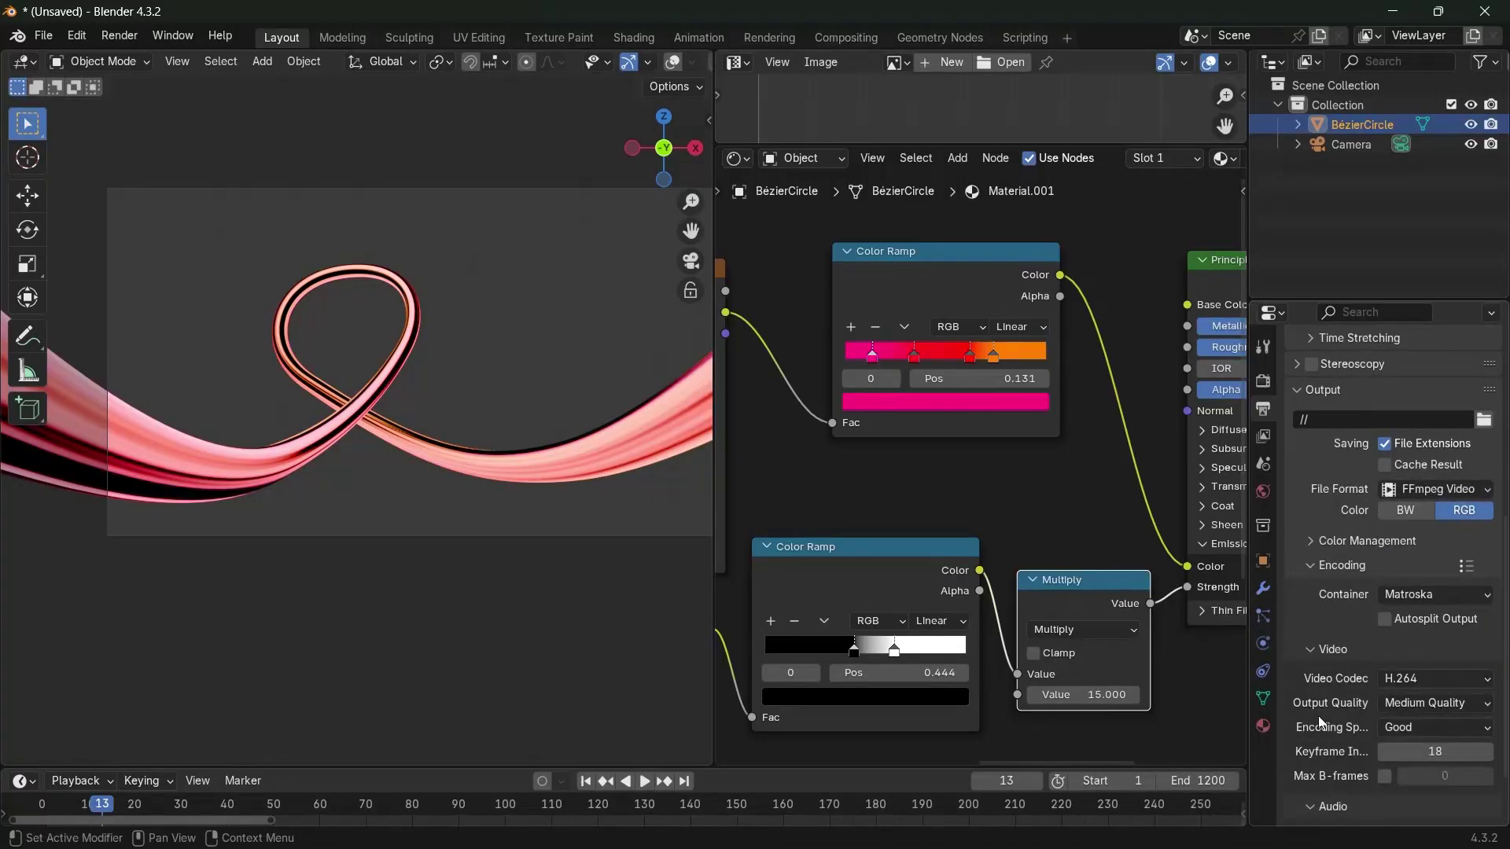
Change the video container and the output quality in the FFmpeg encoding settings
left_click(1392, 598)
left_click(1394, 662)
left_click(1400, 704)
left_click(1376, 576)
scroll(1324, 610, "up", 5)
scroll(1325, 610, "up", 3)
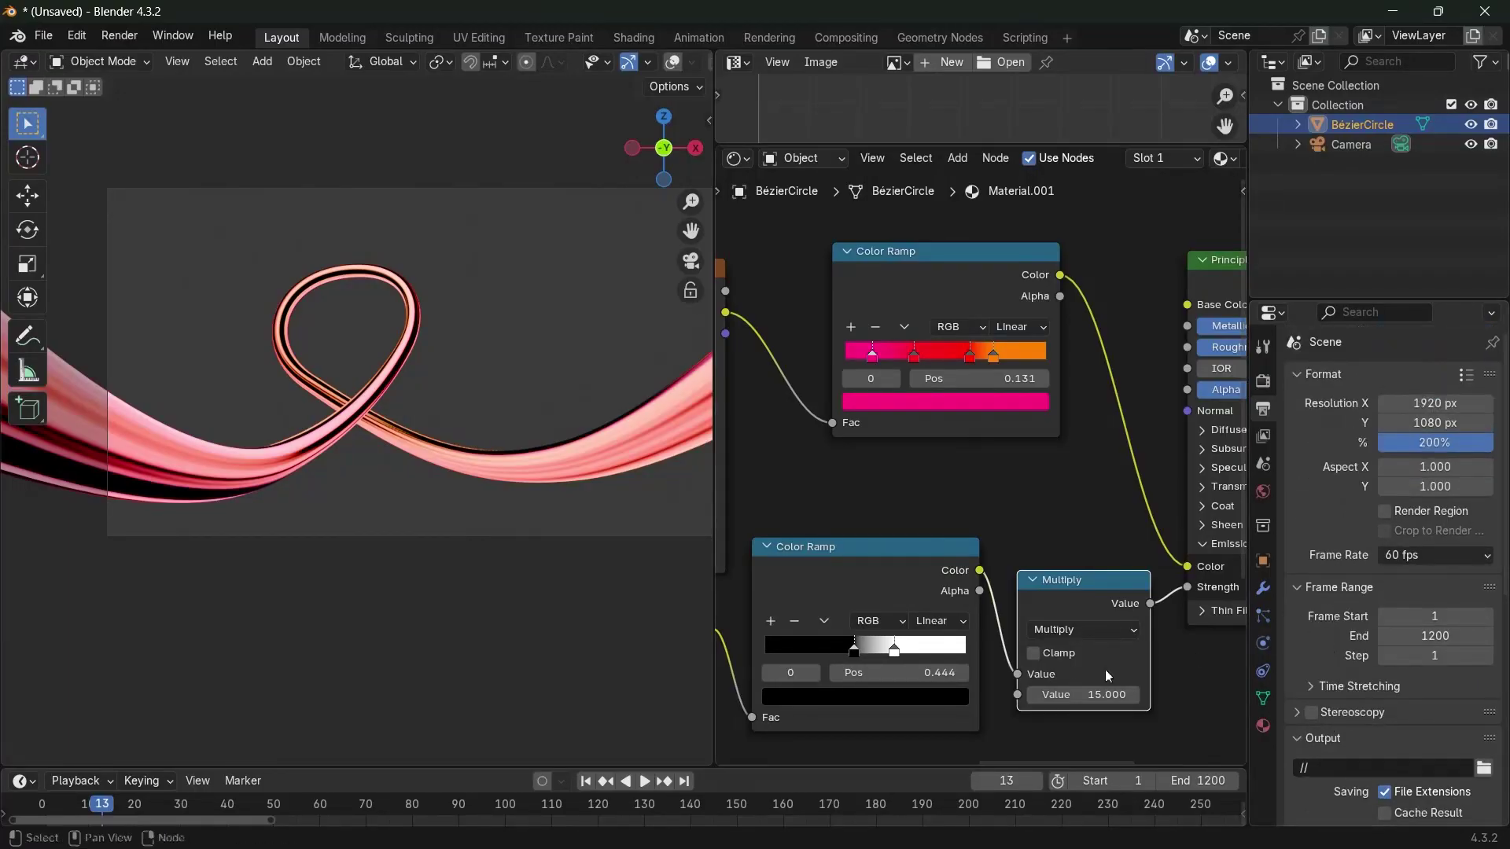
Enlarge the timeline area and move the playhead to frame 0
left_click_drag(610, 769, 613, 665)
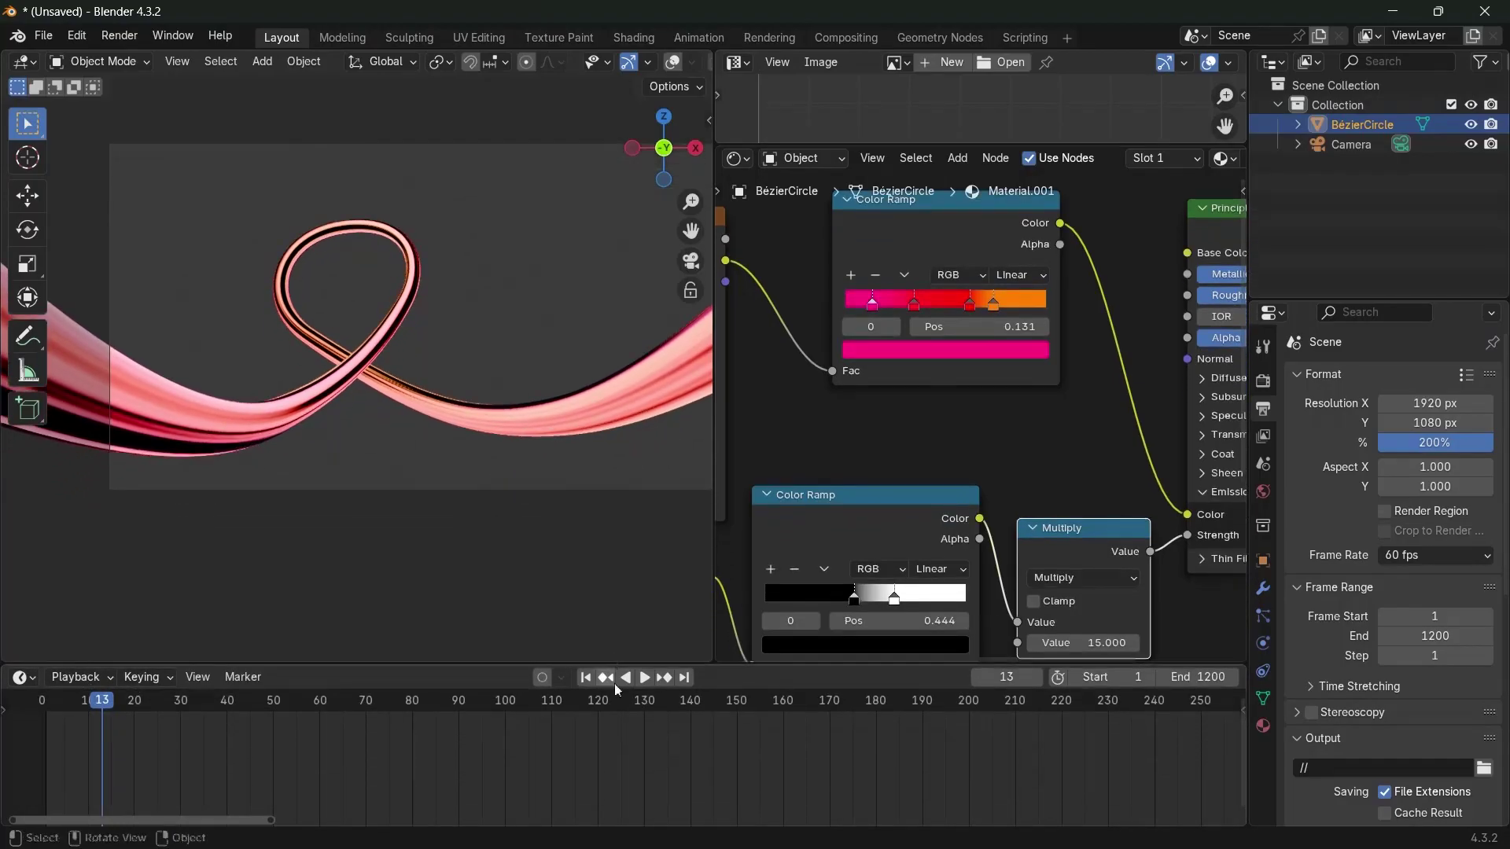
left_click_drag(293, 700, 250, 702)
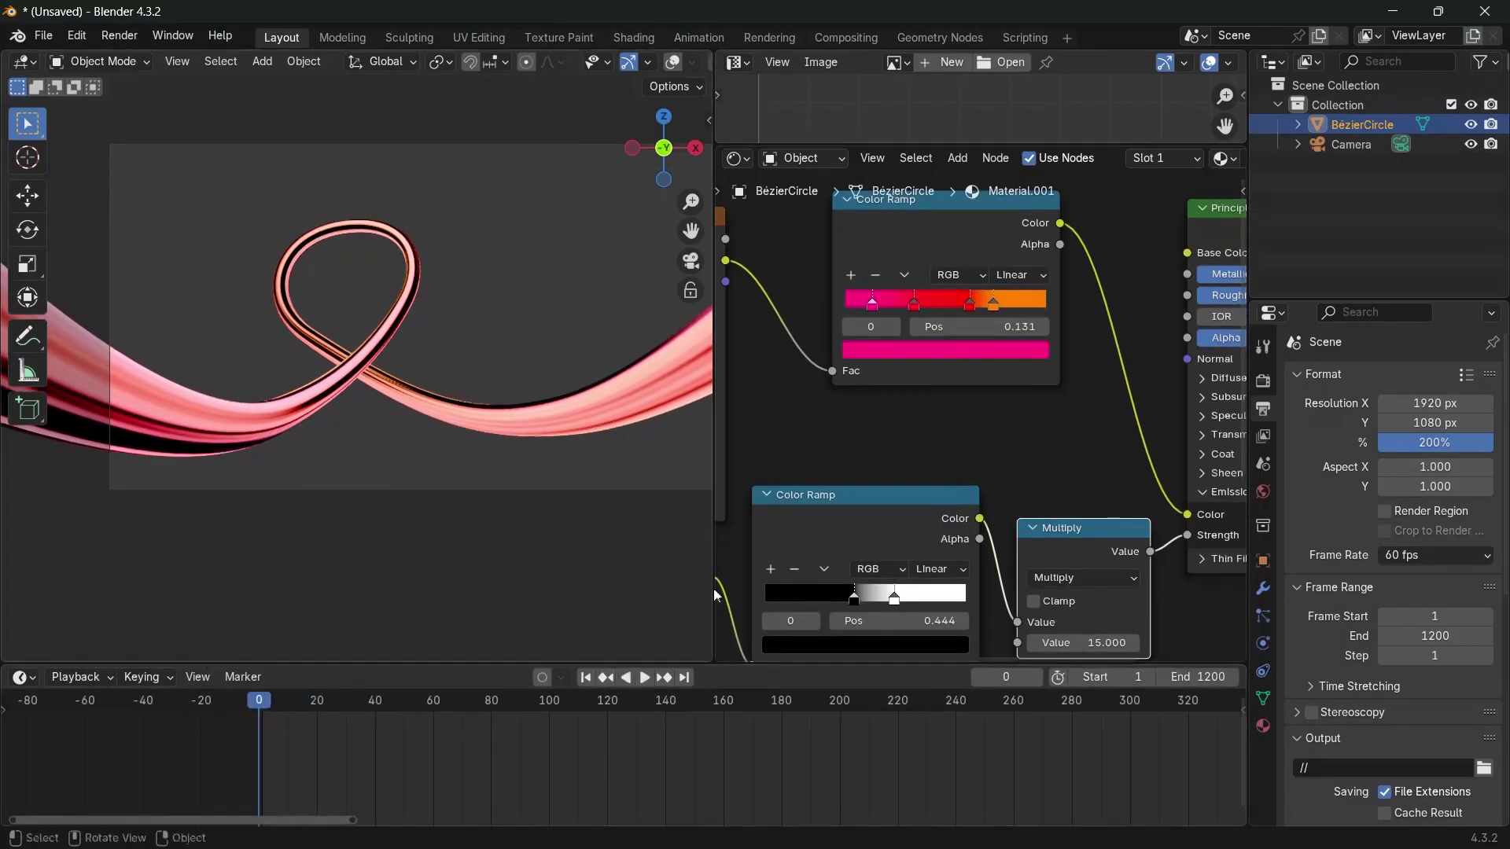
Select the Texture Coordinate and Mapping nodes together and move them farther away from the Voronoi and Noise texture nodes
middle_click_drag(847, 456, 965, 383)
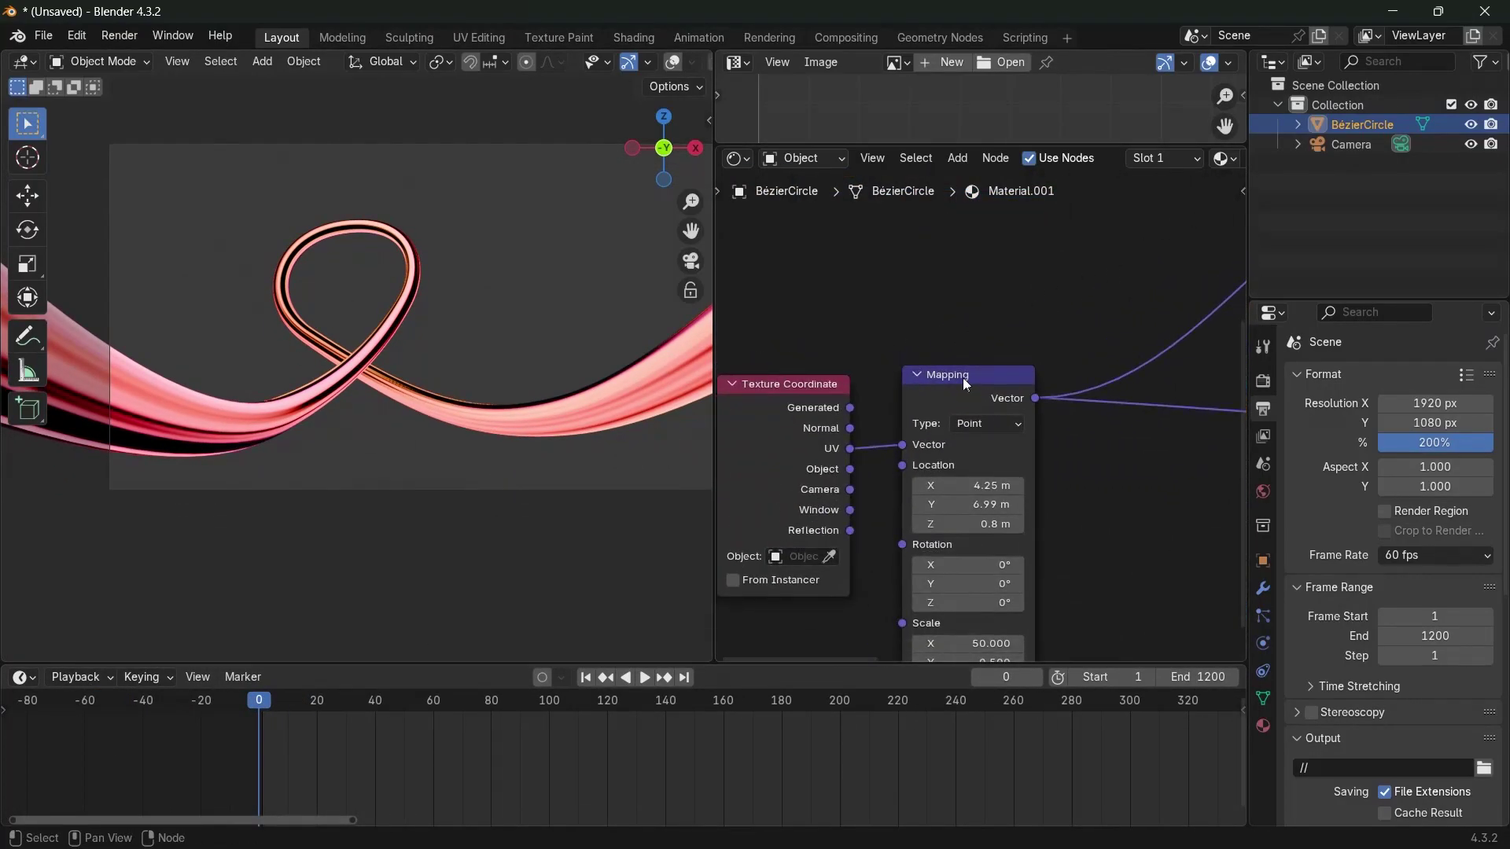
left_click_drag(784, 332, 1019, 448)
middle_click_drag(1098, 436, 856, 424)
scroll(1034, 413, "down", 1)
scroll(860, 431, "down", 2)
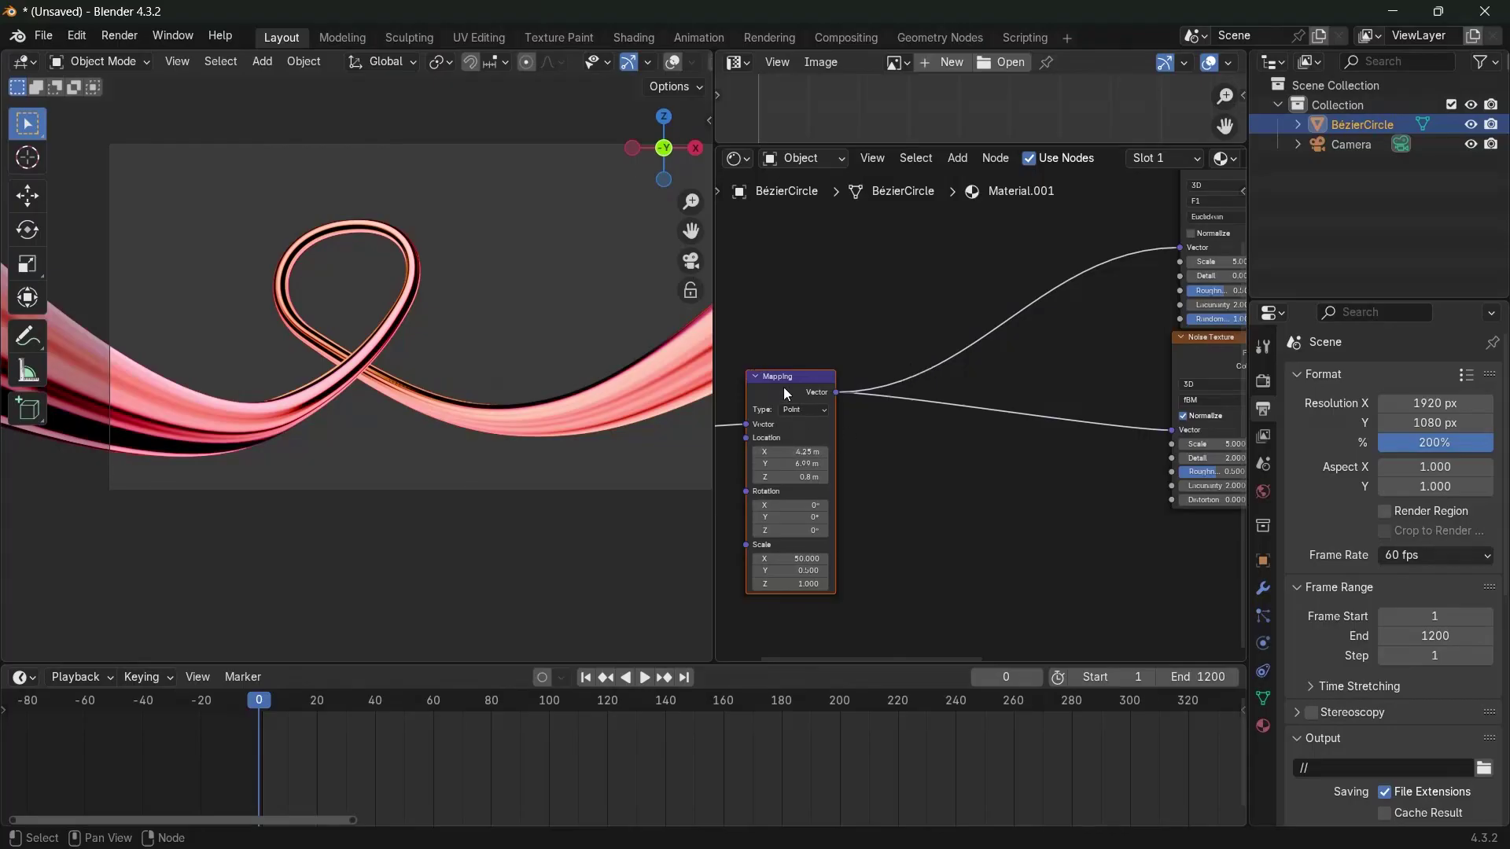
left_click_drag(783, 387, 760, 370)
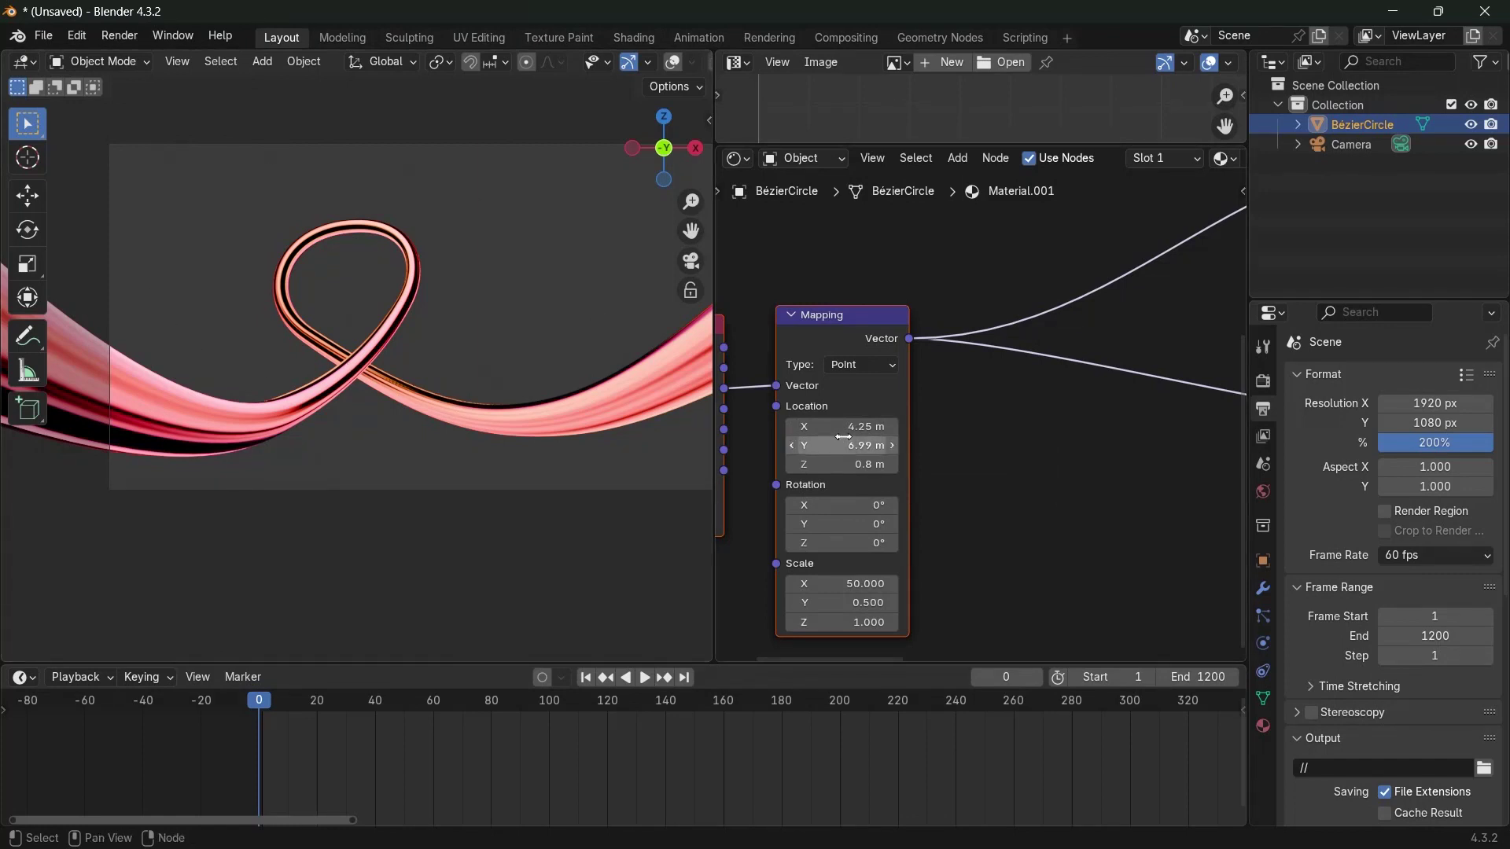
Shift the Mapping node's location to X 4.35 m and Y 9.29 m to slide the streak pattern along the tube
mouse_move(843, 429)
left_mouse_down()
mouse_move(904, 429)
mouse_move(846, 429)
mouse_move(841, 446)
mouse_move(901, 447)
left_mouse_up()
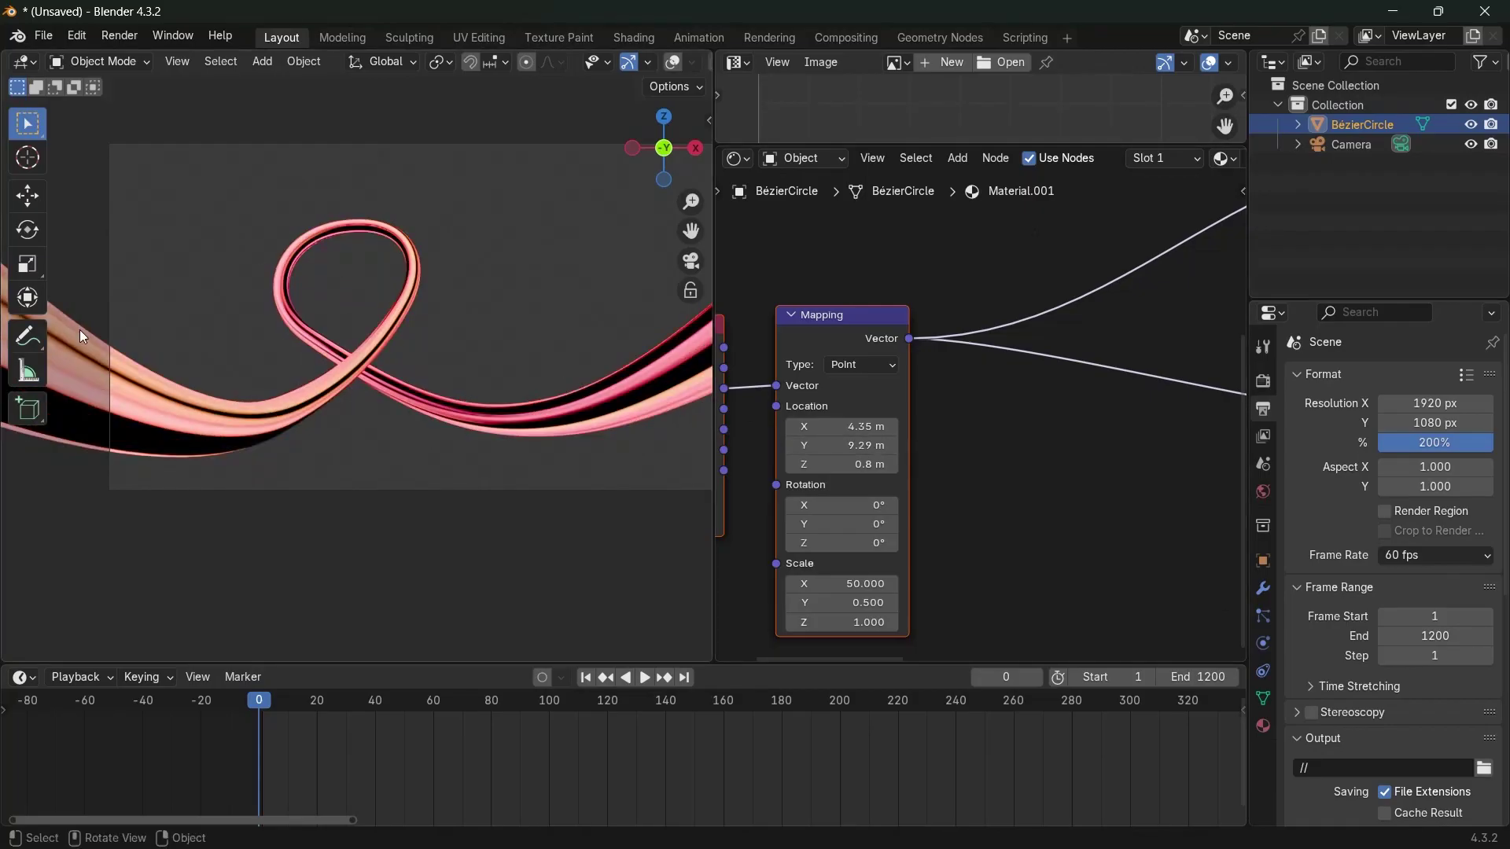
scroll(1015, 346, "down", 1)
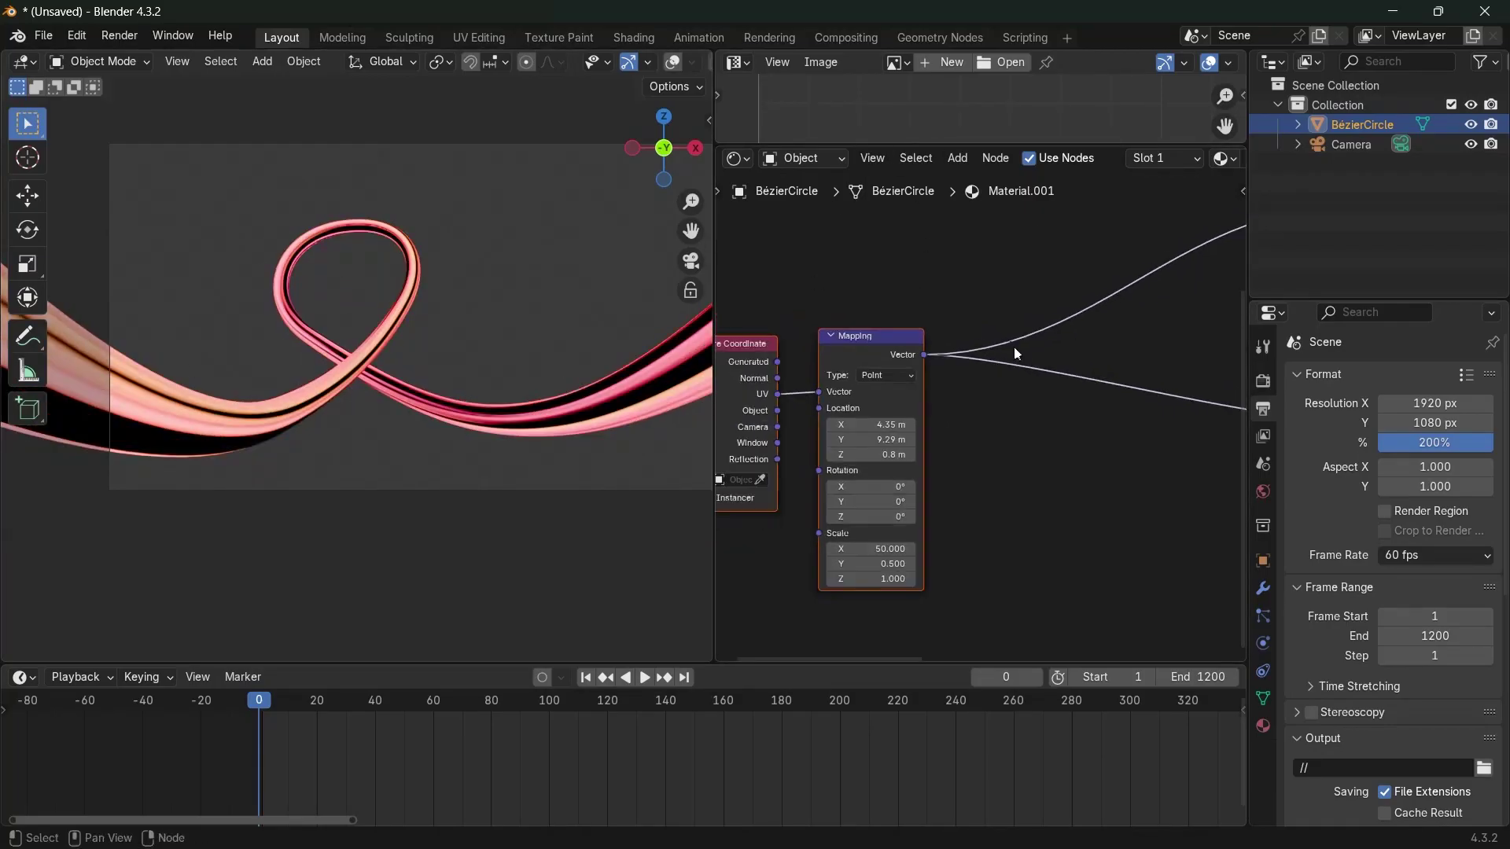
middle_click_drag(1016, 353, 821, 363)
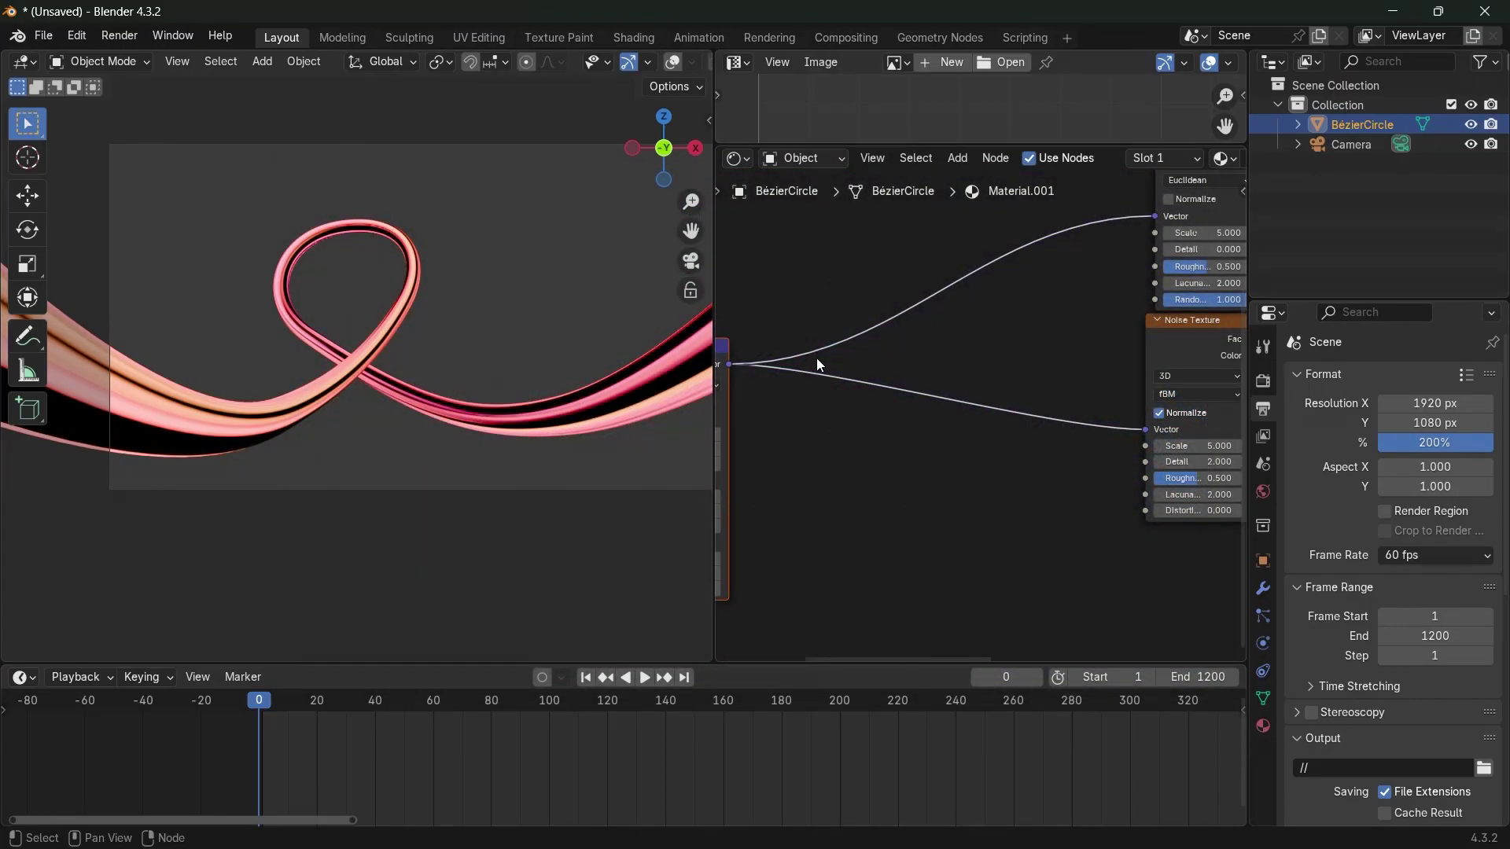
Merge the Mapping vector links to the Voronoi and Noise textures through one reroute point and move it closer to the textures
left_click(933, 250)
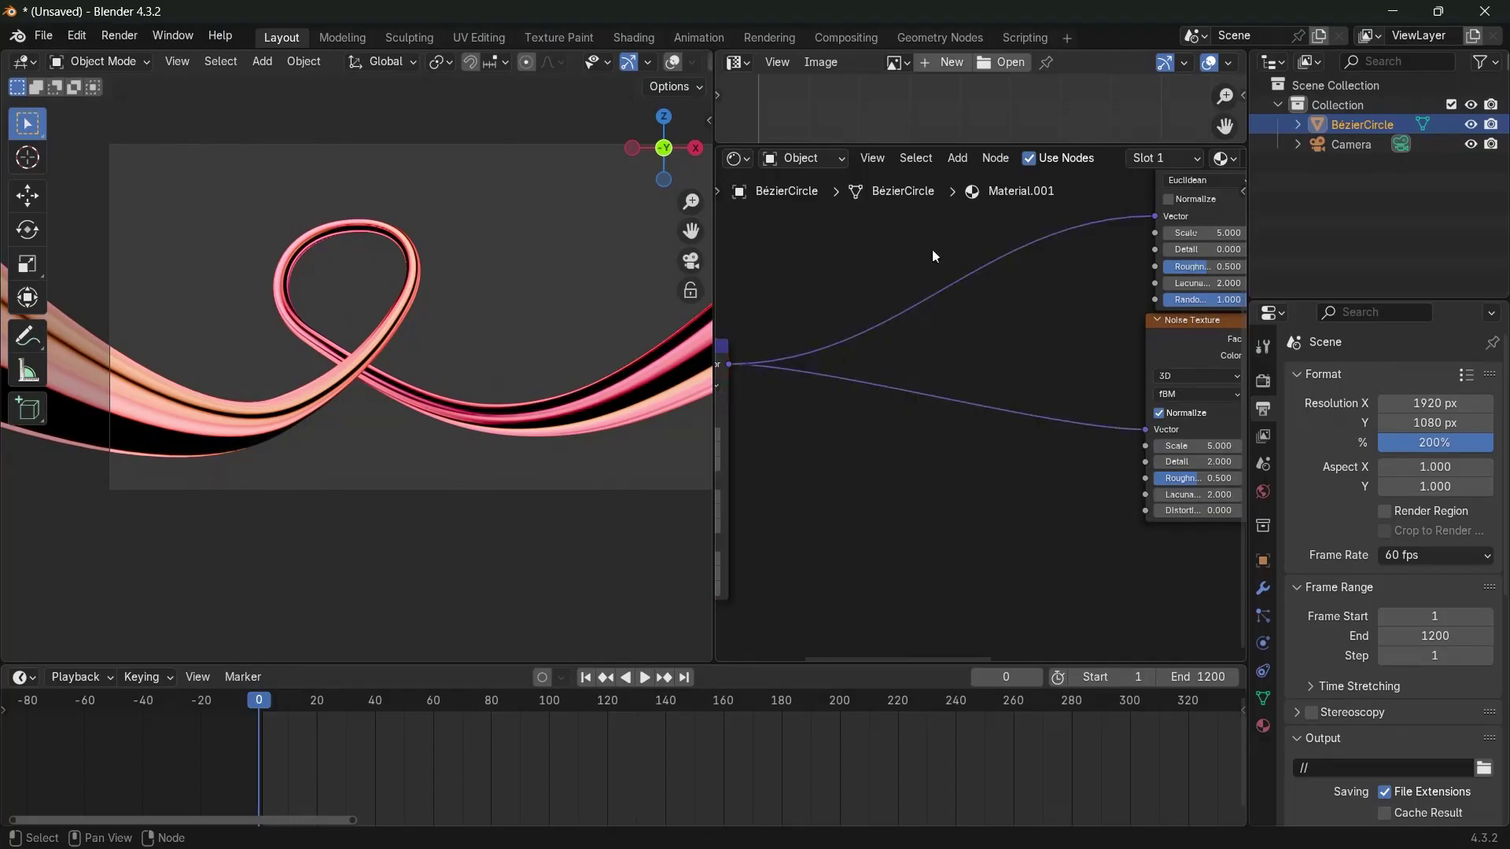
right_click_drag(944, 244, 969, 447, "shift")
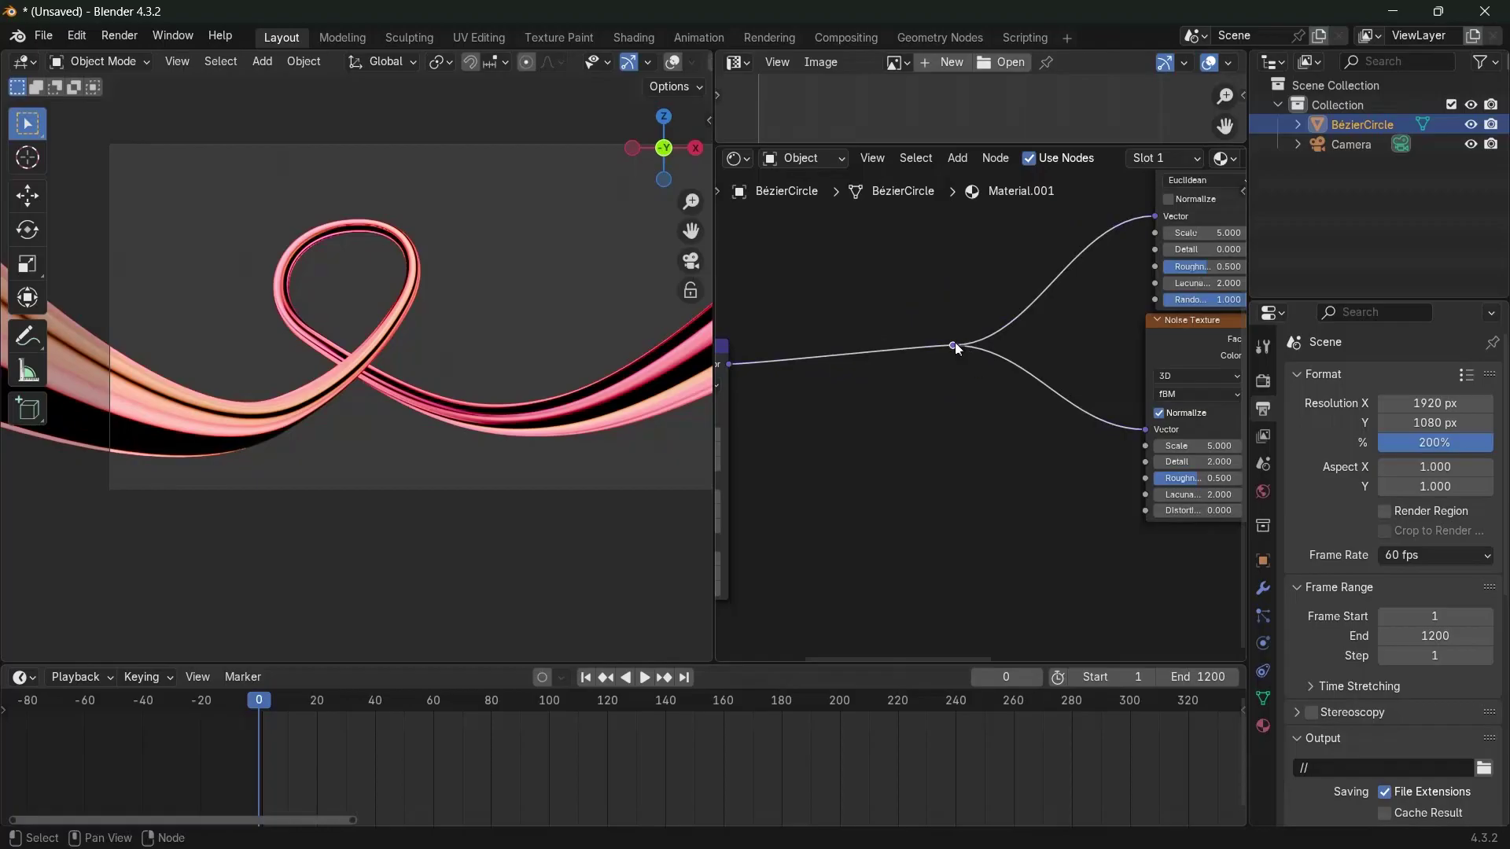
left_click_drag(953, 344, 1044, 357)
scroll(887, 364, "down", 2)
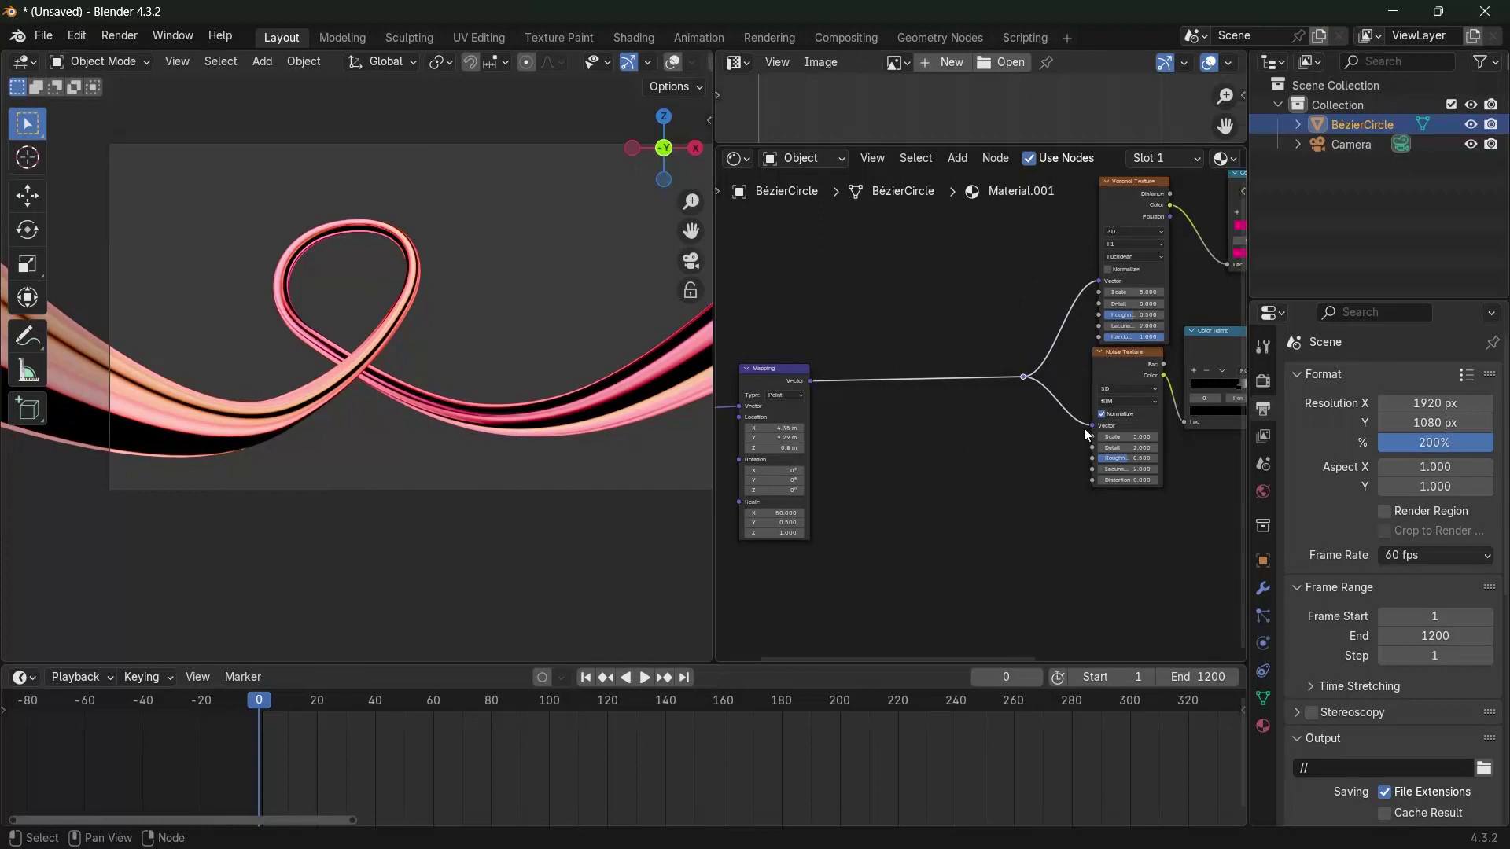
Insert a Separate XYZ node on the link right after the Mapping node
middle_click_drag(905, 439, 1186, 419)
scroll(1186, 419, "up", 3)
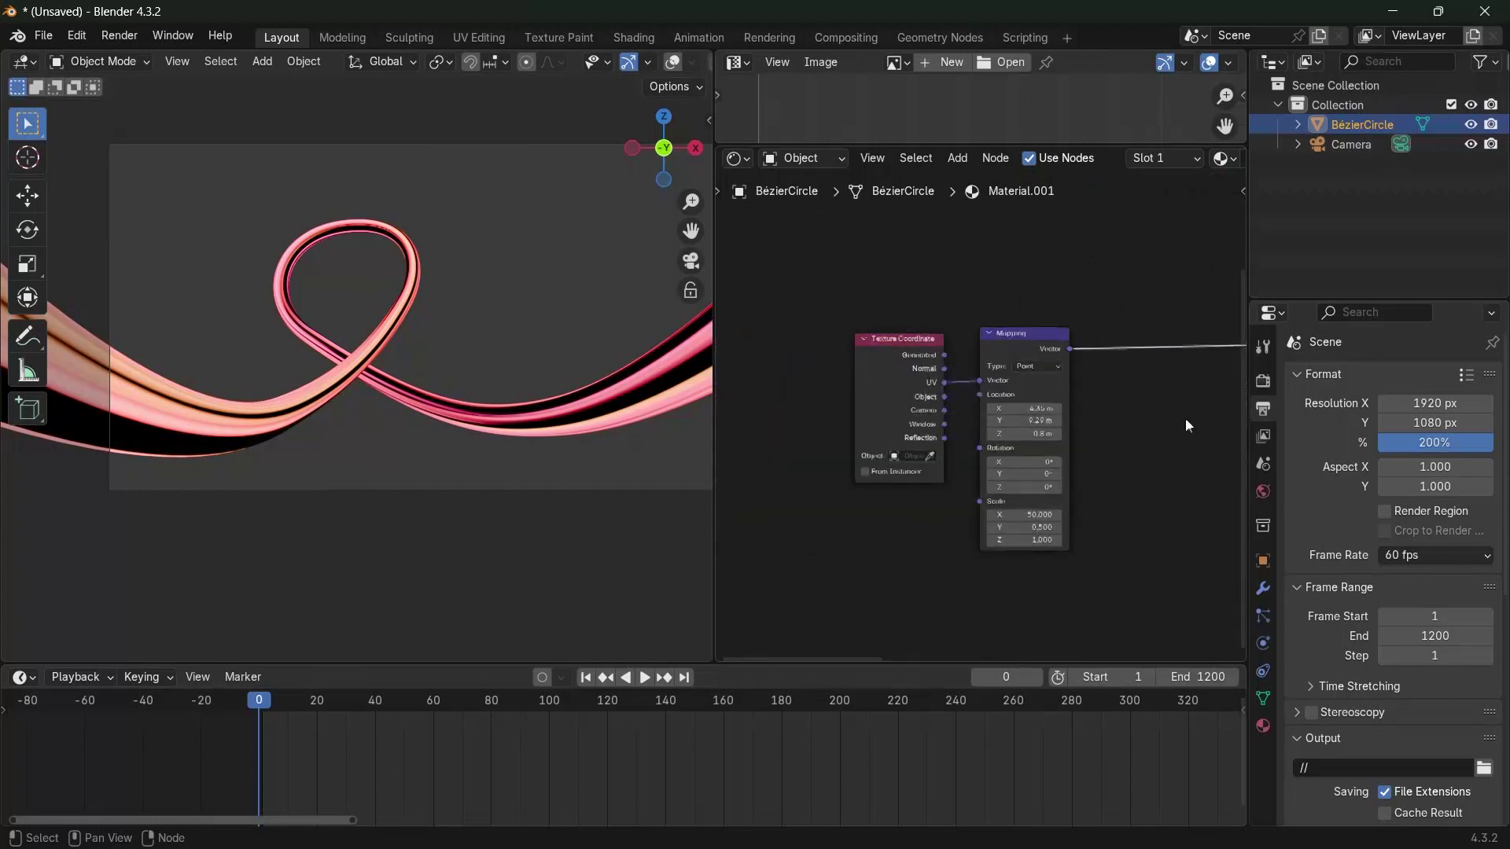
scroll(1186, 420, "down", 1)
left_click_drag(874, 315, 1040, 412)
middle_click_drag(1122, 388, 931, 390)
key("shift+a")
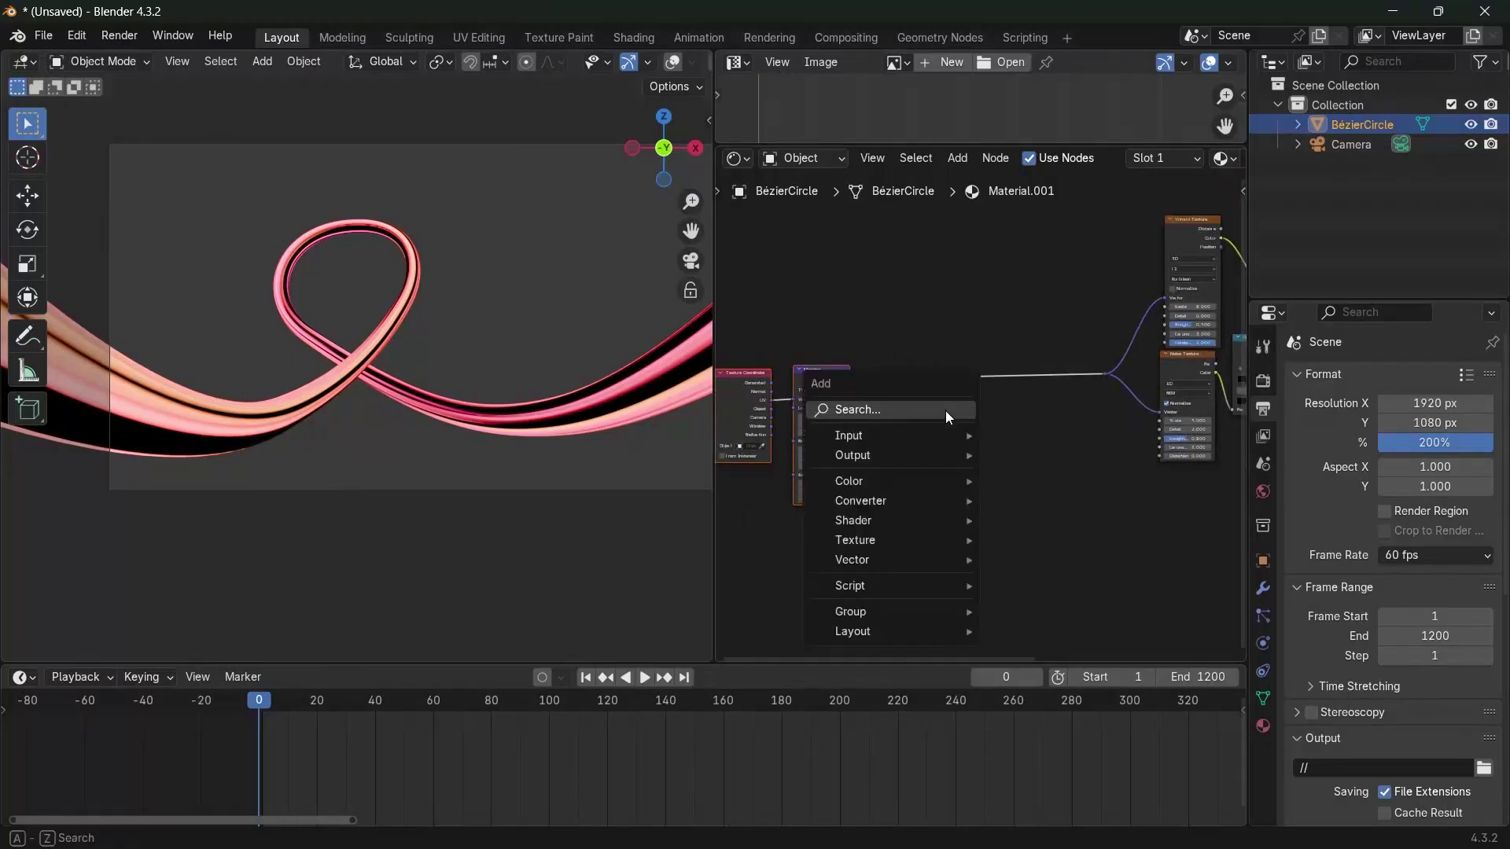
type("sepa")
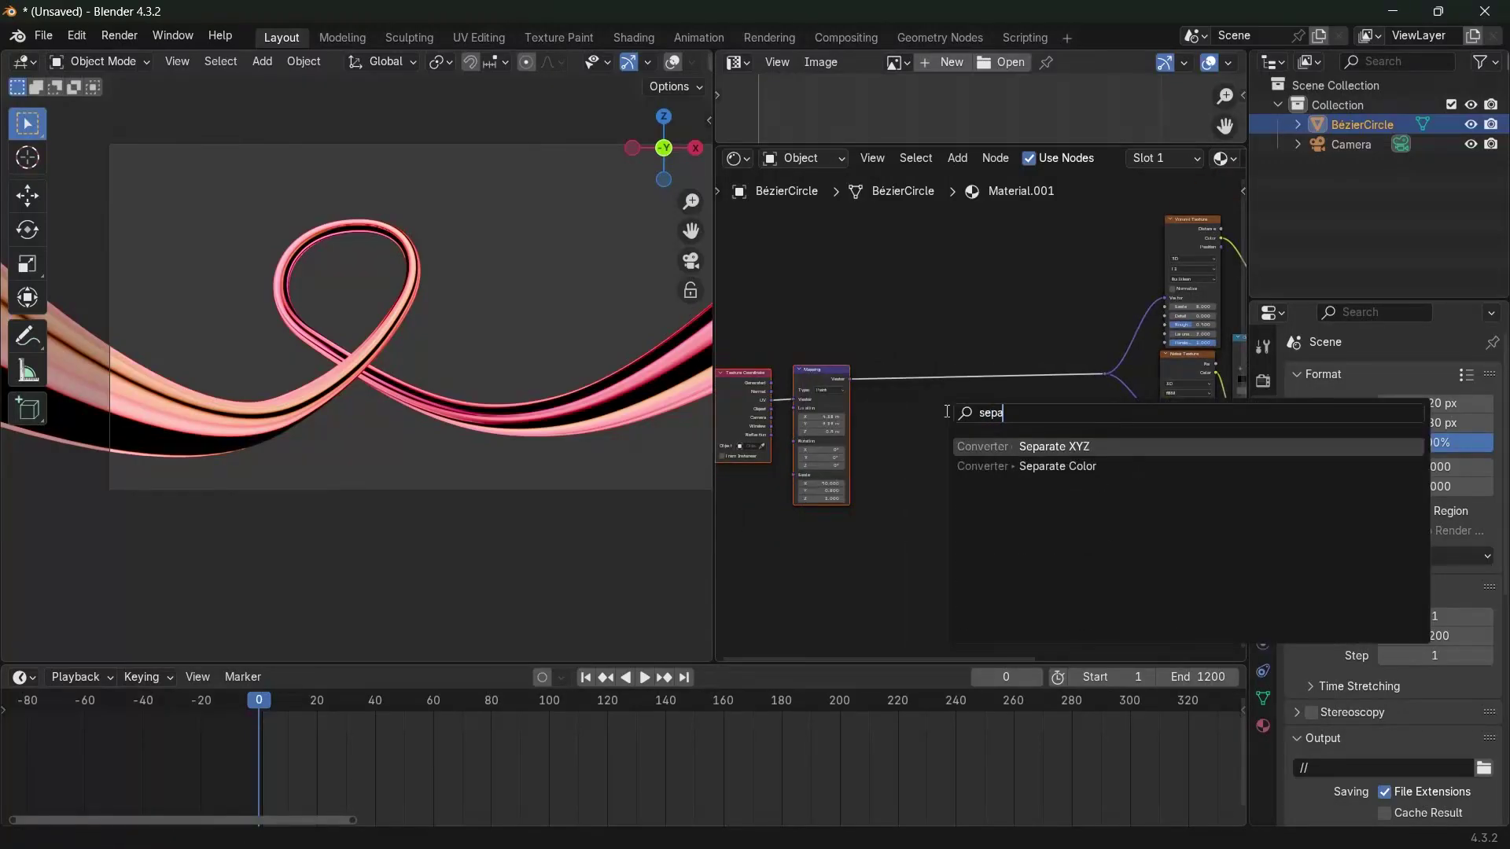
key("Return")
left_click(1044, 435)
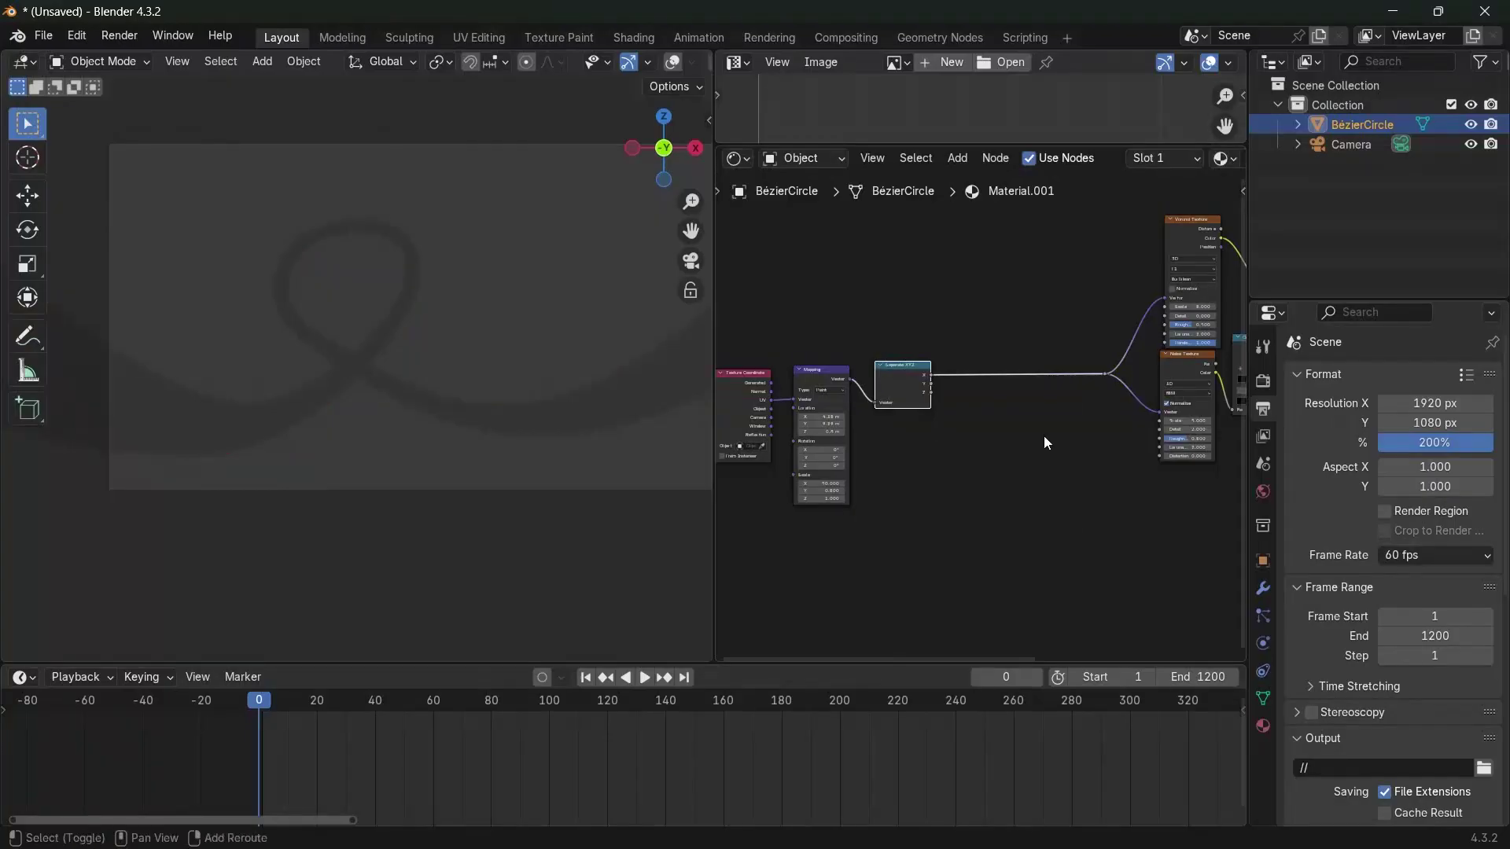
Insert a Combine XYZ node before the reroute and connect the Separate XYZ Y and Z outputs to its matching inputs
key("shift+a")
type("combine")
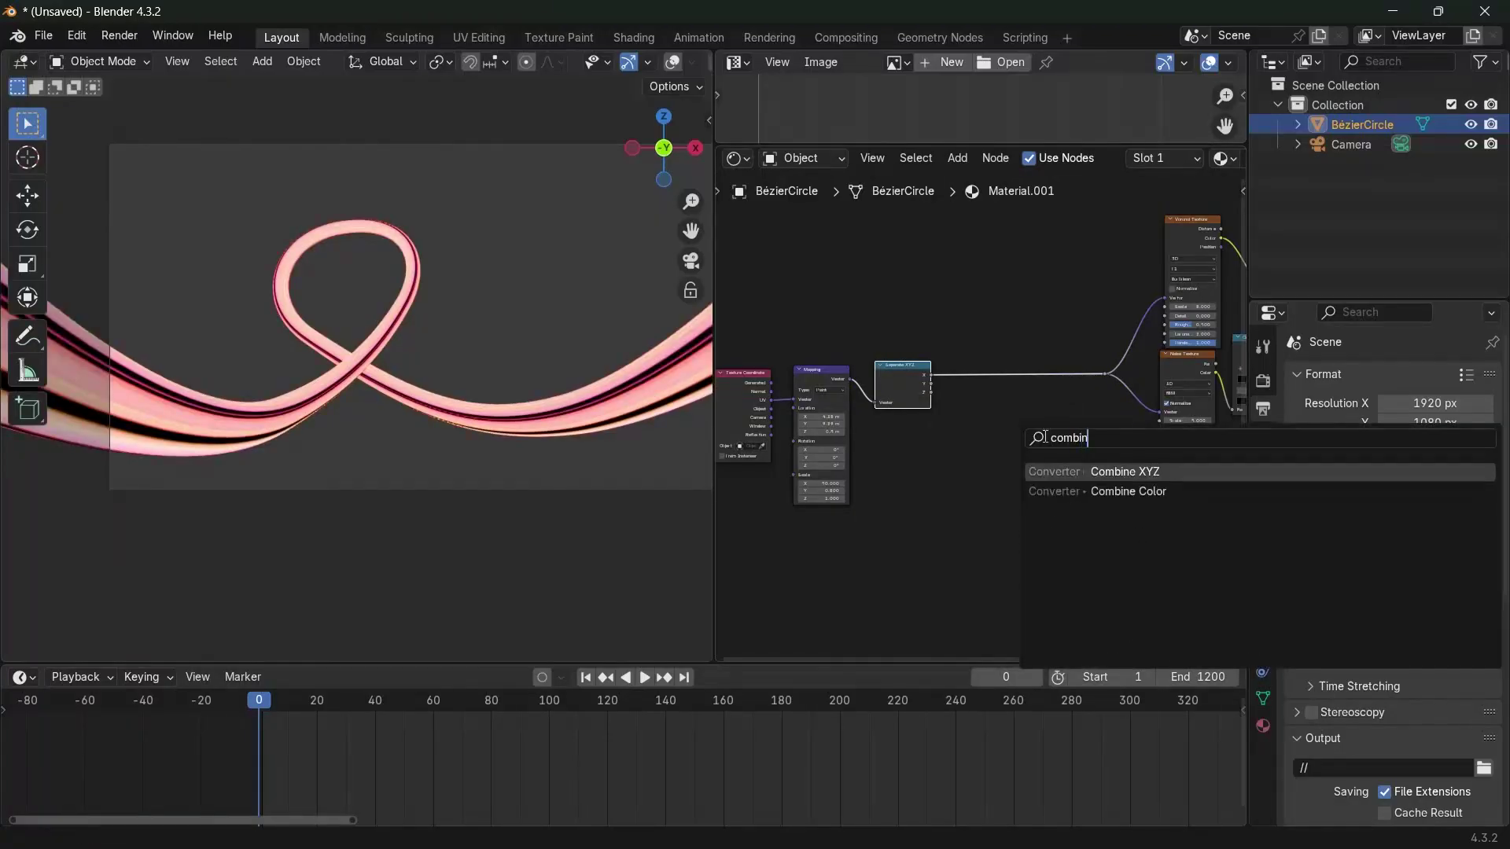
key("Return")
left_click(1017, 363)
scroll(983, 442, "up", 3)
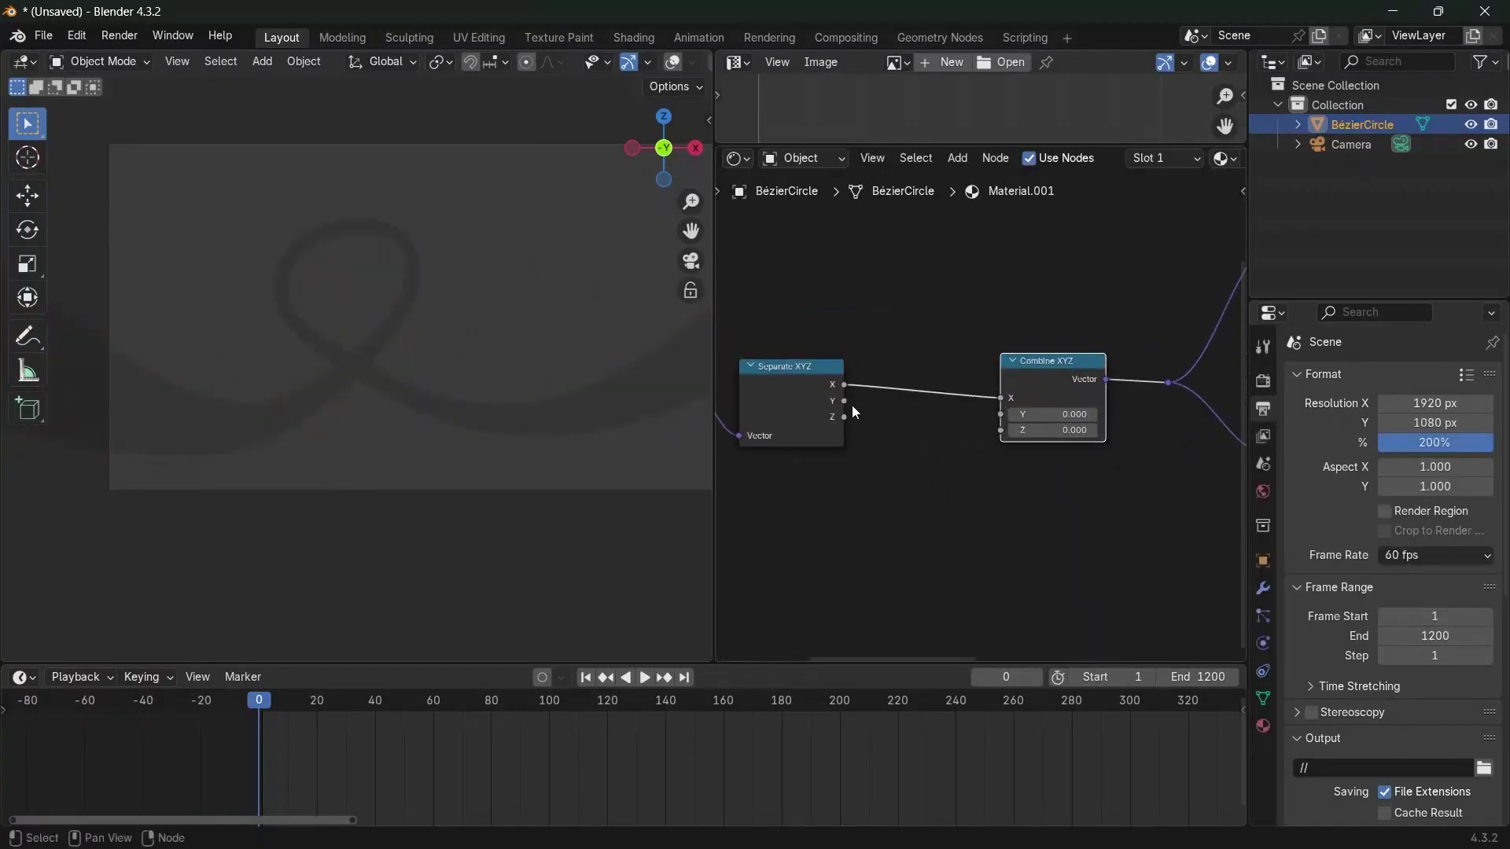
left_click_drag(845, 402, 999, 414)
left_click_drag(845, 416, 994, 433)
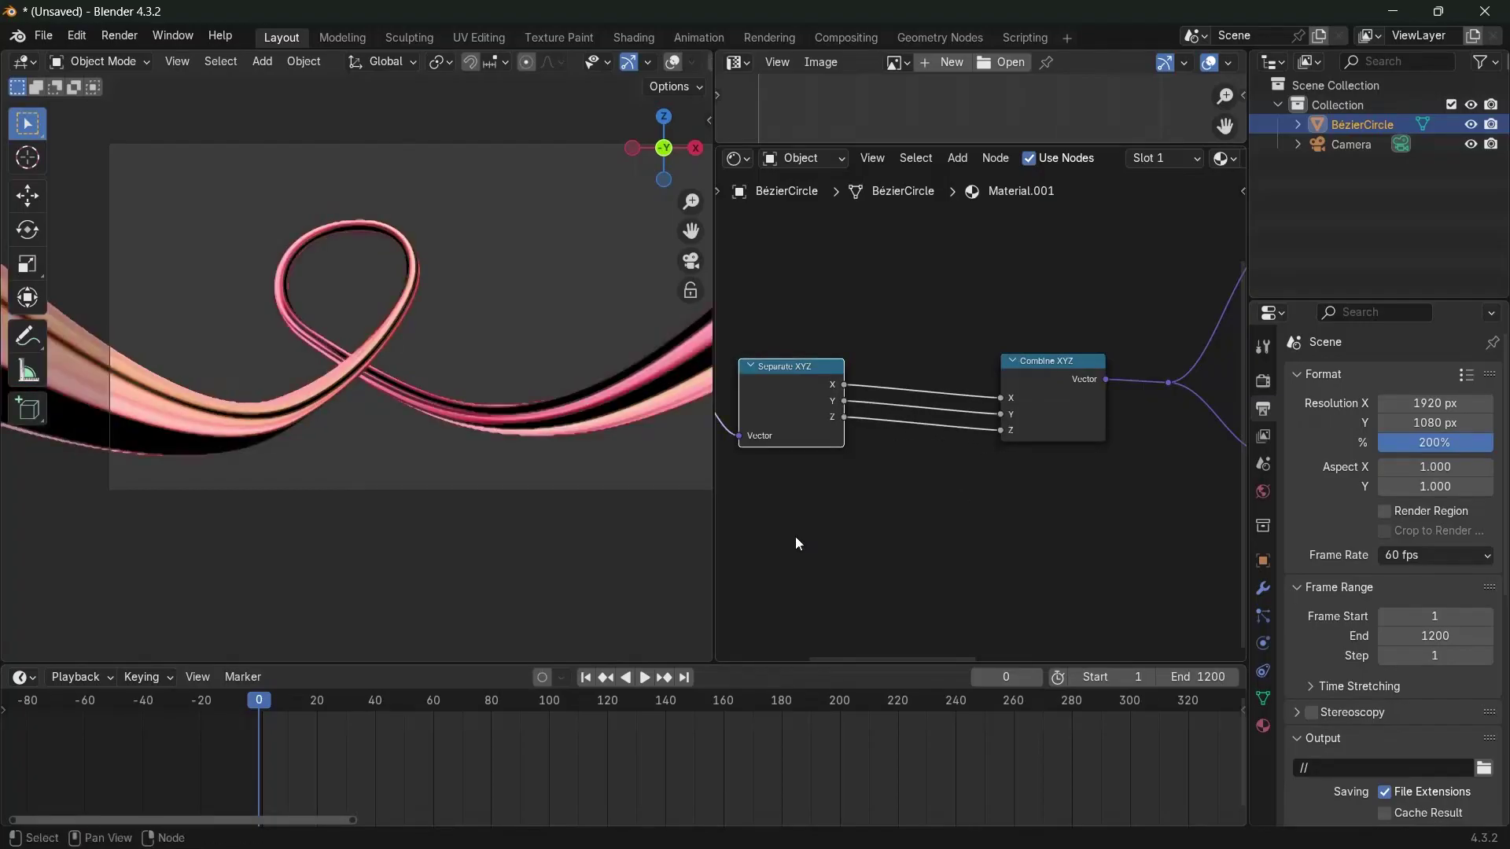
Spread the Separate XYZ and Combine XYZ nodes farther apart to make room between them
scroll(795, 536, "down", 2)
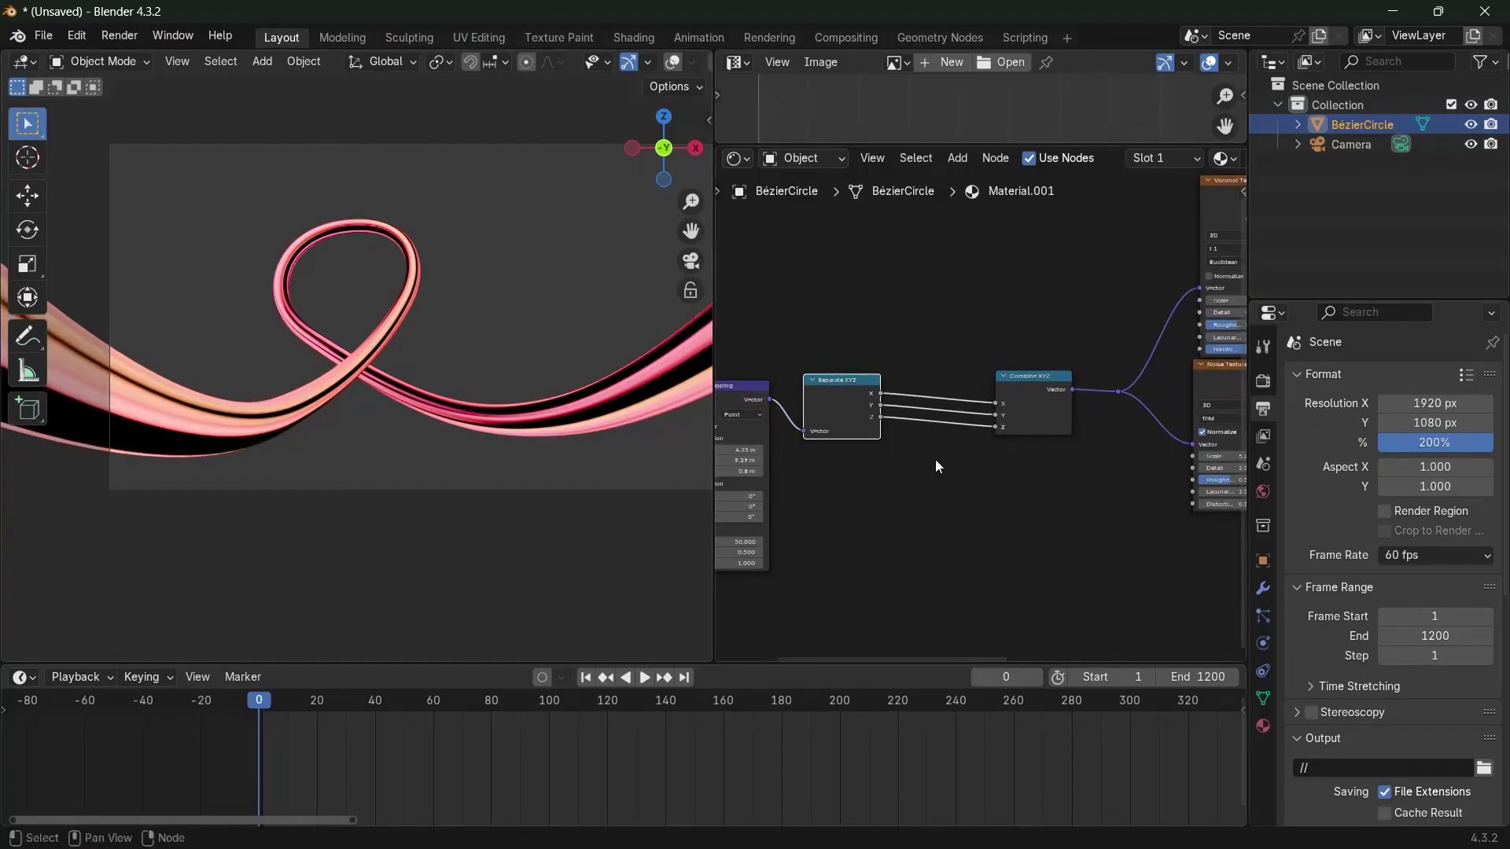
scroll(936, 459, "up", 2)
left_click_drag(1157, 397, 1229, 426)
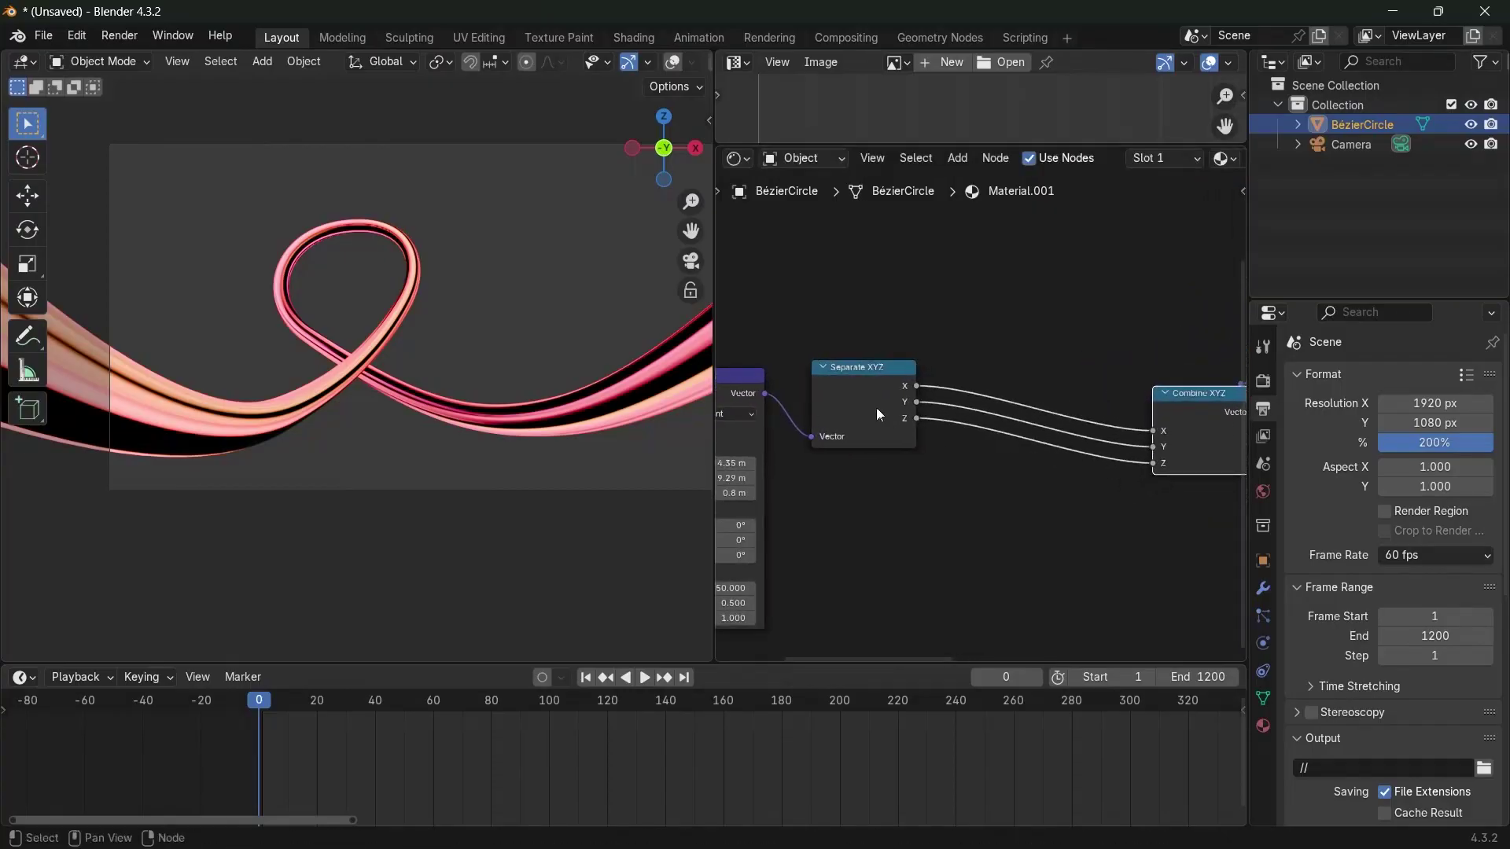
left_click(836, 418)
middle_click_drag(966, 509, 913, 509)
Add a Math node set to Sine and insert it on the X link between Separate XYZ and Combine XYZ
key("shift+a")
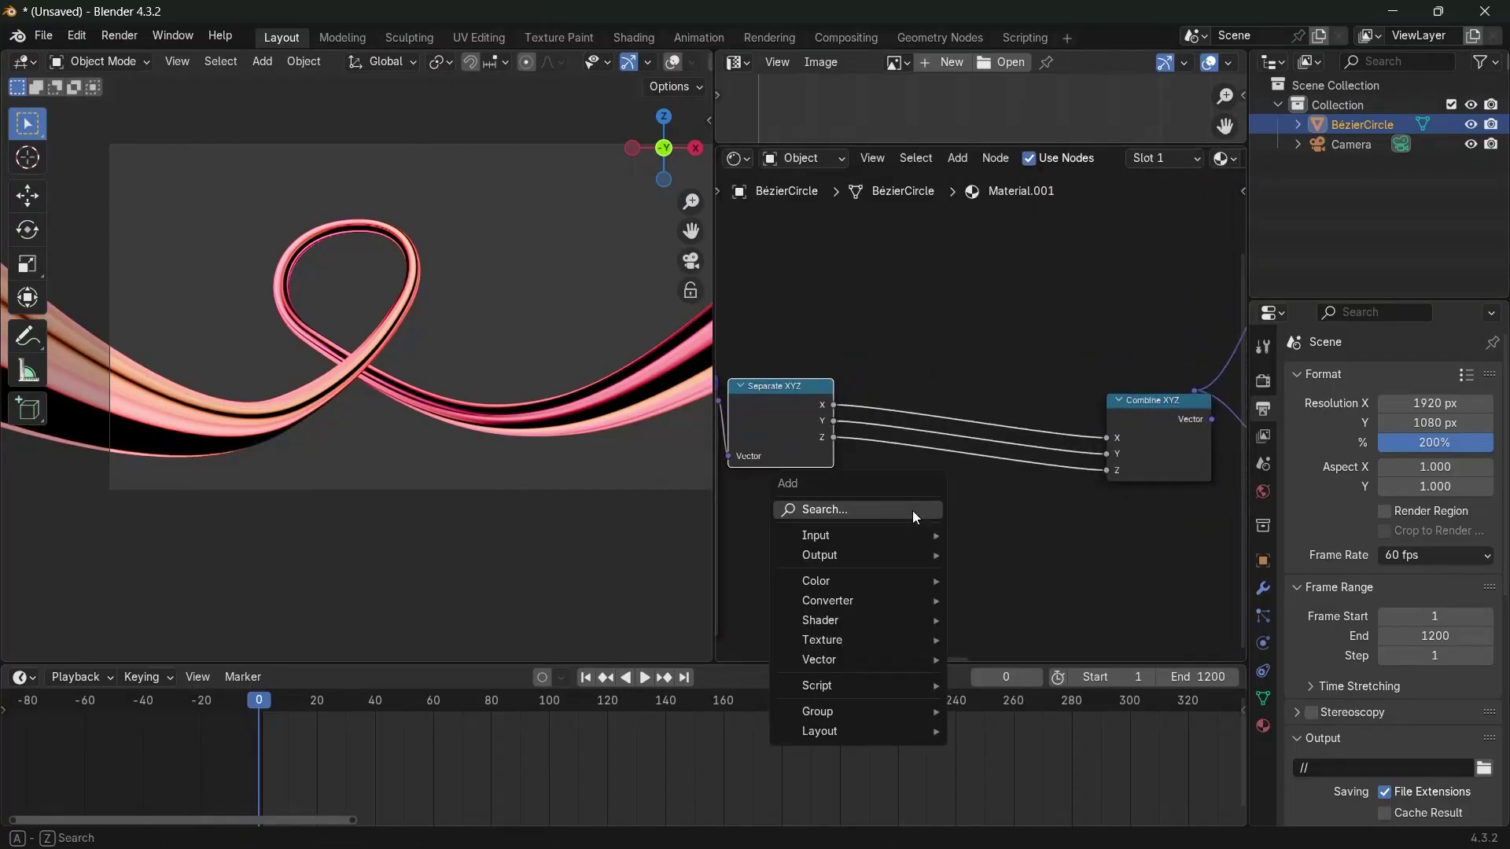
type("math")
key("Return")
left_click(910, 515)
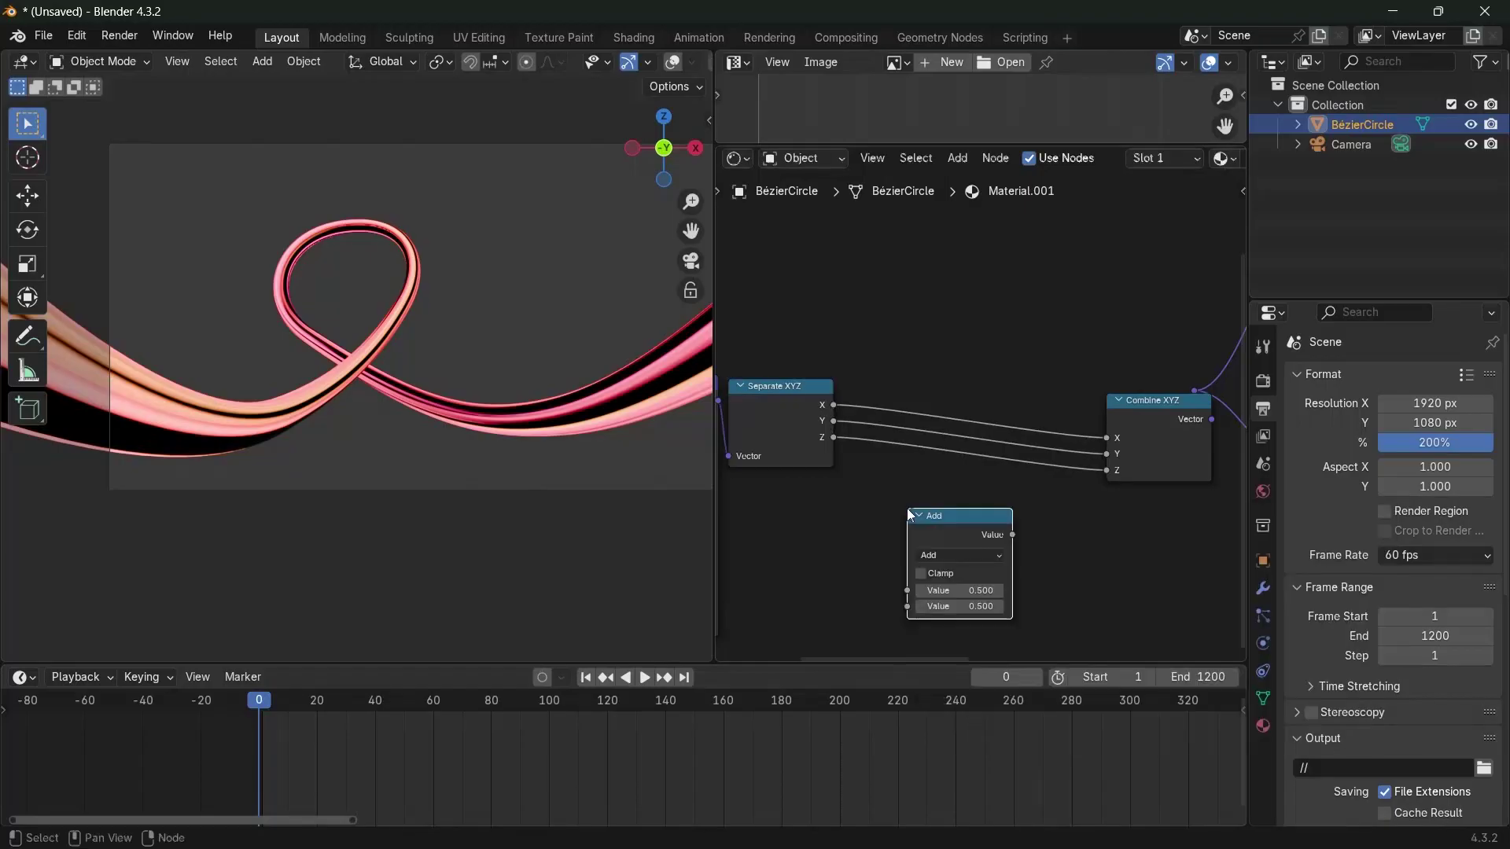
left_click(942, 557)
left_click(881, 594)
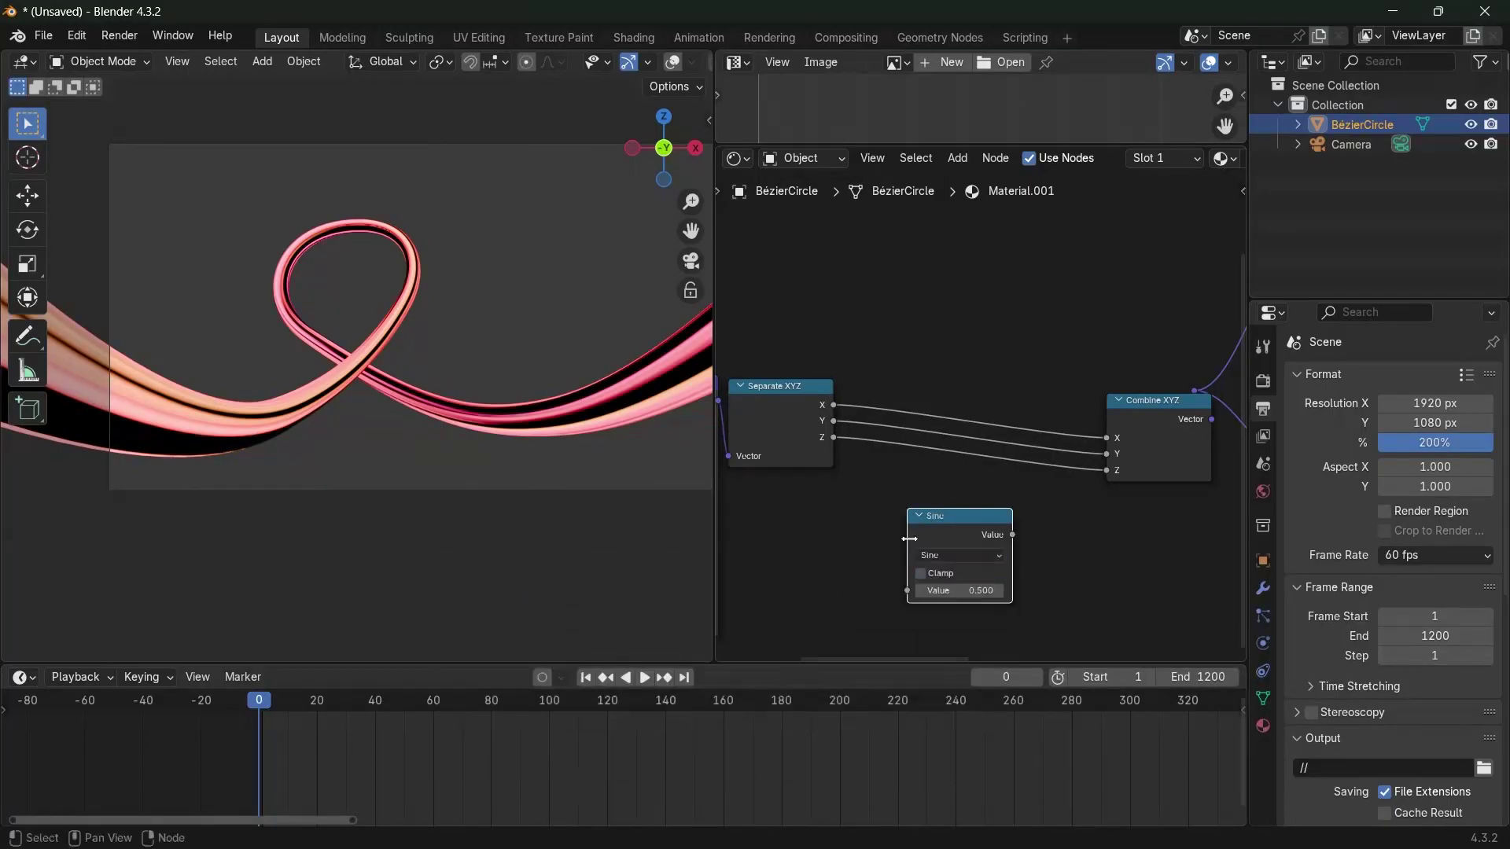
left_click_drag(949, 506, 935, 298)
key("shift+a")
type("ma")
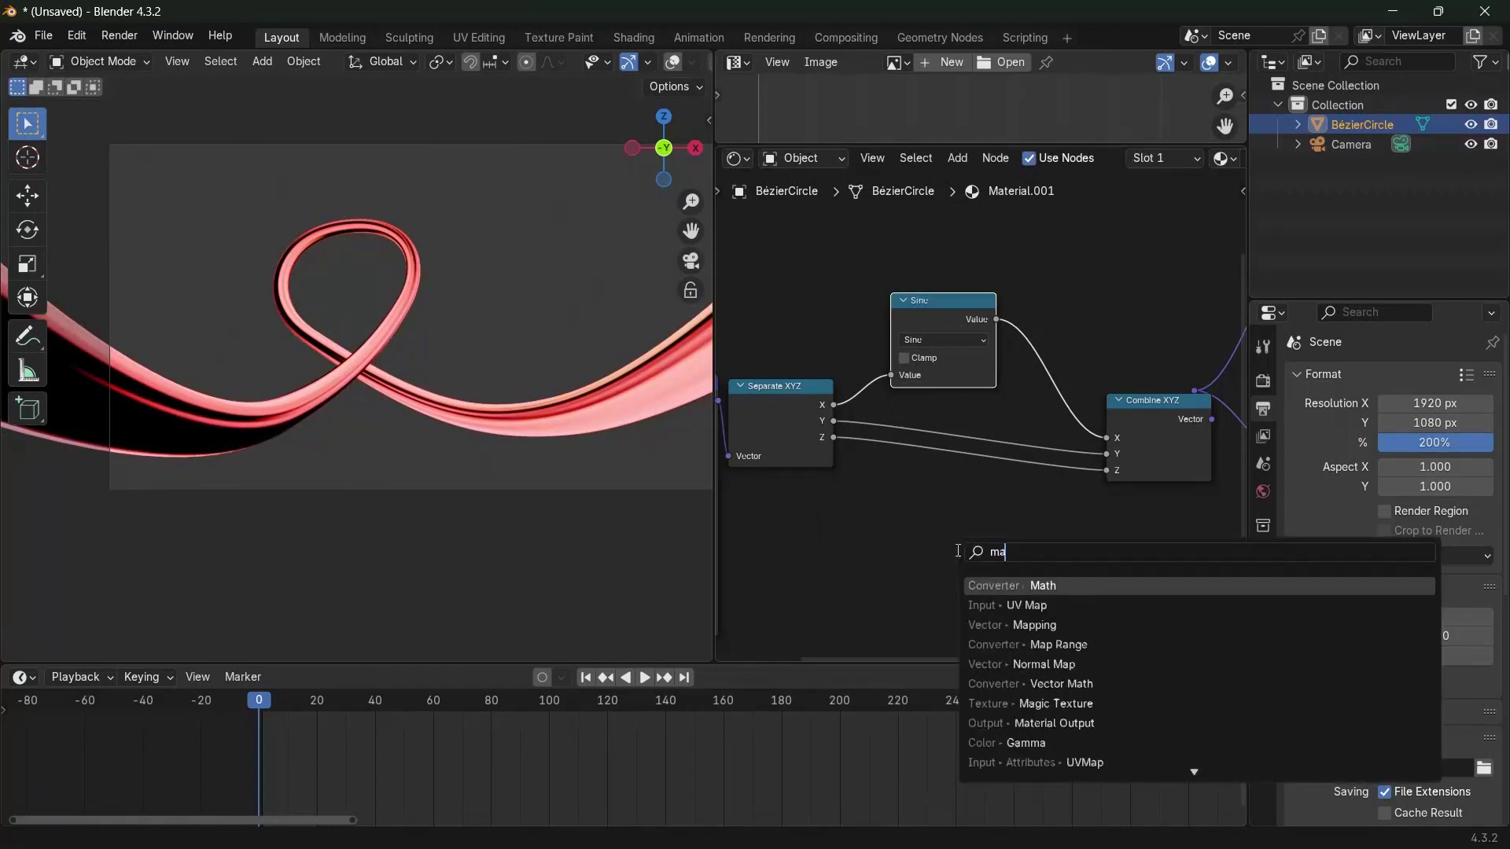
key("Escape")
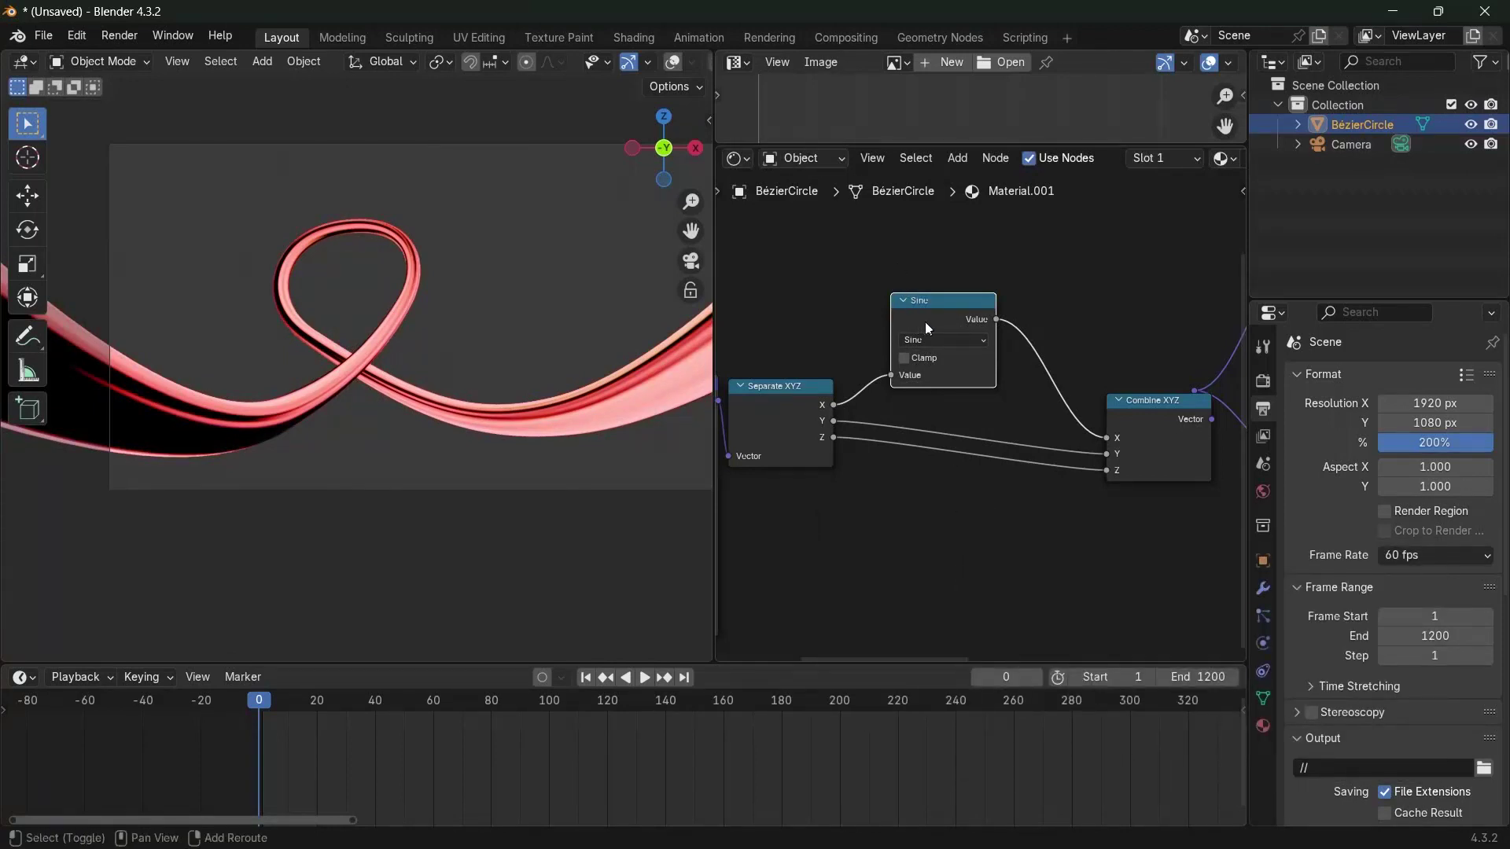
Duplicate the Sine node onto the Y link between Separate XYZ and Combine XYZ and set the copy to Cosine
key("shift+d")
left_click(991, 417)
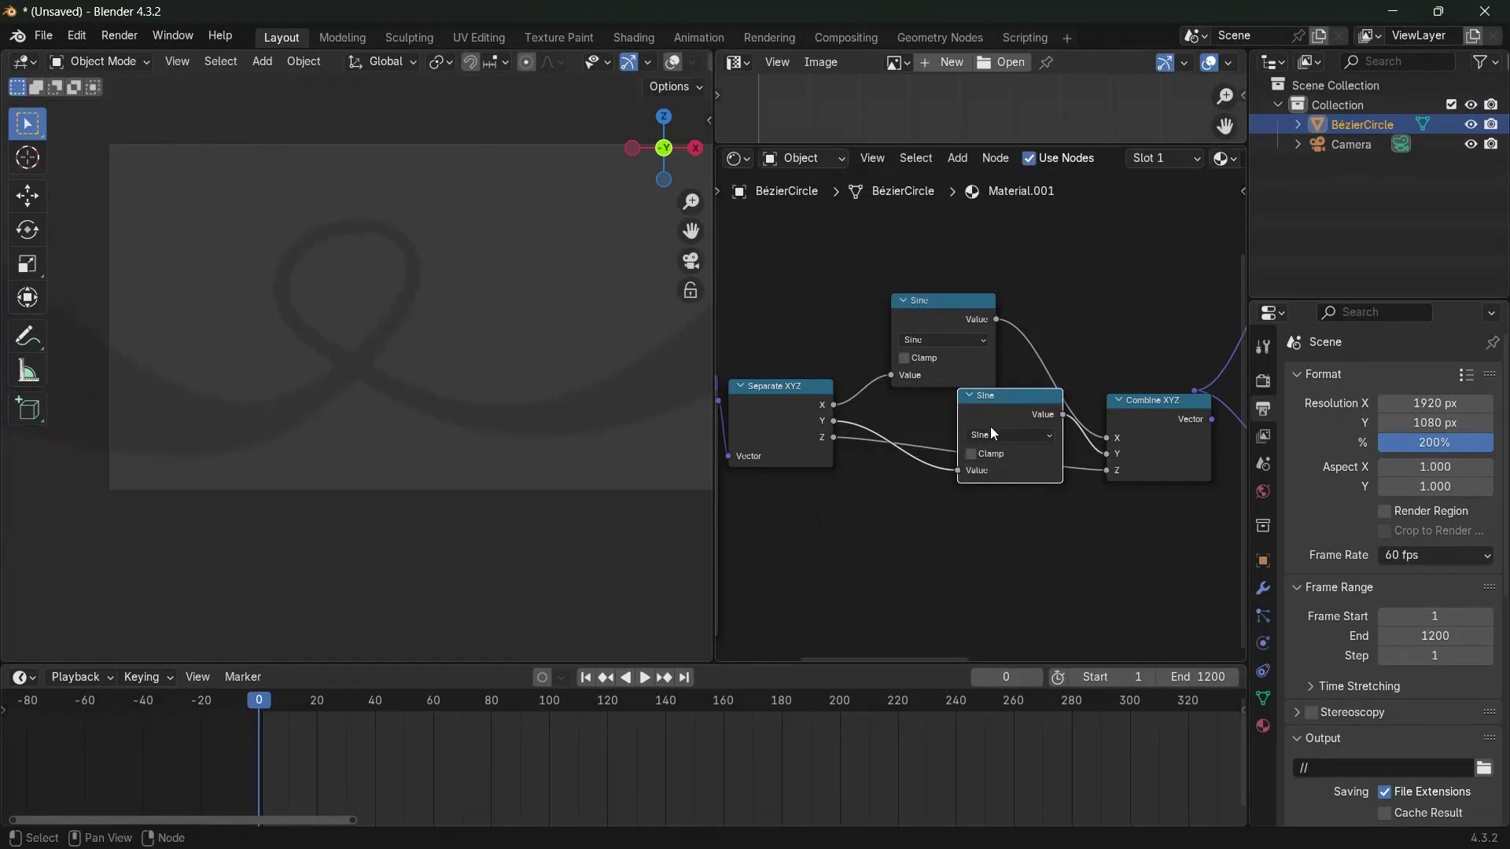
left_click(989, 431)
left_click(899, 491)
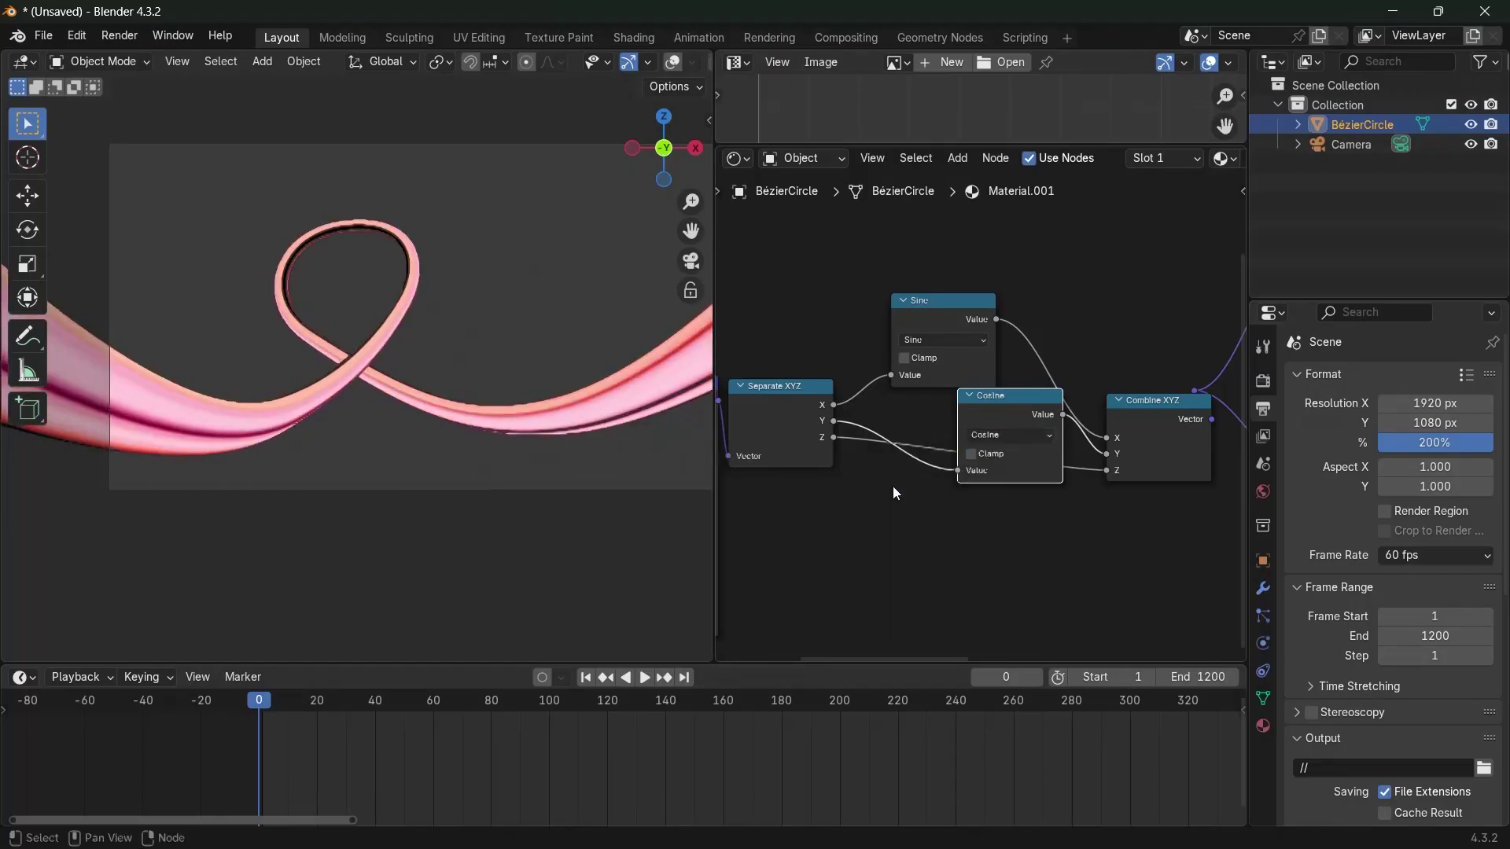
Try Y location values of 10.45 m, 0 m and 2*pi on the Mapping node
middle_click_drag(971, 515, 1221, 467)
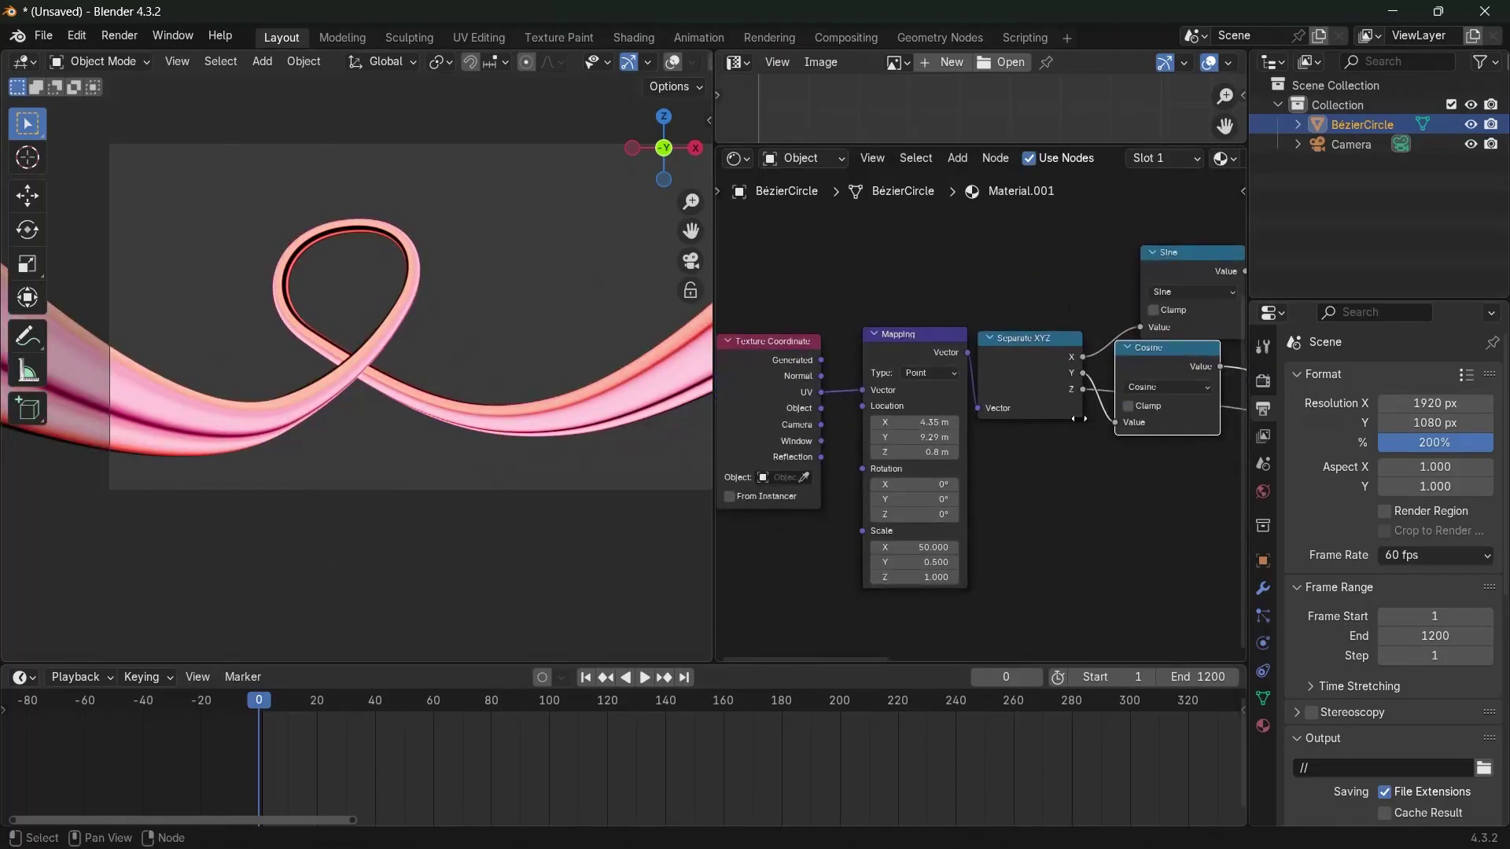
mouse_move(904, 437)
left_mouse_down()
mouse_move(928, 437)
mouse_move(905, 436)
left_mouse_up()
left_click(904, 437)
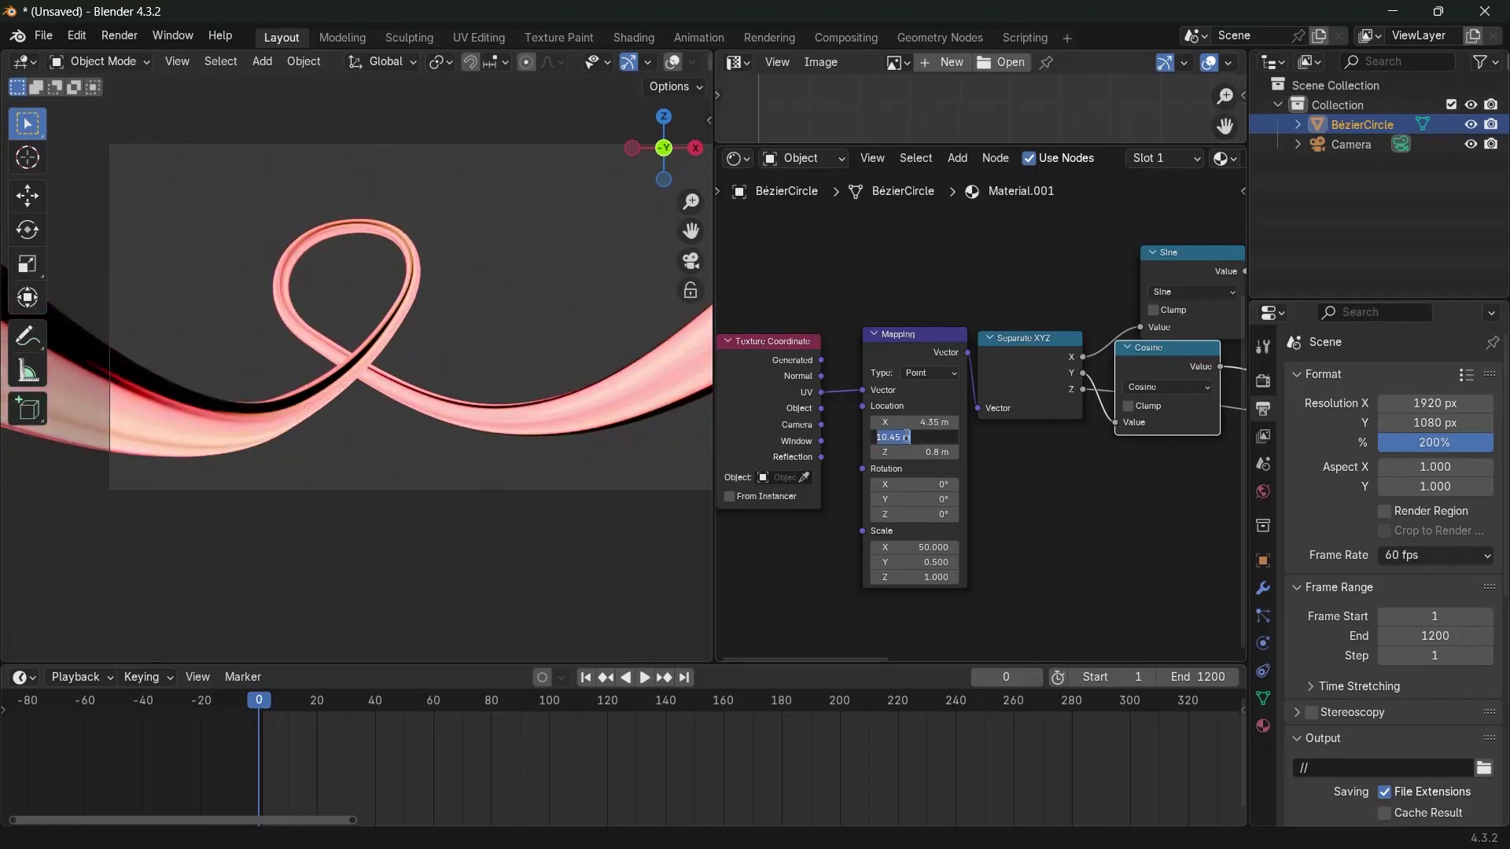
type("0")
key("Return")
left_click(907, 436)
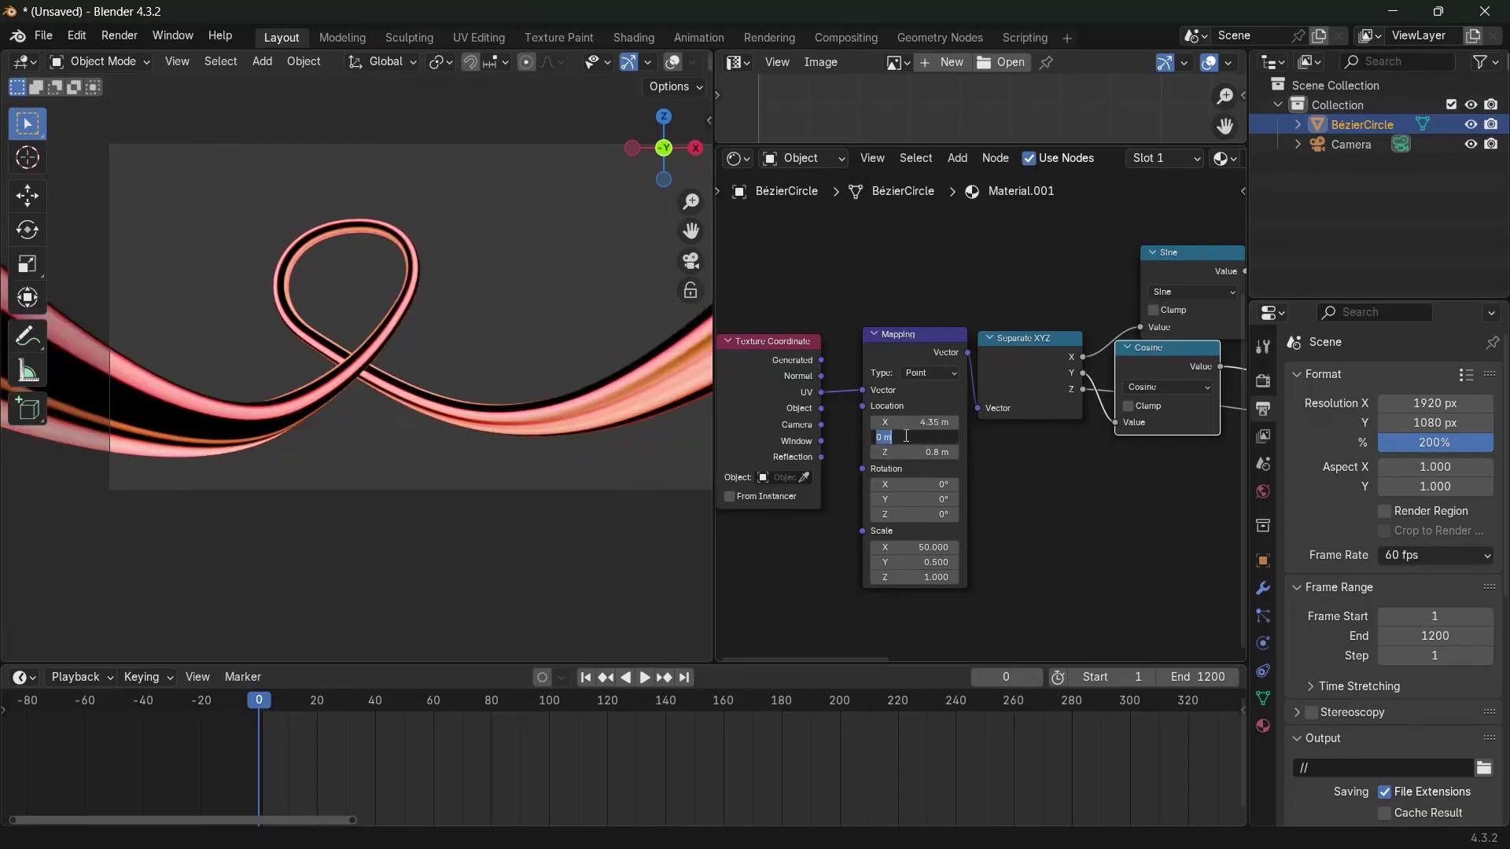
type("2*pi")
key("Return")
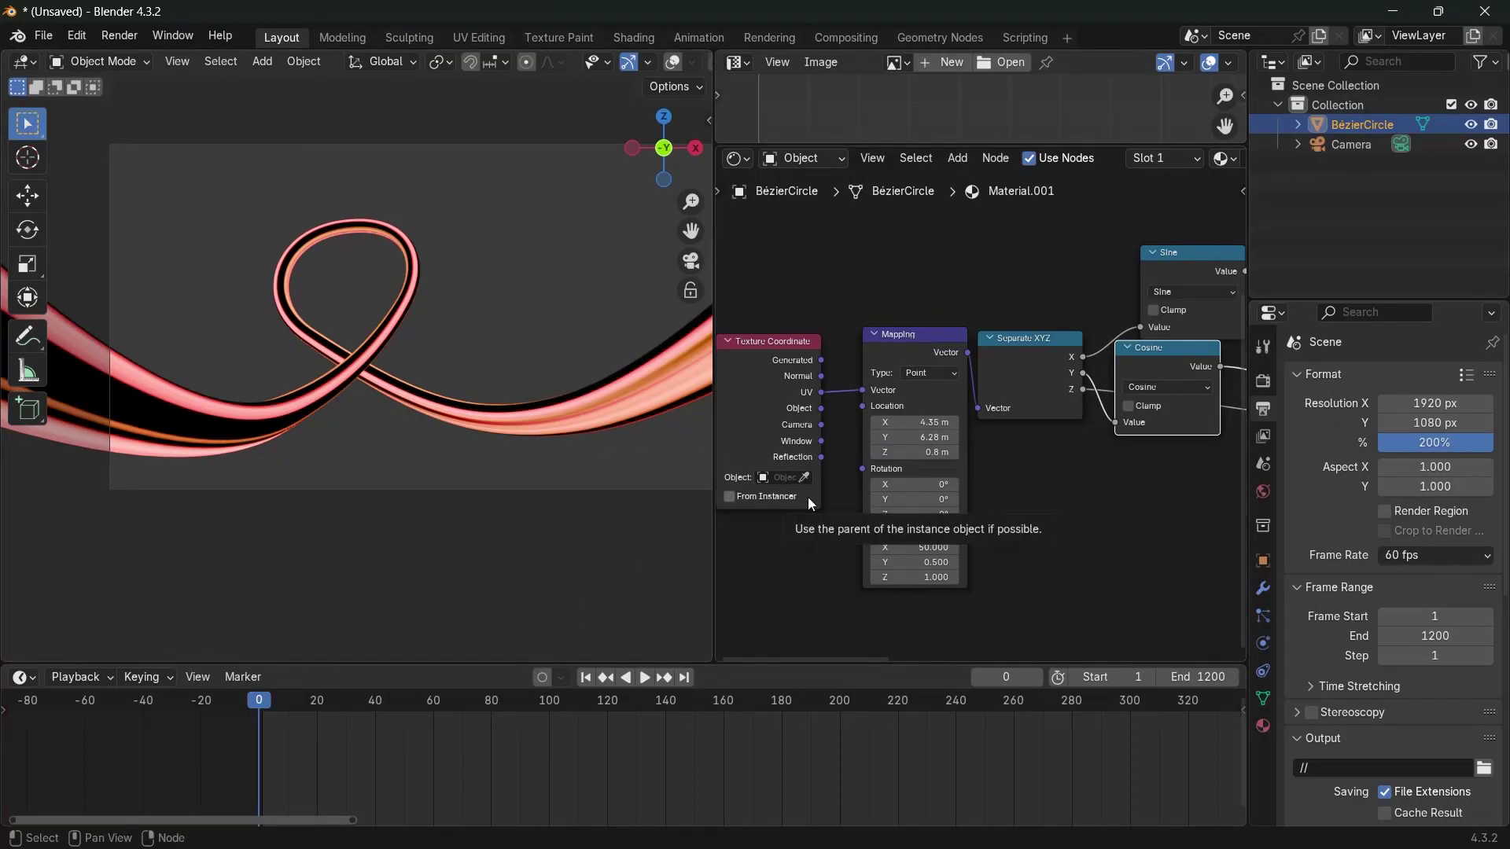
Set the Mapping node's Y location to 0 m and keyframe the location at frame 0
left_click(919, 437)
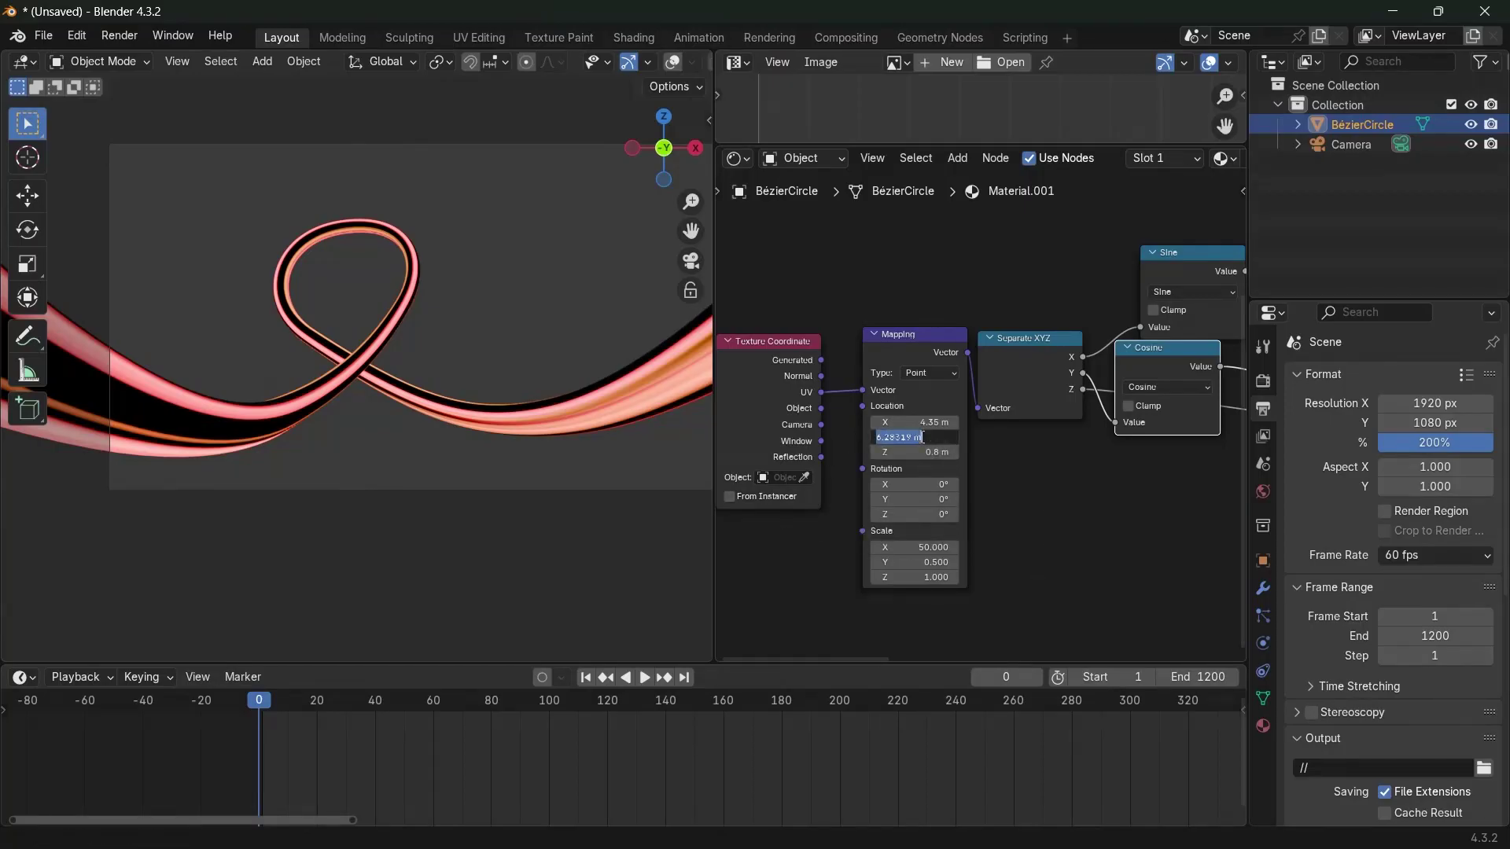
type("0")
key("Return")
key("i")
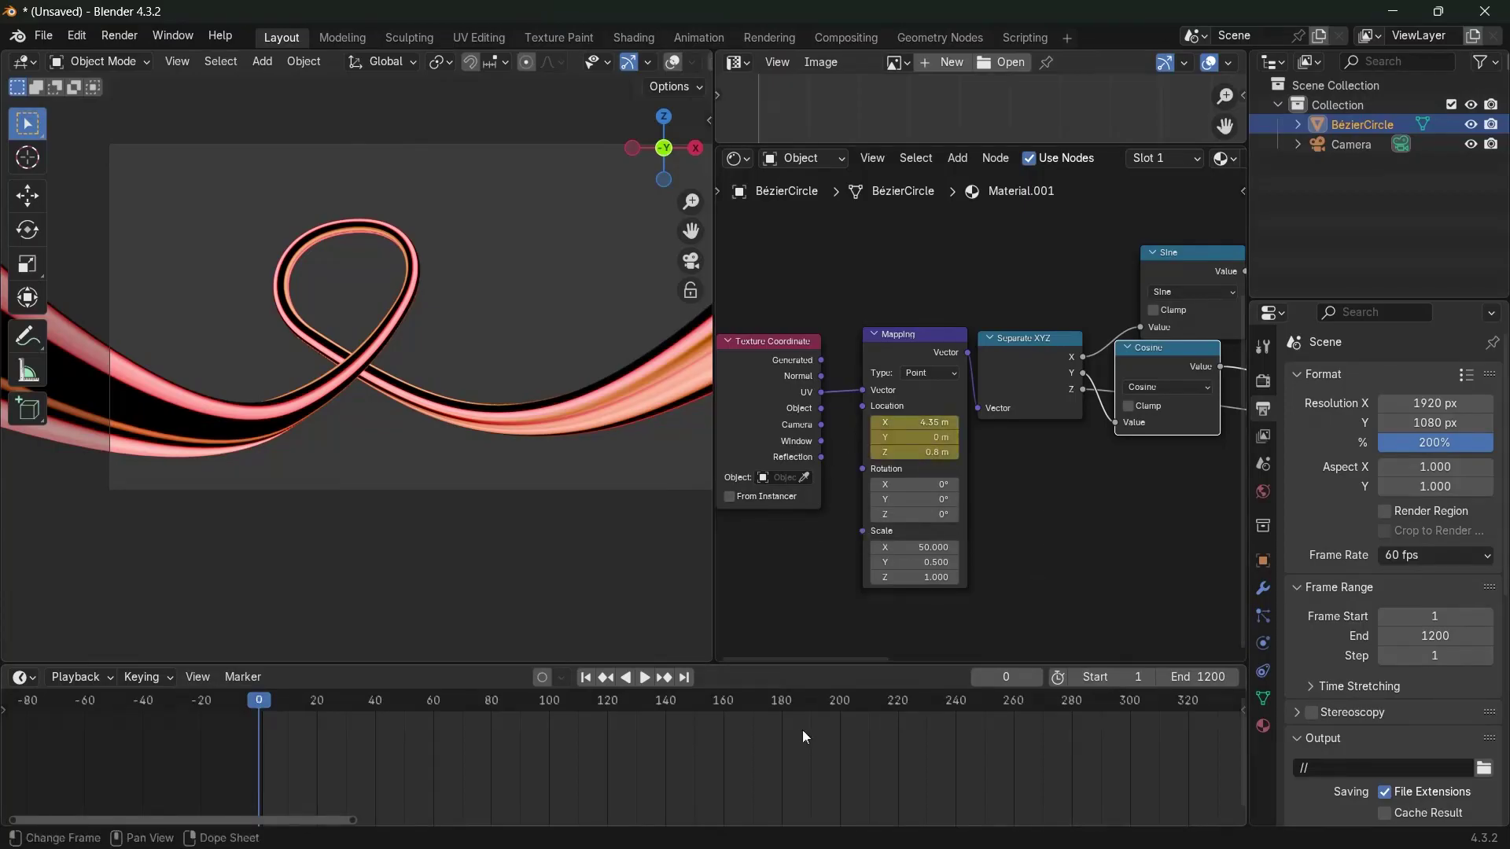
Go to frame 1200, set the Mapping node's Y location to 2*pi and keyframe the location there
scroll(804, 733, "down", 7)
middle_click_drag(833, 747, 16, 775)
scroll(944, 741, "down", 6)
middle_click_drag(963, 741, 531, 779)
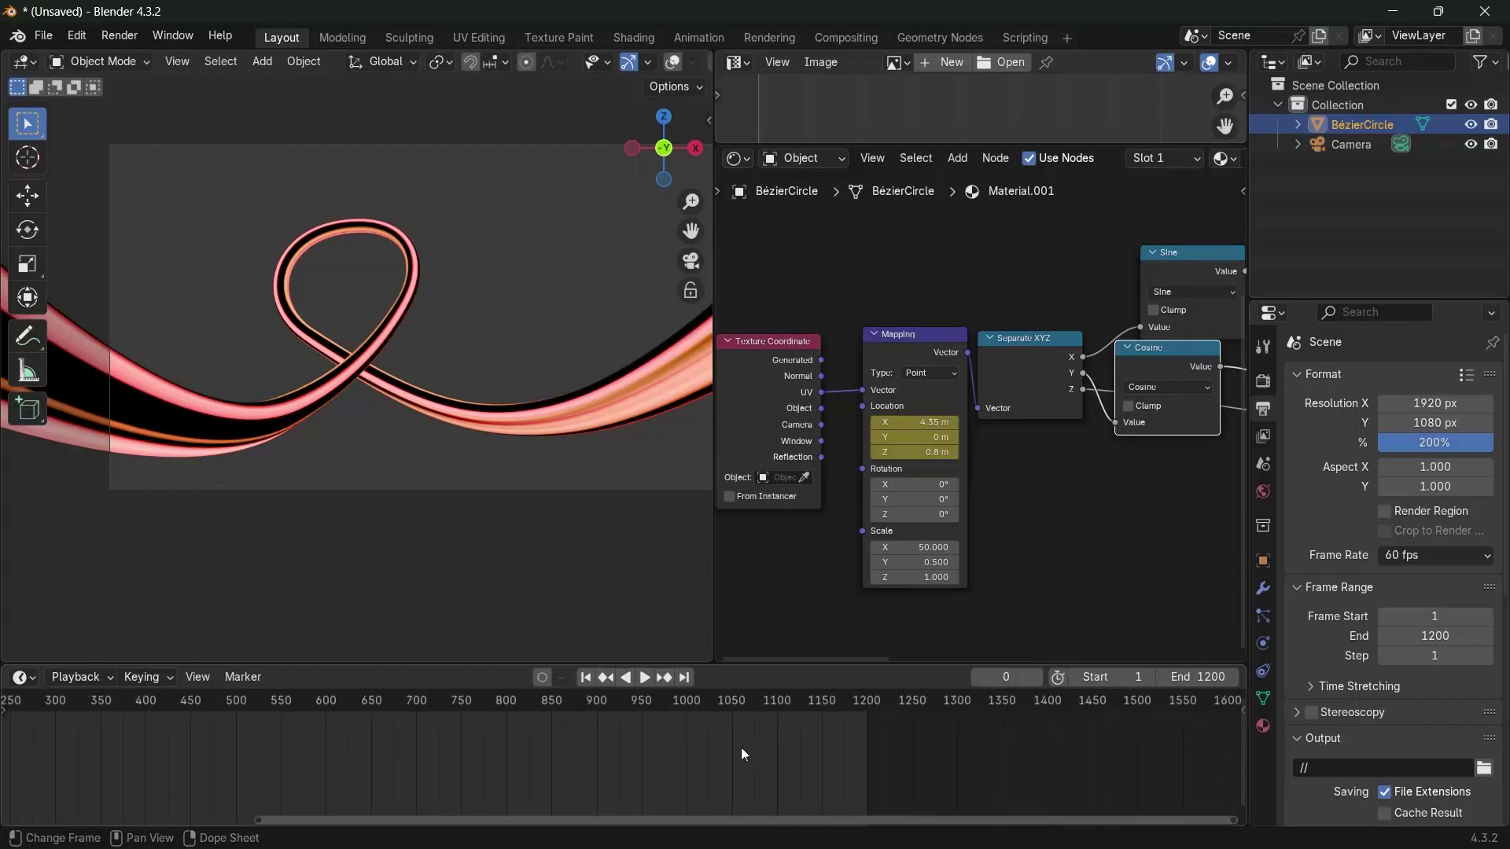
left_click(866, 703)
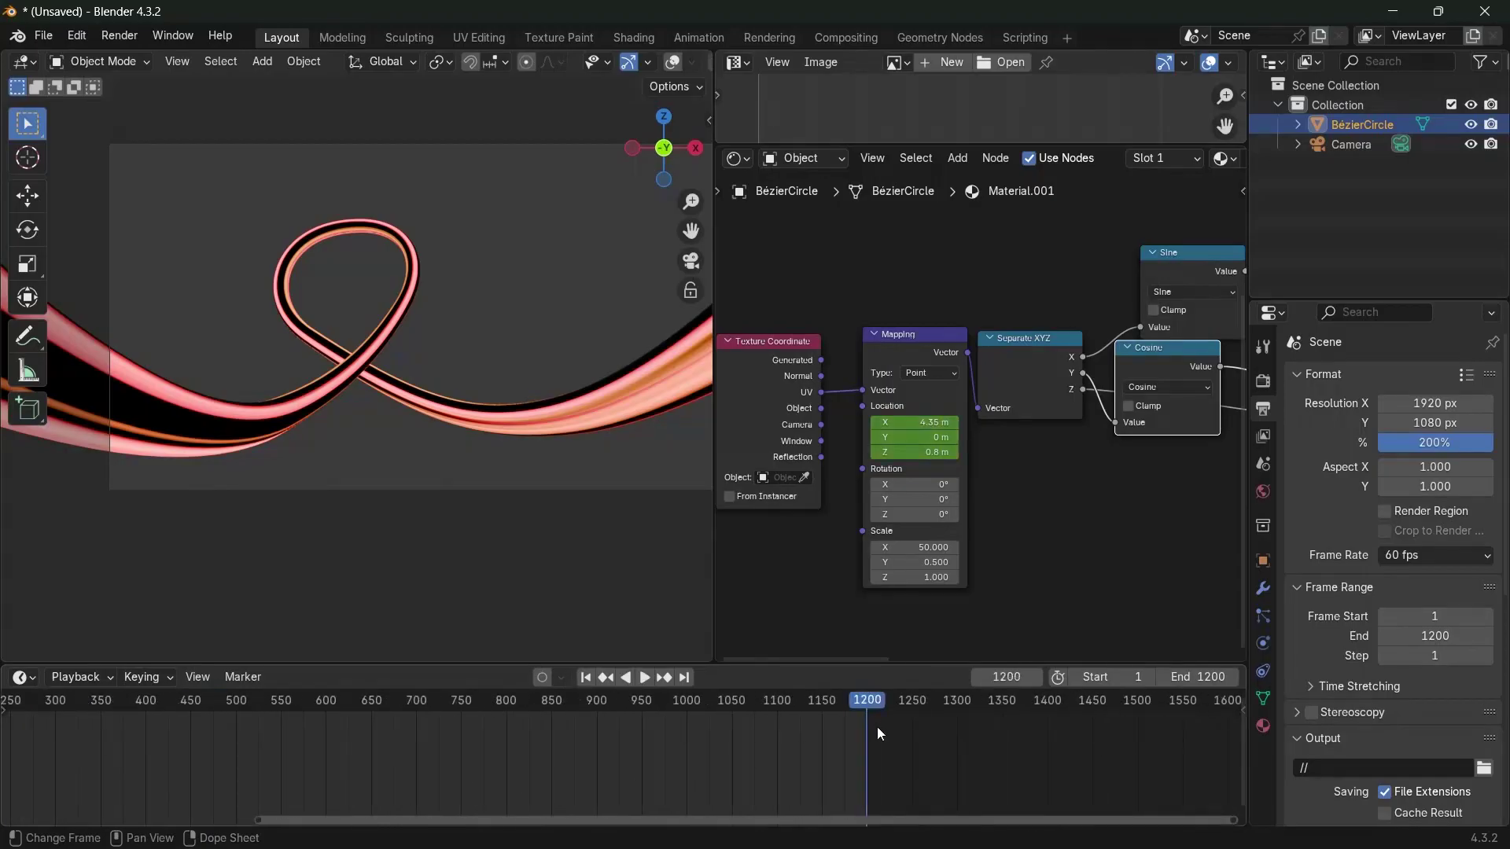
left_click(917, 441)
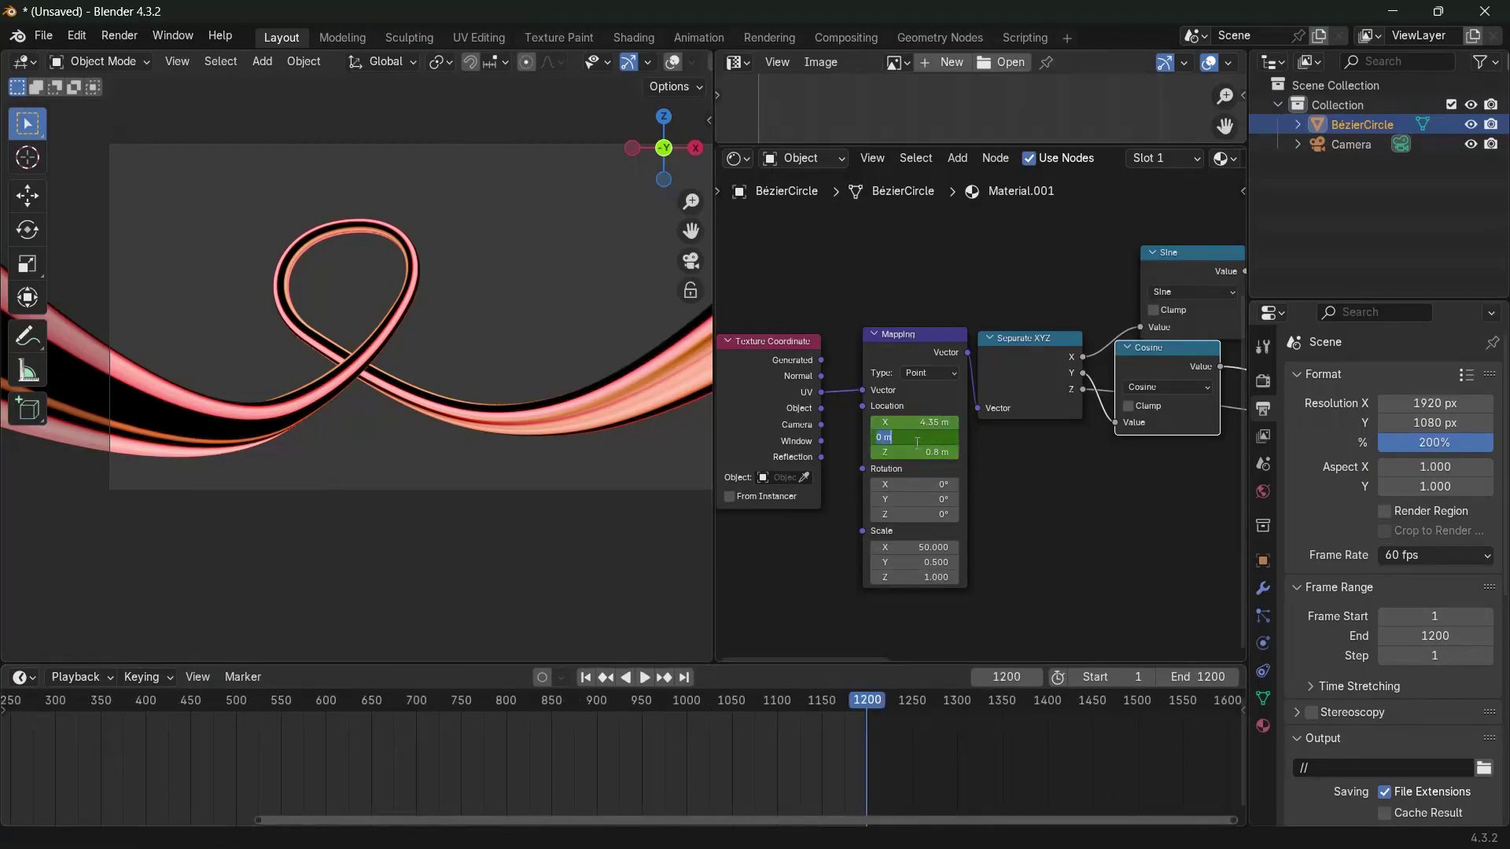
type("2*pi")
key("Return")
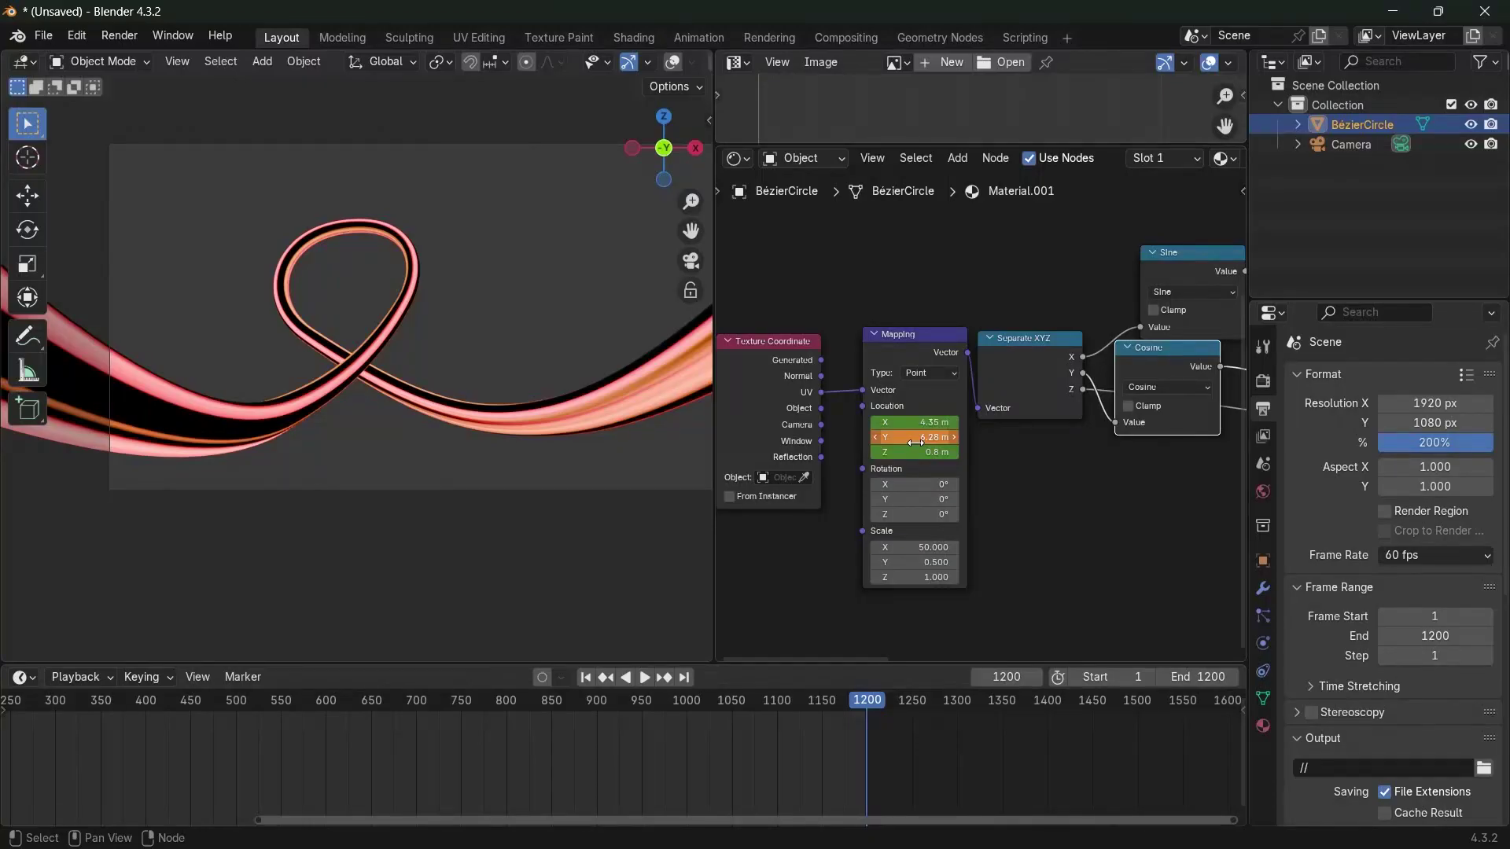
key("i")
Set the interpolation of the Mapping node's location keyframes to Linear
left_click(908, 337)
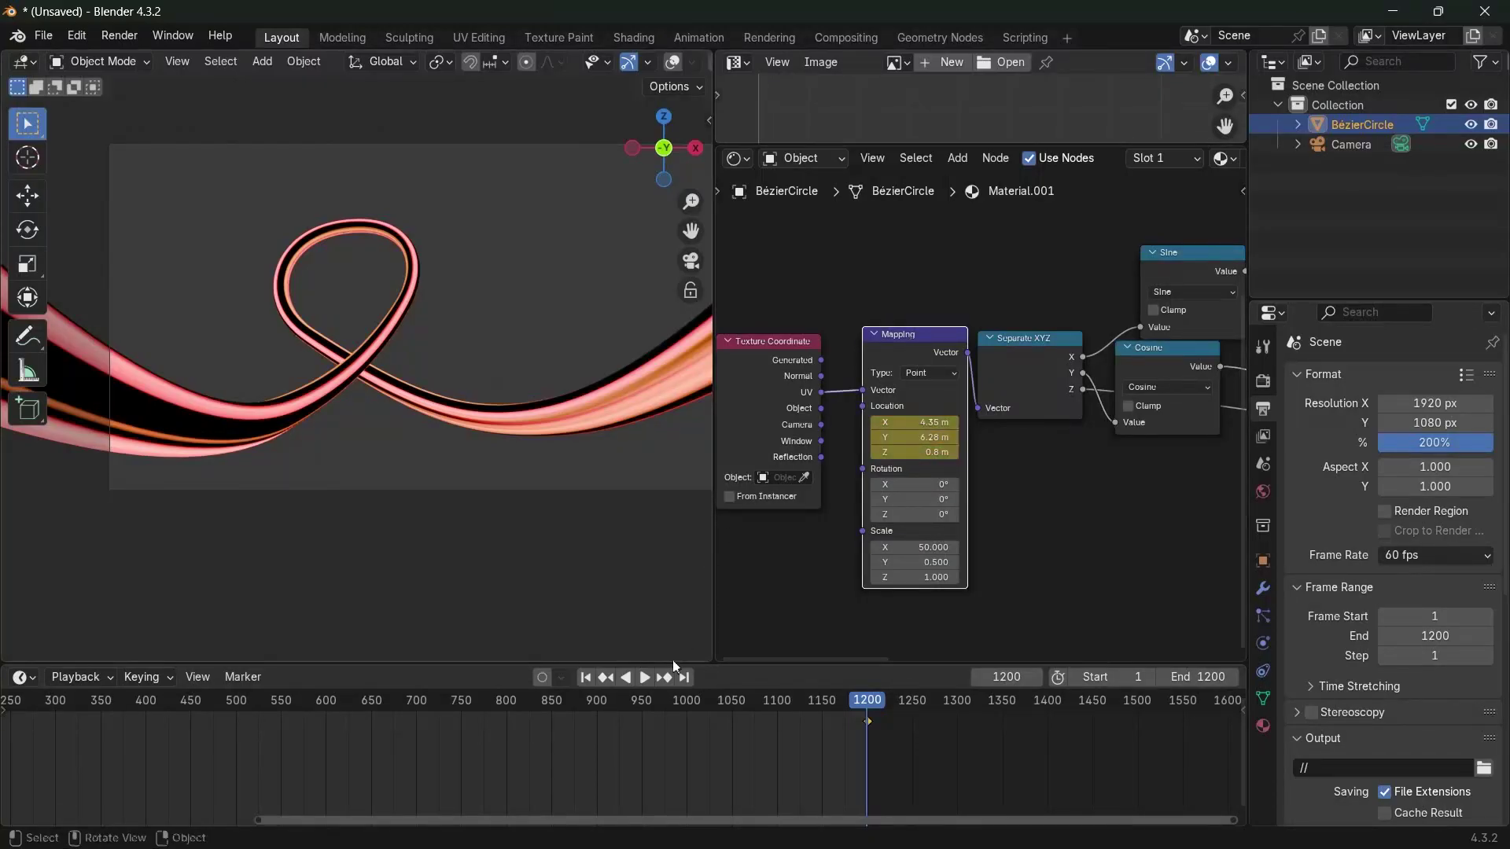
scroll(565, 748, "down", 5)
key("t")
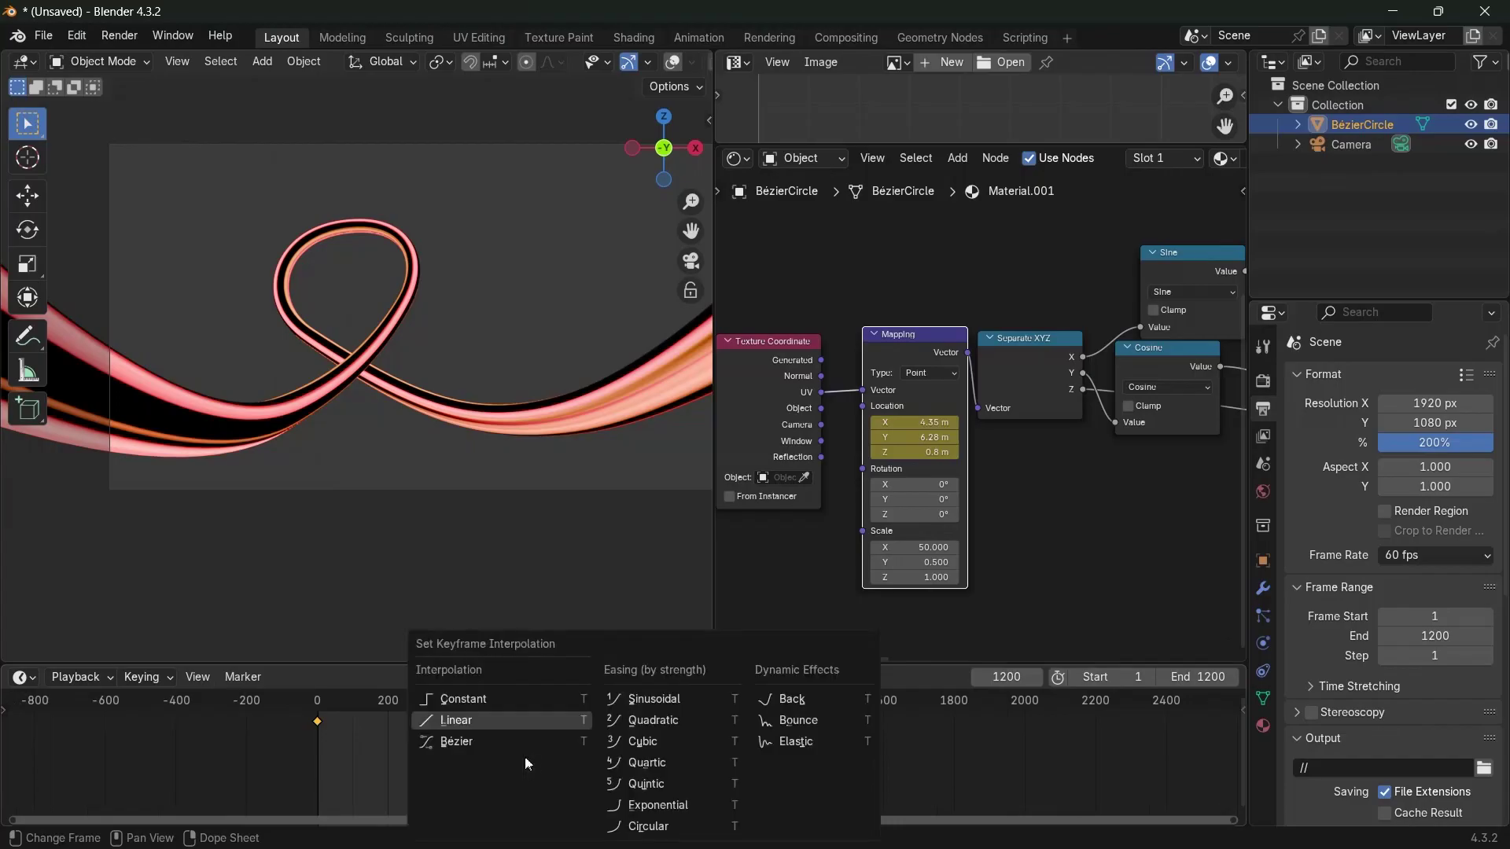
left_click(463, 720)
Play the animation from frame 0 to check how the streaks move along the tube, including in a wider camera view
left_click(315, 708)
key("space")
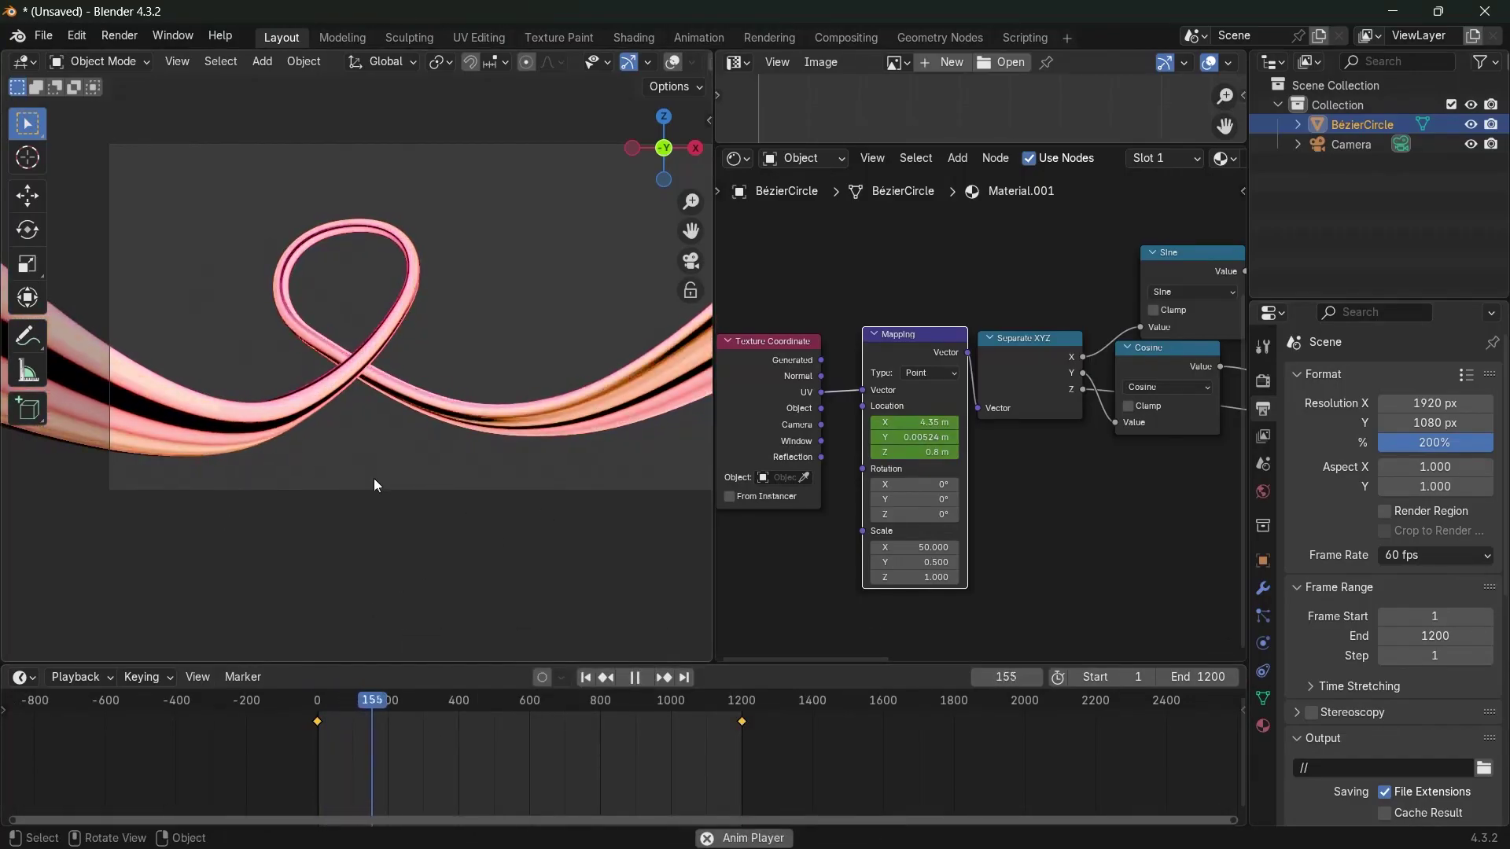
key("space")
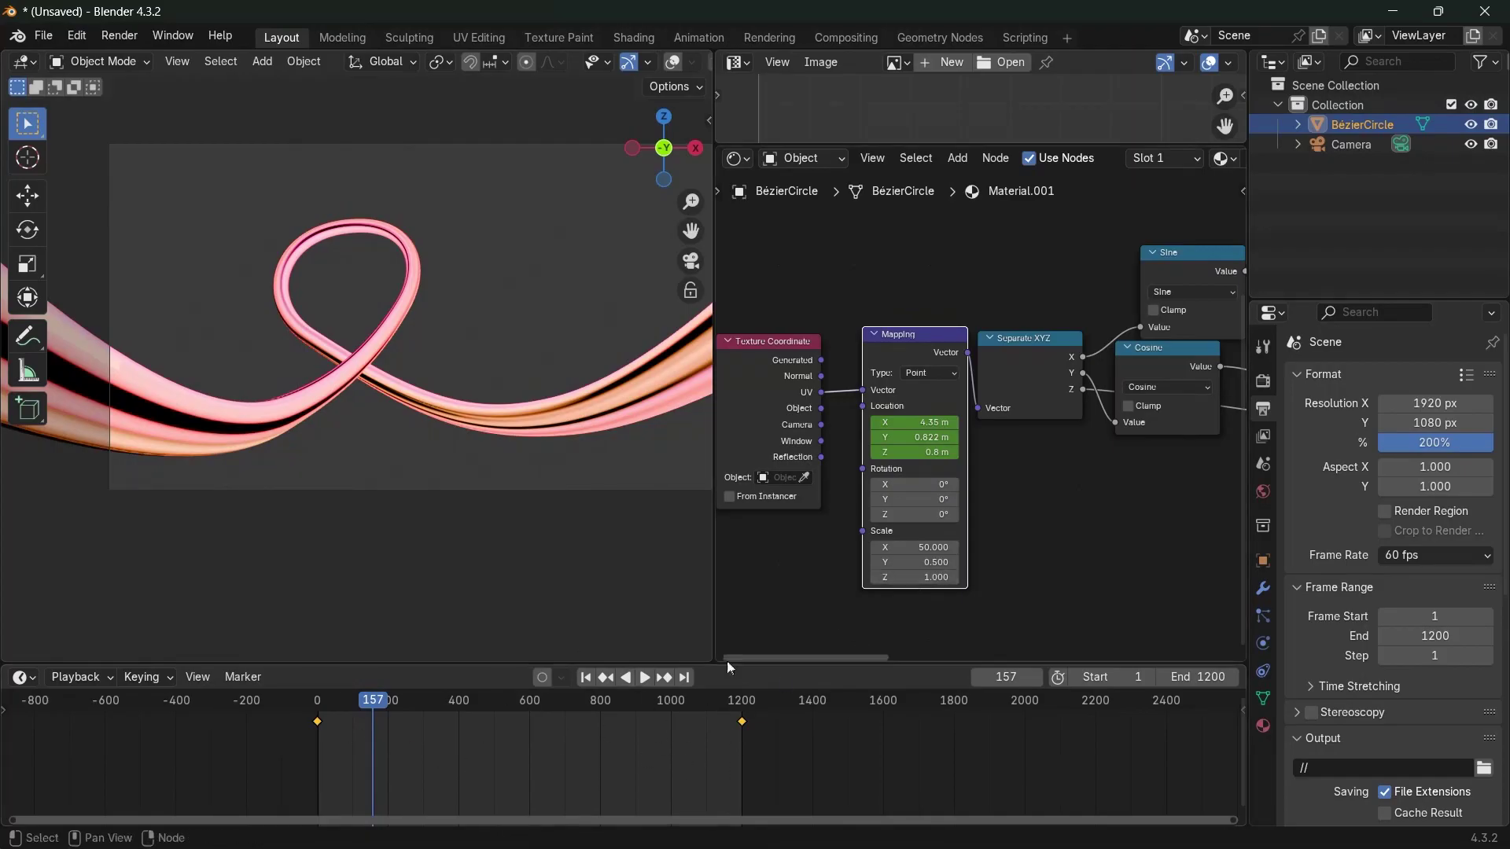
scroll(1092, 505, "down", 3)
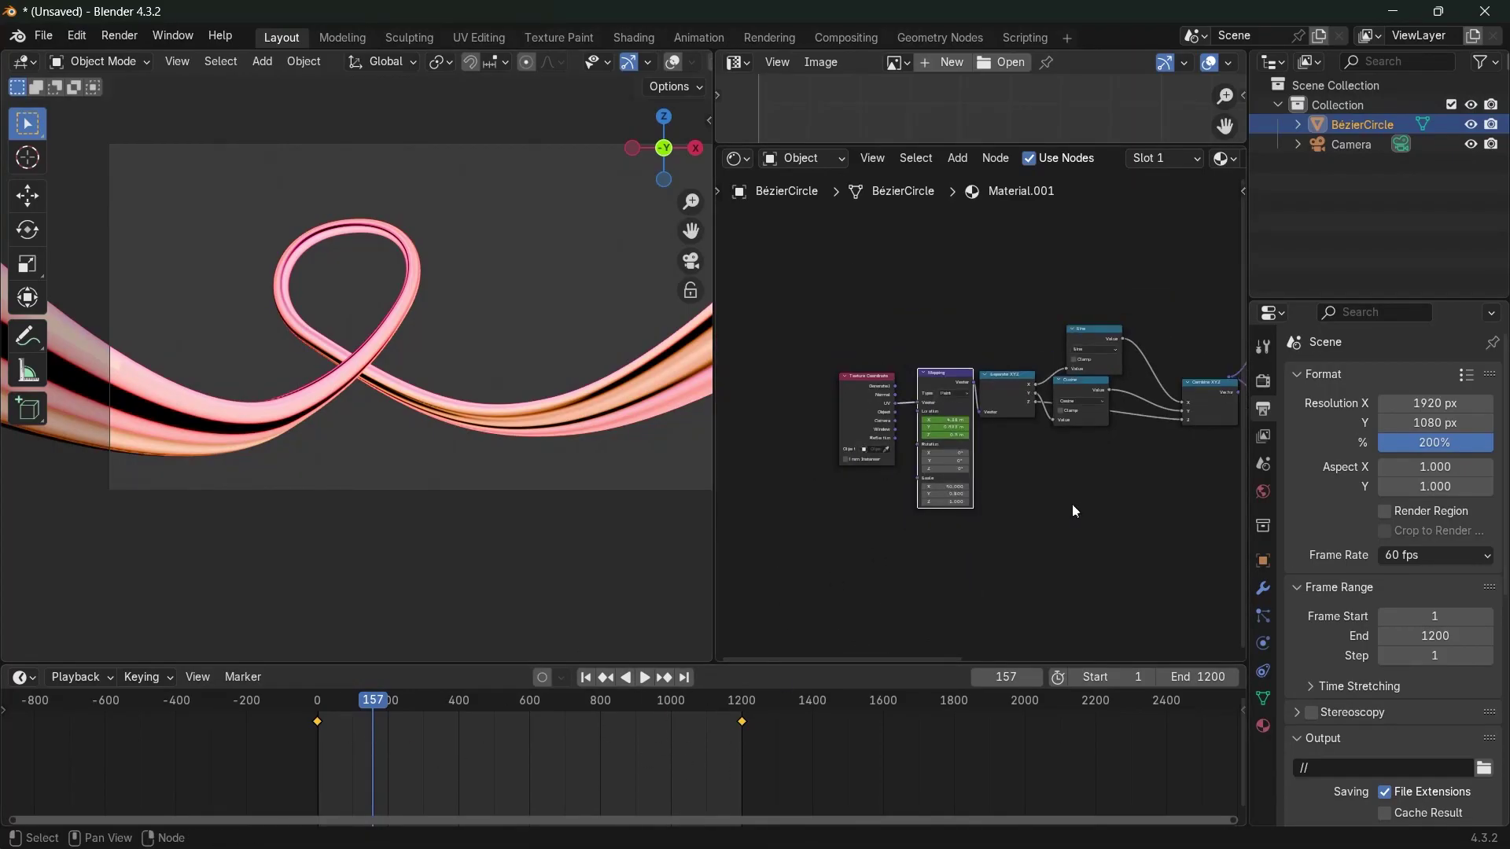
key("space")
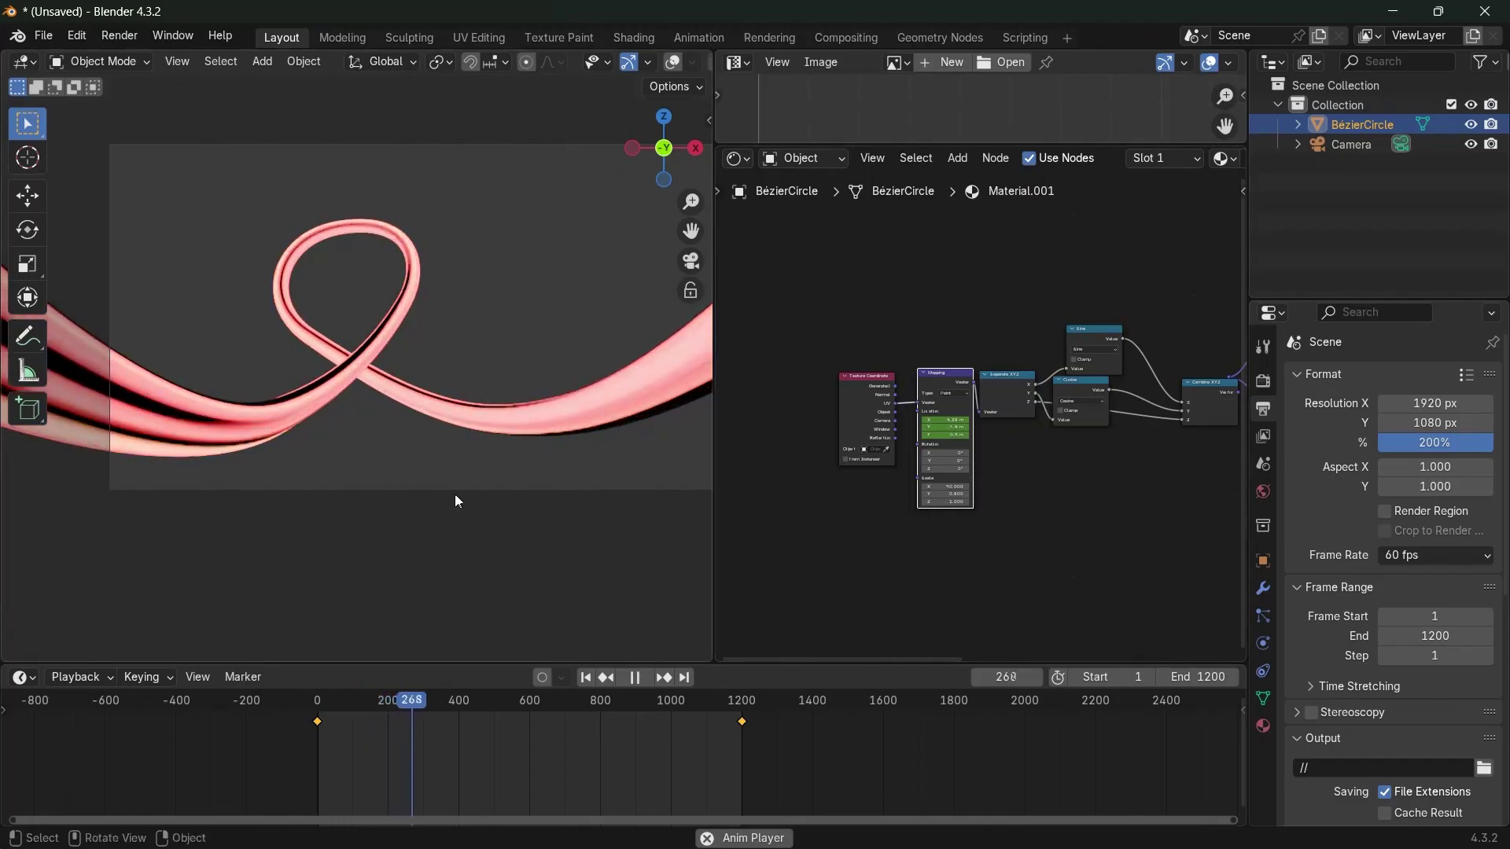
scroll(457, 494, "down", 2)
key("space")
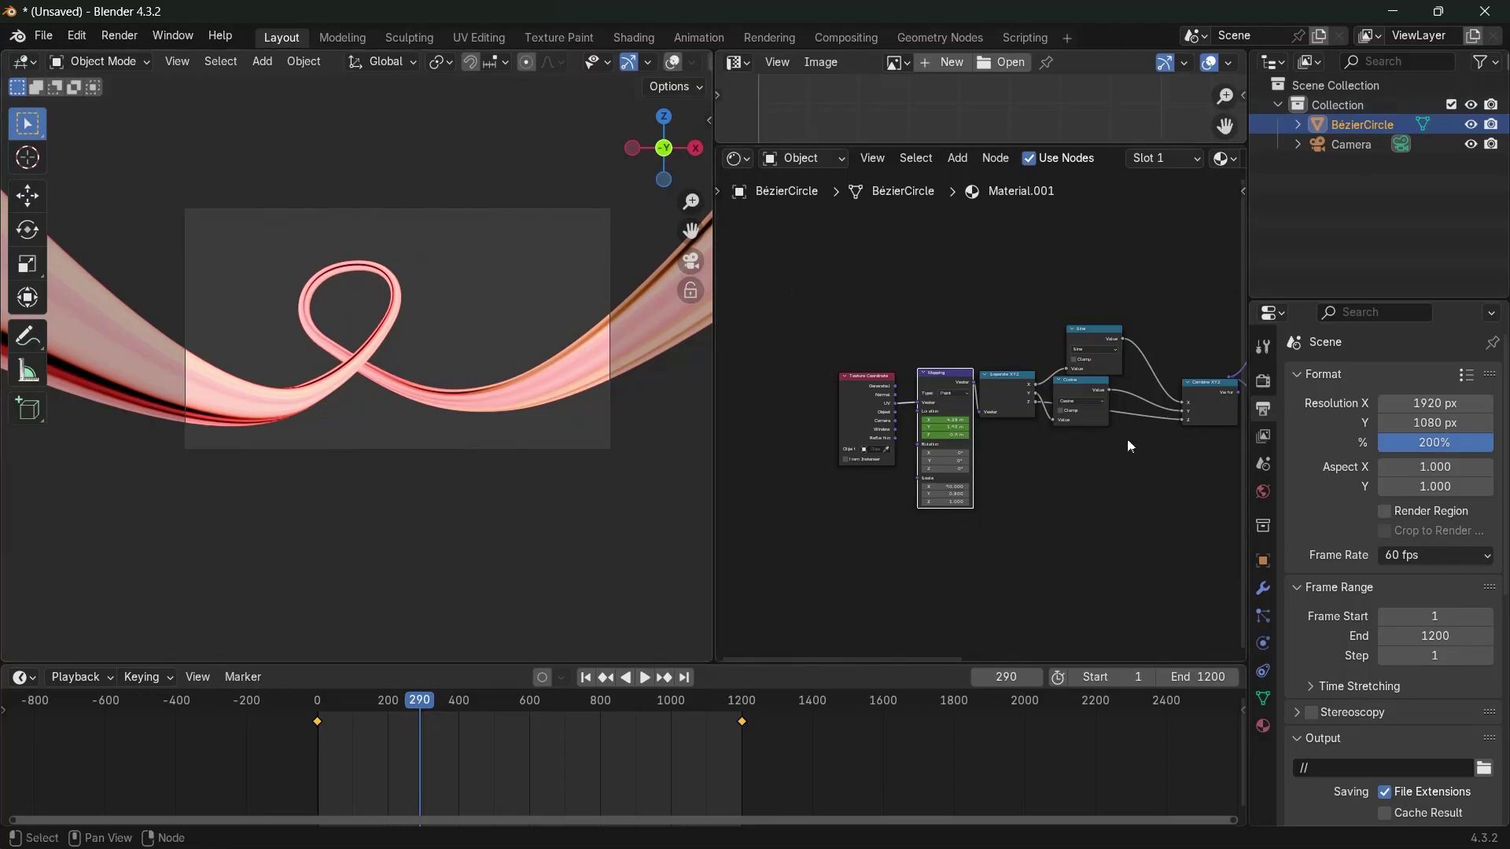
Darken the World background colour and tint it to a near-black red
left_click(1264, 492)
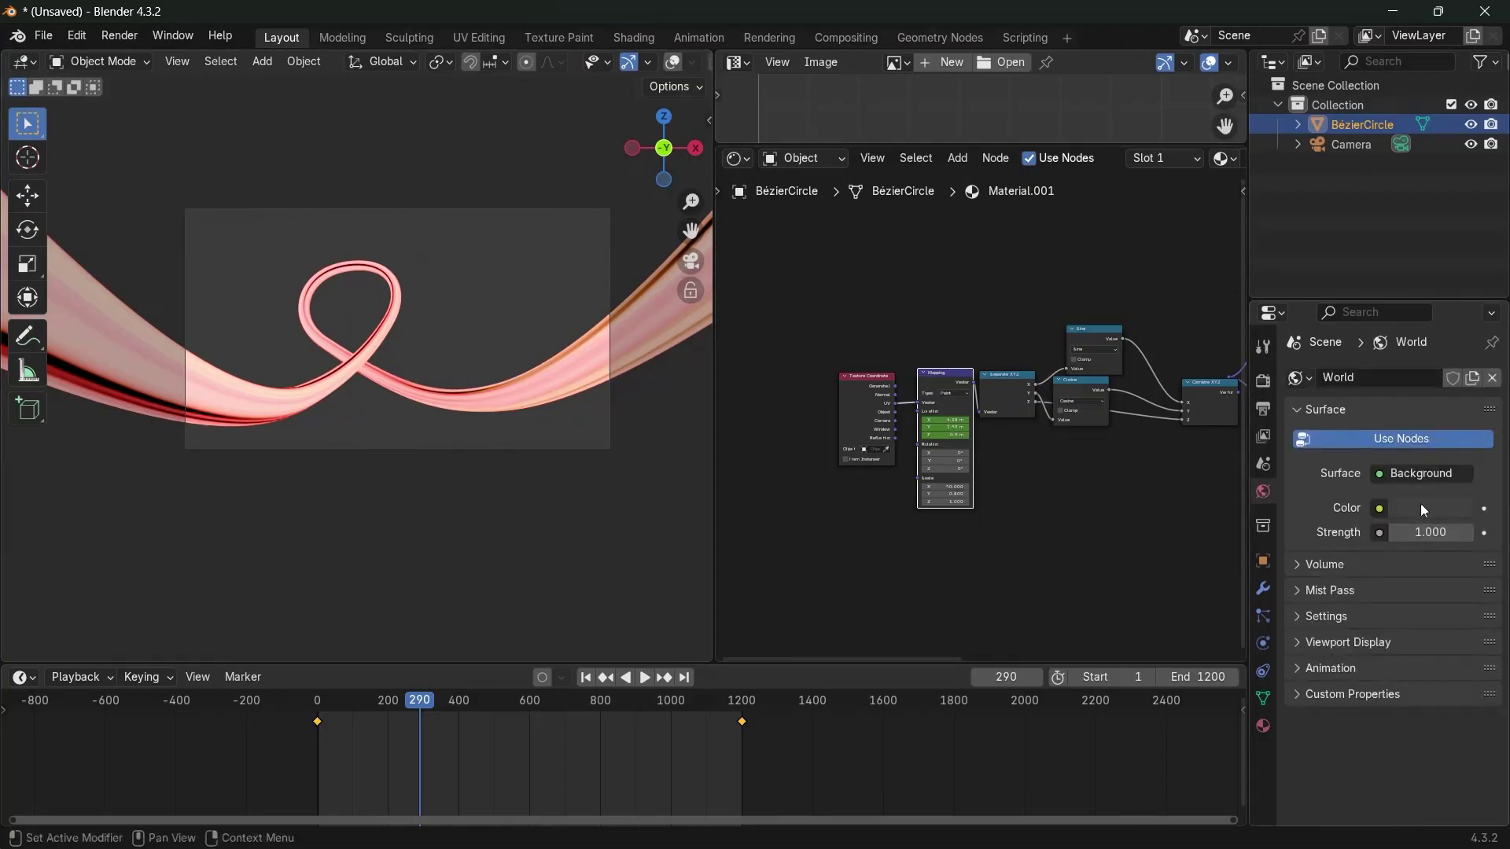
left_click(1423, 507)
left_click_drag(1463, 324, 1460, 330)
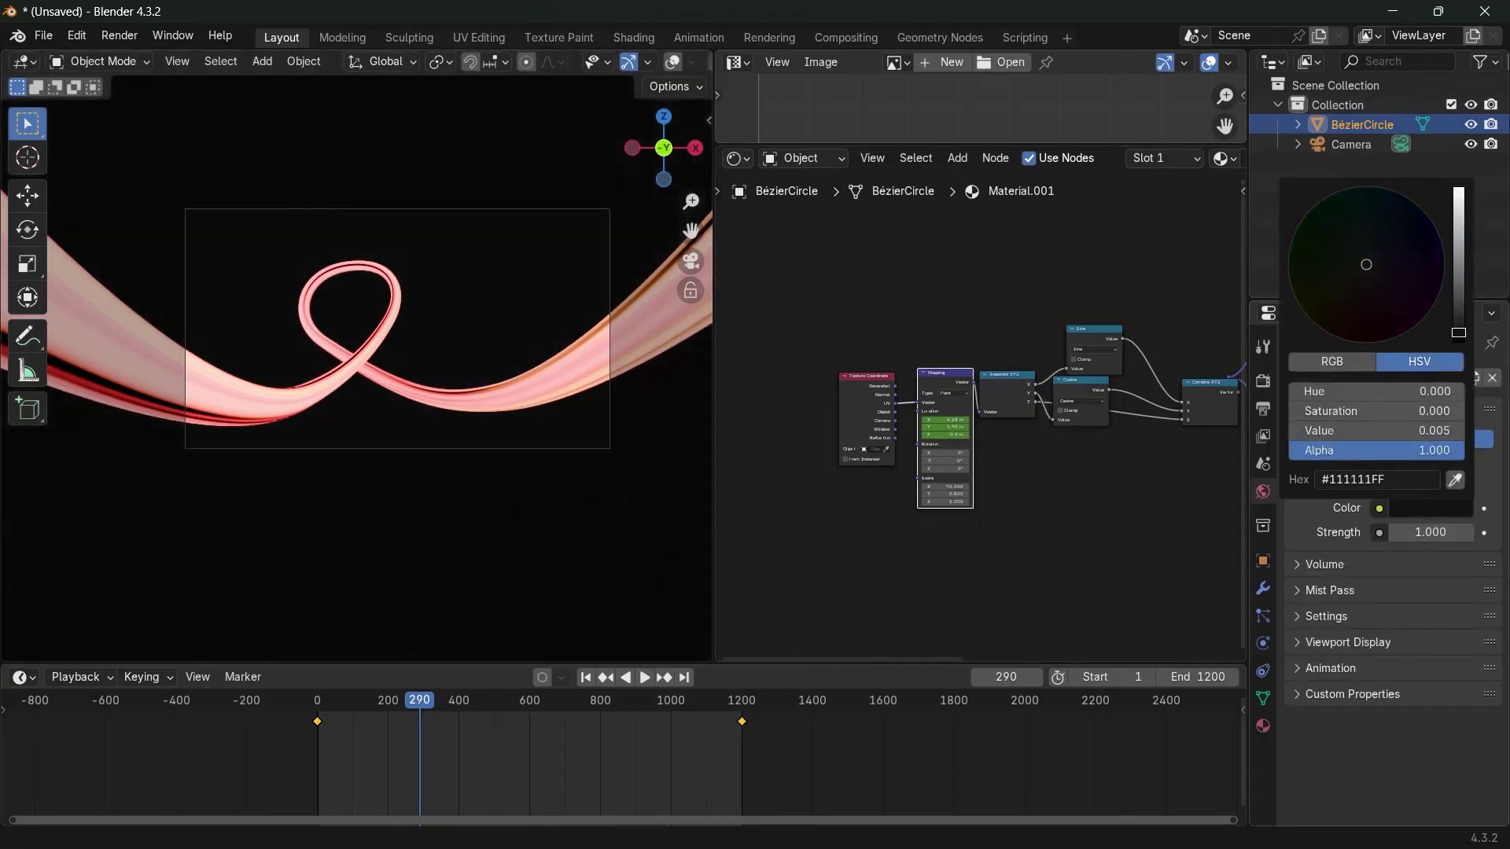
mouse_move(1367, 263)
left_mouse_down()
mouse_move(1433, 225)
mouse_move(1367, 342)
left_mouse_up()
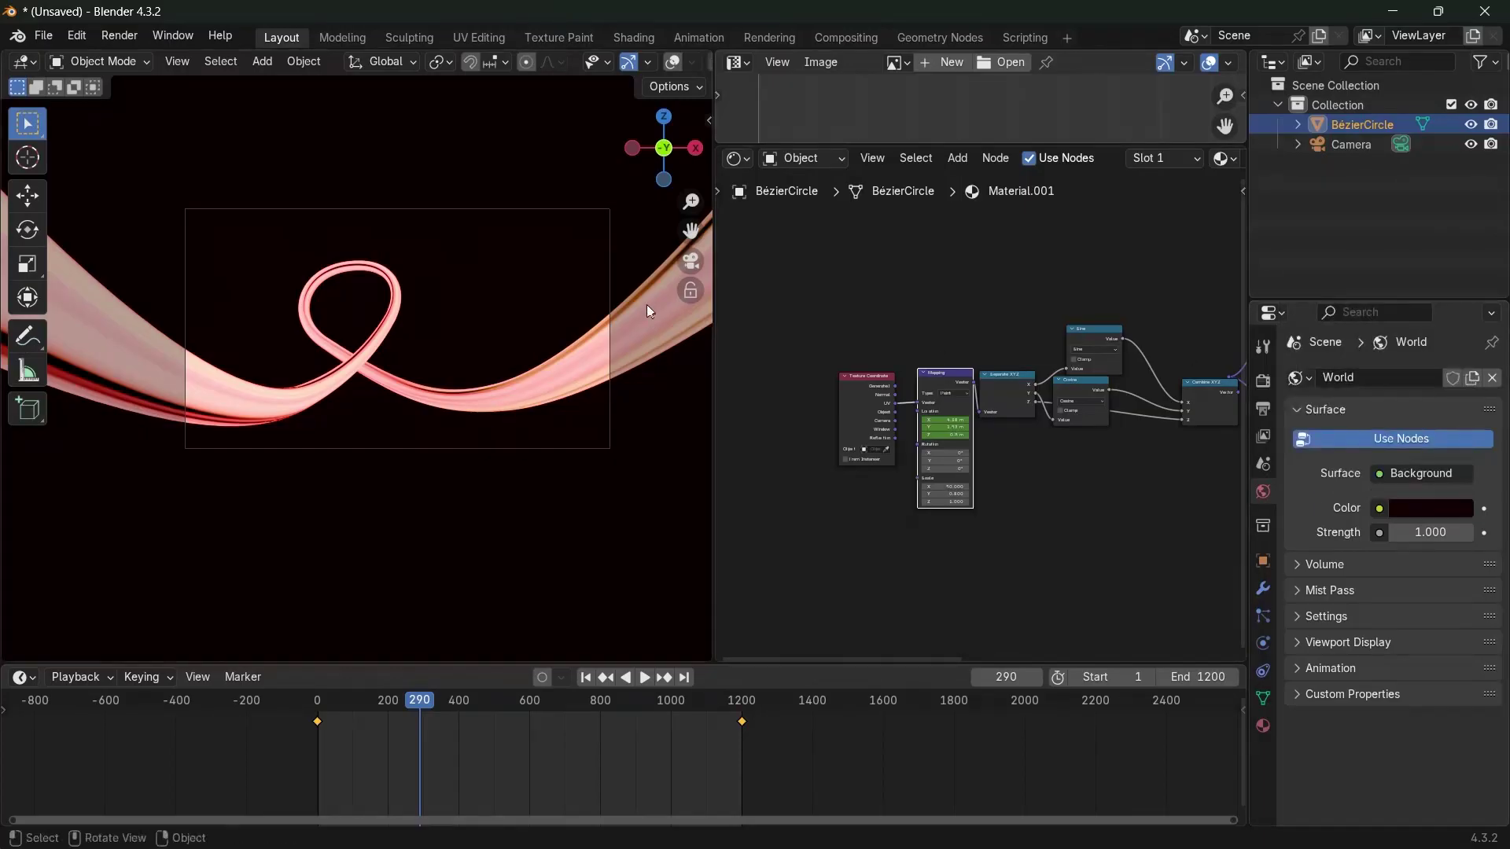
Select the camera and lower it slightly along the global Z axis so the loop sits higher in the frame
left_click(1368, 145)
left_click(613, 253)
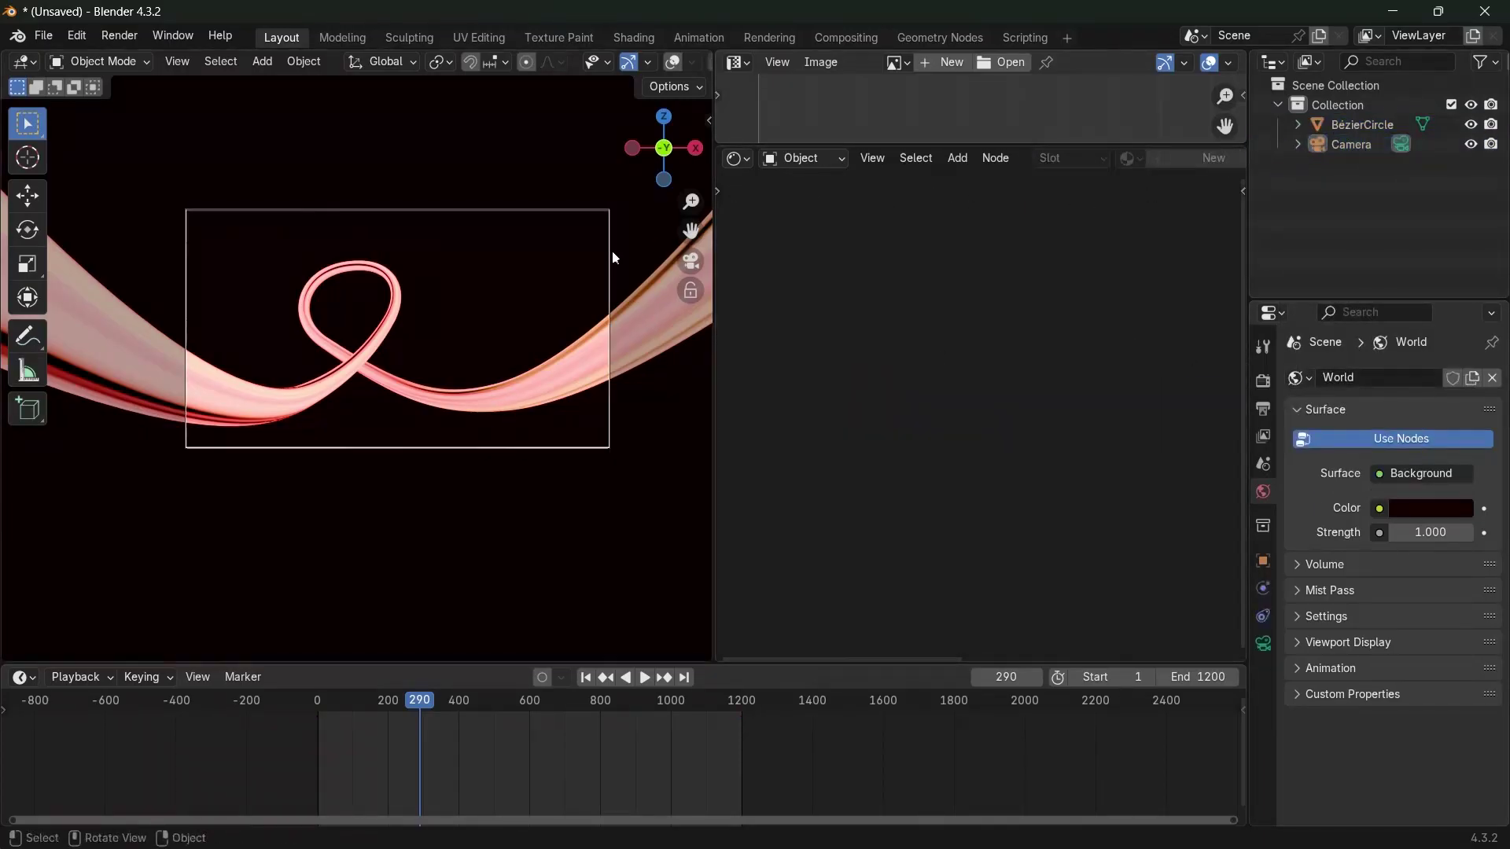
key("z")
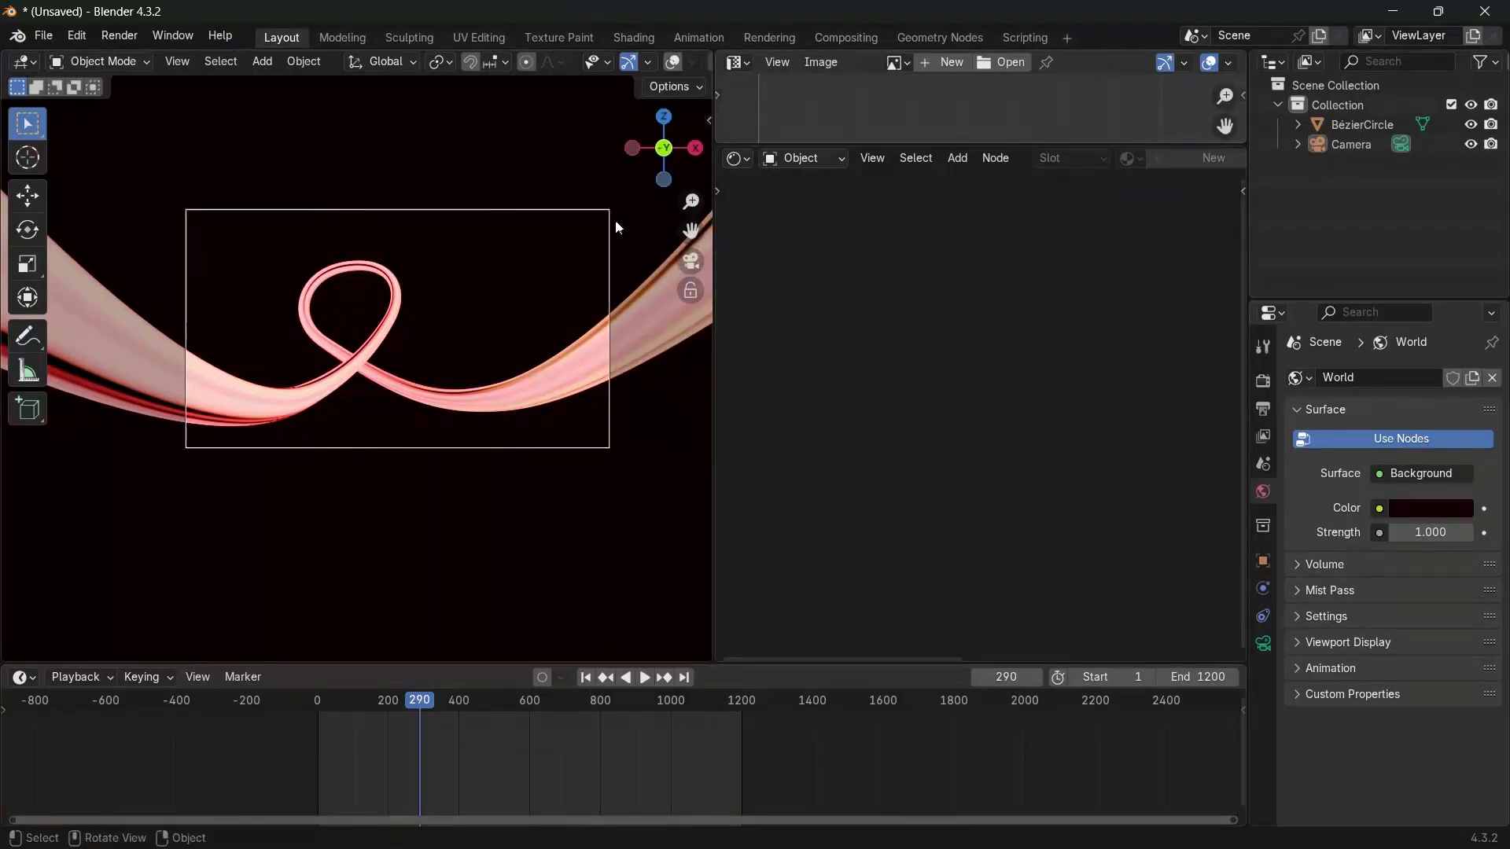
left_click(1338, 147)
key("g")
key("z")
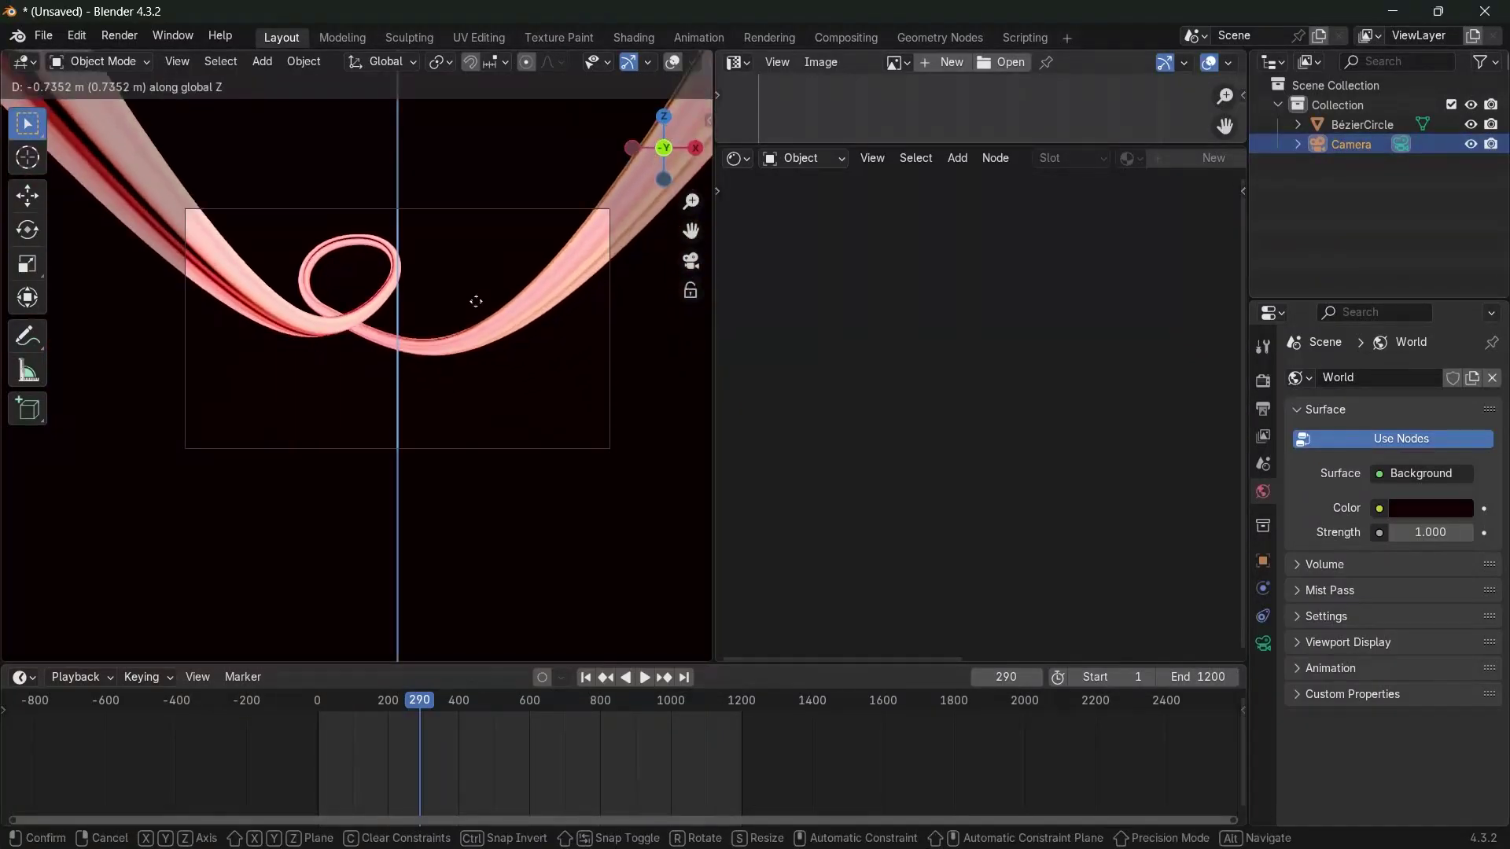
left_click(476, 292)
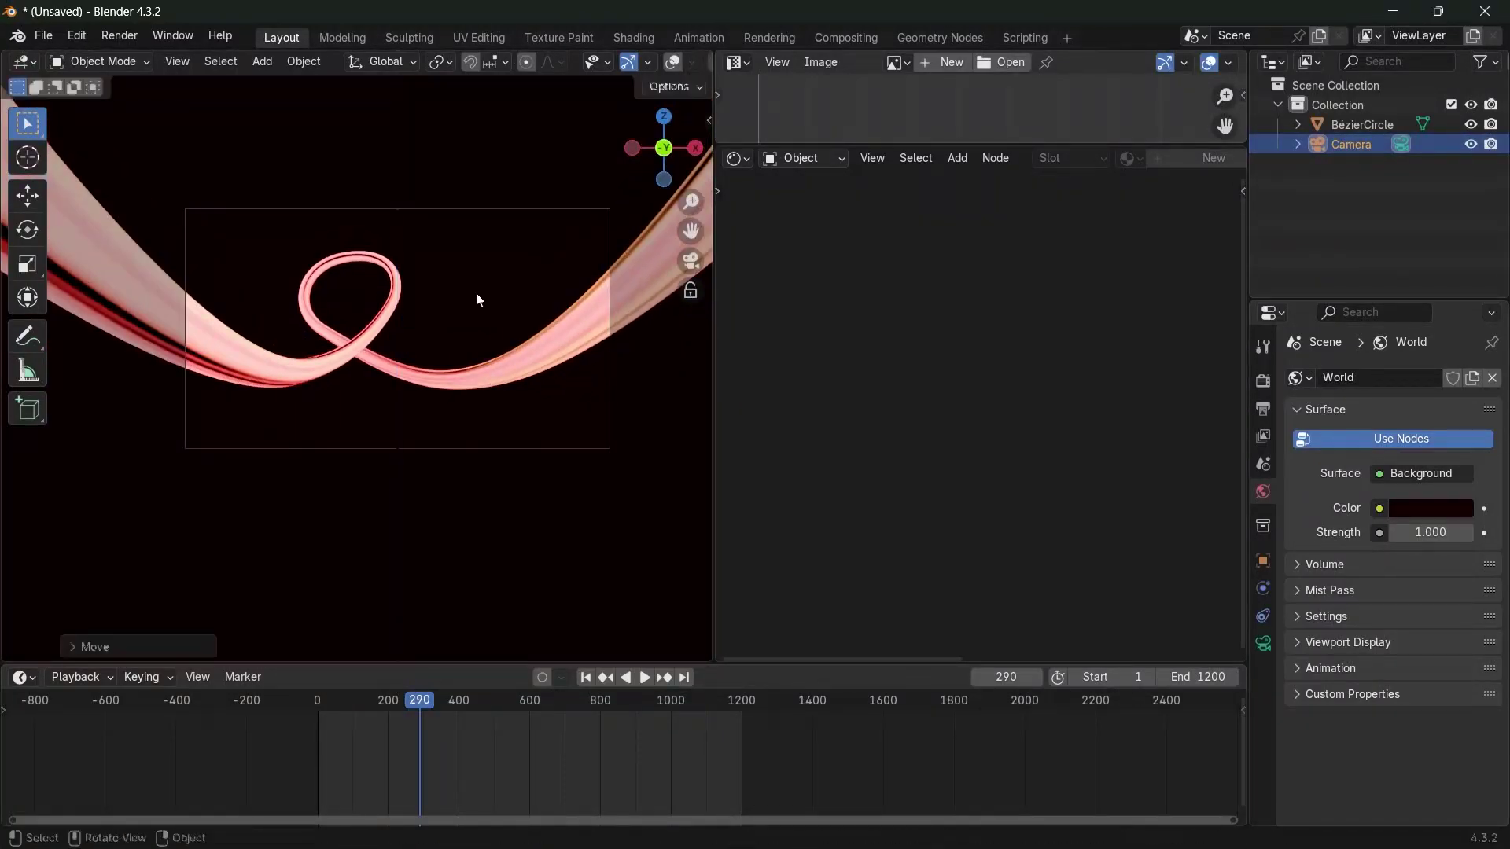
Turn on the viewport overlays, add a plane and lower it along global Z until it lies beneath the tube
left_click(676, 66)
key("shift+a")
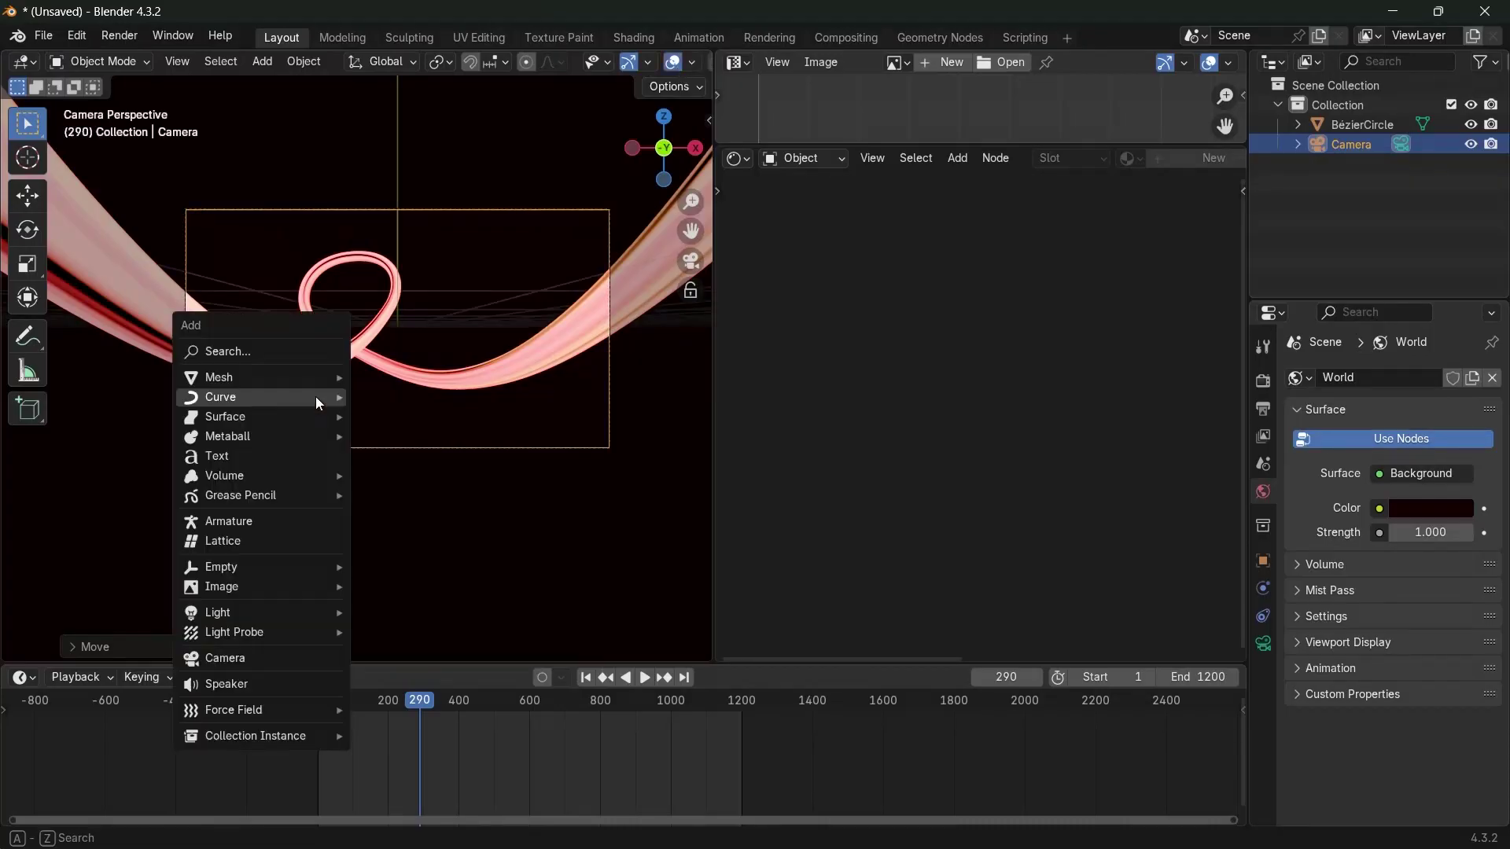
mouse_move(330, 378)
left_click(393, 378)
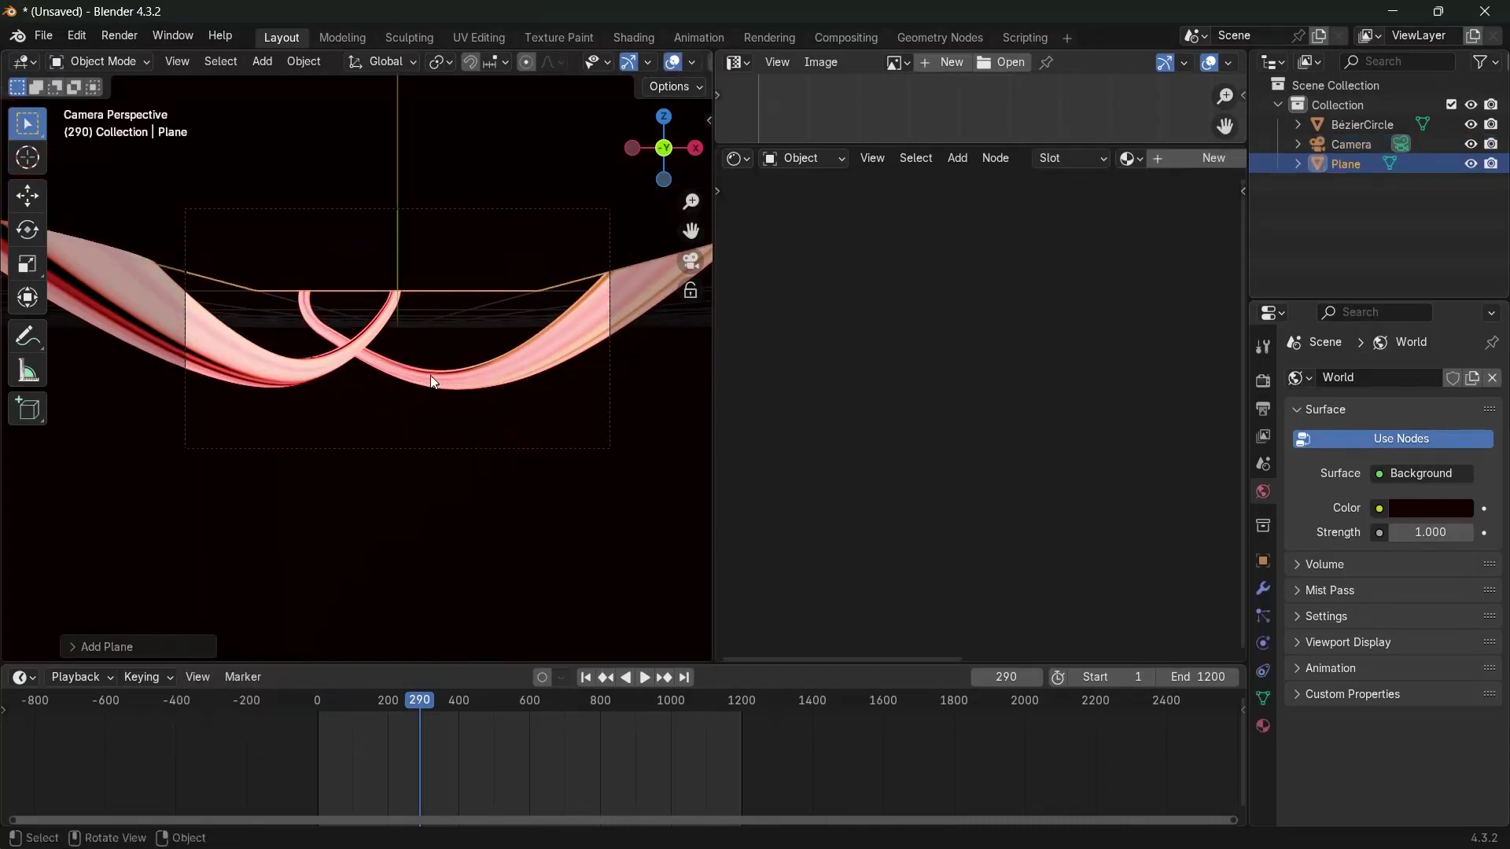
key("g")
key("z")
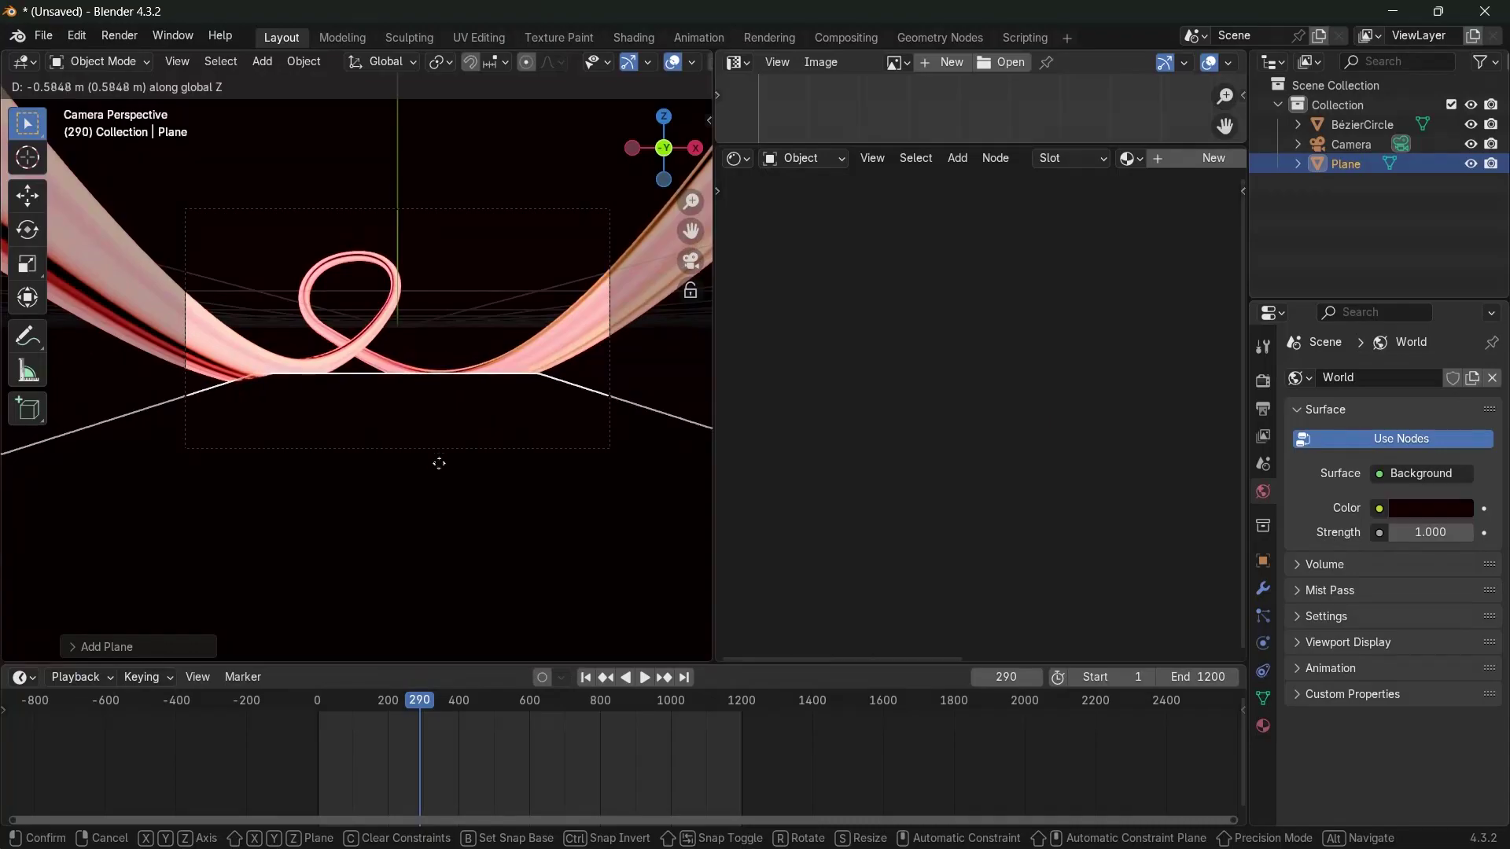
left_click(438, 482)
Scale the plane up into a wide floor and adjust its height along Z so it cuts the bottom of the loop
key("s")
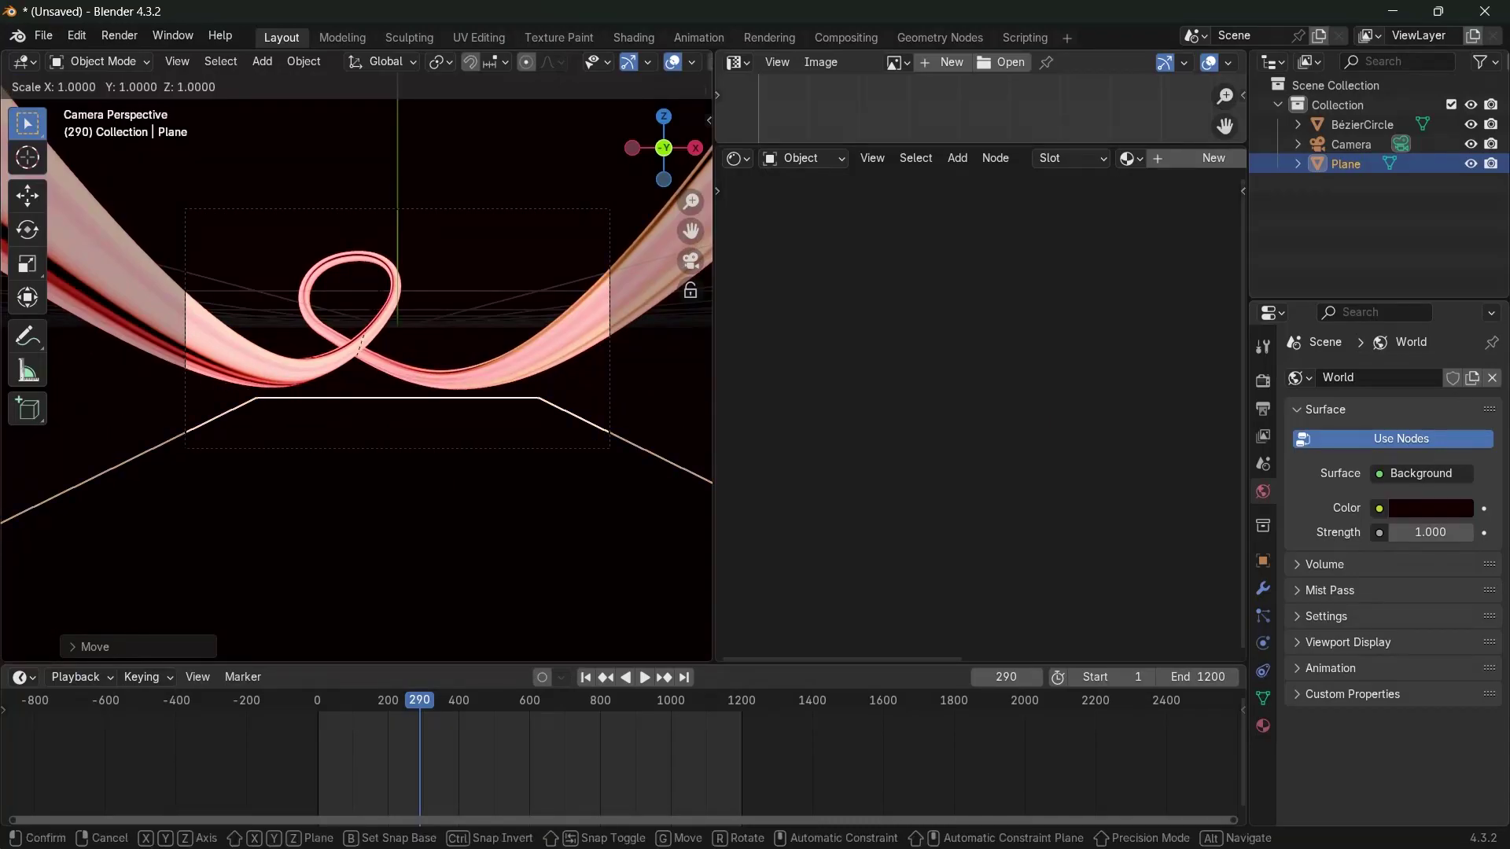
left_click(377, 299)
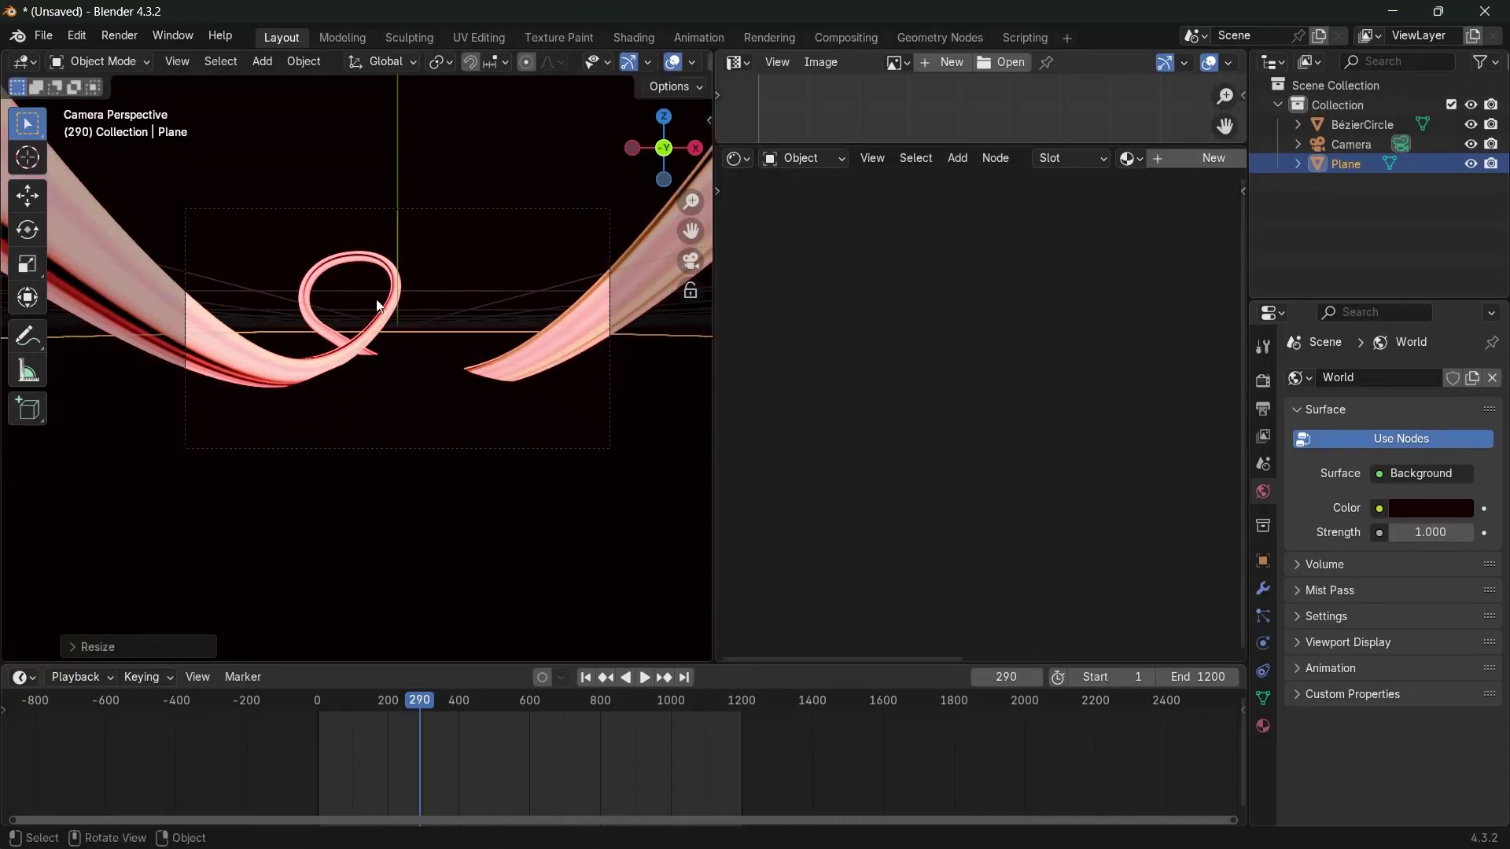
key("g")
key("z")
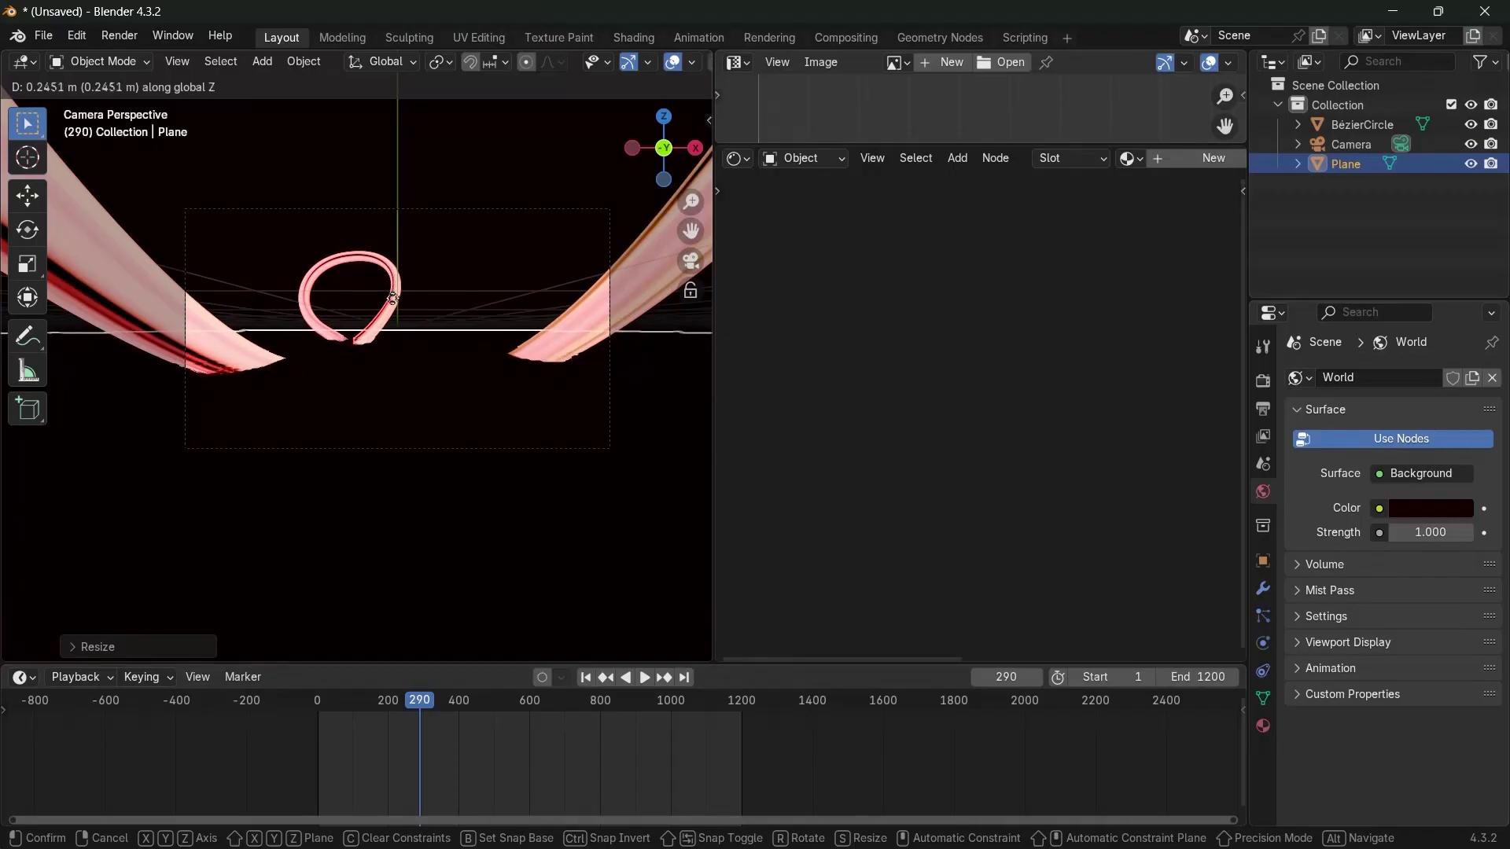
left_click(271, 386)
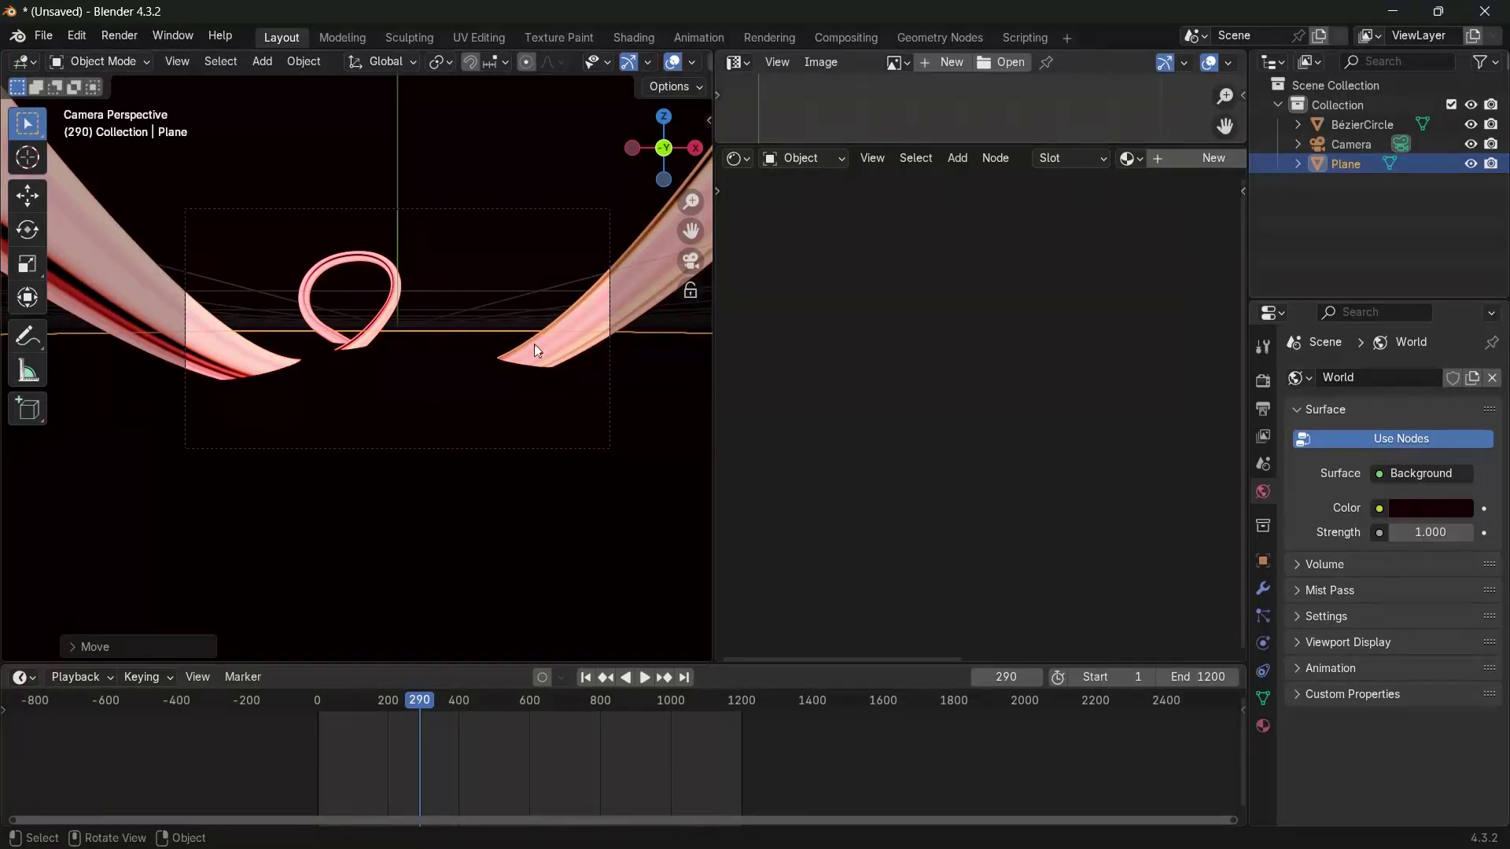
Enable EEVEE raytracing, then create a new material for the plane and frame all its shader nodes
left_click(1263, 380)
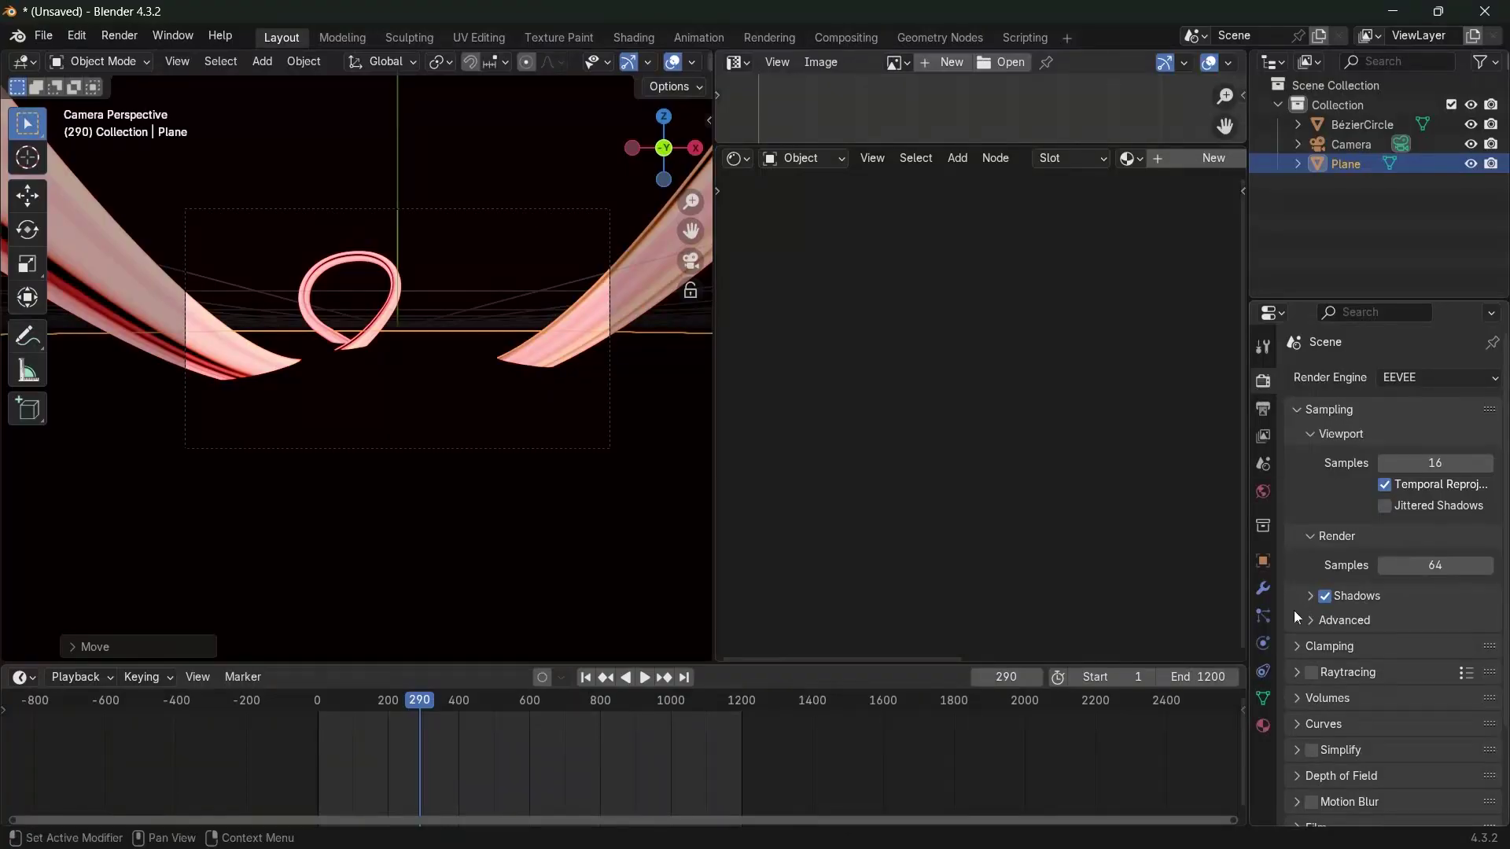
left_click(1324, 672)
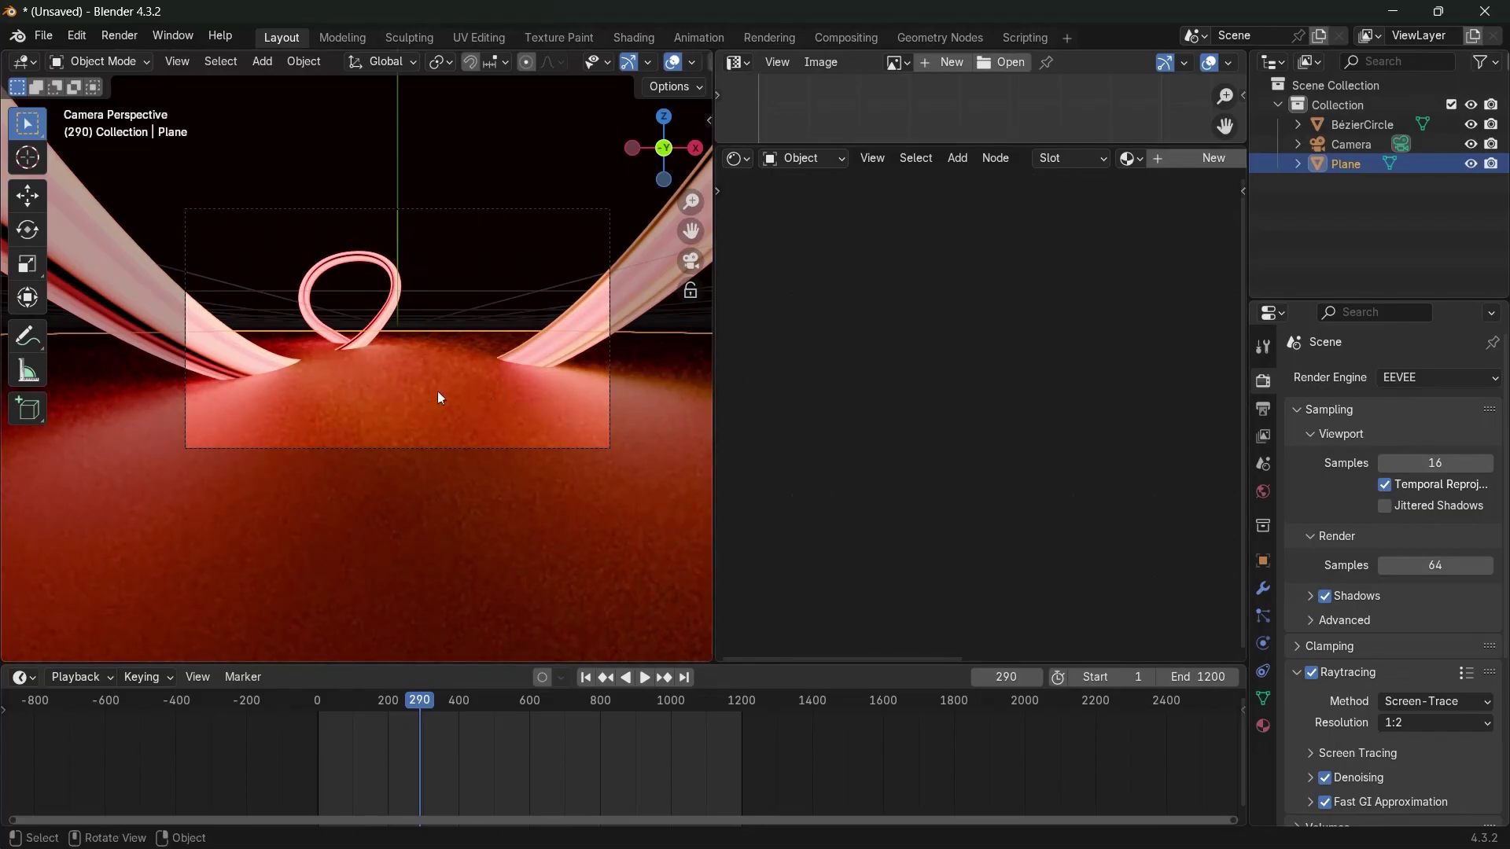
left_click(1205, 159)
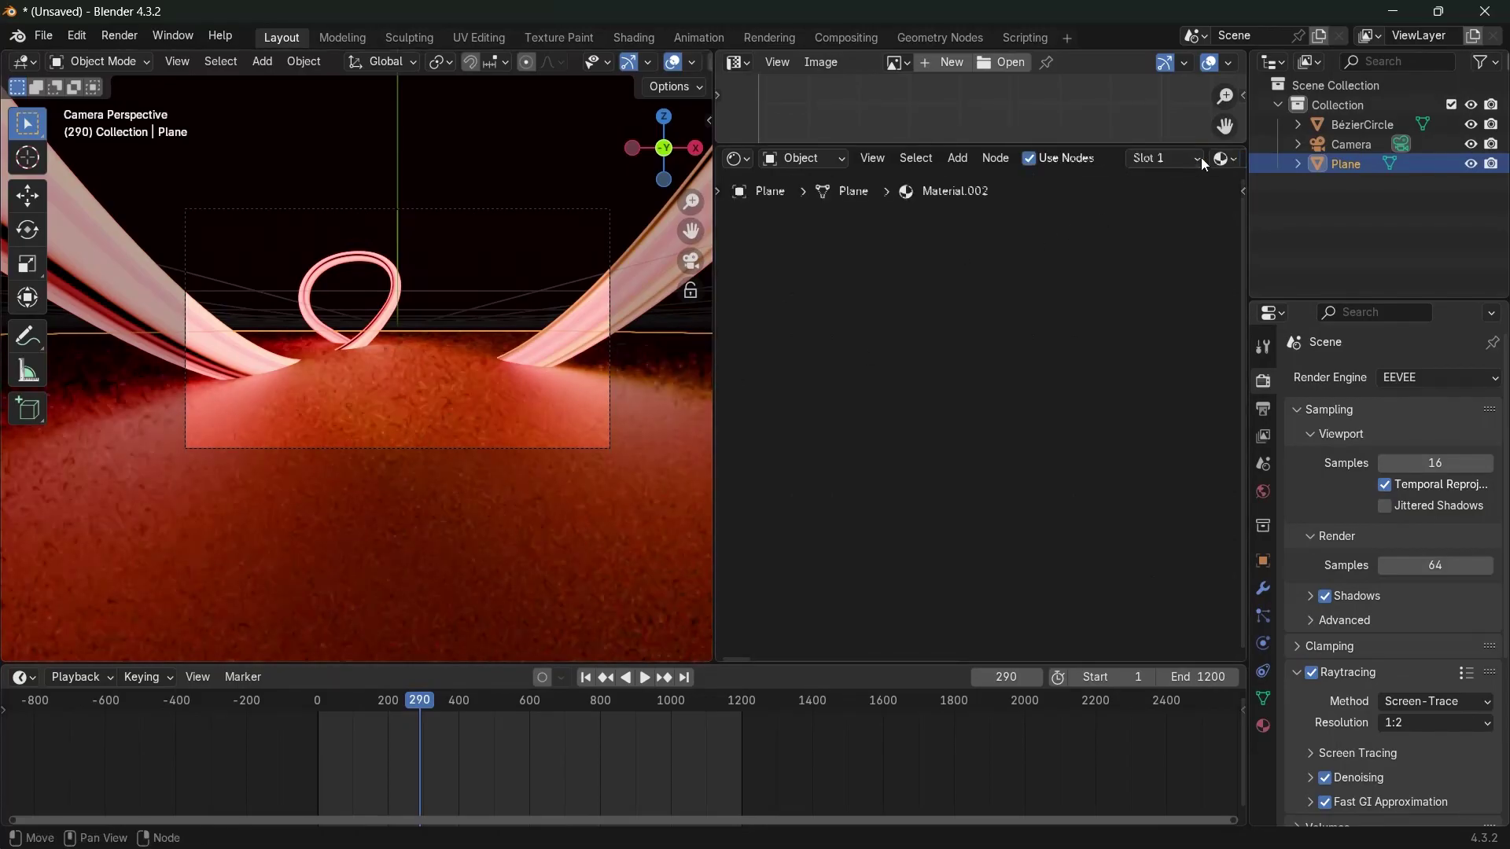
scroll(1085, 370, "up", 8)
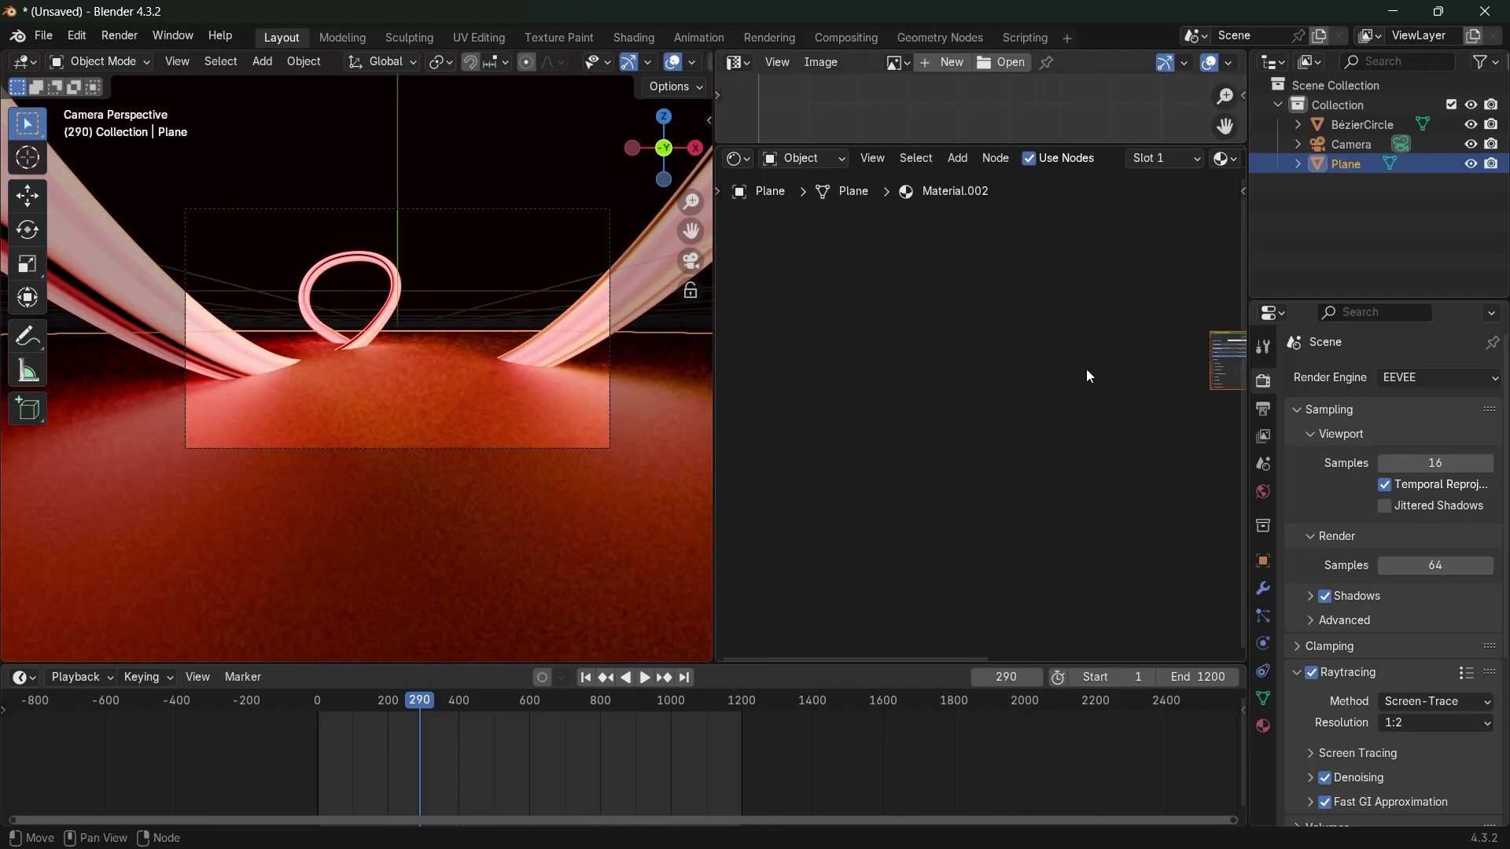
scroll(1085, 370, "down", 8)
scroll(1085, 369, "up", 8)
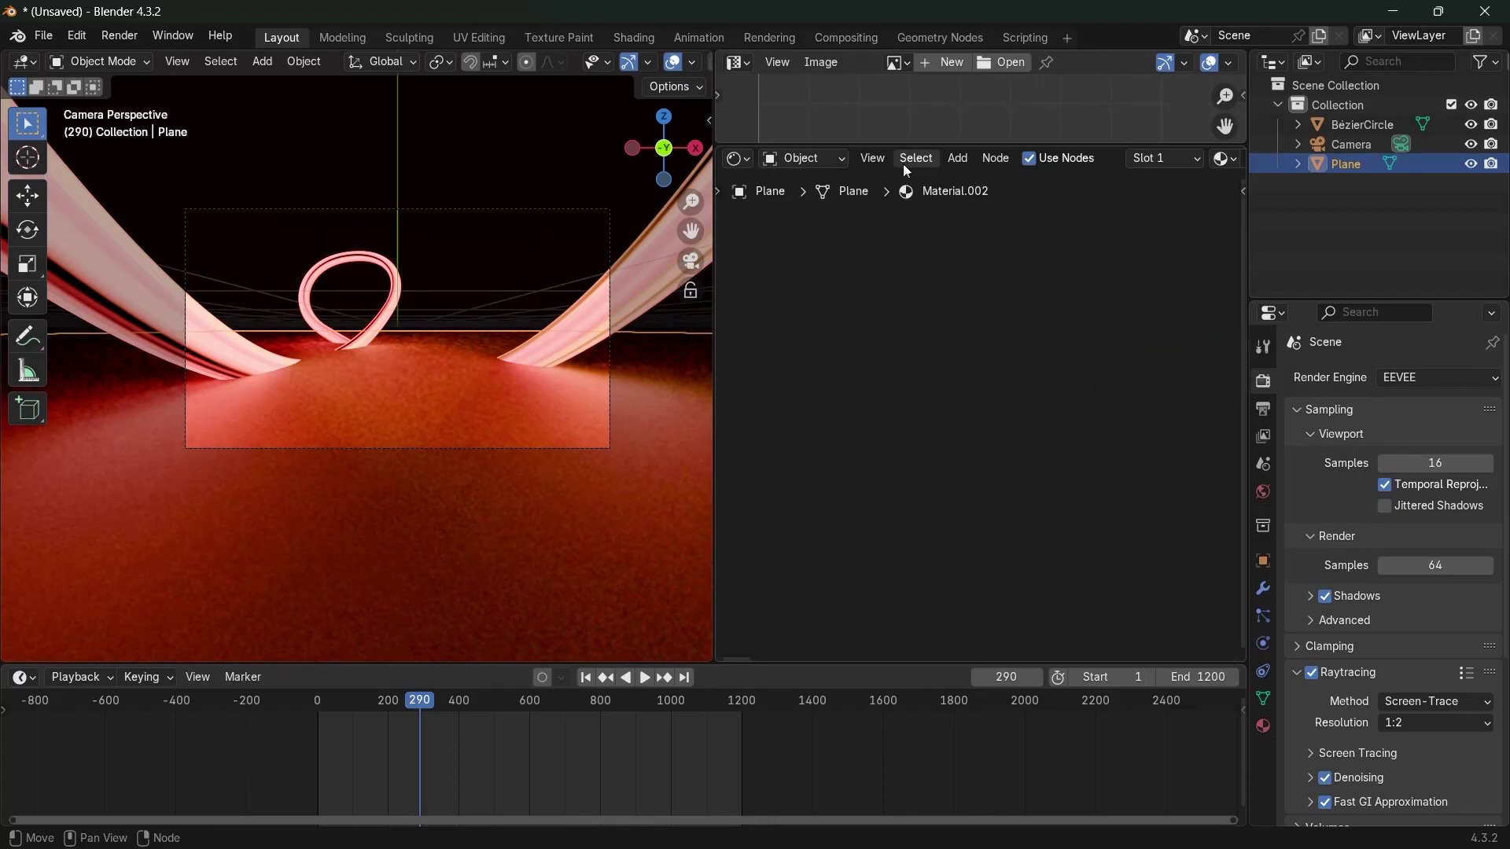
left_click(876, 159)
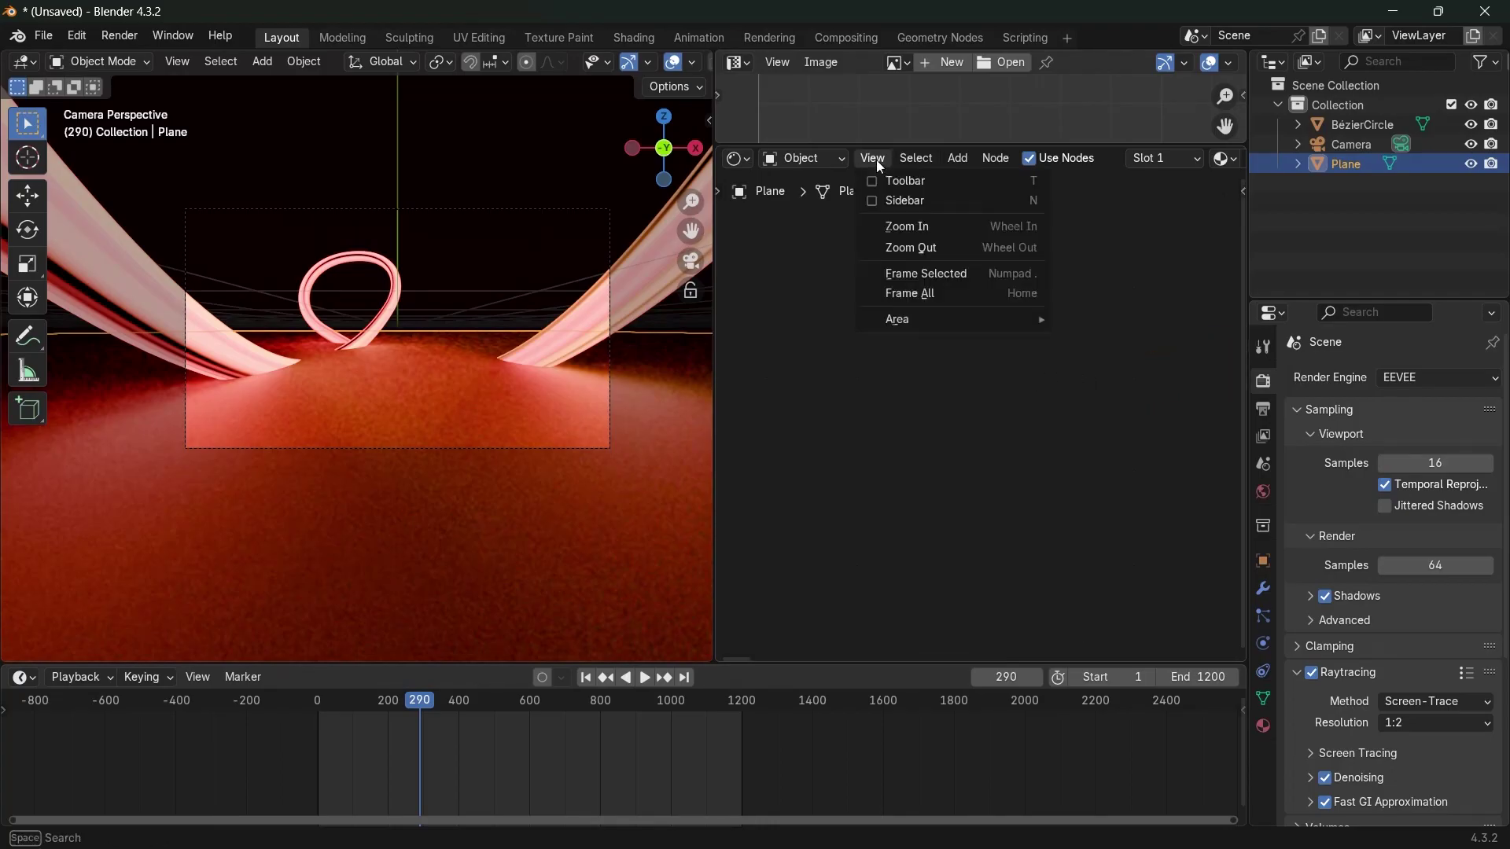
left_click(958, 292)
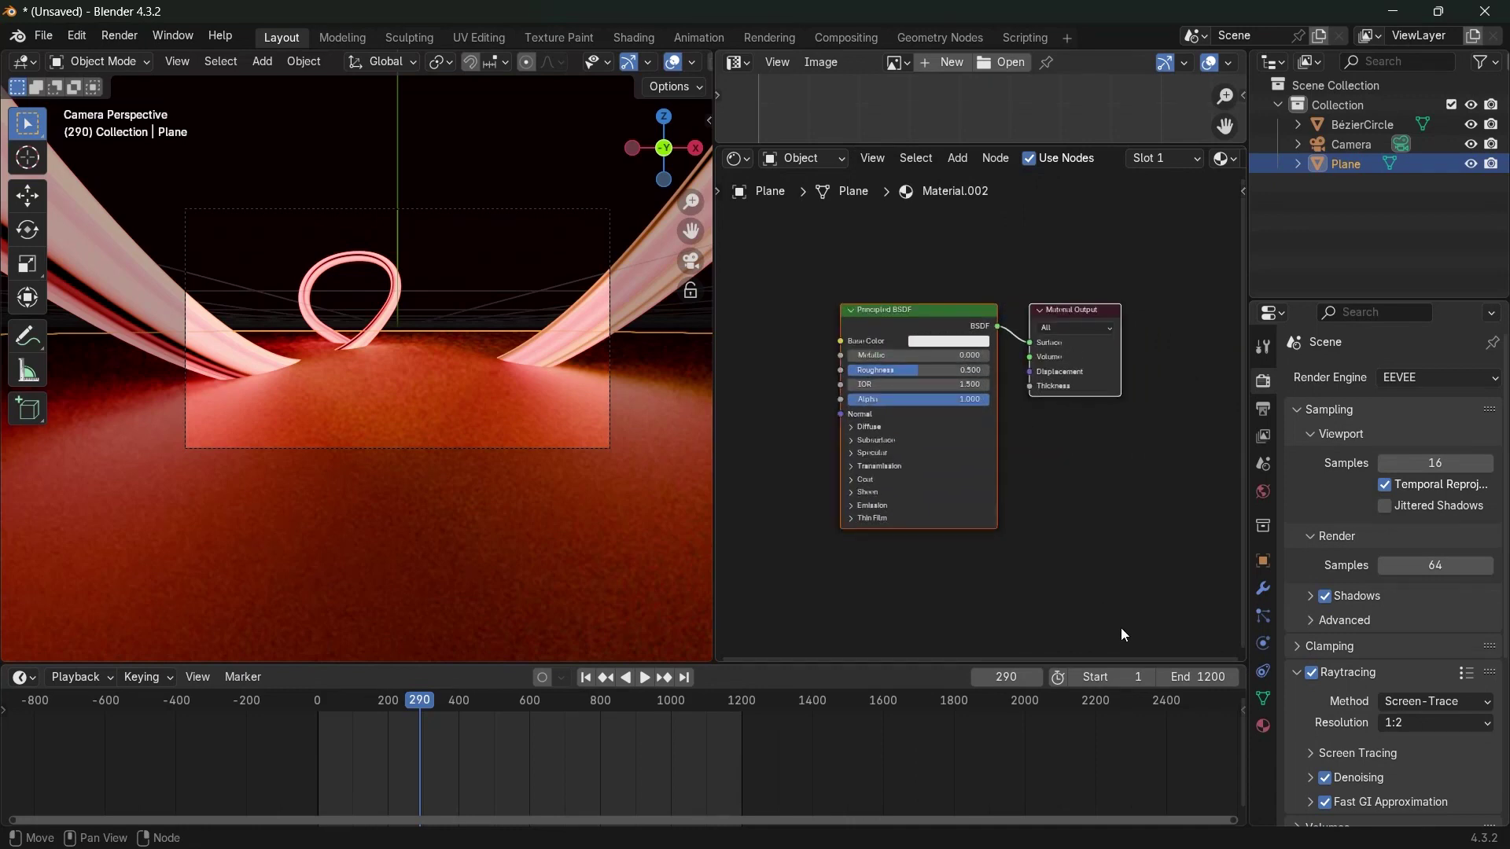
Set the floor material's Metallic to 1.000 and Roughness to about 0.59, and hide the viewport overlays
scroll(1121, 628, "up", 5)
left_click(829, 242)
left_click_drag(836, 324, 1047, 324)
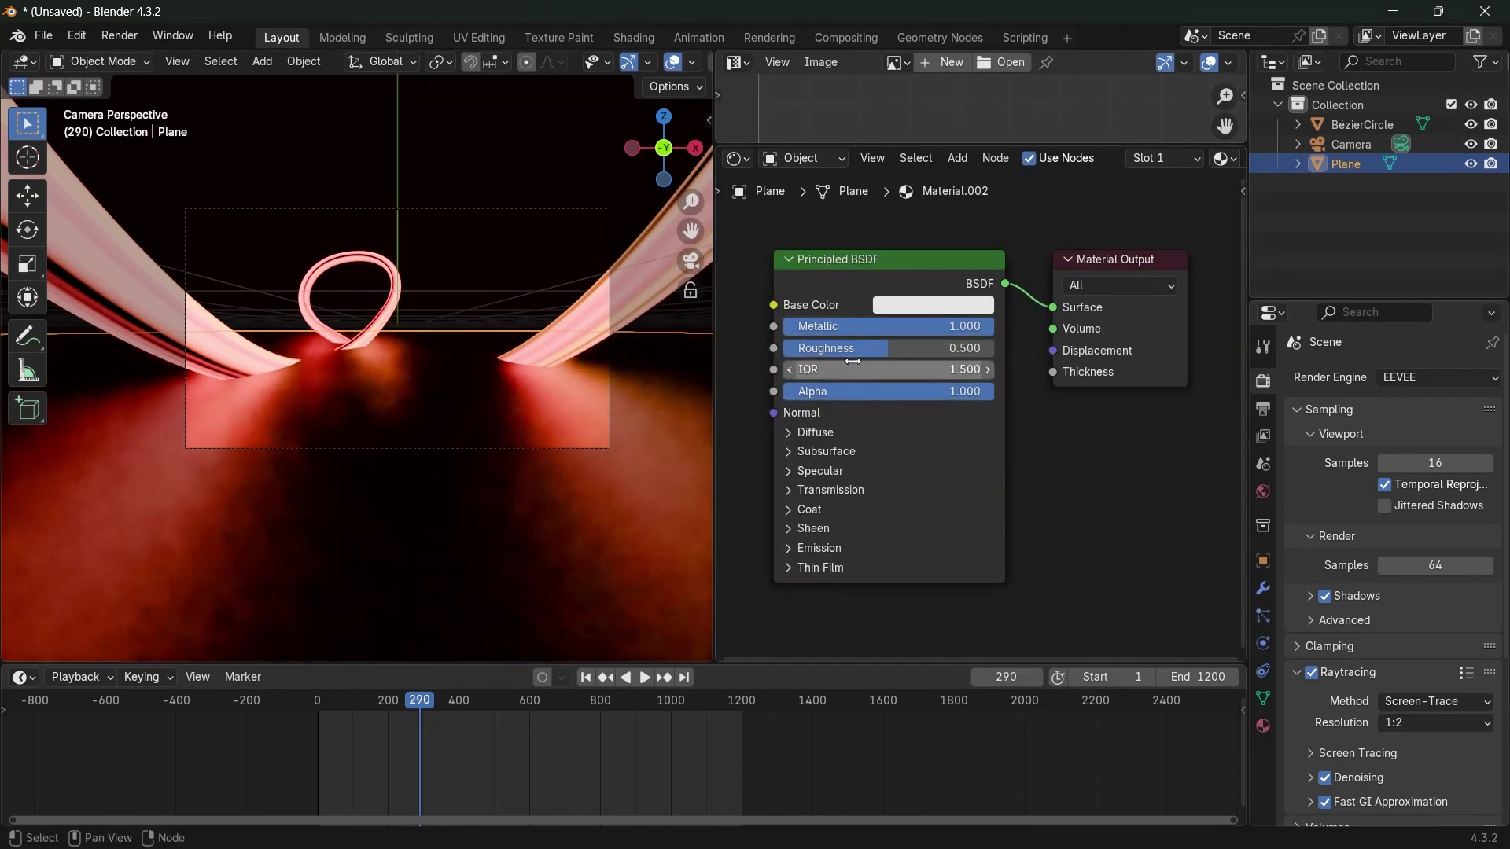
middle_click_drag(770, 367, 869, 358)
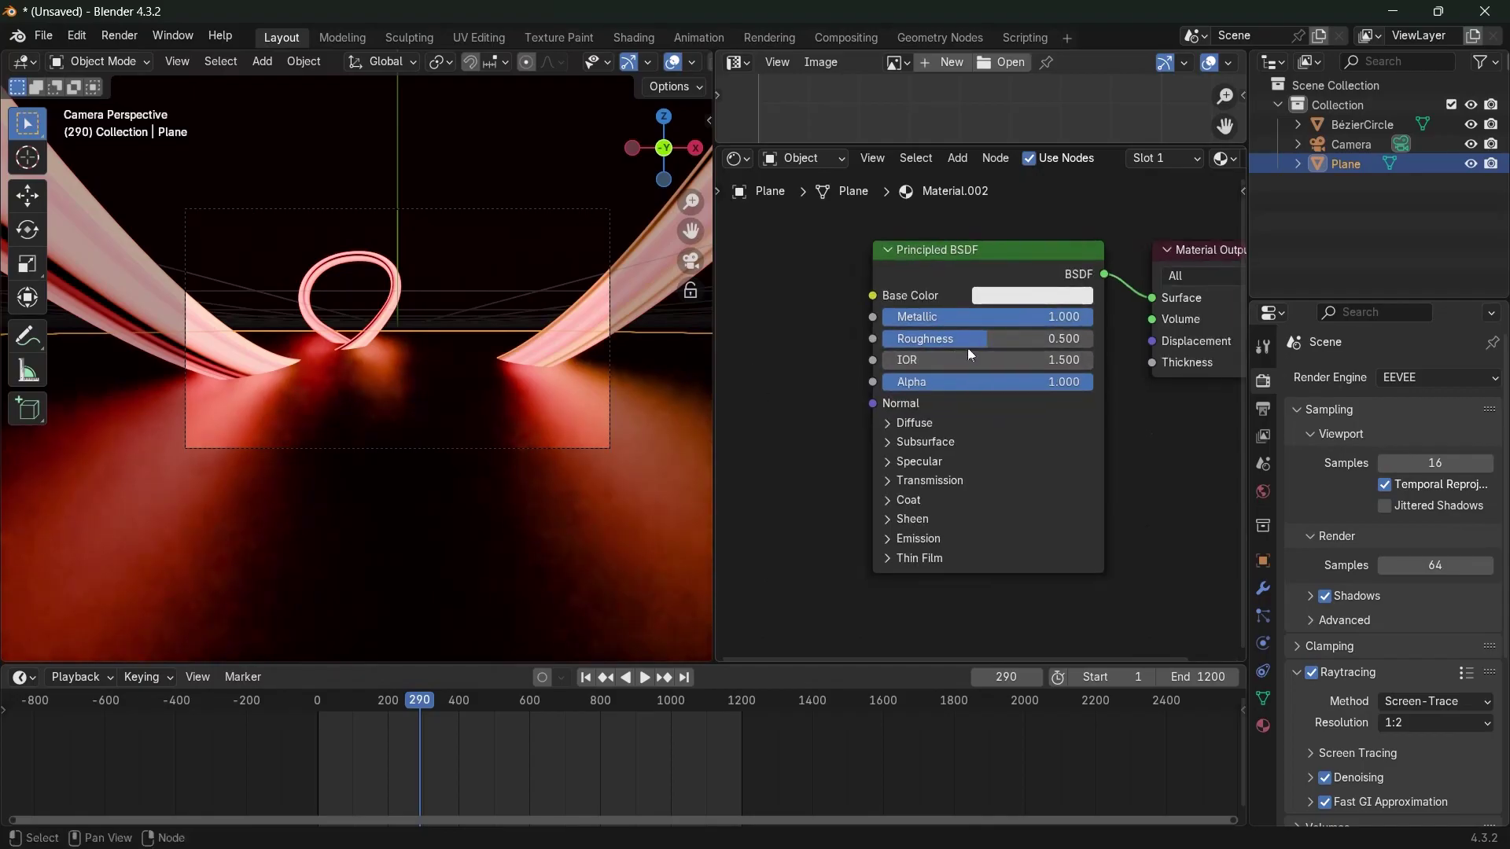
left_click_drag(967, 340, 1012, 339)
left_click(675, 62)
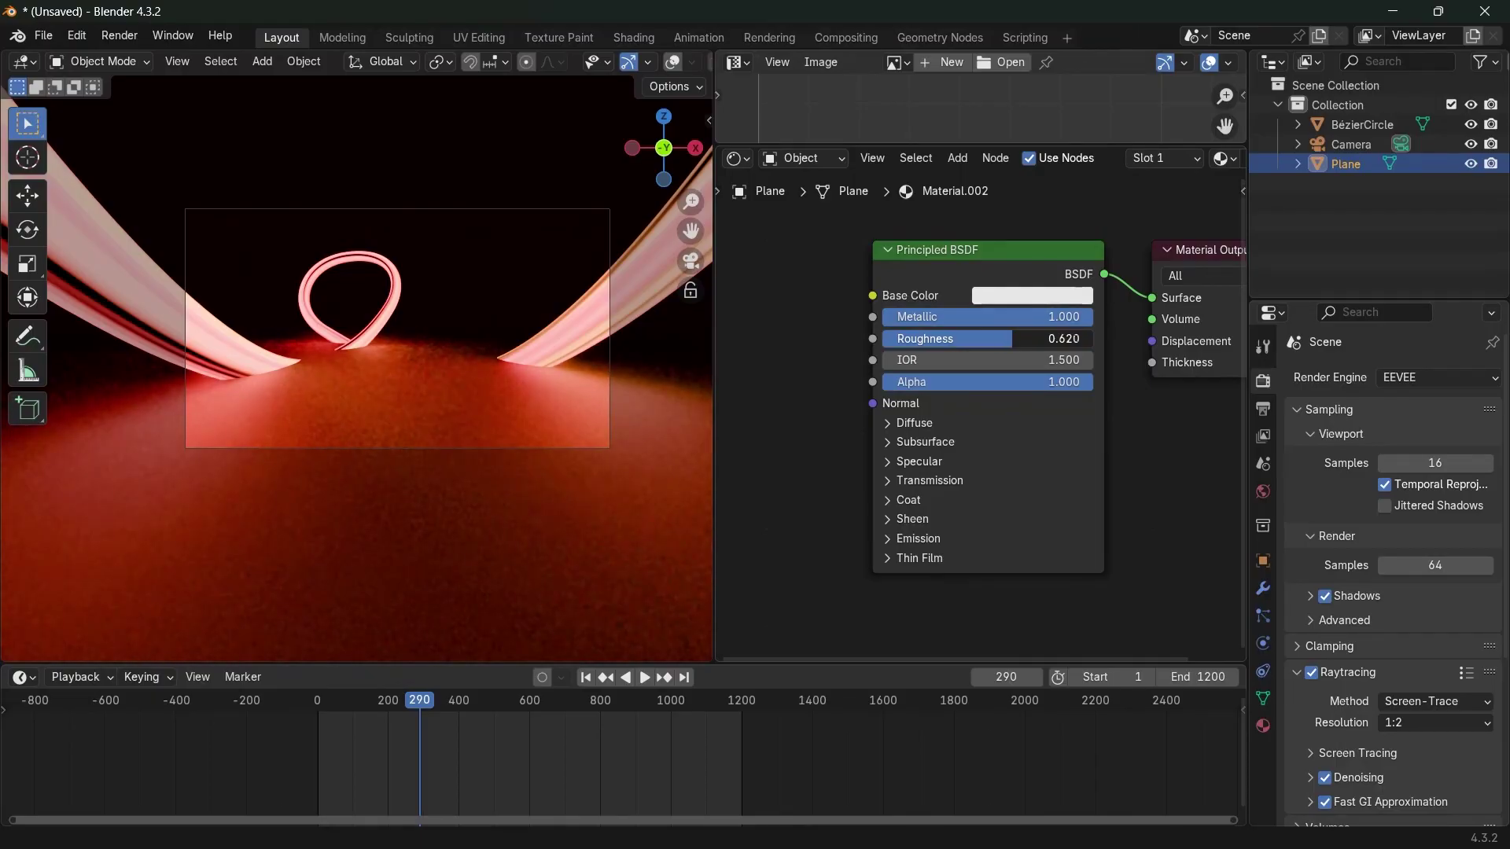
left_click_drag(1012, 339, 1006, 339)
Add a Noise Texture node and connect its Color output to the Principled BSDF's Roughness input
scroll(873, 370, "down", 1)
middle_click_drag(775, 368, 868, 360)
key("shift+a")
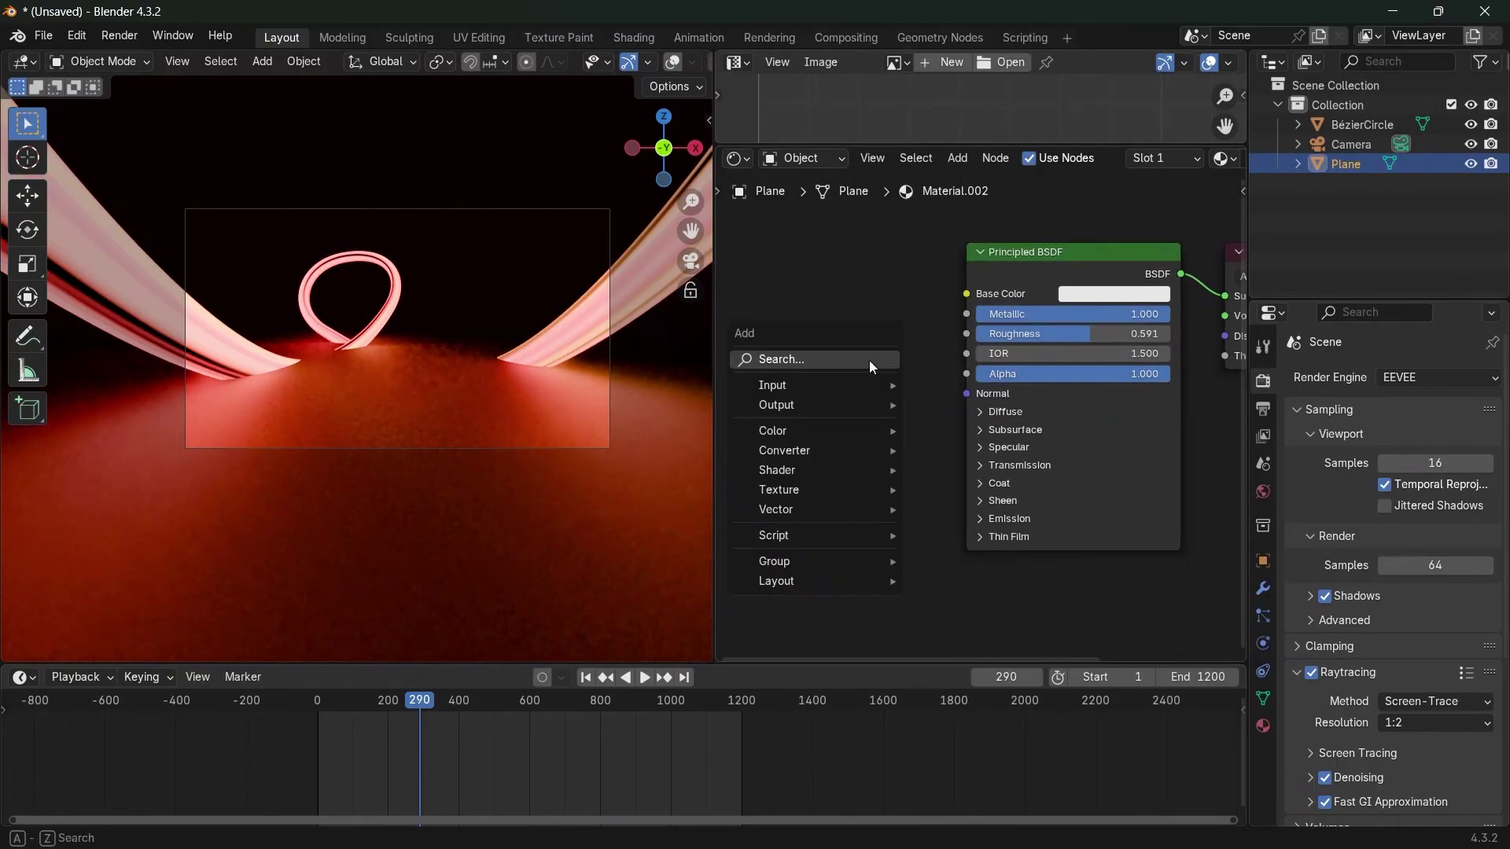
type("noi")
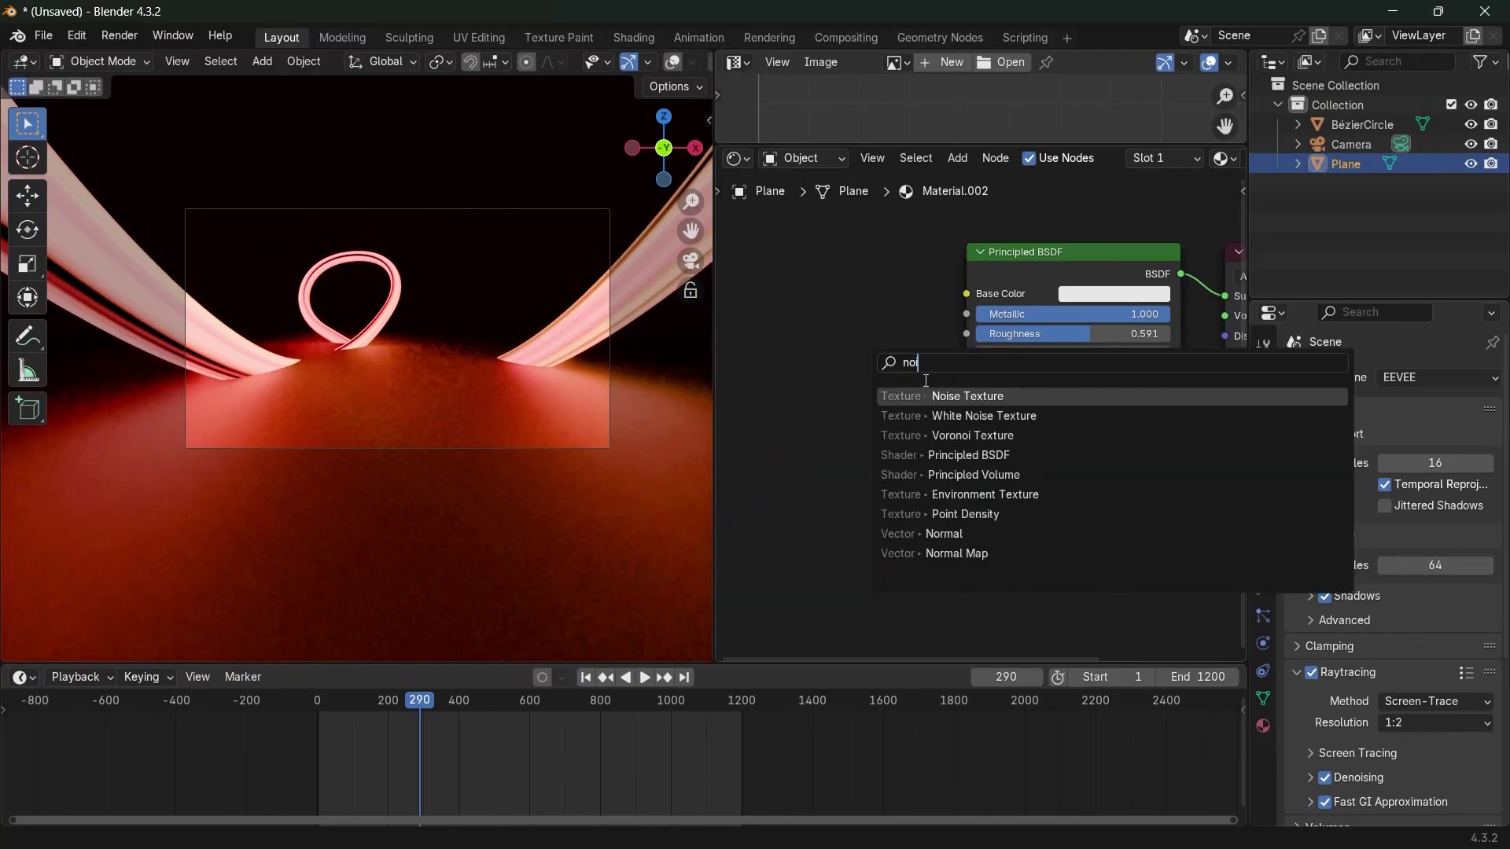
key("Return")
left_click(818, 389)
left_click_drag(833, 391, 995, 333)
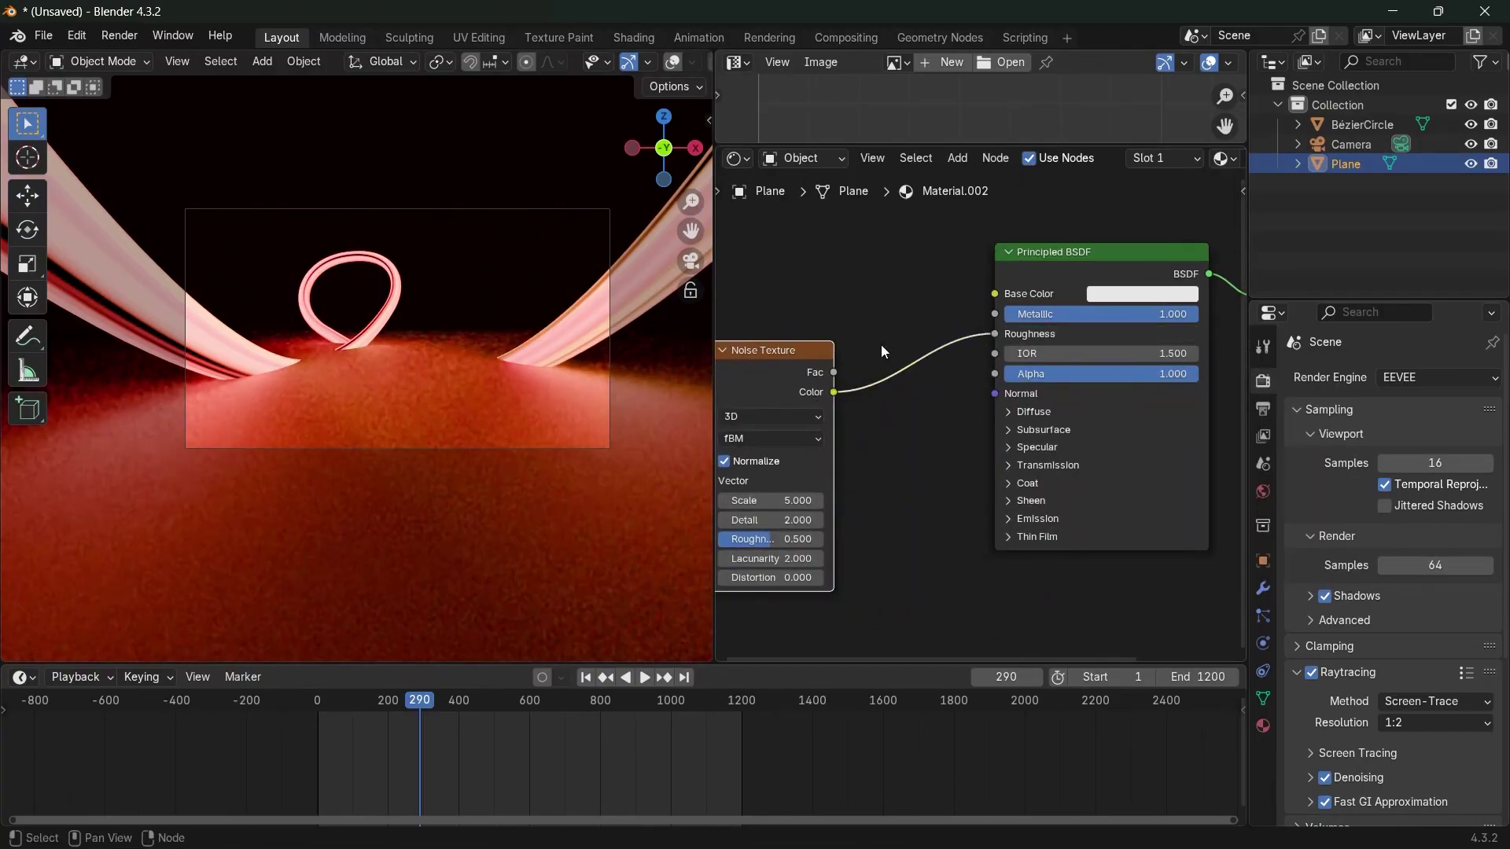
Insert a Color Ramp between the Noise Texture and Roughness, with the black stop at about 0.27 and the white stop at 0.600
scroll(881, 350, "down", 1)
middle_click_drag(882, 352, 1018, 337)
left_click_drag(931, 347, 816, 322)
key("shift+a")
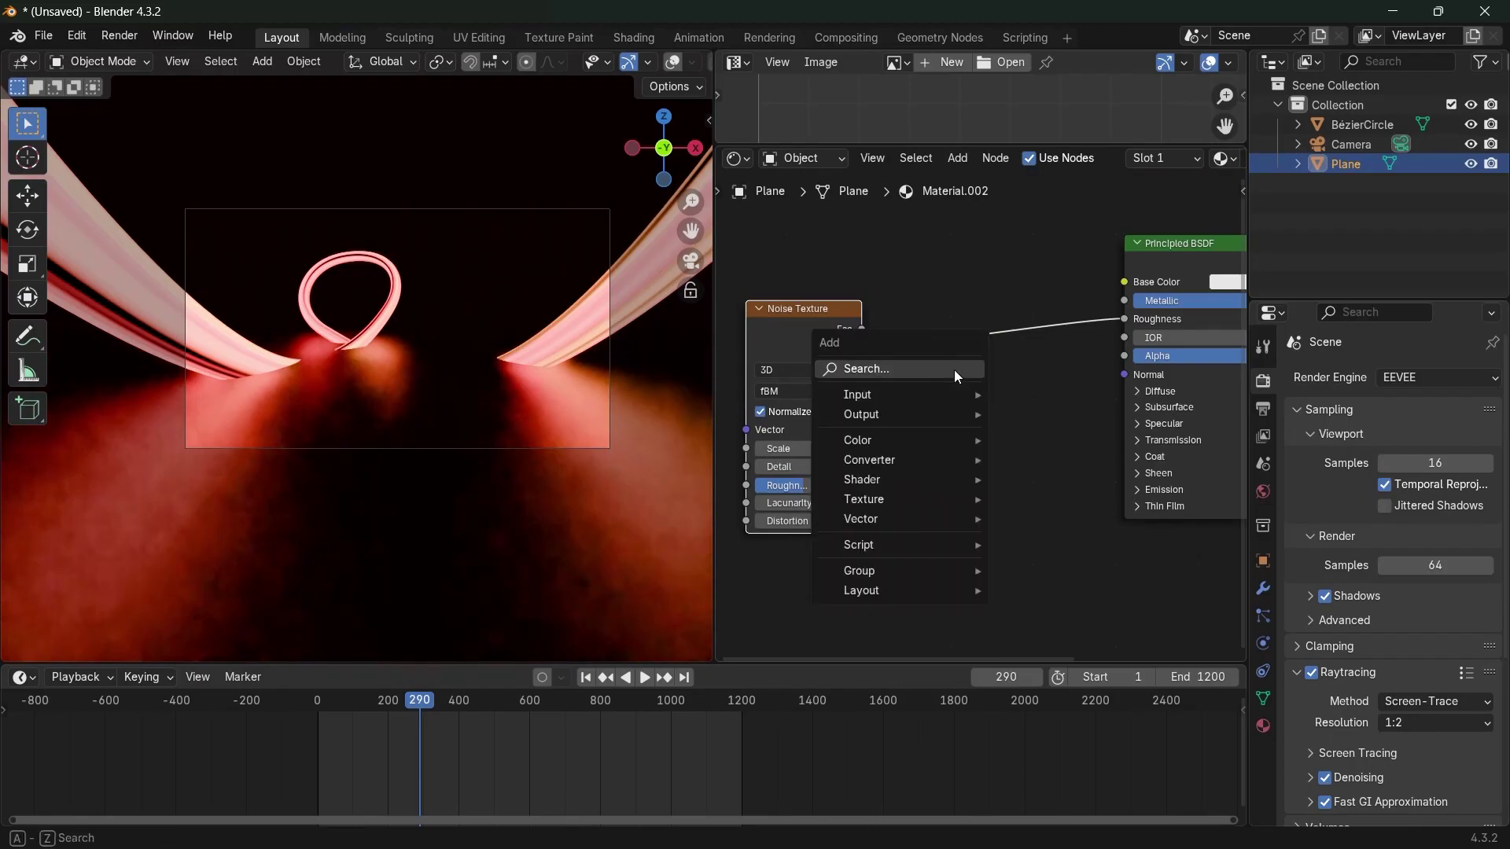
type("colo")
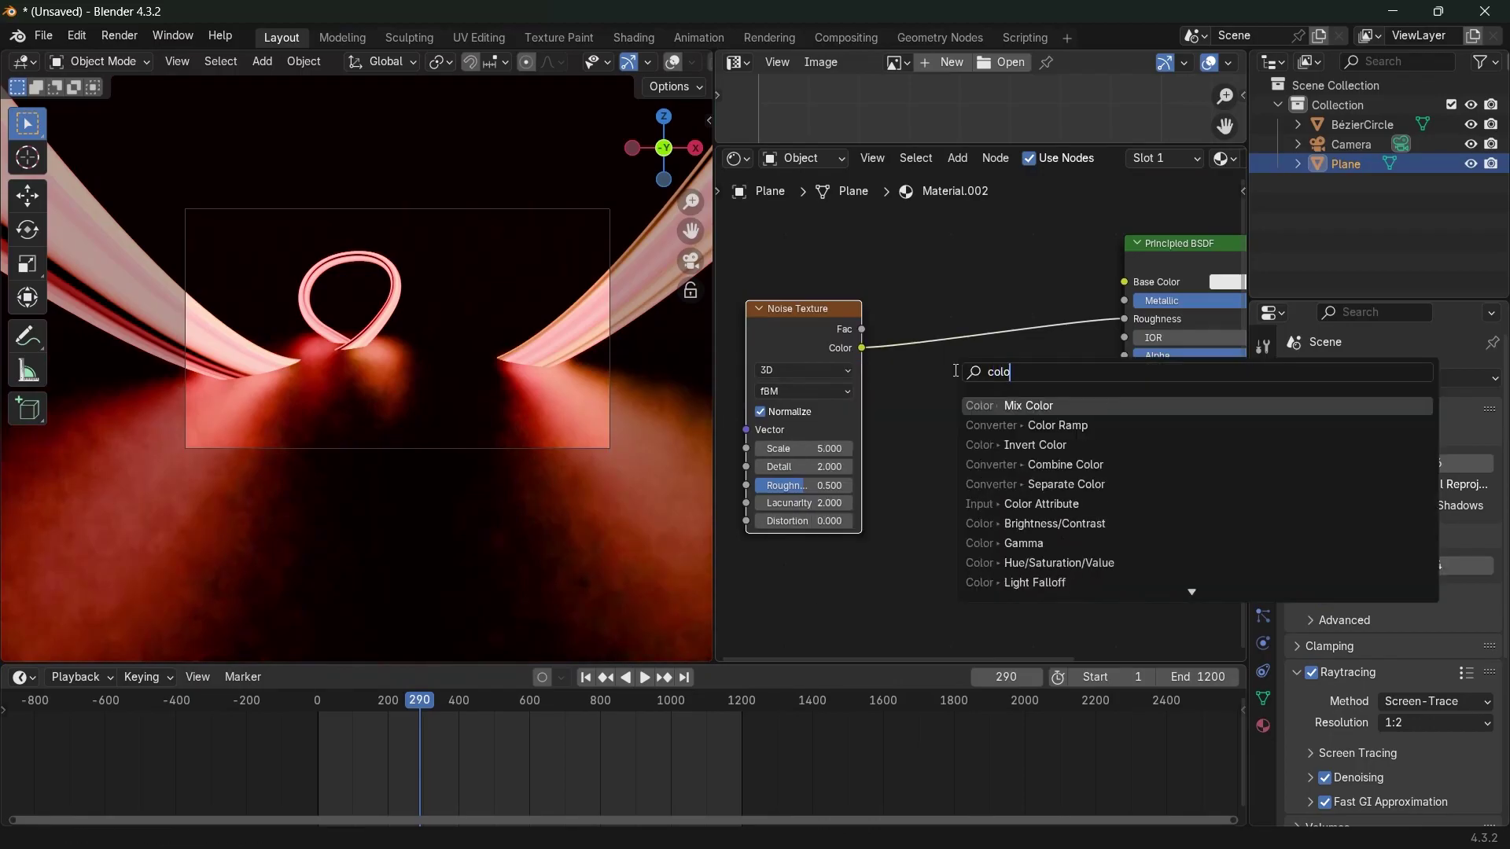
left_click(1031, 426)
left_click(898, 319)
left_click_drag(912, 409, 955, 409)
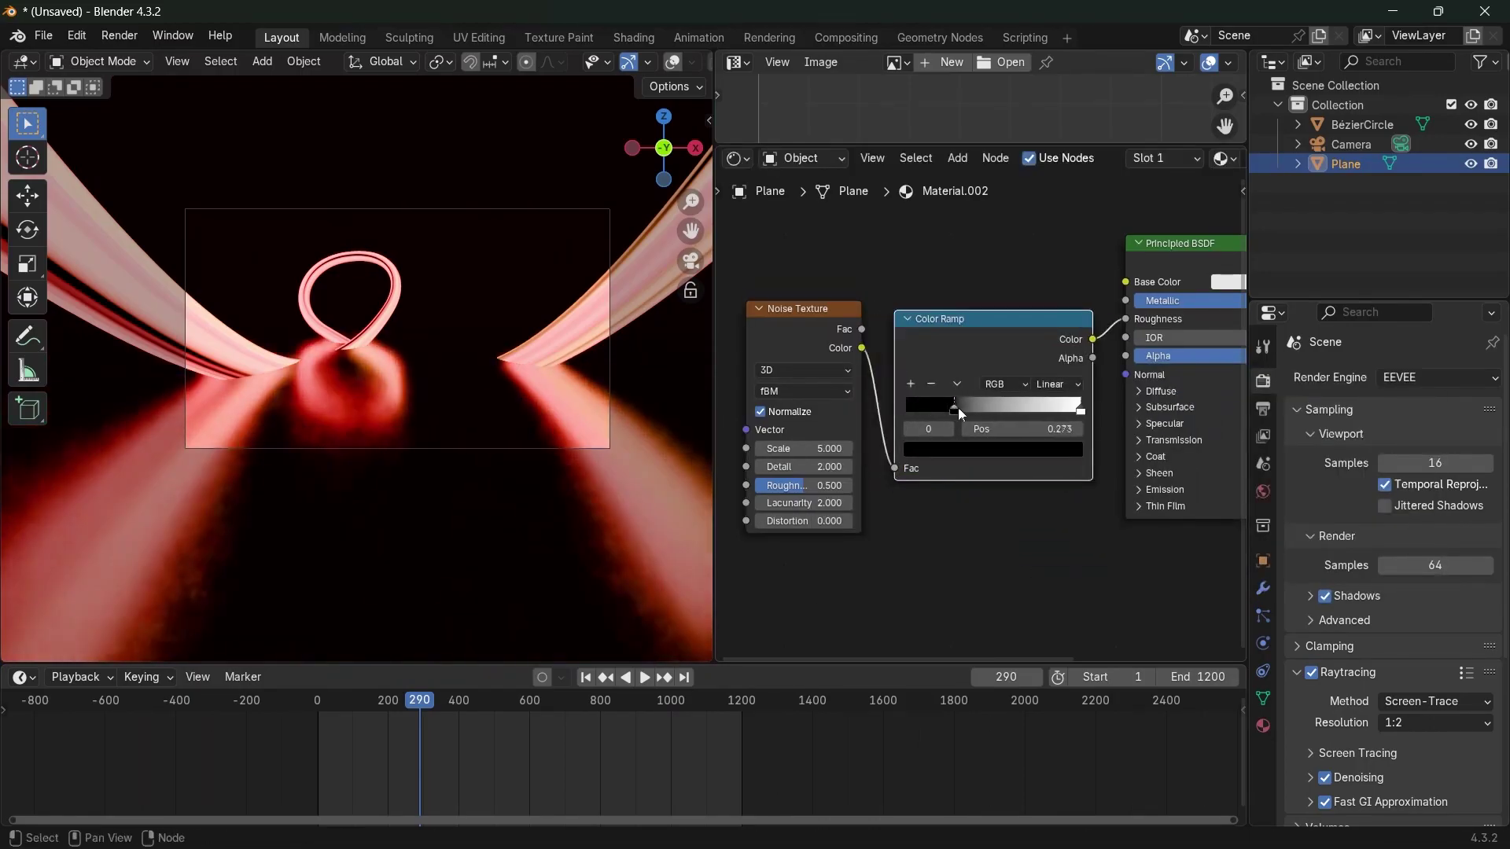
left_click_drag(1080, 409, 996, 418)
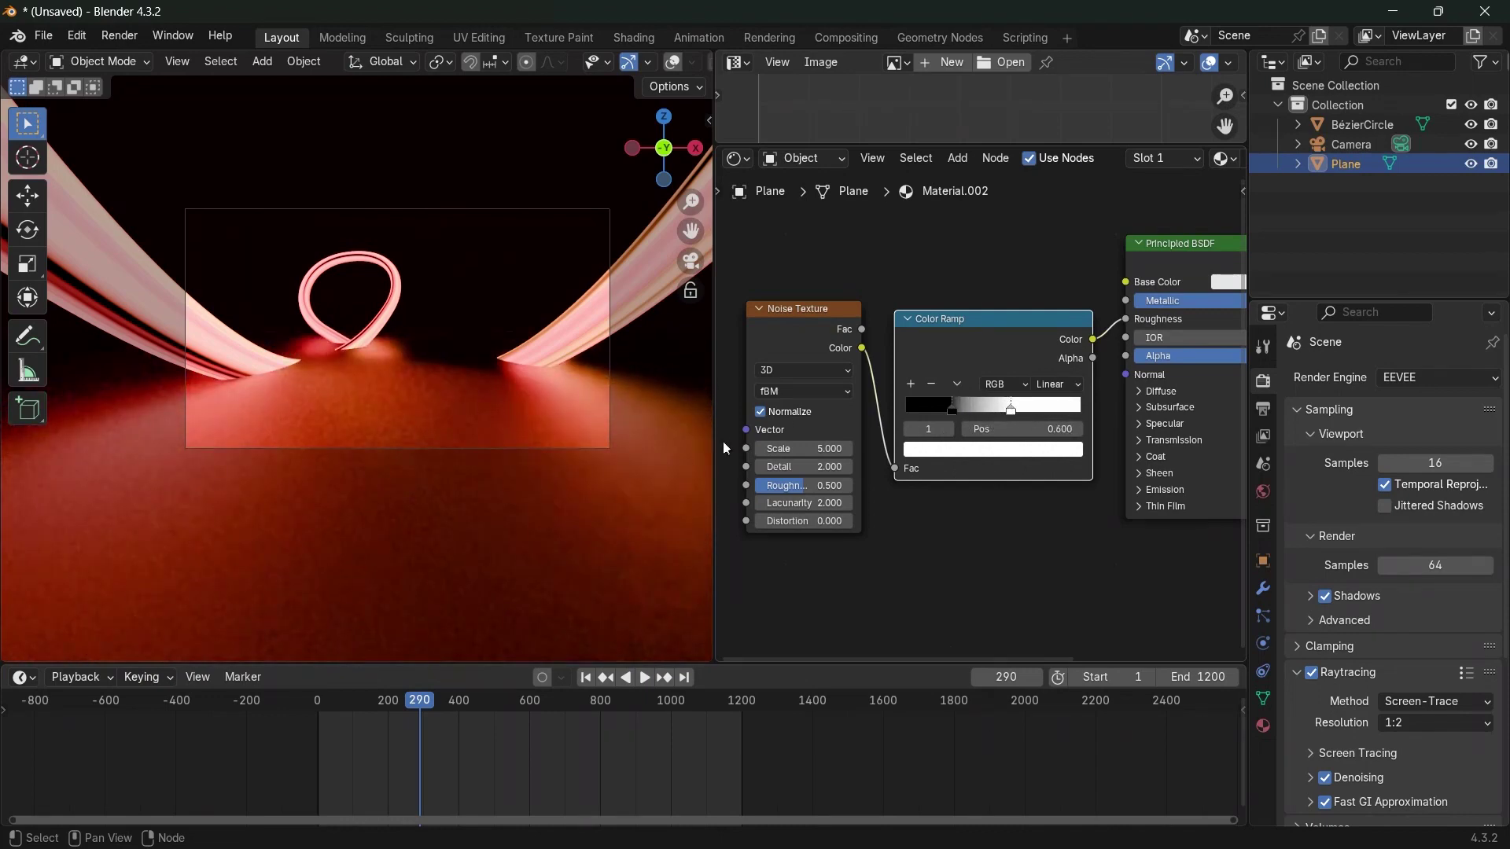
Set the Noise Texture's Scale to about 179.6, Detail to 15 and Roughness to about 0.613
mouse_move(795, 449)
left_mouse_down()
mouse_move(940, 449)
mouse_move(801, 446)
left_mouse_up()
mouse_move(796, 466)
left_mouse_down()
mouse_move(885, 466)
mouse_move(810, 489)
left_mouse_up()
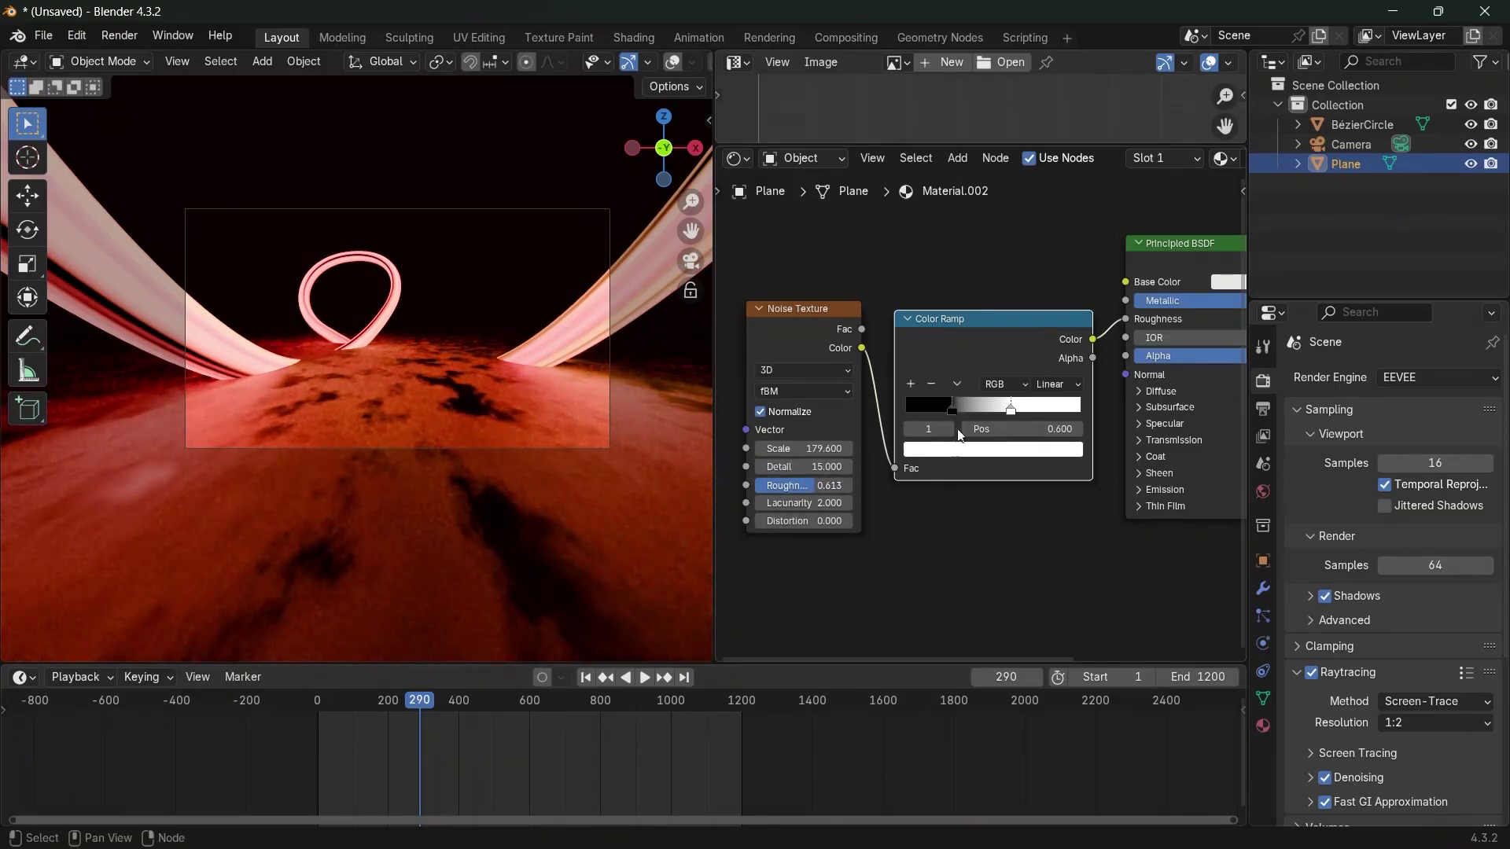
Move the Color Ramp's stops to 0.378 and 0.615, and set the black stop's colour Value to 0.2
left_click_drag(952, 410, 1028, 412)
left_click(976, 405)
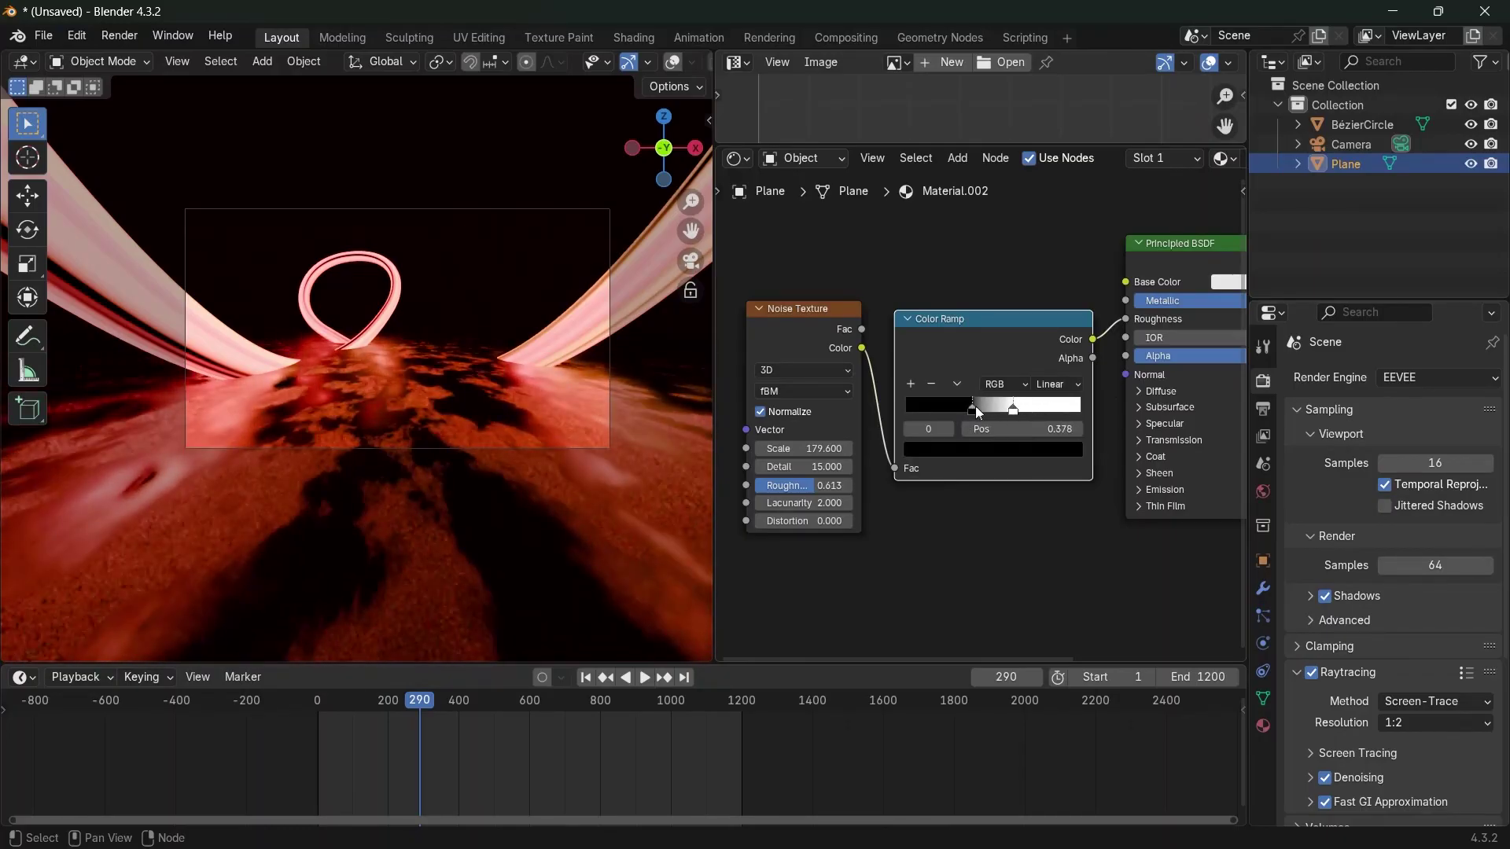
left_click(976, 451)
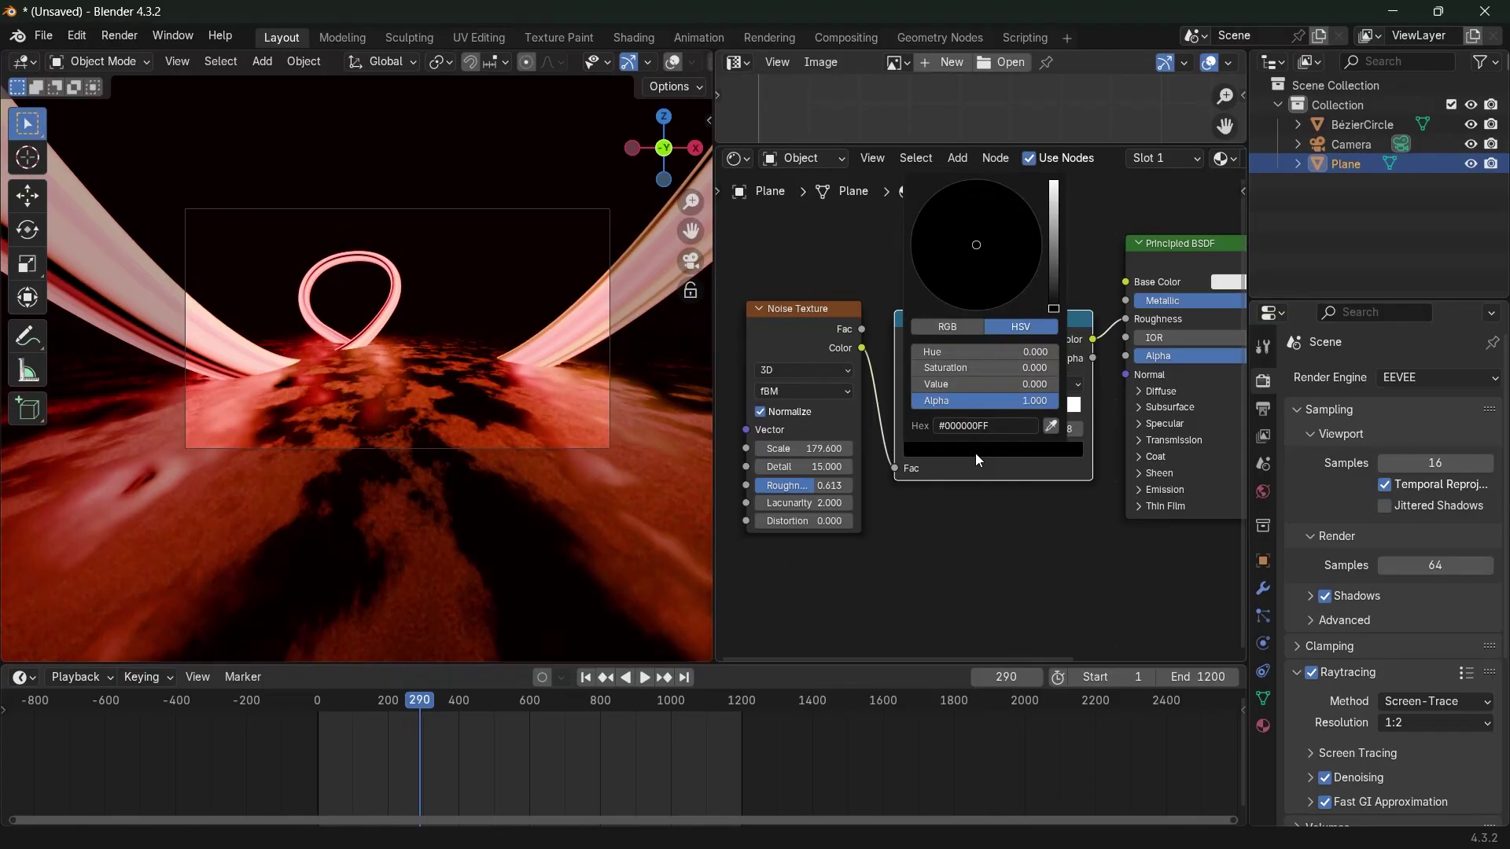
left_click(1002, 386)
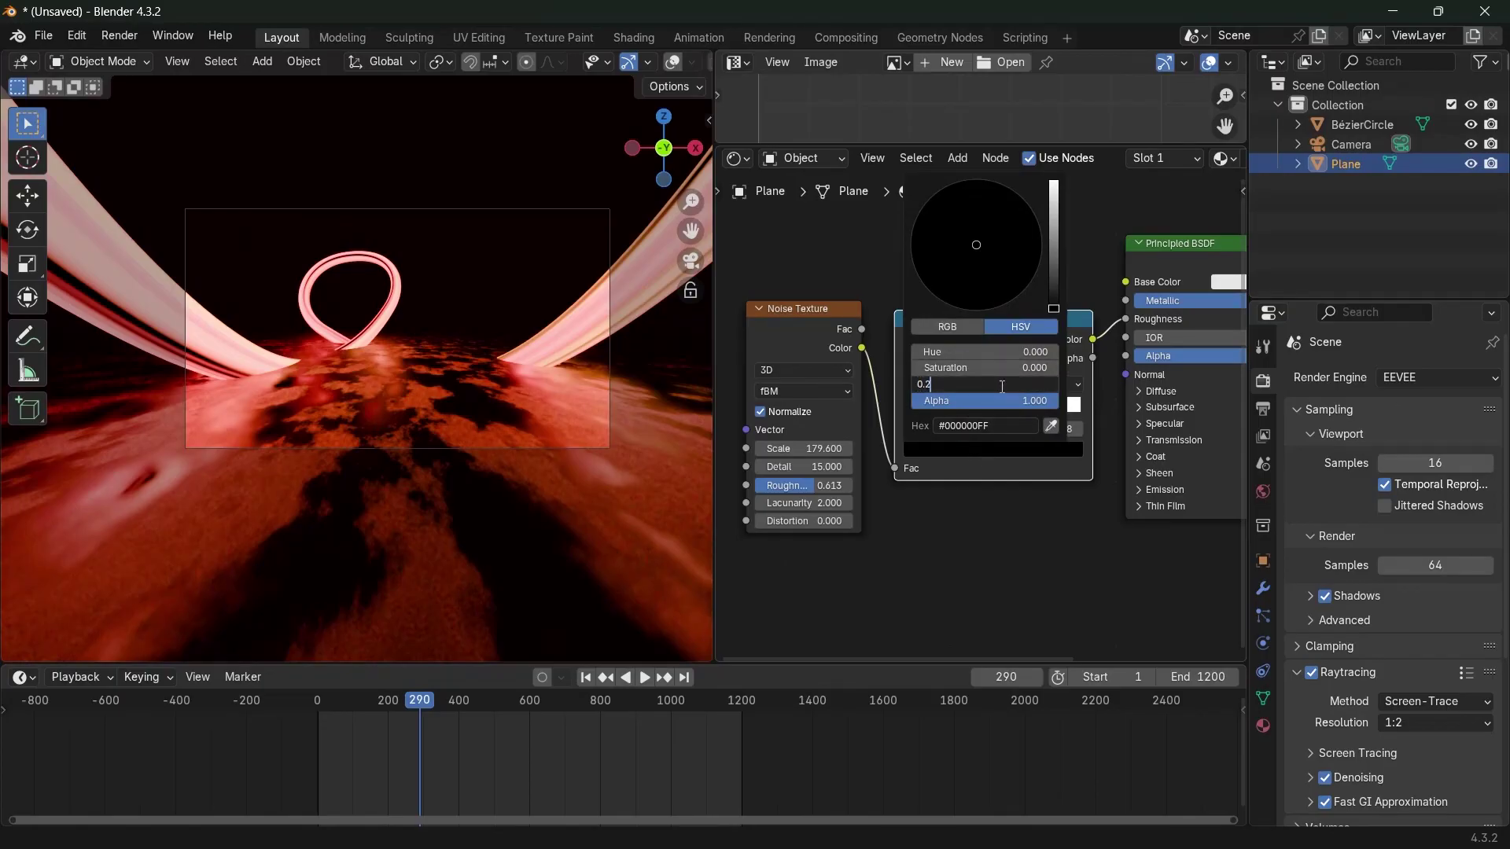
key("Return")
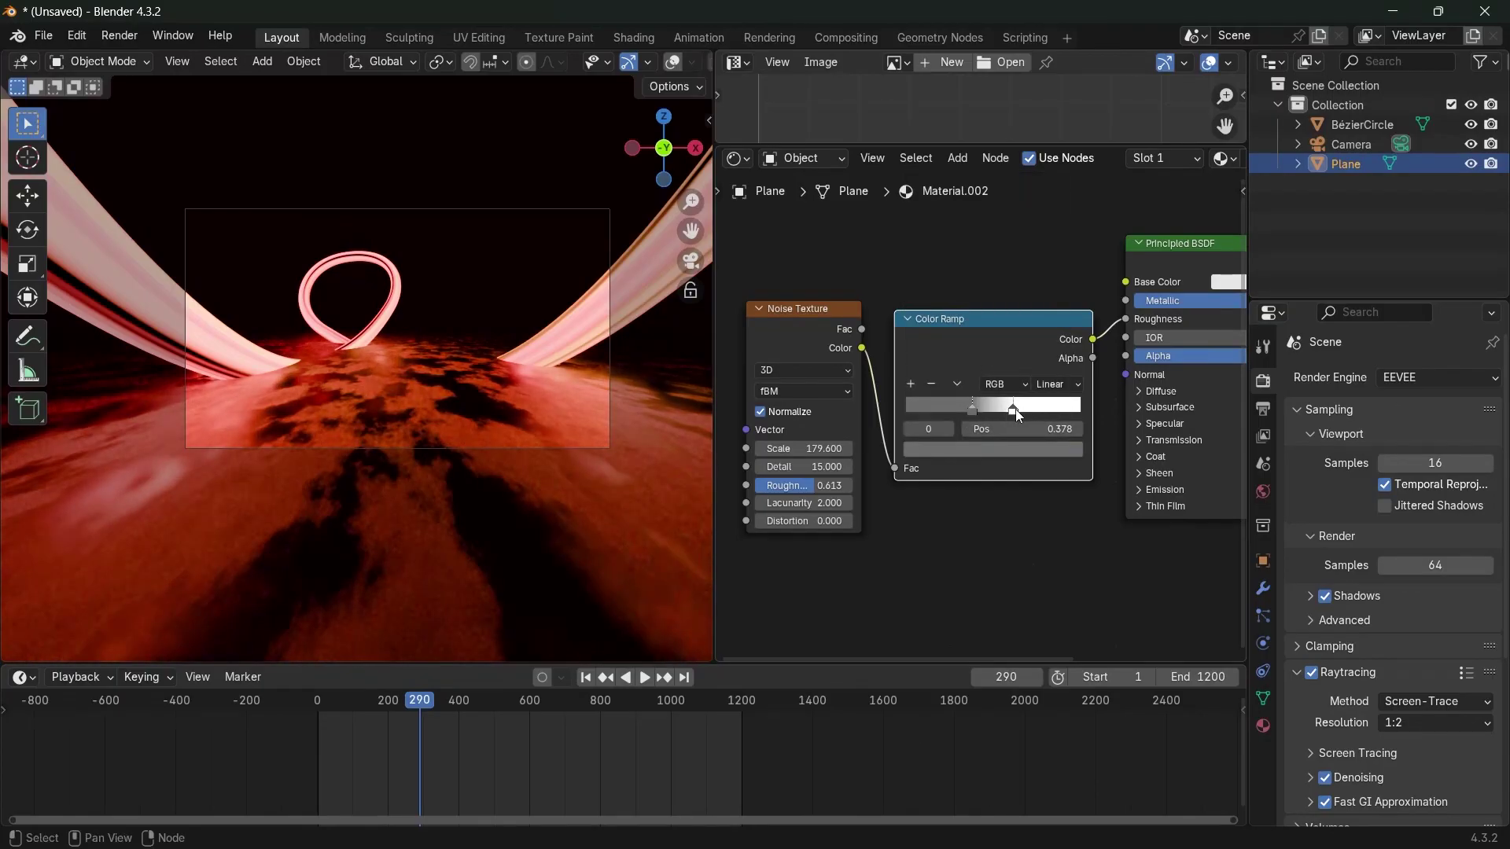
Set the white stop's colour Value to 0.800 and briefly play the animation to check the floor's reflections
left_click(1014, 409)
left_click(1017, 451)
left_click(965, 386)
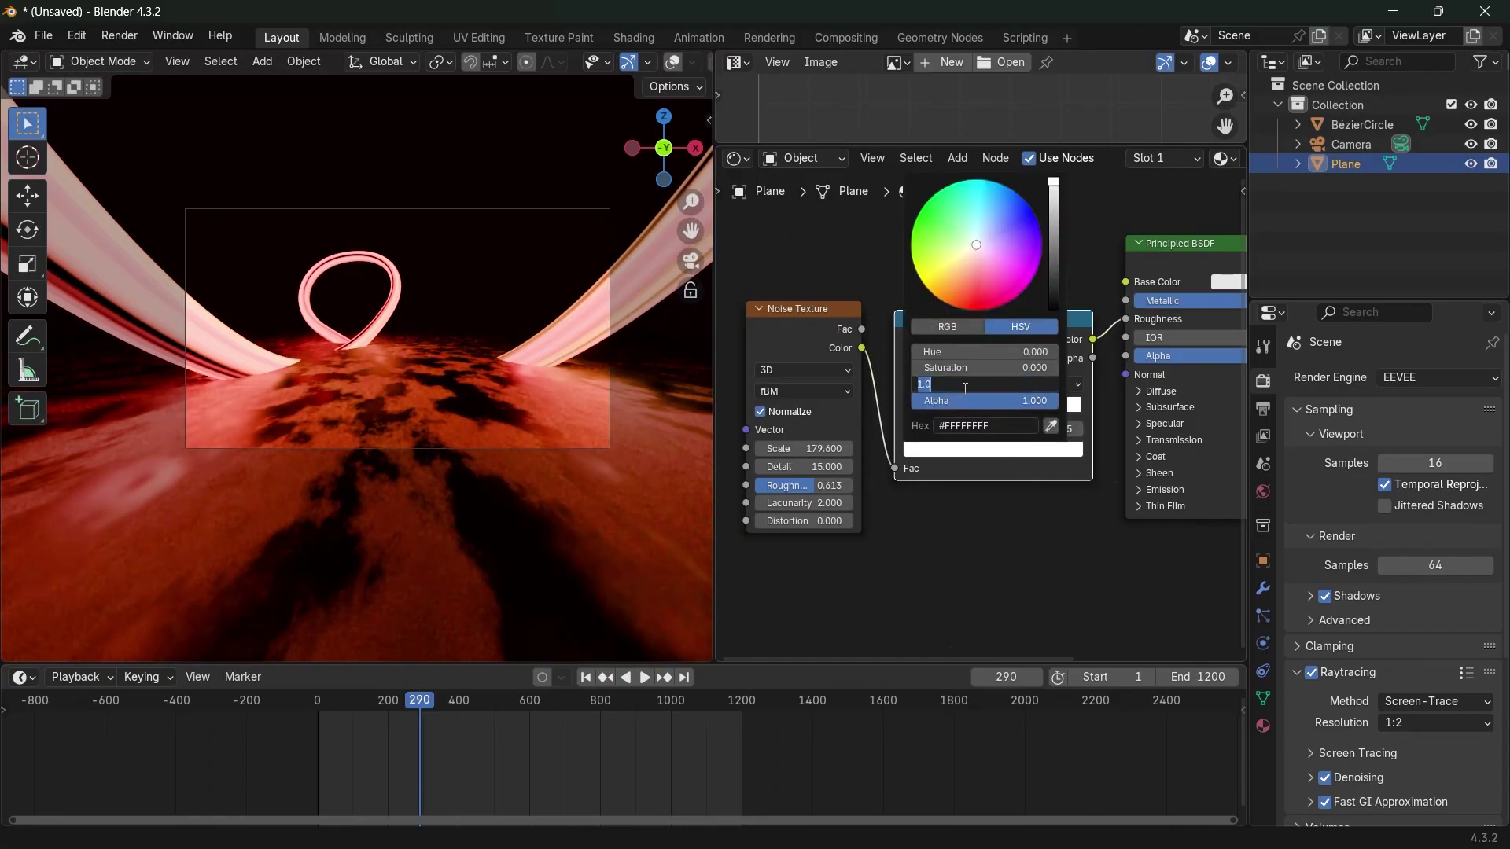
key("Return")
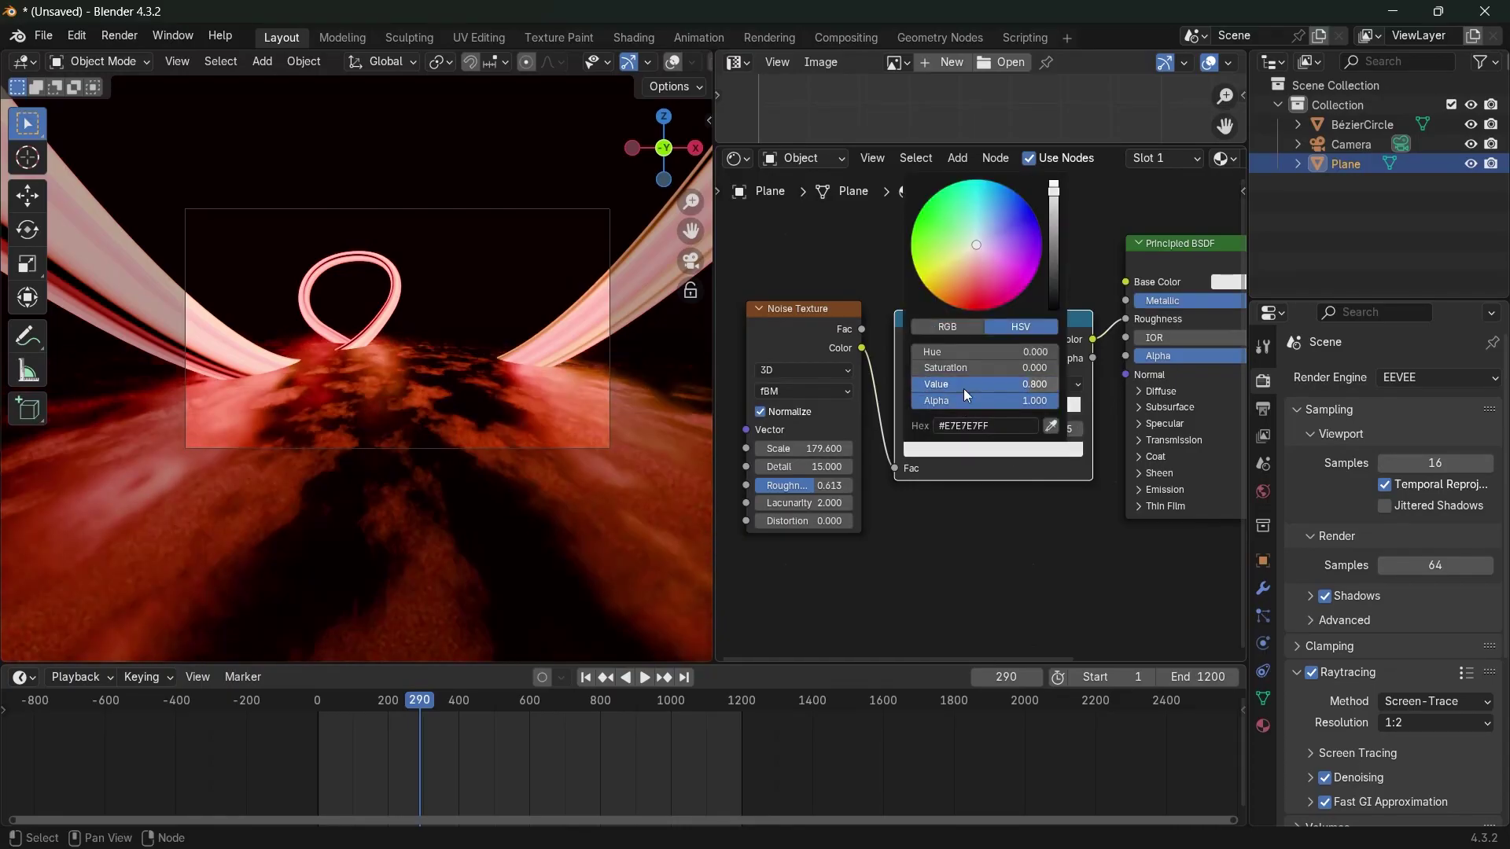
key("space")
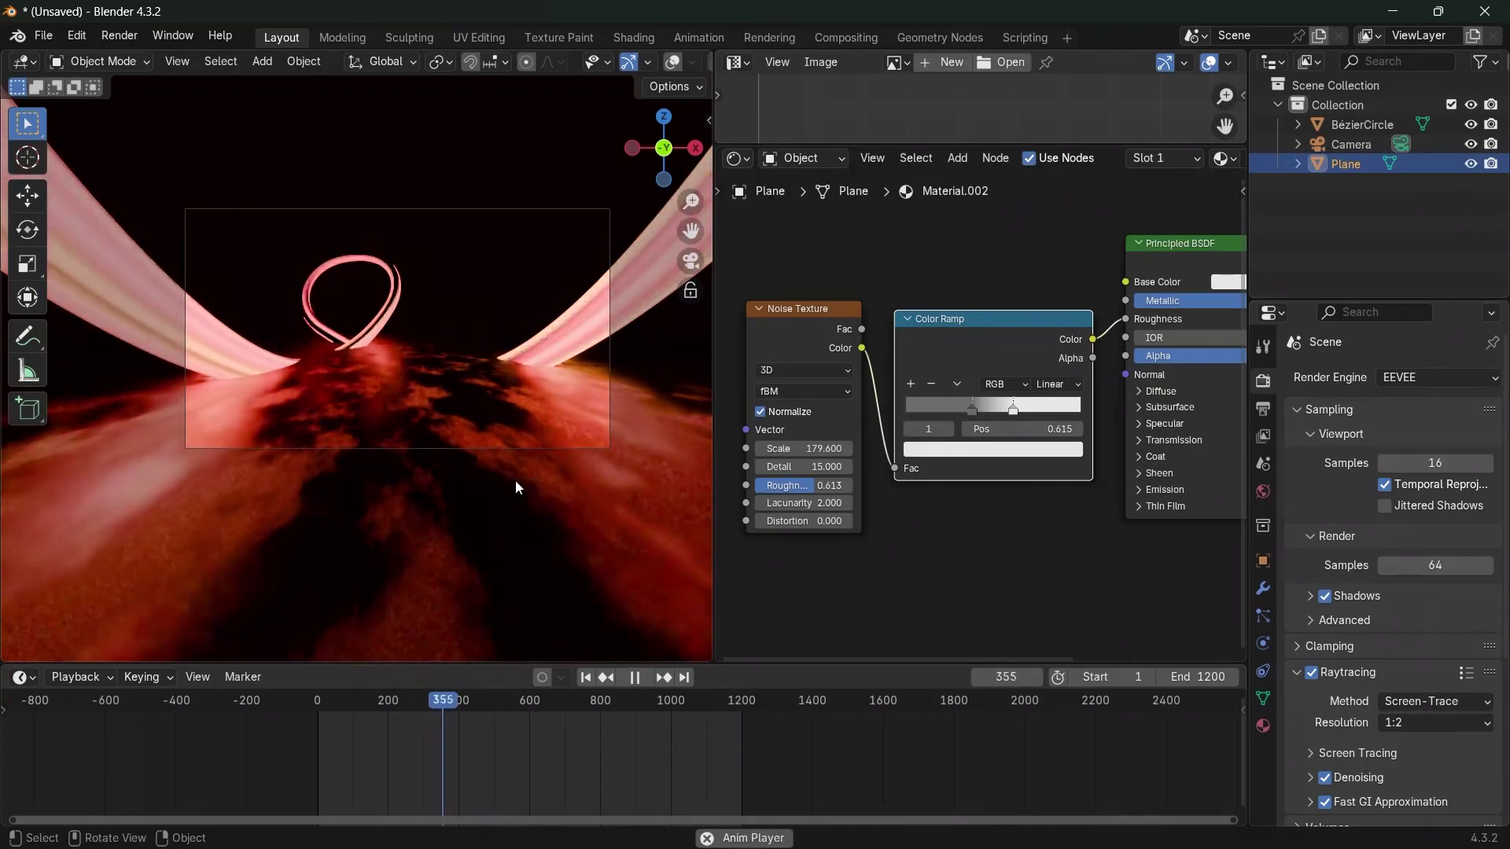
key("space")
Try adding a Voronoi Texture node before the Noise Texture, connecting its Color output to the noise's Vector input
middle_click_drag(746, 374, 848, 357)
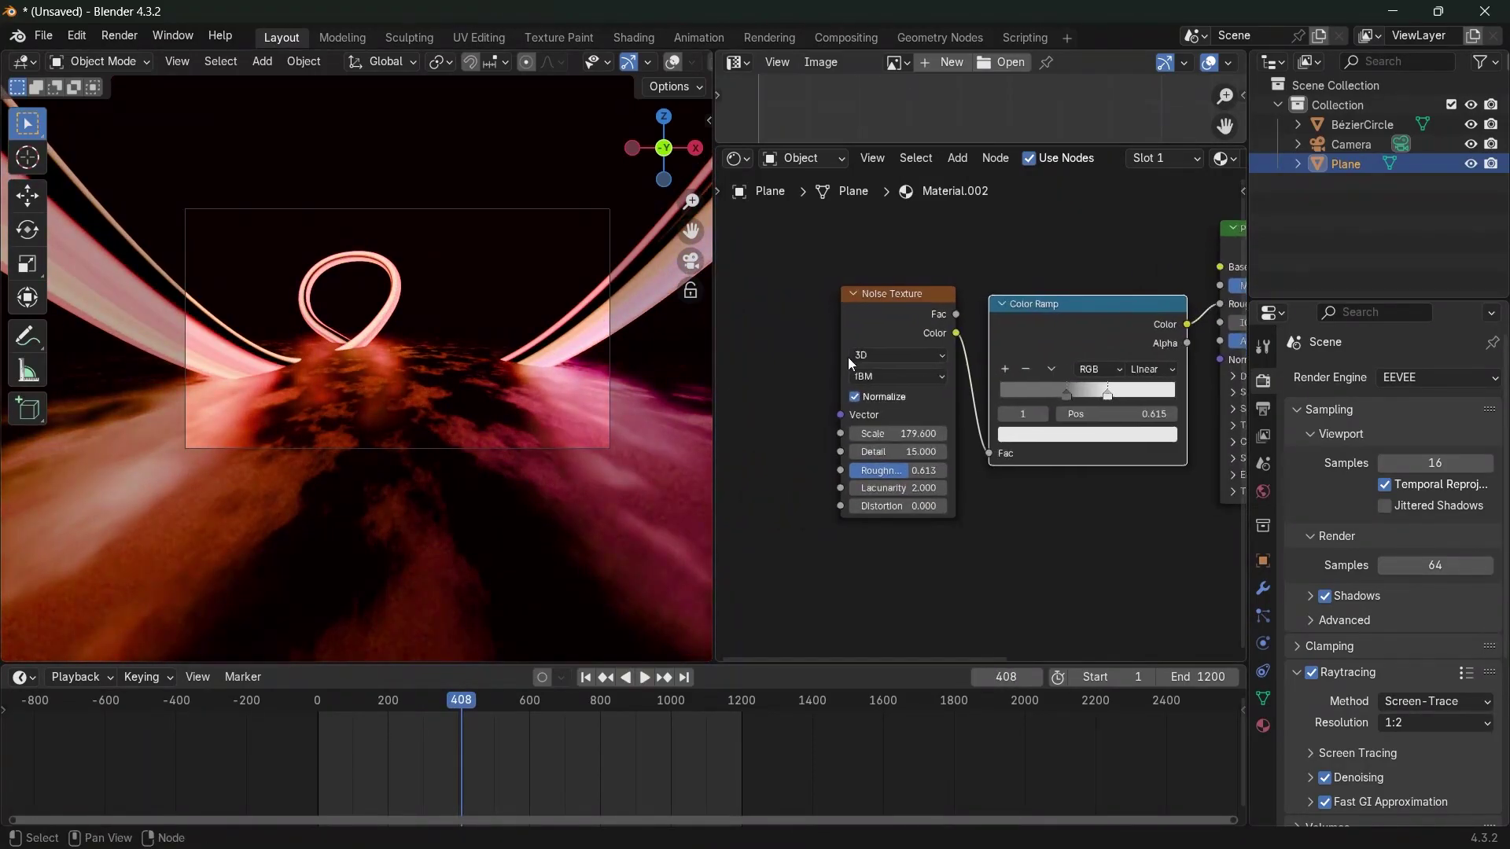
key("shift+a")
type("vo")
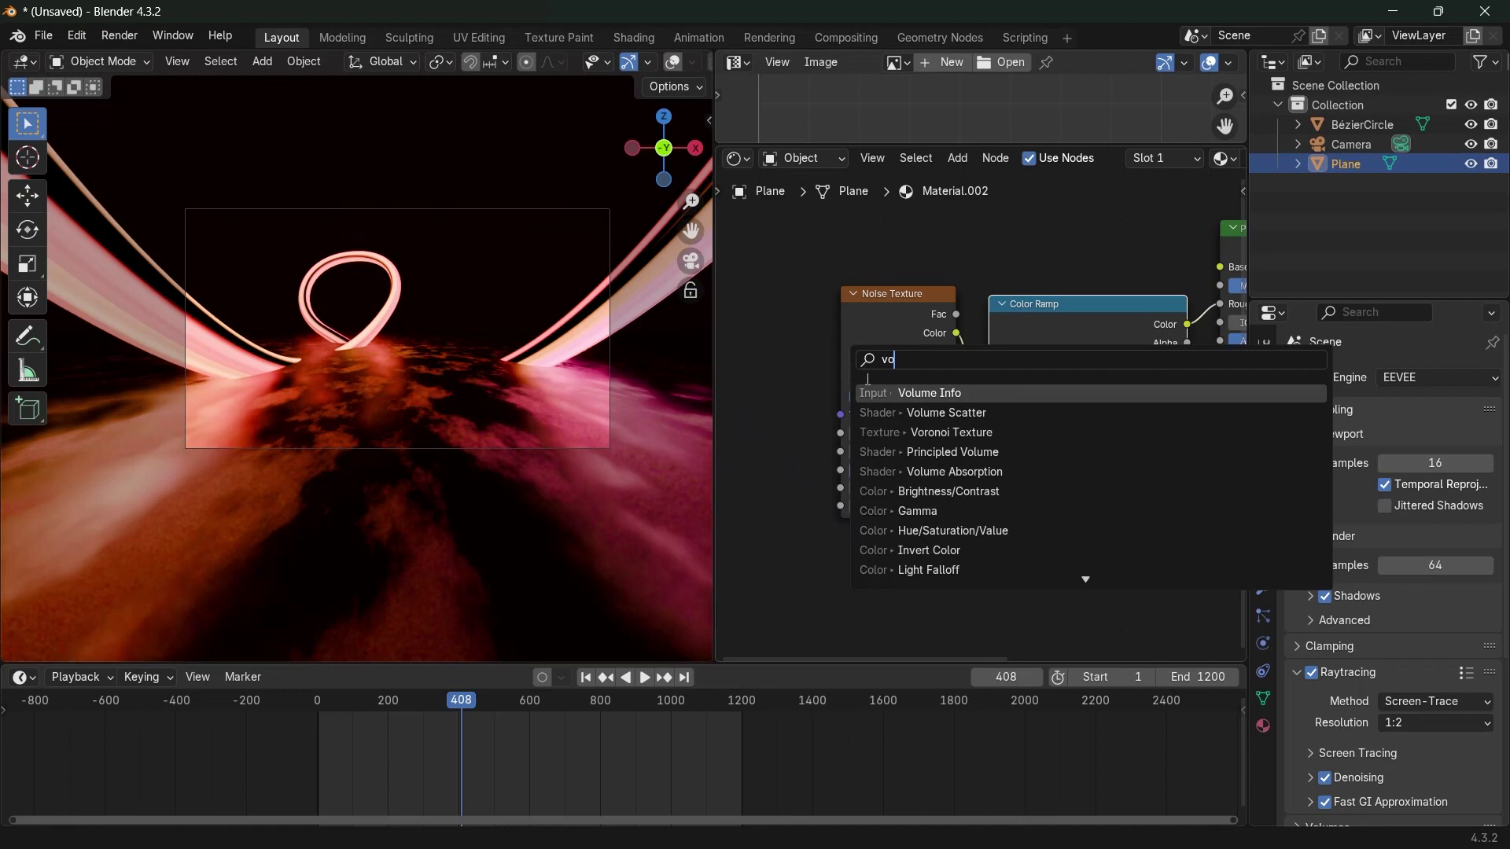
left_click(915, 433)
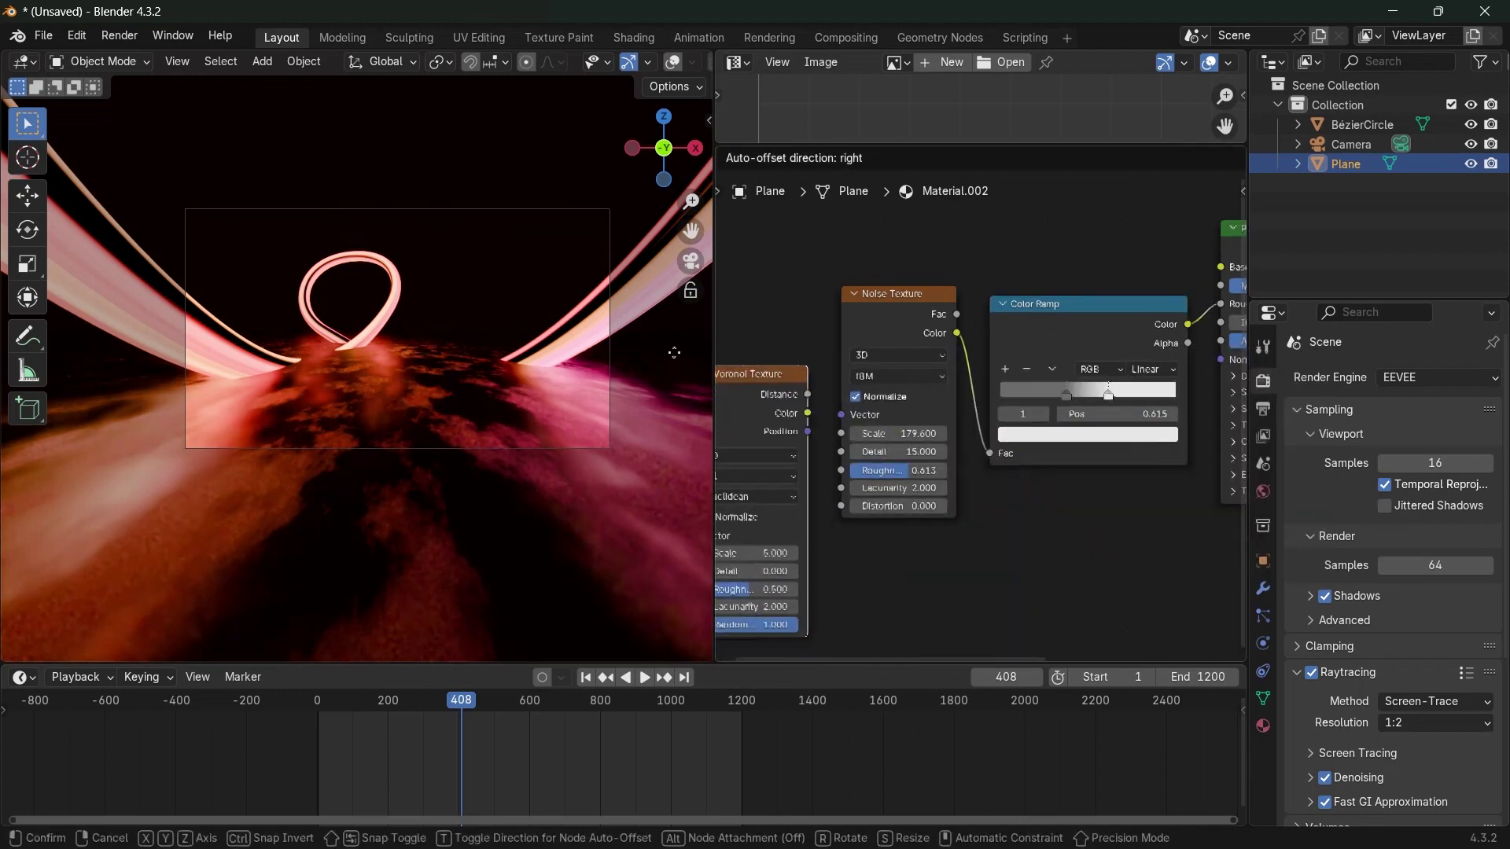
left_click(681, 355)
left_click_drag(788, 399, 882, 416)
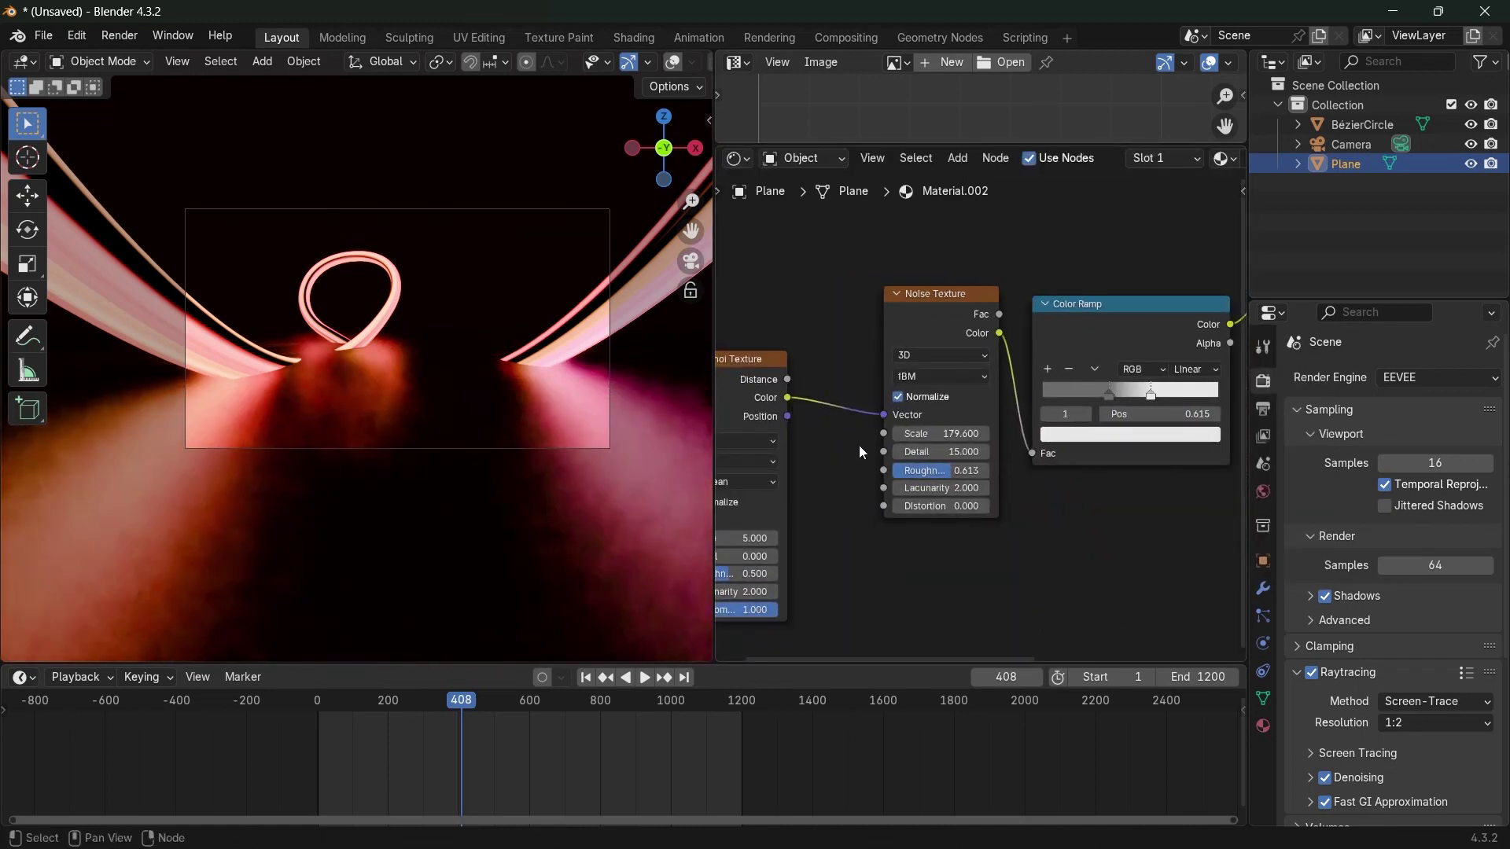
Feed the noise's Vector from the Voronoi Texture's Distance output instead, and try Voronoi Scale values of 159.450 and 58.310
middle_click_drag(859, 446, 910, 430)
left_click_drag(812, 523, 936, 523)
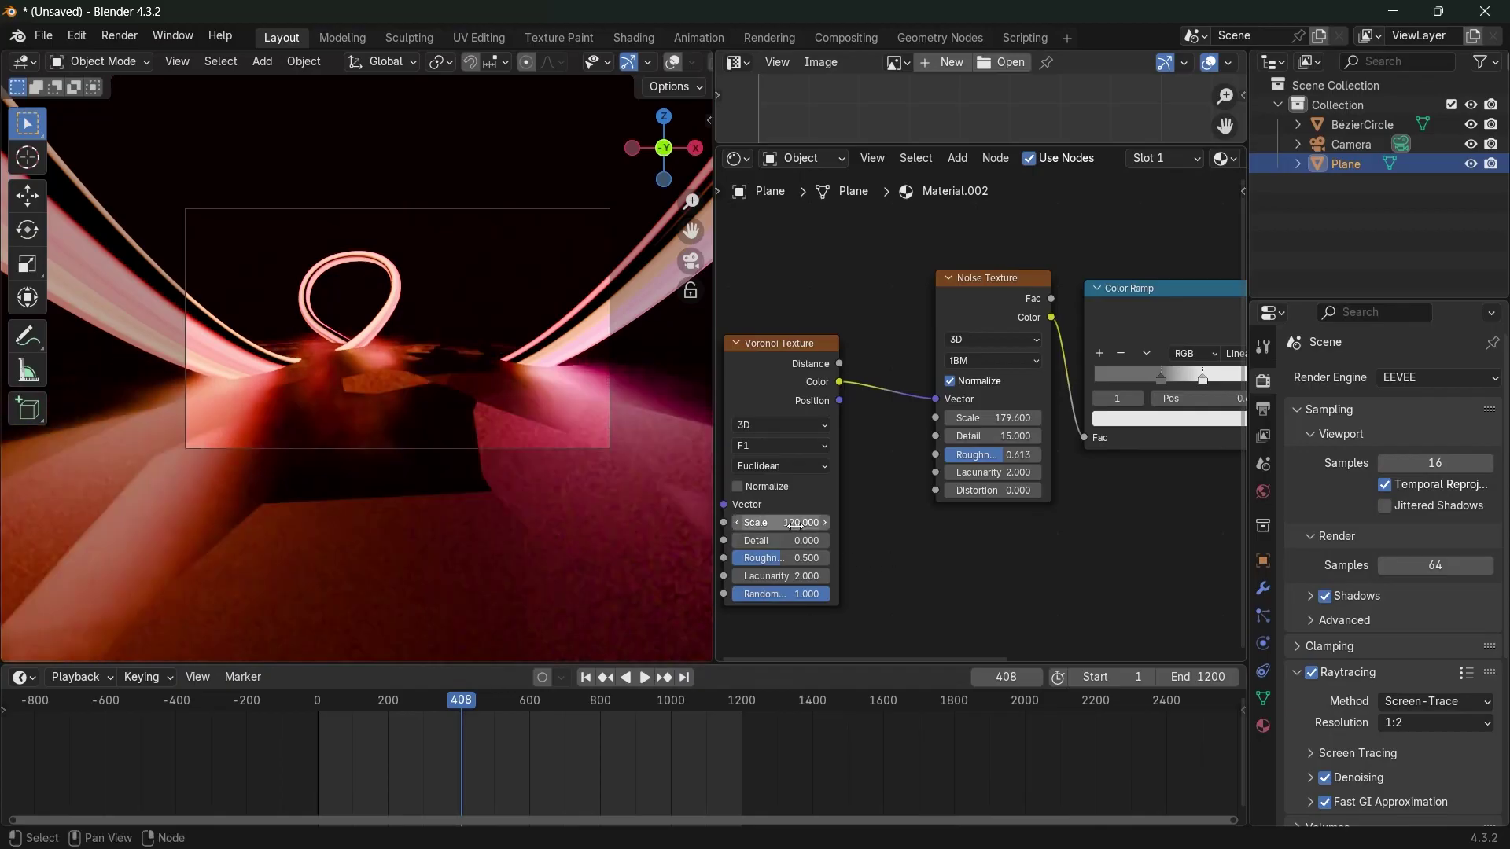
left_click_drag(799, 523, 836, 523)
left_click_drag(839, 362, 935, 398)
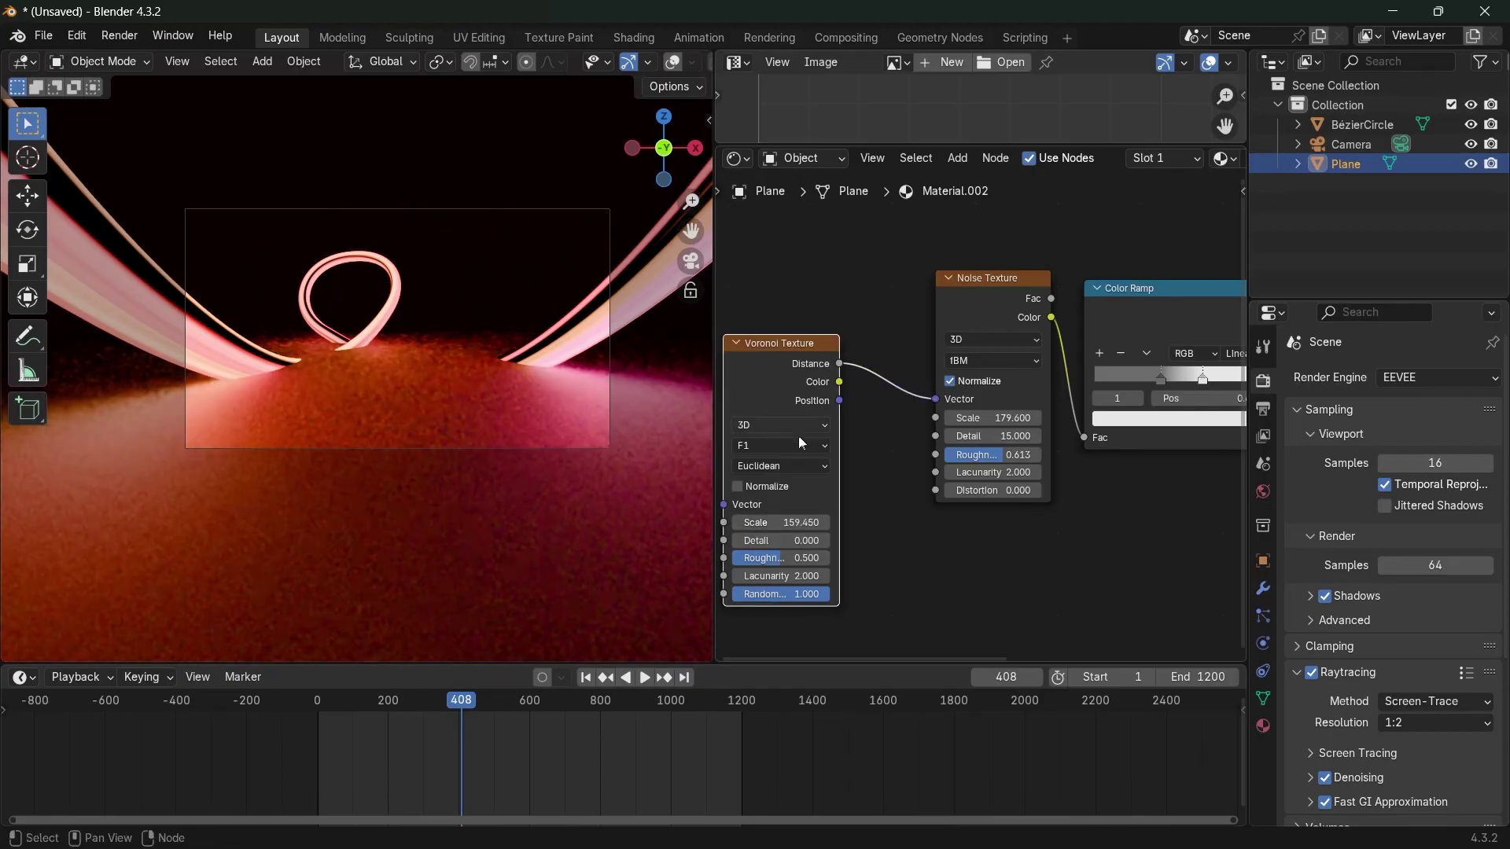
left_click_drag(773, 523, 721, 523)
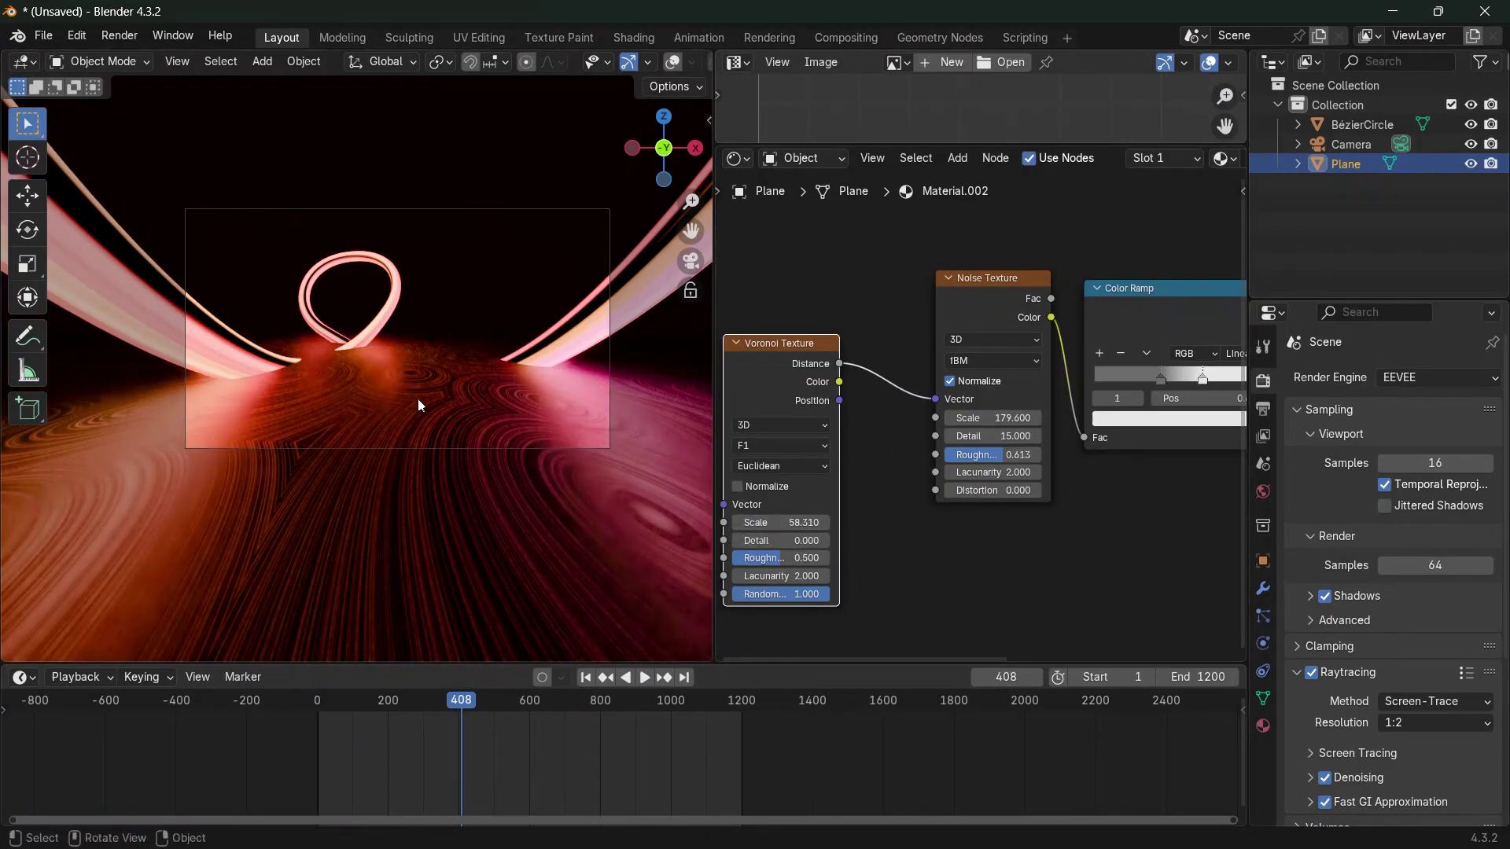
Try the Voronoi Texture between the Noise Texture and Color Ramp, with Scale 5 and 4.200 and its Distance output feeding Fac
left_click_drag(767, 377, 751, 473)
left_click_drag(730, 469, 1032, 317)
double_click(982, 466)
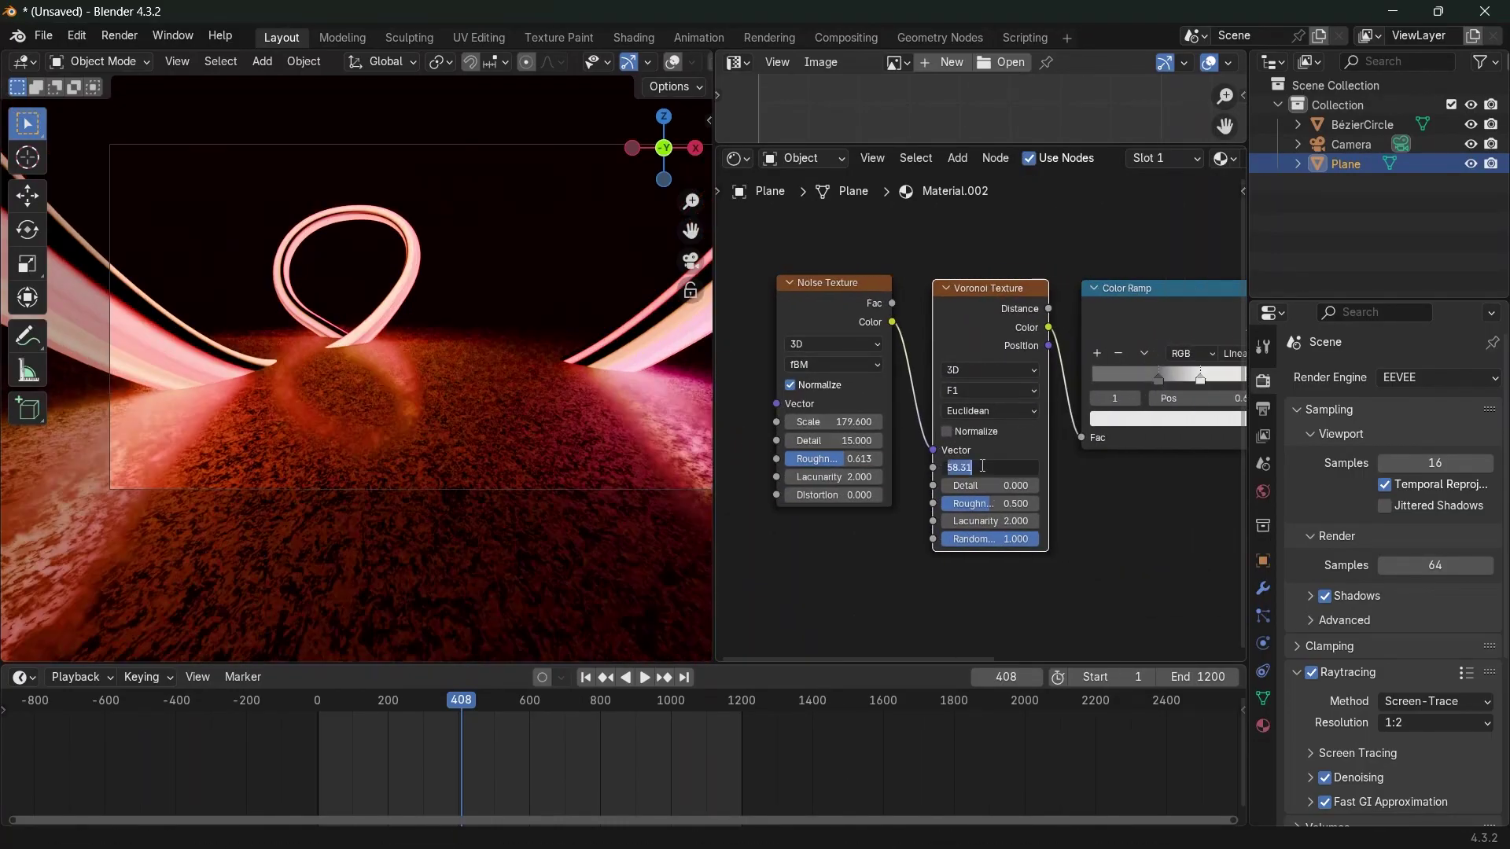
type("5")
key("Return")
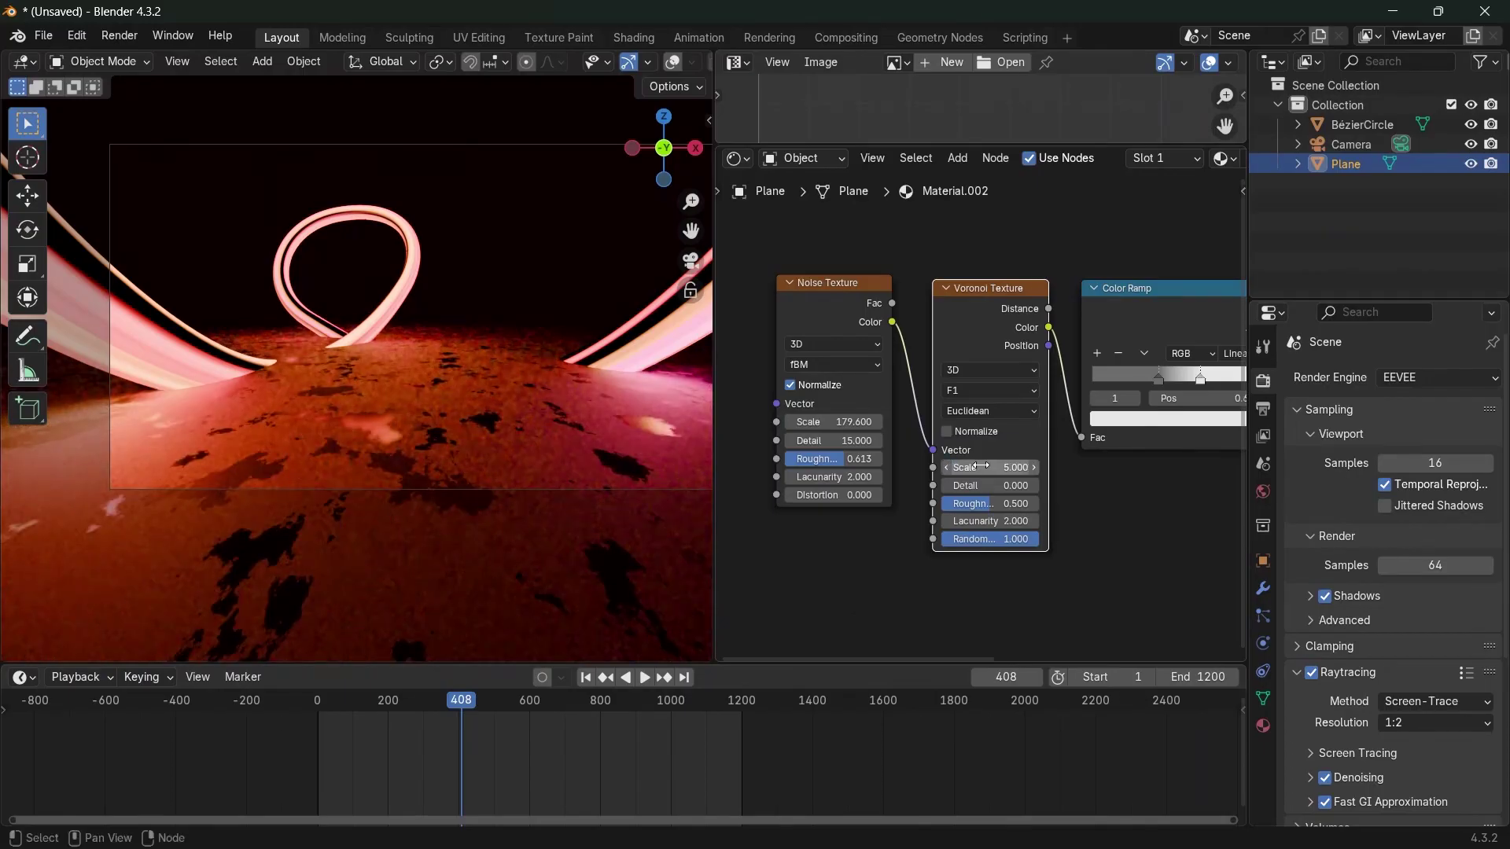
left_click_drag(1050, 308, 1082, 438)
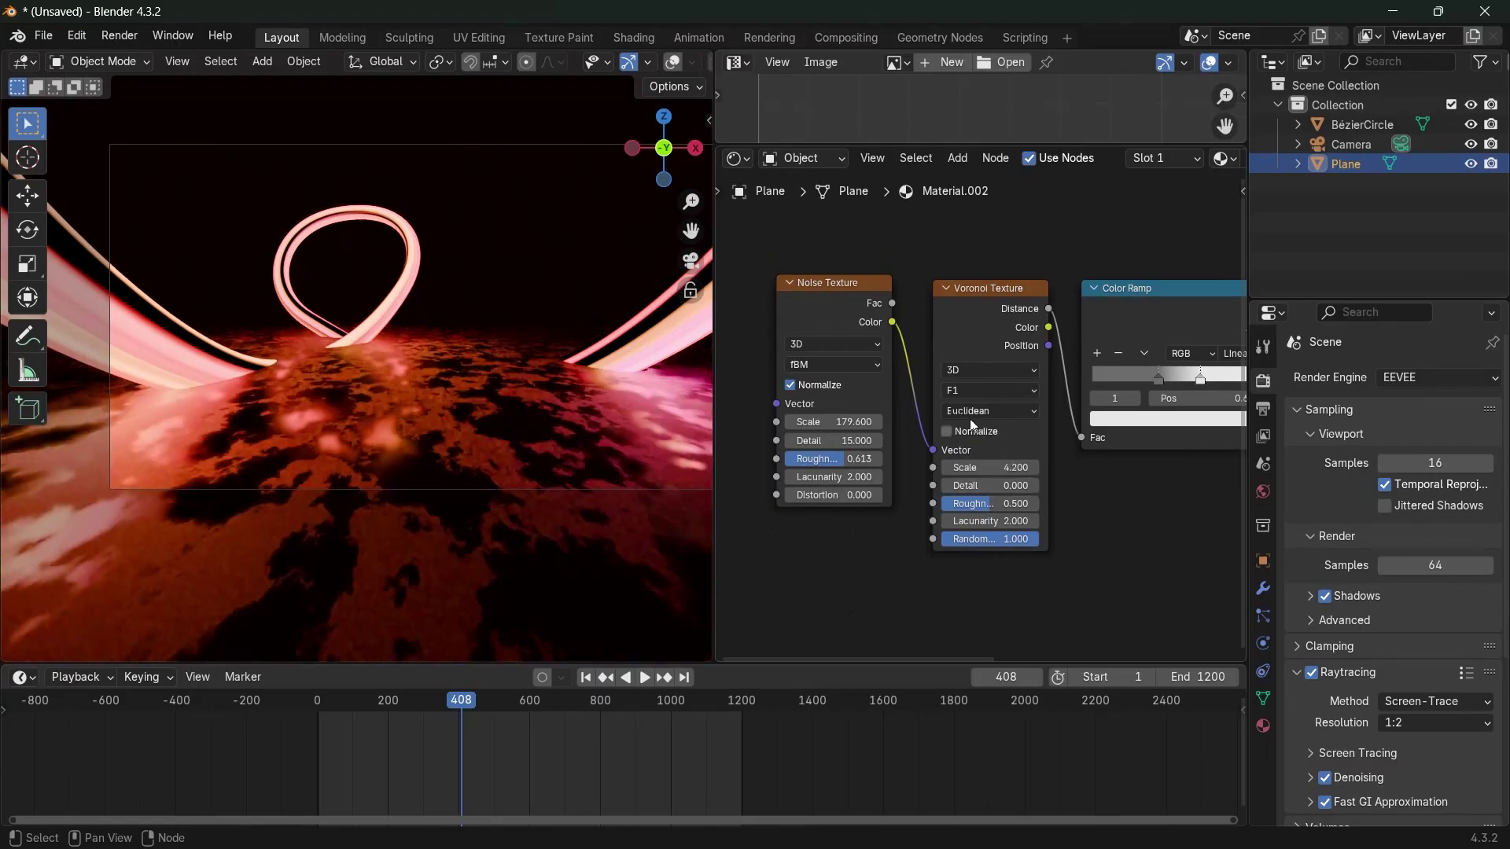
Delete the Voronoi Texture, reconnect the Noise Texture's Color output to the Color Ramp's Fac, and preview the animation
left_click(959, 300)
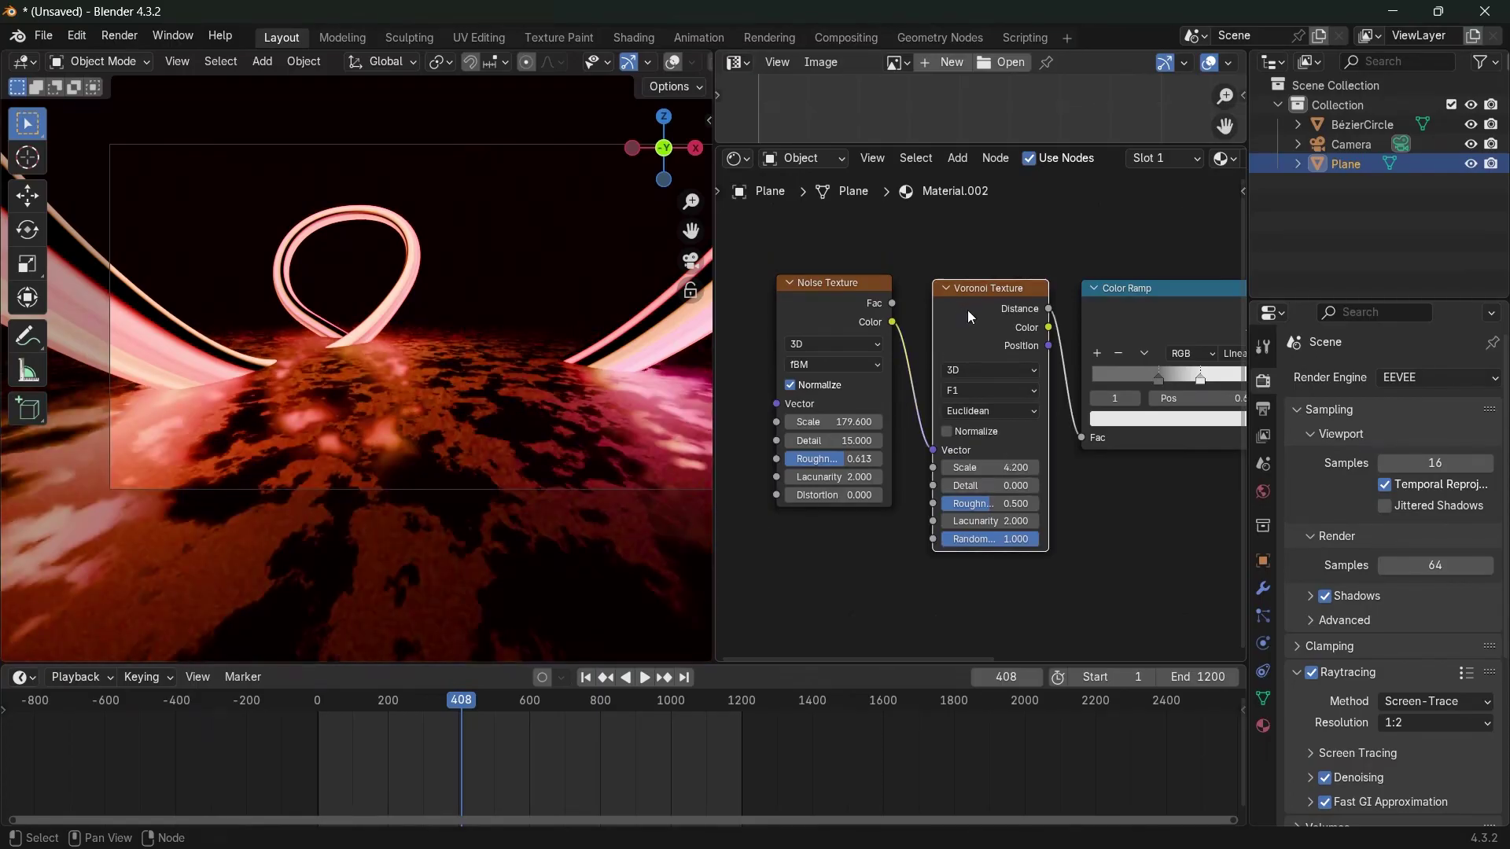
key("ctrl+x")
key("ctrl+z")
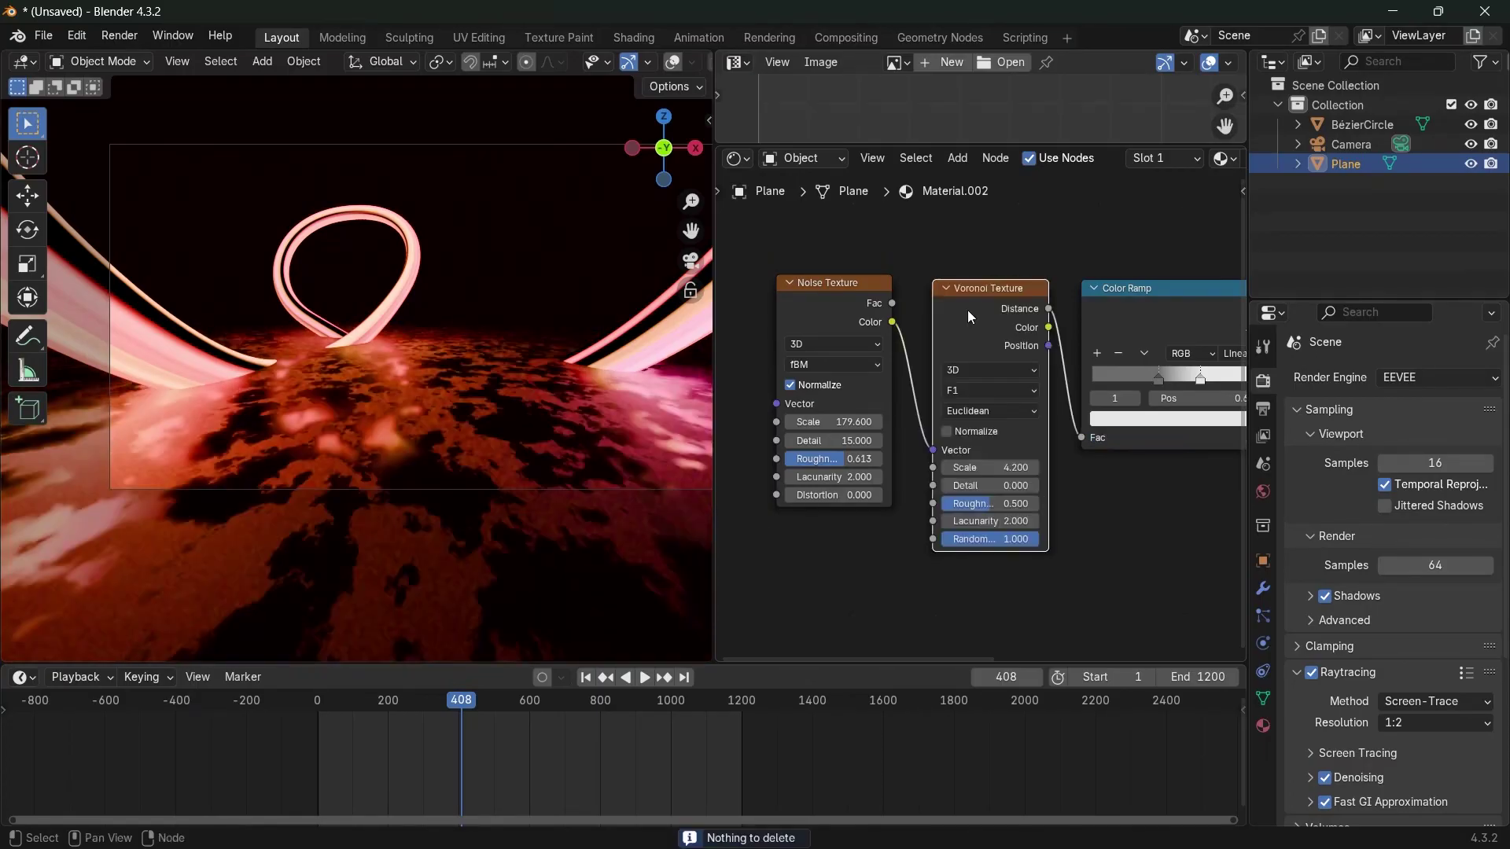
key("shift")
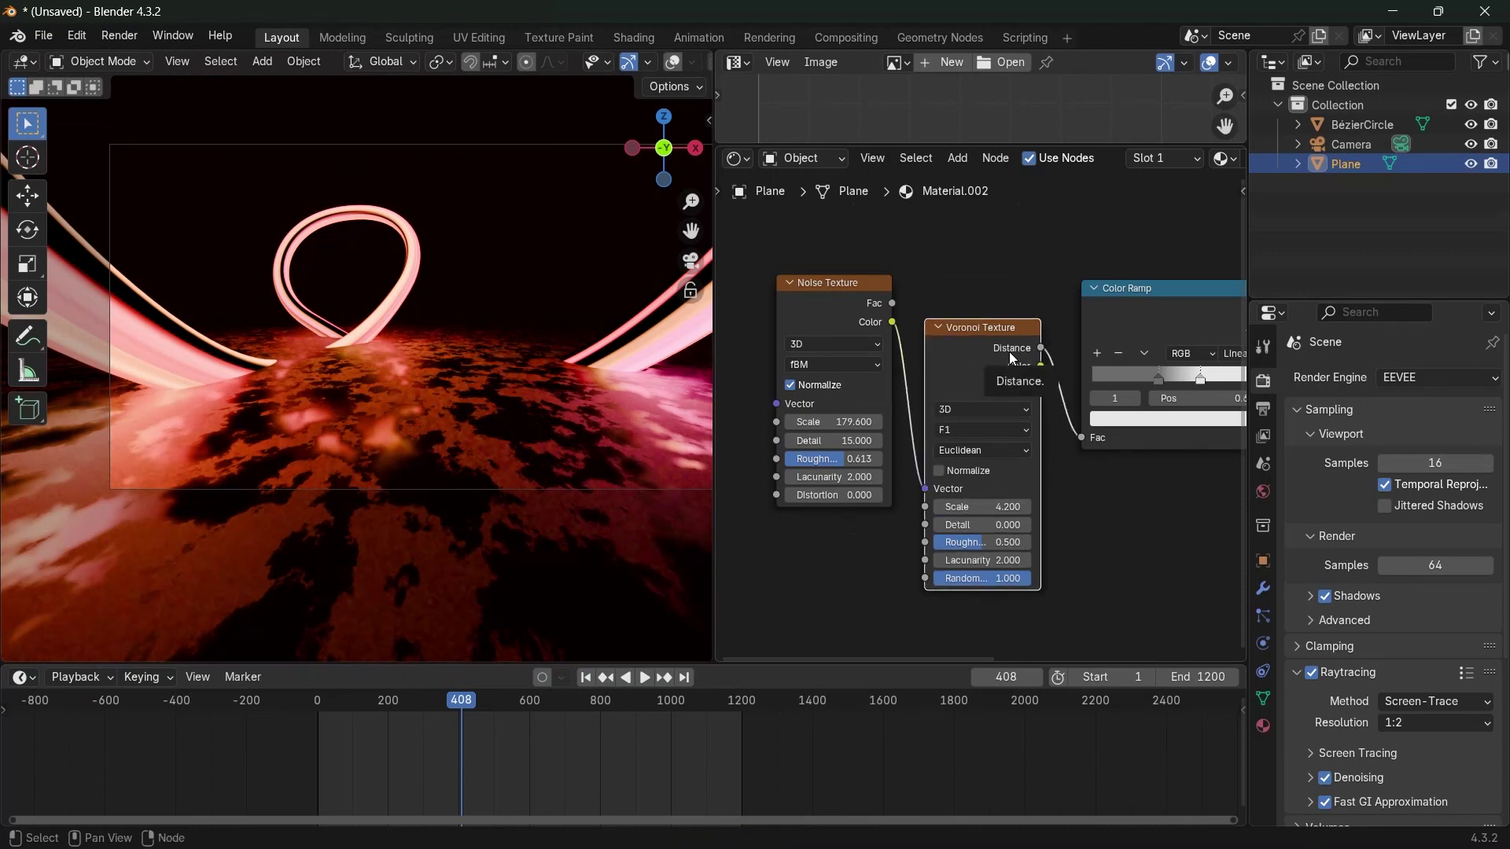
key("x")
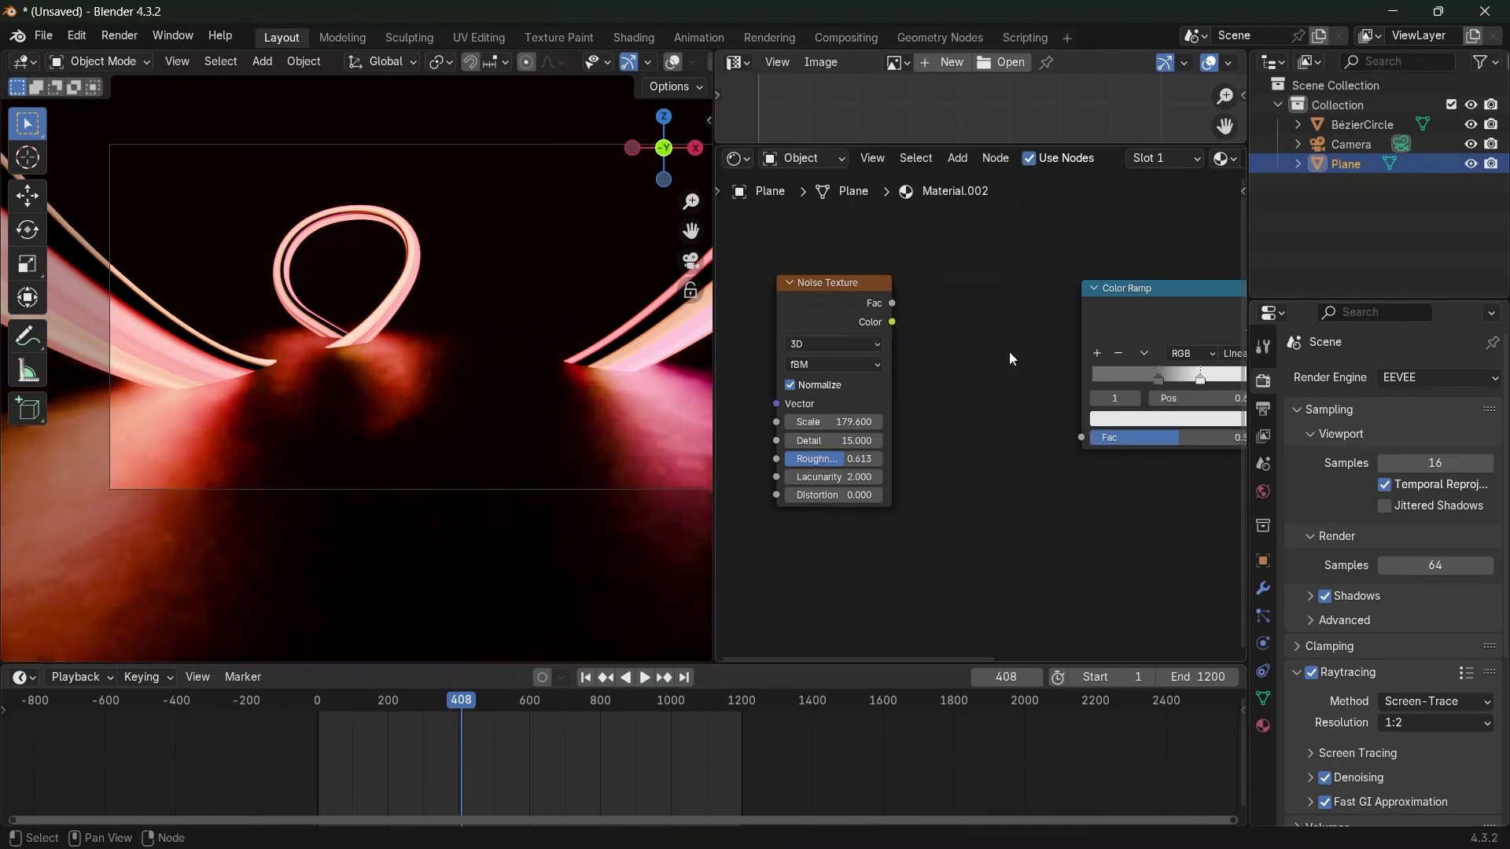
left_click_drag(893, 323, 1084, 438)
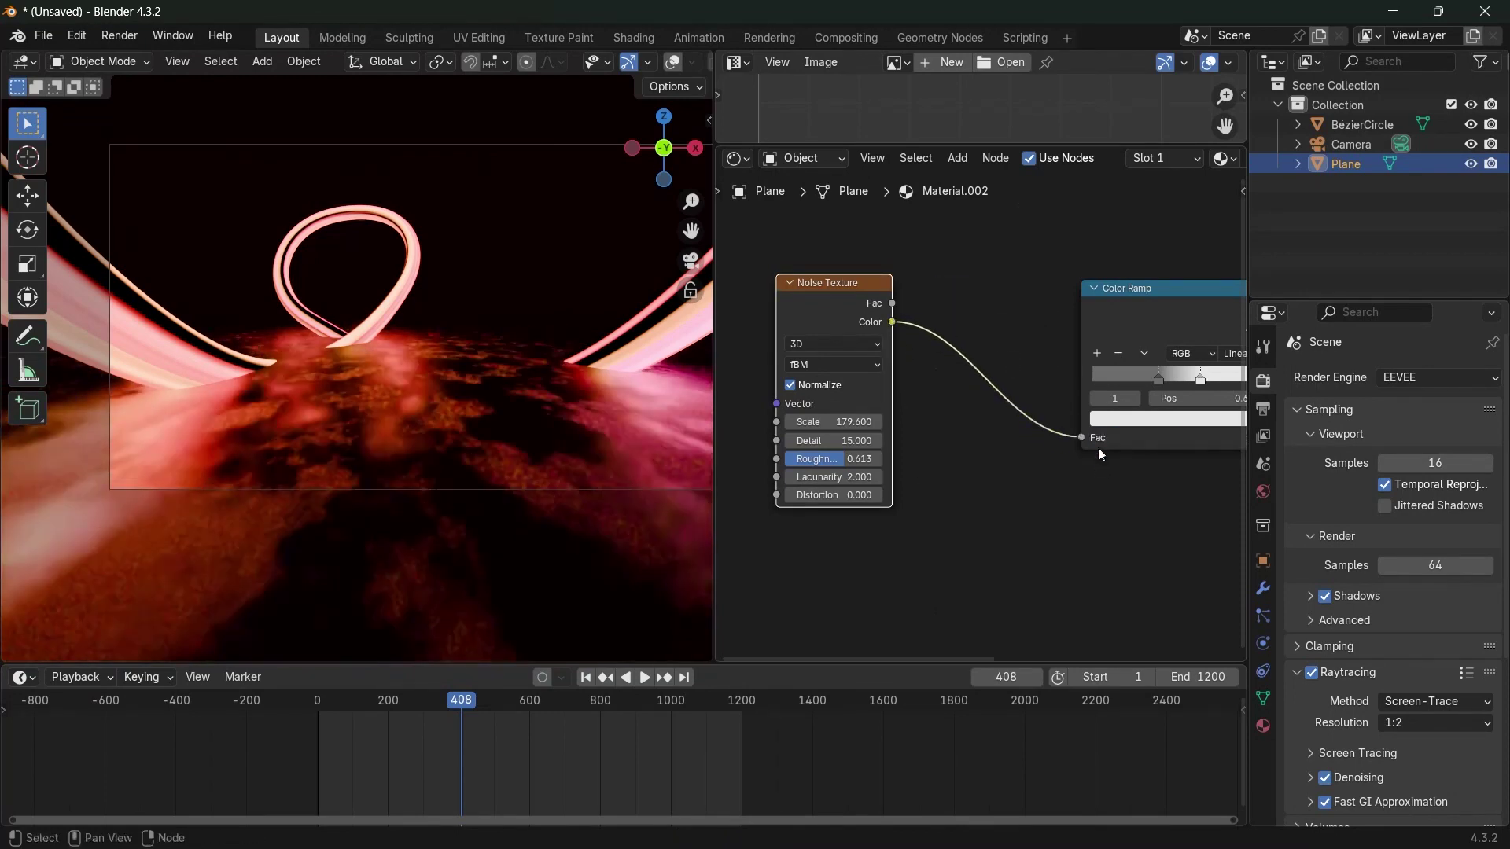
key("space")
key("space")
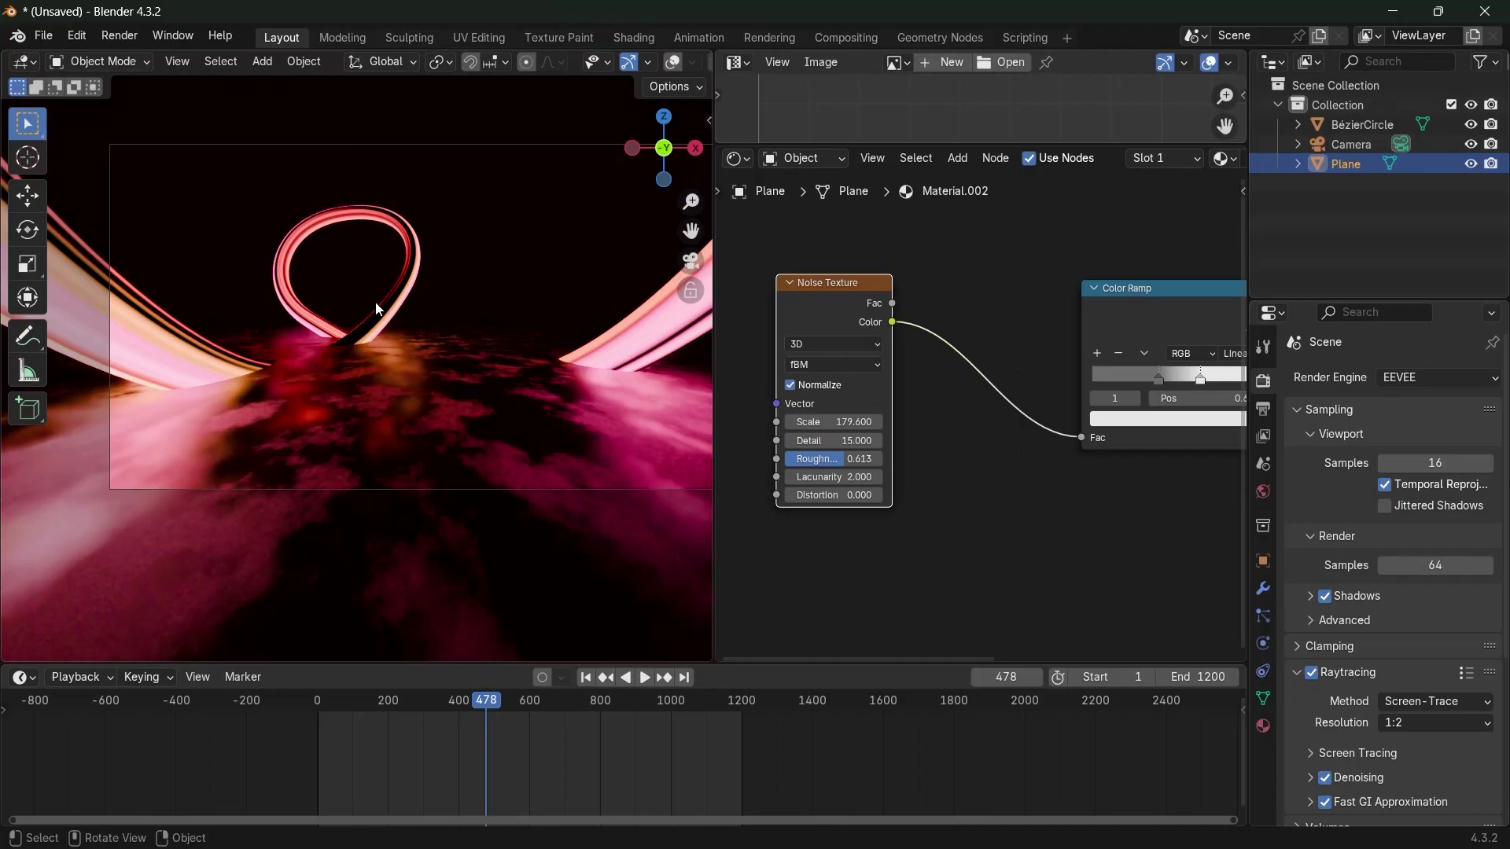
Switch the node editor to the Compositor, enable Use Nodes and frame all the nodes
left_click(733, 161)
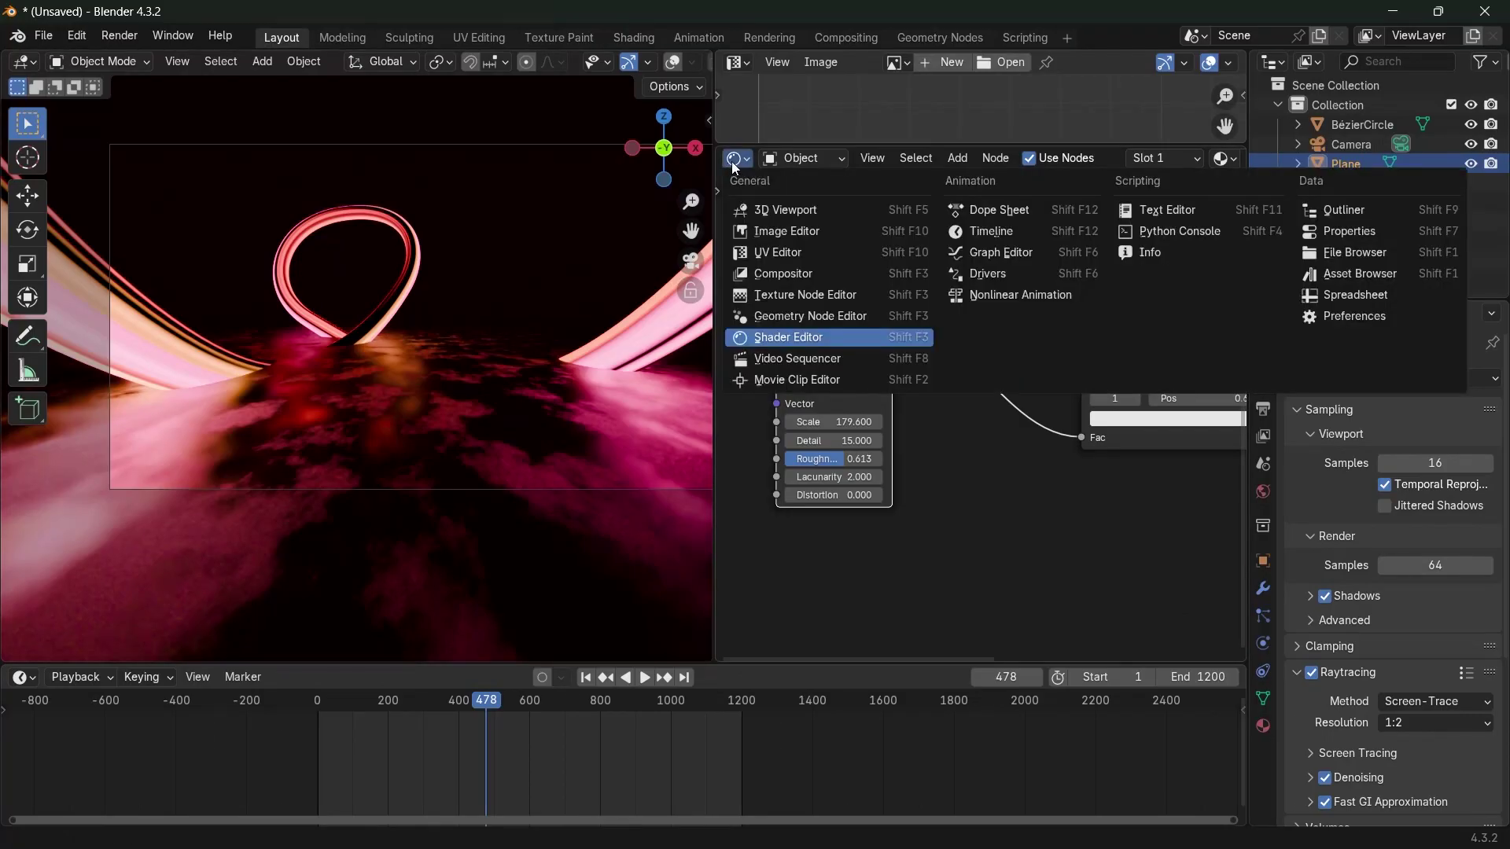
left_click(829, 272)
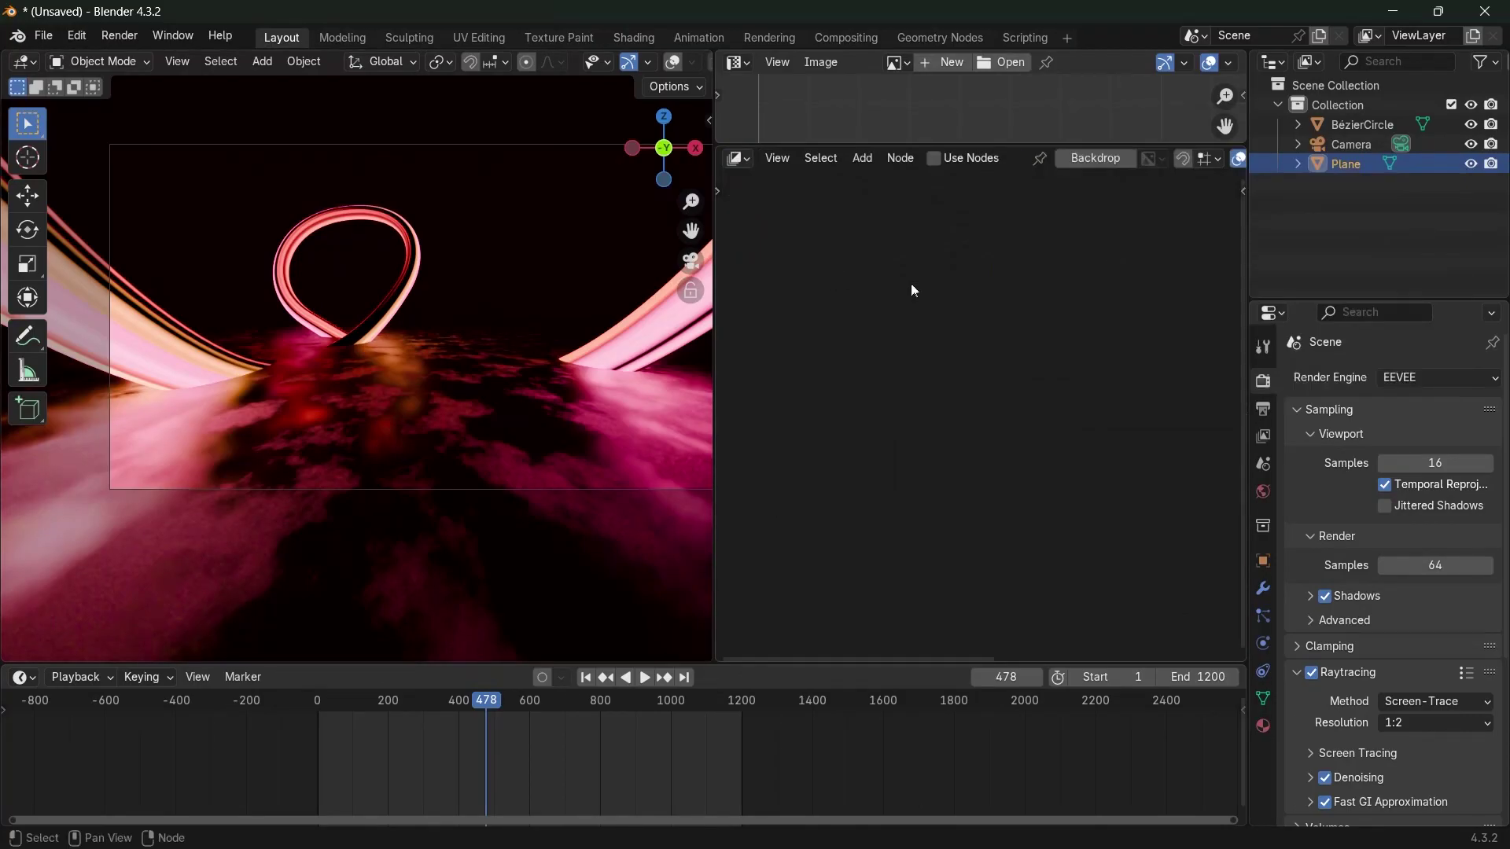
left_click(935, 160)
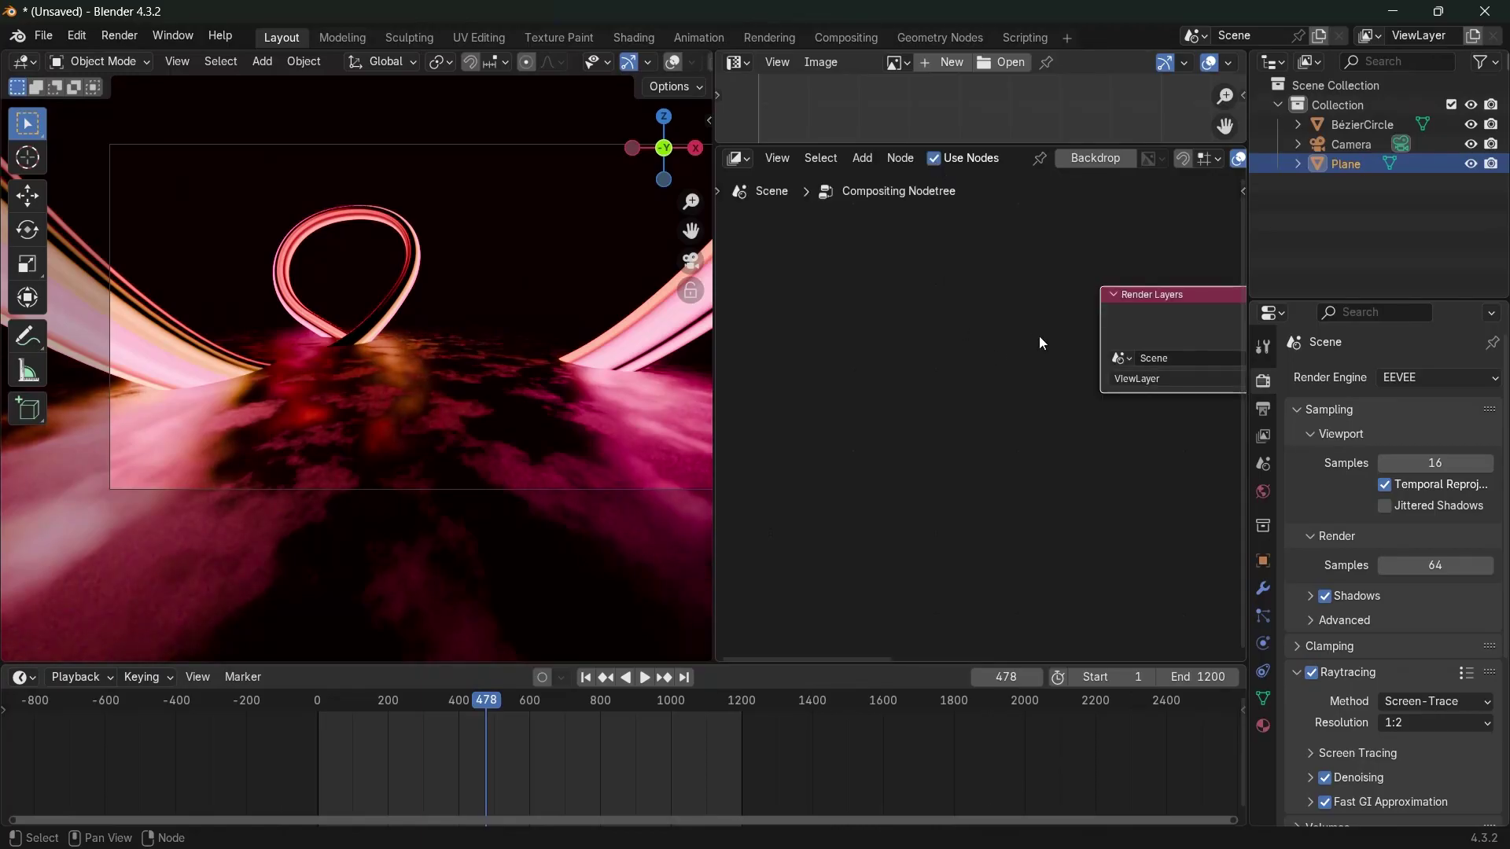
key("Home")
Insert a Glare node between Render Layers and Composite, and set its type to Bloom
key("shift+a")
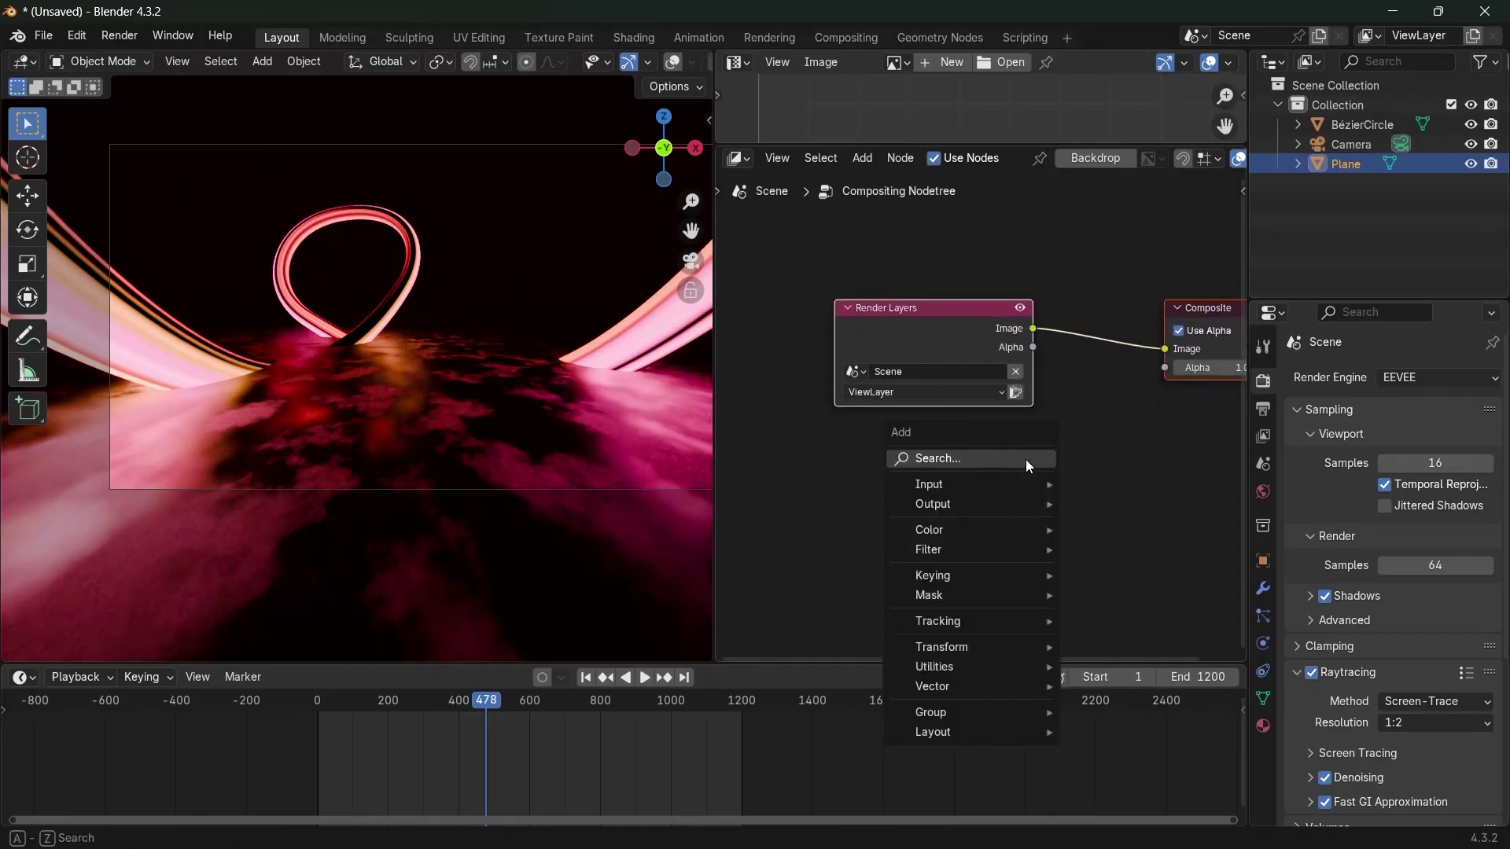
type("ga")
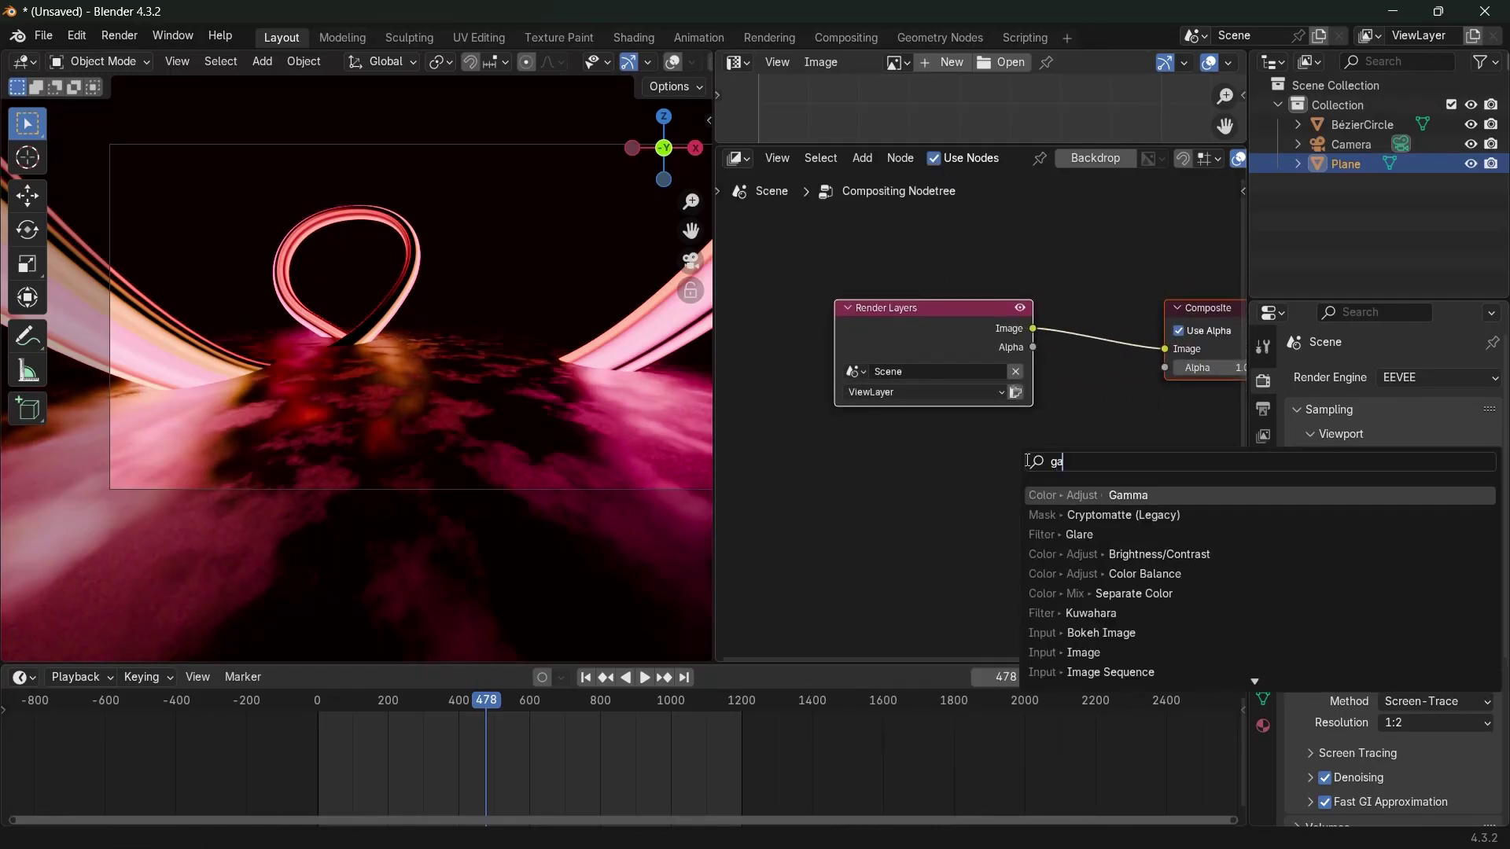
left_click(1081, 534)
left_click(1063, 326)
left_click(1092, 378)
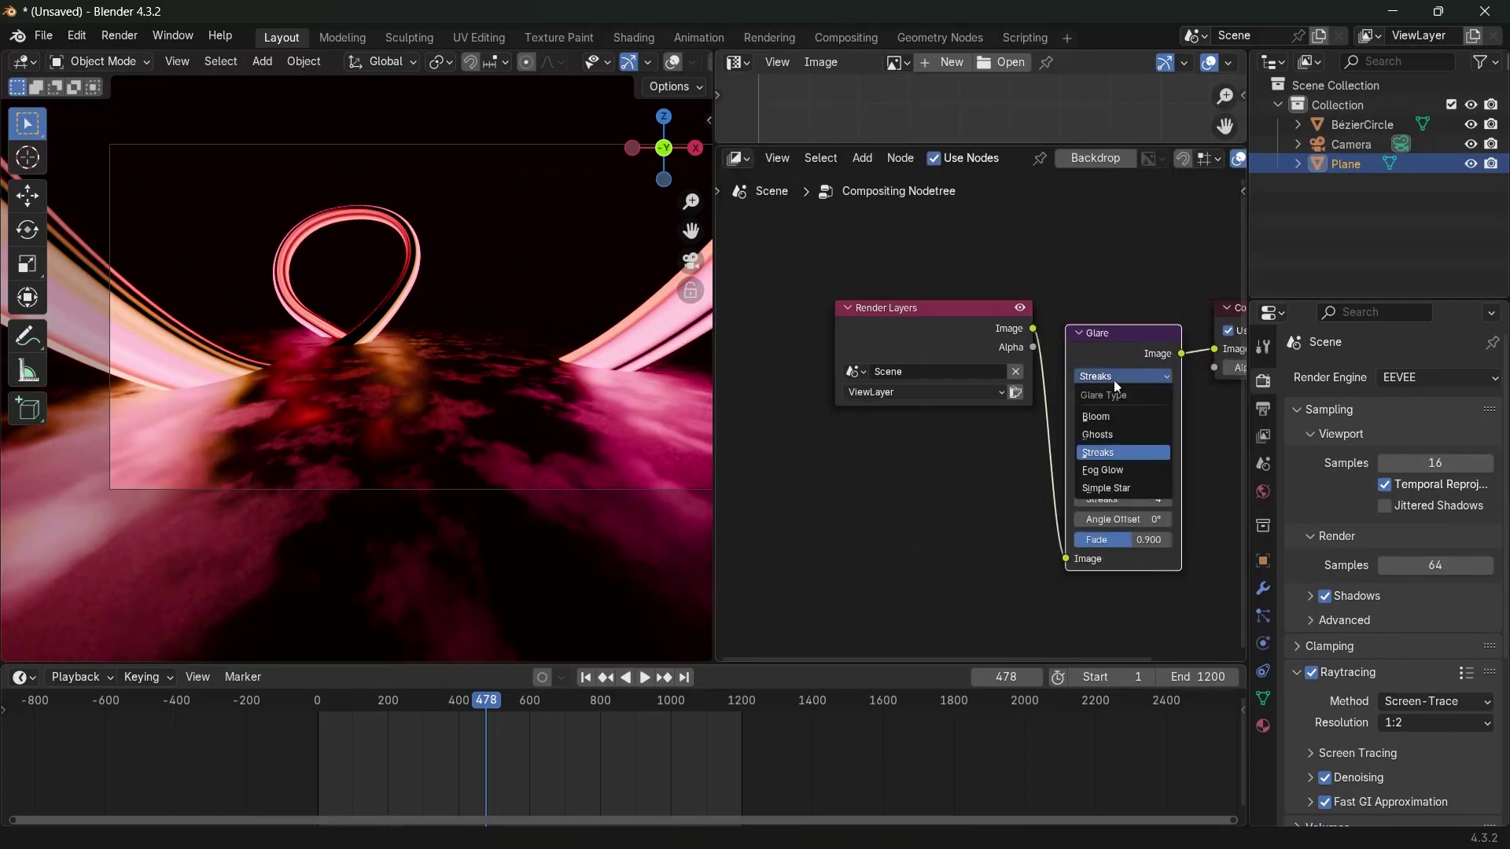
left_click(1101, 416)
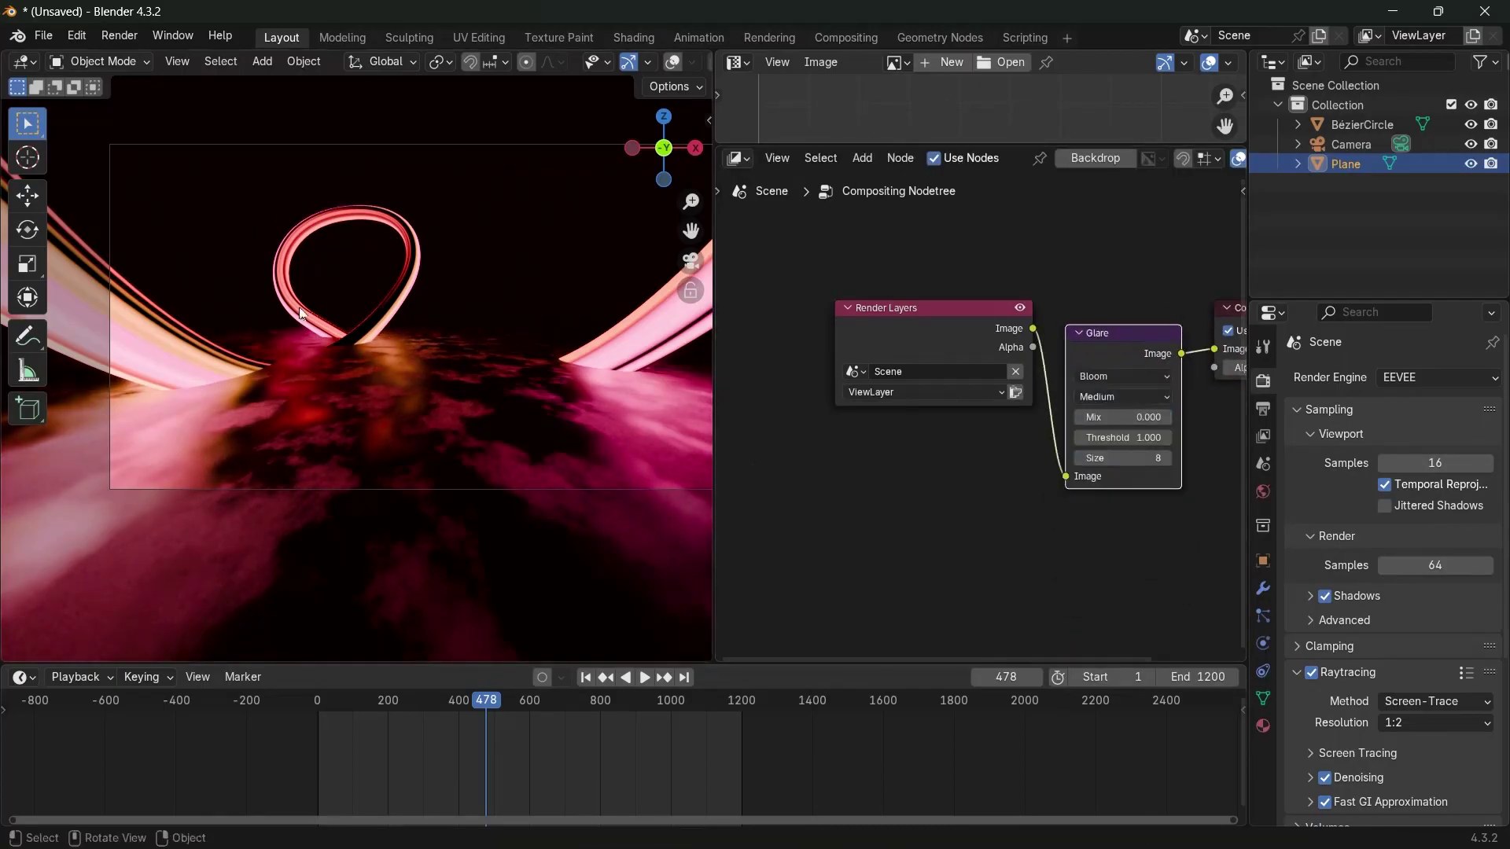
Set the viewport shading's Compositor option to Camera so the bloom is previewed in the camera view
scroll(665, 71, "down", 3)
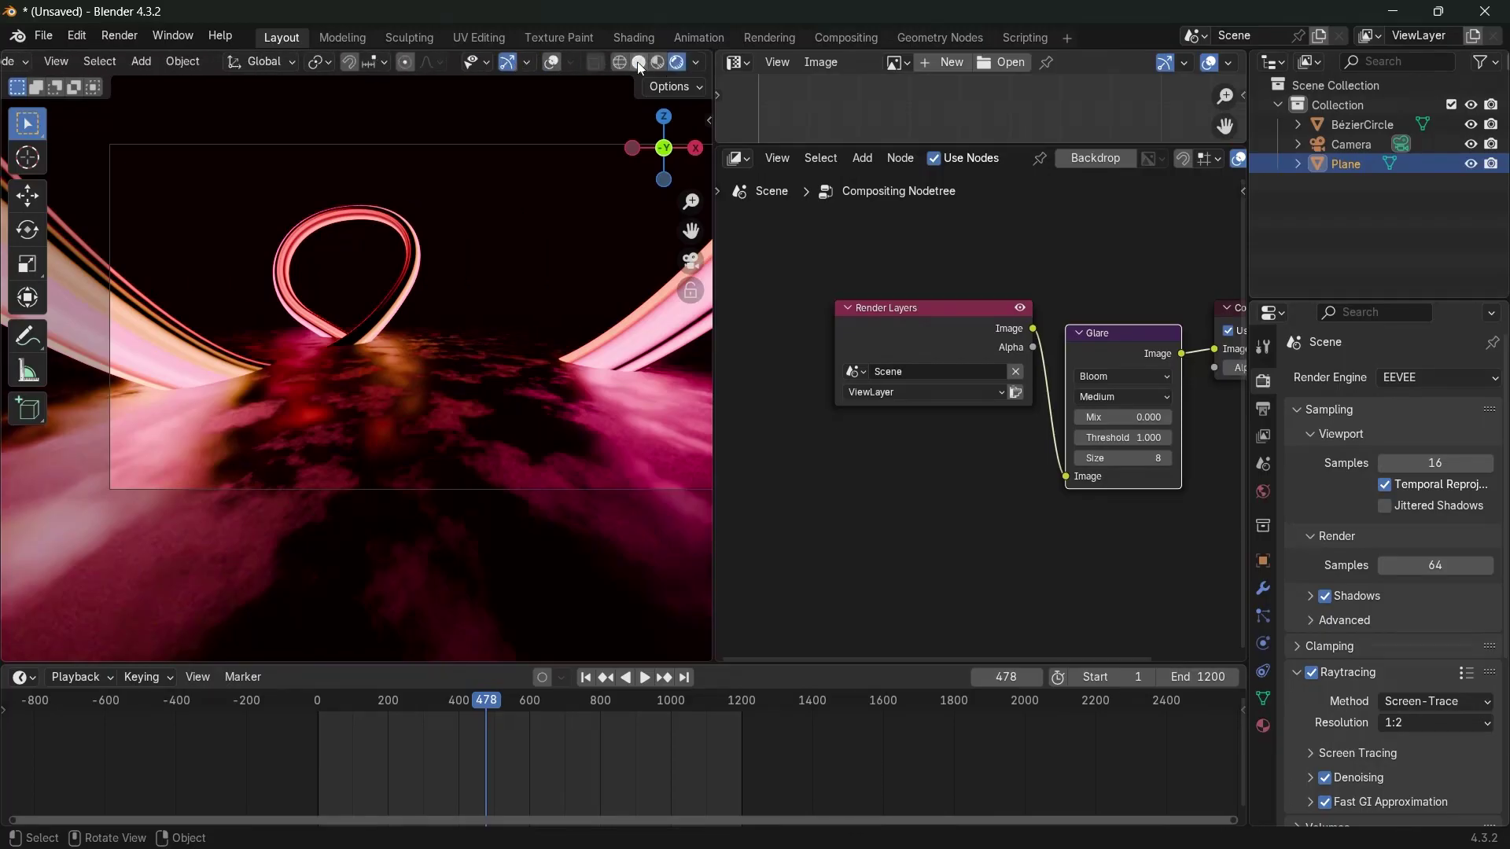
left_click(693, 65)
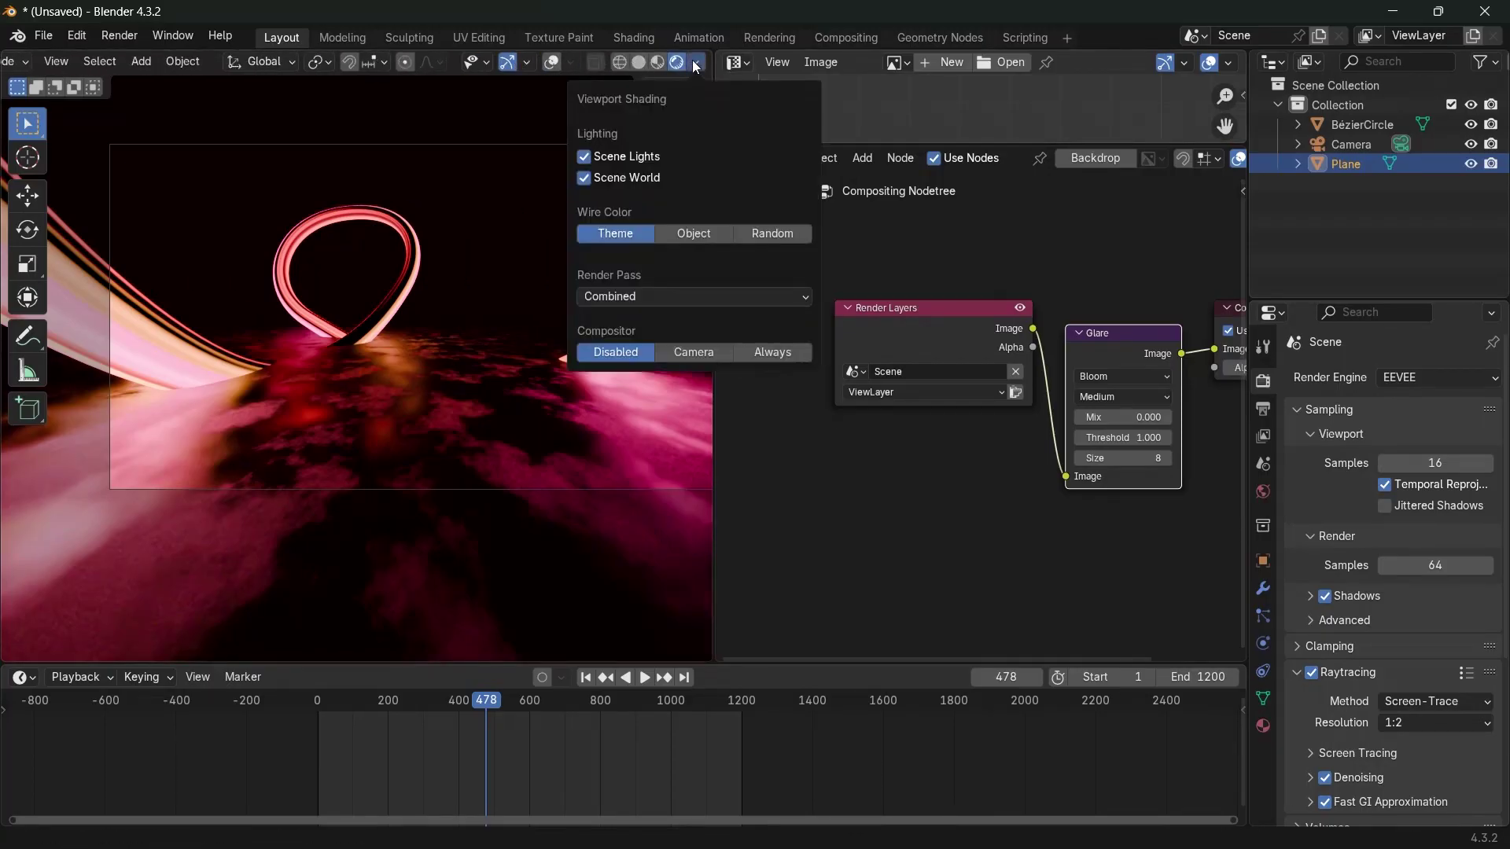
left_click(673, 356)
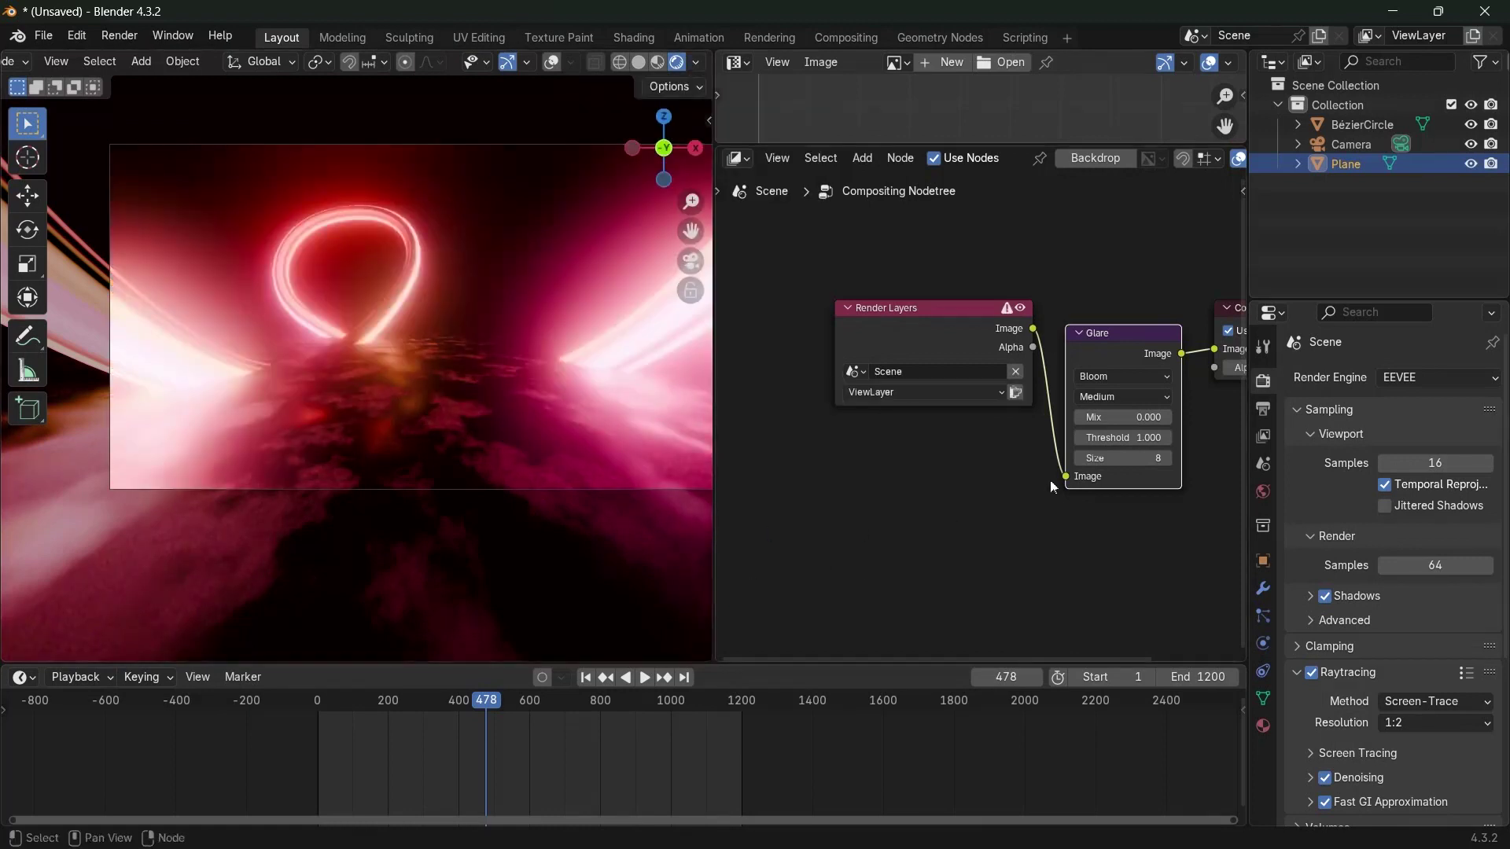
Set the camera's passepartout opacity to 1.000 and widen the 3D viewport so the whole camera frame fits
left_click(1351, 144)
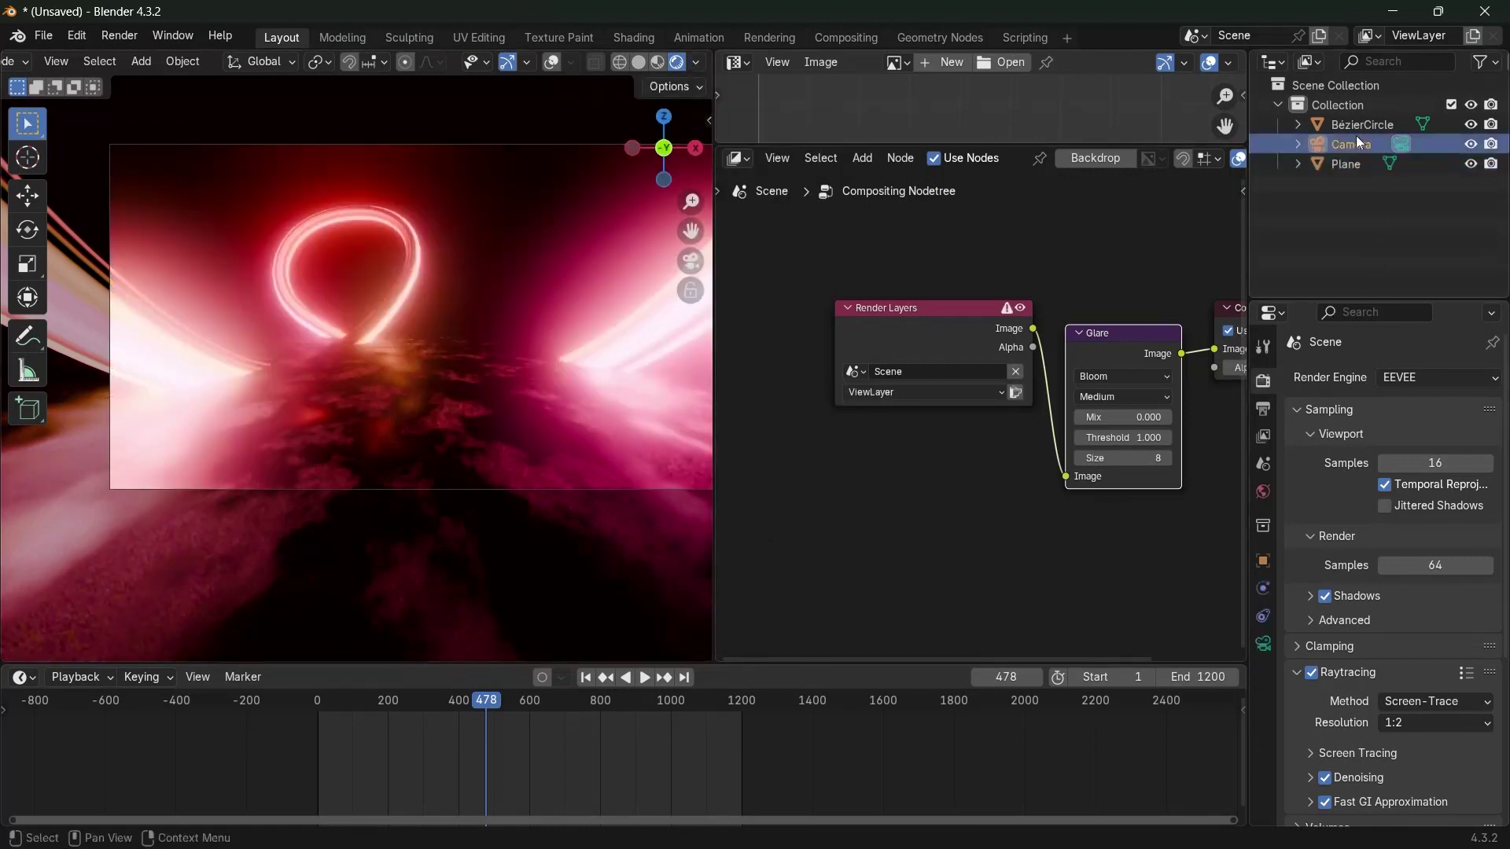
left_click(1264, 644)
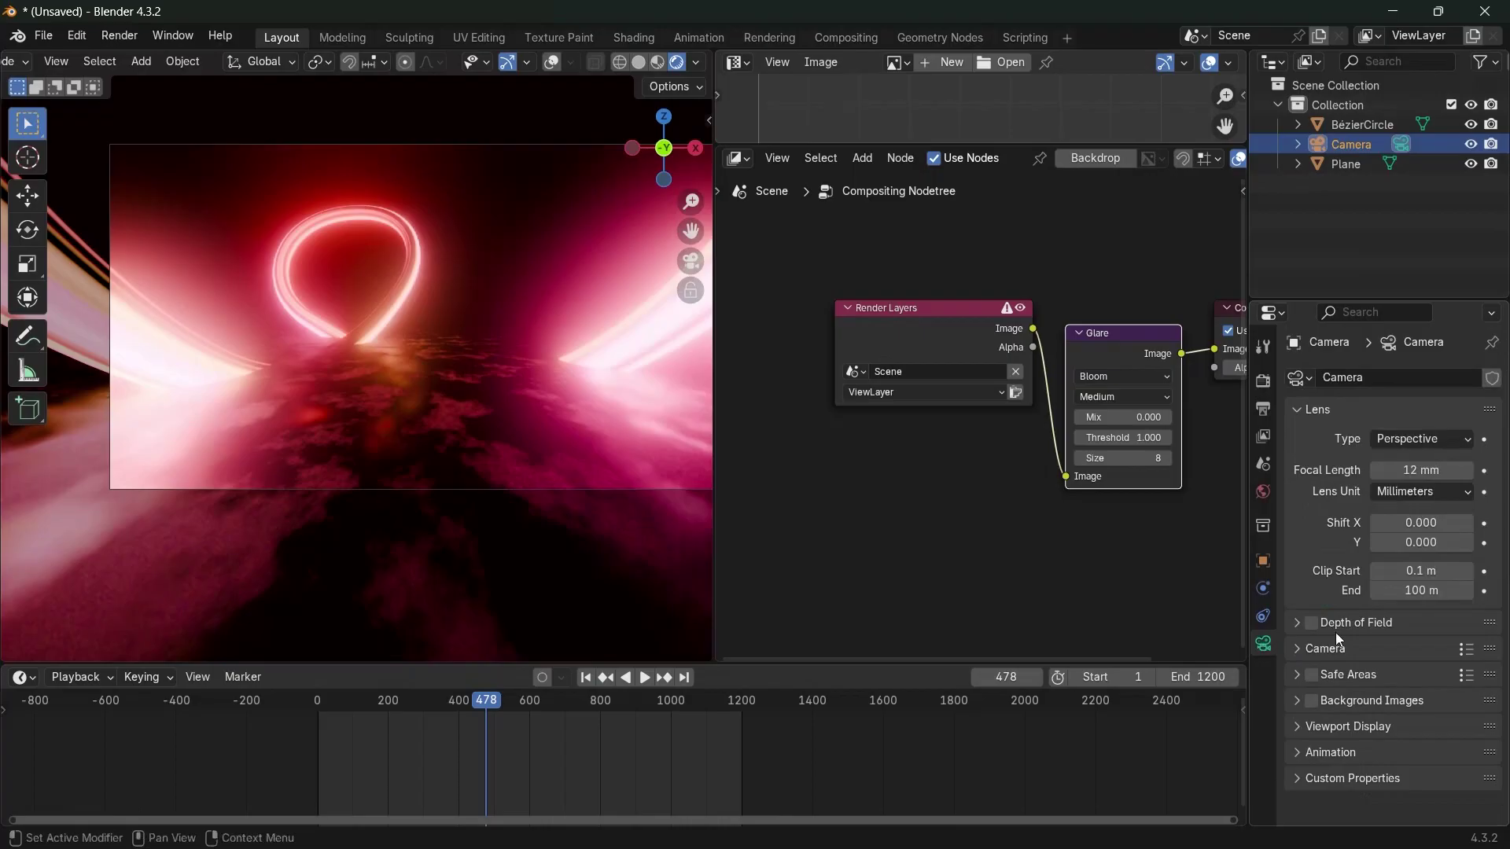
left_click(1312, 731)
scroll(1317, 722, "down", 4)
left_click_drag(1400, 732, 1472, 732)
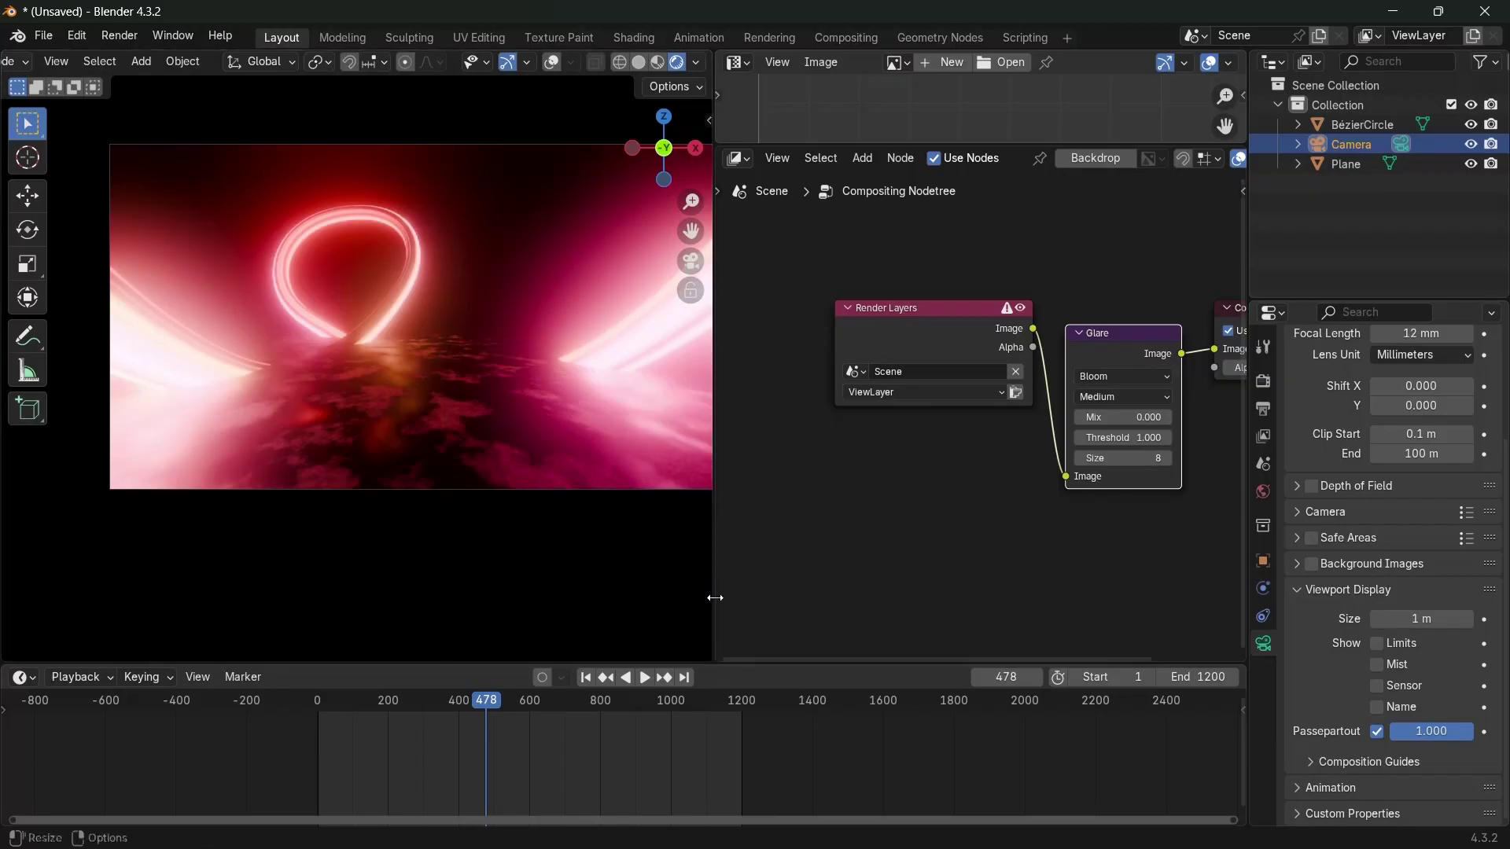
left_click_drag(711, 600, 801, 600)
scroll(475, 361, "down", 2)
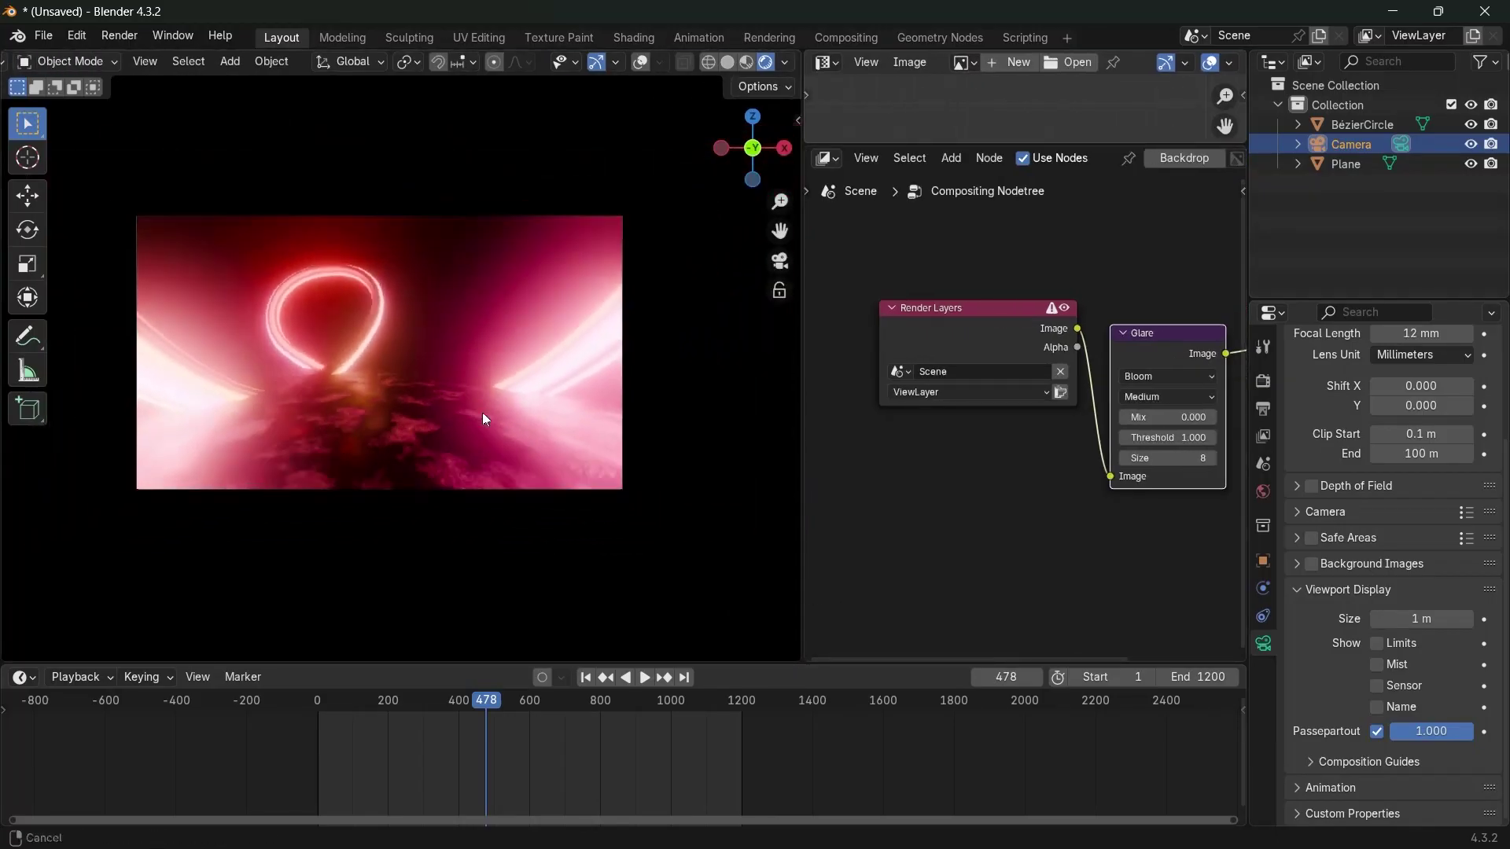
scroll(434, 375, "up", 2)
Set the Glare node's Mix to -0.850 and play the animation to preview the softer bloom
left_click_drag(1169, 417, 1093, 417)
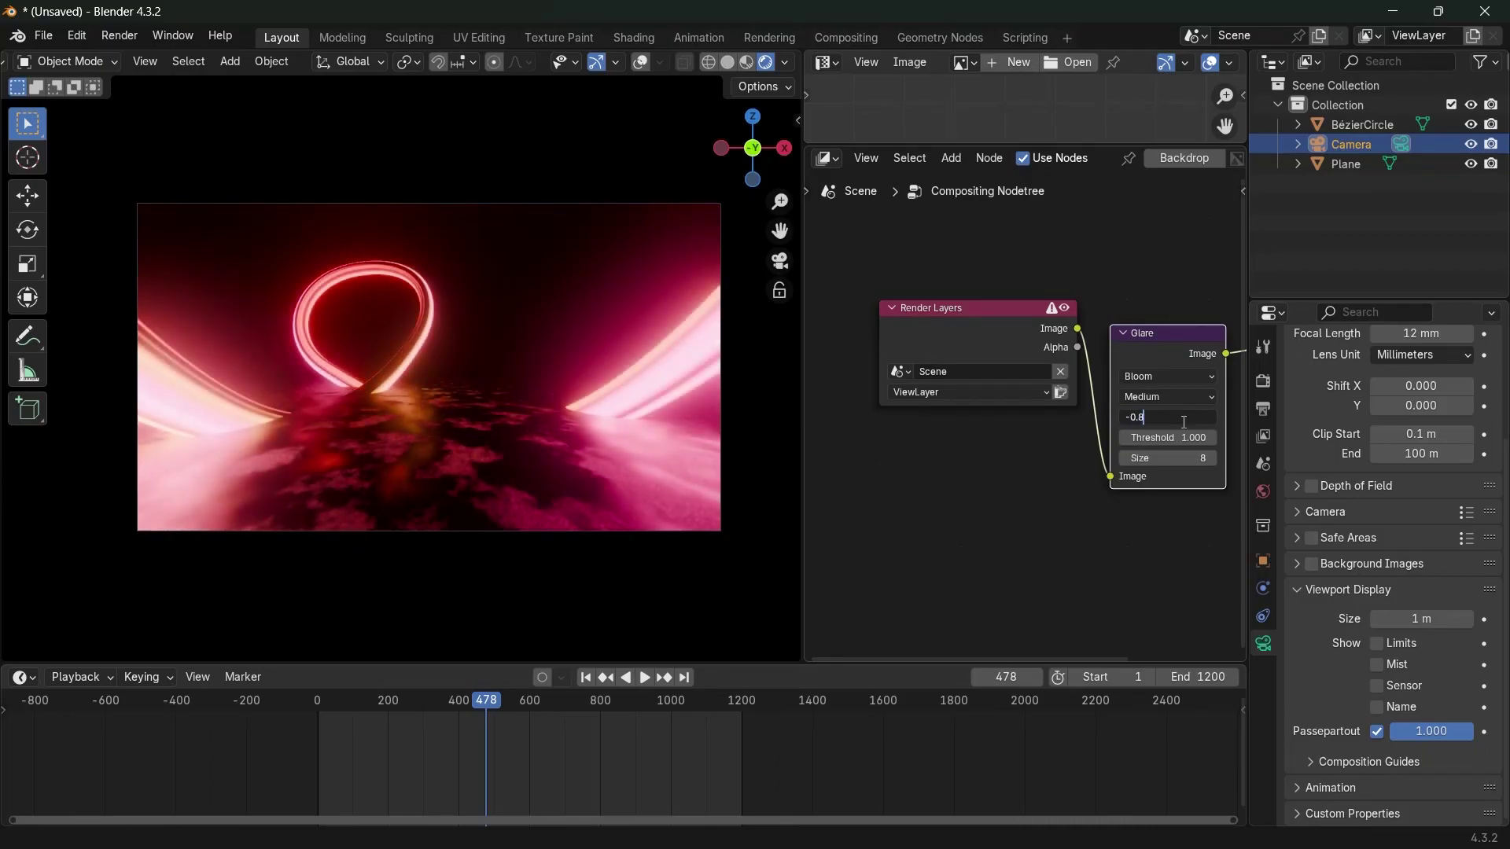
key("Return")
scroll(437, 422, "up", 2)
key("space")
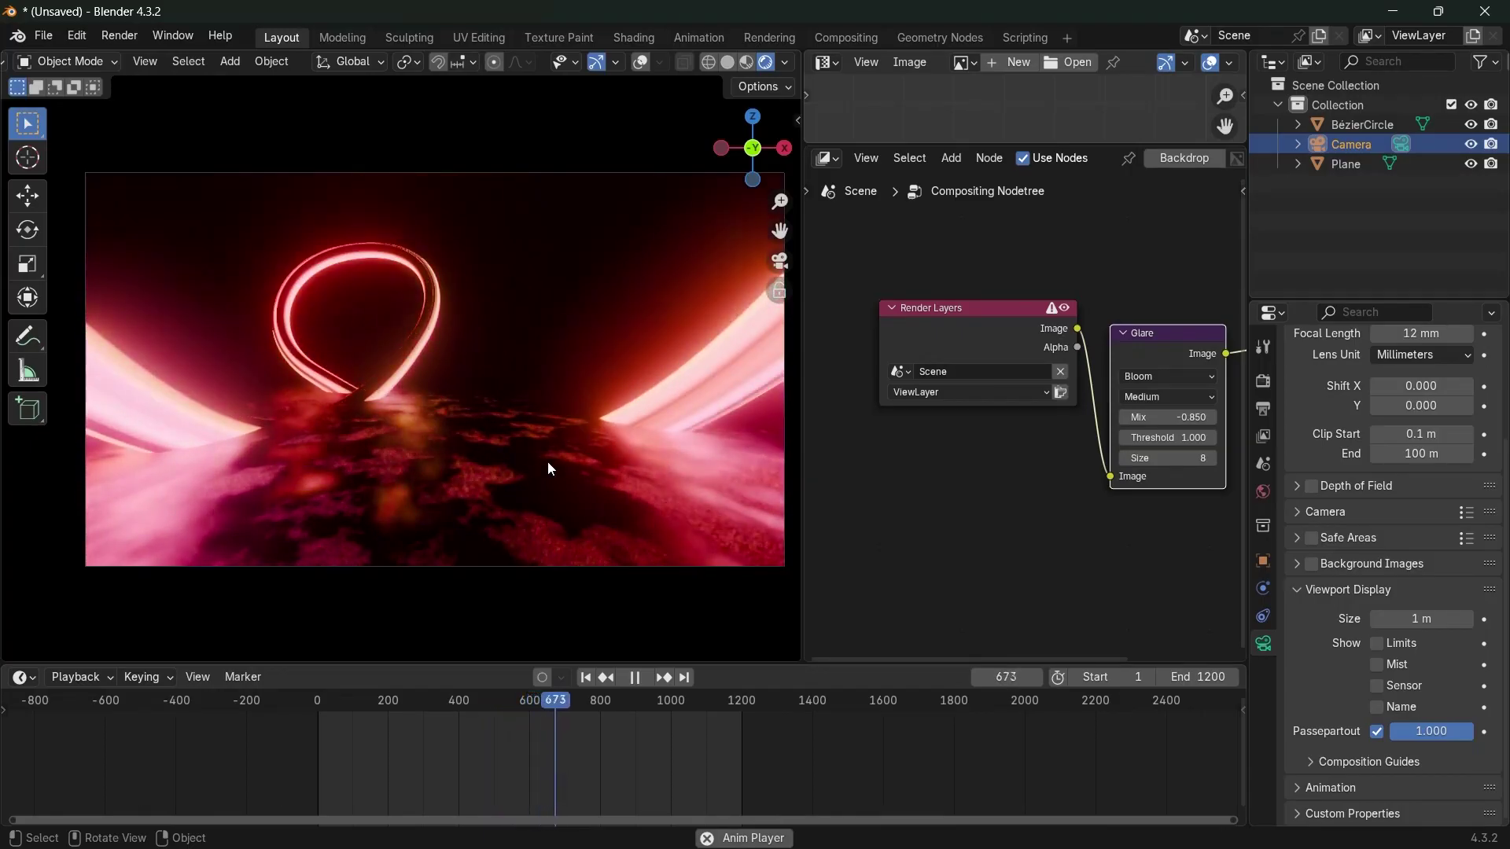
key("space")
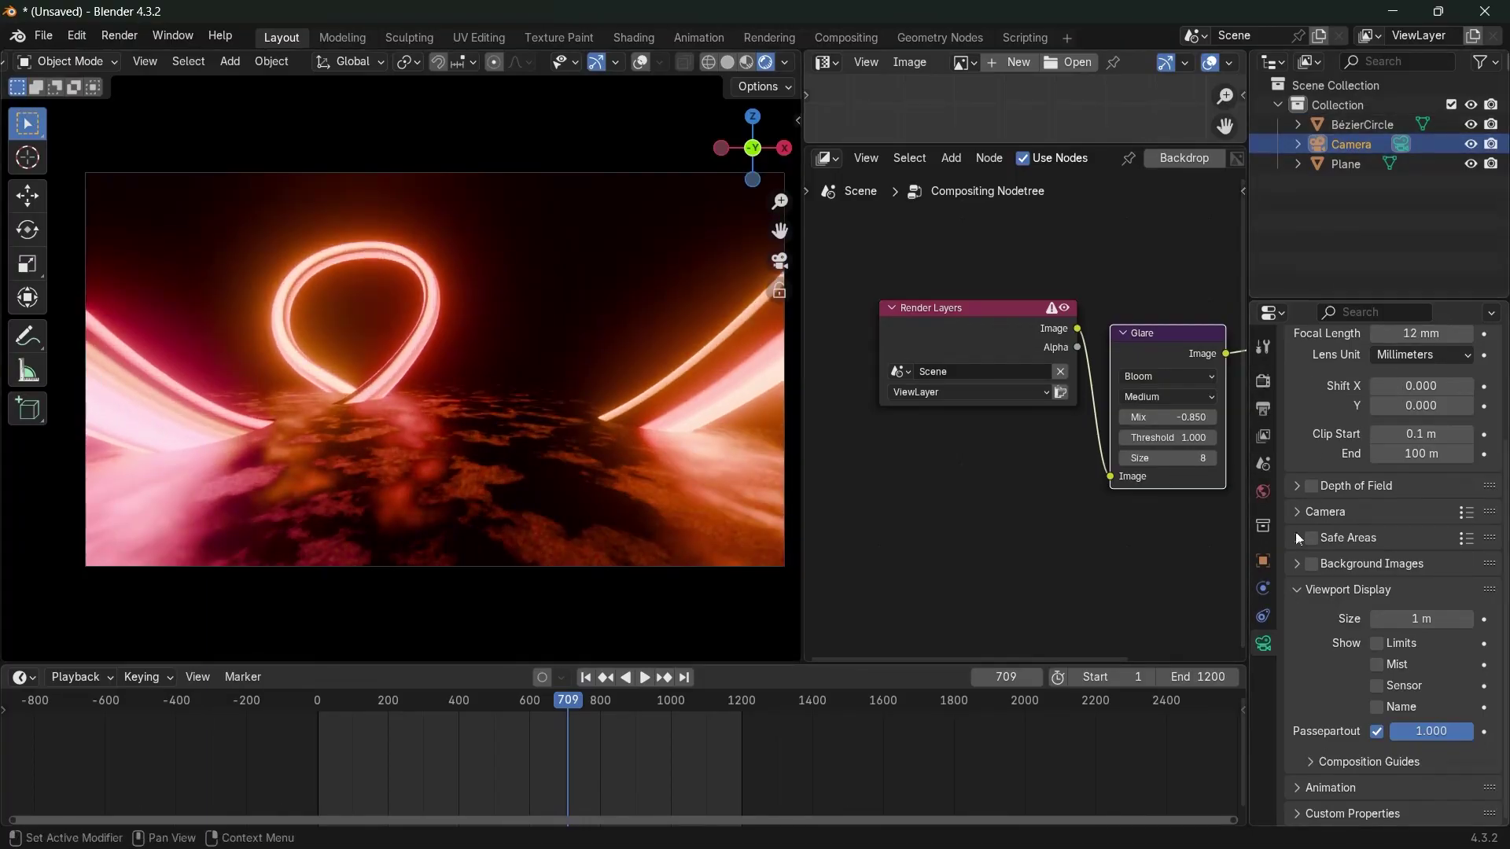
Enable the camera's Depth of Field with an F-Stop of 0.1 and a focus distance of 2.48 m, and preview the animation
left_click(1312, 487)
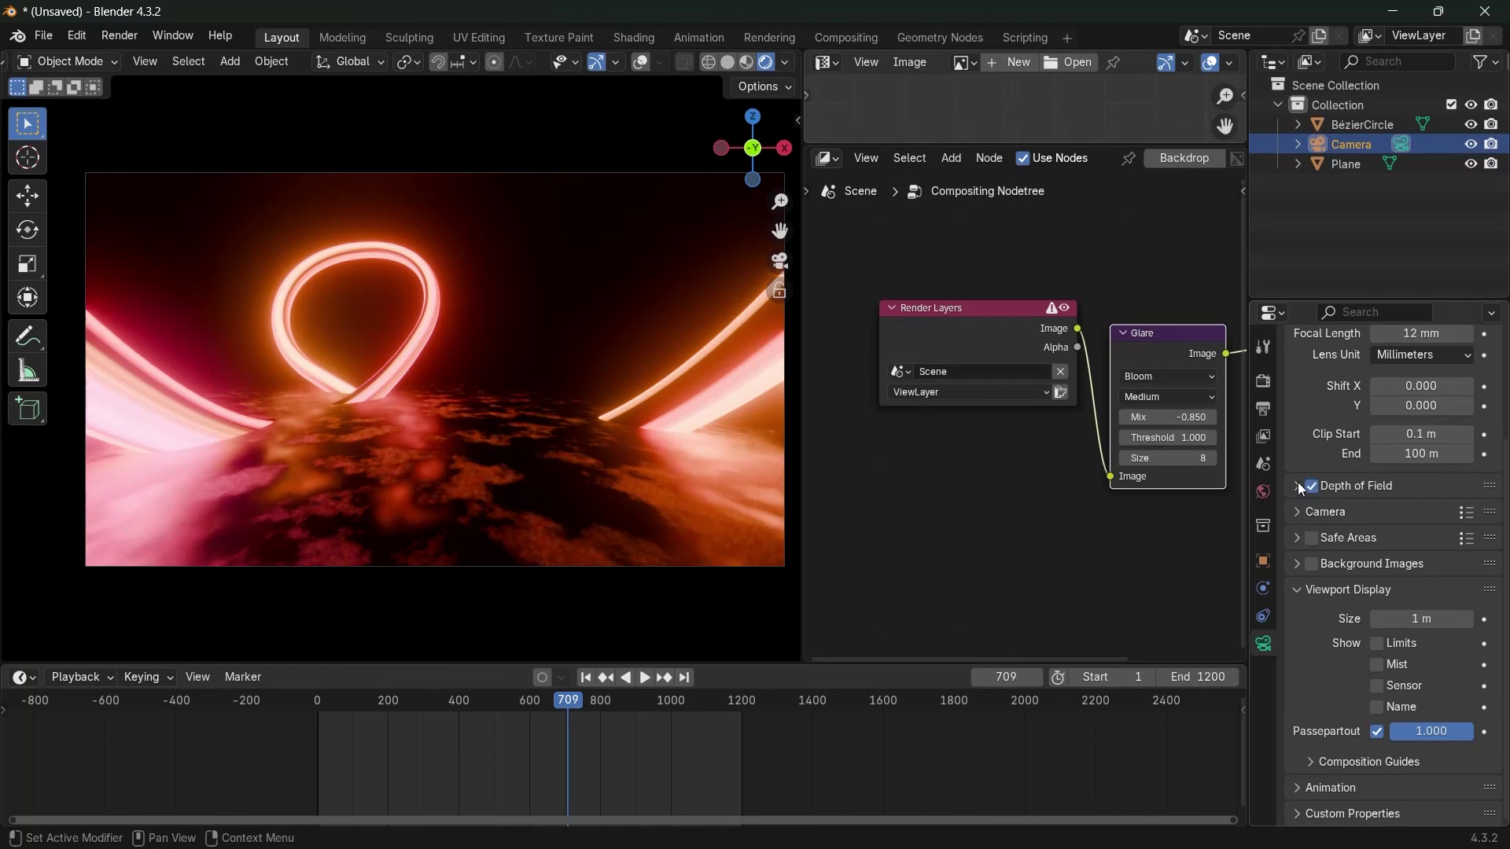
left_click(1297, 486)
left_click_drag(1418, 600, 1321, 599)
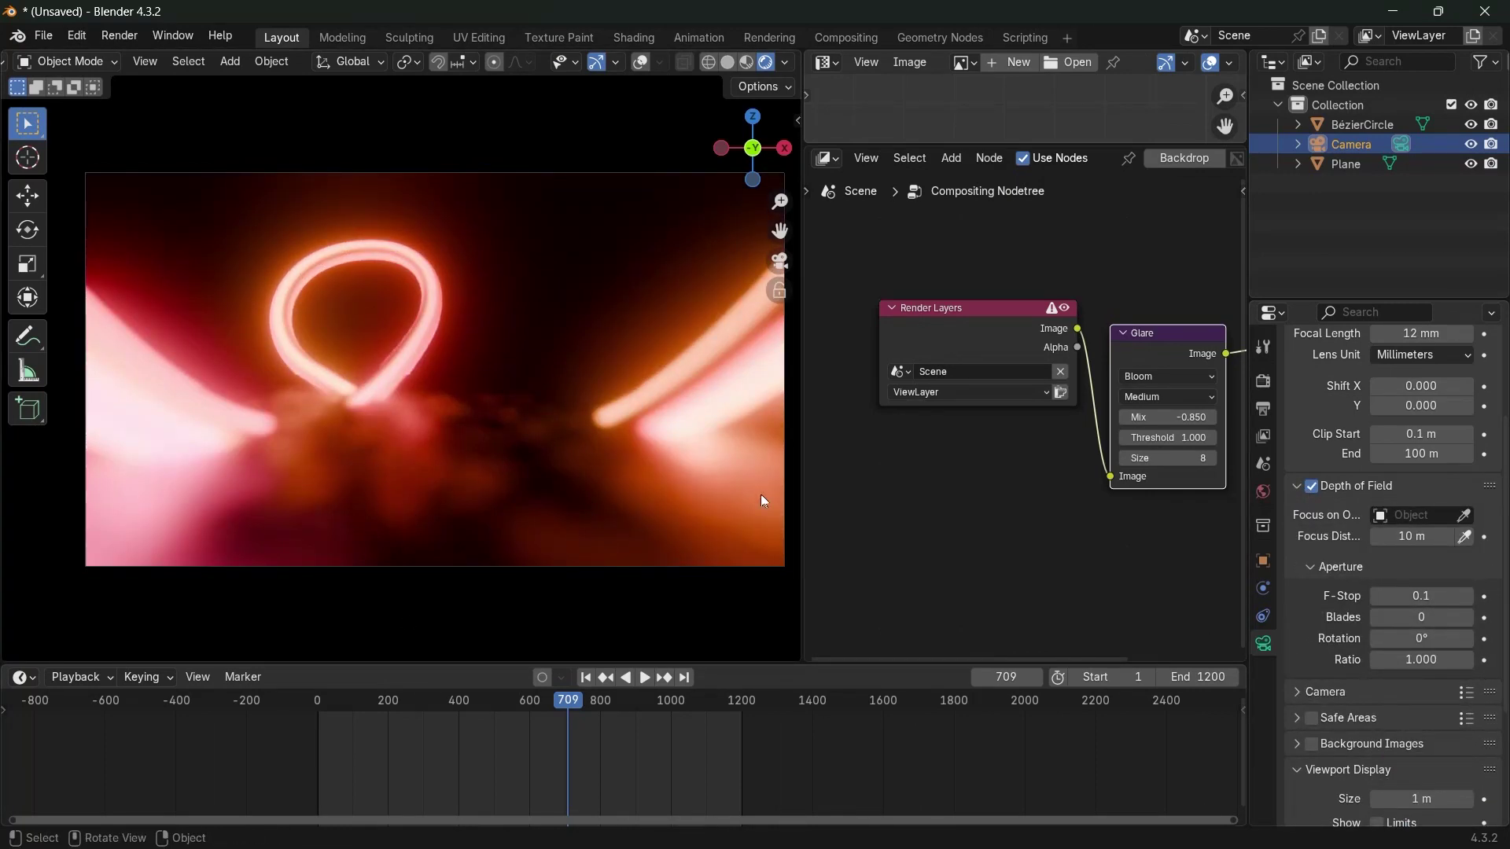
mouse_move(1415, 536)
left_mouse_down()
mouse_move(1433, 537)
mouse_move(1337, 536)
mouse_move(1407, 536)
left_mouse_up()
key("space")
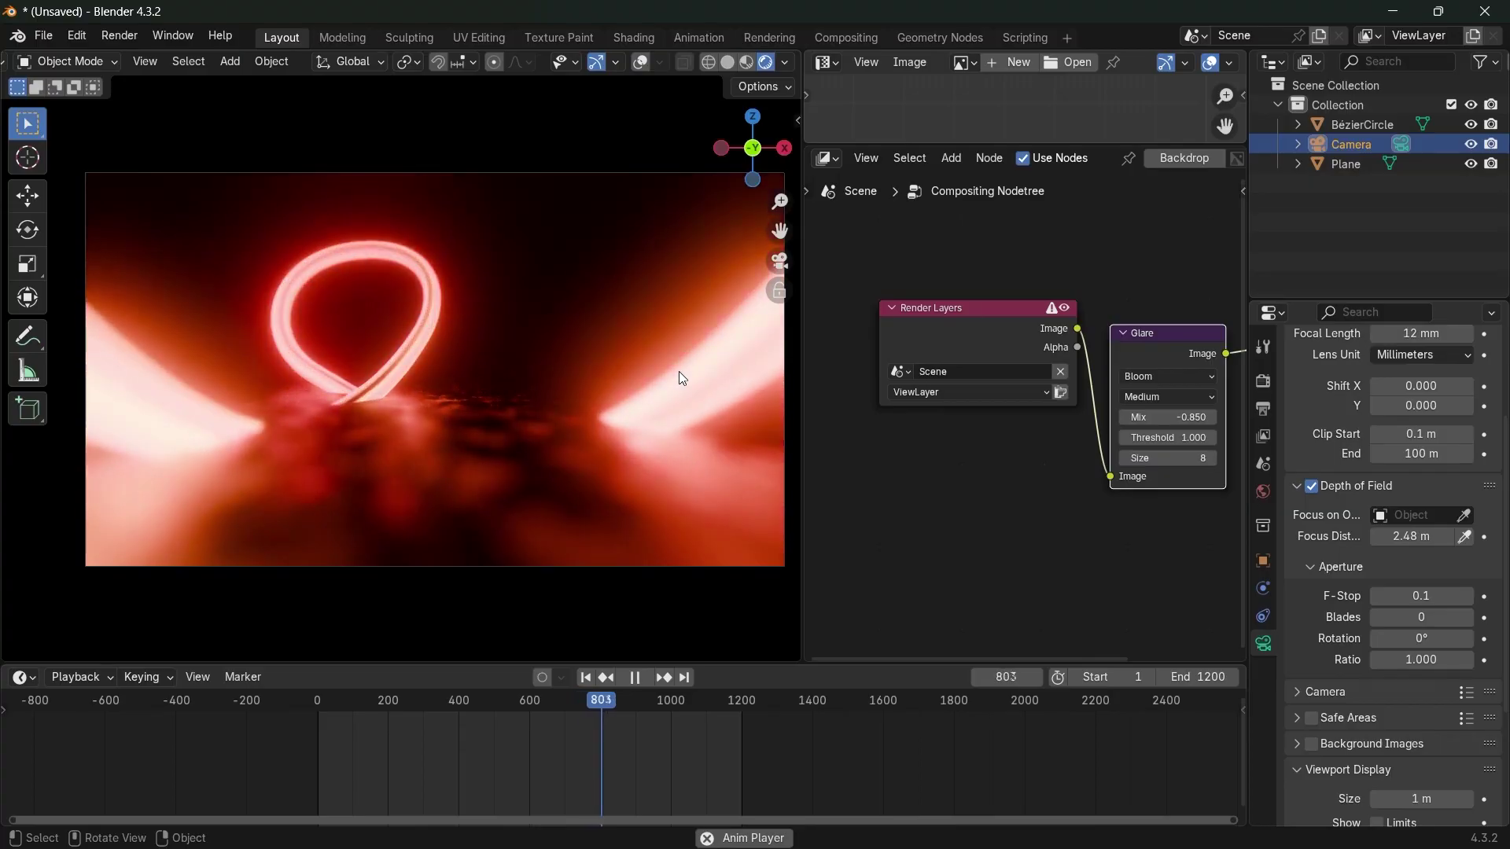
key("space")
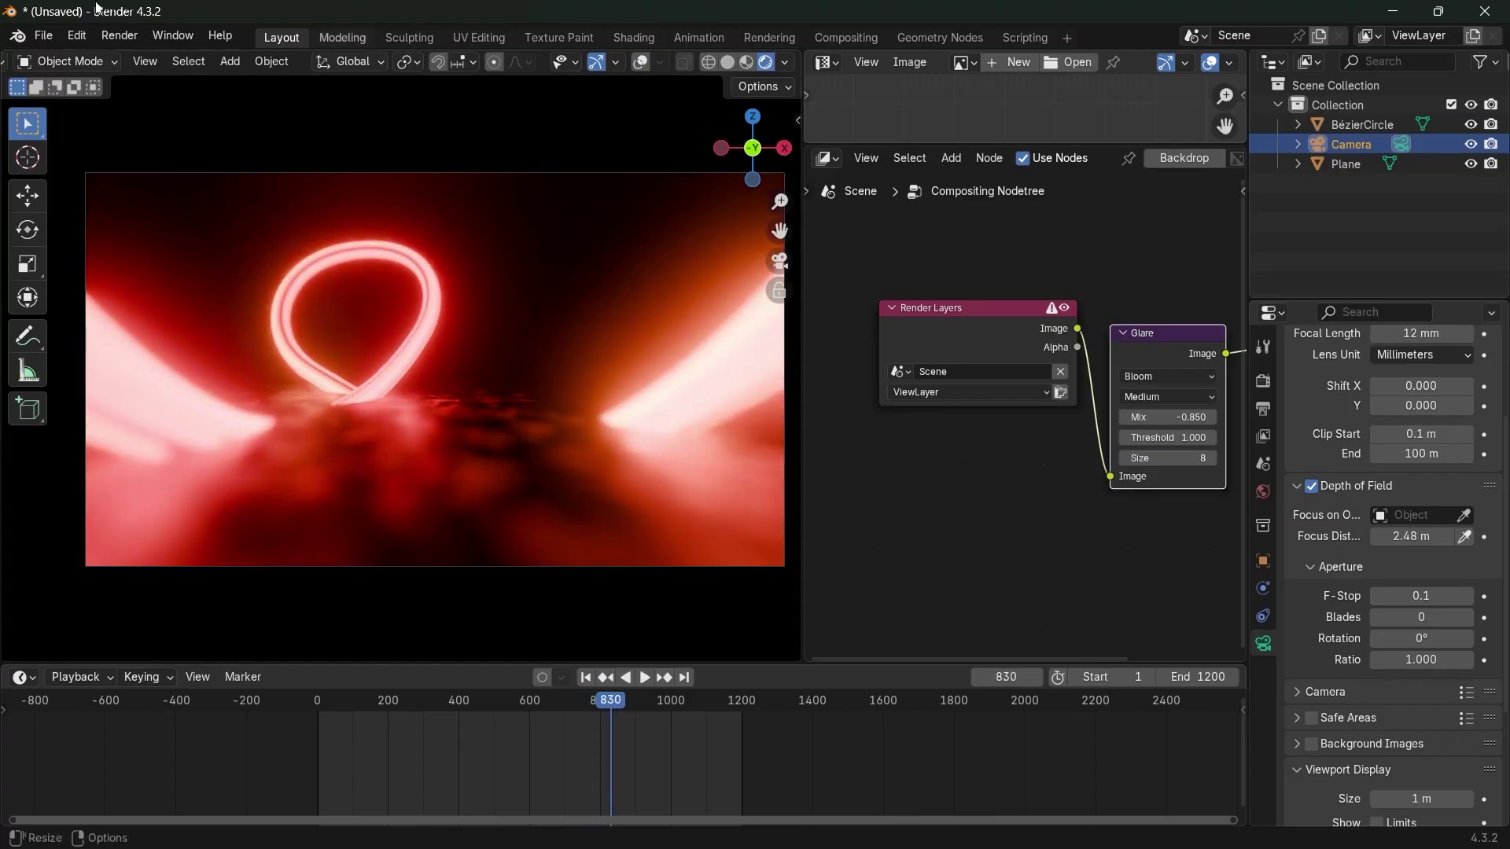
Render the animation
left_click(111, 34)
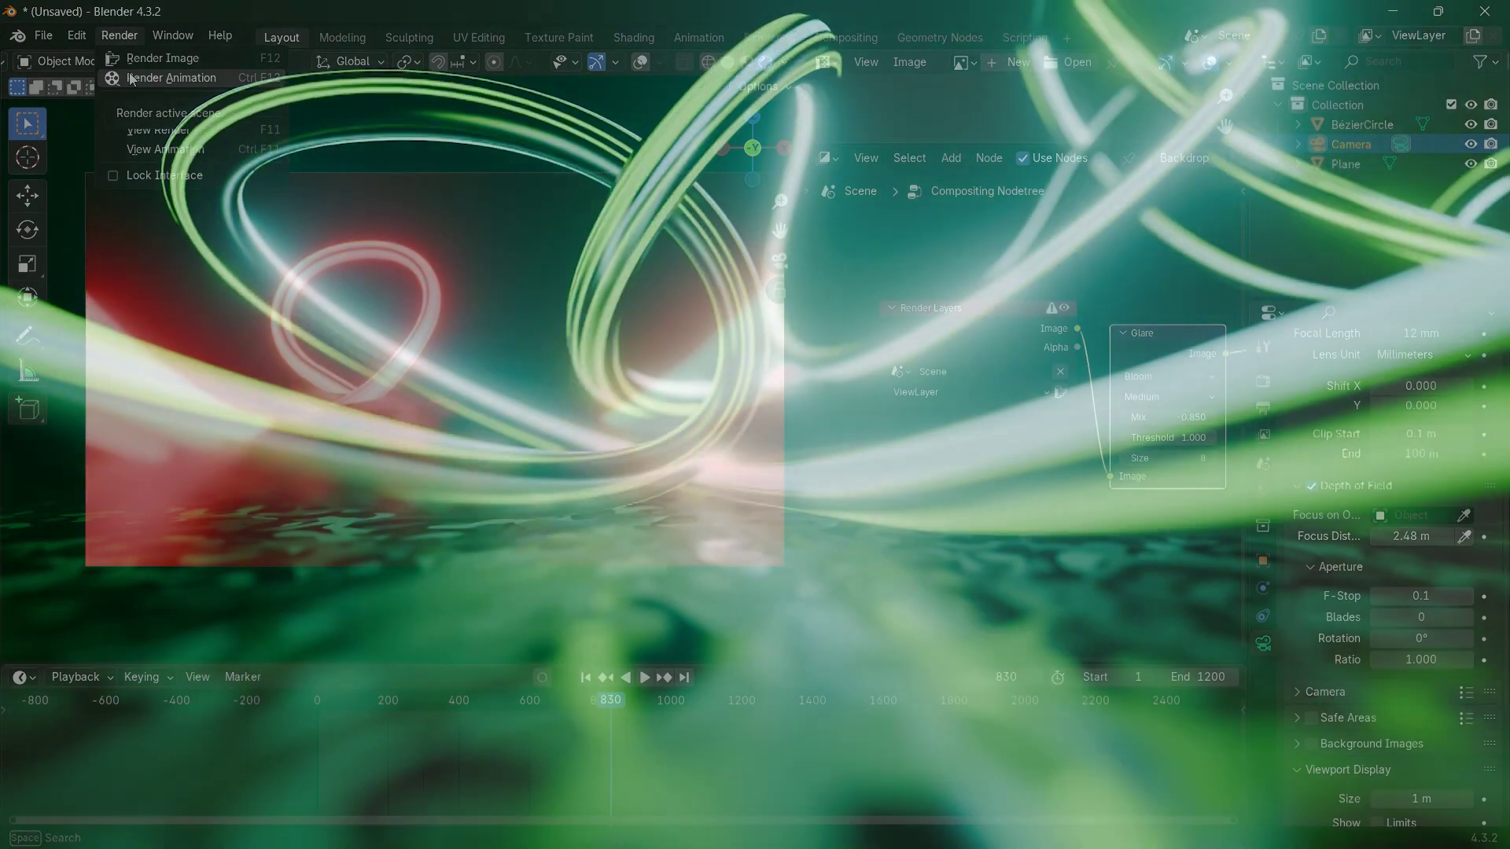